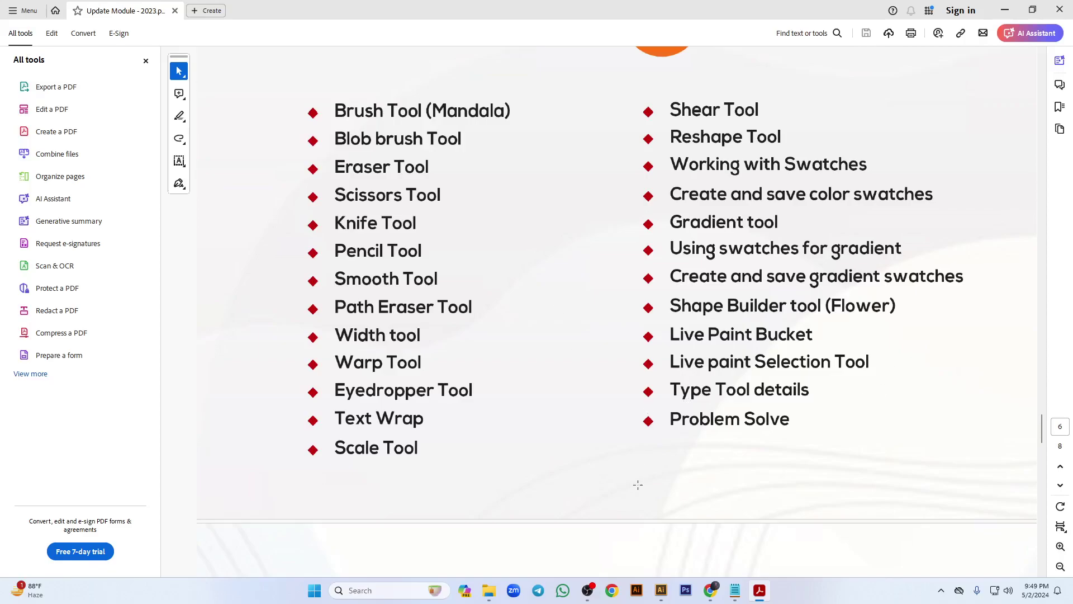
- Switch to Illustrator and create a new CMYK document with one 10 × 10 in artboard
left_click(660, 593)
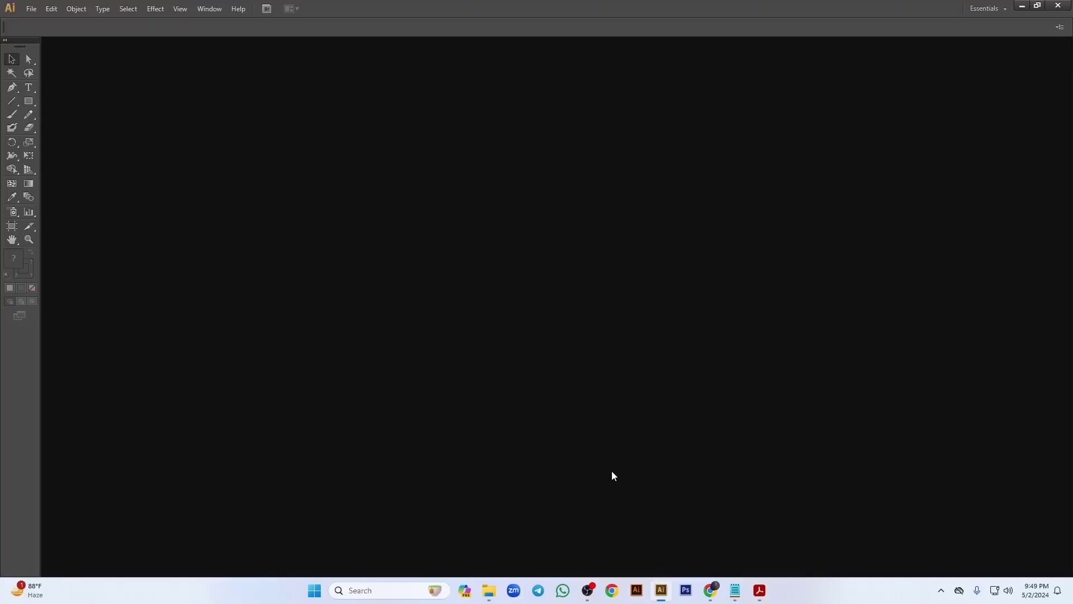
left_click(32, 9)
left_click(37, 19)
left_click(495, 264)
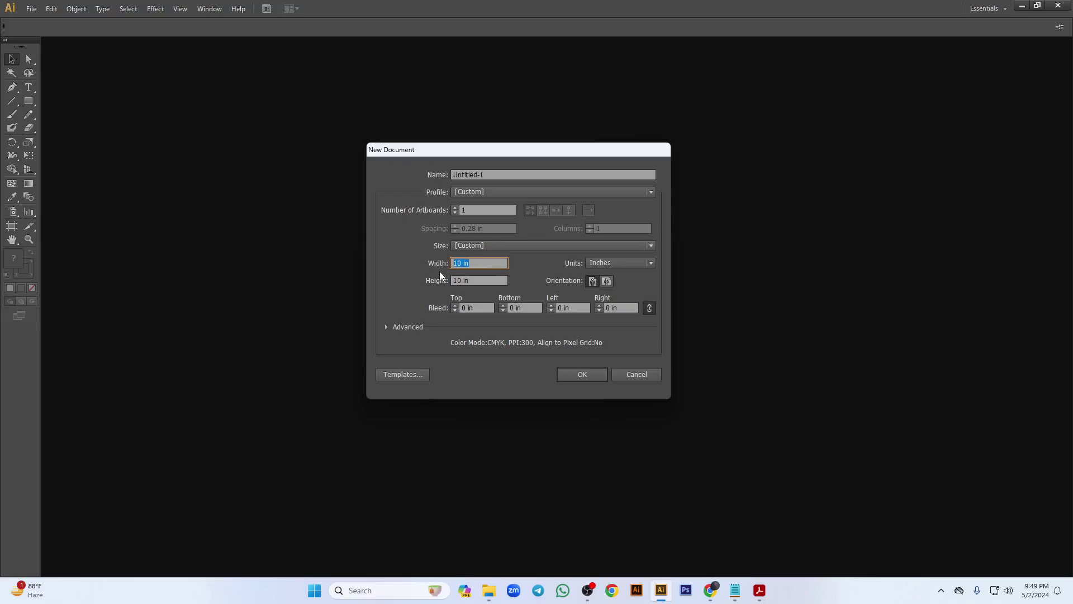
left_click(584, 373)
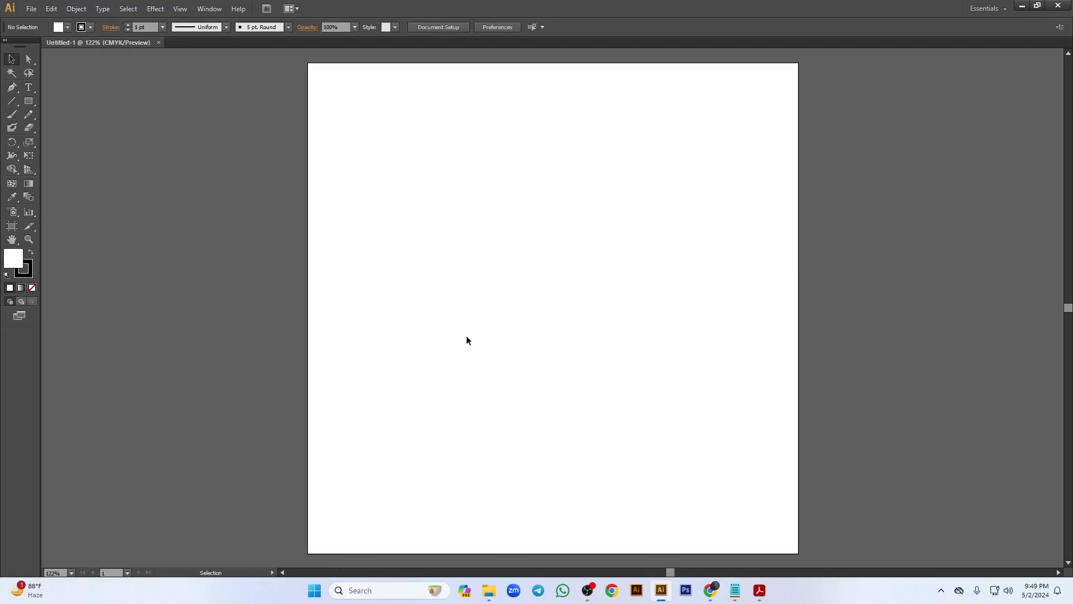
- With no fill, paint a horizontal Paintbrush stroke about 7.4 in long and a Blob Brush stroke about 7.9 in long below it
left_click(15, 116)
key("slash")
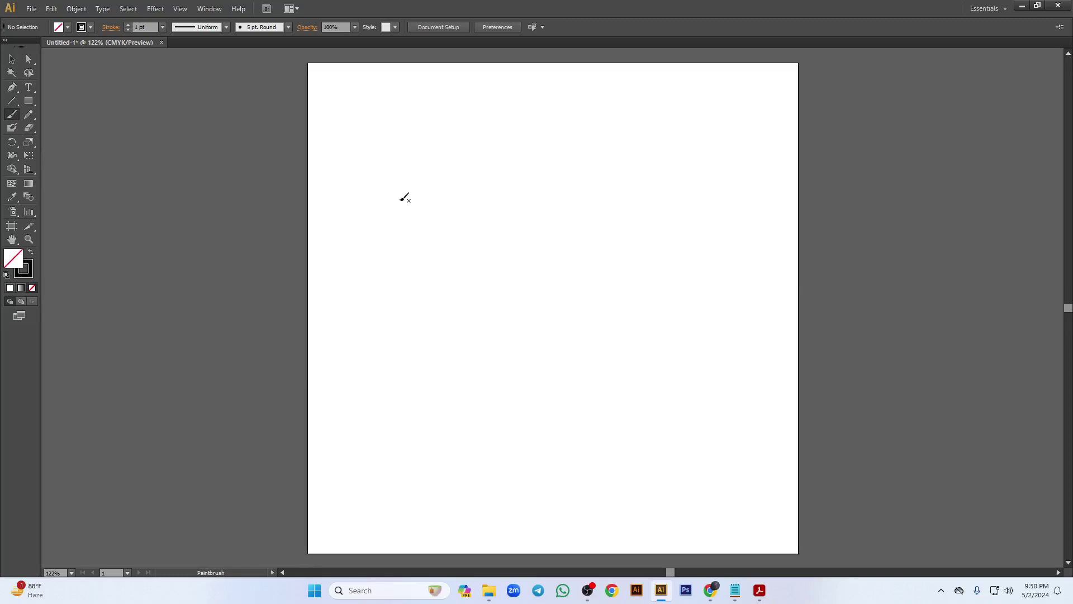
mouse_move(387, 191)
left_mouse_down()
mouse_move(683, 193)
mouse_move(757, 205)
left_mouse_up()
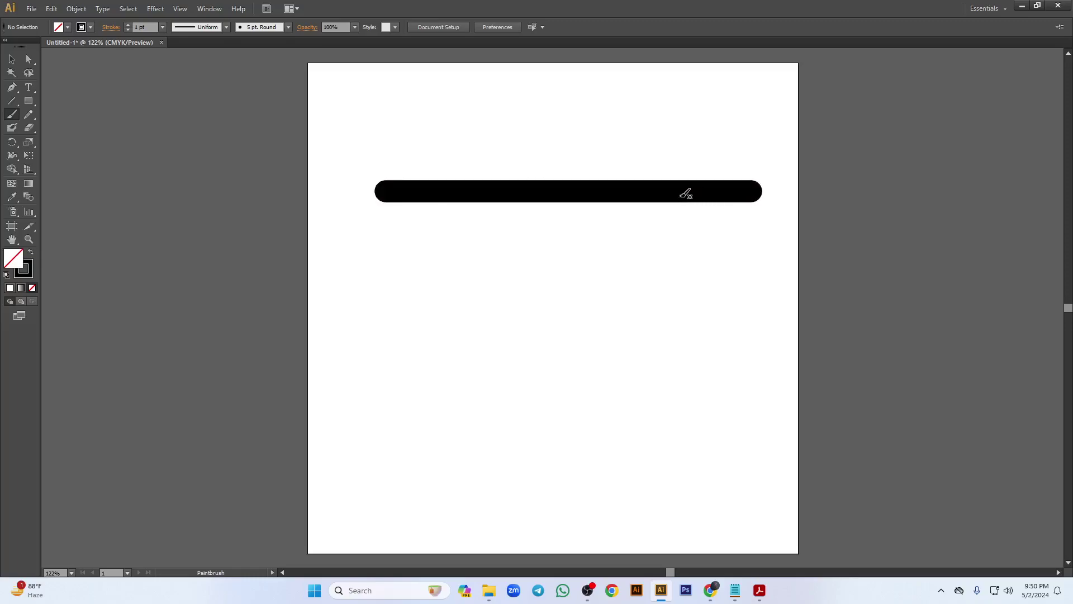
left_click(12, 128)
mouse_move(383, 244)
left_mouse_down()
mouse_move(756, 248)
mouse_move(746, 256)
left_mouse_up()
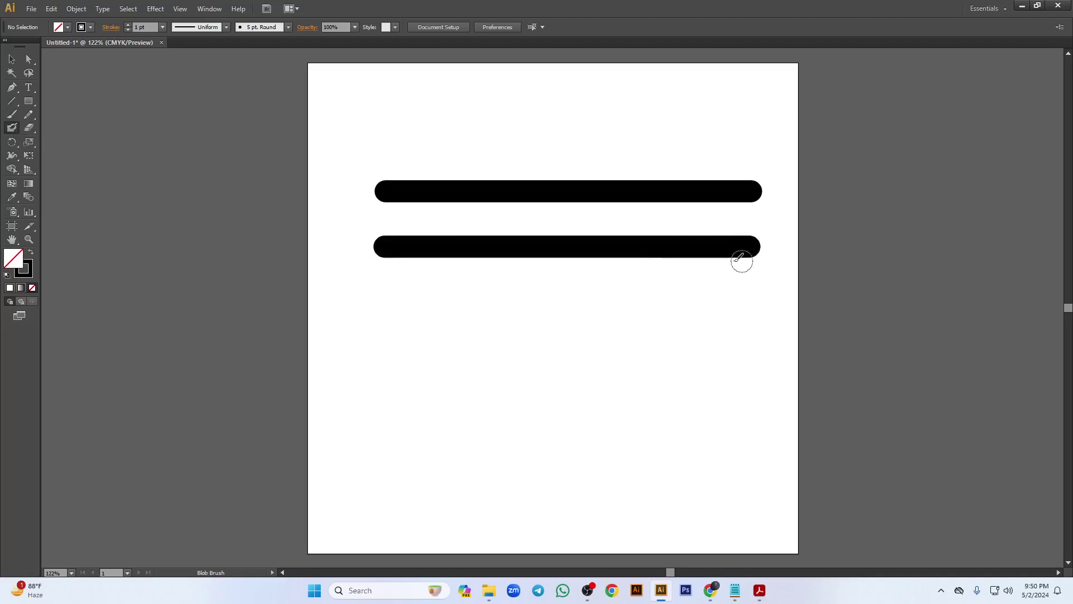
- Select the Paintbrush and Blob Brush strokes in turn to compare their path structure, fill and stroke
left_click(11, 58)
scroll(545, 217, "up", 4)
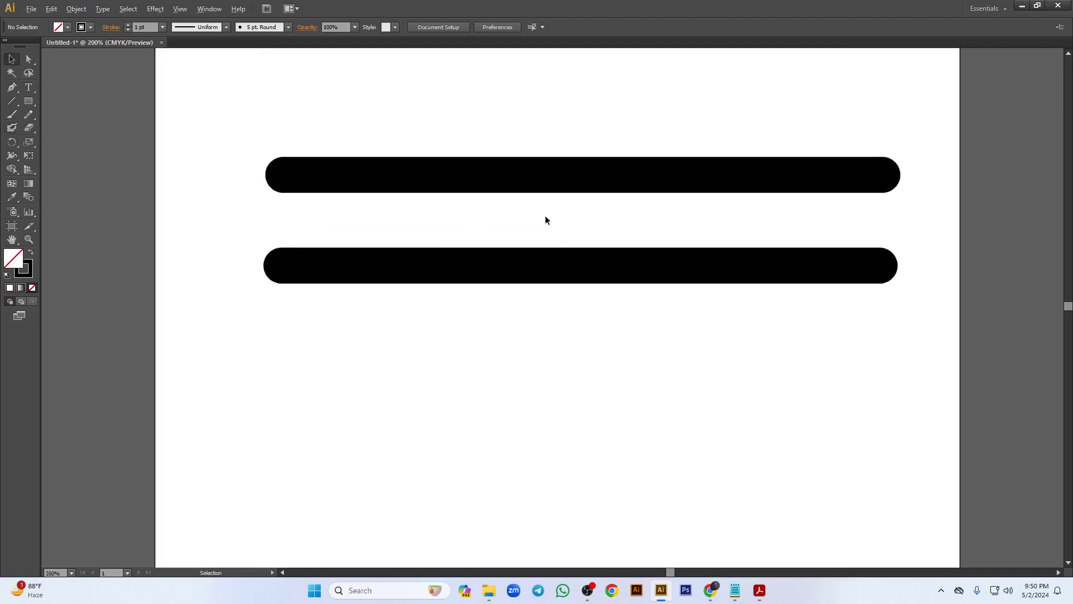
left_click_drag(503, 241, 481, 220)
left_click(446, 157)
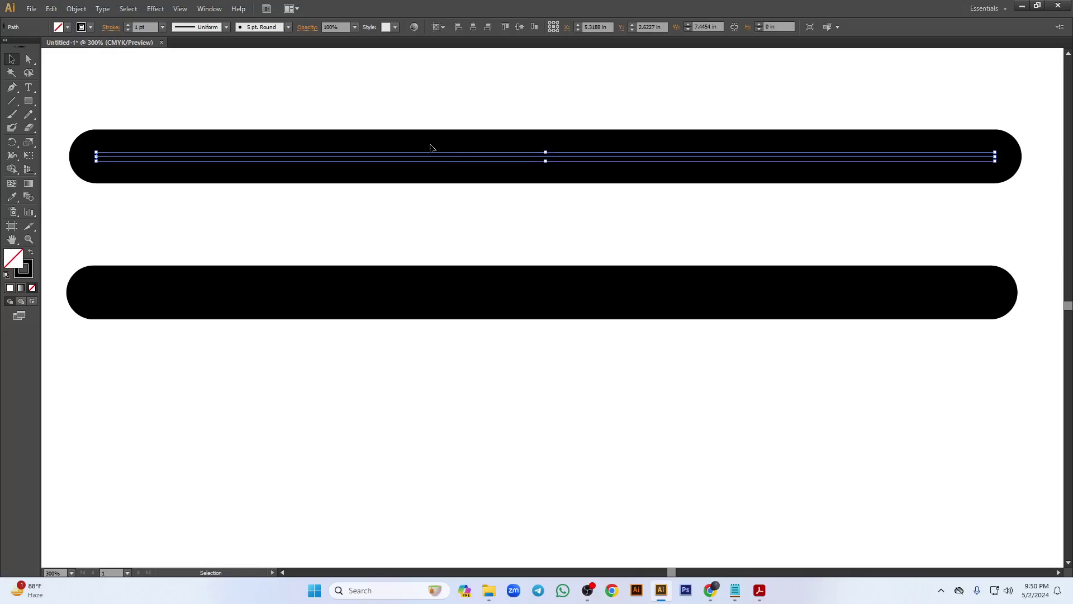
left_click(410, 311)
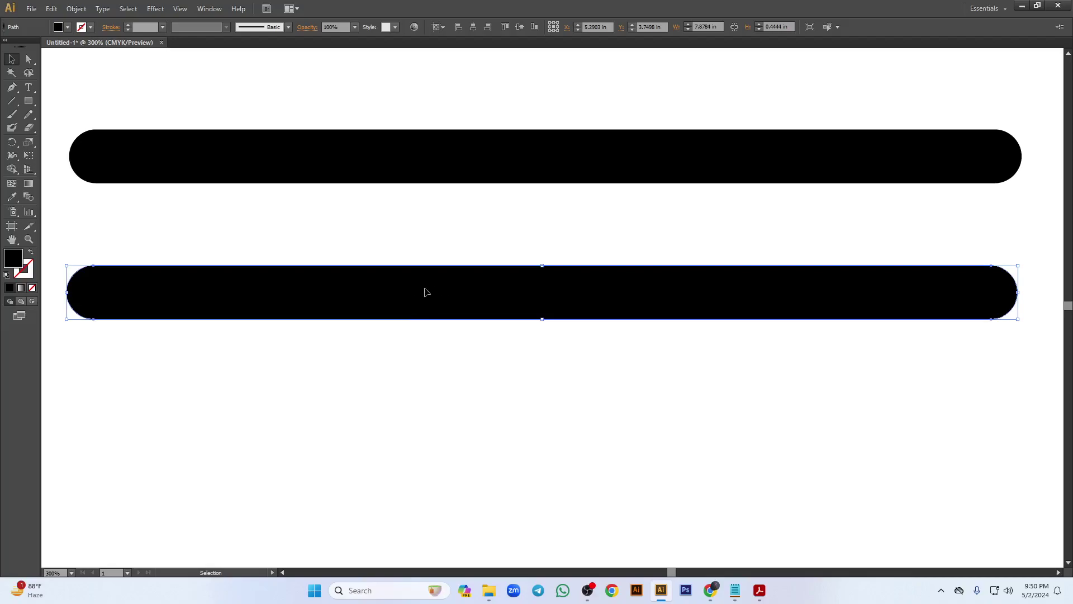
left_click(426, 166)
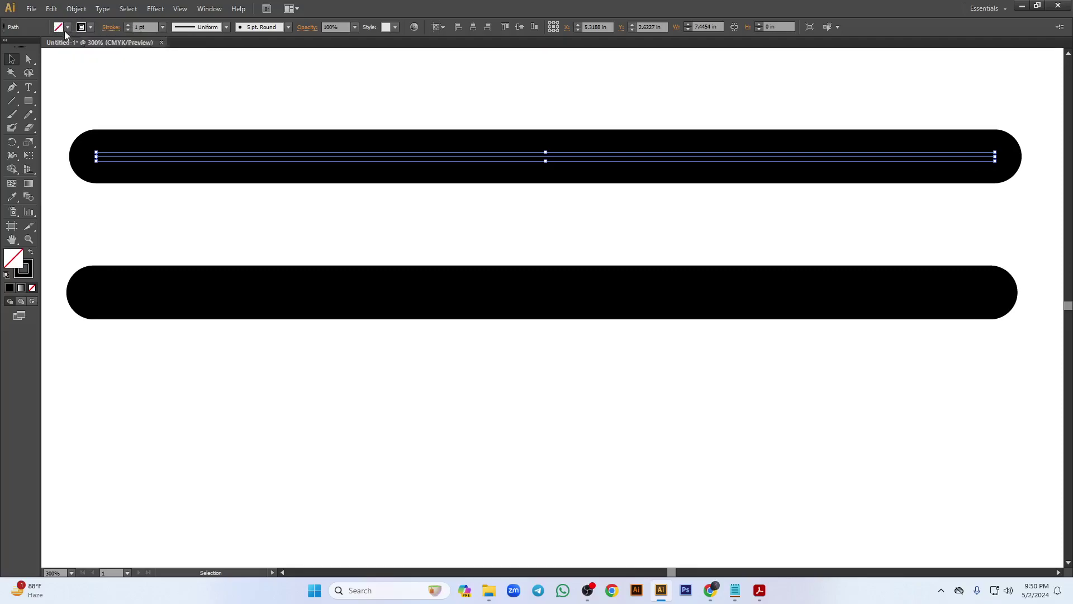
left_click(372, 299)
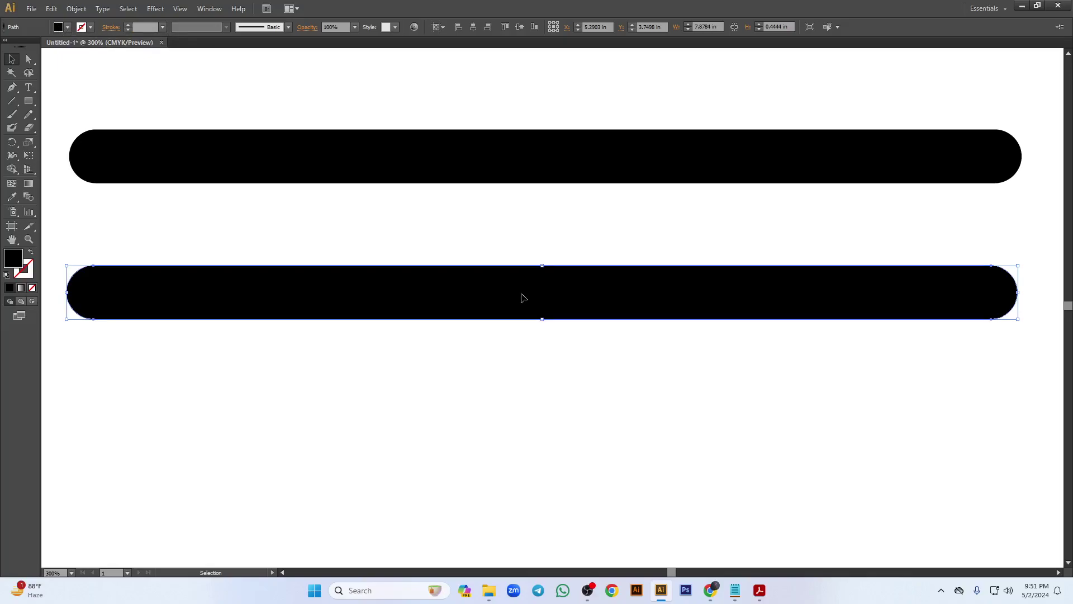
left_click(495, 159)
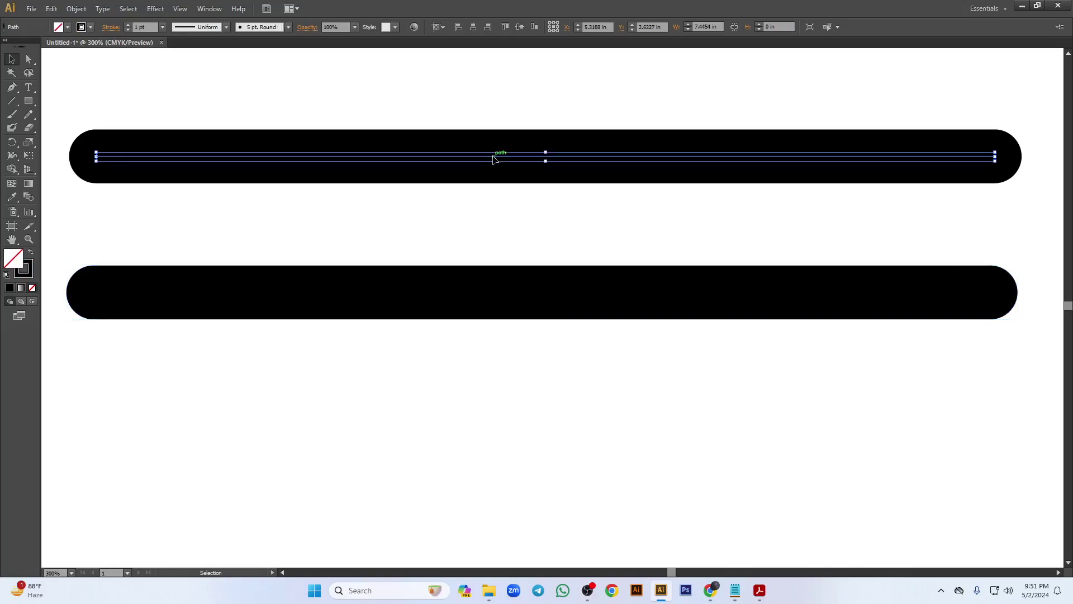
left_click(476, 294)
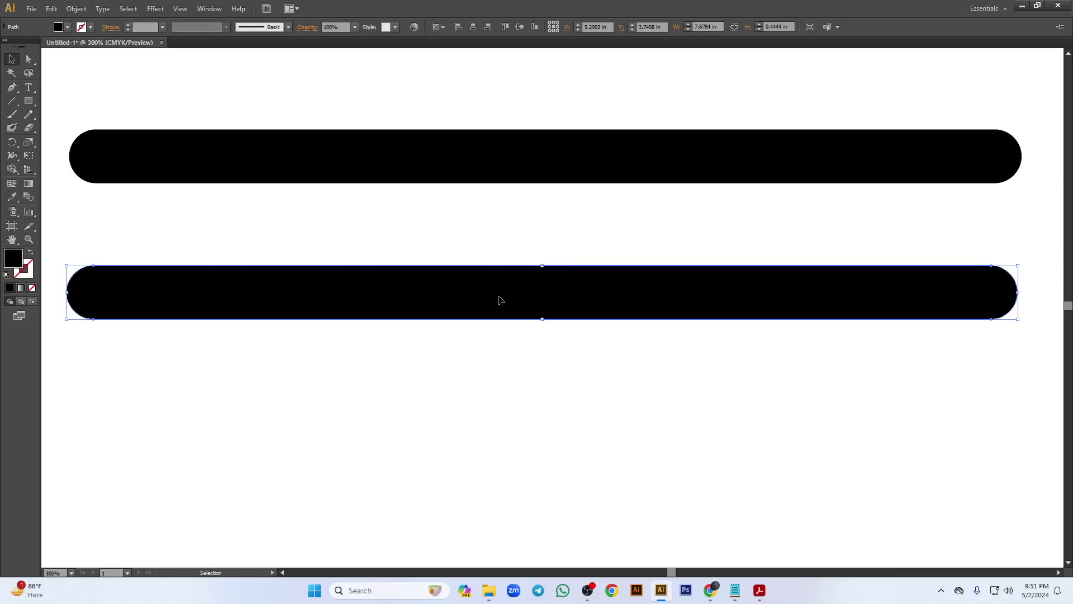
- Extend the selected upper stroke upward from its left end with the Paintbrush and paint four more upright strokes above it
scroll(500, 300, "down", 2)
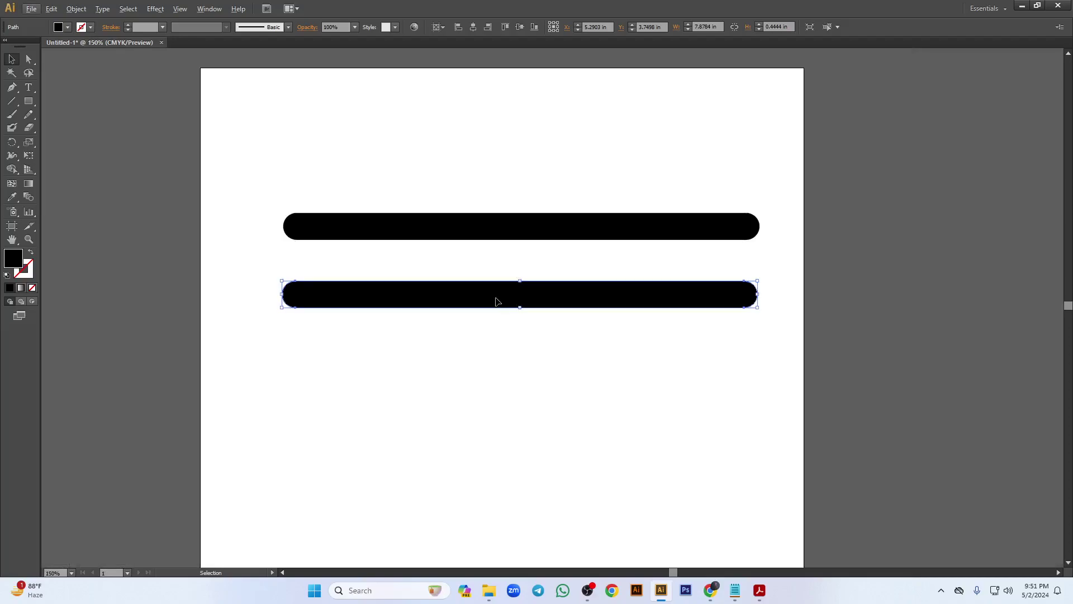
left_click(471, 233)
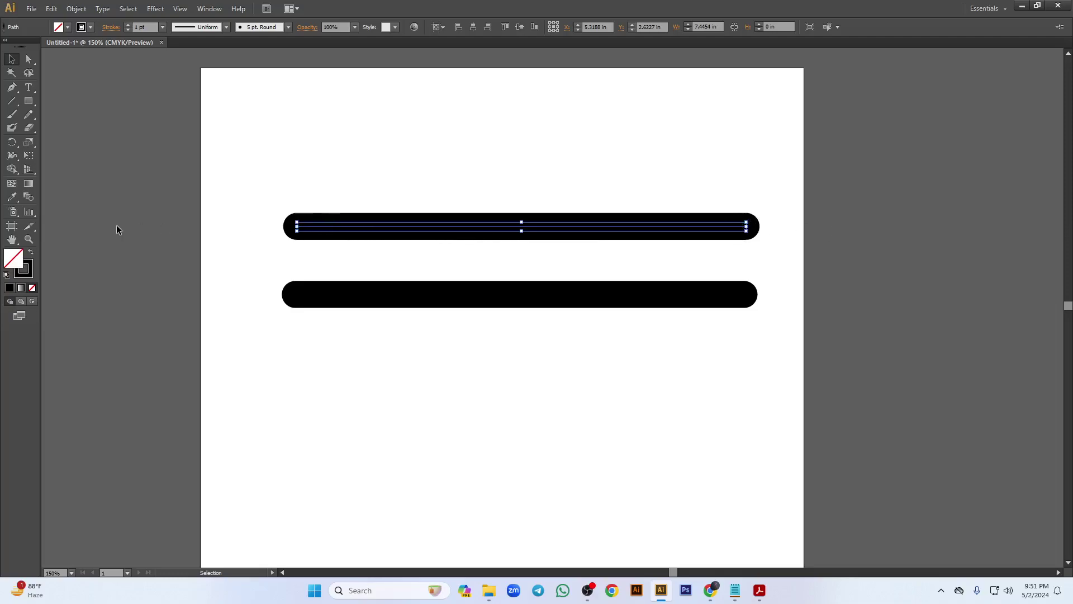
left_click(11, 114)
left_click_drag(295, 211, 271, 137)
left_click_drag(365, 211, 344, 119)
left_click_drag(412, 218, 408, 123)
left_click_drag(463, 217, 458, 114)
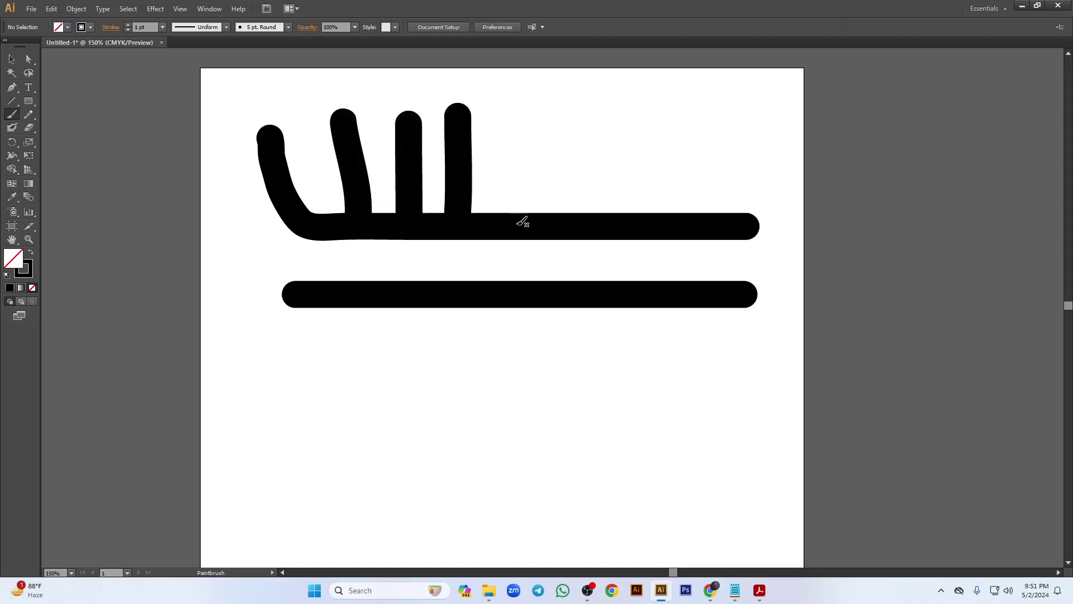
left_click_drag(520, 220, 444, 56)
- Move the extended Paintbrush stroke down, undo that move, and reposition it just above the Blob Brush bar at about X 4.43 in, Y 2.50 in
left_click(12, 60)
left_click_drag(347, 238, 313, 303)
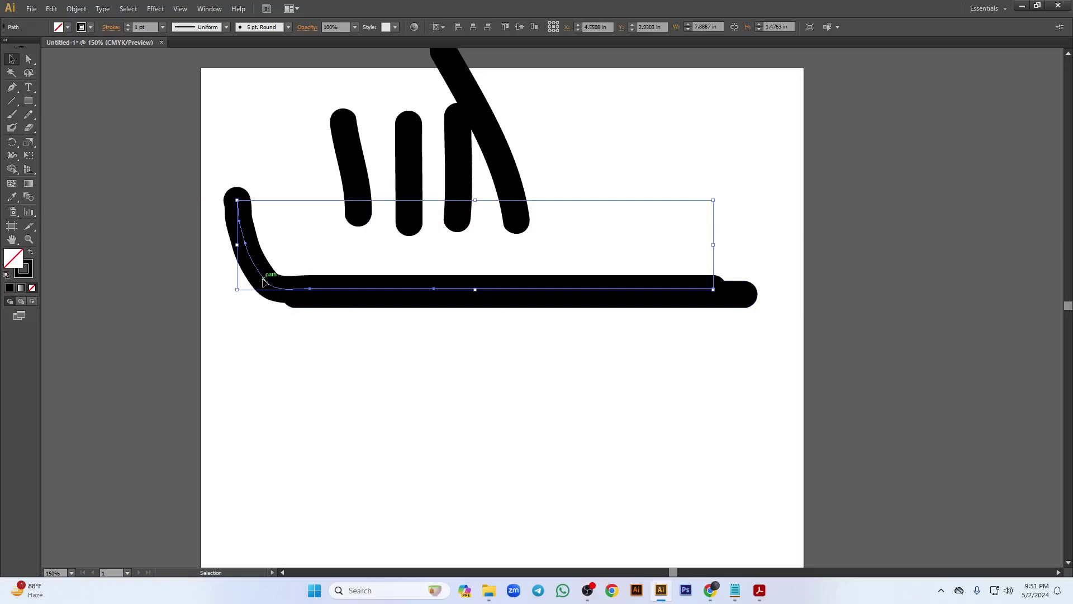
key("ctrl+z")
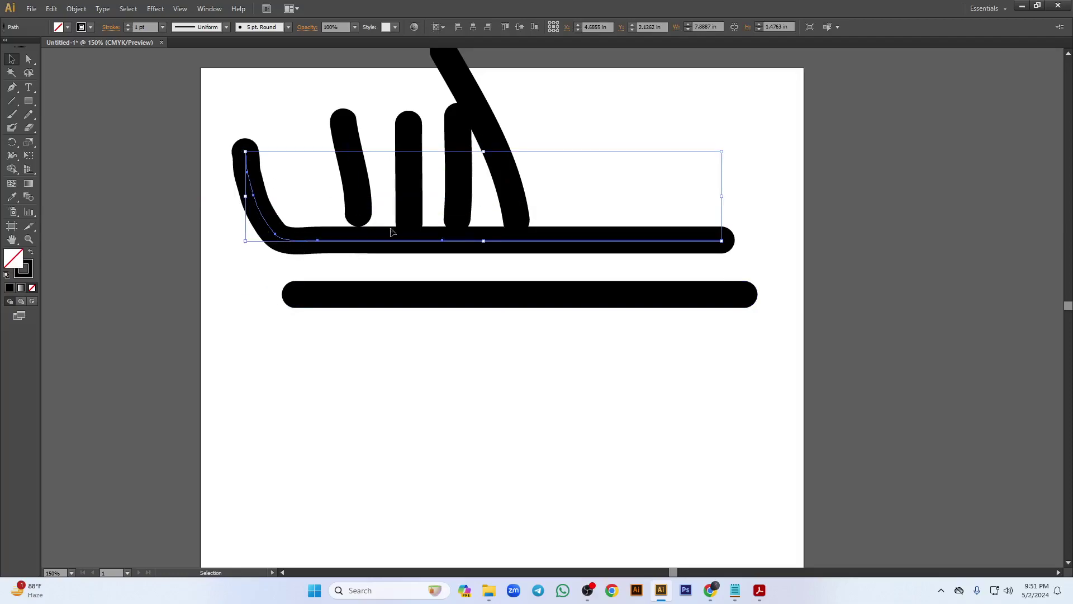
left_click_drag(531, 239, 515, 261)
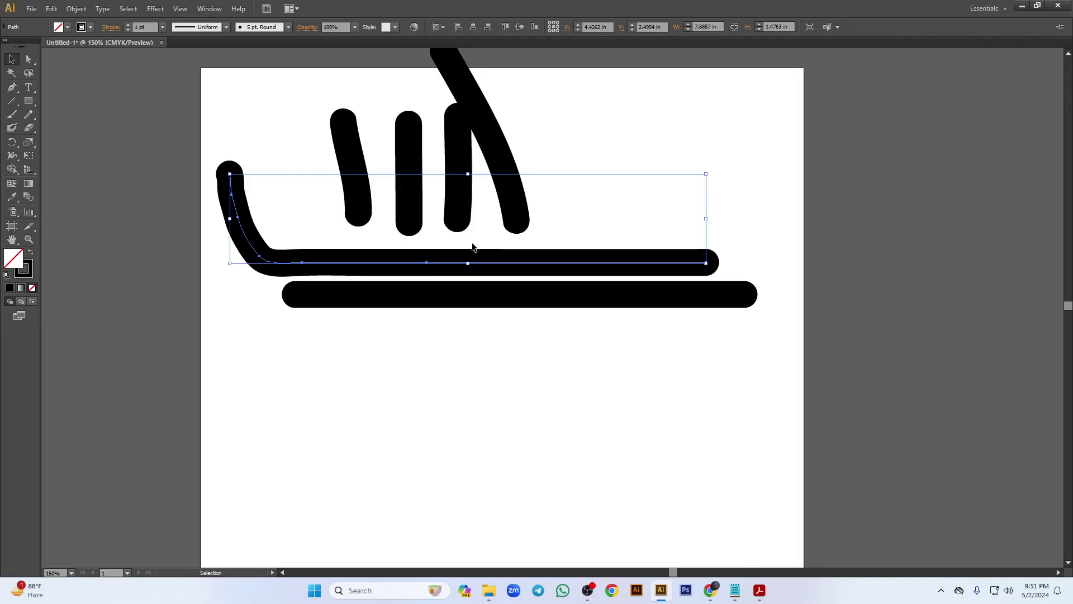
- Paint a separate upward-curving Paintbrush stroke from the long stroke's right end, and move the long stroke up and left, away from it
left_click(11, 114)
mouse_move(721, 261)
left_mouse_down()
mouse_move(805, 263)
mouse_move(922, 129)
left_mouse_up()
left_click(12, 59)
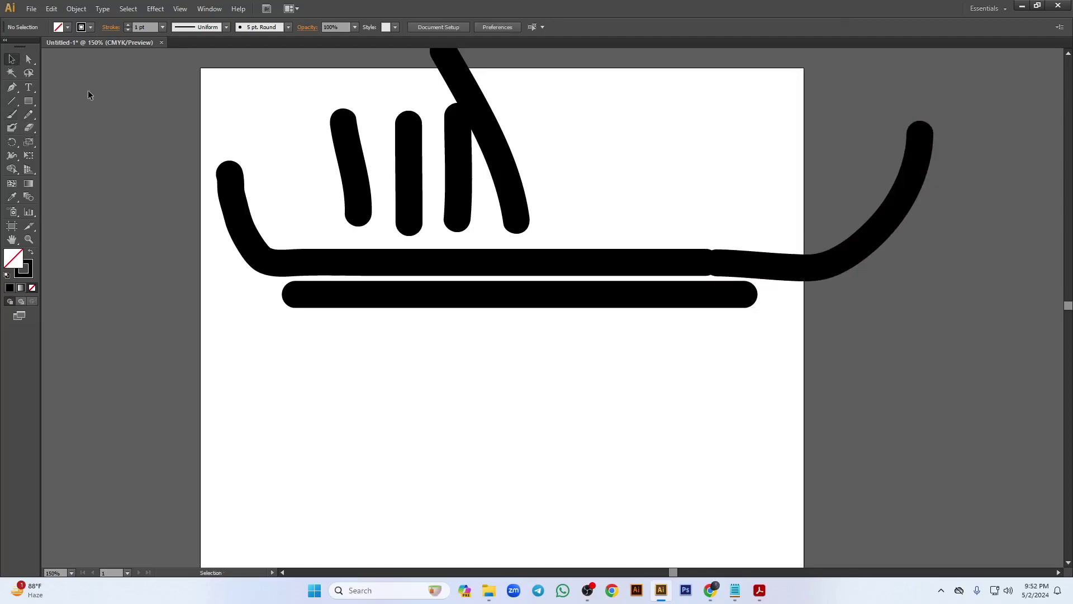
mouse_move(445, 267)
left_mouse_down()
mouse_move(352, 240)
mouse_move(430, 256)
left_mouse_up()
- Extend the selected long Paintbrush stroke upward from its right end, and reselect it to check the continuous path
left_click(12, 114)
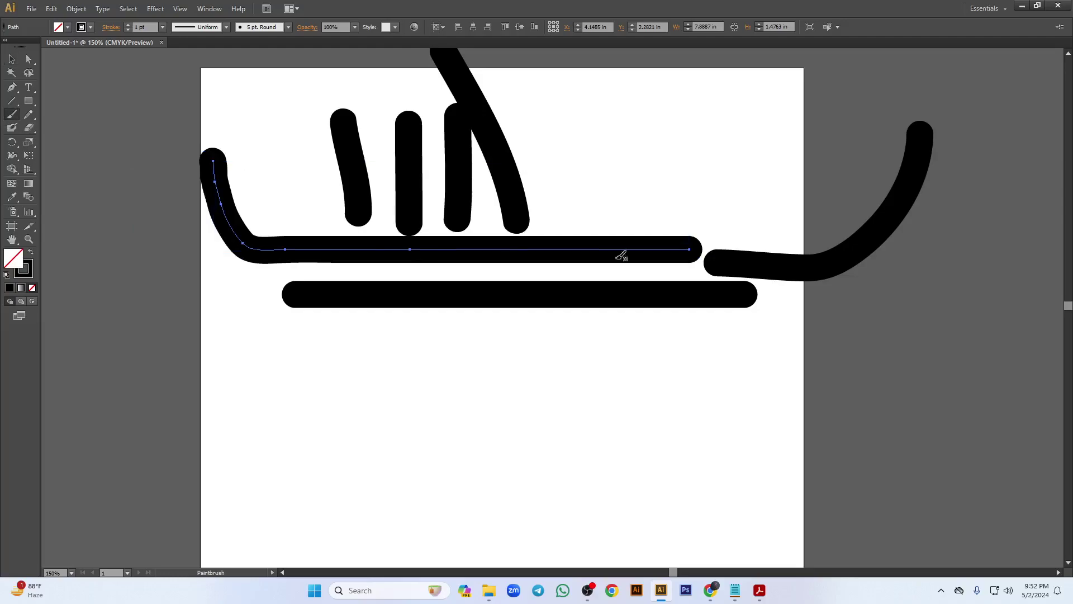
mouse_move(693, 246)
left_mouse_down()
mouse_move(756, 225)
mouse_move(785, 121)
left_mouse_up()
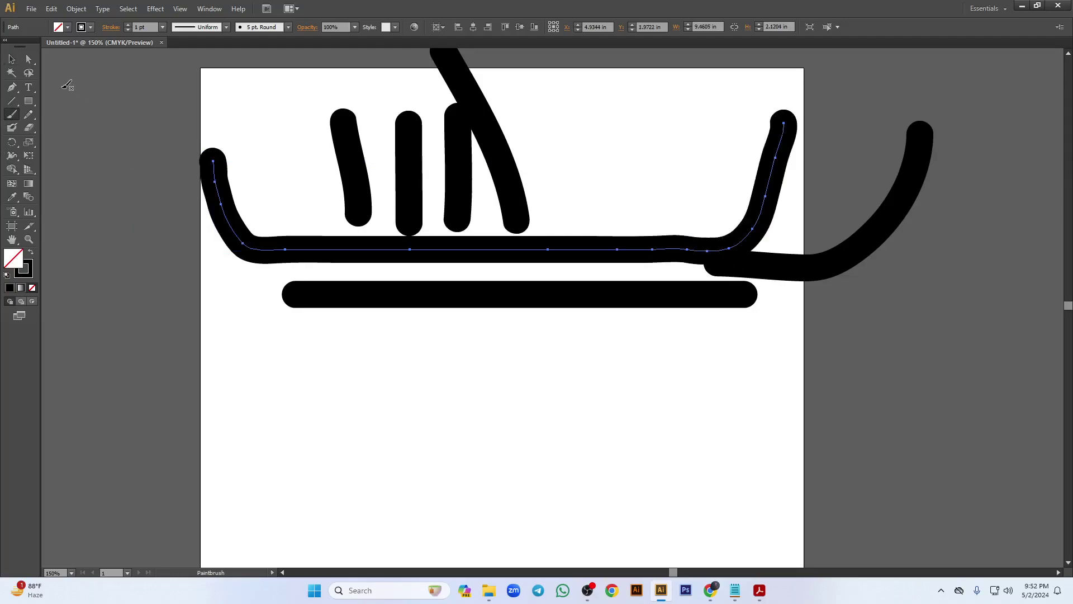
left_click(12, 59)
left_click(678, 100)
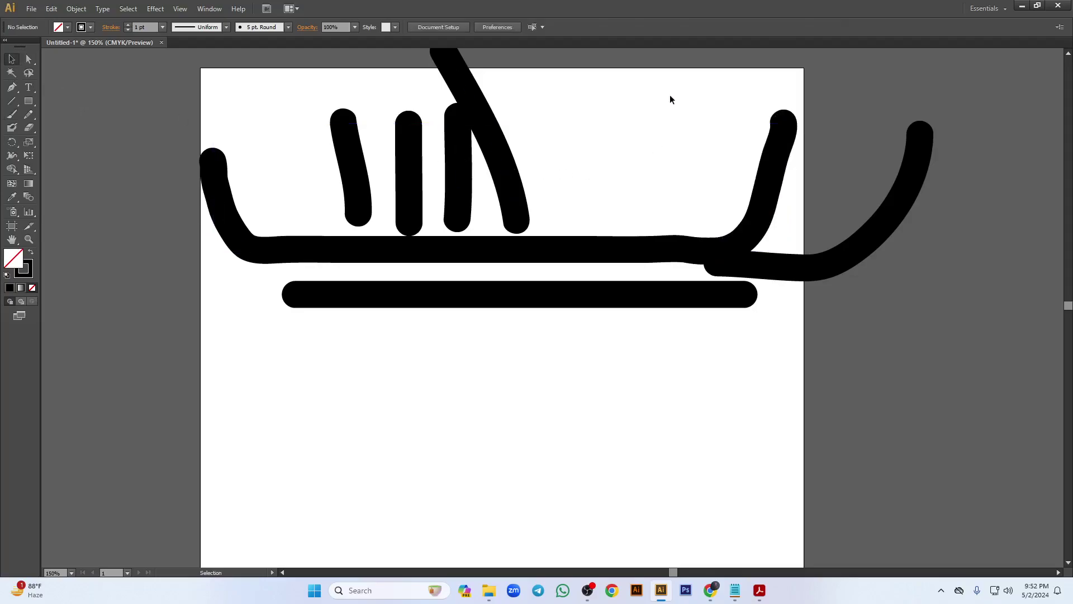
left_click(515, 248)
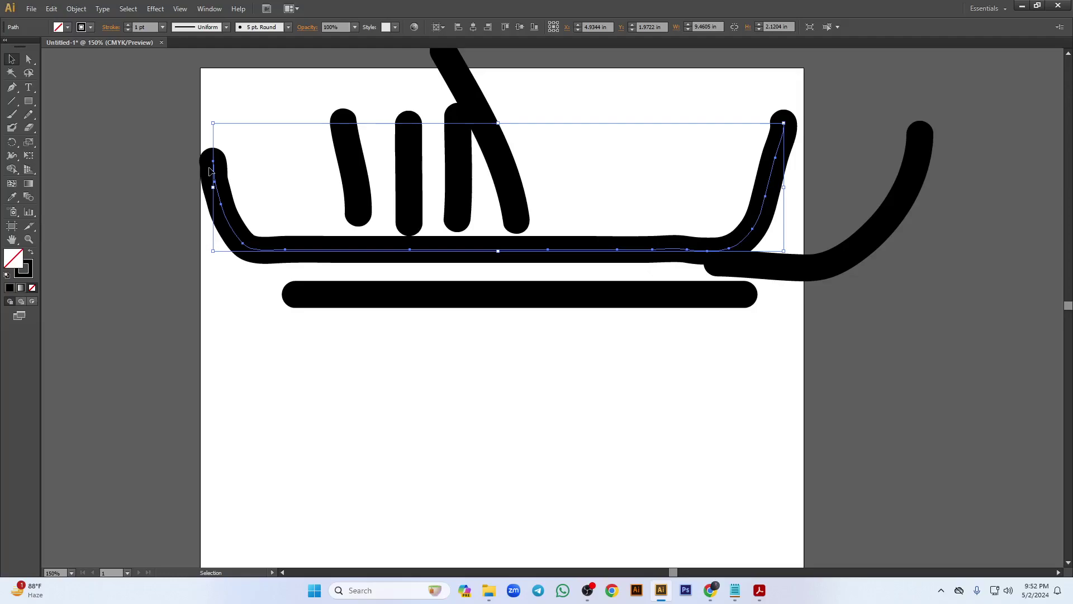
- Move the Blob Brush bar down to about Y 5.2 in and paint a thin Blob Brush branch from its lower edge
left_click_drag(508, 297, 505, 381)
left_click(12, 127)
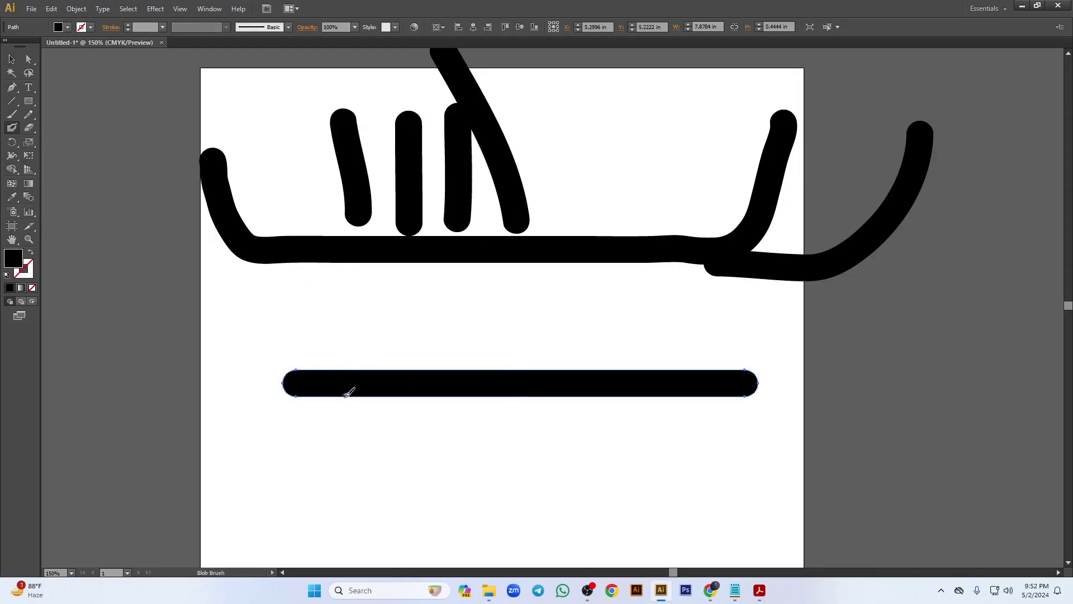
left_click_drag(346, 393, 394, 476)
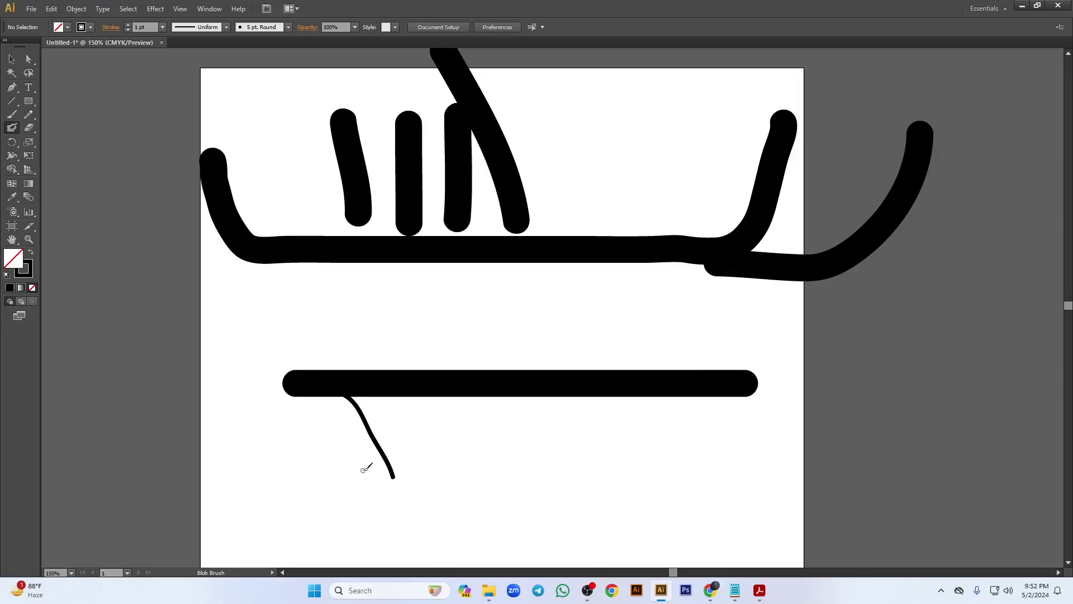
- Enlarge the Blob Brush to the bar's thickness and extend the bar with a hook at its left end and a curve at its right end
key("bracketright")
key("bracketright")
key("bracketright")
key("bracketright")
key("bracketright")
key("bracketright")
mouse_move(292, 379)
left_mouse_down()
mouse_move(255, 383)
mouse_move(220, 421)
mouse_move(256, 484)
left_mouse_up()
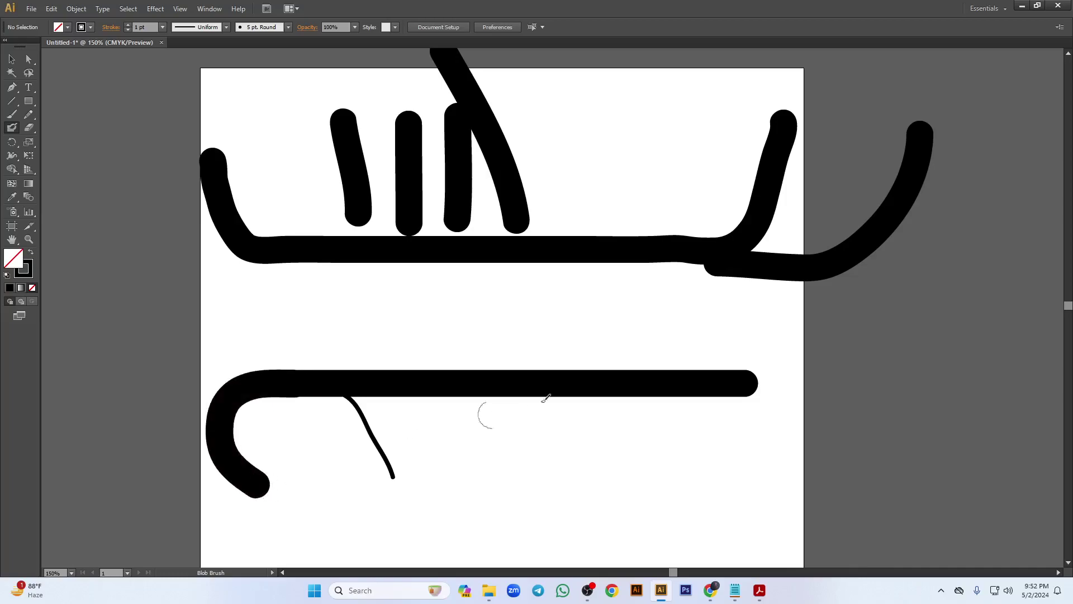
left_click_drag(743, 385, 970, 356)
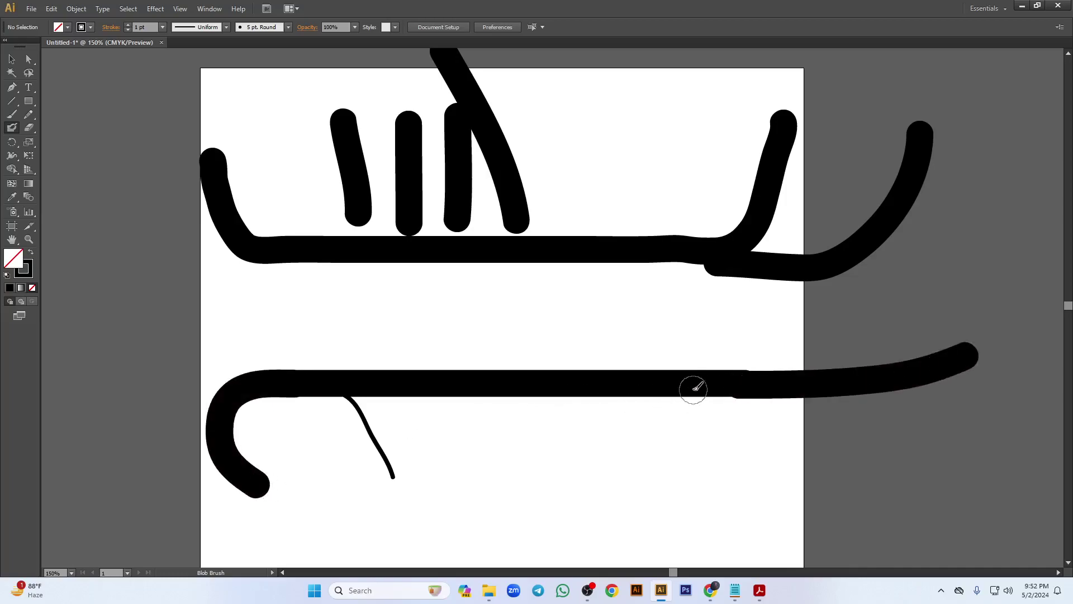
- Paint five thick Blob Brush branches off the bar and one short stroke below it that does not touch them
left_click_drag(686, 372, 366, 290)
left_click_drag(676, 390, 517, 555)
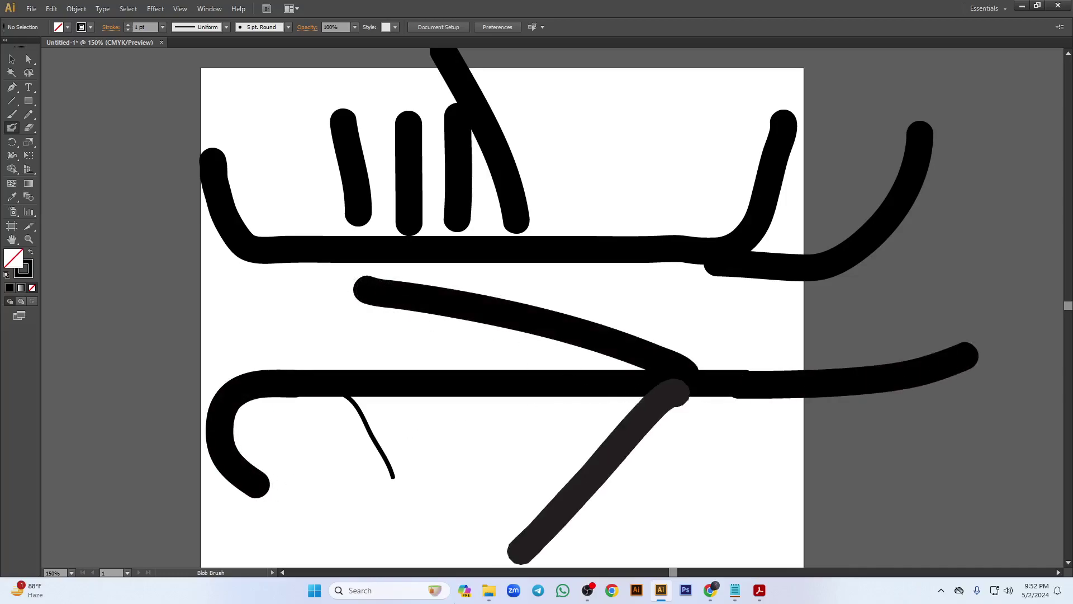
left_click_drag(670, 408, 812, 514)
left_click_drag(716, 373, 881, 314)
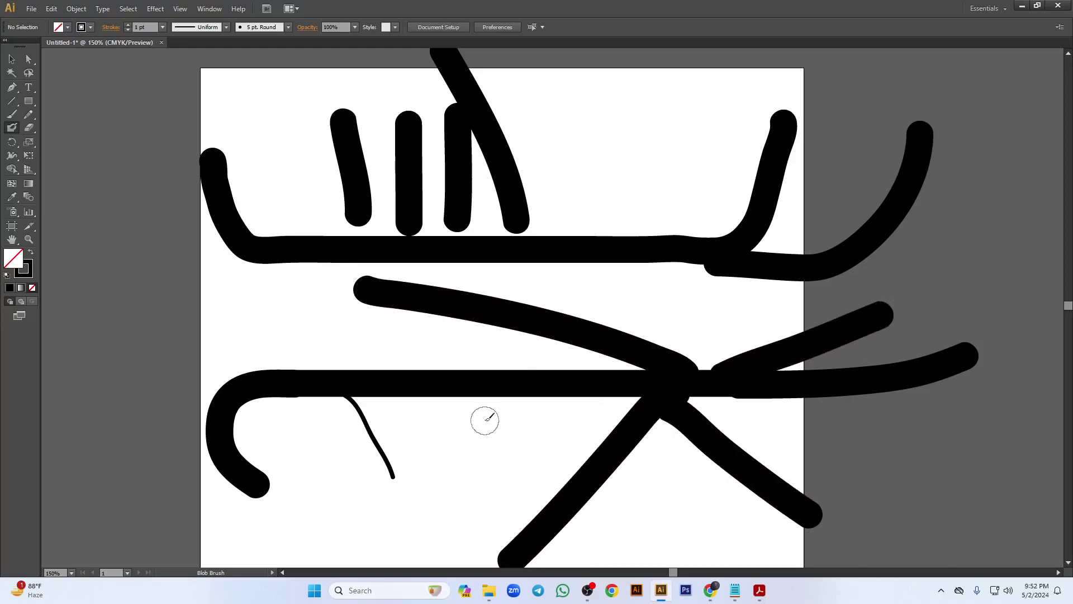
left_click_drag(537, 404, 400, 494)
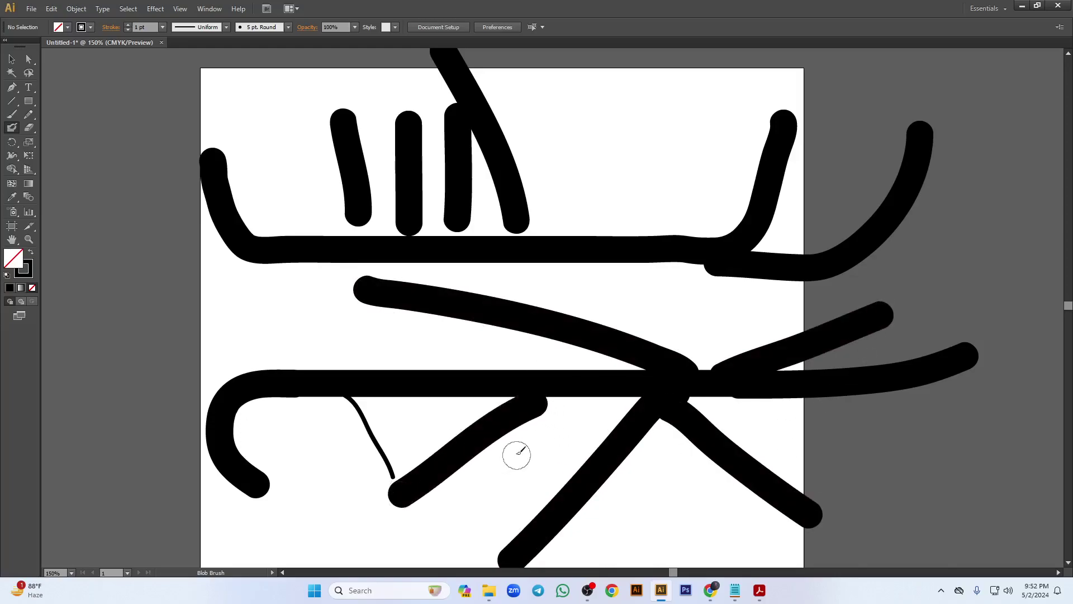
left_click_drag(512, 450, 456, 536)
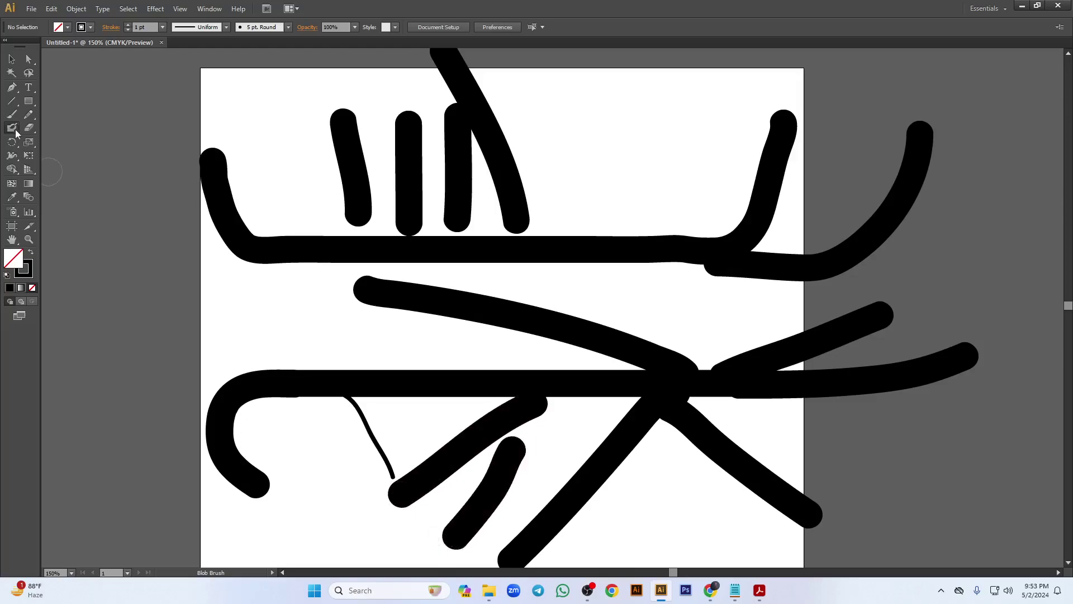
- Select the merged Blob Brush shape and move it around as one object, ending at about X 5.84 in, Y 5.85 in
left_click(12, 58)
left_click(390, 378)
left_click_drag(389, 378, 433, 375)
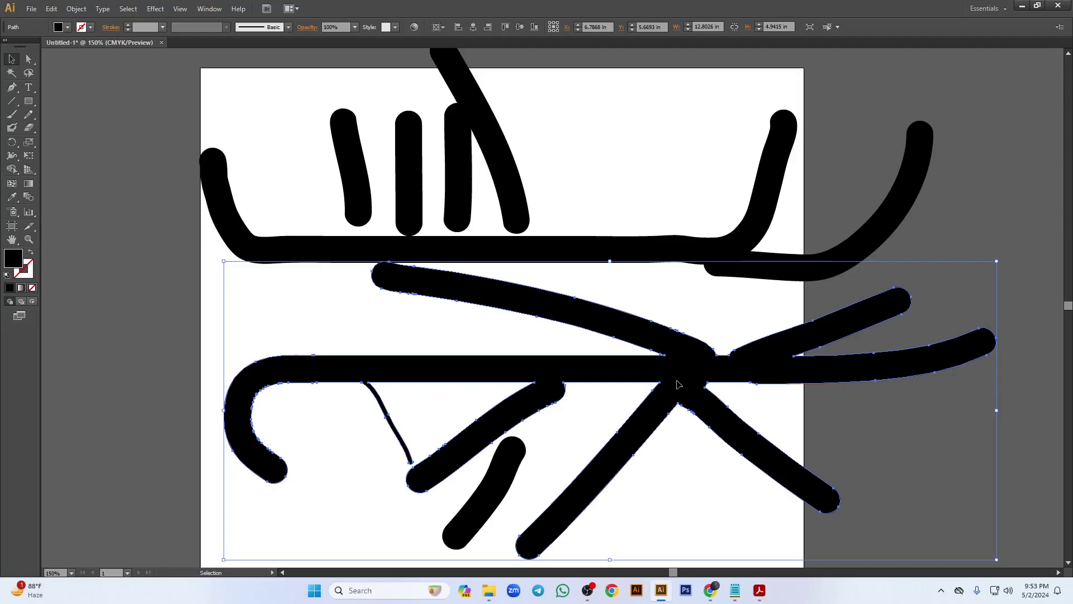
left_click_drag(546, 373, 517, 361)
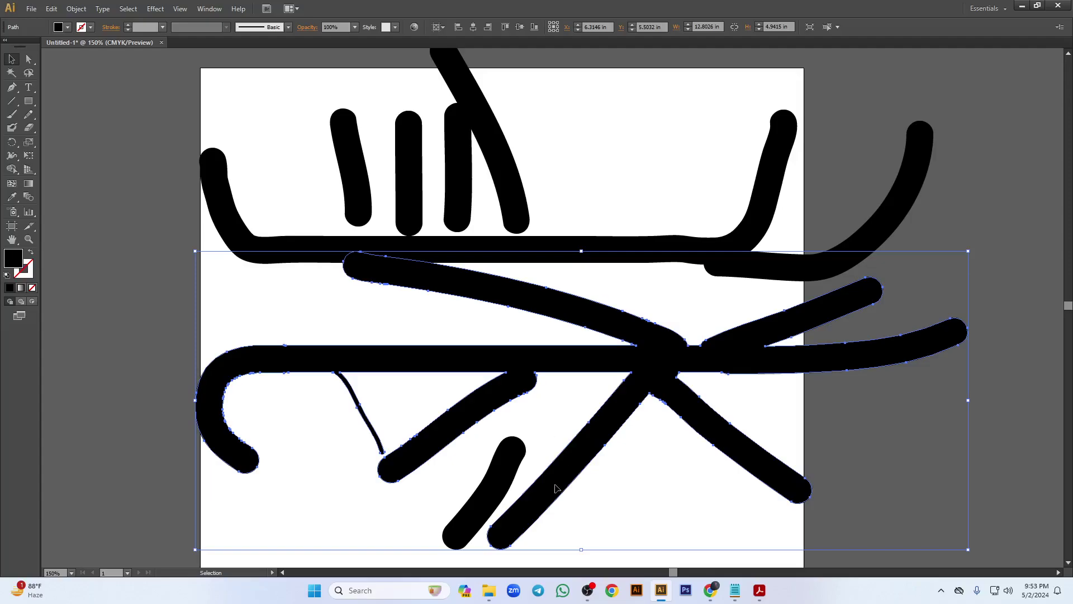
left_click_drag(520, 367, 492, 389)
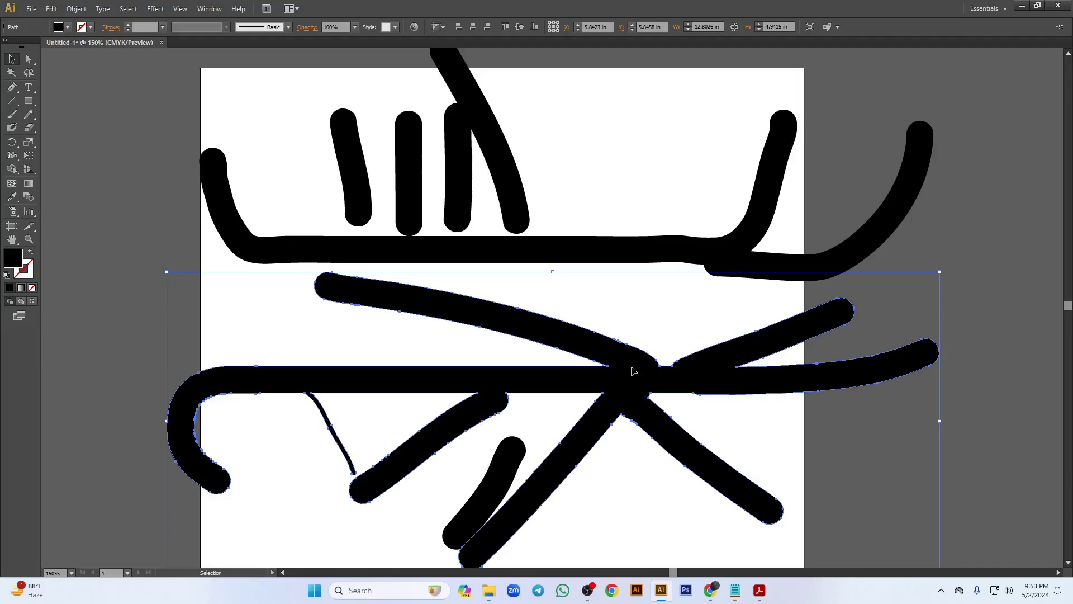
- Move the merged Blob Brush shape to about X 6.08 in, Y 5.61 in, and delete all the strokes on the artboard
left_click_drag(550, 387, 579, 374)
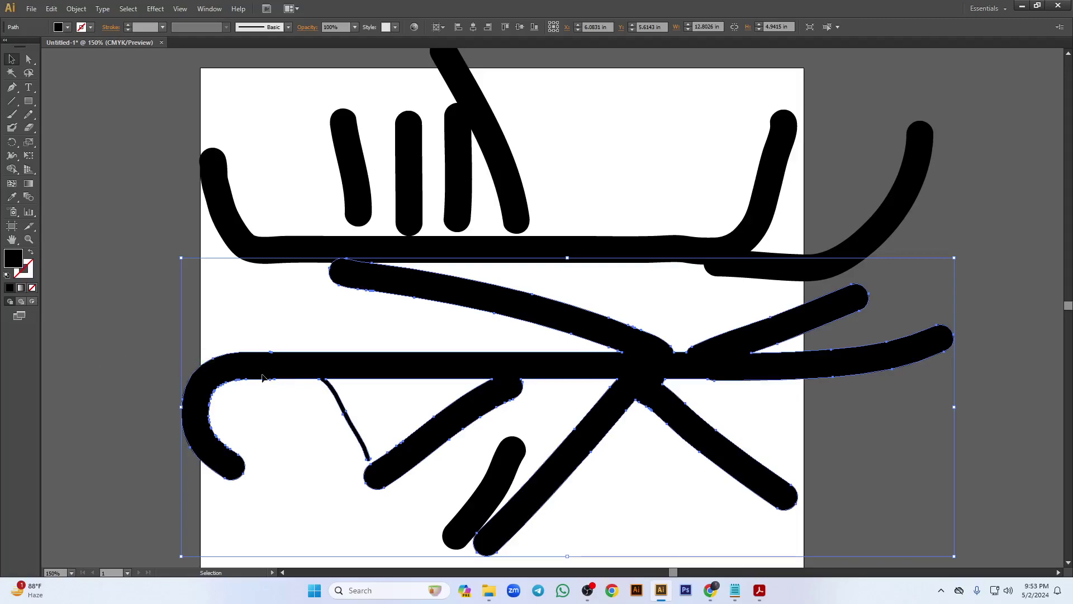
mouse_move(268, 106)
left_mouse_down()
mouse_move(804, 433)
mouse_move(1054, 546)
left_mouse_up()
key("Delete")
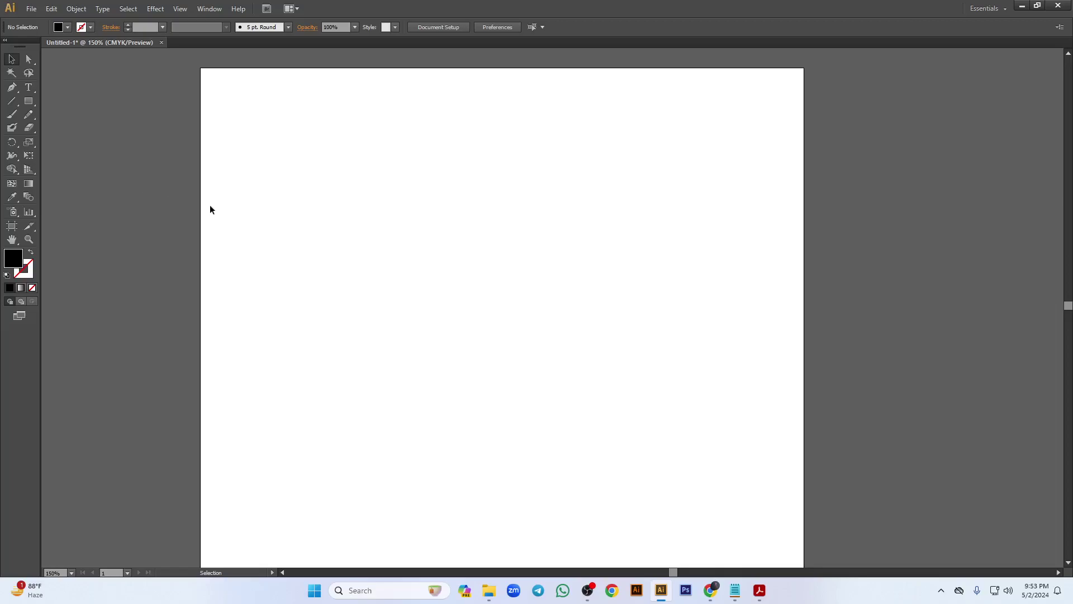
- Display the document's brush collection and view the options available for the brush list
left_click(206, 9)
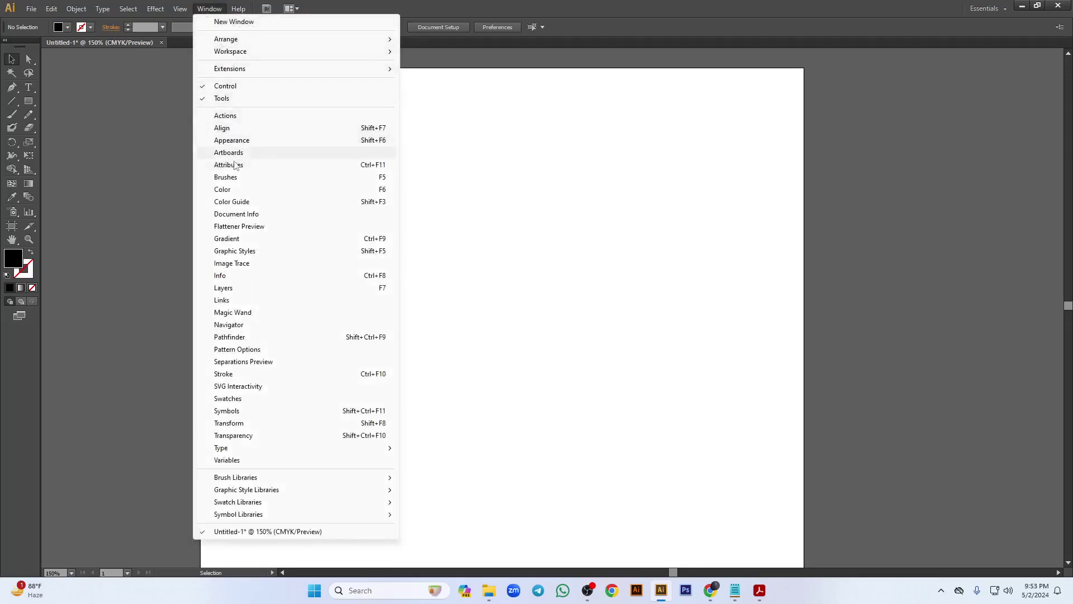
left_click(232, 177)
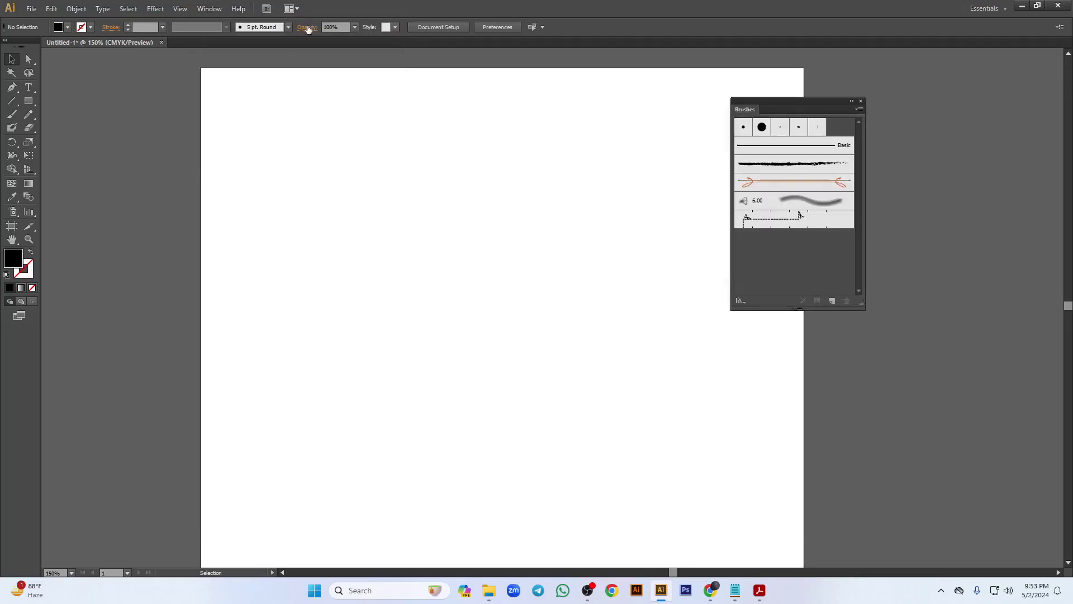
left_click(288, 27)
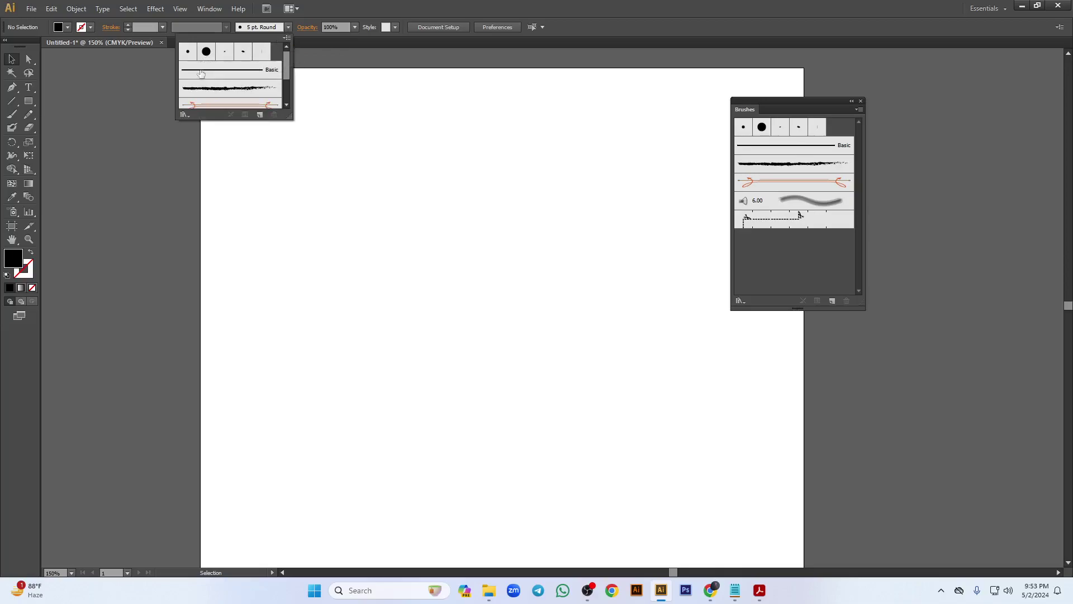
left_click(287, 37)
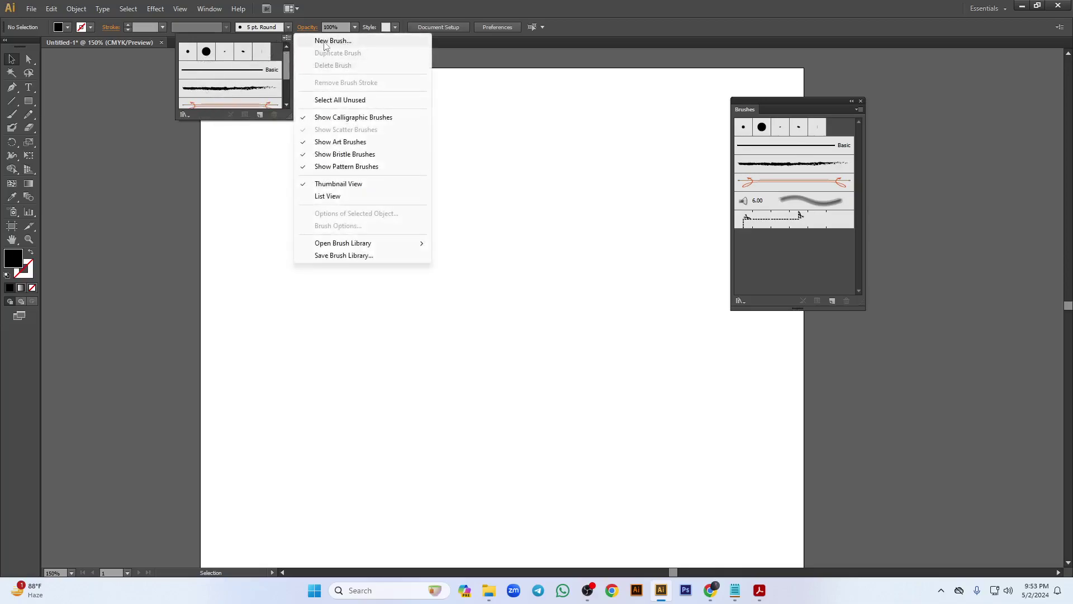
left_click(568, 15)
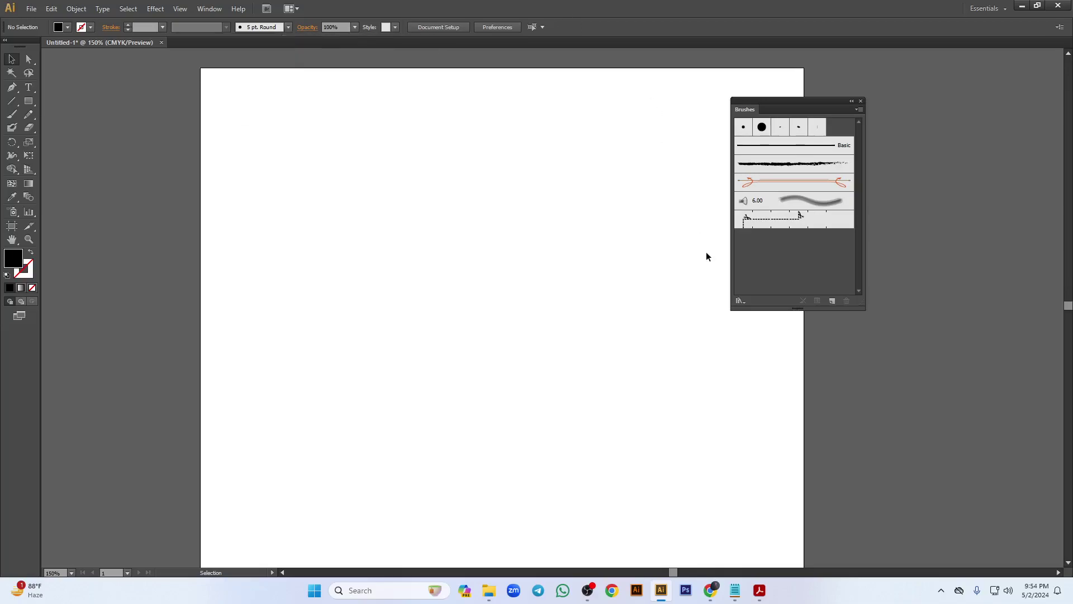
- Open the Arrows_Special brush library, place it beside the document's brushes and lengthen it to show more brushes
left_click(859, 110)
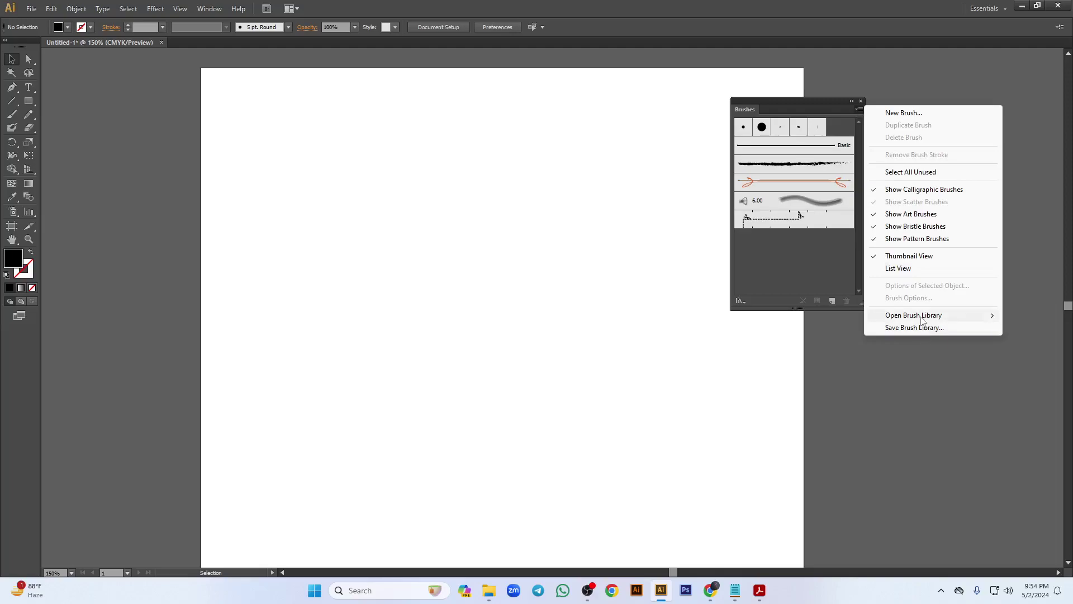
mouse_move(922, 320)
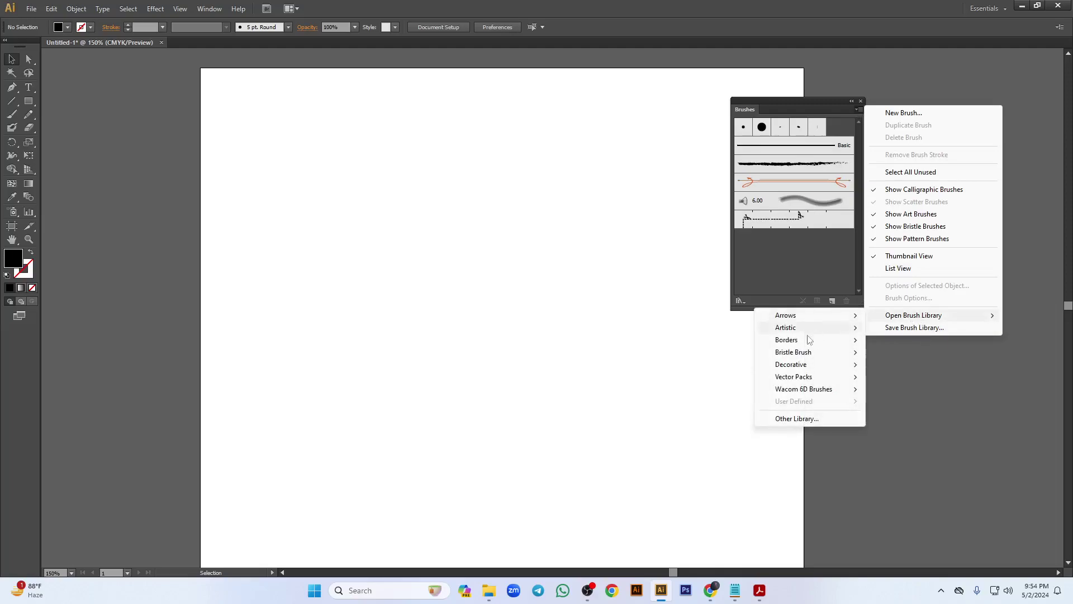
mouse_move(814, 322)
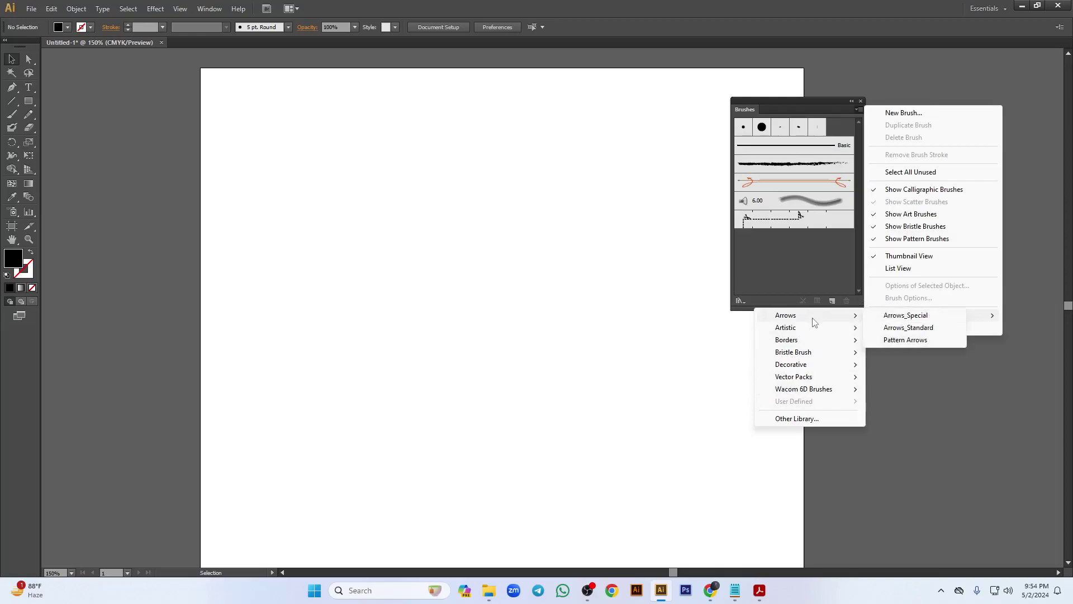
left_click(905, 315)
left_click_drag(554, 265, 651, 163)
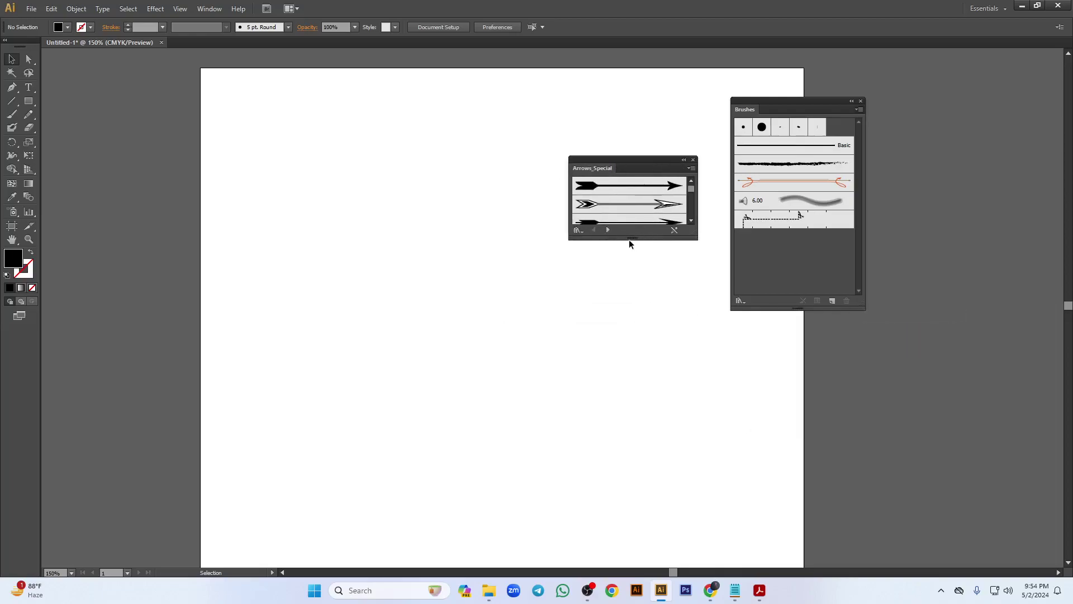
left_click_drag(632, 239, 611, 400)
mouse_move(642, 279)
left_mouse_down()
mouse_move(377, 279)
mouse_move(414, 295)
mouse_move(484, 424)
left_mouse_up()
left_click(405, 284)
left_click_drag(482, 342, 532, 347)
key("Delete")
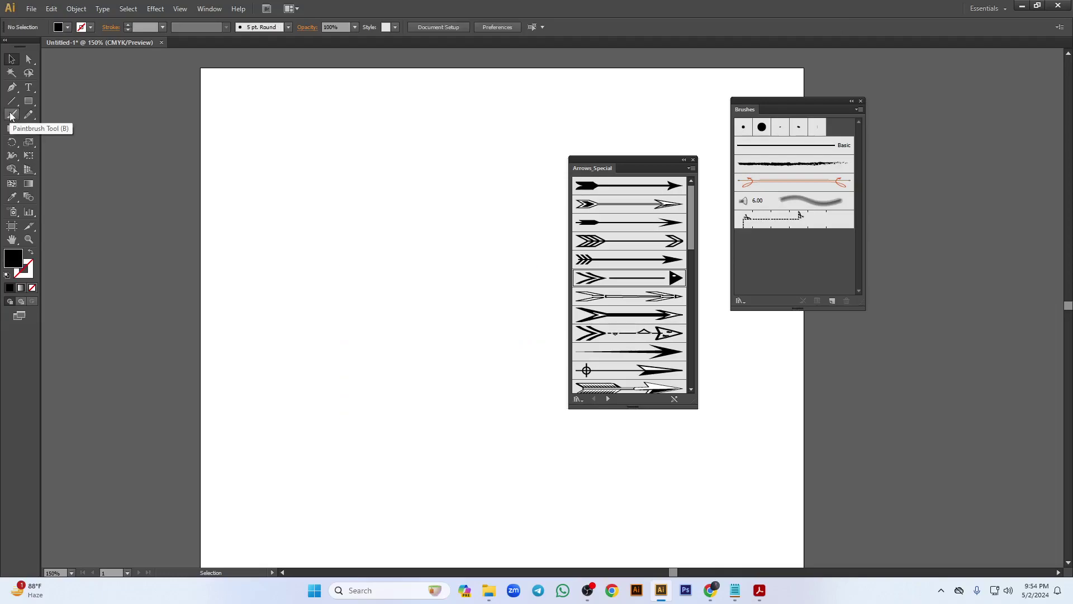
- Draw a circle about 4.65 in across and give it no fill and a black stroke
left_click_drag(28, 101, 58, 129)
left_click_drag(275, 171, 556, 451)
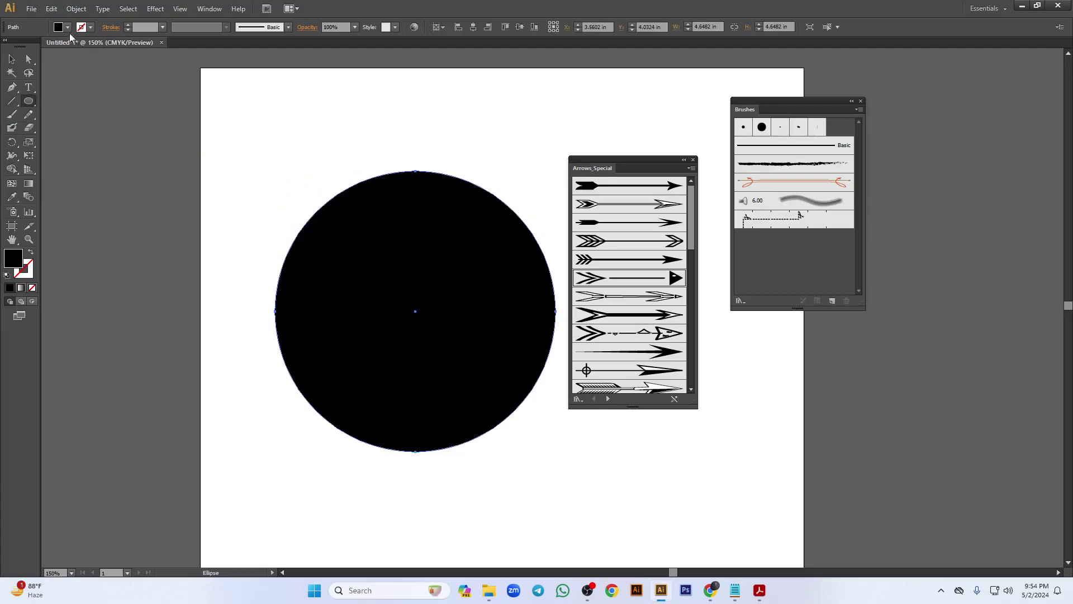
left_click(68, 27)
left_click(7, 46)
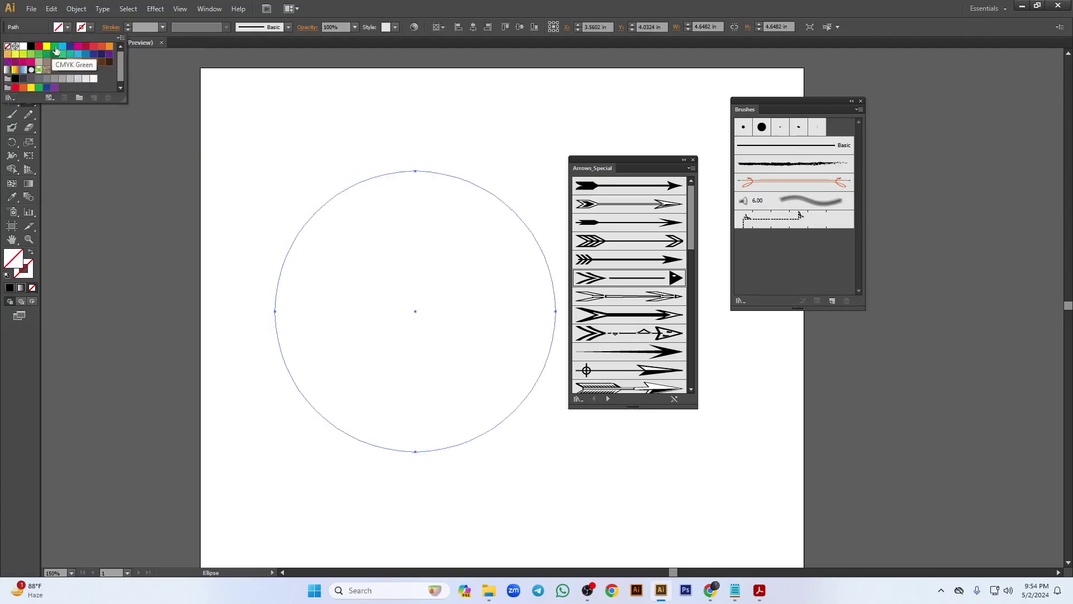
left_click(89, 27)
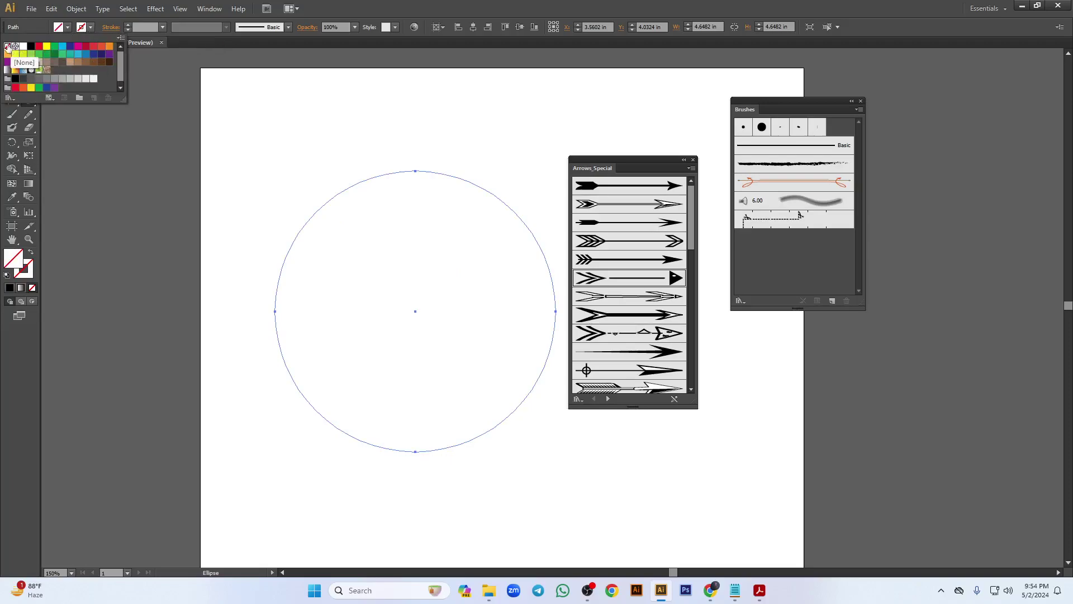
left_click(31, 46)
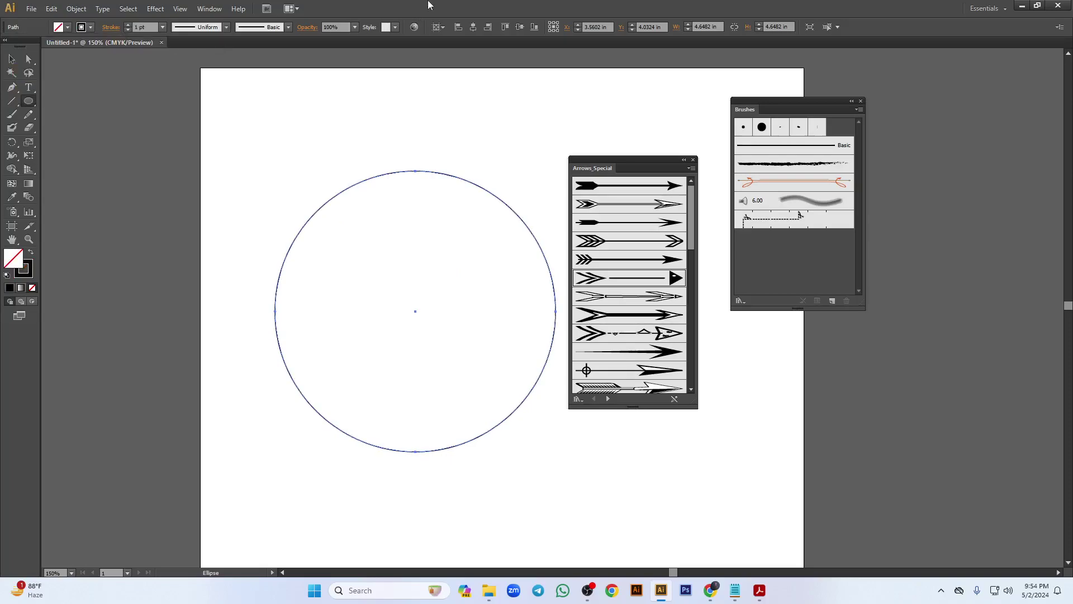
- Apply three Arrows_Special brushes to the circle's outline in turn, ending with the thick-shafted arrow with a forked tail
left_click(12, 59)
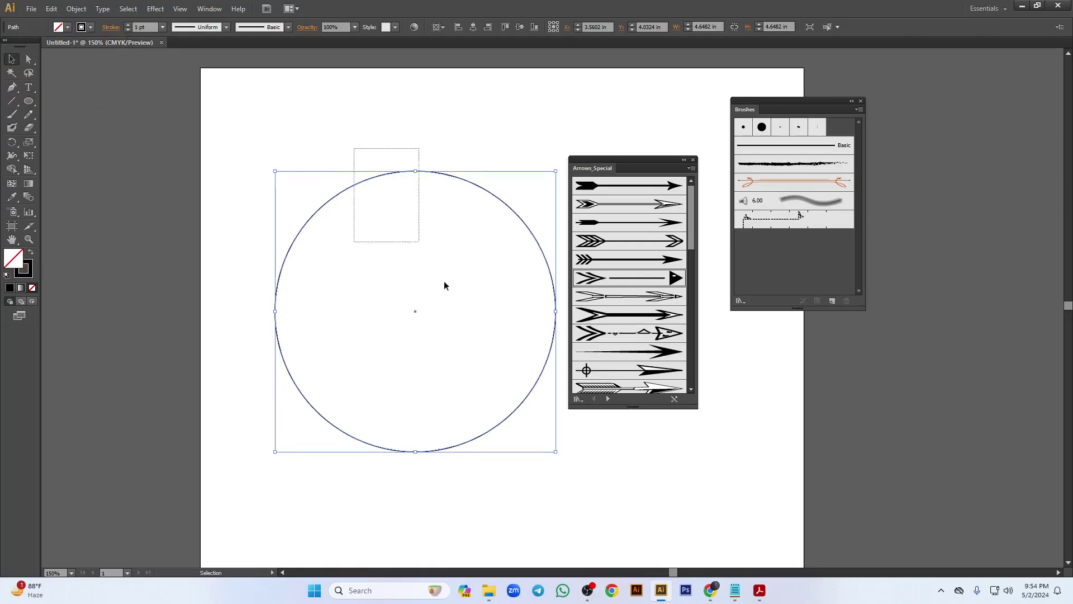
left_click(643, 260)
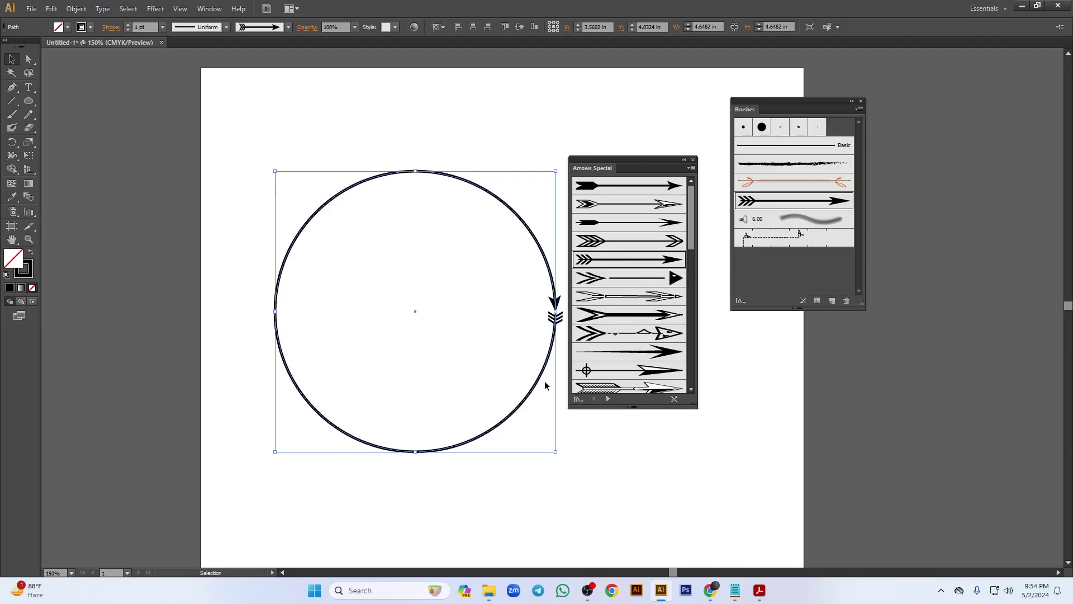
left_click(623, 338)
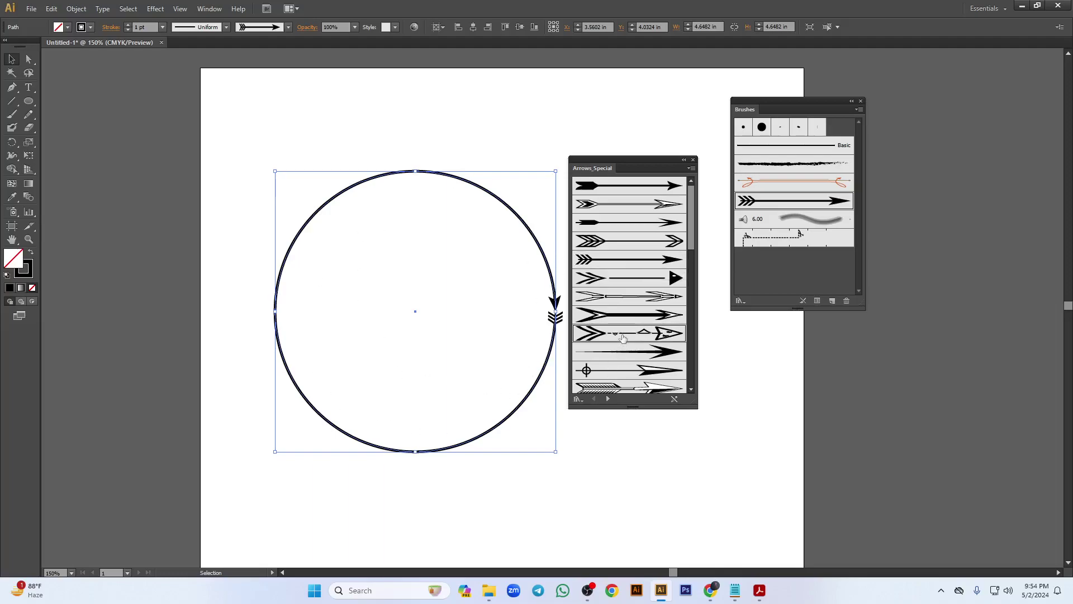
left_click(642, 316)
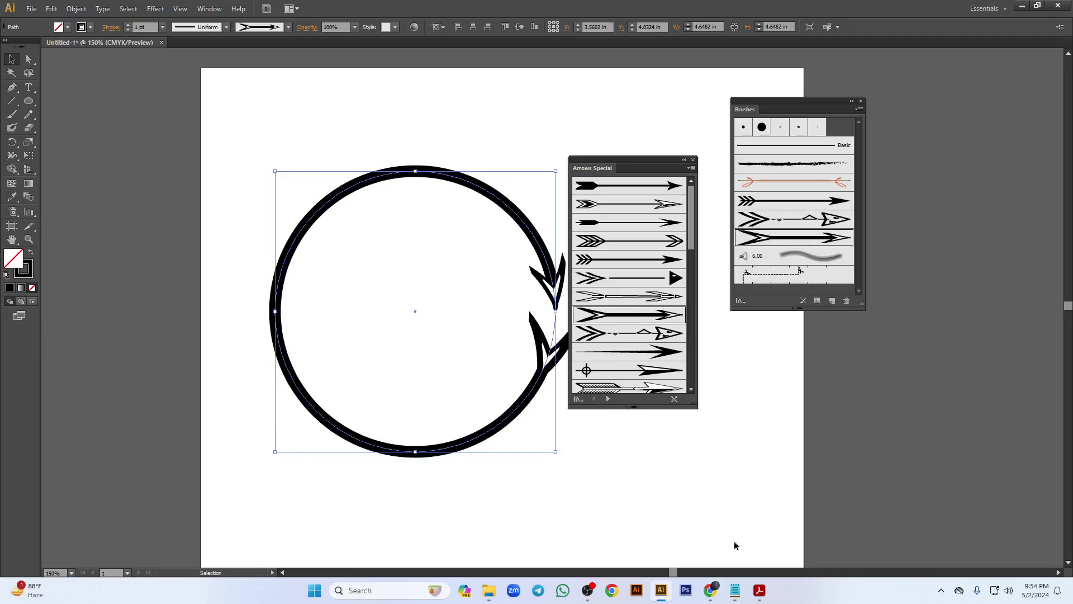
- Switch to the Google Meet window in Chrome, admit the waiting participant and minimise the browser
mouse_move(710, 591)
left_click(679, 523)
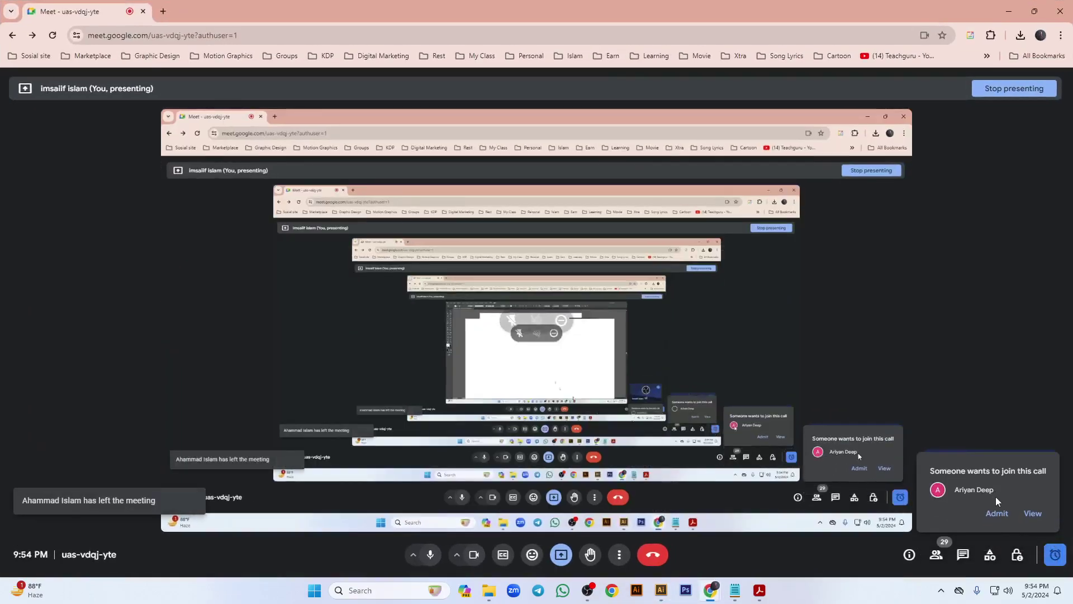
left_click(997, 513)
left_click(1009, 11)
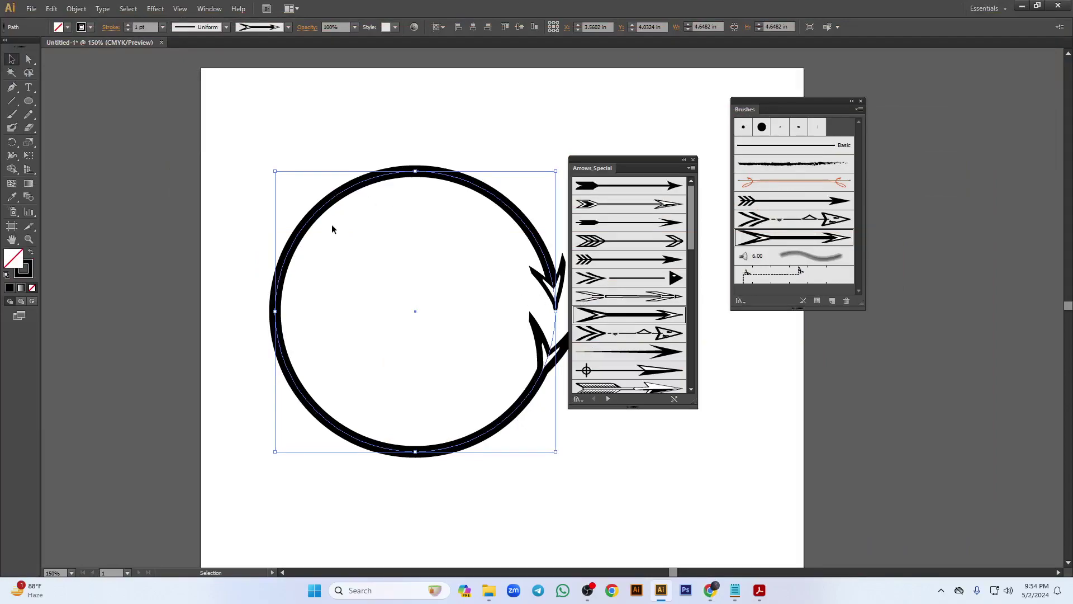
- Delete the arrow-brushed circle and close the Arrows_Special brush library
left_click_drag(366, 184, 301, 159)
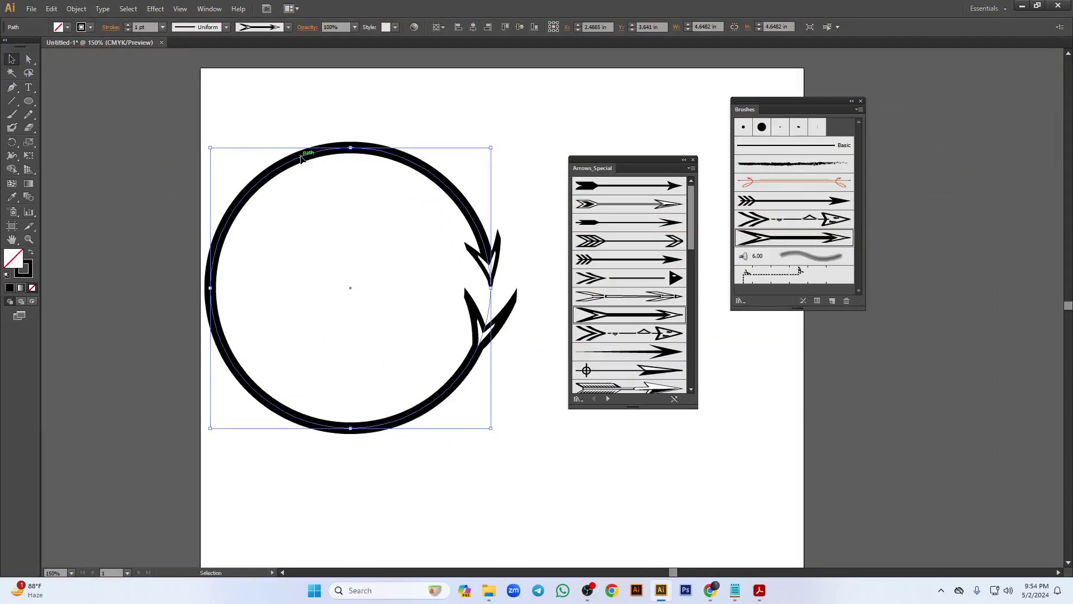
key("Delete")
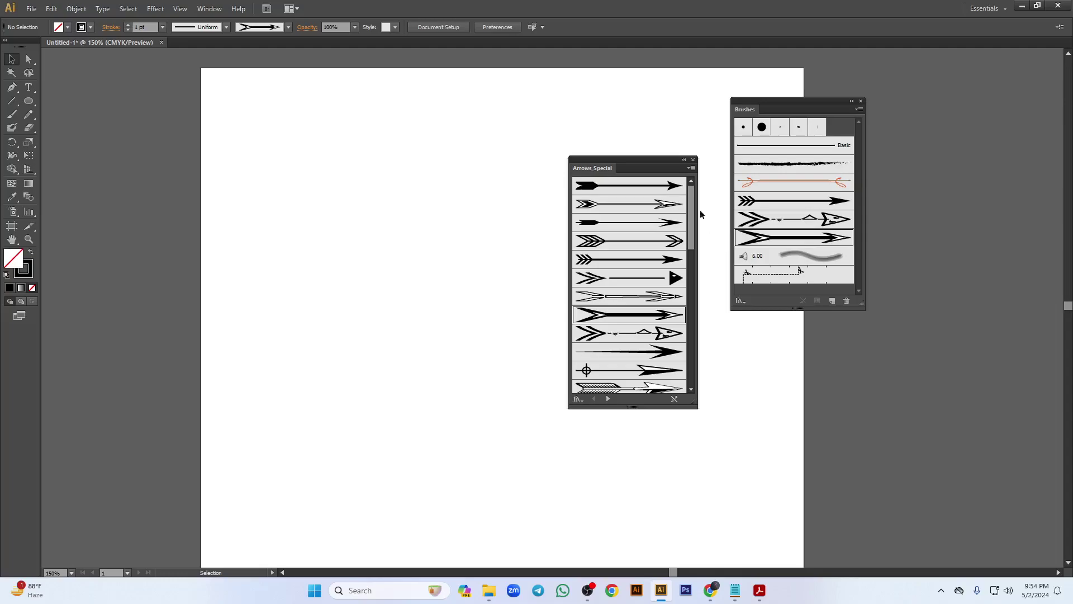
left_click(693, 160)
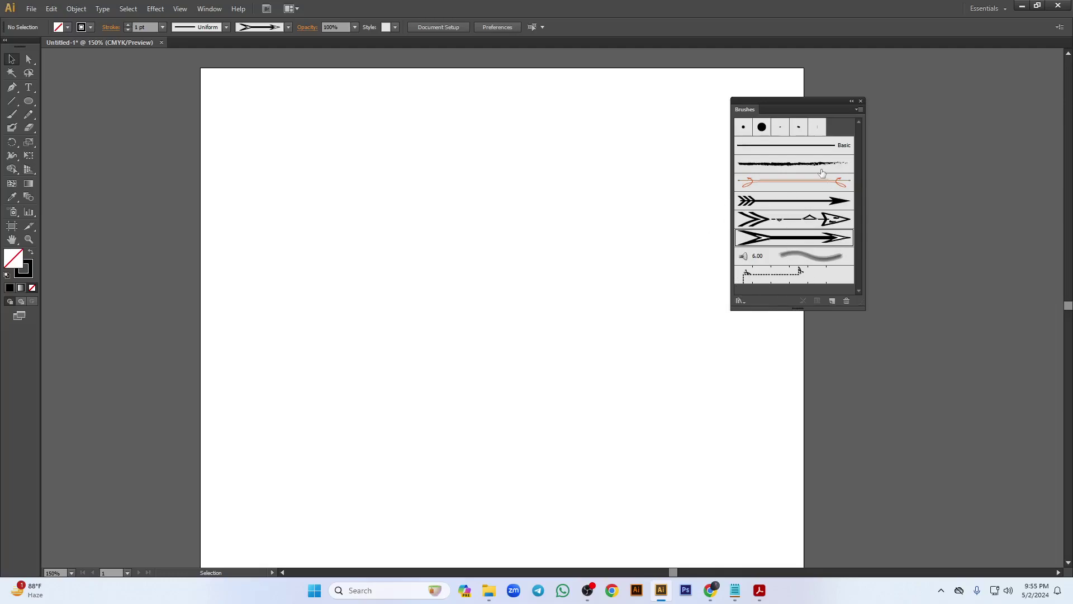
- Open the decorative Elegant Curl & Floral Brush Set library and lengthen it to show more brushes
left_click(858, 109)
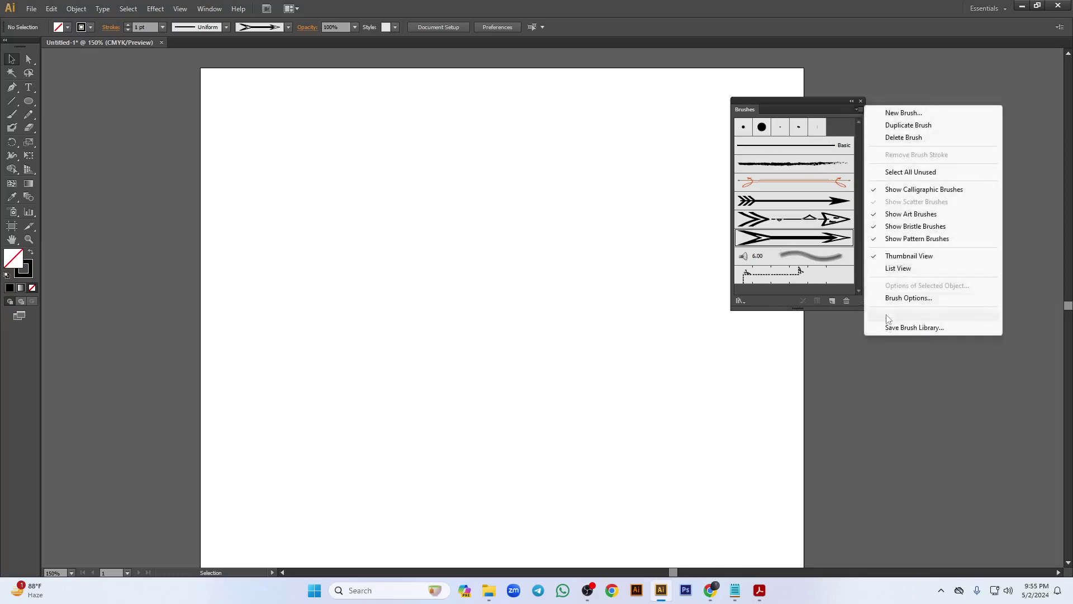
left_click(767, 302)
left_click(741, 303)
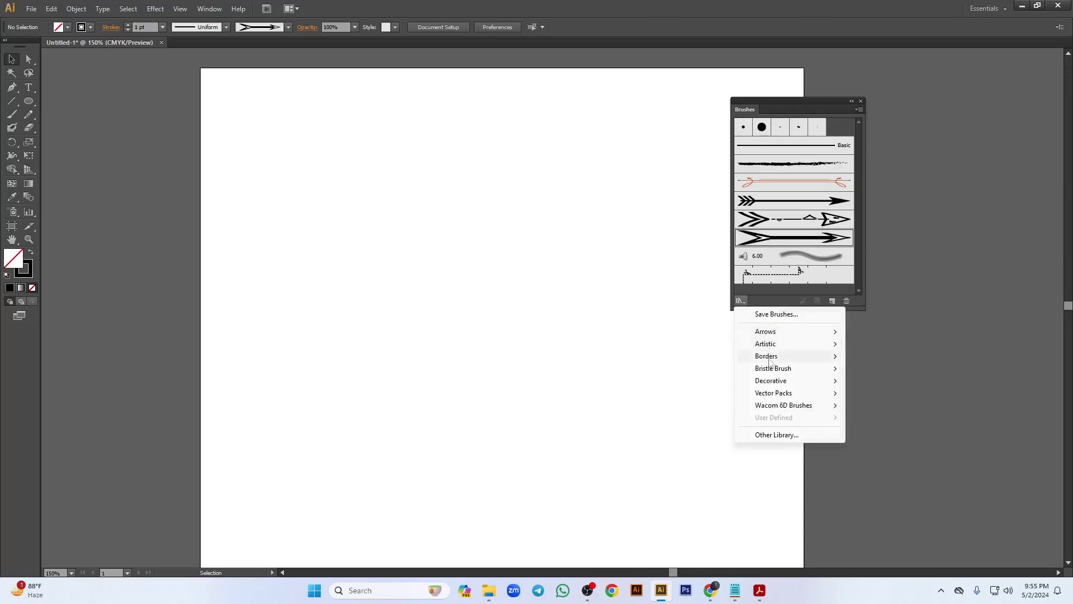
mouse_move(788, 382)
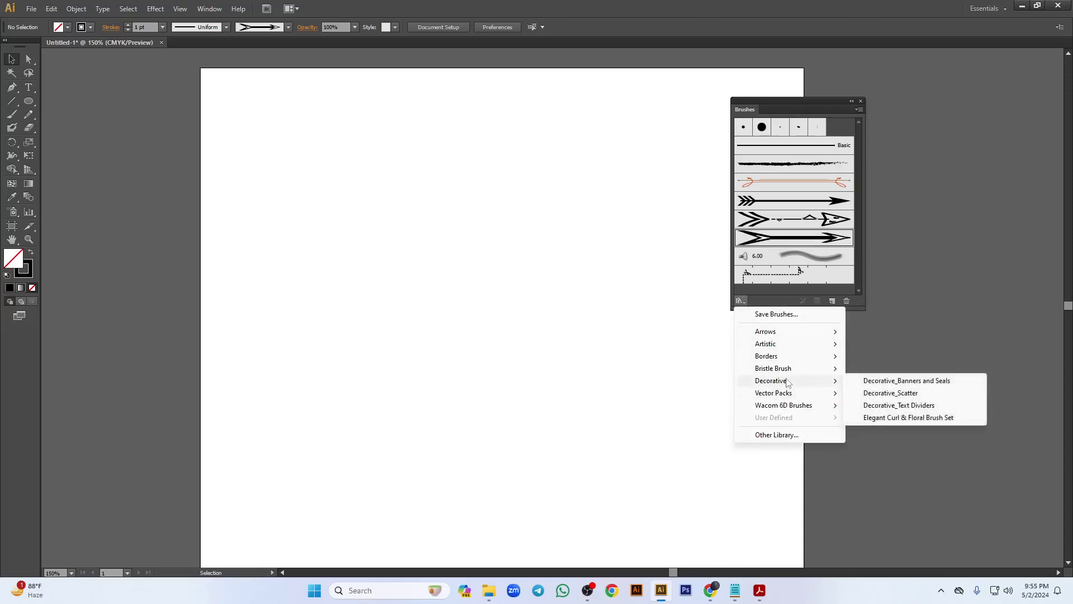
left_click(890, 419)
left_click_drag(640, 161, 653, 127)
left_click_drag(646, 204, 638, 354)
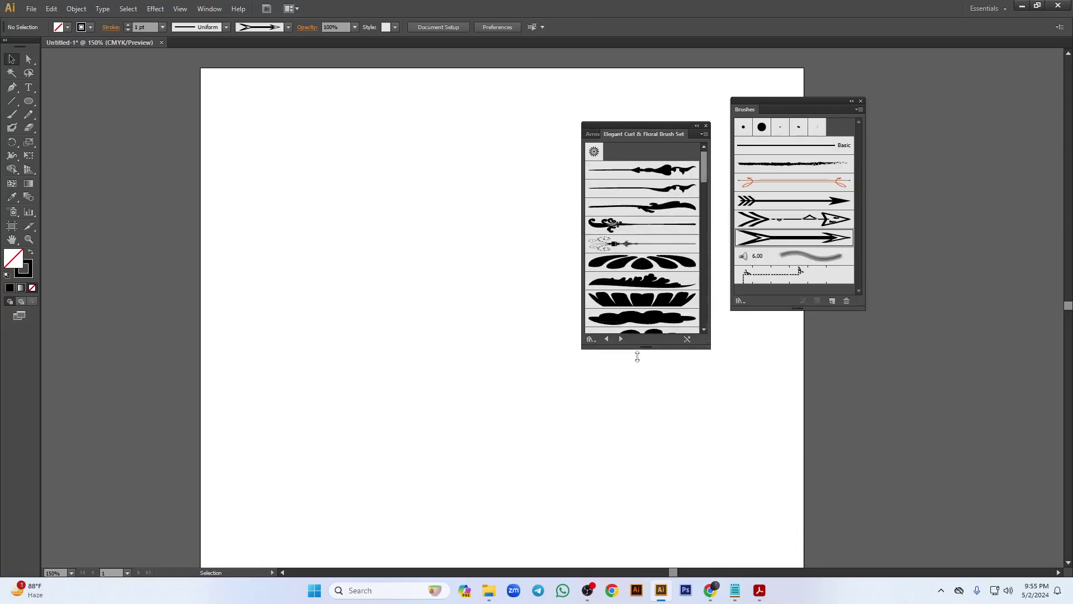
- Draw a circle about 3.8 in across and apply the black and grey card-suit pattern brush above Imperial Red
scroll(637, 258, "down", 10)
scroll(637, 258, "down", 2)
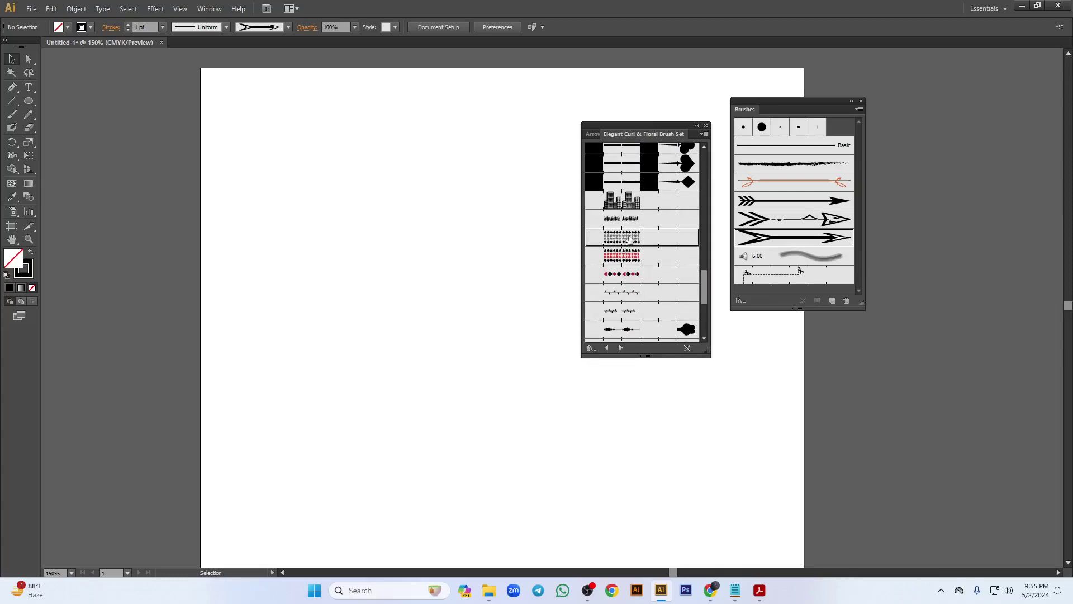
left_click(627, 239)
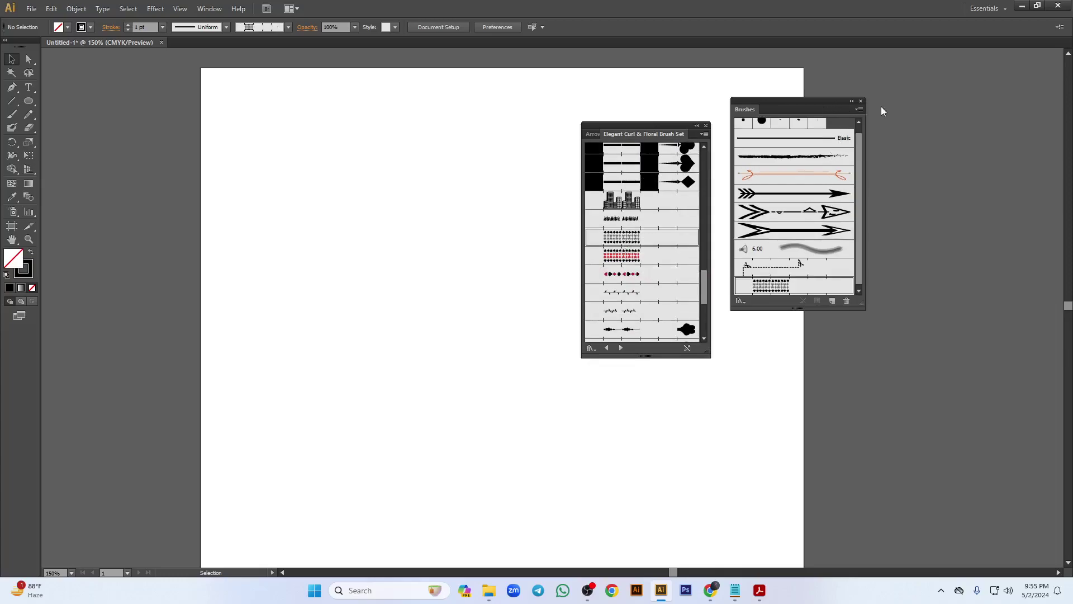
left_click_drag(861, 111, 949, 102)
left_click_drag(29, 101, 58, 127)
left_click_drag(271, 179, 500, 408)
left_click(627, 239)
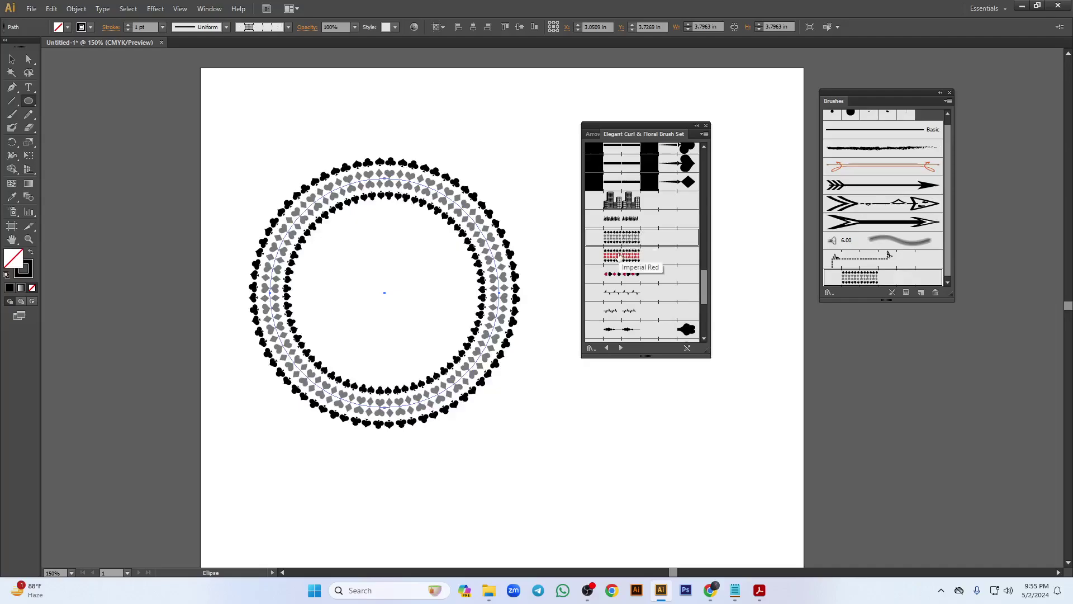
- Apply the Imperial Red, Deck of Cards, leafy vine and Vine 2 pattern brushes to the circle in turn
left_click(619, 258)
left_click(619, 274)
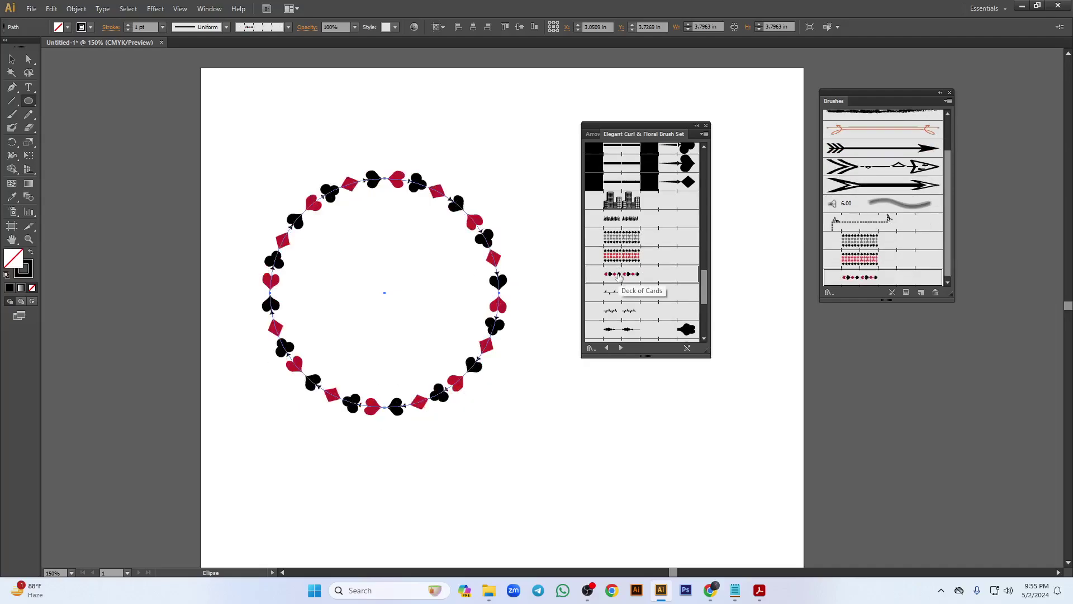
left_click(619, 293)
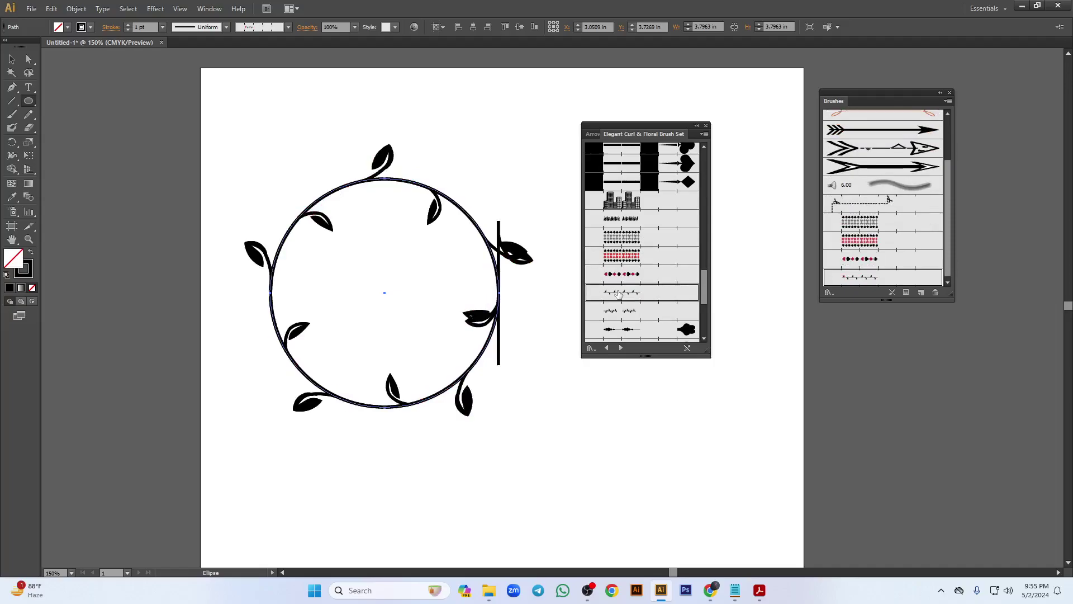
left_click(620, 311)
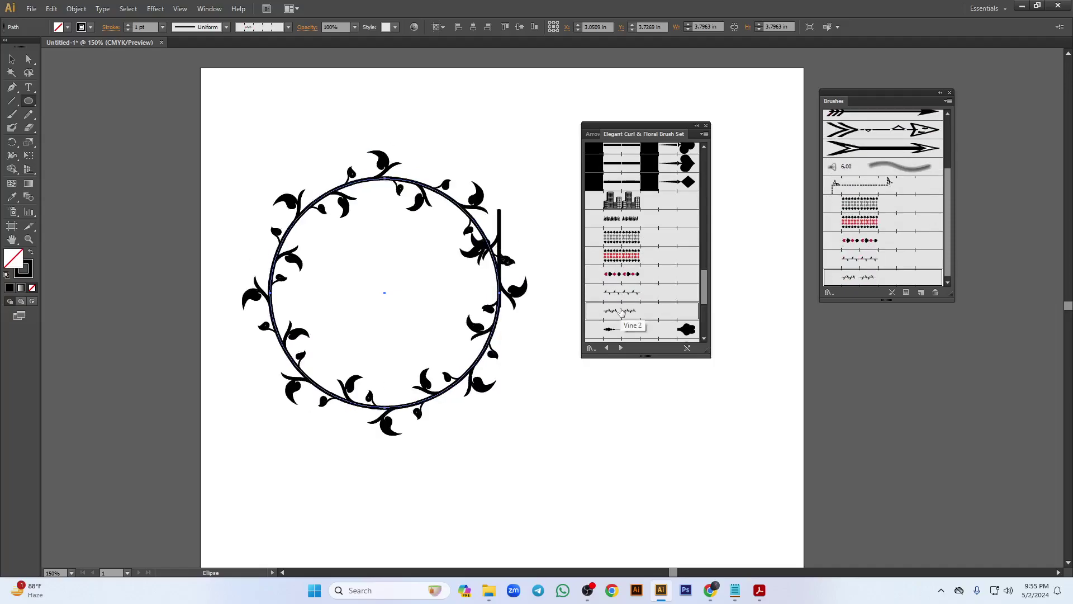
- Apply the large-leaf pattern brush below Vine 2 to the circle, and replace it with the Imperial Red brush
left_click(619, 331)
scroll(623, 327, "down", 4)
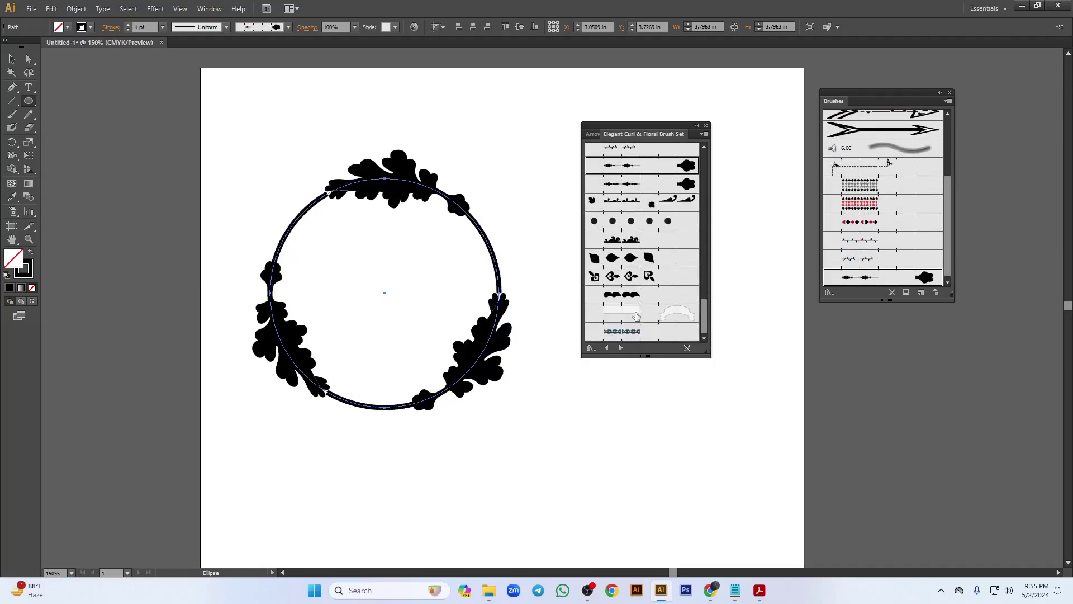
scroll(636, 315, "up", 2)
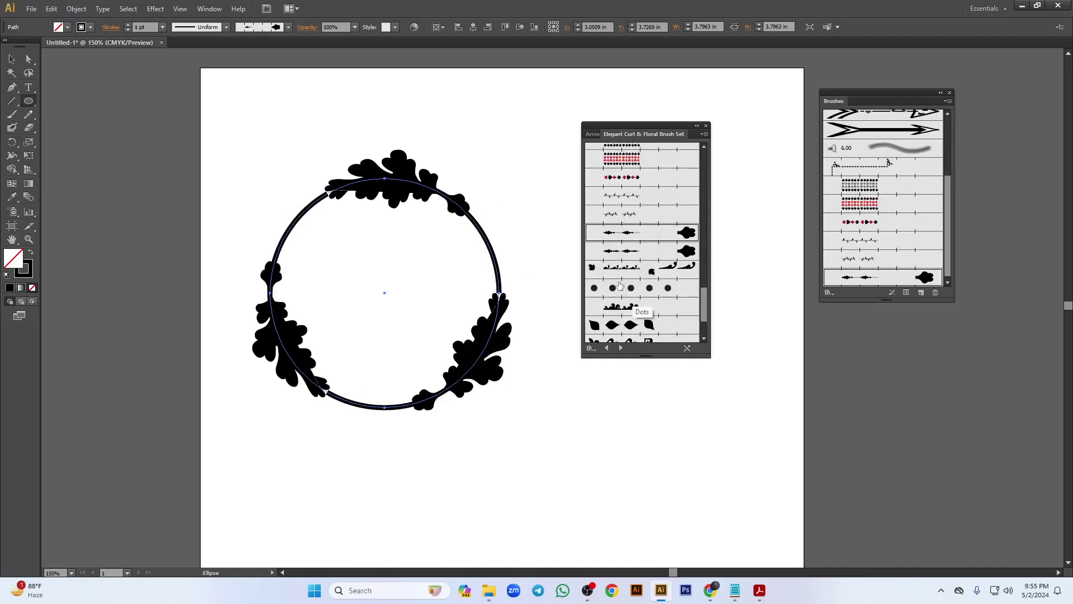
scroll(620, 286, "up", 4)
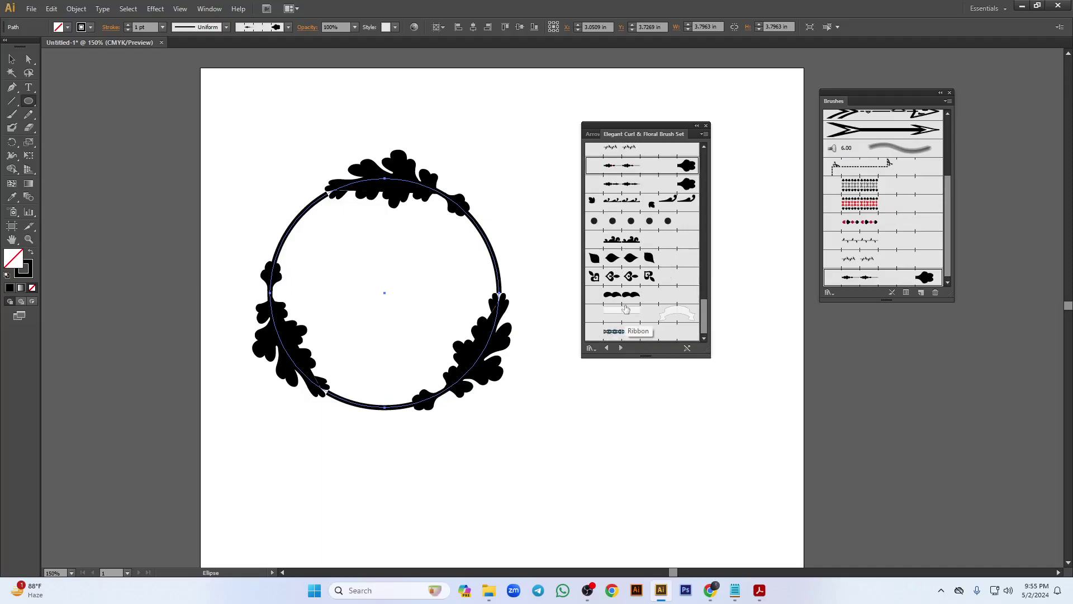
scroll(625, 303, "up", 2)
left_click(626, 260)
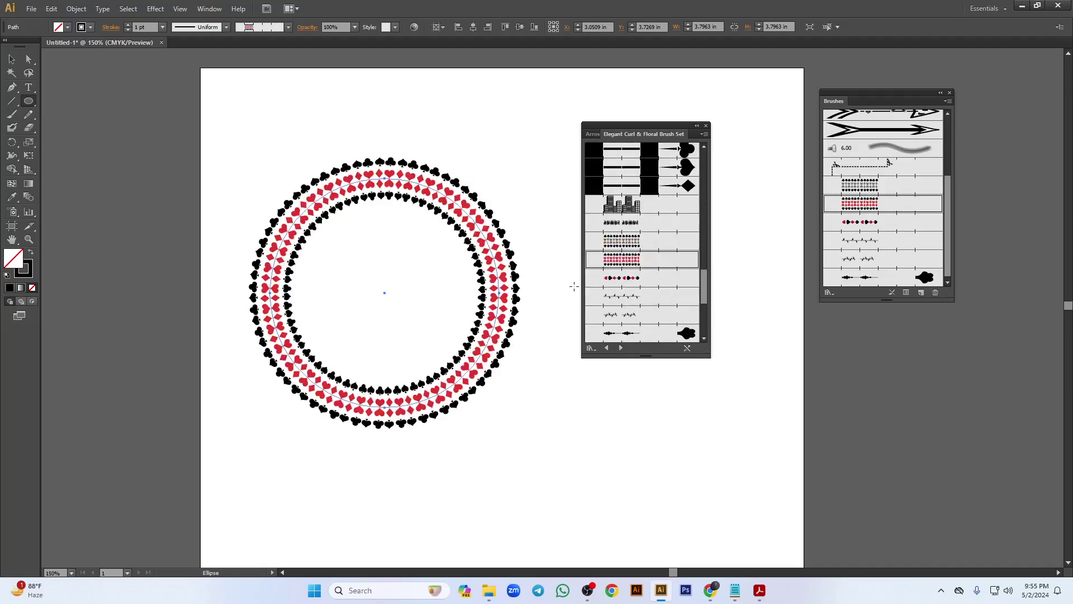
- Close the brush library and the Brushes panel, and move the card-suit circle to the artboard's horizontal centre at X 5 in
left_click(12, 59)
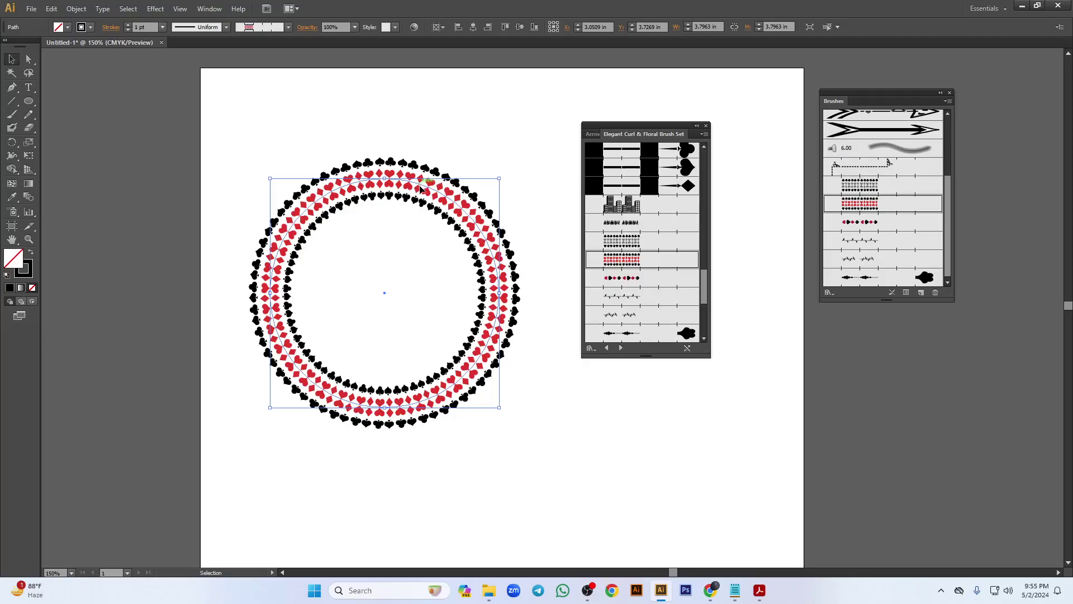
left_click(706, 125)
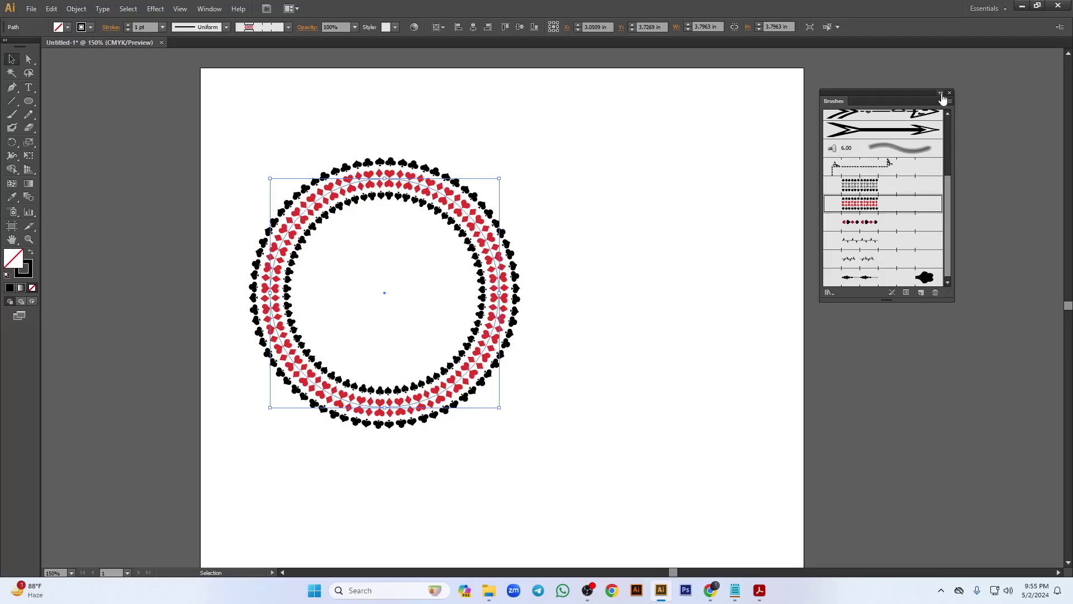
left_click(949, 93)
left_click_drag(403, 182, 521, 166)
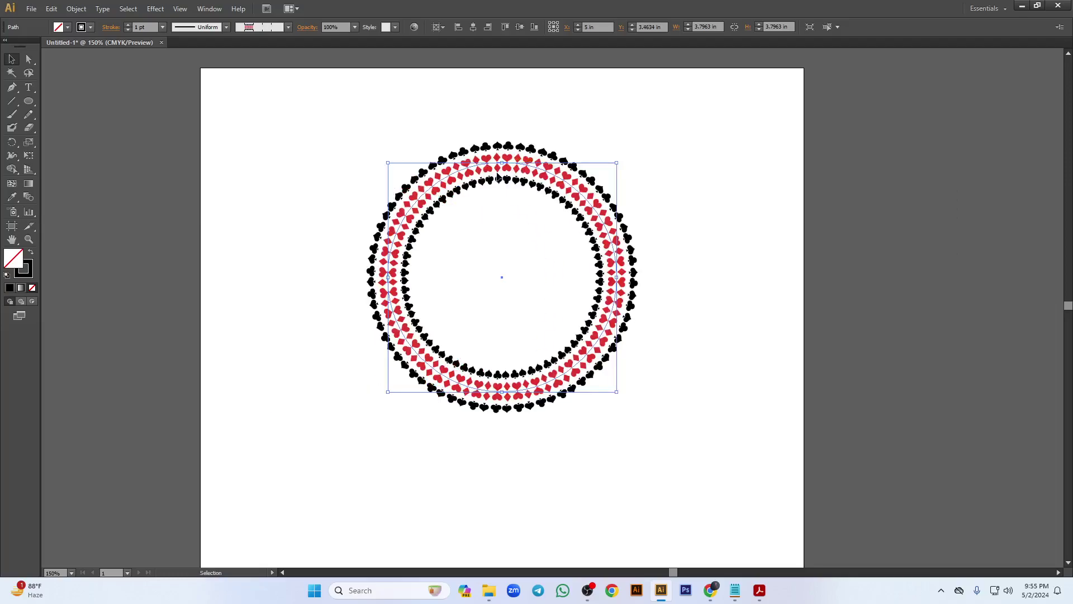
- Show the Pathfinder options and apply Divide to the selected card-suit circle
left_click(209, 9)
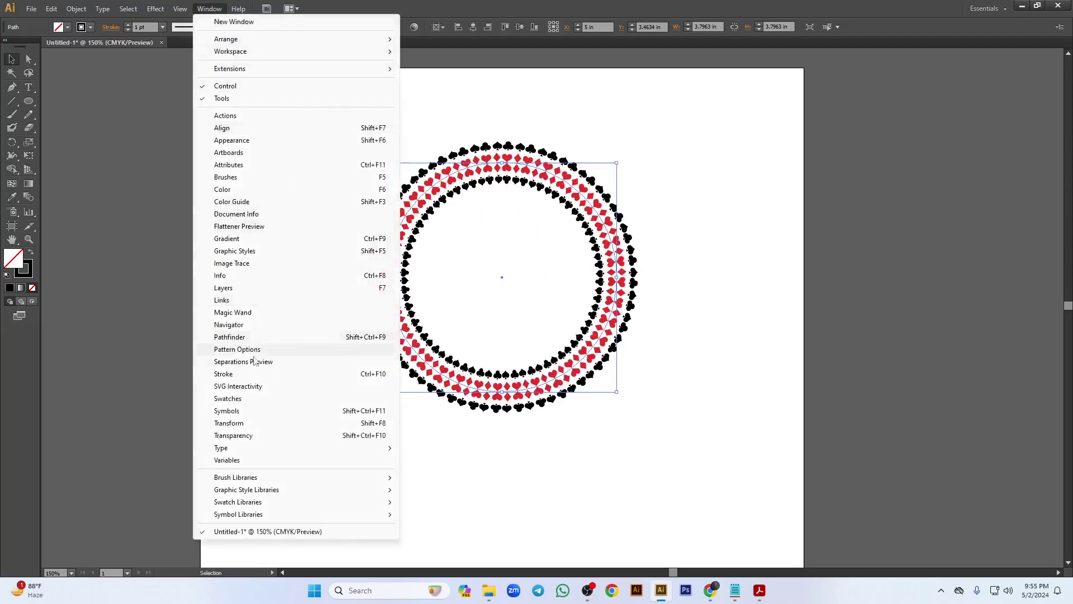
left_click(246, 337)
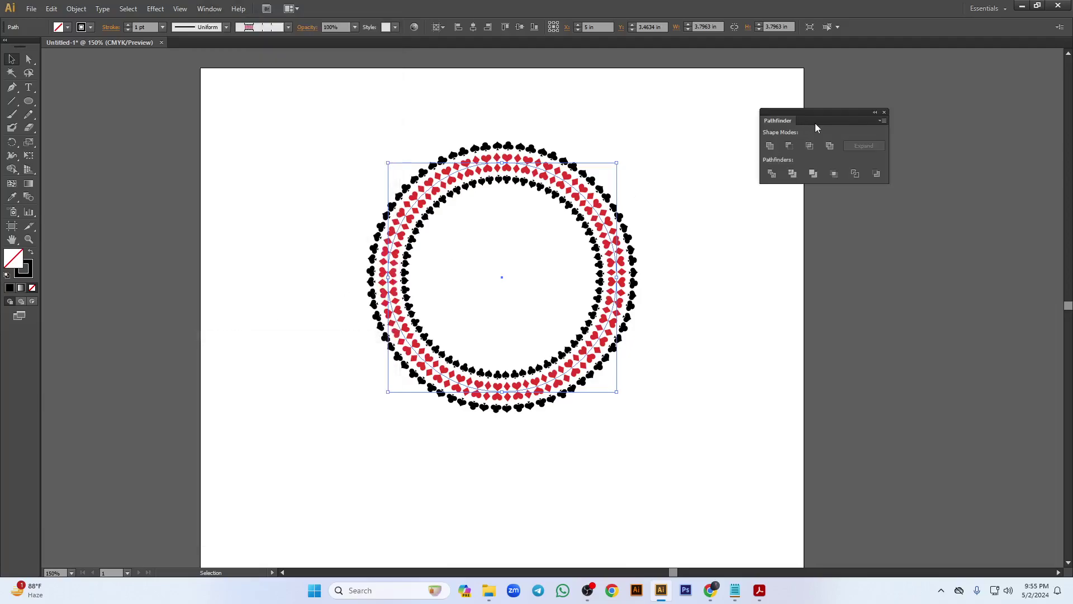
left_click(772, 174)
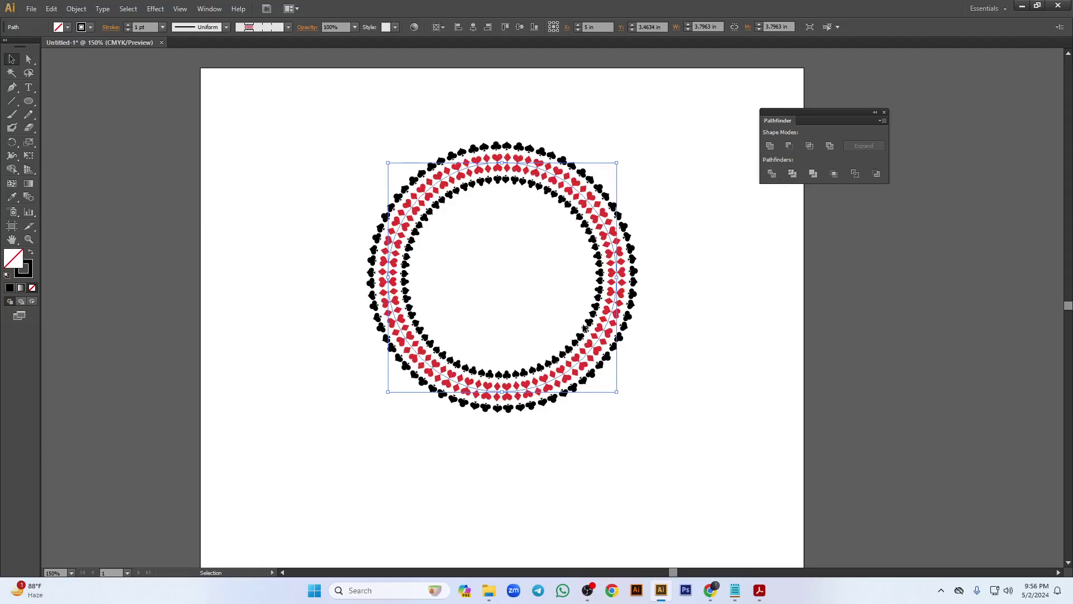
right_click(525, 168)
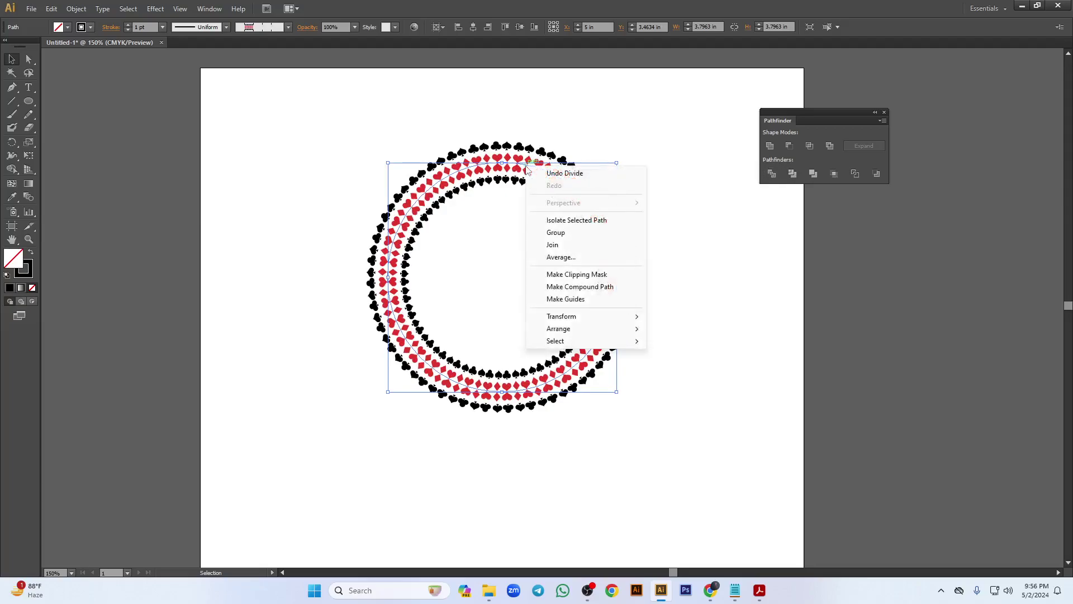
left_click(735, 259)
left_click_drag(472, 125, 563, 277)
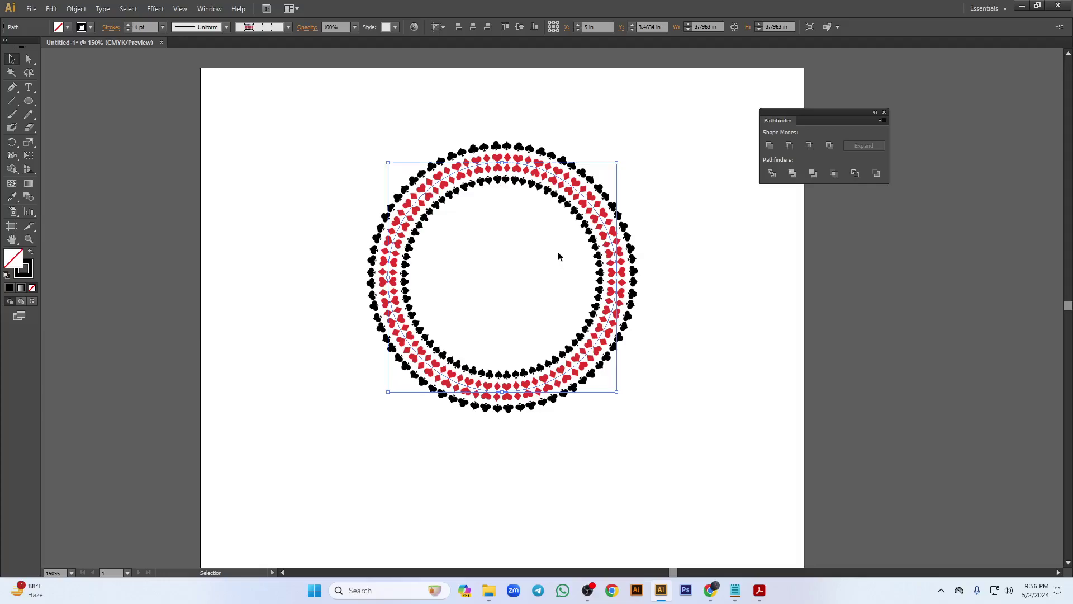
- Expand the appearance of the card-suit circle, ungroup the resulting artwork and deselect it
left_click(76, 9)
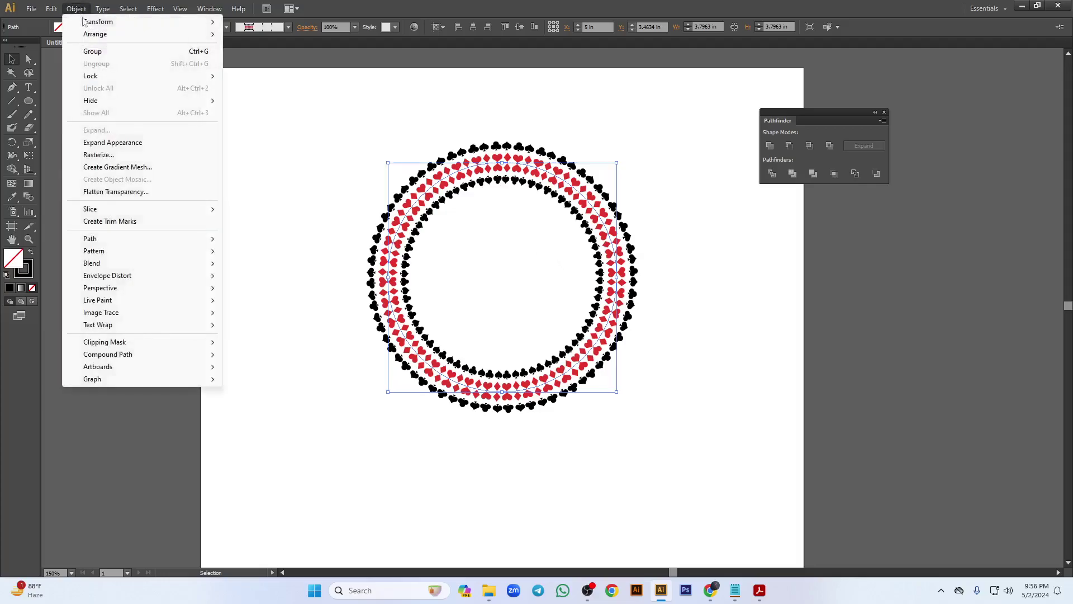
left_click(113, 144)
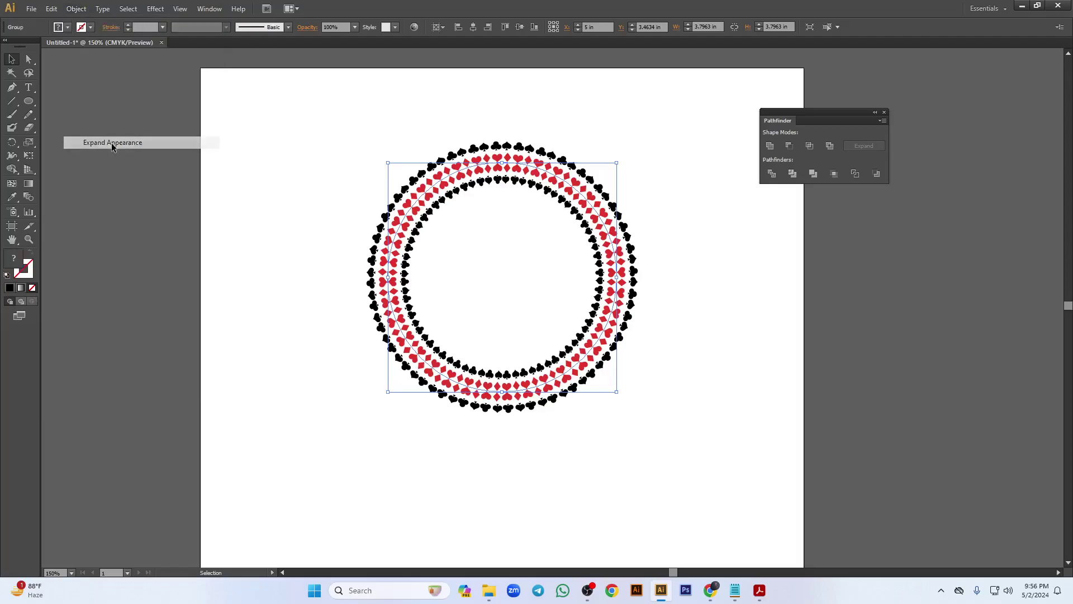
right_click(535, 174)
left_click(568, 242)
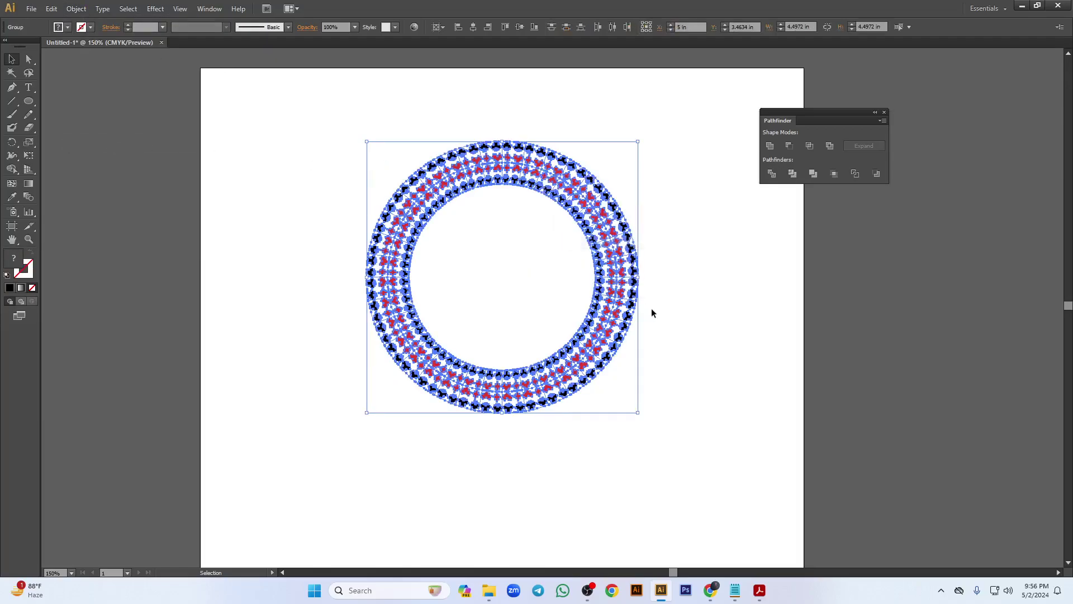
left_click(718, 261)
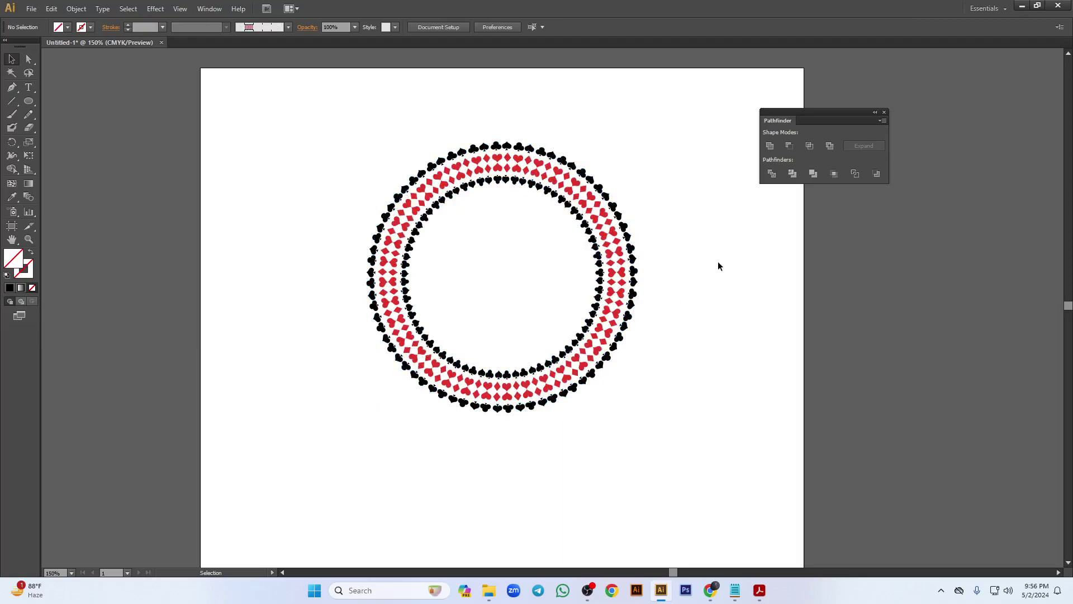
- Pull two neighbouring segments out of the ring's upper right, placing one above the ring and one beside it
left_click(549, 158)
left_click_drag(549, 157, 540, 96)
left_click(568, 144)
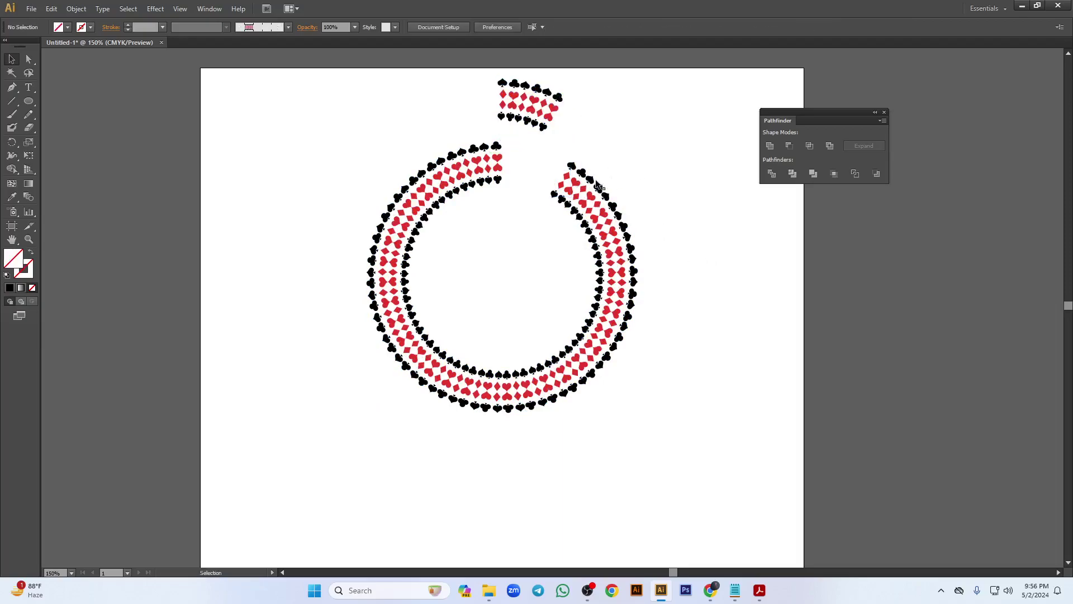
left_click_drag(573, 167, 605, 158)
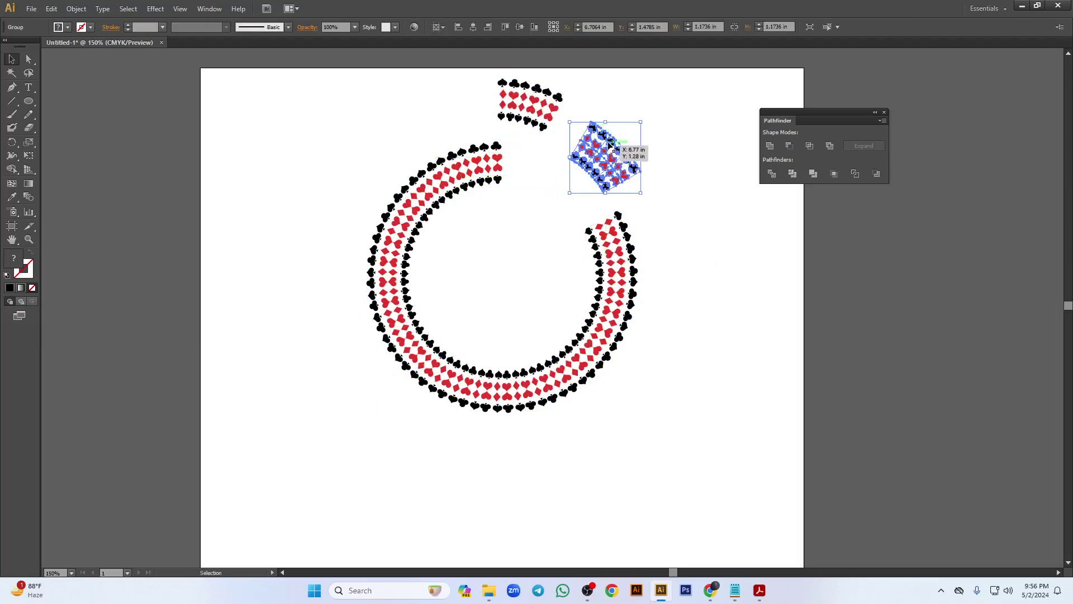
- Ungroup the second detached segment and move its lower strip of suit shapes to the right of the ring
right_click(622, 144)
left_click(665, 210)
left_click(675, 220)
left_click_drag(639, 169, 713, 248)
left_click(732, 276)
- Ungroup the detached strip further and pull its suit shapes apart, placing a single red heart below the others
right_click(699, 256)
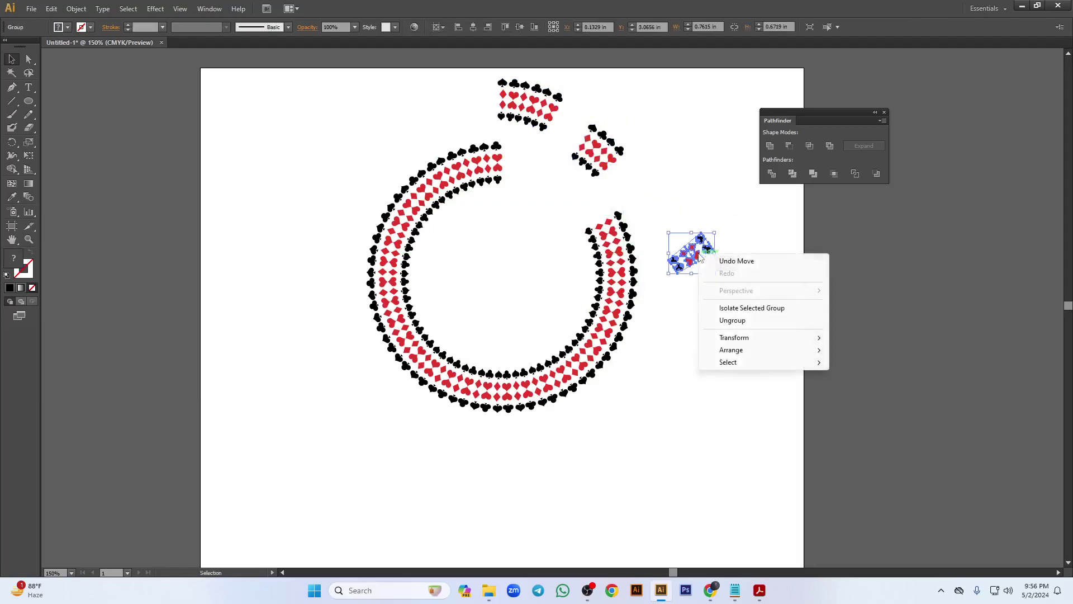
left_click(742, 318)
left_click(738, 312)
left_click_drag(707, 248, 684, 356)
right_click(746, 281)
left_click(777, 348)
left_click(728, 395)
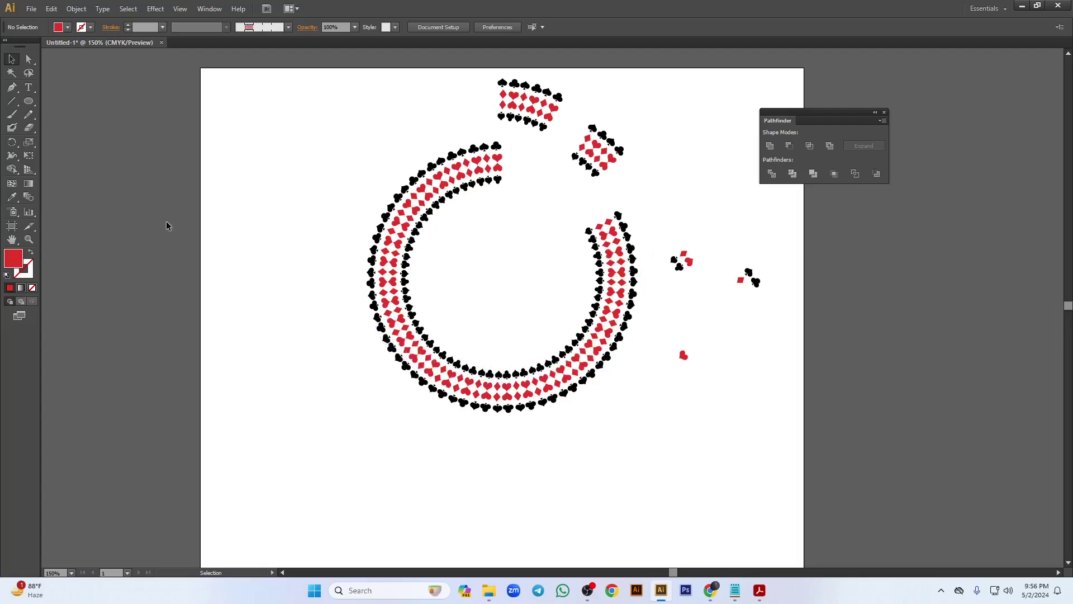
- Select all the red suit shapes with the Magic Wand and change their fill to green
left_click(11, 73)
left_click(500, 166)
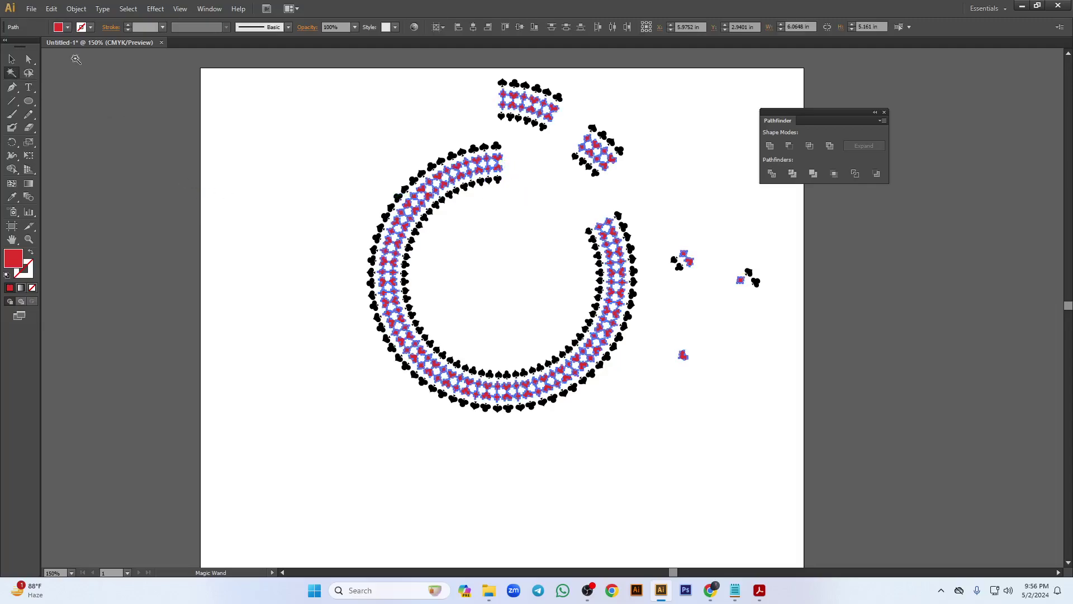
left_click(68, 28)
left_click(55, 47)
left_click(12, 59)
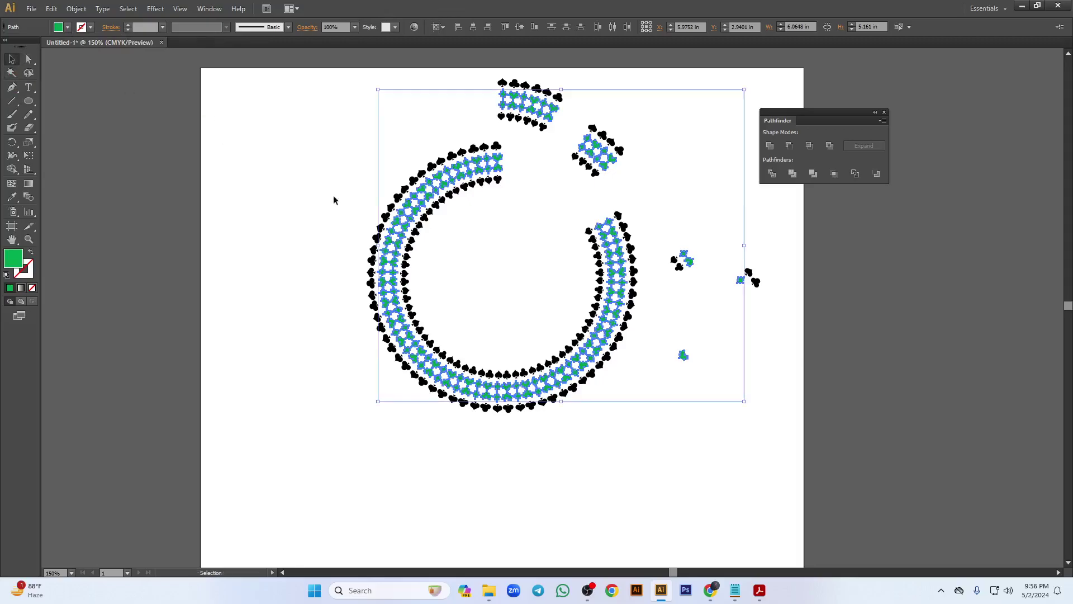
left_click(334, 199)
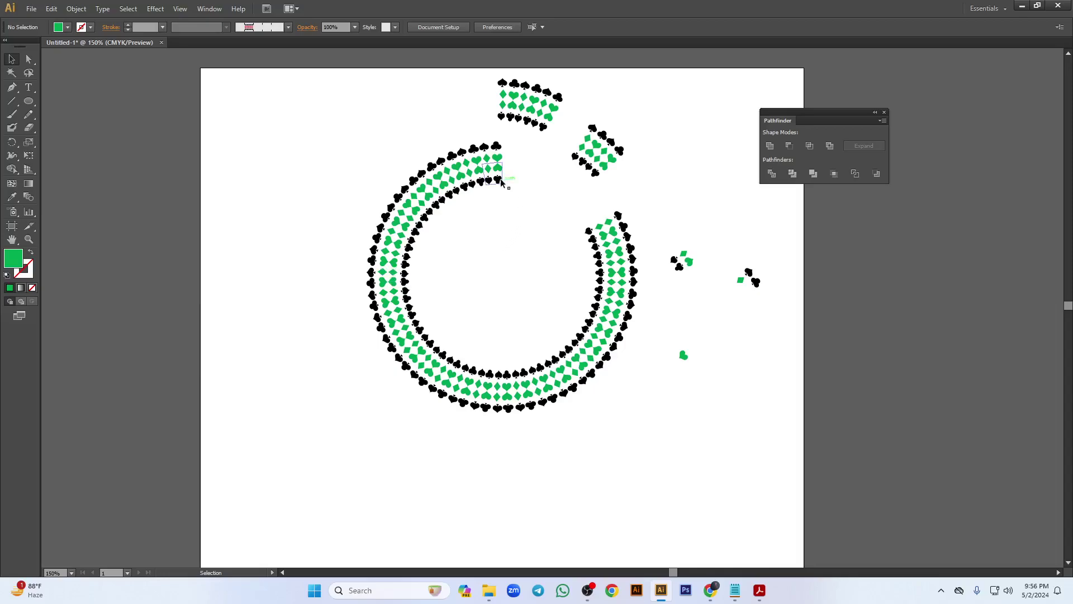
left_click_drag(482, 141, 502, 162)
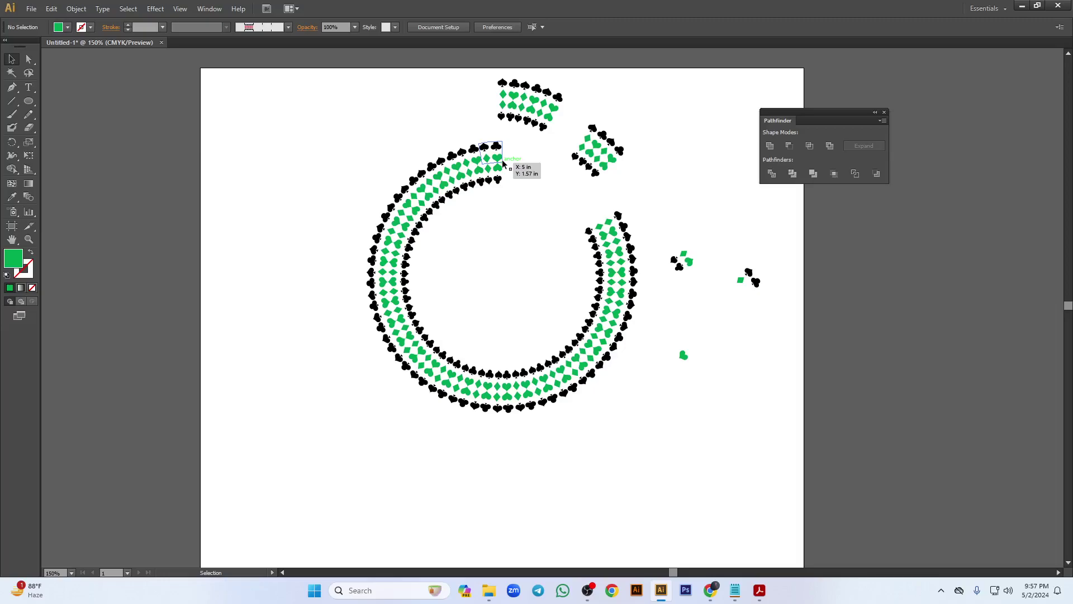
left_click(541, 216)
left_click_drag(502, 163, 436, 147)
left_click(350, 175)
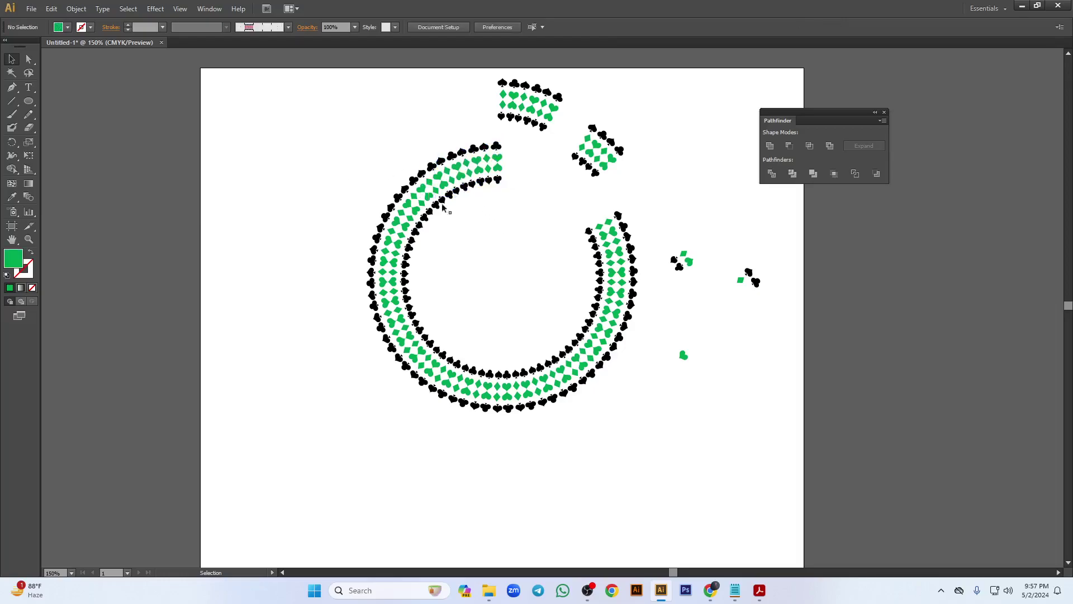
- Enlarge the detached green heart to about 2.9 by 3.1 in and move it closer to the ring's lower right
left_click(685, 356)
left_click_drag(687, 362, 854, 540)
left_click_drag(759, 443, 721, 374)
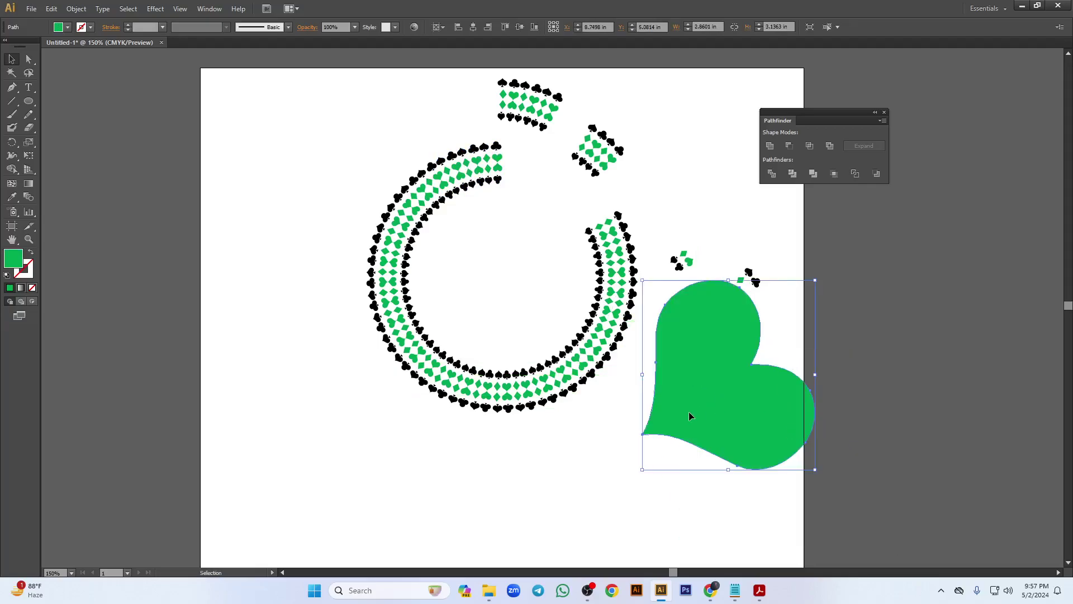
- Delete all the artwork on the artboard and close the Pathfinder panel
left_click_drag(368, 82, 852, 494)
key("Delete")
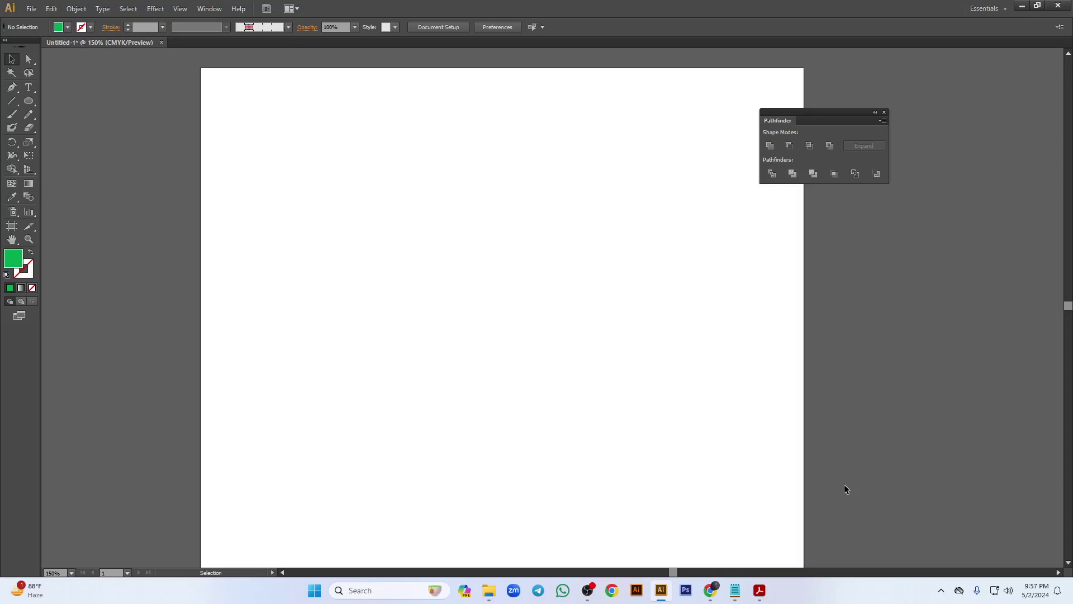
left_click_drag(851, 112, 904, 109)
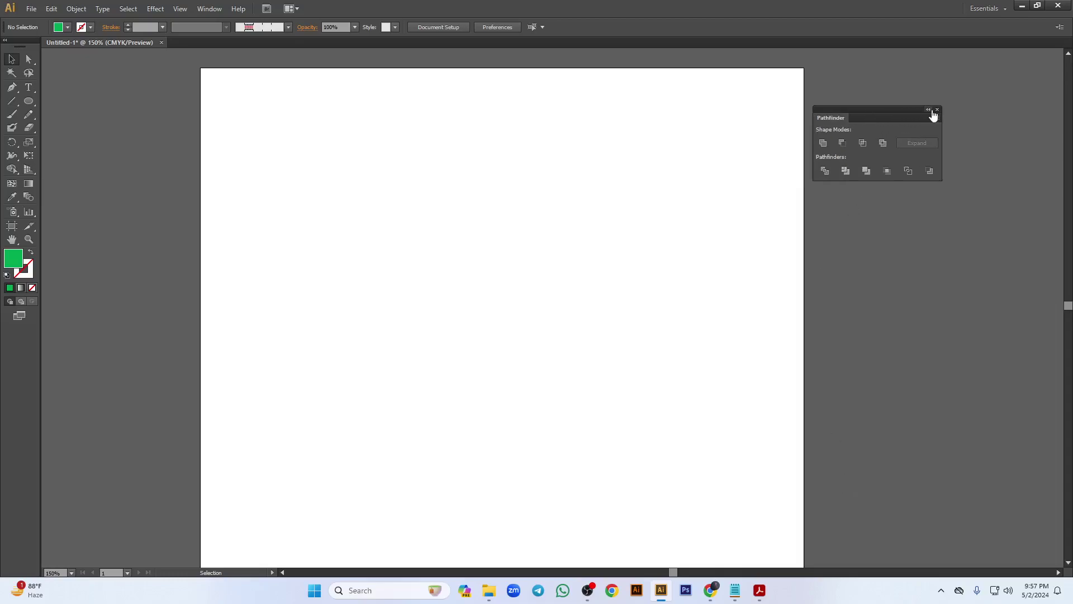
left_click(938, 110)
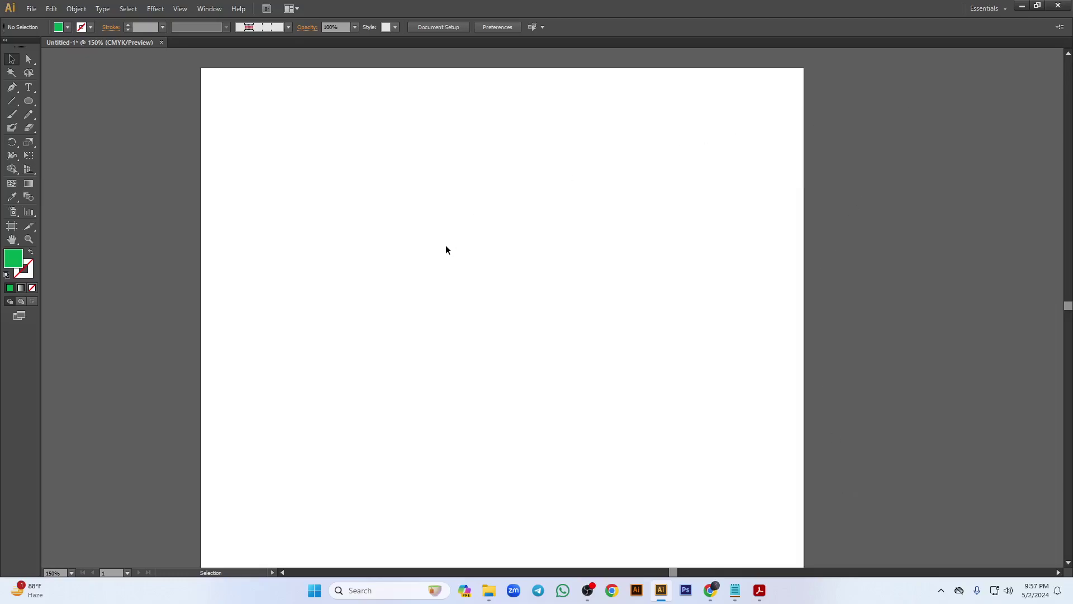
- Create a new document with the offered settings and close Untitled-1 without saving it
left_click(32, 9)
left_click(37, 22)
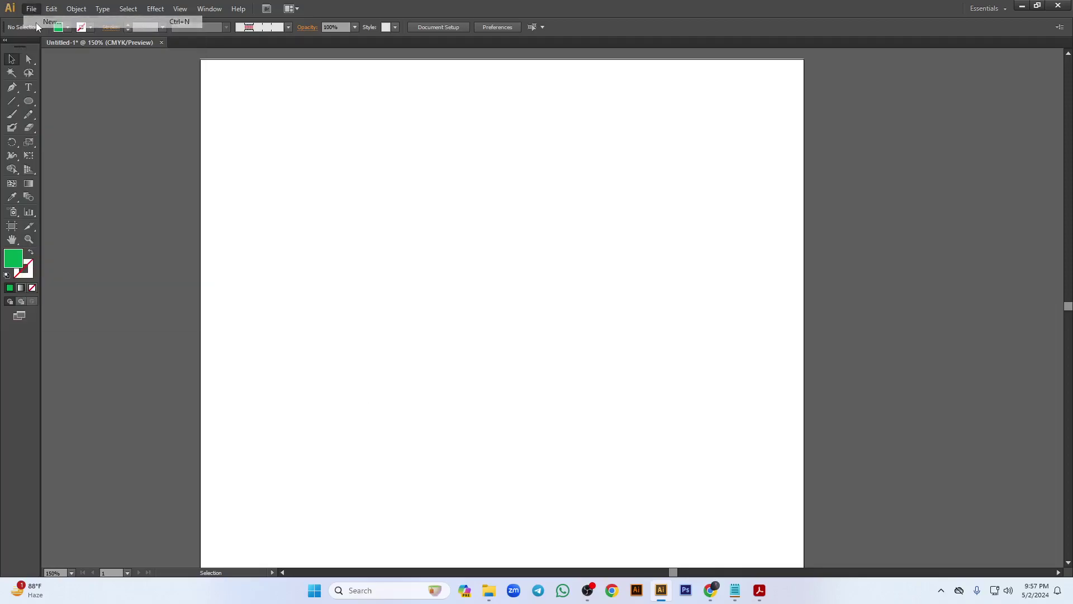
left_click(582, 376)
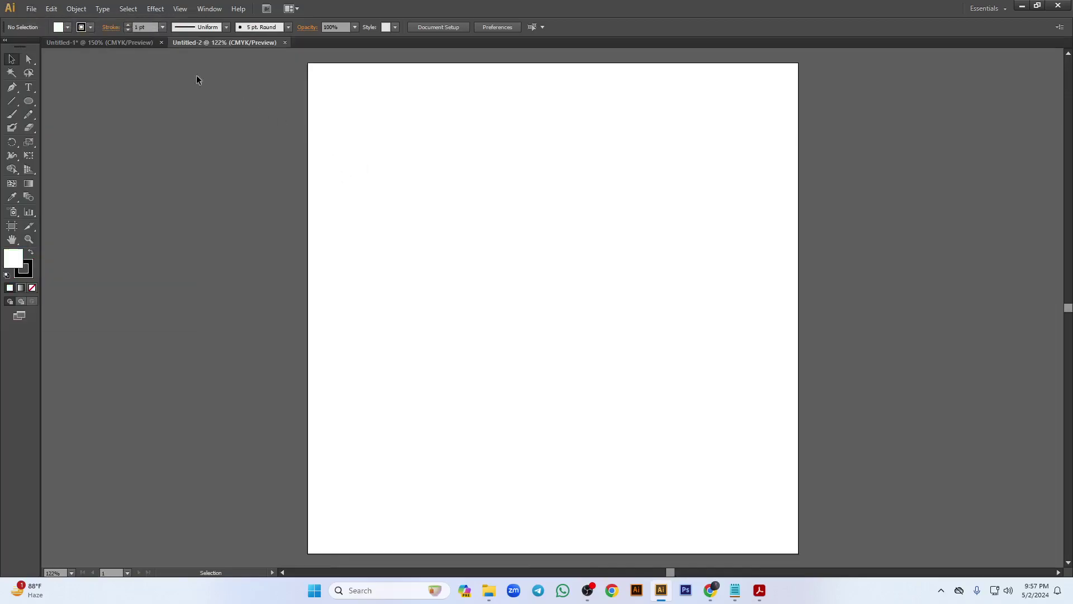
left_click(161, 43)
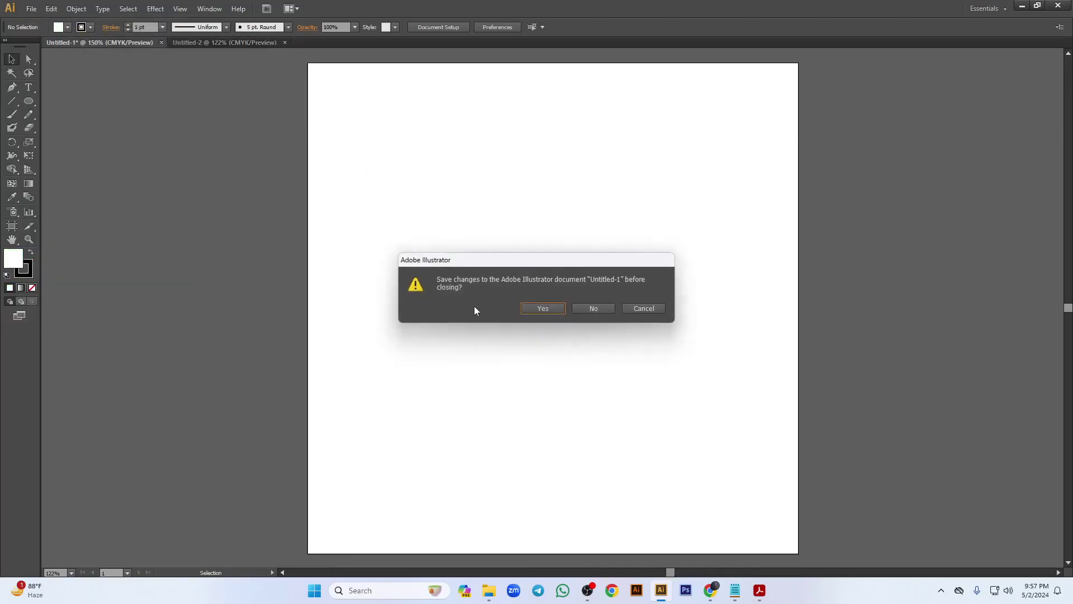
left_click(593, 308)
- Draw a 10 in vertical line near the artboard's centre and a 10 in horizontal line across its upper part
left_click_drag(11, 101, 55, 105)
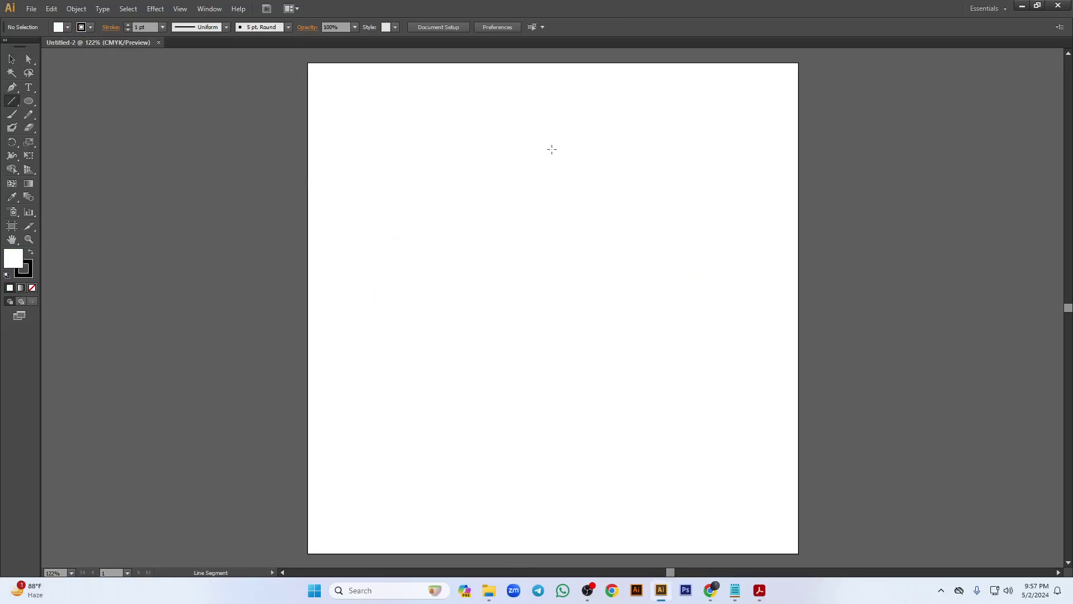
left_click_drag(542, 64, 546, 554)
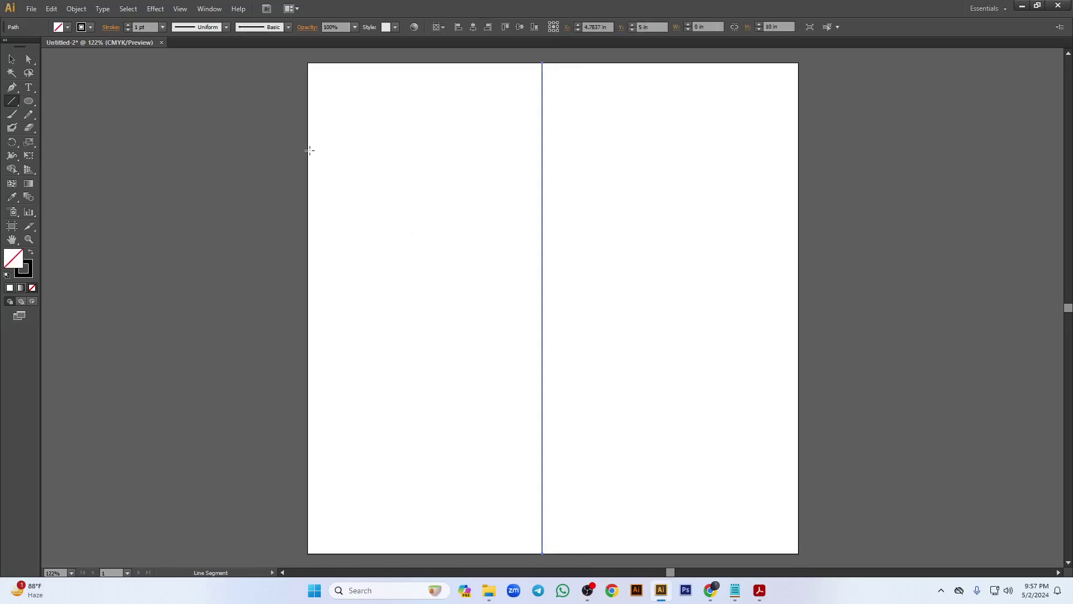
left_click_drag(308, 148, 798, 148)
key("v")
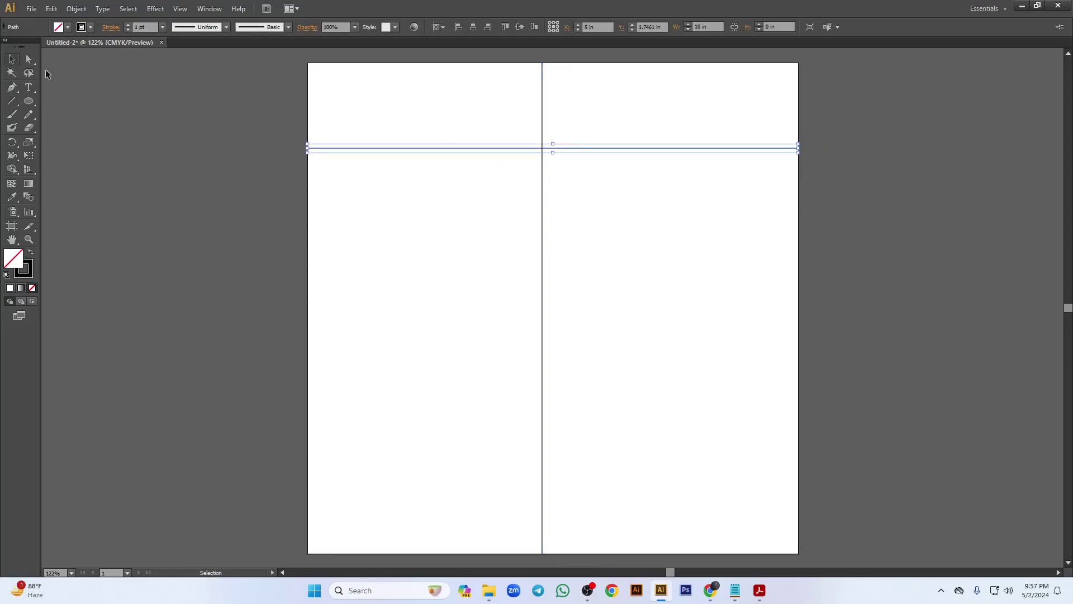
- Centre the vertical and horizontal lines on the artboard both horizontally and vertically
key("ctrl+a")
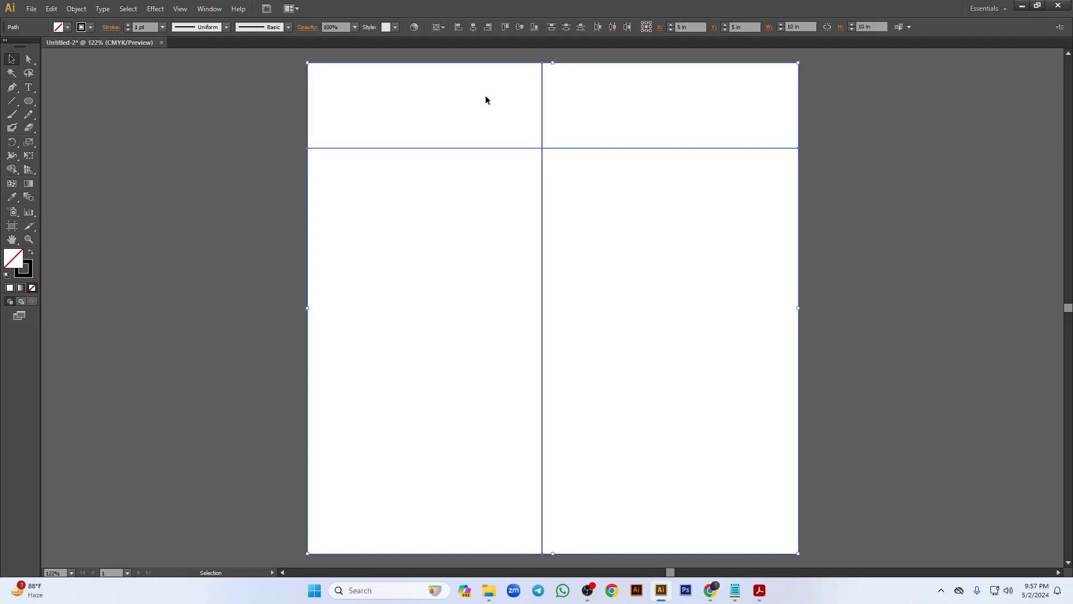
left_click(441, 28)
left_click(447, 62)
left_click(474, 27)
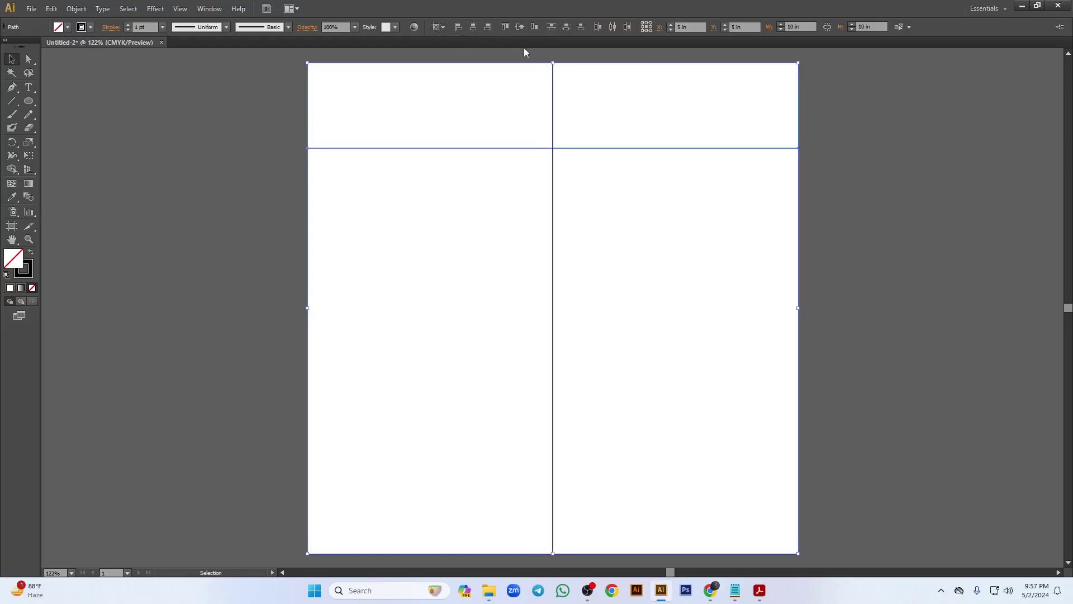
left_click(520, 28)
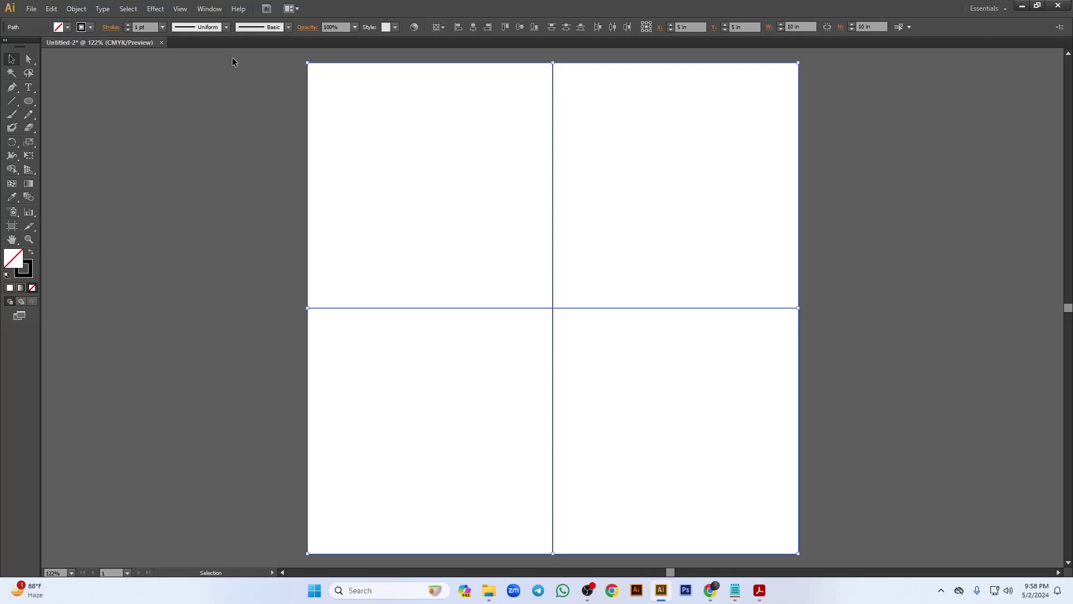
- Show the Layers panel and place it beside the artboard
left_click(216, 11)
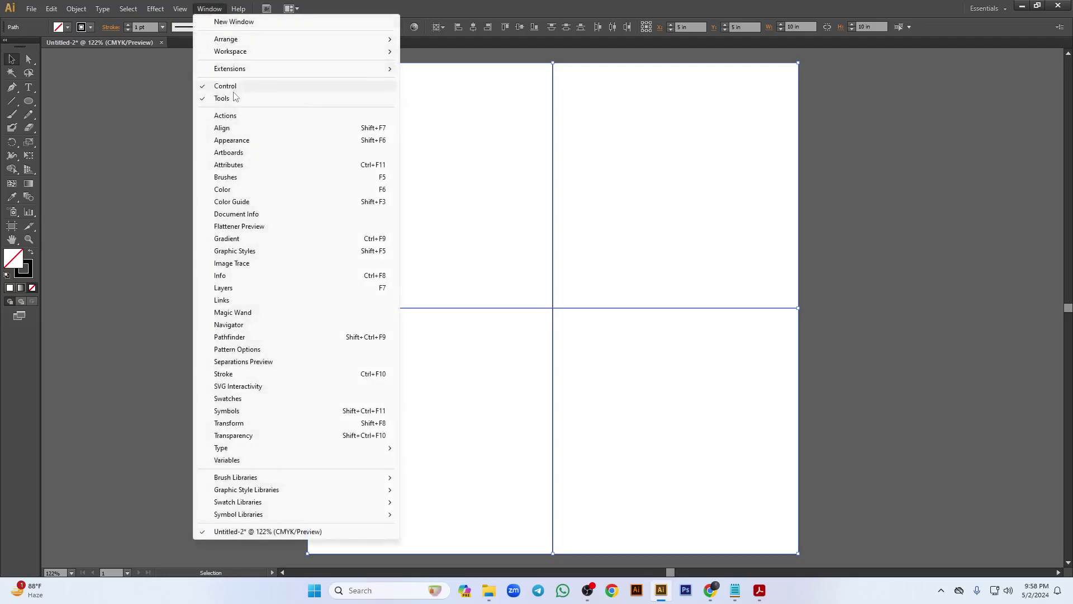
left_click(224, 288)
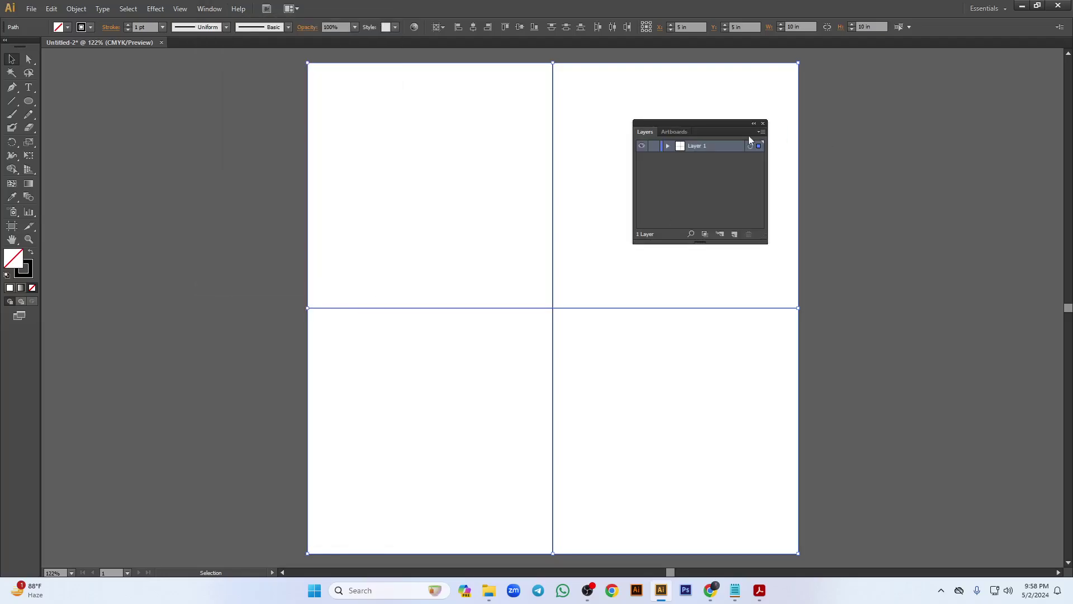
left_click_drag(708, 132, 963, 95)
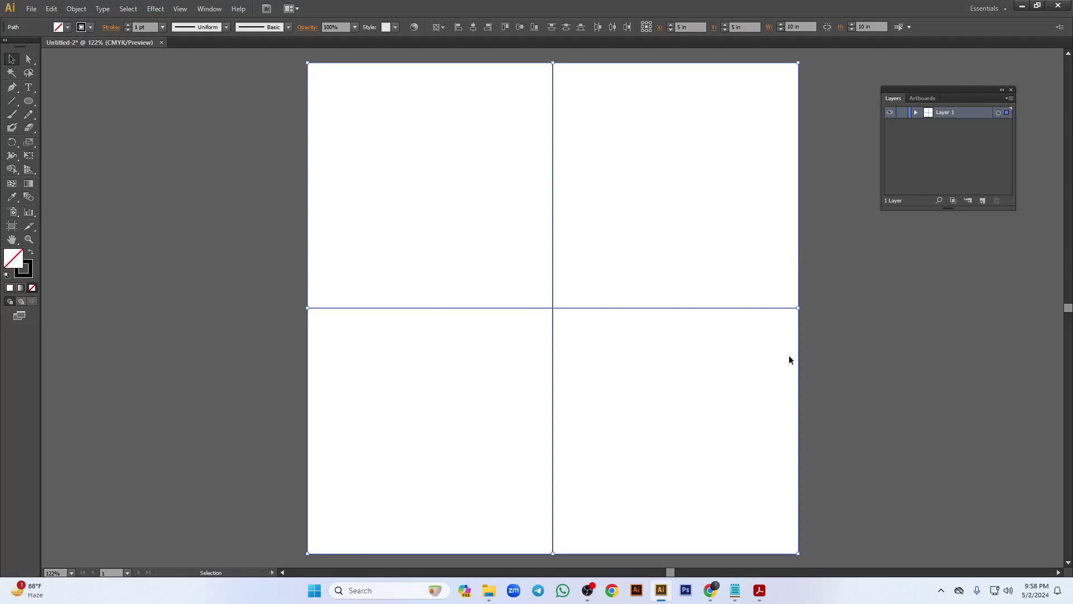
- Target Layer 1 as a whole and apply a Twist effect with an angle of 60°
left_click(999, 114)
left_click(157, 9)
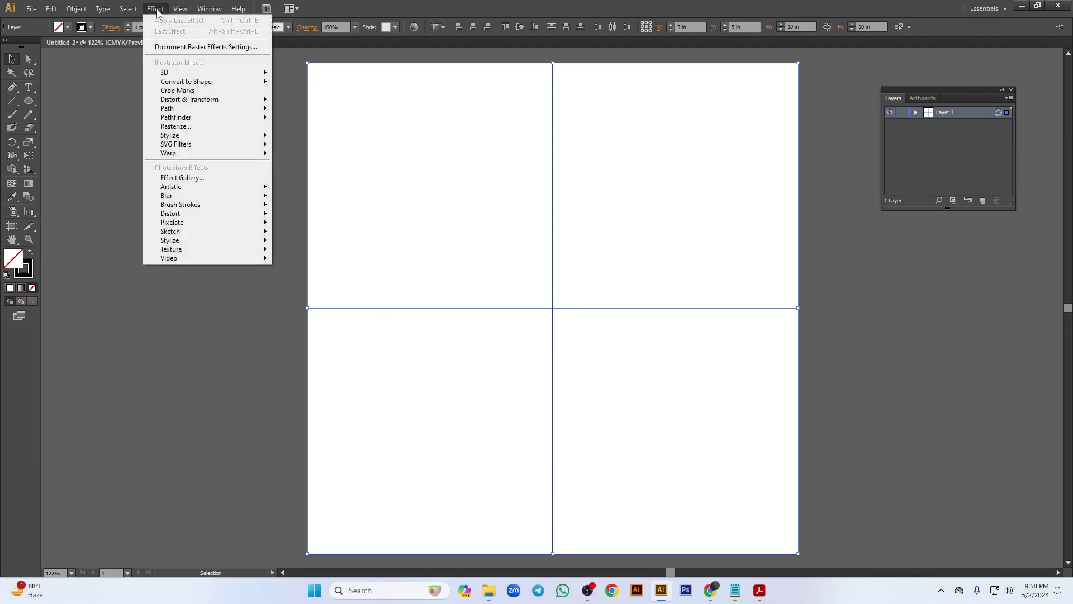
mouse_move(217, 104)
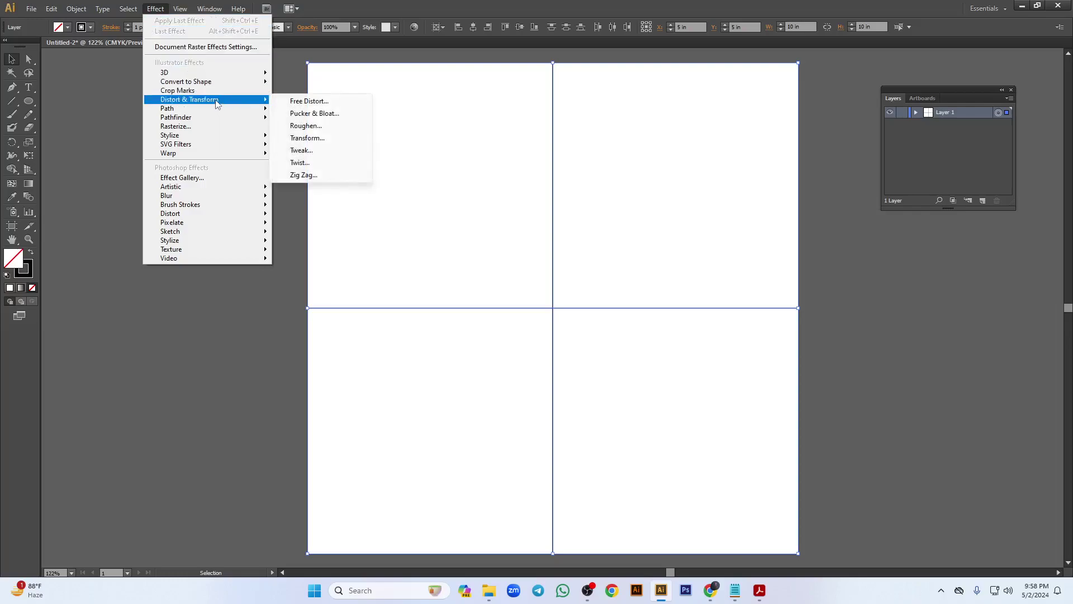
left_click(316, 166)
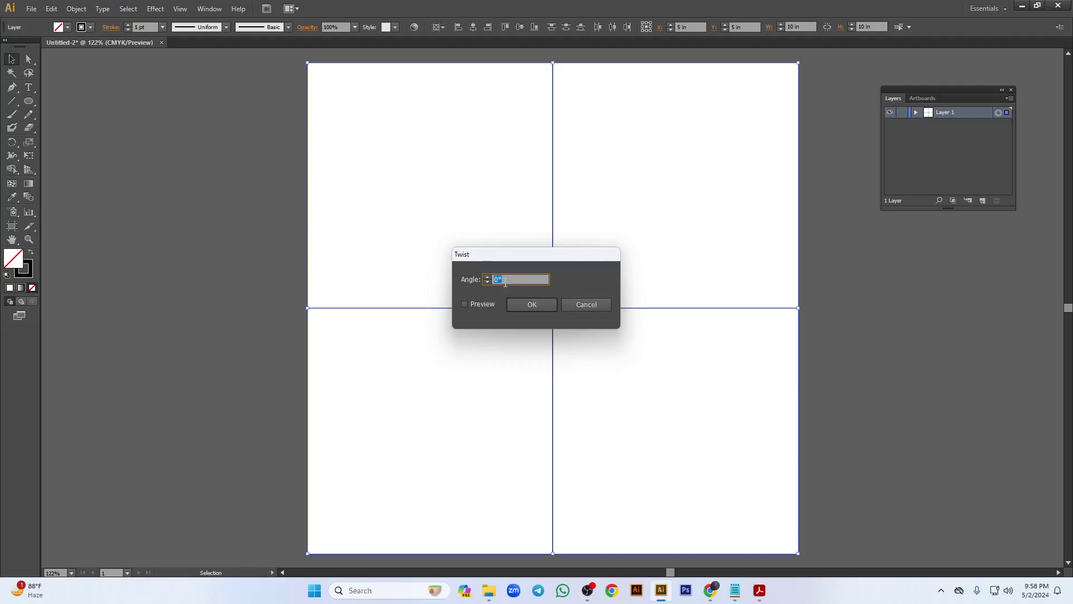
type("60")
left_click(534, 304)
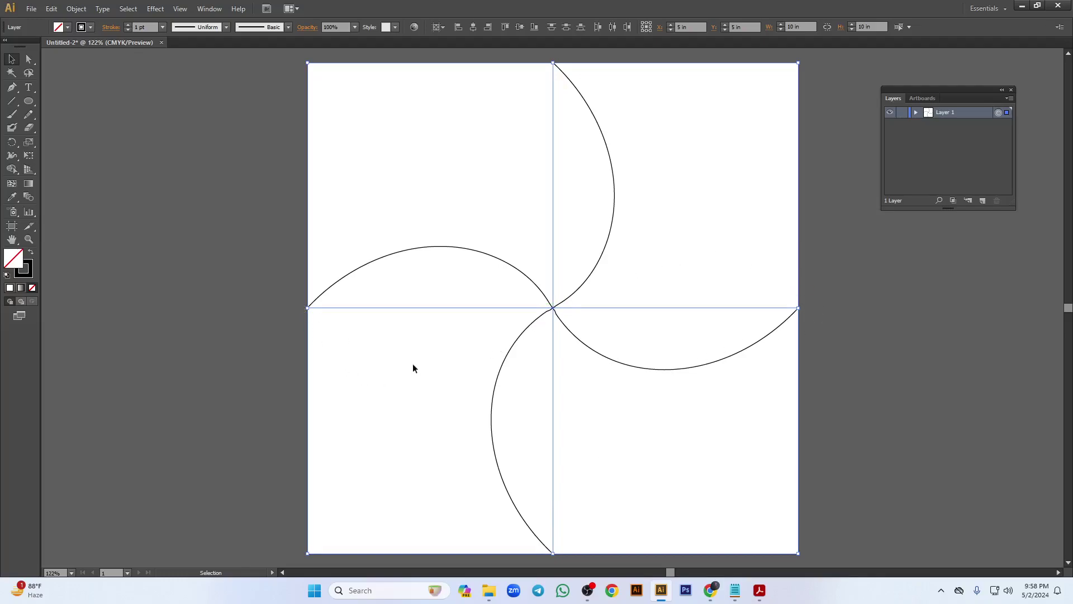
- Add a Transform effect to Layer 1 that creates a copy mirrored with Reflect X
left_click(155, 9)
mouse_move(196, 101)
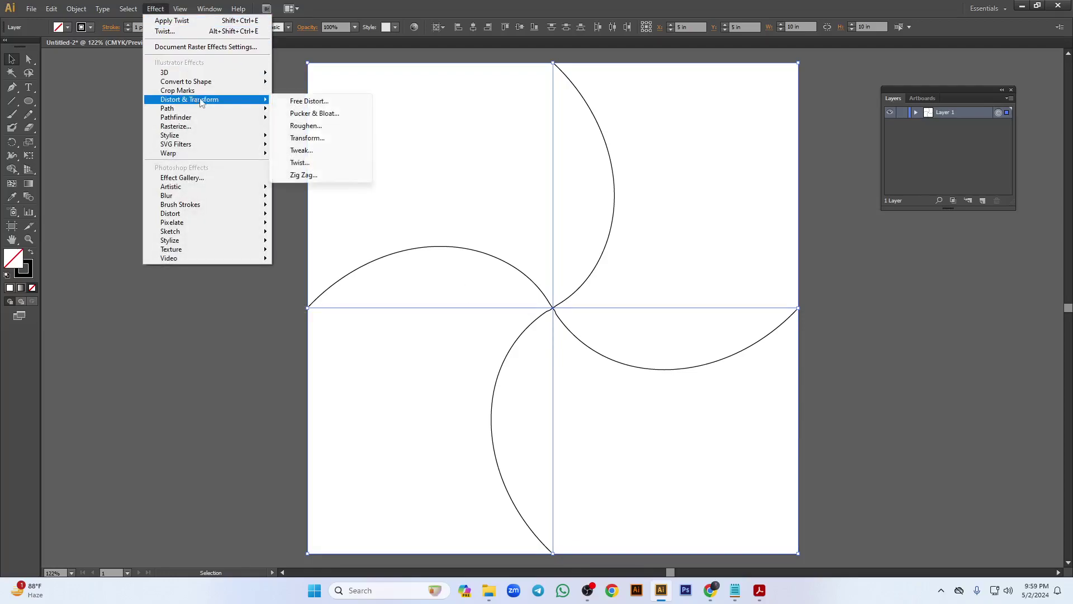
left_click(310, 139)
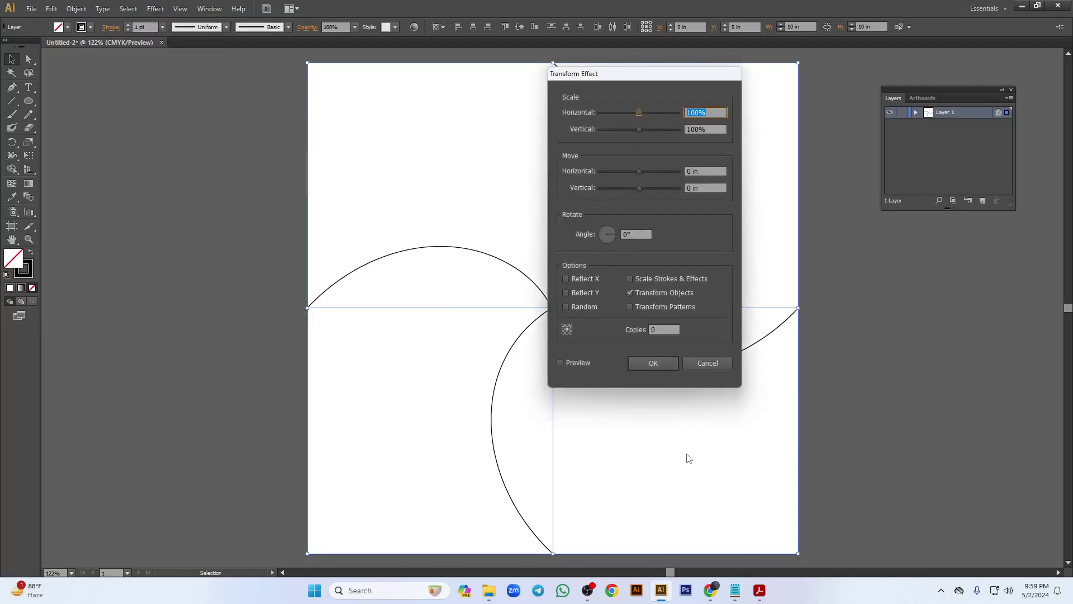
left_click(565, 278)
left_click(653, 330)
left_click(649, 364)
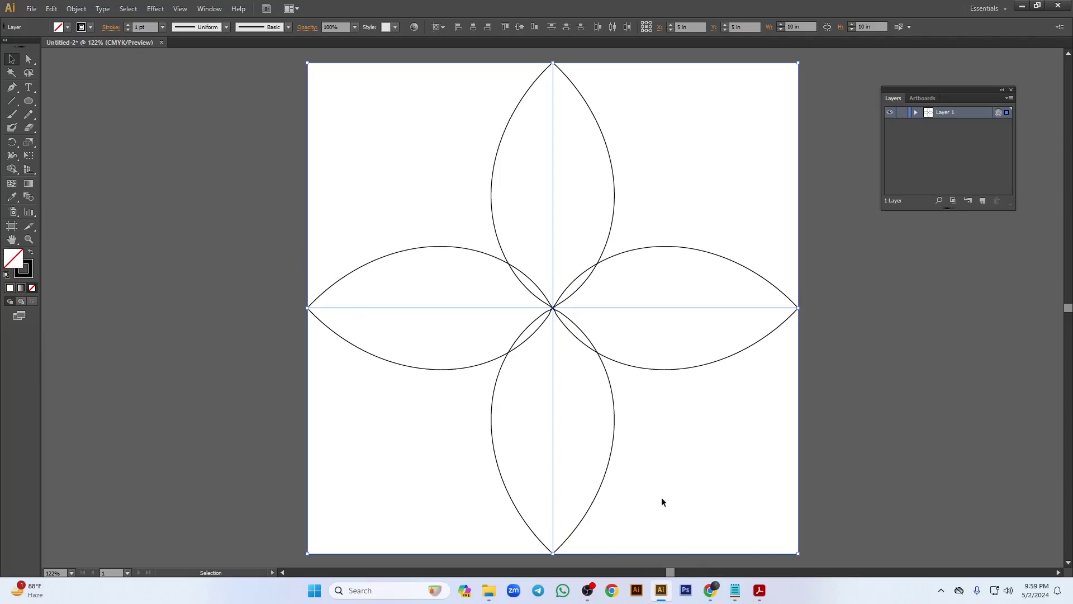
- Add another Transform effect to Layer 1 with a 30° rotation and 11 copies
left_click(155, 9)
mouse_move(206, 100)
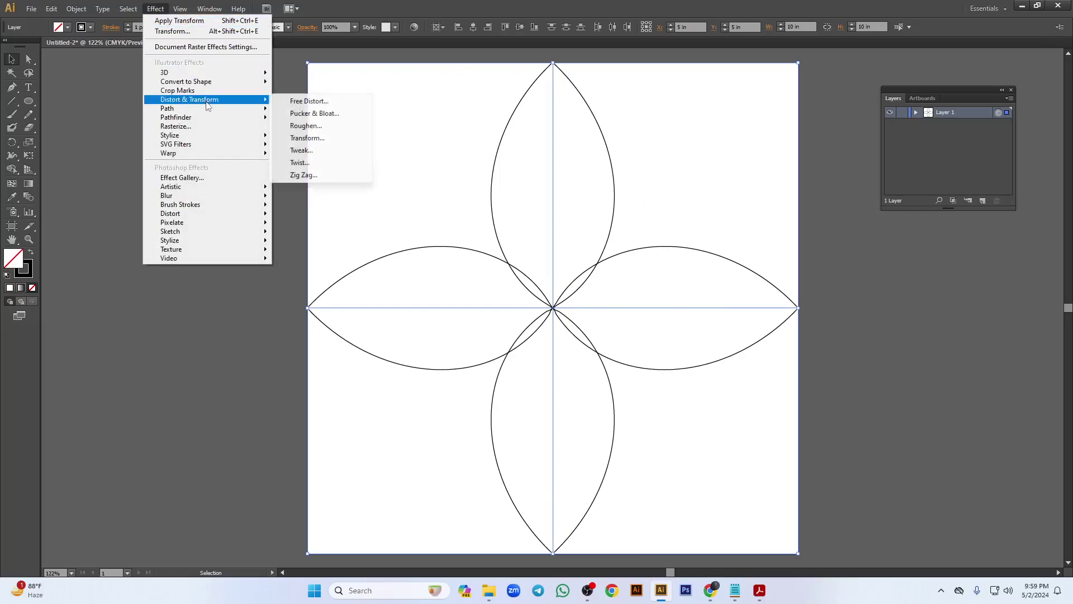
left_click(307, 138)
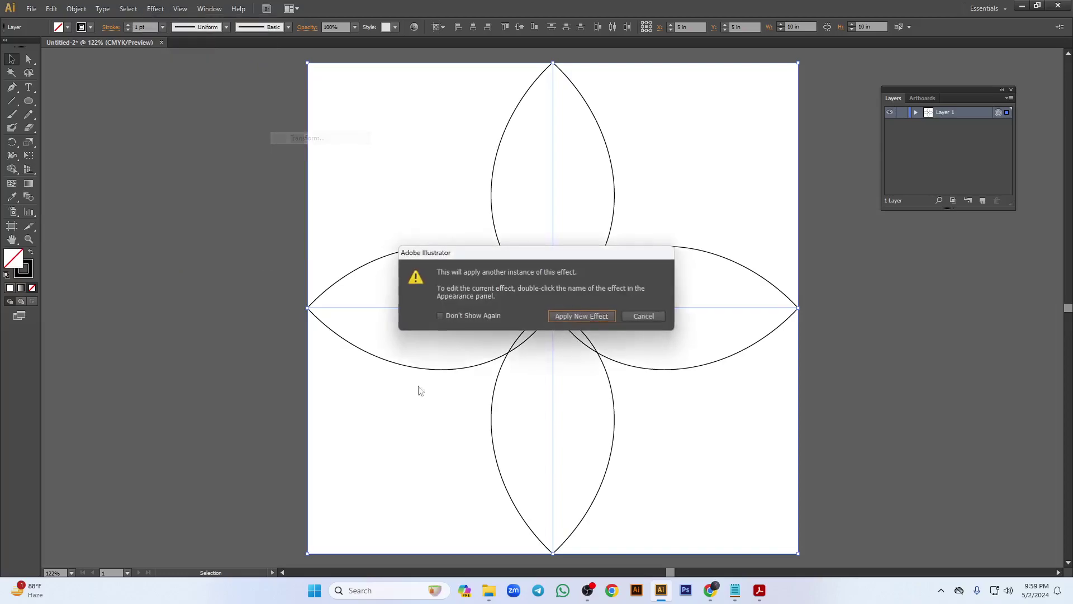
left_click(571, 316)
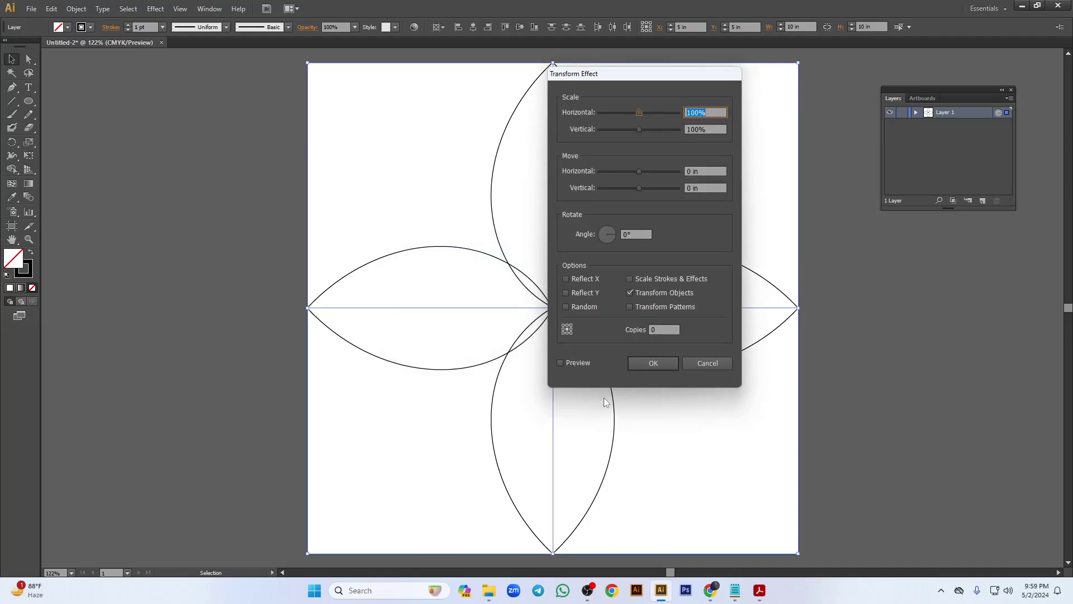
left_click(641, 237)
type("30")
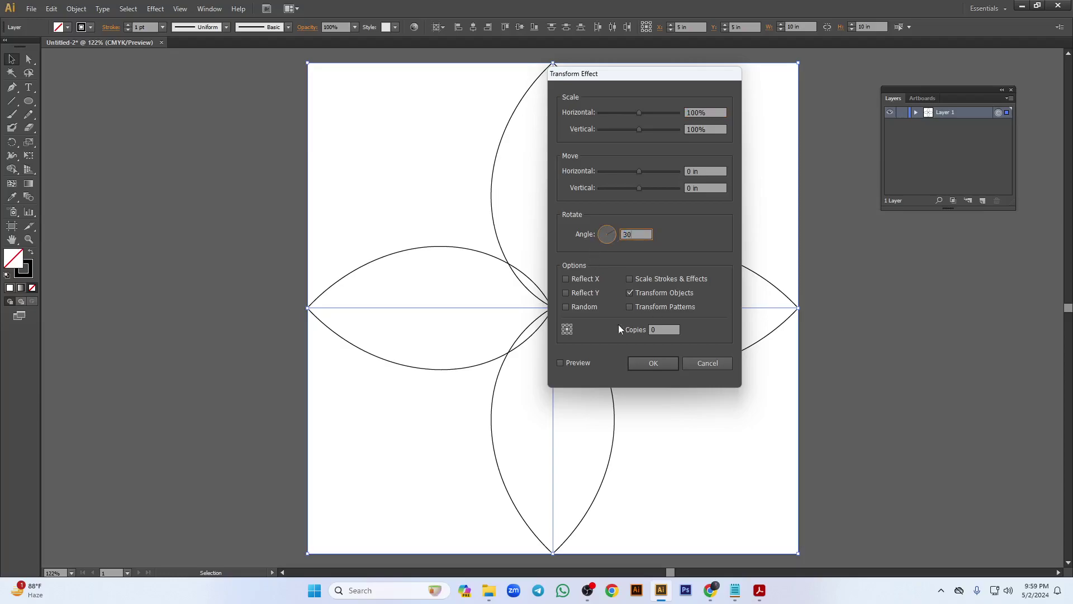
left_click(665, 330)
type("11")
left_click_drag(623, 72, 805, 122)
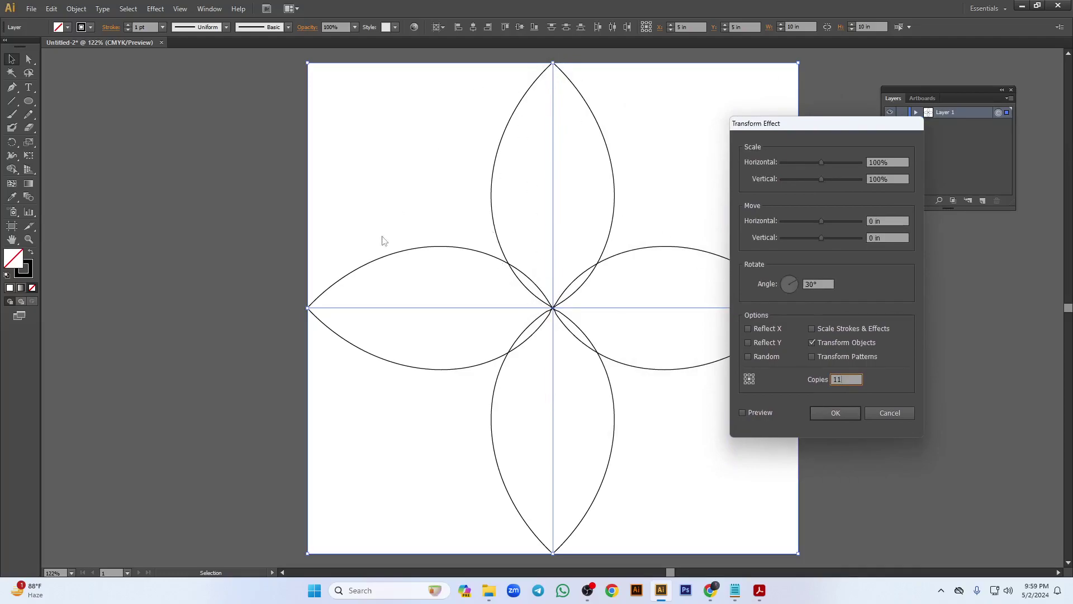
left_click(826, 412)
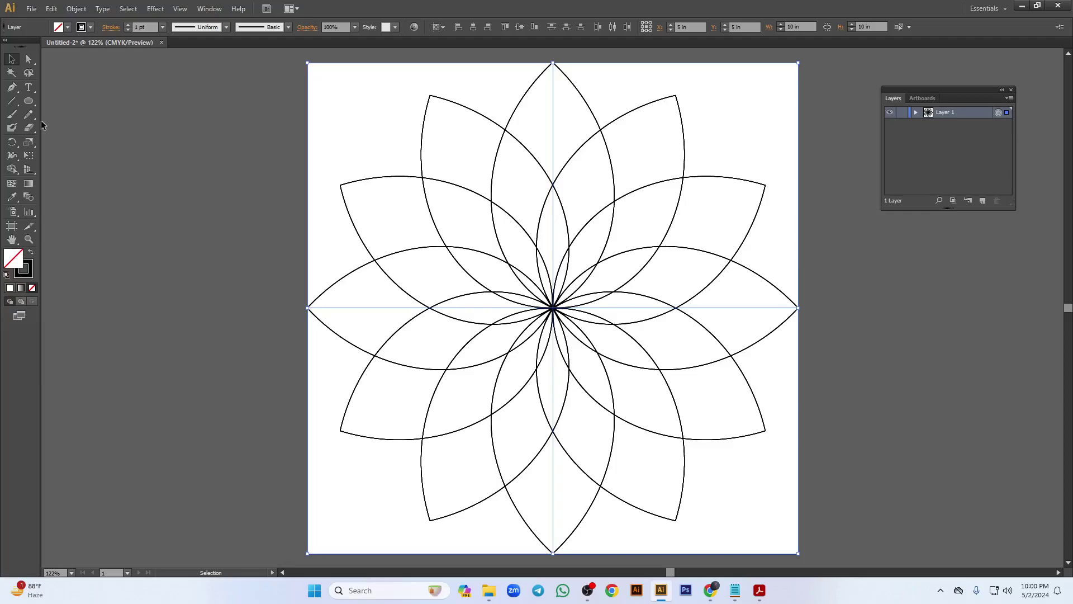
- Paint a short black Paintbrush stroke in the upper-left petal's tip and short green stroke just below it
left_click(13, 114)
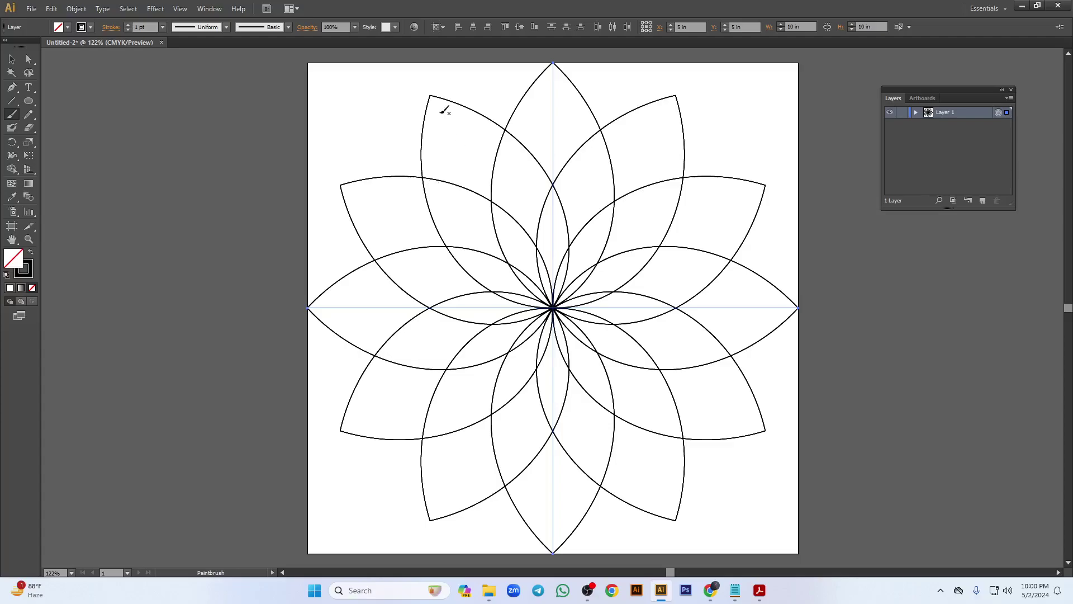
left_click_drag(439, 107, 451, 124)
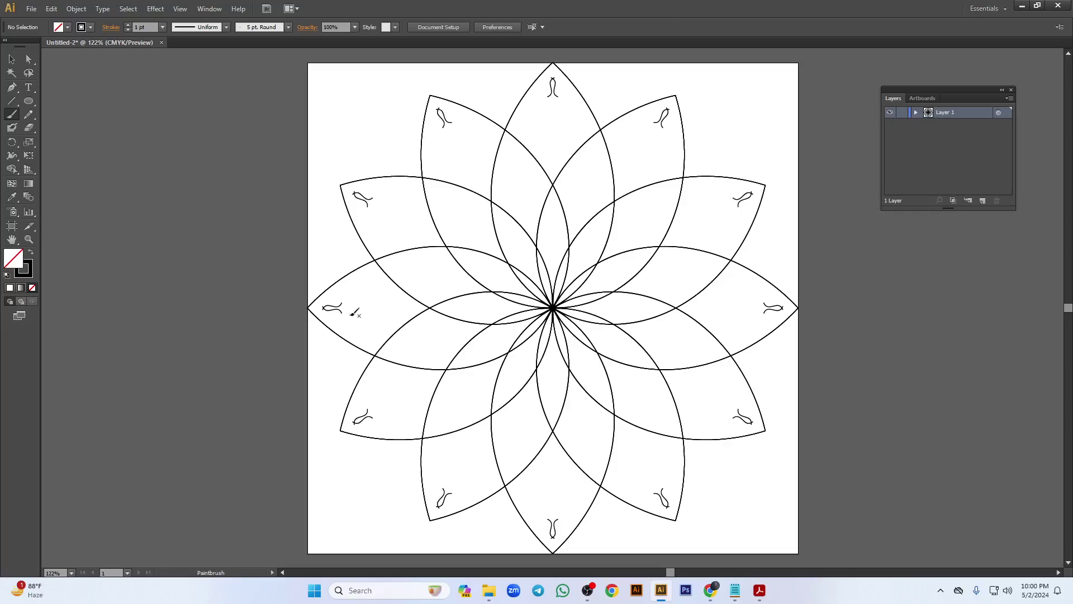
left_click(91, 27)
left_click(54, 46)
left_click_drag(443, 146, 457, 150)
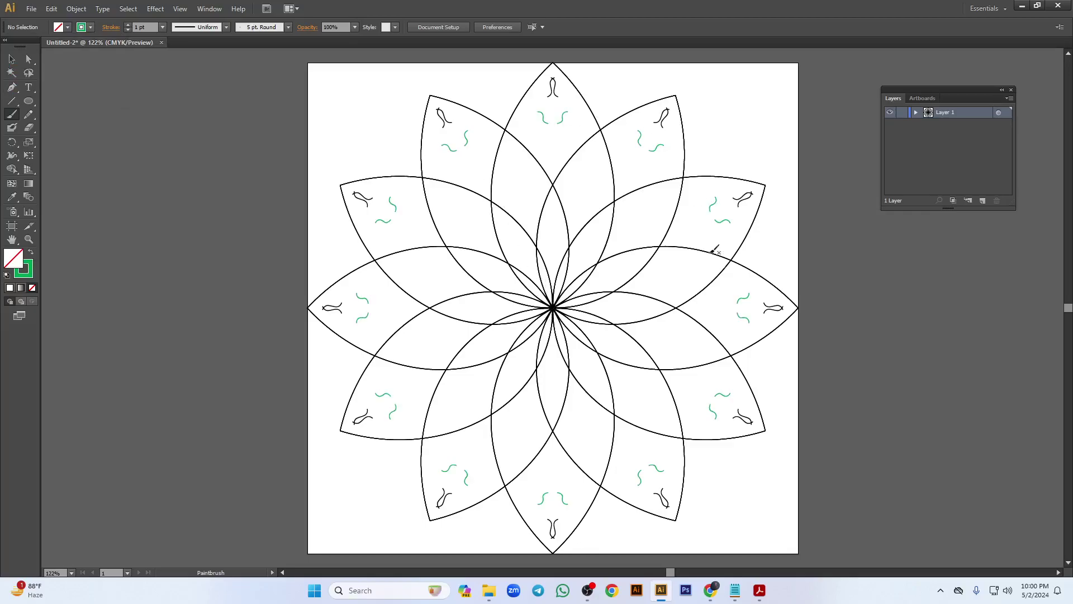
- Paint small red curls in the upper-left petal and wavy red strokes inward towards the flower's centre
left_click(90, 27)
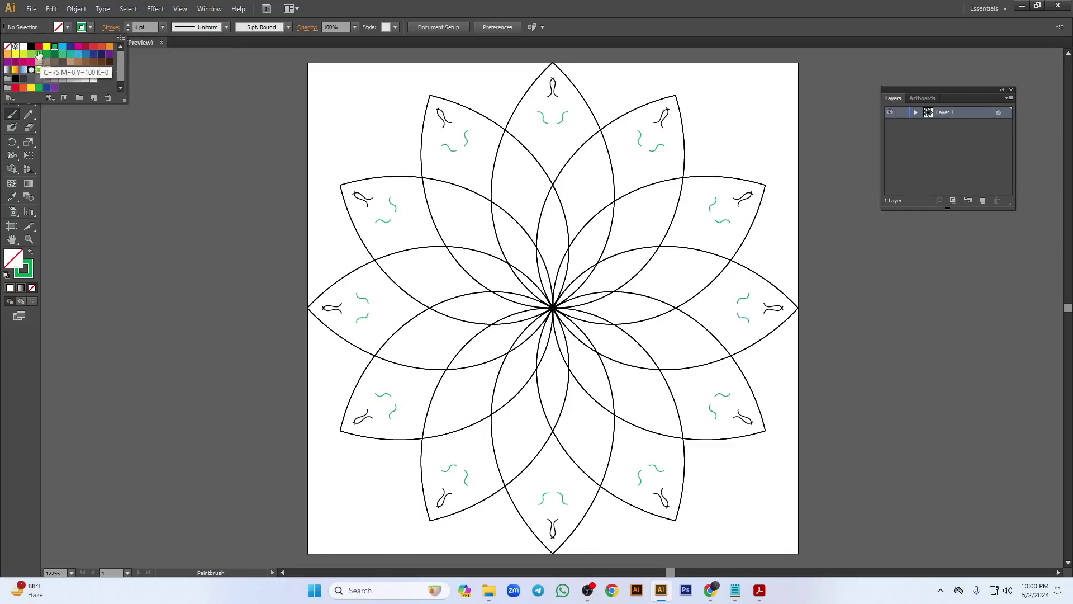
left_click(39, 46)
left_click_drag(452, 133, 453, 137)
mouse_move(455, 132)
left_mouse_down()
mouse_move(473, 127)
mouse_move(468, 164)
mouse_move(483, 144)
mouse_move(492, 157)
mouse_move(485, 171)
mouse_move(471, 168)
left_mouse_up()
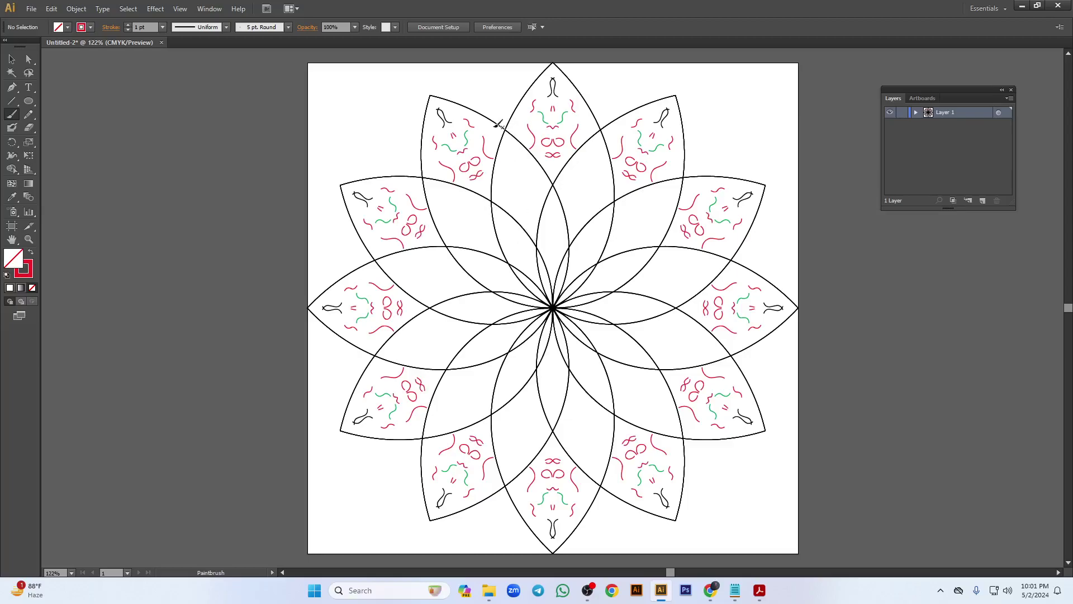
mouse_move(514, 147)
left_mouse_down()
mouse_move(505, 225)
mouse_move(532, 201)
left_mouse_up()
mouse_move(491, 256)
left_mouse_down()
mouse_move(544, 229)
mouse_move(593, 253)
mouse_move(600, 282)
mouse_move(623, 306)
mouse_move(584, 378)
mouse_move(511, 361)
mouse_move(482, 271)
mouse_move(495, 253)
left_mouse_up()
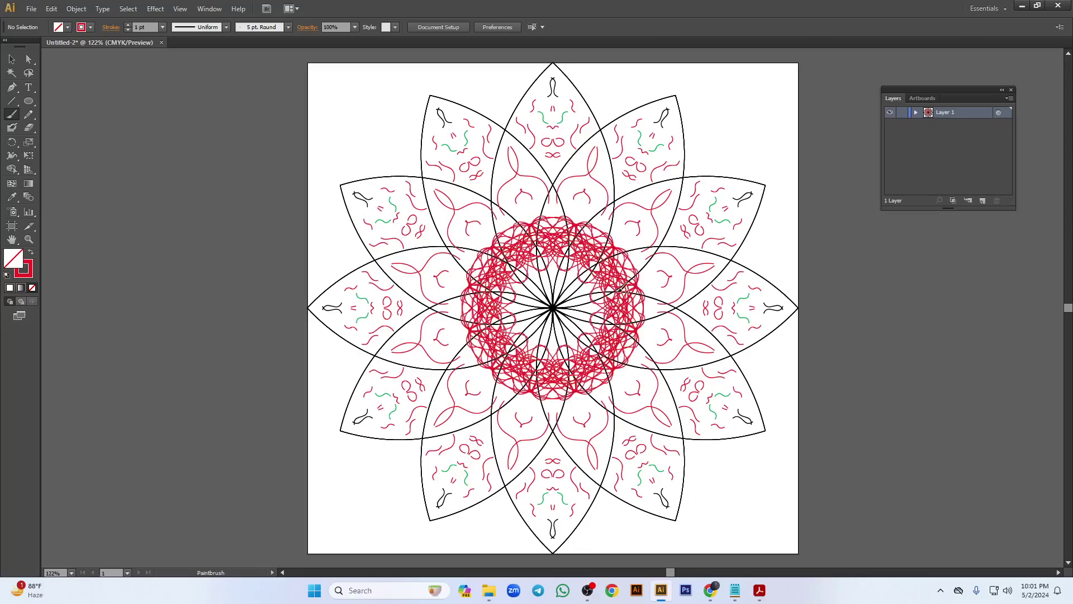
- Fill the petals with more freehand red strokes from the inner ring out to the petal tips
mouse_move(517, 212)
left_mouse_down()
mouse_move(674, 177)
mouse_move(696, 257)
left_mouse_up()
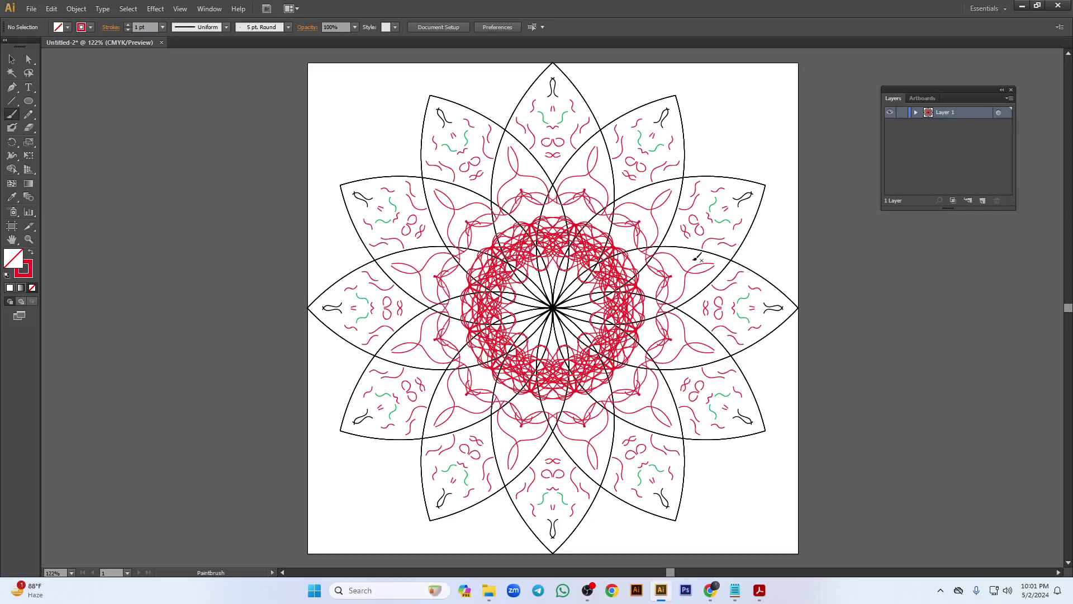
left_click_drag(463, 154, 470, 144)
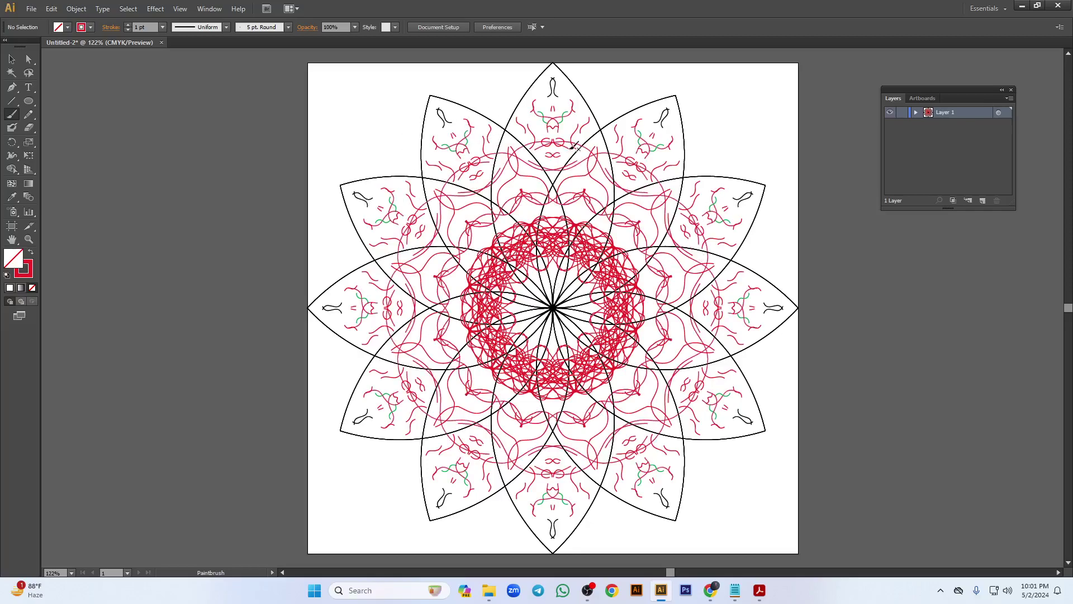
mouse_move(388, 253)
left_mouse_down()
mouse_move(487, 226)
mouse_move(449, 288)
mouse_move(431, 263)
left_mouse_up()
mouse_move(481, 394)
left_mouse_down()
mouse_move(637, 410)
mouse_move(632, 487)
mouse_move(739, 406)
left_mouse_up()
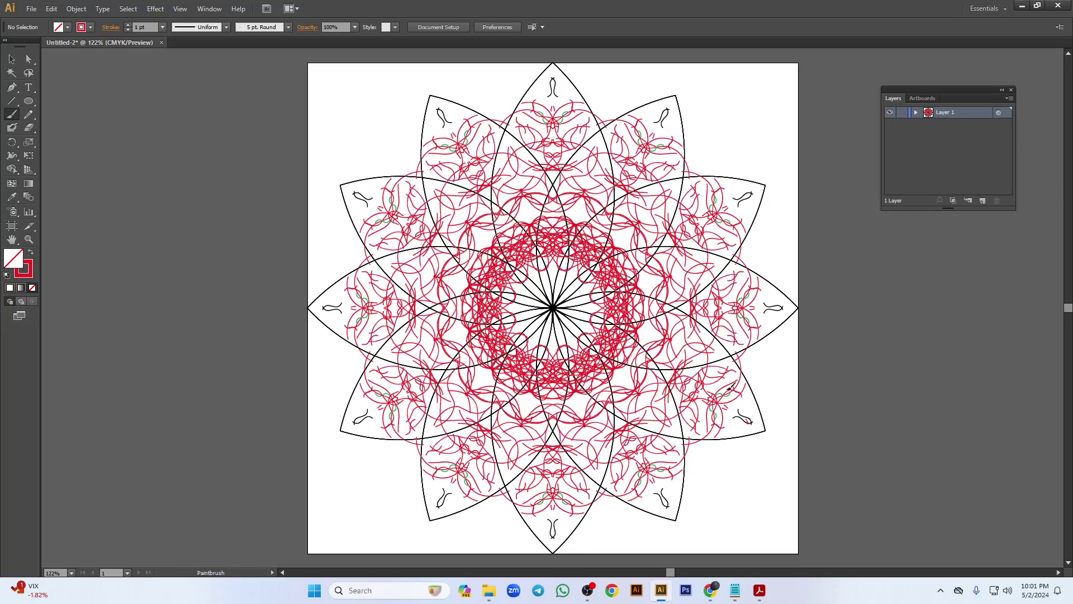
mouse_move(775, 303)
left_mouse_down()
mouse_move(660, 324)
mouse_move(567, 484)
left_mouse_up()
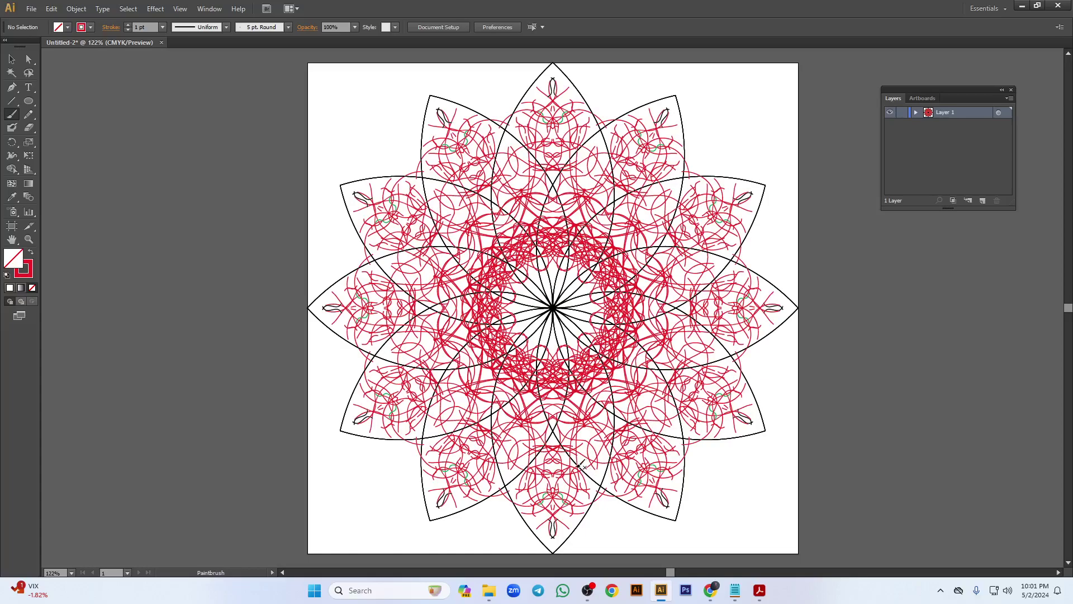
- Paint dark blue freehand strokes across the middle of the mandala and around its centre, then leave the Paintbrush
left_click(90, 27)
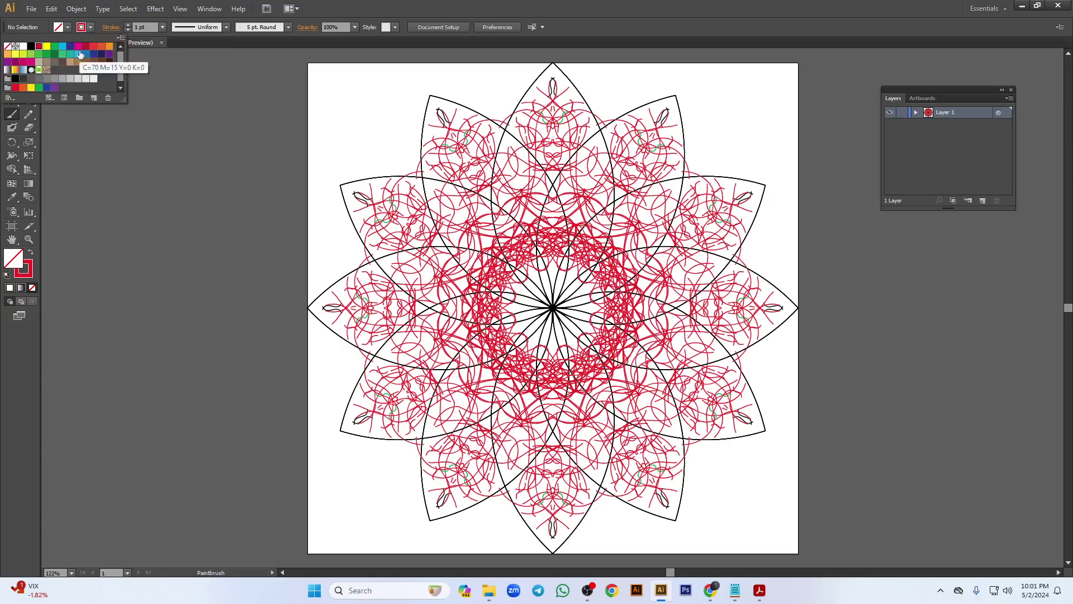
left_click(72, 49)
mouse_move(390, 221)
left_mouse_down()
mouse_move(494, 193)
mouse_move(651, 263)
left_mouse_up()
left_click_drag(580, 150, 429, 367)
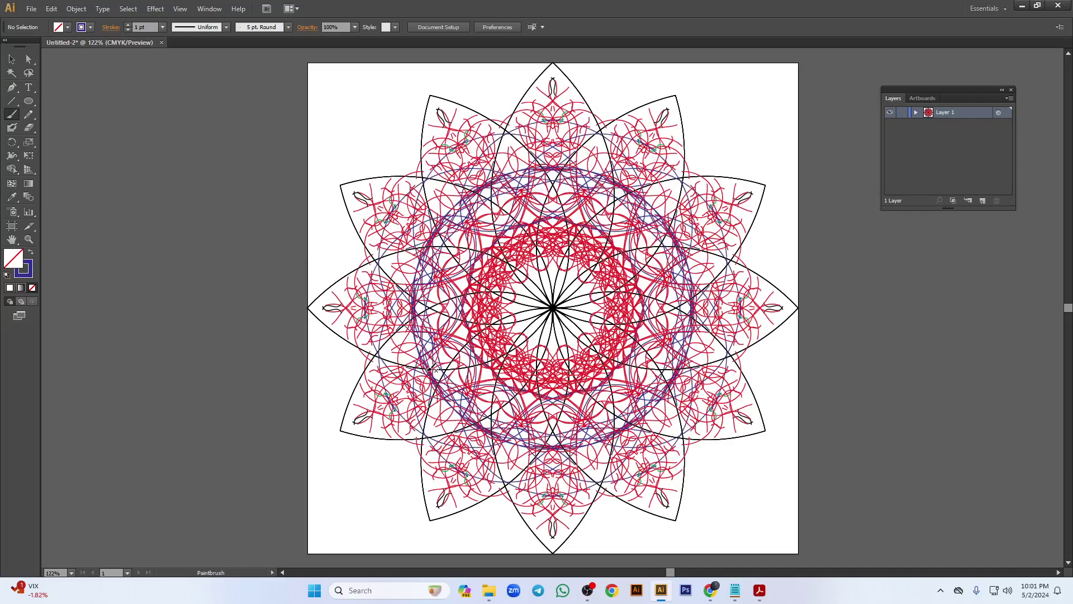
left_click_drag(717, 206, 727, 215)
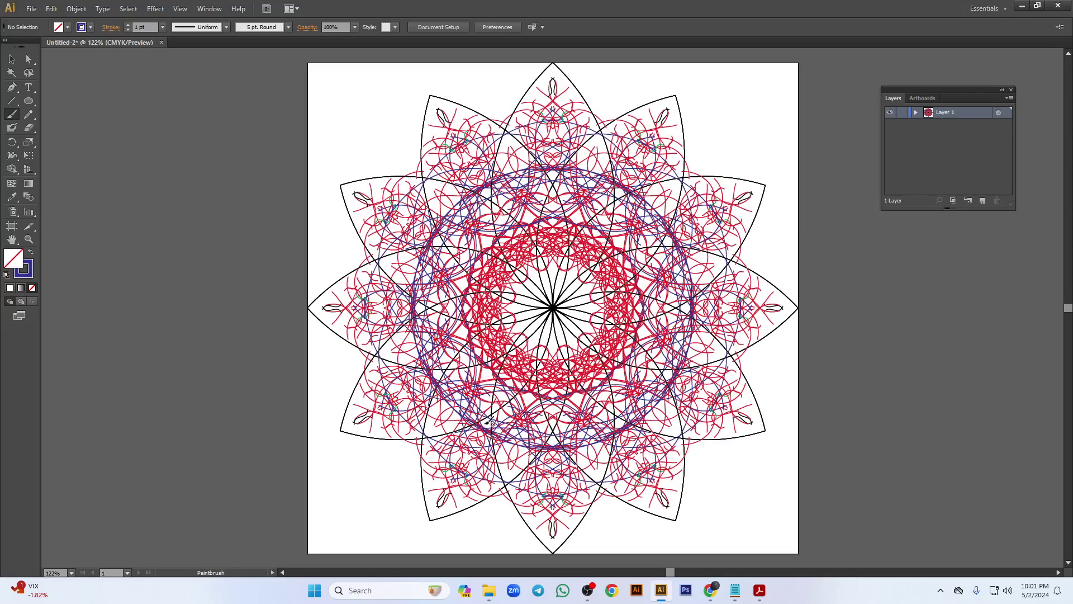
mouse_move(541, 275)
left_mouse_down()
mouse_move(533, 304)
mouse_move(559, 357)
left_mouse_up()
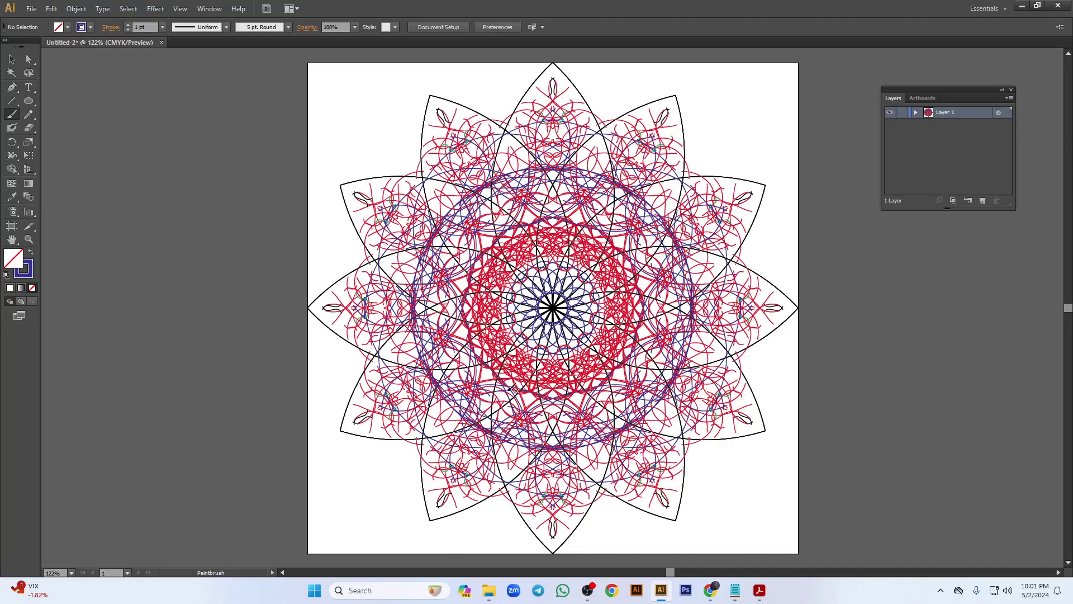
left_click(12, 59)
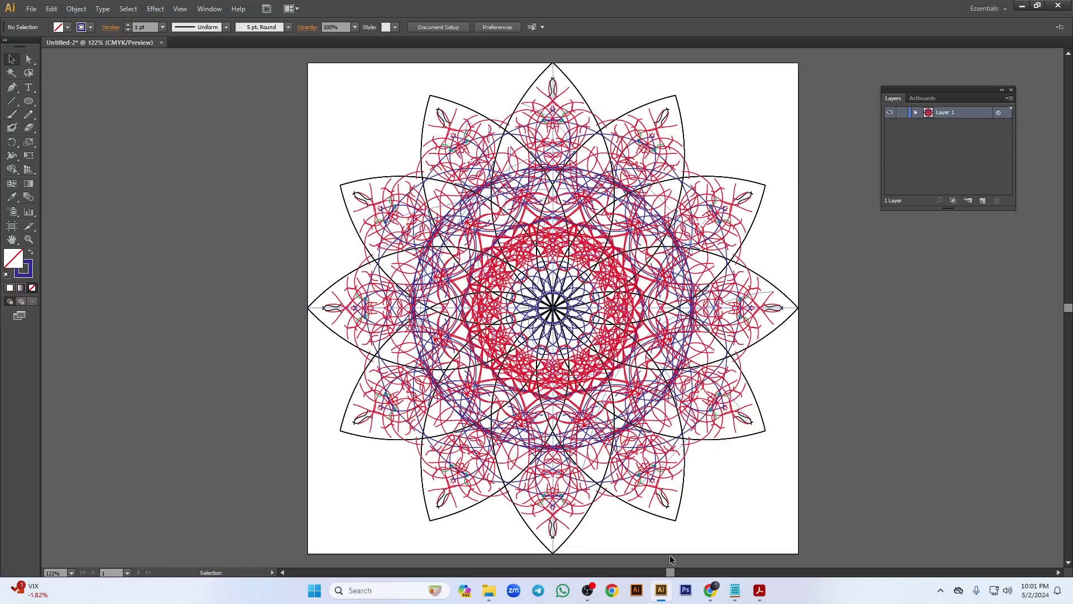
- Switch to the course module PDF in Adobe Acrobat to check the tool list
left_click(758, 594)
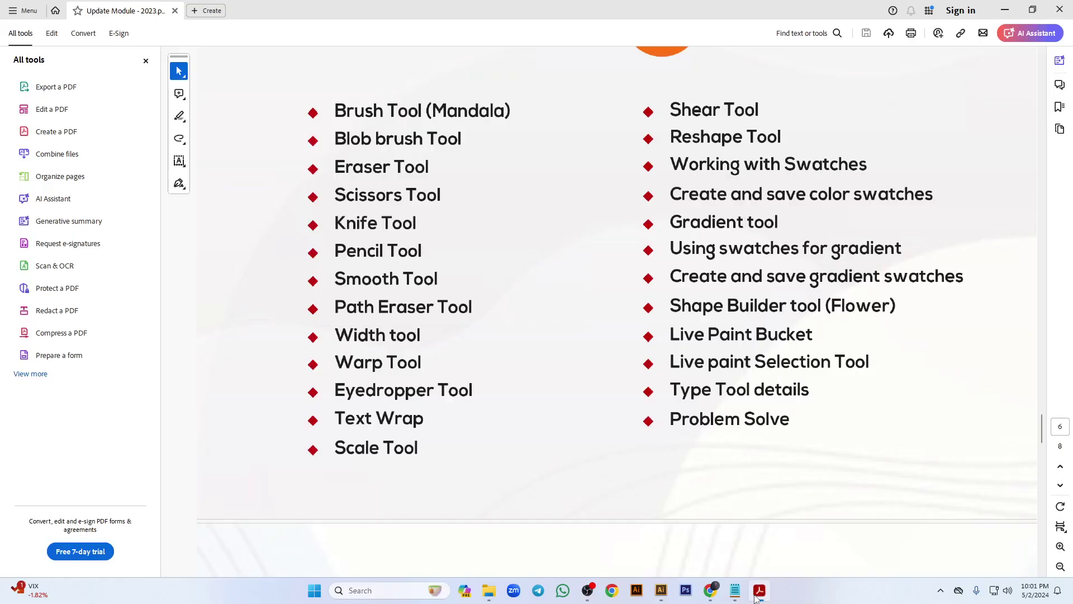
- Return to Illustrator and close the mandala document without saving its changes
left_click(758, 593)
left_click(161, 43)
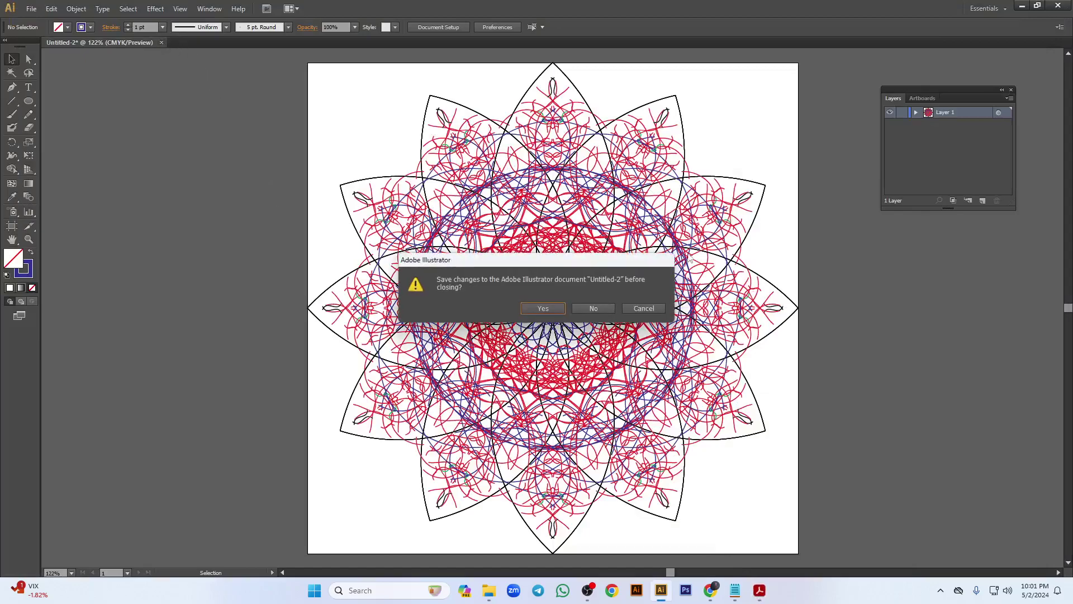
left_click(593, 308)
- Switch to the Google Meet call in Chrome, admit the waiting participant, and return to Illustrator
mouse_move(710, 597)
left_click(645, 518)
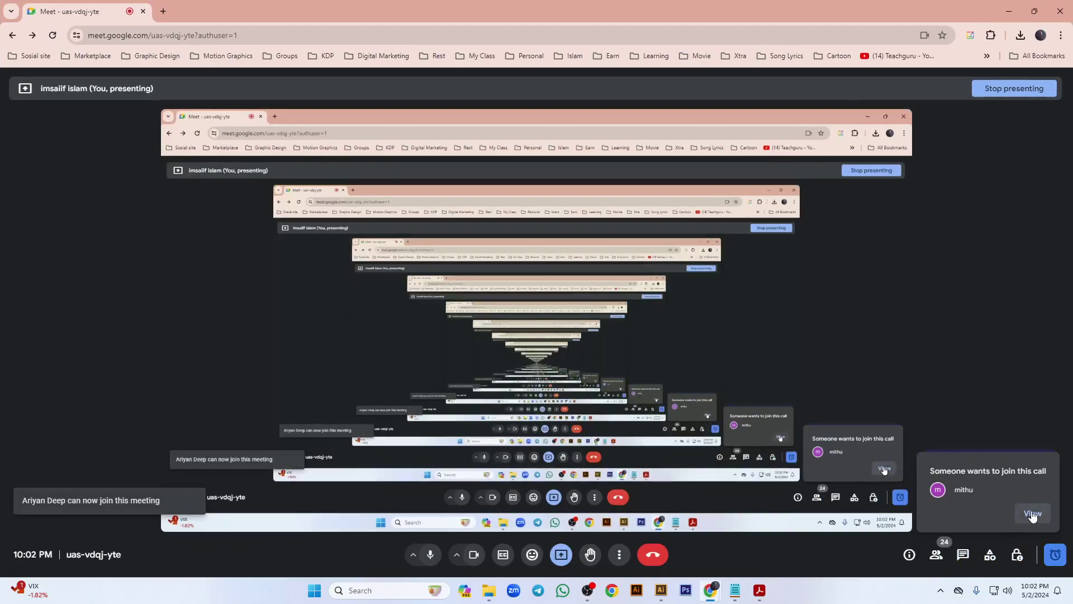
left_click(1033, 515)
left_click(1027, 237)
left_click(587, 359)
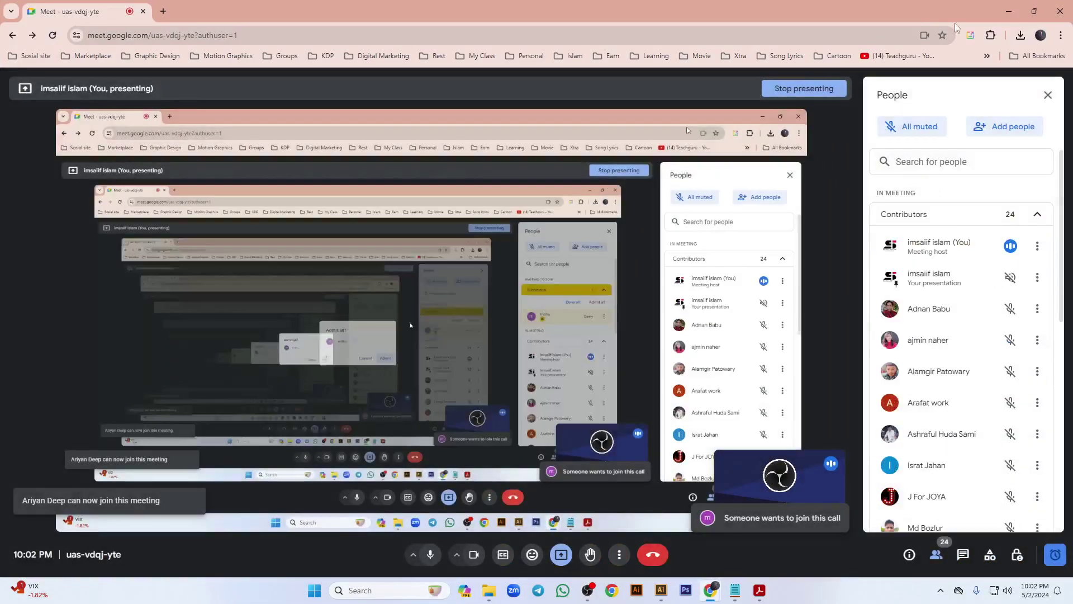
left_click(1009, 11)
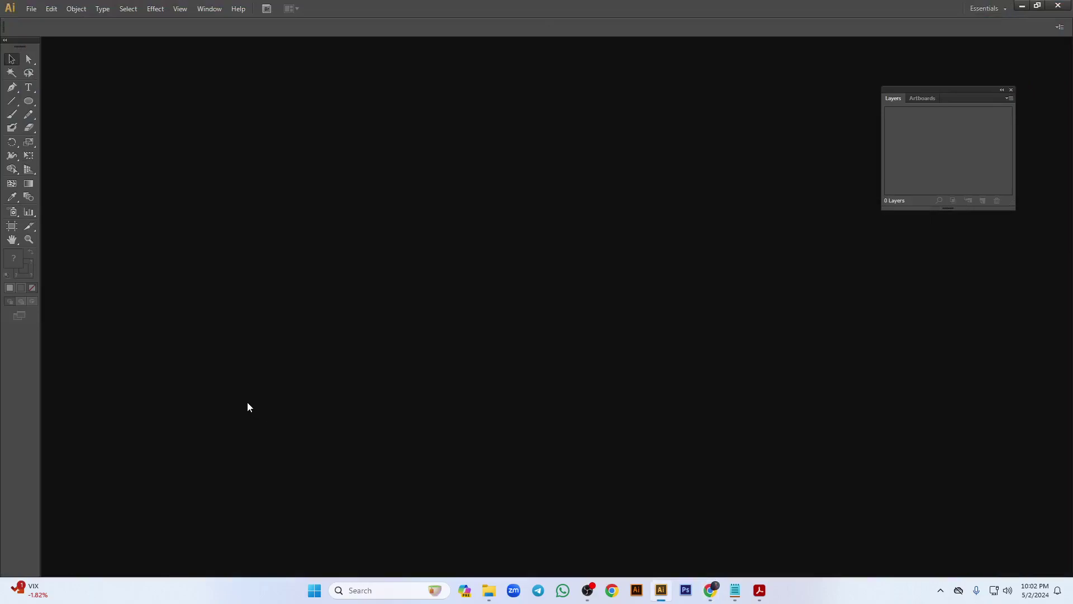
- Create a new blank document with the settings already offered
left_click(31, 9)
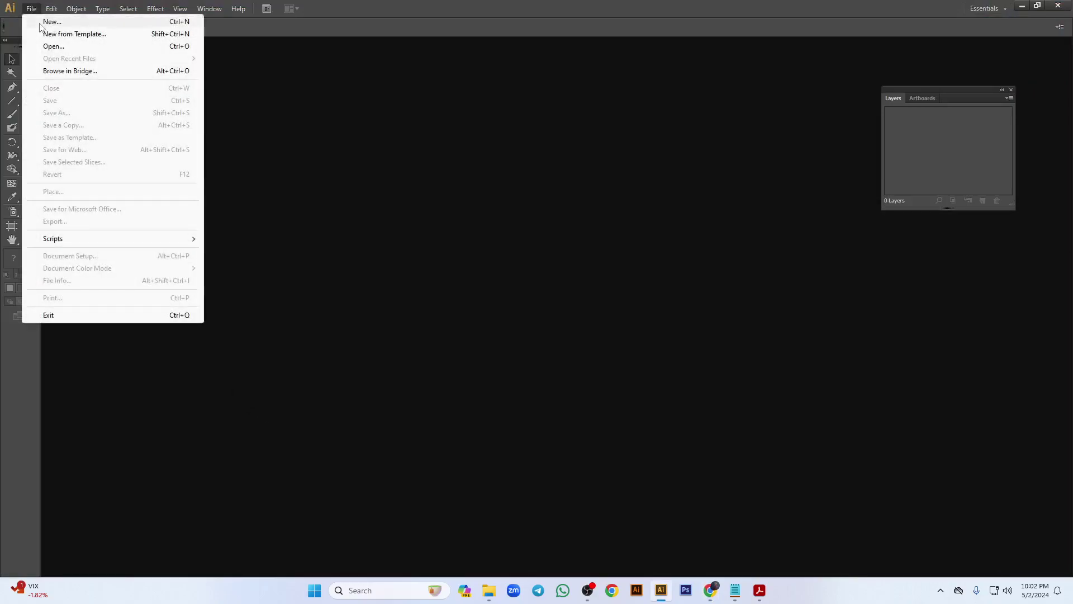
left_click(48, 22)
left_click(582, 375)
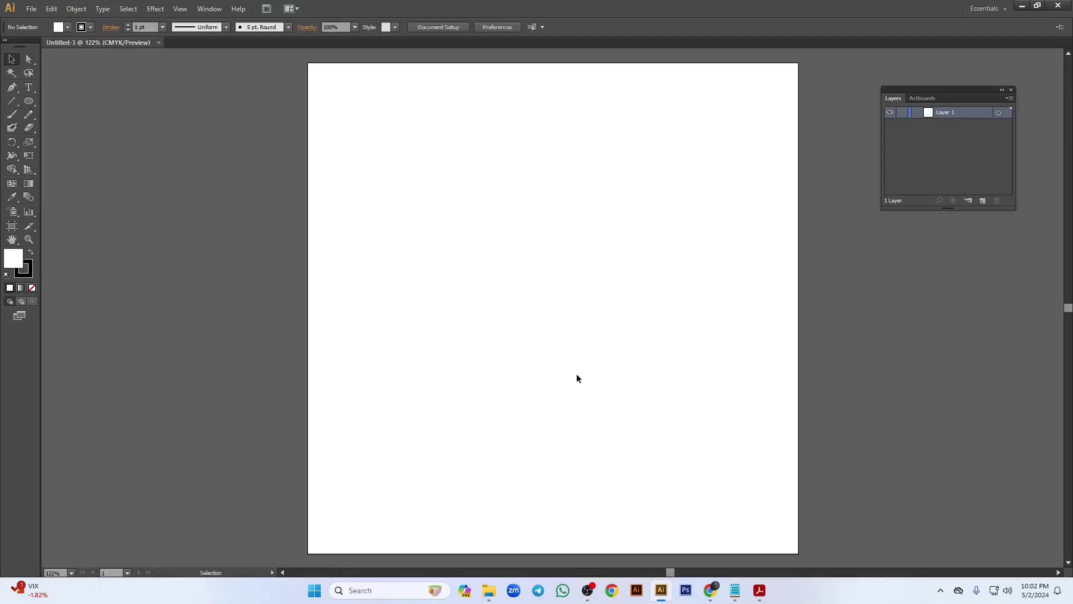
- Draw a rectangle about 7.05 by 4.57 in on the artboard with black fill and no stroke
left_click_drag(29, 101, 73, 101)
left_click_drag(371, 166, 718, 390)
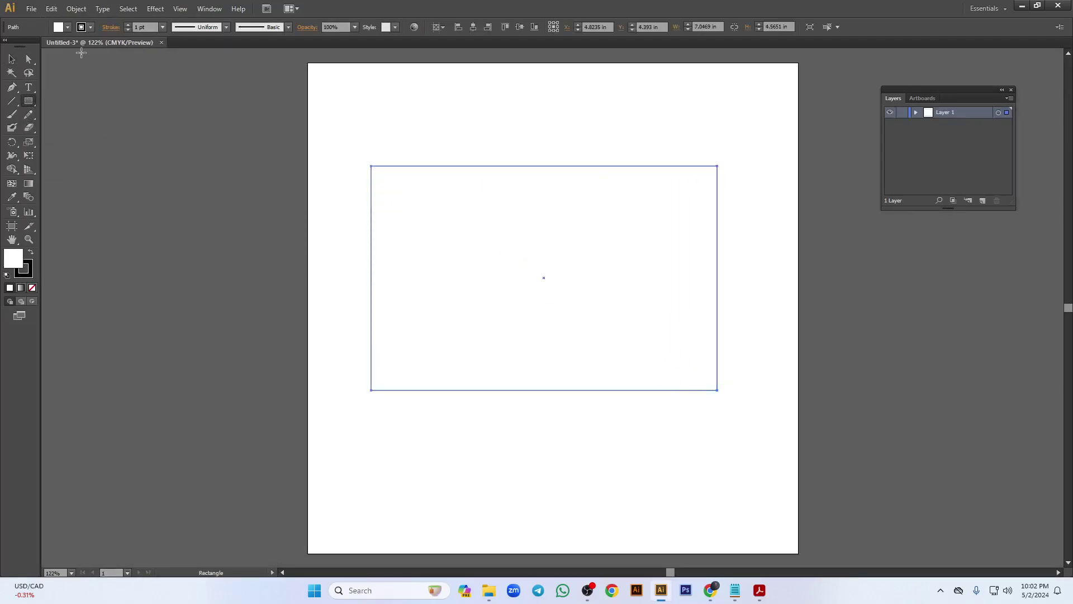
left_click(68, 27)
left_click(31, 46)
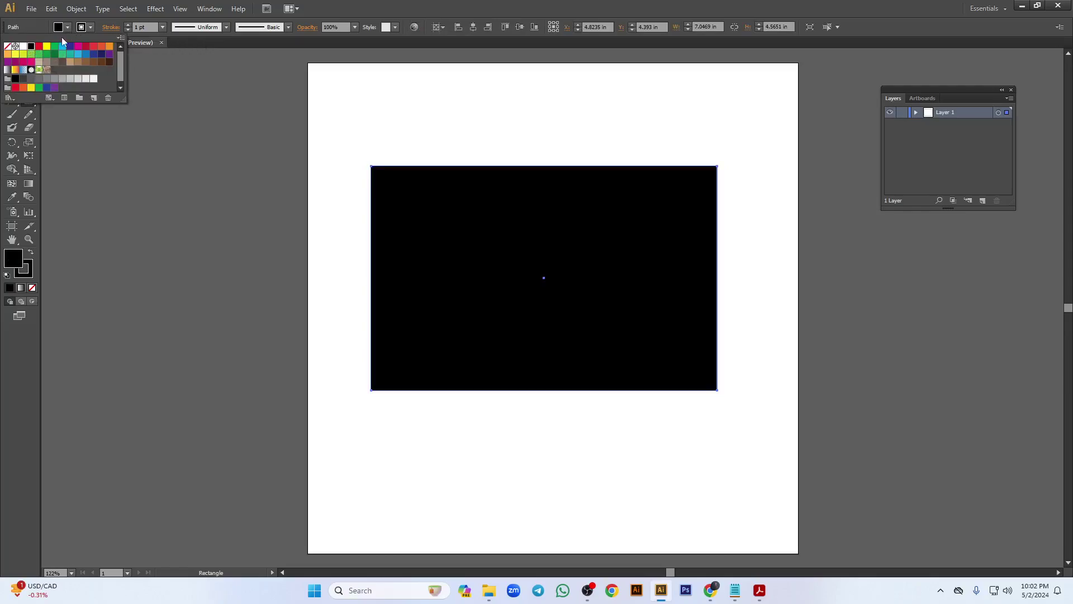
left_click(92, 29)
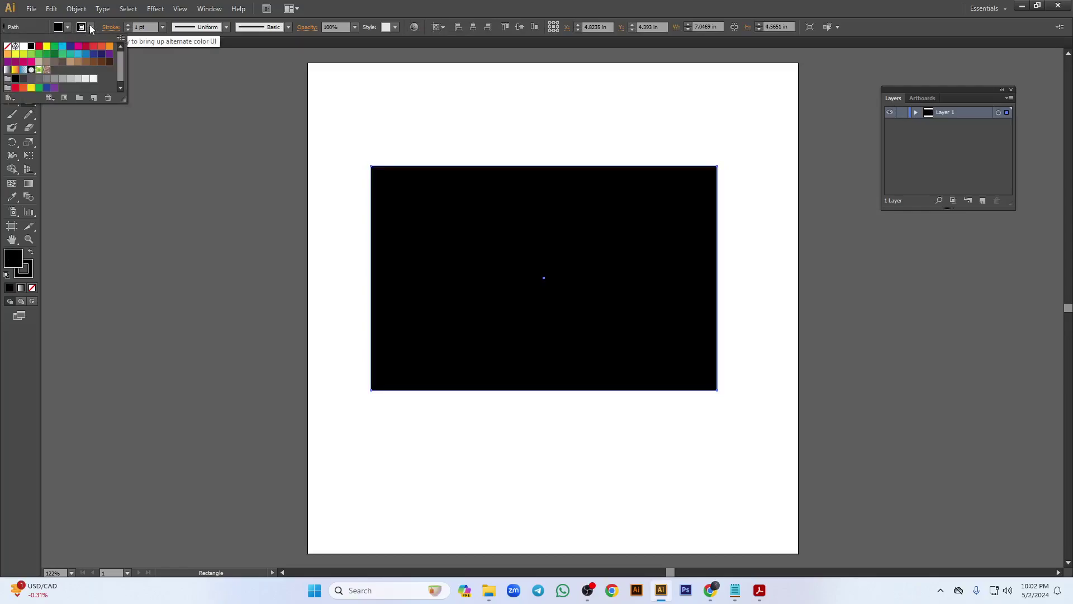
left_click(8, 46)
- Detach the Eraser tool group and erase several freehand lines down and across the black rectangle
mouse_move(29, 128)
left_mouse_down()
mouse_move(85, 127)
mouse_move(92, 152)
mouse_move(140, 139)
left_mouse_up()
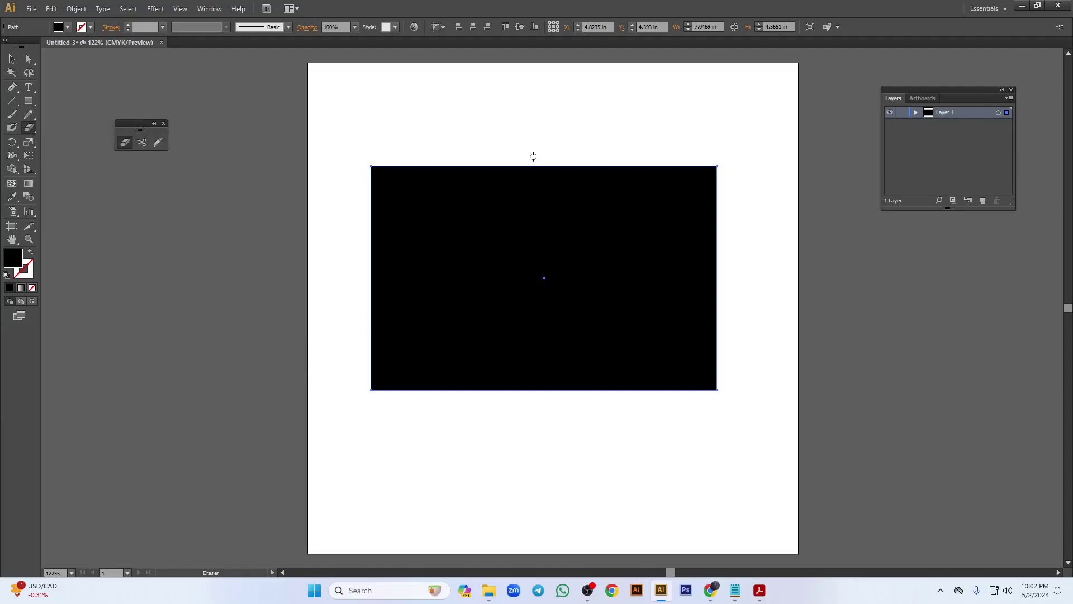
left_click_drag(533, 157, 585, 209)
left_click_drag(508, 141, 521, 431)
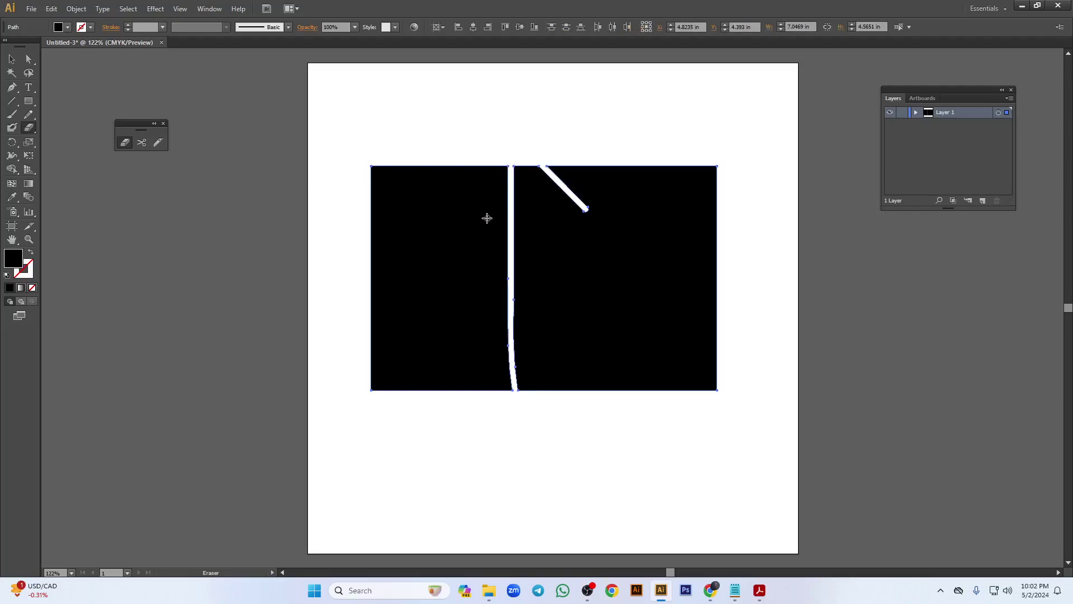
mouse_move(456, 152)
left_mouse_down()
mouse_move(472, 415)
mouse_move(438, 154)
left_mouse_up()
left_click_drag(621, 158, 627, 225)
mouse_move(602, 295)
left_mouse_down()
mouse_move(636, 334)
mouse_move(634, 356)
mouse_move(615, 246)
left_mouse_up()
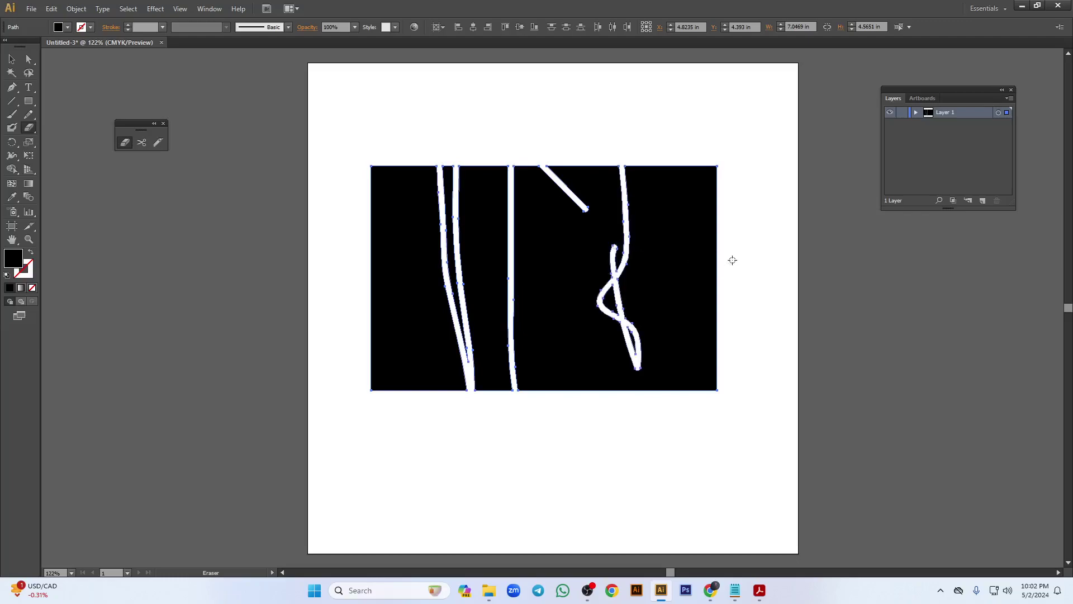
left_click_drag(724, 263, 305, 274)
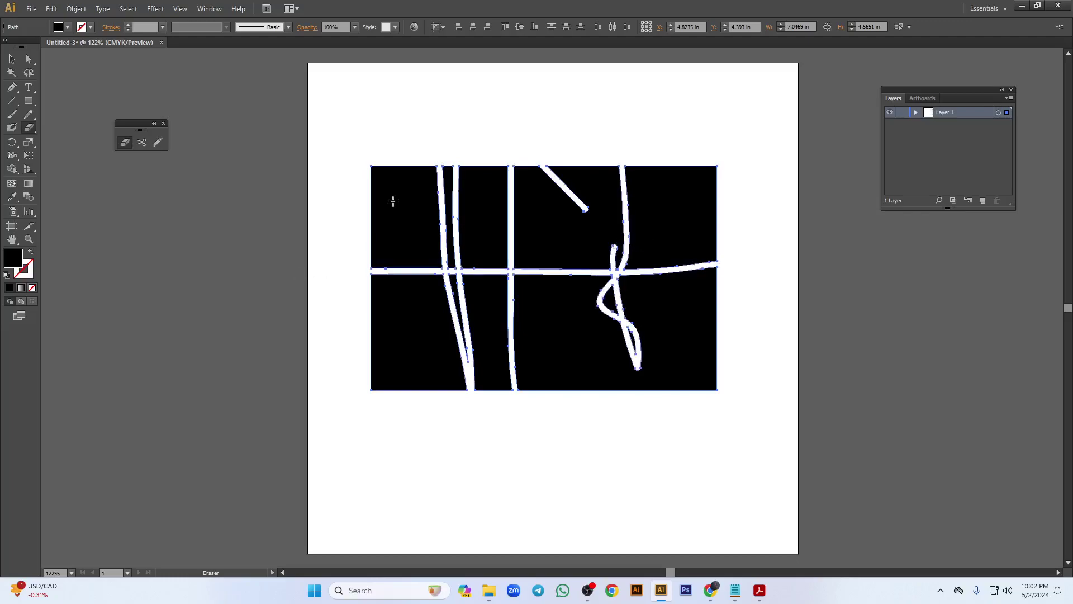
left_click_drag(402, 130, 405, 467)
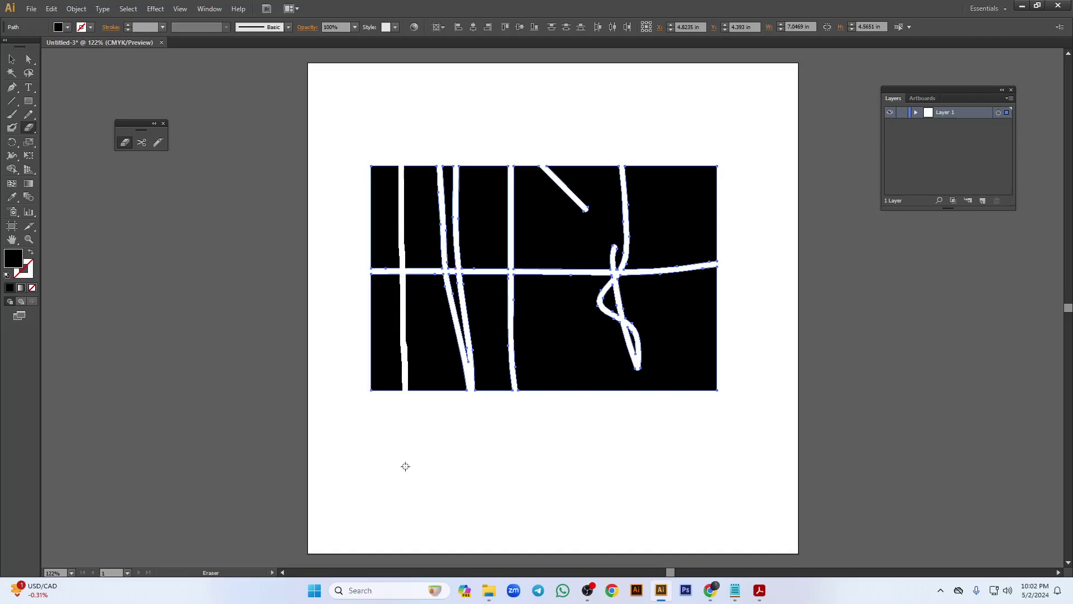
left_click(561, 167)
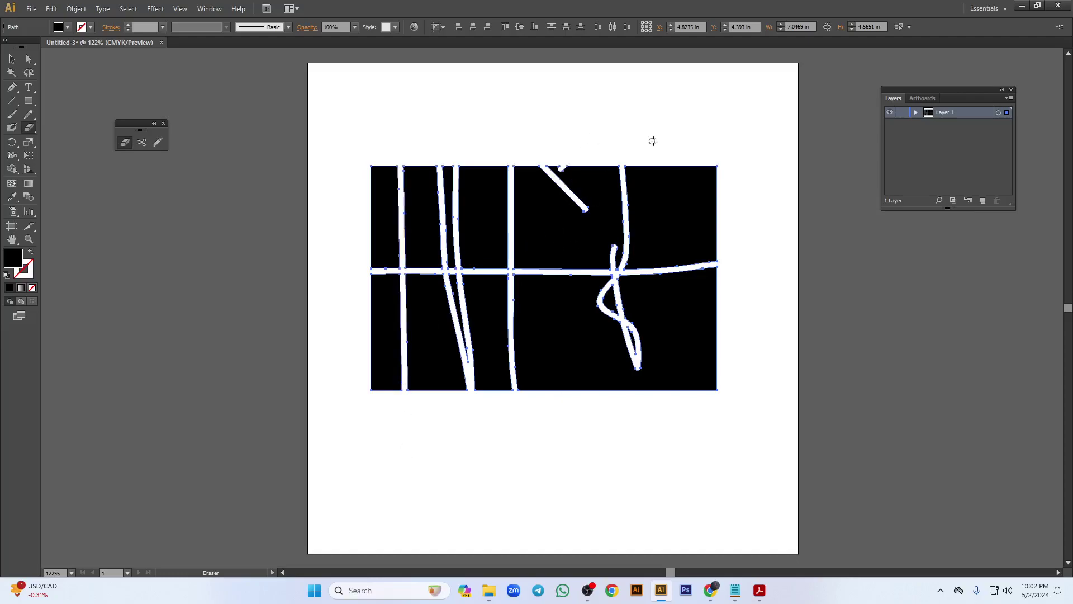
- Move three of the erased-apart pieces at the rectangle's left end away from the rest
left_click(11, 58)
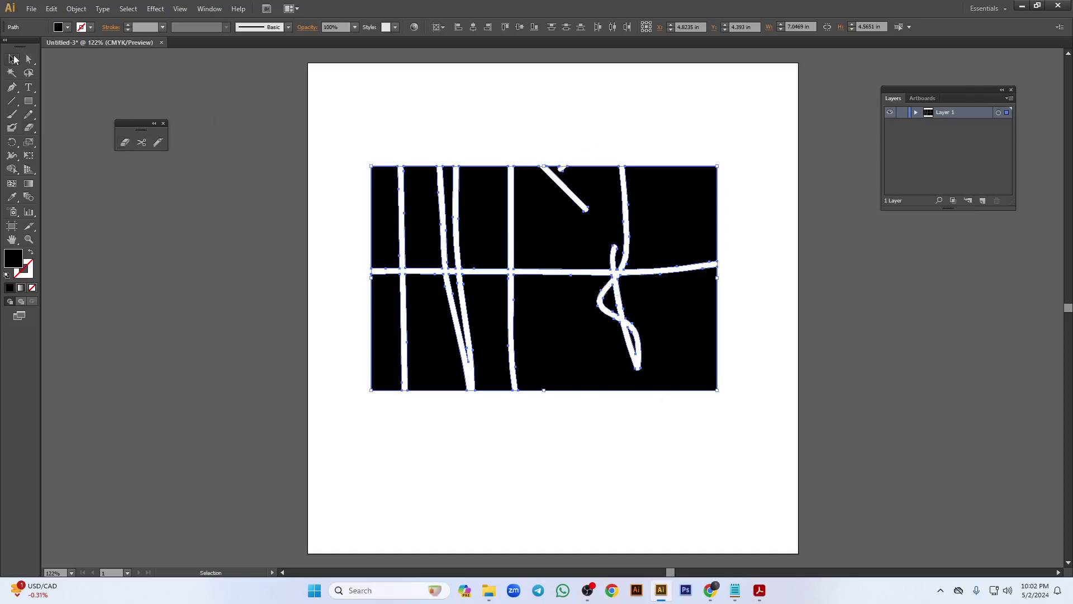
left_click(574, 121)
left_click_drag(381, 202, 369, 168)
left_click_drag(385, 313, 353, 331)
left_click_drag(434, 312, 430, 425)
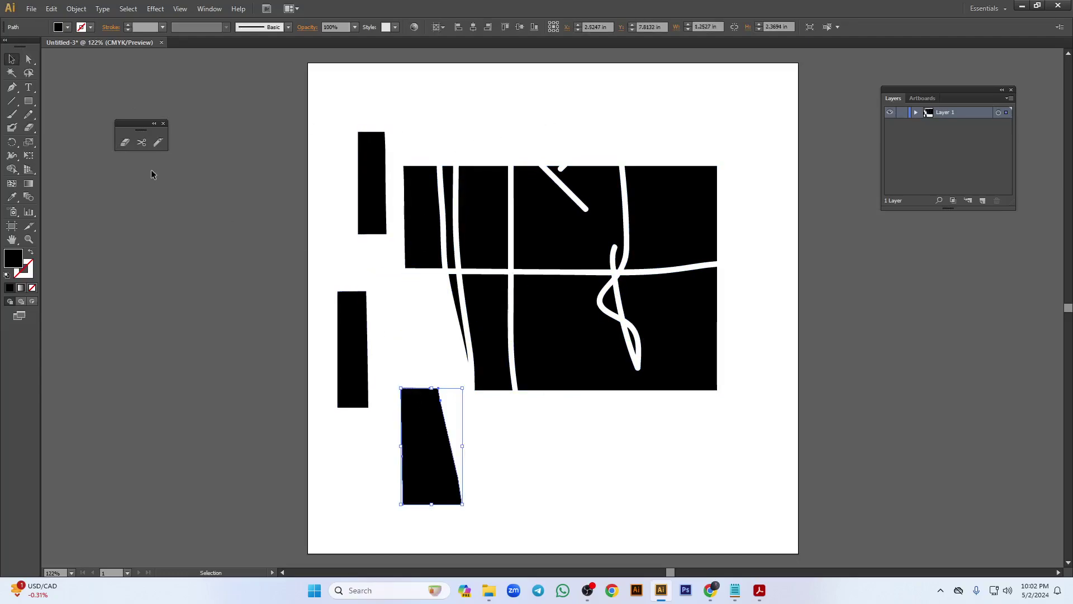
- Remove the separated trapezoid piece below the rectangle and try the Eraser at a larger size
left_click(124, 144)
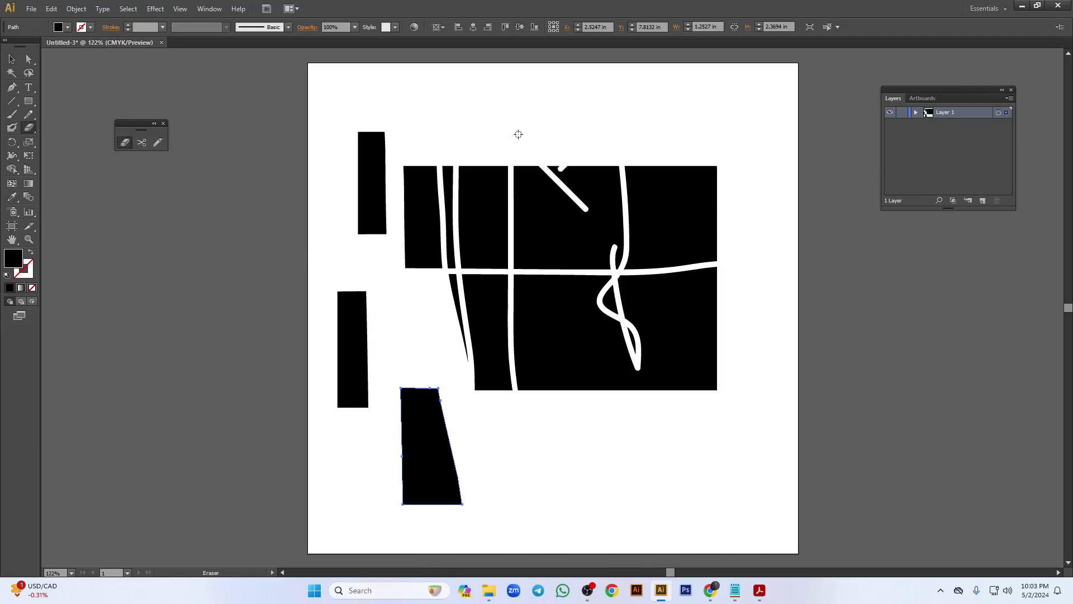
mouse_move(371, 134)
left_mouse_down()
mouse_move(375, 261)
mouse_move(393, 147)
mouse_move(456, 314)
mouse_move(485, 168)
mouse_move(473, 119)
mouse_move(518, 145)
mouse_move(528, 128)
mouse_move(586, 212)
mouse_move(622, 230)
mouse_move(612, 270)
mouse_move(665, 283)
mouse_move(633, 225)
mouse_move(598, 197)
mouse_move(686, 150)
mouse_move(684, 105)
mouse_move(680, 225)
mouse_move(711, 431)
mouse_move(684, 282)
mouse_move(673, 391)
mouse_move(653, 404)
mouse_move(629, 310)
mouse_move(595, 258)
mouse_move(564, 272)
mouse_move(507, 233)
mouse_move(463, 322)
mouse_move(480, 410)
mouse_move(571, 400)
mouse_move(462, 438)
mouse_move(439, 472)
mouse_move(397, 473)
mouse_move(401, 540)
mouse_move(427, 435)
mouse_move(360, 235)
mouse_move(348, 420)
mouse_move(328, 263)
mouse_move(363, 461)
mouse_move(410, 587)
mouse_move(666, 516)
mouse_move(716, 442)
mouse_move(784, 241)
mouse_move(607, 92)
mouse_move(325, 112)
mouse_move(236, 309)
mouse_move(357, 341)
mouse_move(382, 273)
mouse_move(337, 281)
mouse_move(345, 271)
mouse_move(324, 296)
mouse_move(345, 320)
left_mouse_up()
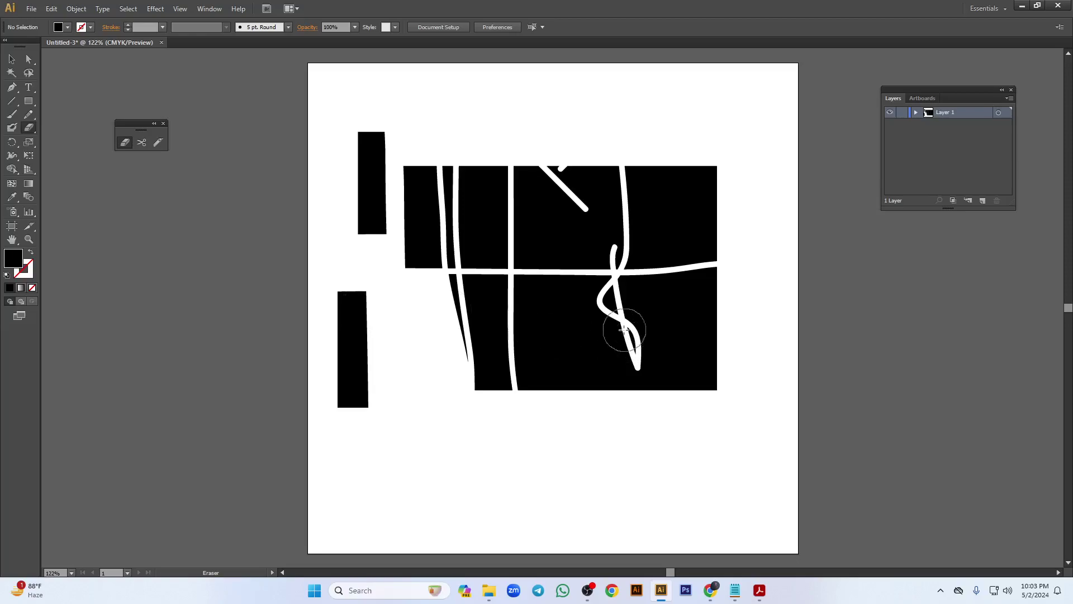
left_click(12, 59)
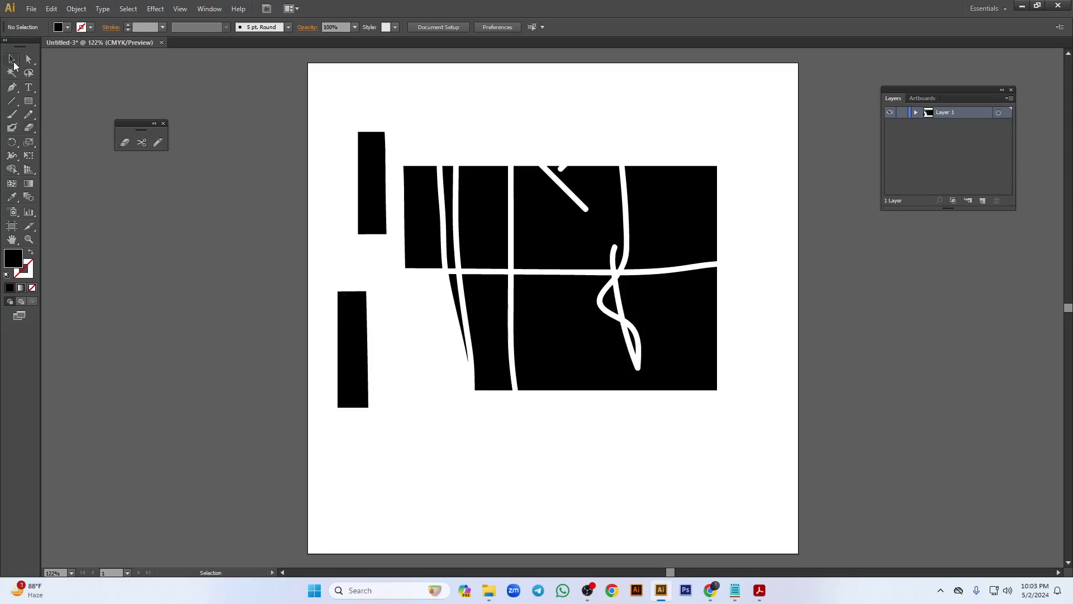
- Close the Layers panel and undo all erasing and piece moves back to the intact black rectangle
left_click(1011, 90)
key("ctrl+z")
key("ctrl+z")
key("ctrl+z")
key("ctrl+z")
key("ctrl+z")
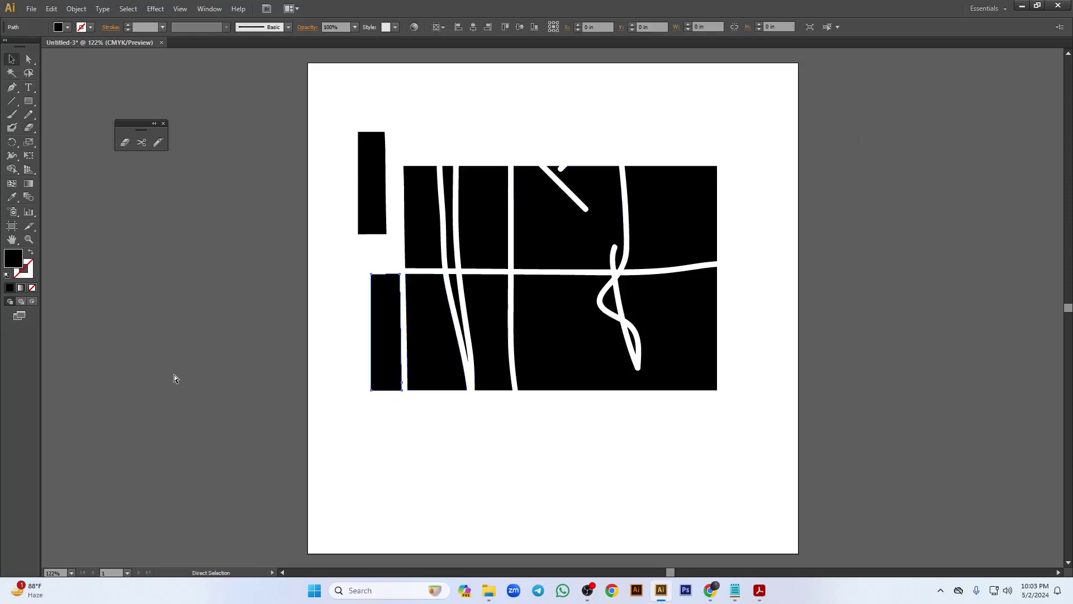
key("ctrl+z")
key("ctrl+z")
key("ctrl+z")
key("ctrl+z")
key("ctrl+z")
key("ctrl+z")
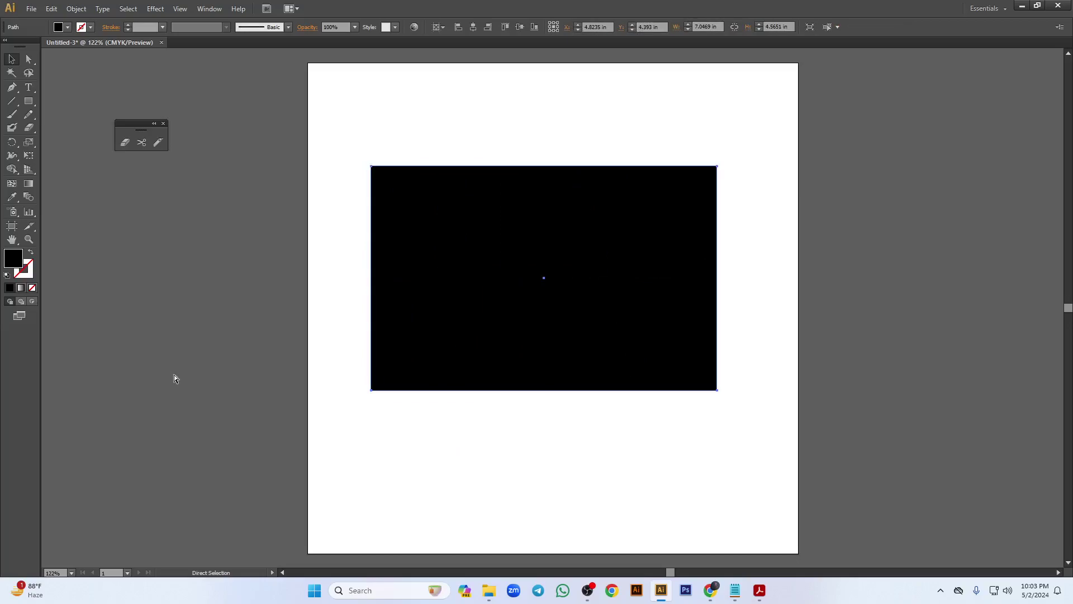
- Try cutting a strip off the rectangle's left end with the Scissors tool and moving it outward, and undo both
left_click(141, 144)
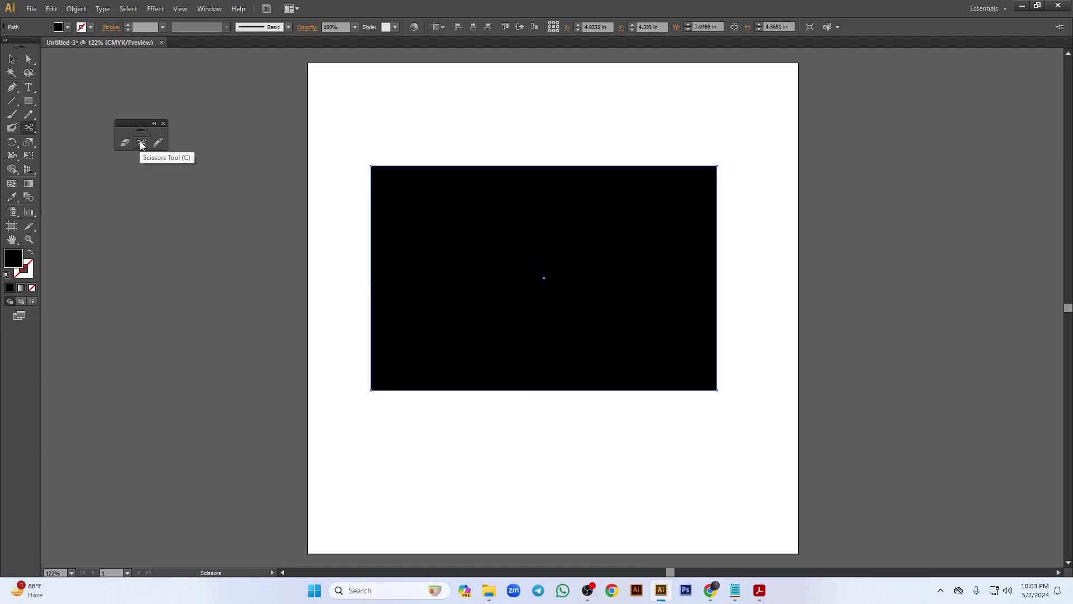
left_click(450, 166)
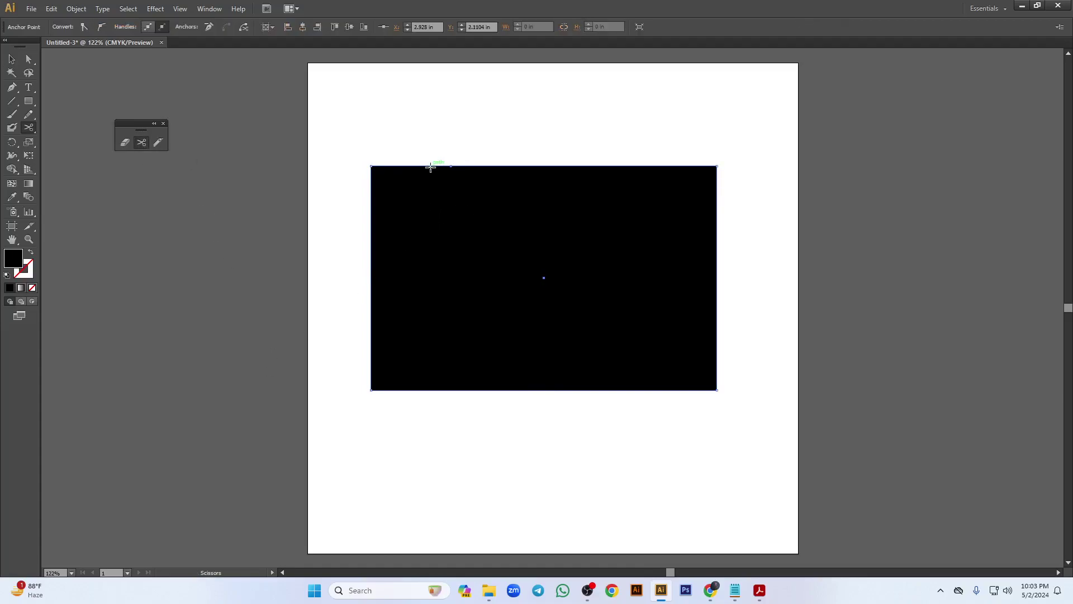
left_click(448, 390)
left_click(11, 58)
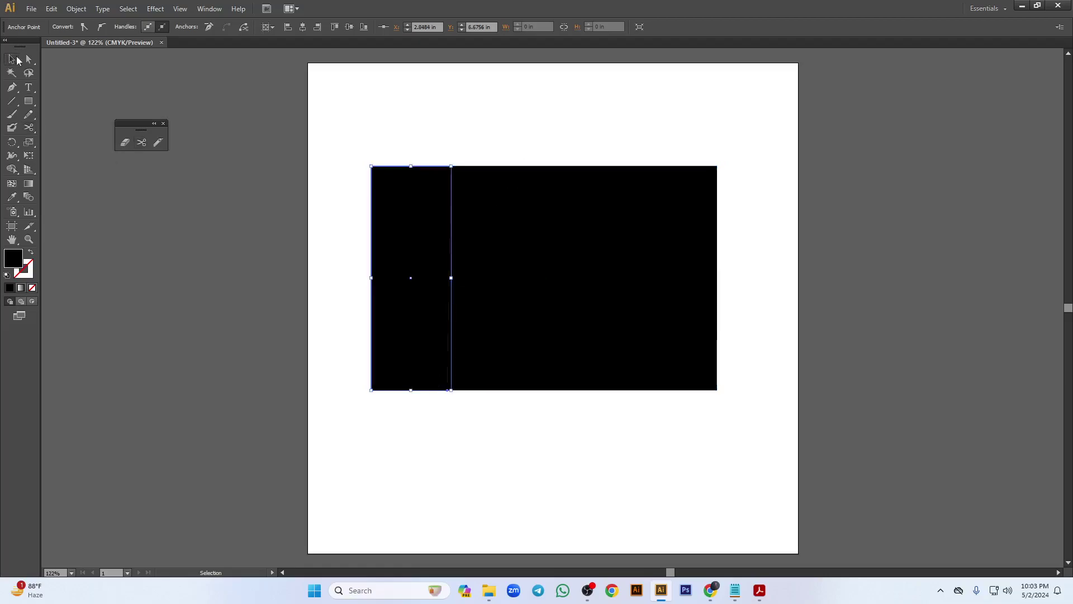
left_click_drag(371, 273, 302, 268)
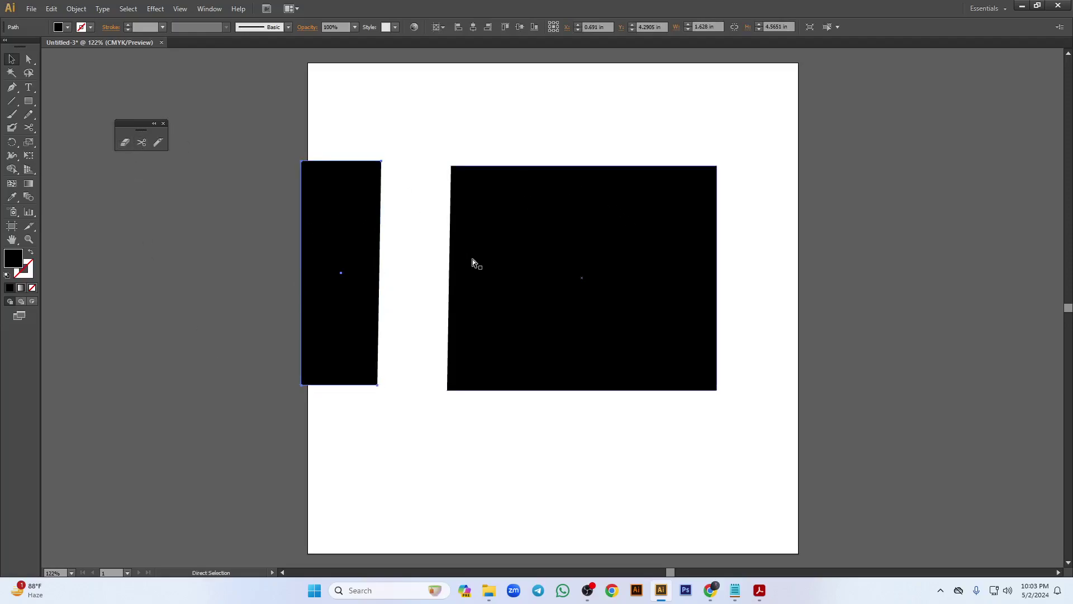
key("ctrl+z")
key("ctrl+z")
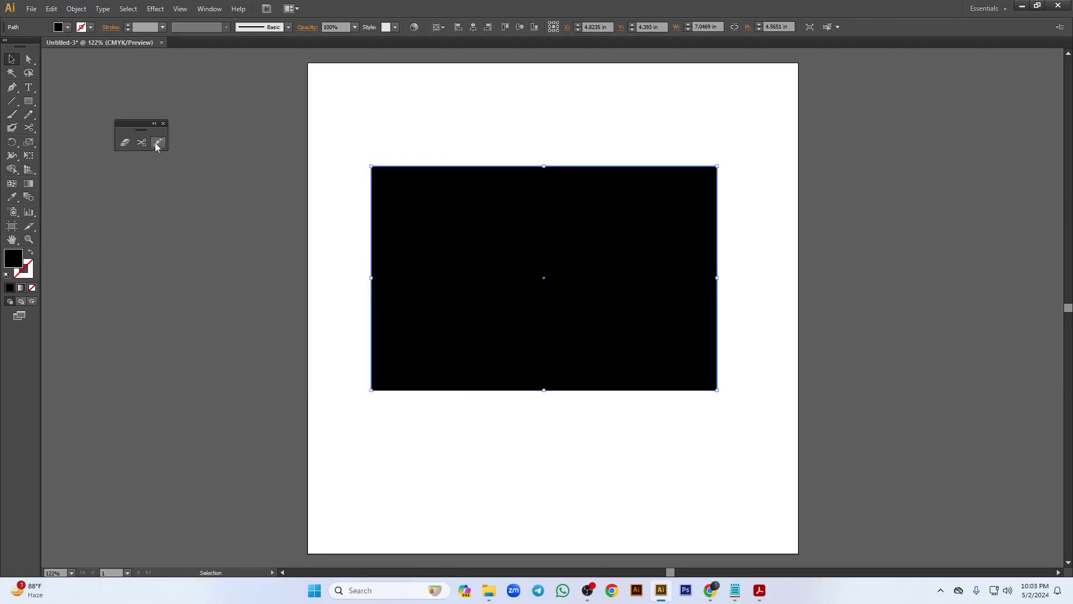
- Slice the rectangle with the Knife tool using five slanted downward cuts and four crosswise cuts
left_click(159, 142)
left_click_drag(412, 146, 517, 501)
left_click_drag(481, 141, 584, 491)
left_click_drag(528, 150, 654, 487)
left_click_drag(605, 124, 704, 396)
left_click_drag(660, 101, 725, 280)
left_click_drag(349, 278, 878, 187)
left_click_drag(324, 340, 786, 268)
left_click_drag(348, 364, 816, 343)
left_click_drag(380, 218, 769, 193)
- Pull the sliced pieces along the rectangle's upper edge and upper-right corner away from the block
left_click(11, 59)
left_click(407, 187)
left_click_drag(384, 204, 360, 132)
left_click_drag(455, 192, 446, 124)
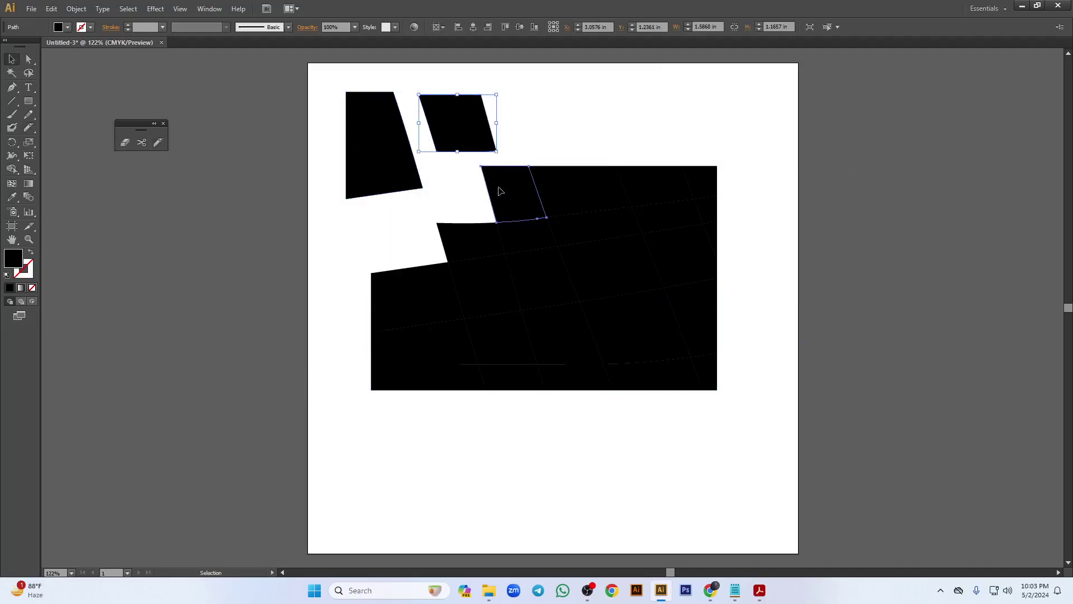
left_click_drag(498, 185, 512, 91)
left_click_drag(564, 179, 581, 96)
left_click_drag(653, 187, 627, 157)
left_click_drag(708, 190, 728, 180)
left_click_drag(671, 201, 659, 184)
left_click_drag(710, 215, 744, 218)
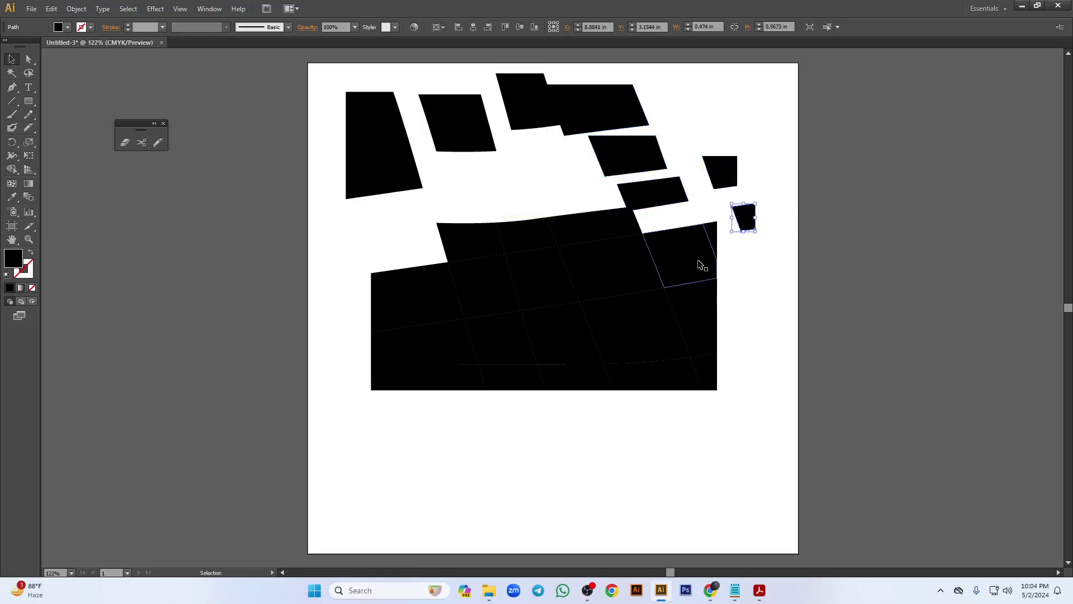
- Pull the sliced pieces at the rectangle's right side and lower-right area away from the block
left_click_drag(699, 263, 805, 319)
left_click_drag(706, 331, 750, 362)
left_click_drag(637, 326, 614, 464)
left_click_drag(676, 366, 711, 474)
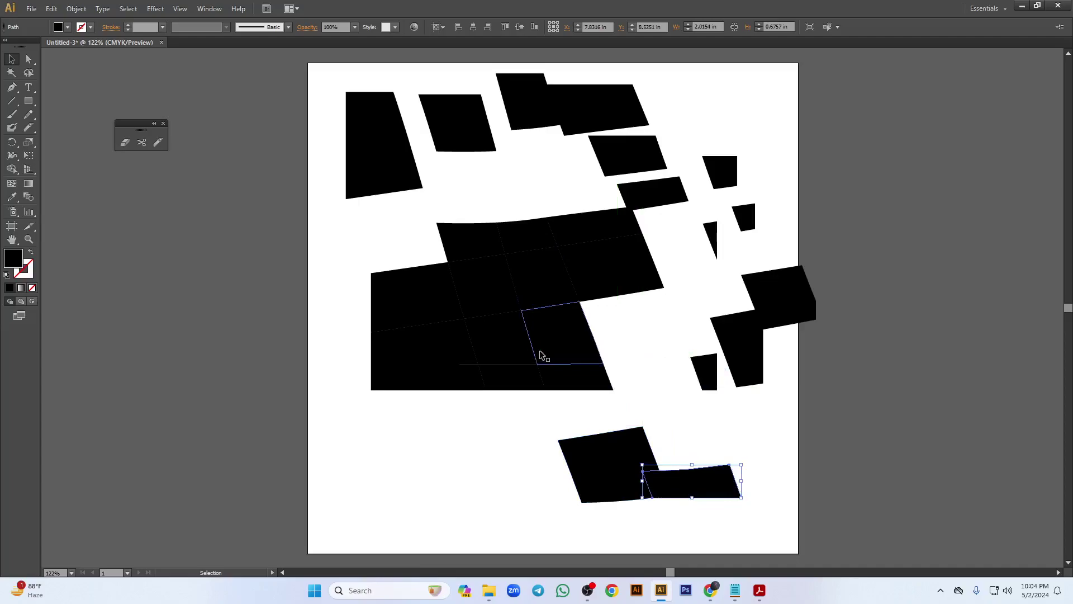
- Undo all piece moves and knife cuts back to the intact rectangle, and close the detached Eraser tool group
key("ctrl+z")
key("ctrl+z")
key("ctrl+z")
key("ctrl+z")
key("ctrl+z")
key("ctrl+z")
key("ctrl+z")
key("ctrl+z")
key("ctrl+z")
key("ctrl+z")
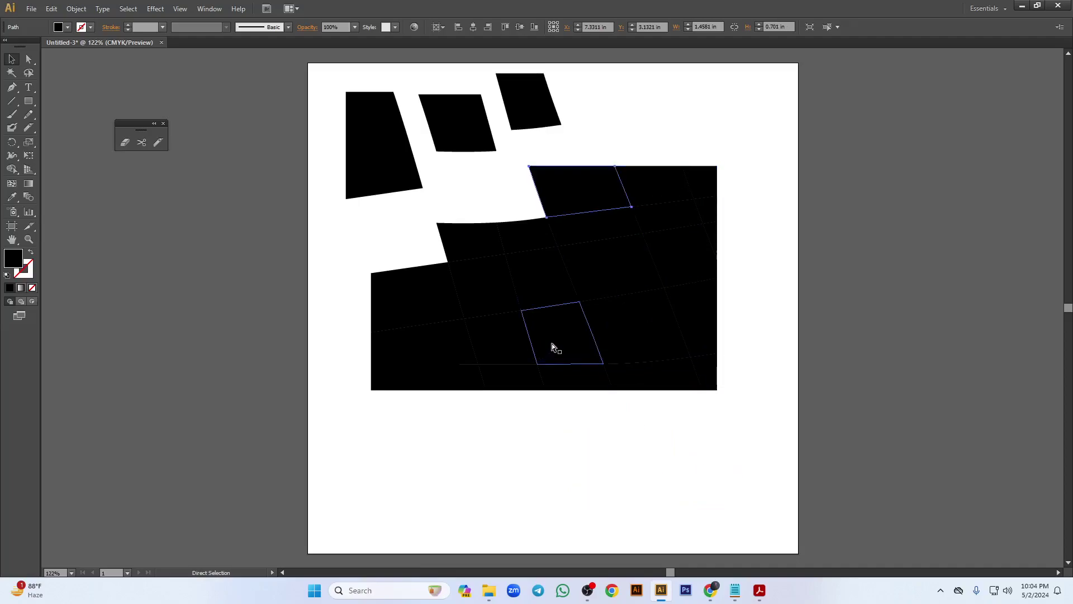
key("ctrl+z")
key("ctrl+z")
key("ctrl+z")
key("ctrl+z")
key("ctrl+z")
key("ctrl+z")
key("ctrl+z")
key("ctrl+z")
key("ctrl+z")
key("ctrl+z")
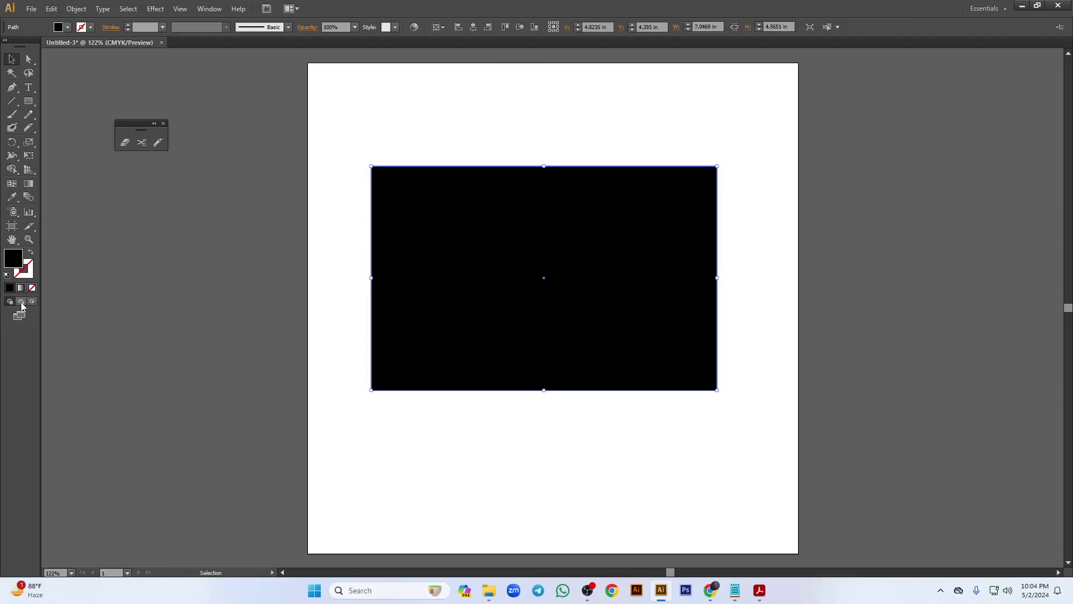
left_click(164, 123)
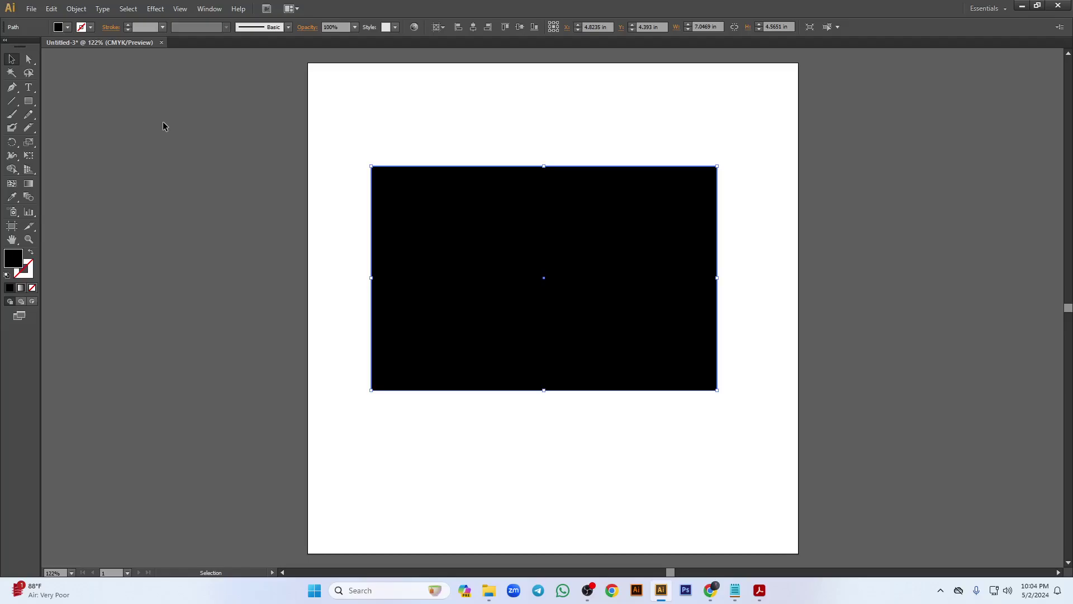
- Check the tool list in the course module PDF in Adobe Acrobat and return to Illustrator
left_click(758, 591)
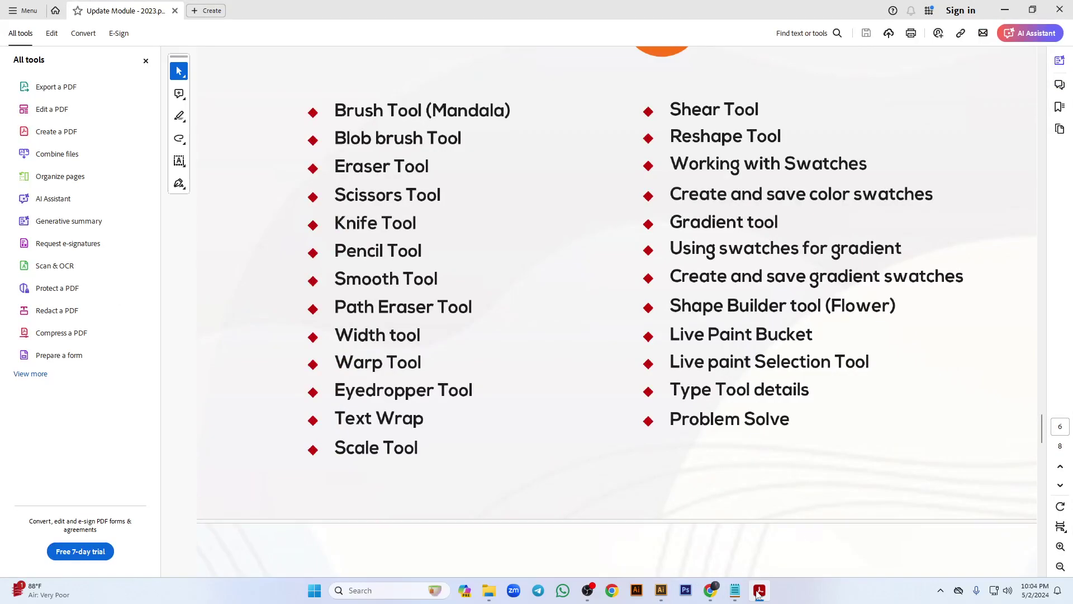
left_click(758, 592)
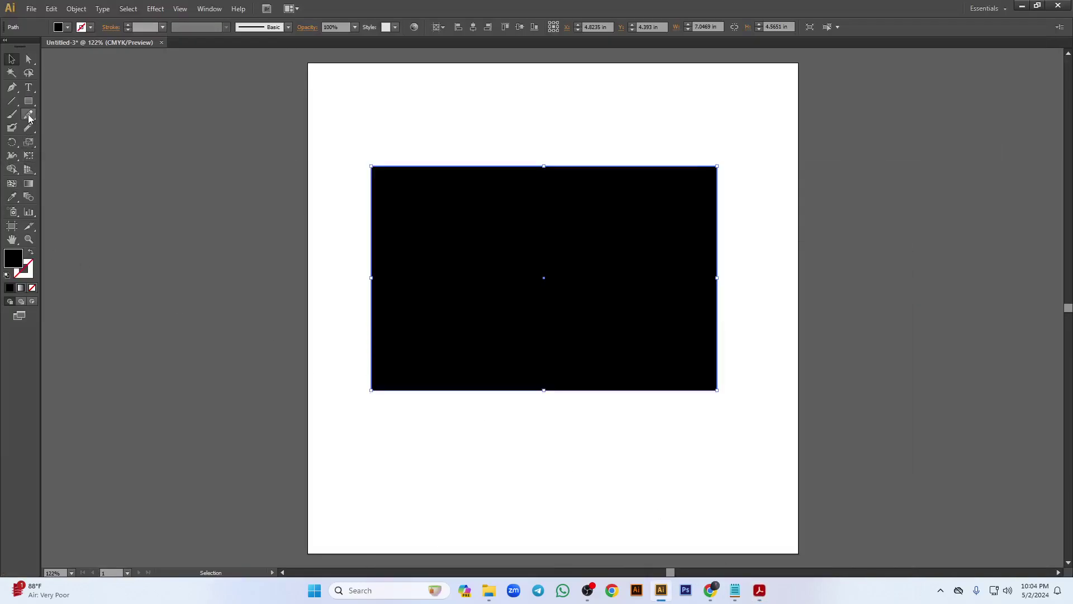
- Move the black rectangle to the artboard's lower-right side and draw several freehand curves with the Pencil tool in the upper area
left_click_drag(468, 210, 721, 323)
mouse_move(28, 114)
left_mouse_down()
mouse_move(86, 123)
mouse_move(97, 150)
mouse_move(75, 111)
left_mouse_up()
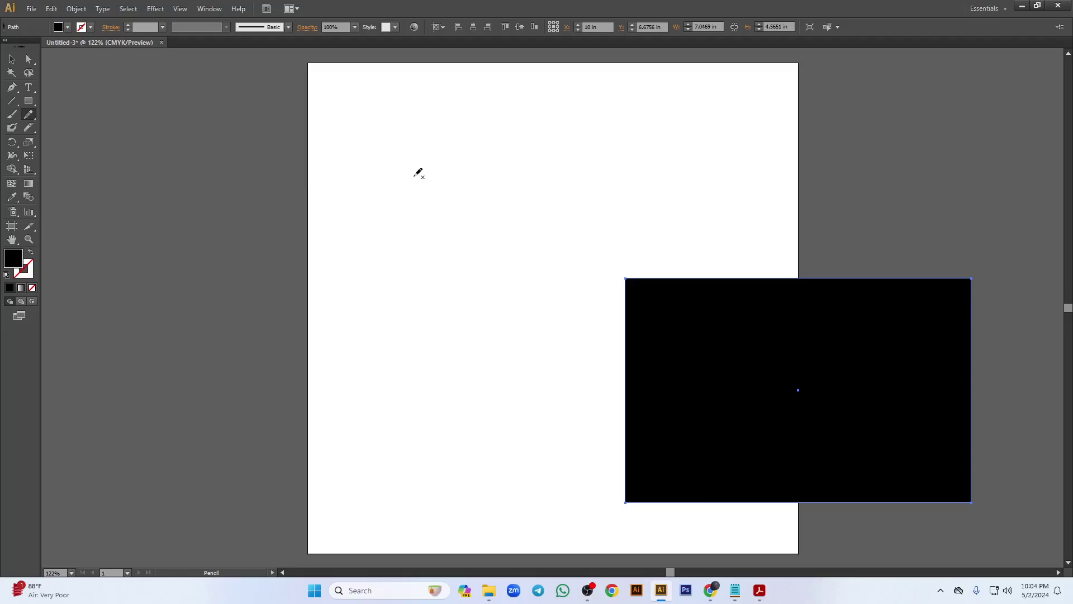
mouse_move(382, 149)
left_mouse_down()
mouse_move(366, 173)
mouse_move(427, 185)
mouse_move(396, 233)
left_mouse_up()
left_click_drag(476, 184, 409, 122)
left_click(127, 26)
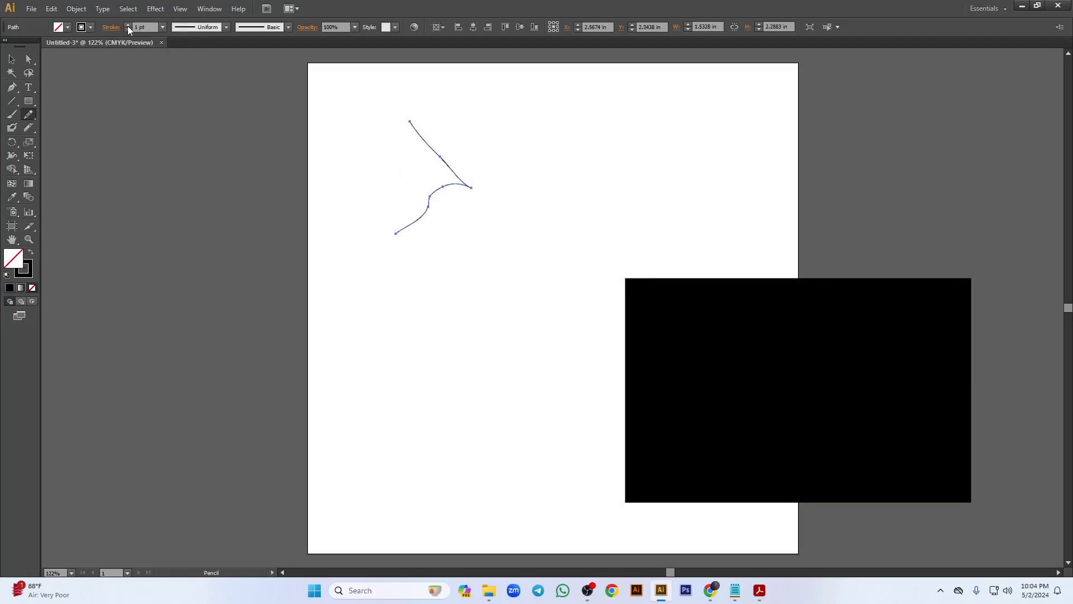
left_click_drag(491, 145, 491, 149)
mouse_move(494, 107)
left_mouse_down()
mouse_move(460, 235)
mouse_move(532, 136)
mouse_move(613, 188)
left_mouse_up()
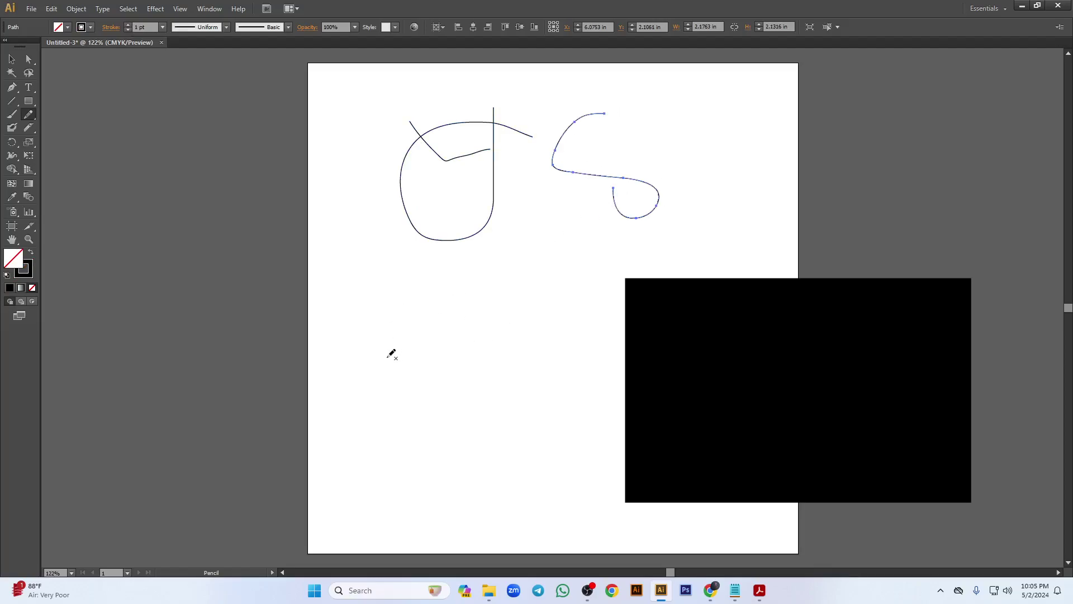
- Draw a long and a short Pencil stroke in the artboard's lower half, and clear the long one
mouse_move(388, 357)
left_mouse_down()
mouse_move(429, 328)
mouse_move(526, 344)
mouse_move(397, 358)
mouse_move(449, 366)
mouse_move(508, 358)
mouse_move(556, 328)
mouse_move(572, 368)
left_mouse_up()
left_click_drag(553, 328, 563, 373)
left_click(12, 58)
mouse_move(330, 271)
left_mouse_down()
mouse_move(502, 368)
mouse_move(550, 415)
left_mouse_up()
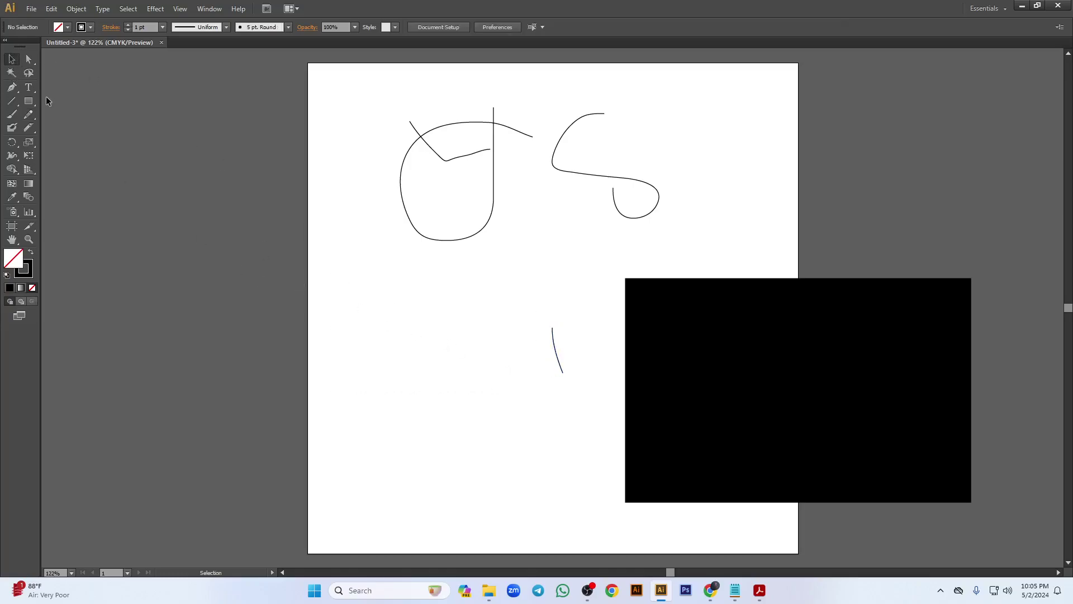
- Draw a looped Pencil path at the artboard's middle left, continue its open end into a hook, and add a small arc across the loop
left_click(29, 114)
left_click_drag(360, 303, 487, 303)
mouse_move(345, 343)
left_mouse_down()
mouse_move(391, 353)
mouse_move(480, 288)
left_mouse_up()
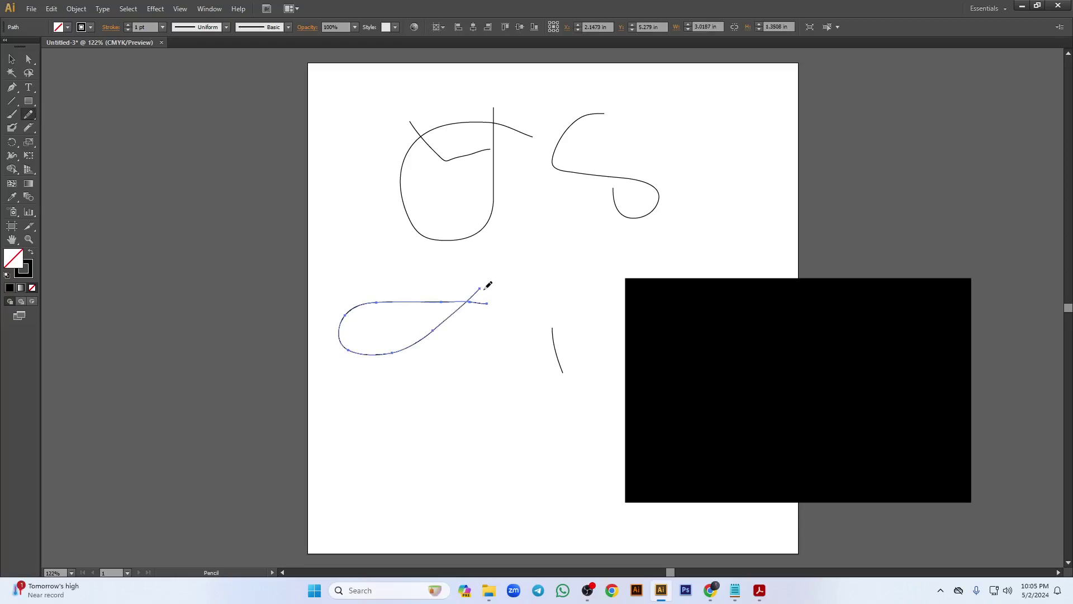
mouse_move(496, 289)
left_mouse_down()
mouse_move(478, 323)
mouse_move(488, 306)
left_mouse_up()
mouse_move(342, 316)
left_mouse_down()
mouse_move(379, 328)
mouse_move(384, 369)
left_mouse_up()
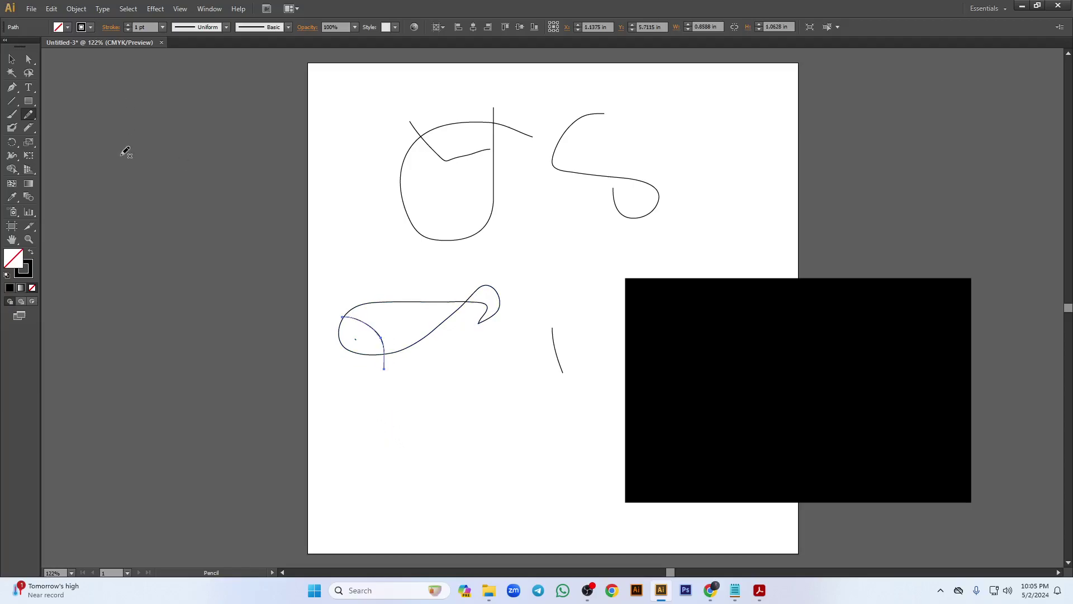
- Select all the Pencil curves on the artboard and delete them, keeping the black rectangle
left_click(12, 59)
left_click_drag(366, 109, 568, 394)
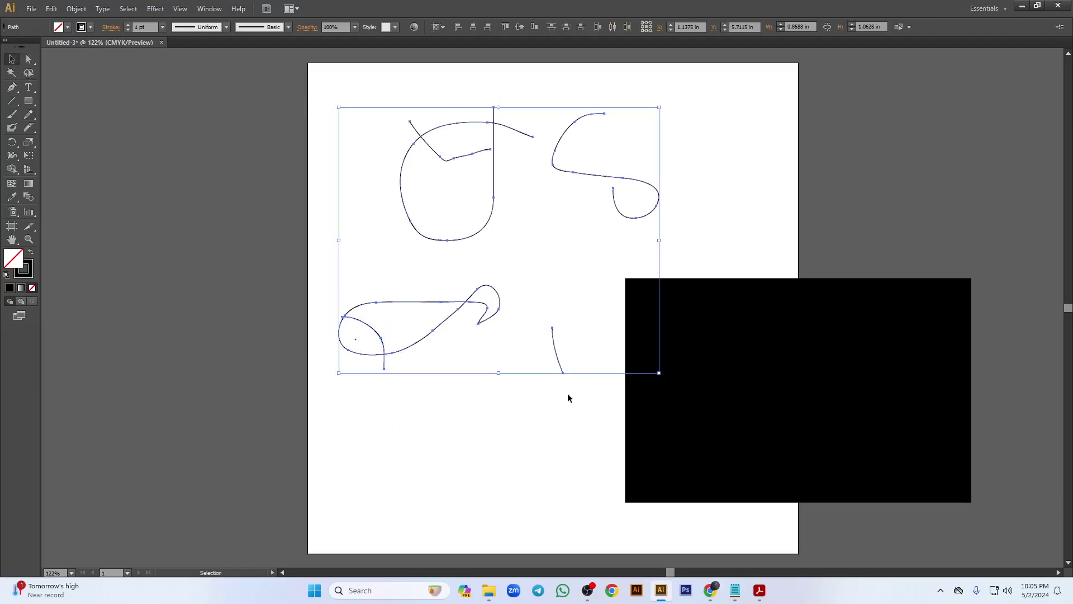
key("Delete")
- Draw a wide zigzag path with the Pencil tool across the upper artboard and a second wavy path below it
left_click(29, 114)
mouse_move(328, 163)
left_mouse_down()
mouse_move(357, 203)
mouse_move(490, 175)
mouse_move(616, 164)
left_mouse_up()
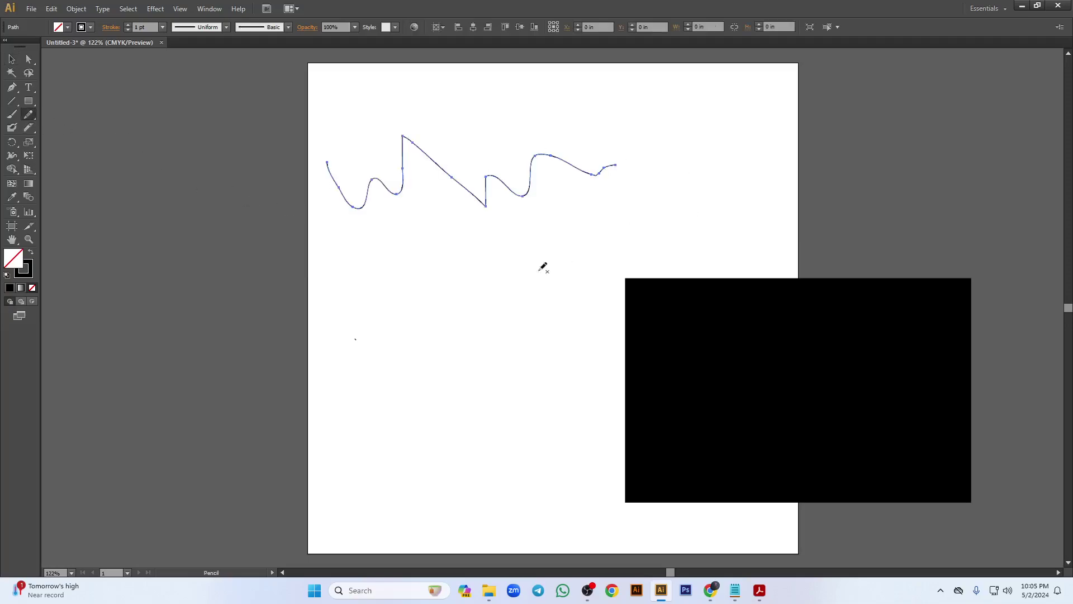
left_click_drag(431, 275, 640, 198)
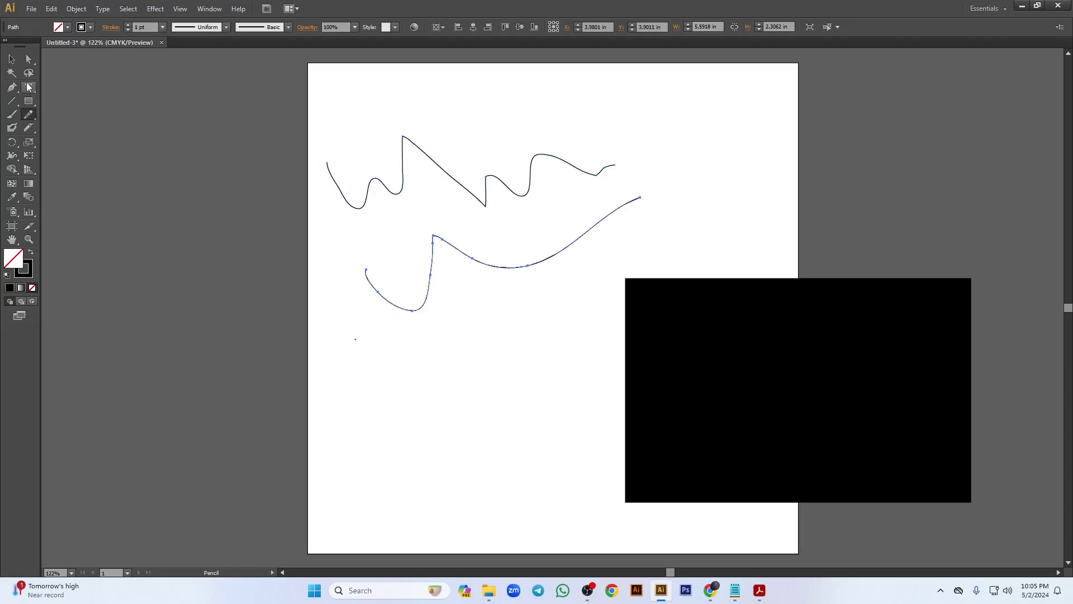
- Set the zigzag path's stroke weight to 16 pt and delete the thin wavy path below it
left_click(12, 59)
left_click_drag(384, 108, 431, 184)
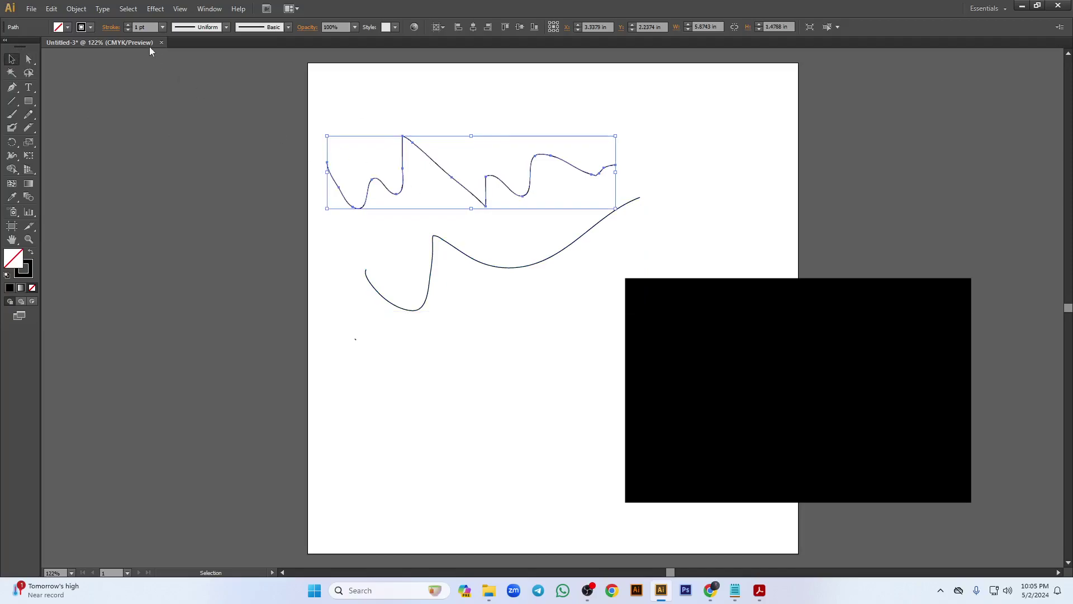
left_click(127, 25)
left_click(128, 24)
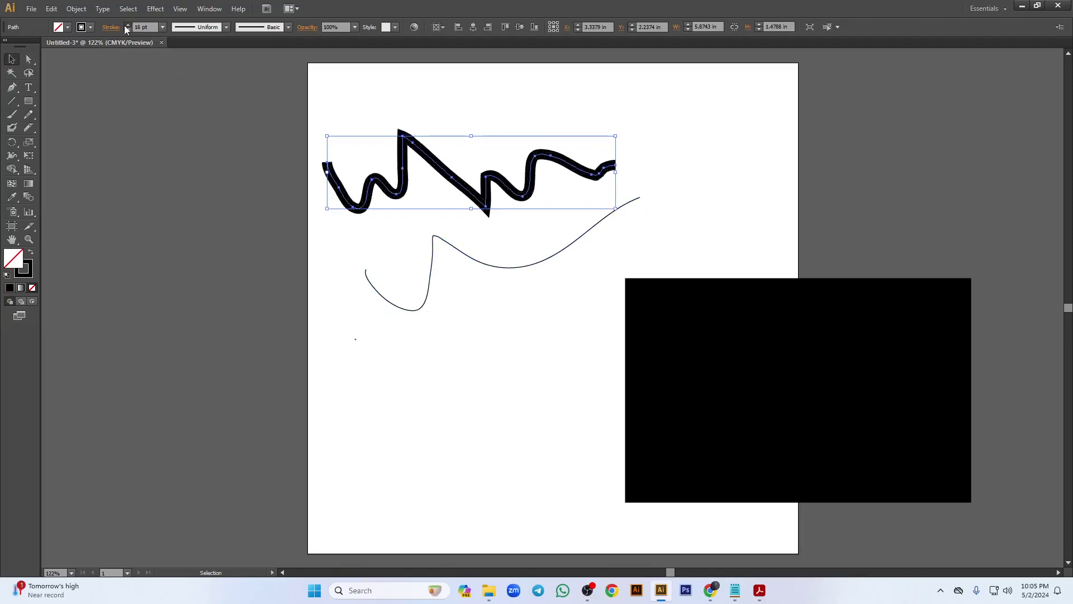
left_click_drag(474, 324, 395, 281)
key("Delete")
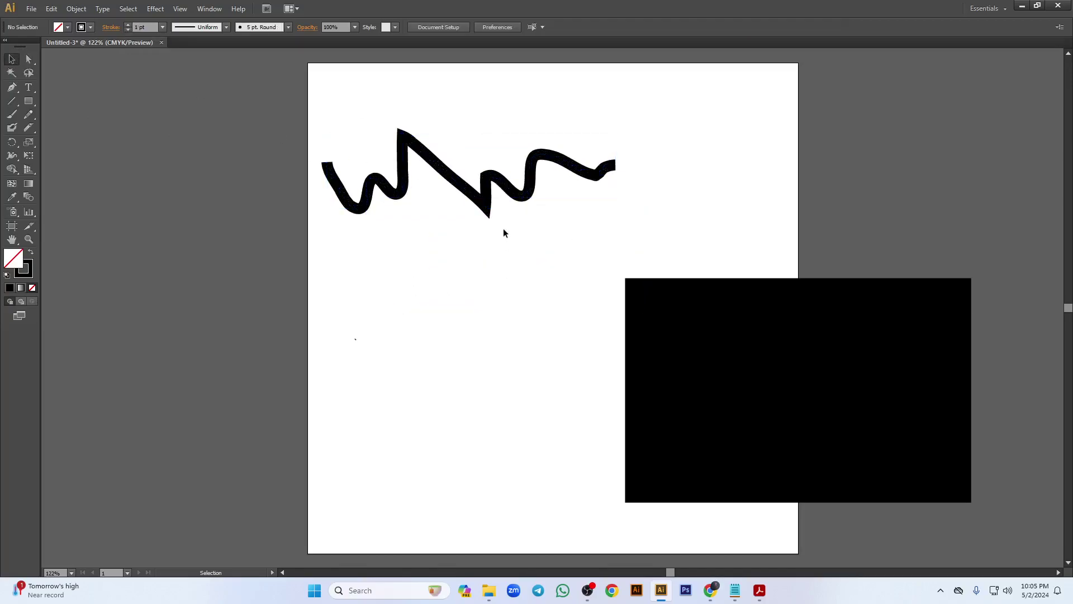
- Round off the sharp highest peak of the thick zigzag path with the Smooth tool
scroll(406, 161, "up", 3)
scroll(363, 237, "up", 3)
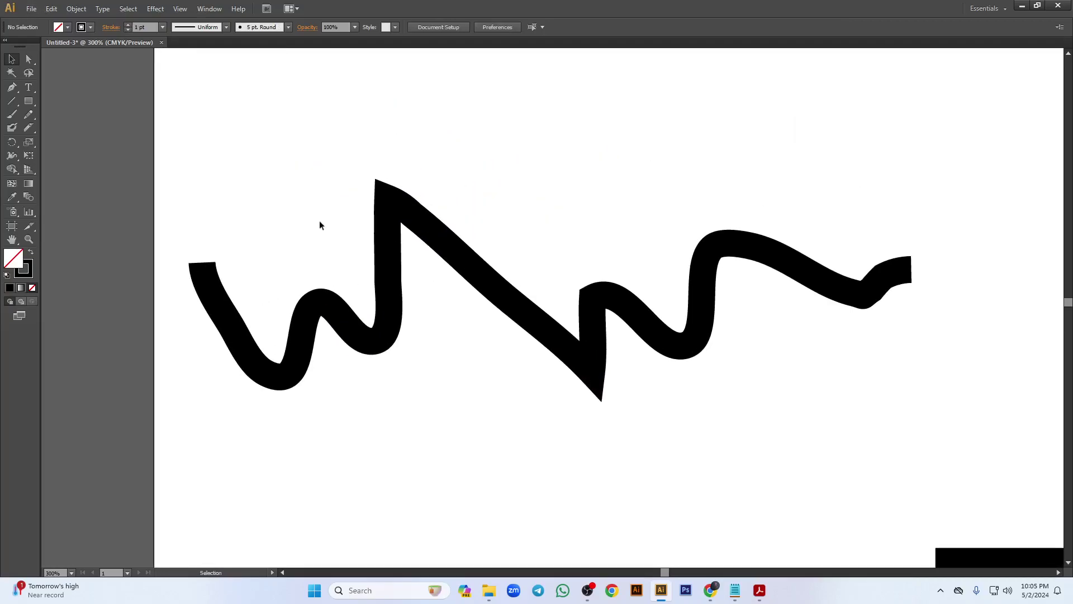
left_click(31, 114)
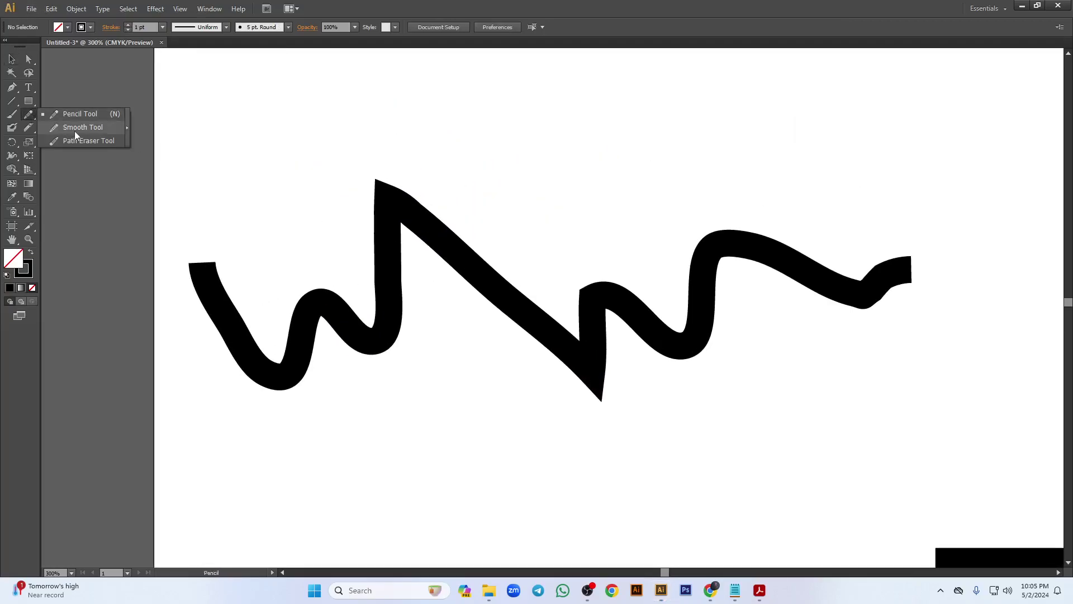
left_click(79, 128)
key("v")
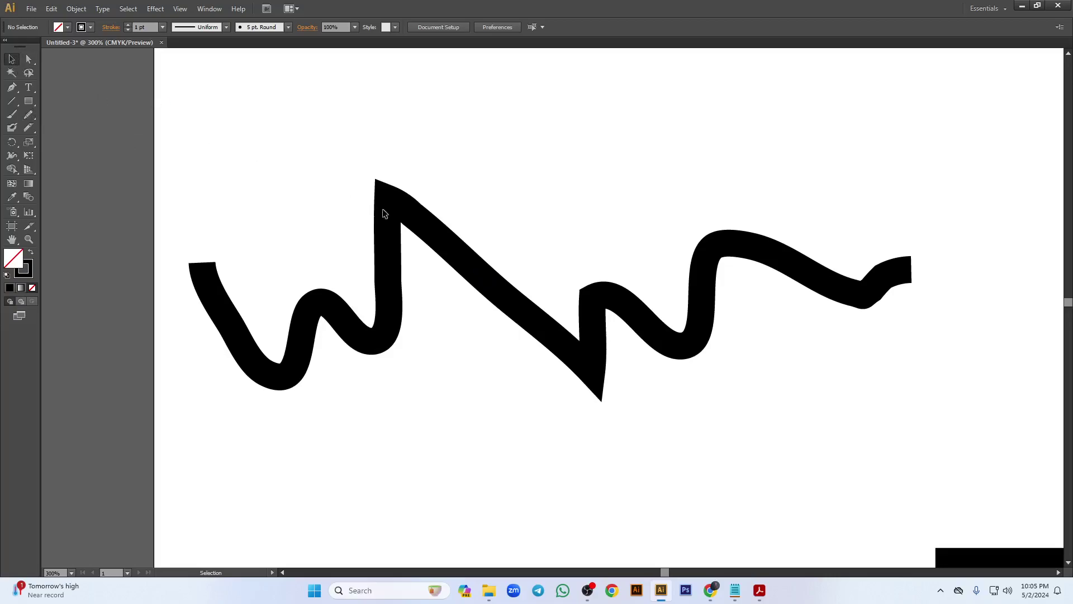
left_click(380, 209)
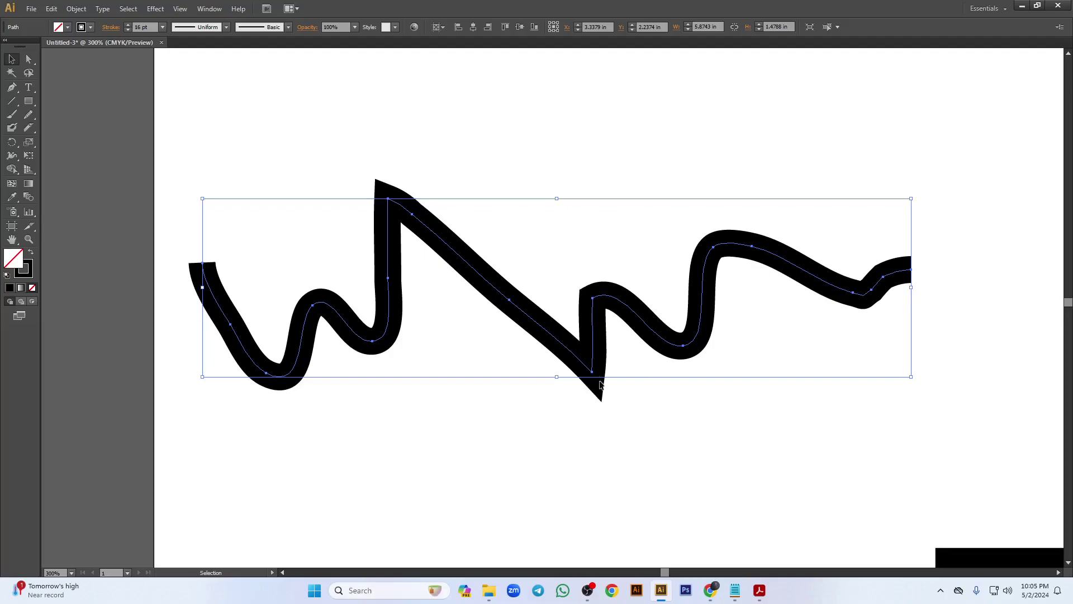
left_click_drag(29, 114, 61, 128)
left_click_drag(390, 209, 423, 209)
left_click_drag(392, 235, 422, 206)
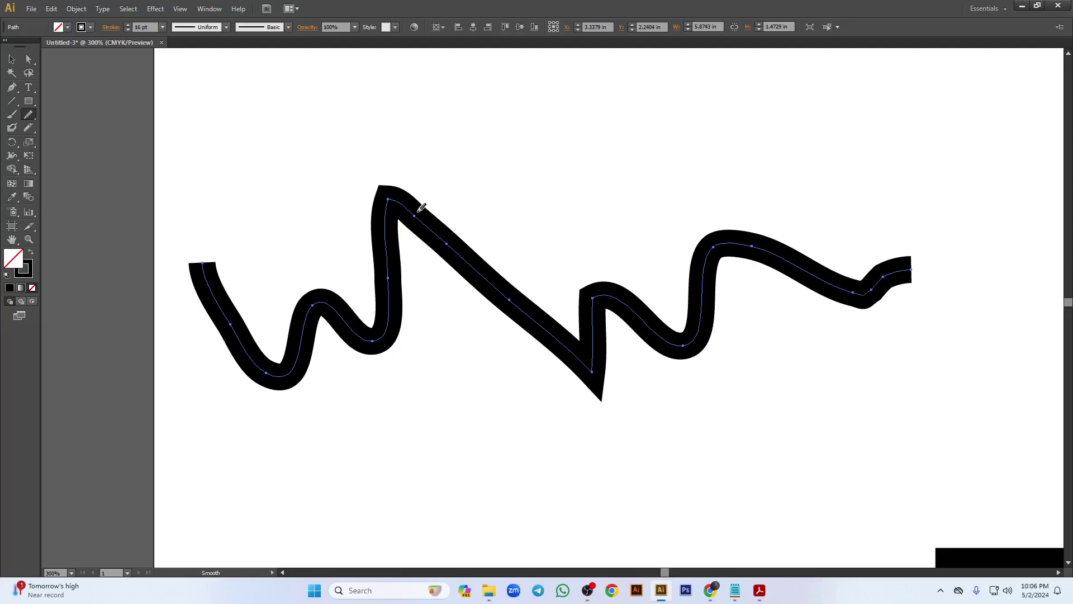
mouse_move(391, 213)
left_mouse_down()
mouse_move(396, 199)
mouse_move(412, 208)
left_mouse_up()
- Smooth the zigzag's sharp middle valley, its left descent, the corner after the valley and the bend near the right end
mouse_move(579, 355)
left_mouse_down()
mouse_move(598, 341)
mouse_move(580, 355)
mouse_move(594, 359)
mouse_move(597, 336)
mouse_move(579, 355)
mouse_move(589, 365)
mouse_move(598, 339)
mouse_move(587, 366)
mouse_move(599, 348)
mouse_move(547, 345)
mouse_move(544, 327)
mouse_move(586, 360)
mouse_move(518, 309)
mouse_move(582, 366)
left_mouse_up()
mouse_move(222, 296)
left_mouse_down()
mouse_move(259, 365)
mouse_move(220, 312)
mouse_move(258, 370)
left_mouse_up()
mouse_move(206, 280)
left_mouse_down()
mouse_move(234, 336)
mouse_move(204, 269)
mouse_move(244, 354)
mouse_move(281, 381)
mouse_move(302, 338)
left_mouse_up()
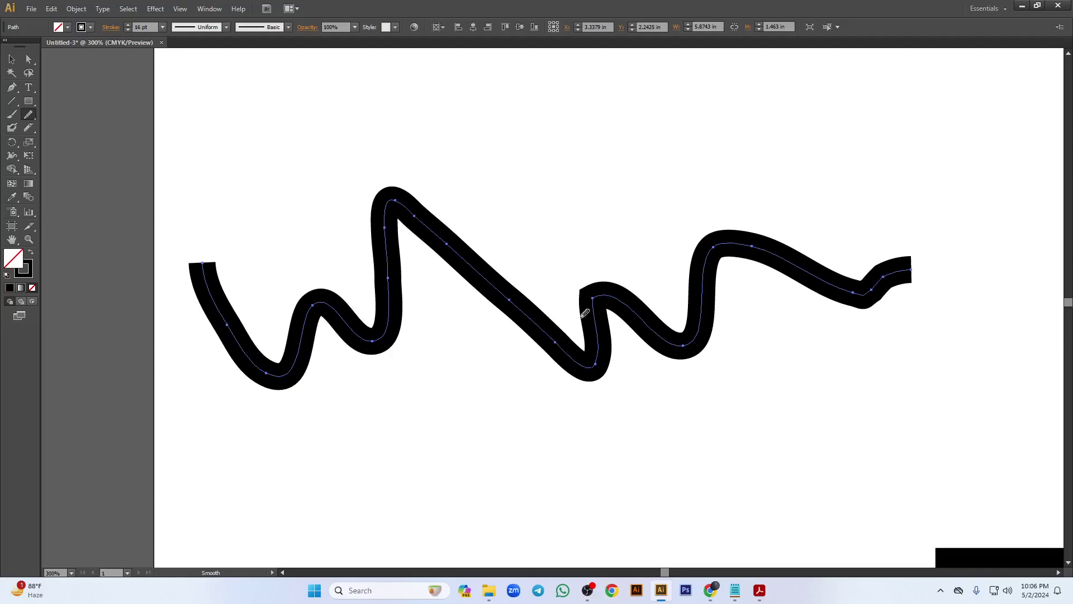
mouse_move(604, 317)
left_mouse_down()
mouse_move(599, 295)
mouse_move(627, 302)
left_mouse_up()
left_click_drag(850, 287, 896, 266)
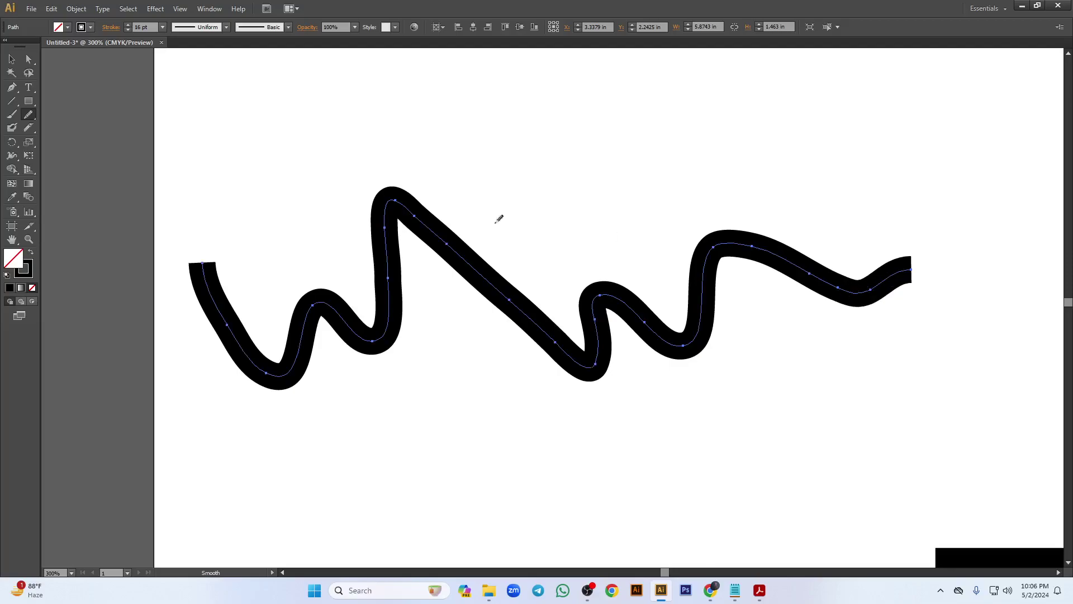
- Cut gaps with the Path Eraser tool along the zigzag's long diagonal, at its middle valley and on the right-hand rise
left_click(28, 114)
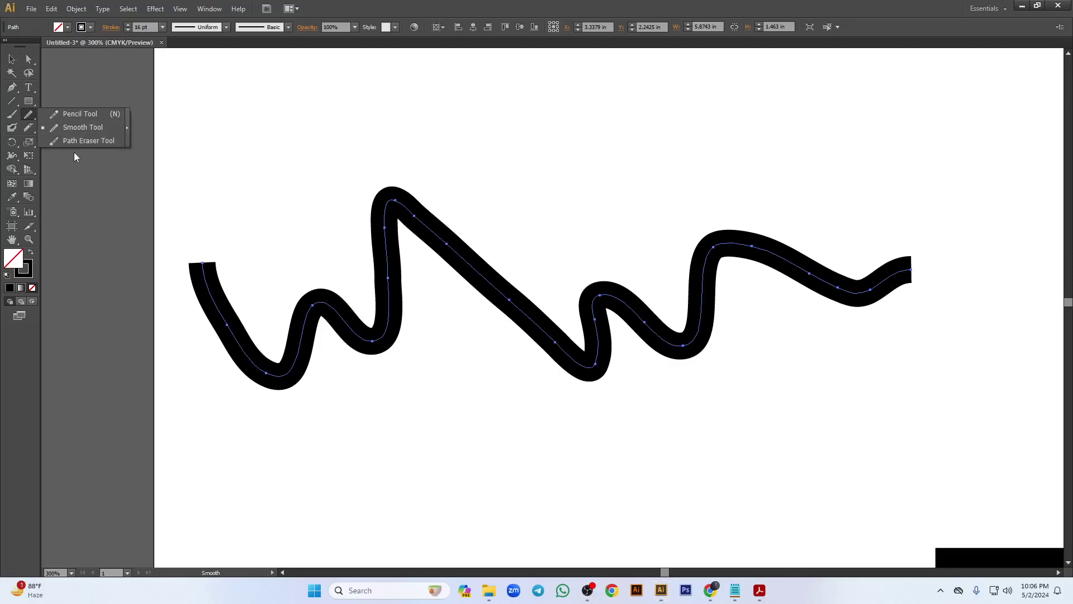
left_click(79, 139)
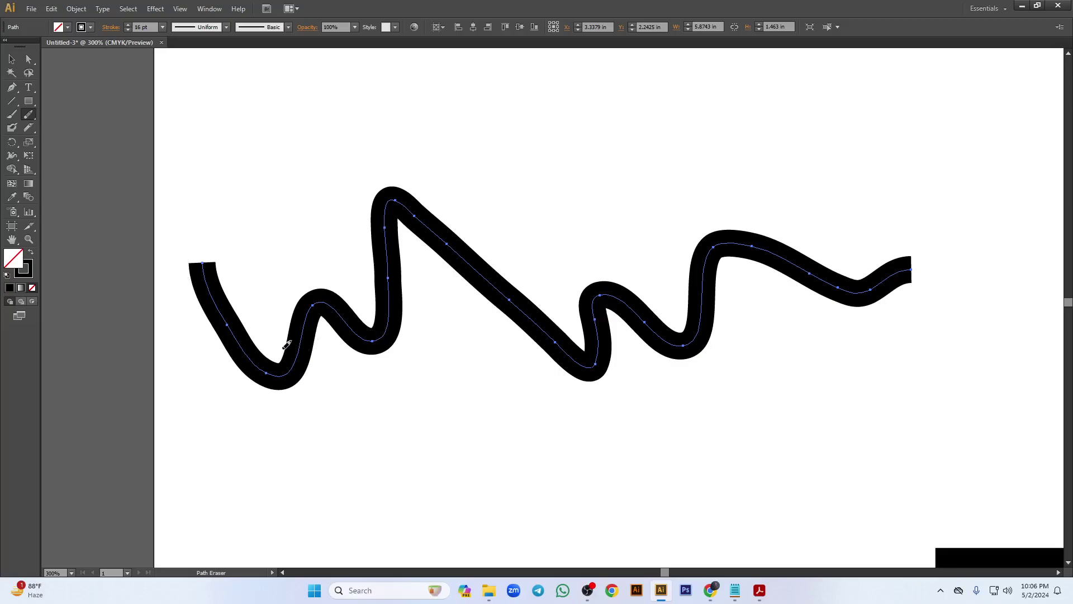
left_click_drag(480, 265, 464, 307)
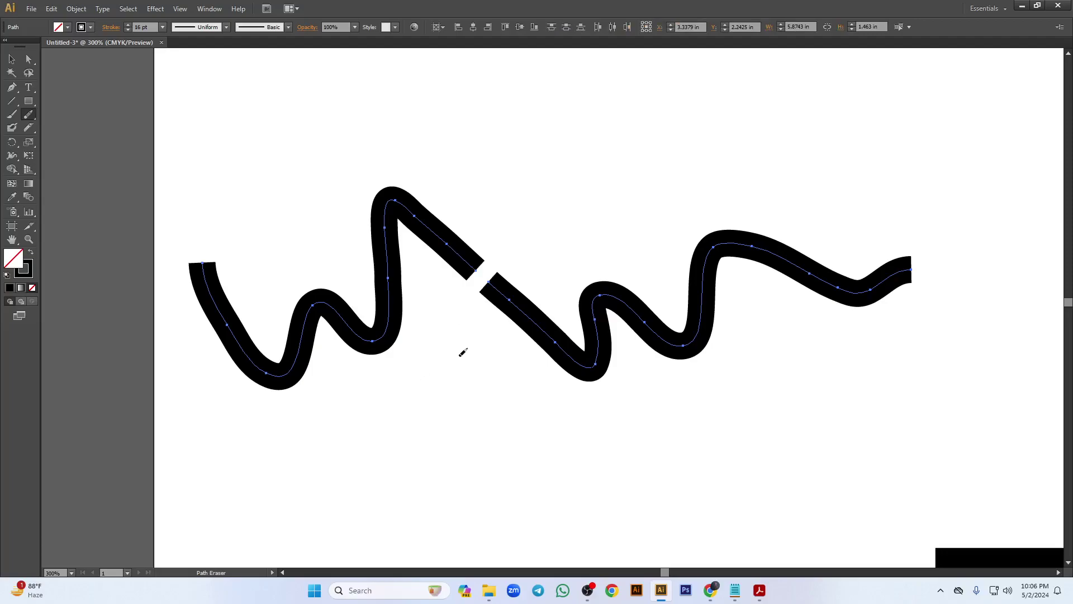
mouse_move(519, 300)
left_mouse_down()
mouse_move(498, 336)
mouse_move(498, 388)
left_mouse_up()
left_click_drag(622, 298, 634, 430)
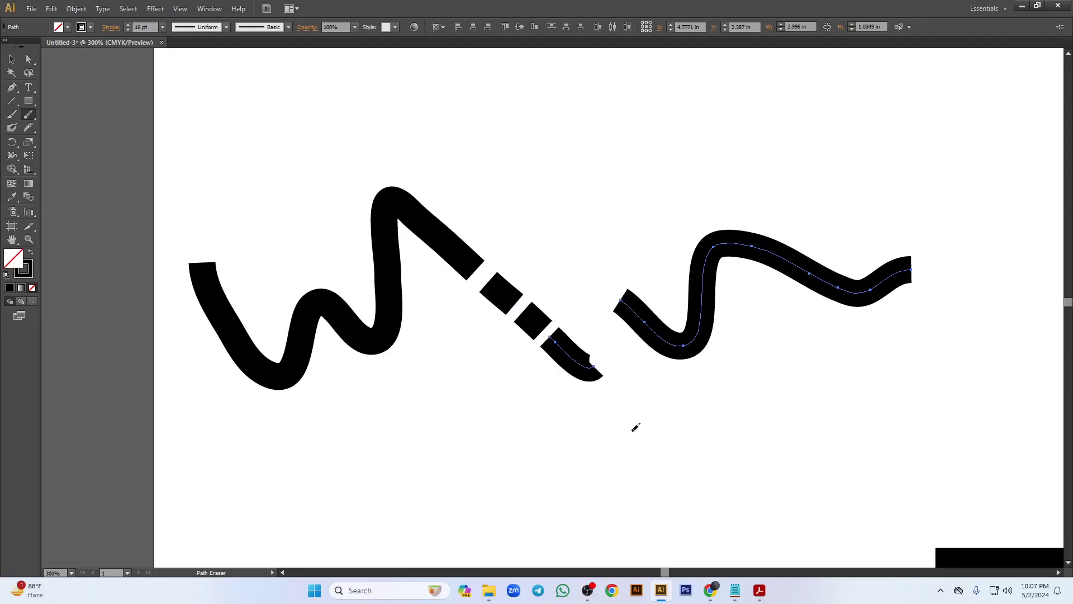
left_click_drag(704, 301, 727, 235)
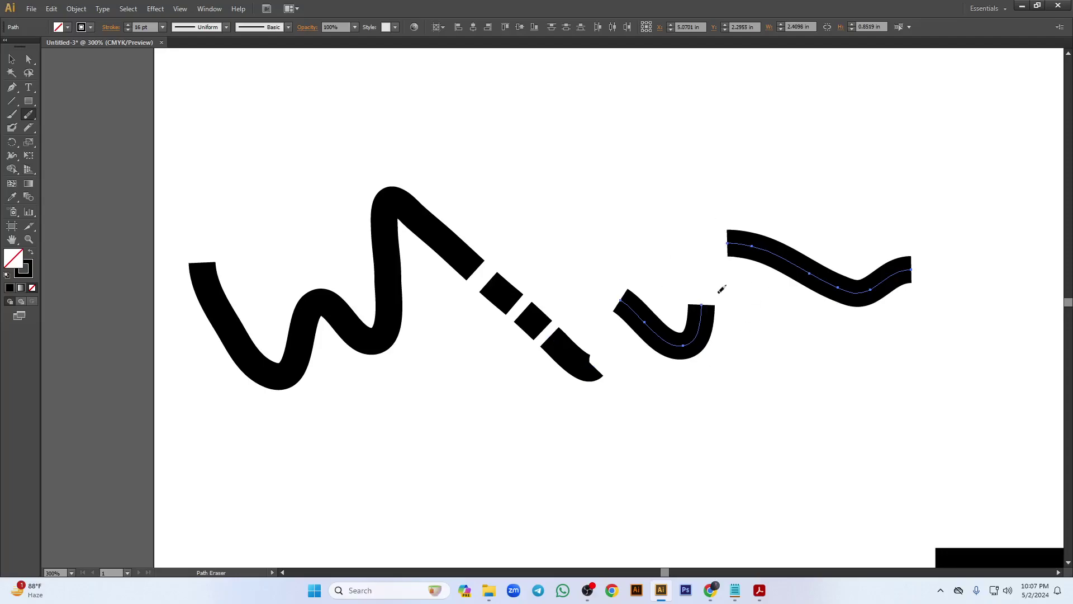
- Restore the Pencil tool in its tool group, then select and delete all remaining pieces of the zigzag path
left_click_drag(28, 114, 59, 115)
left_click(11, 59)
left_click_drag(209, 148, 984, 415)
key("Delete")
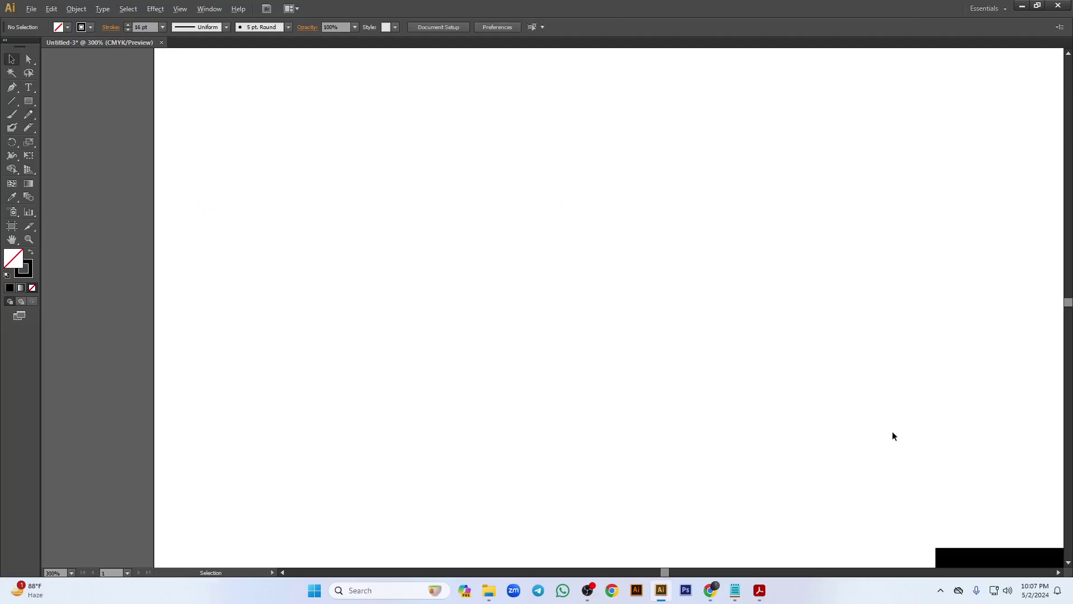
- Check the tool list in the course module PDF in Adobe Acrobat, return to Illustrator and detach the Width tool group
left_click(760, 590)
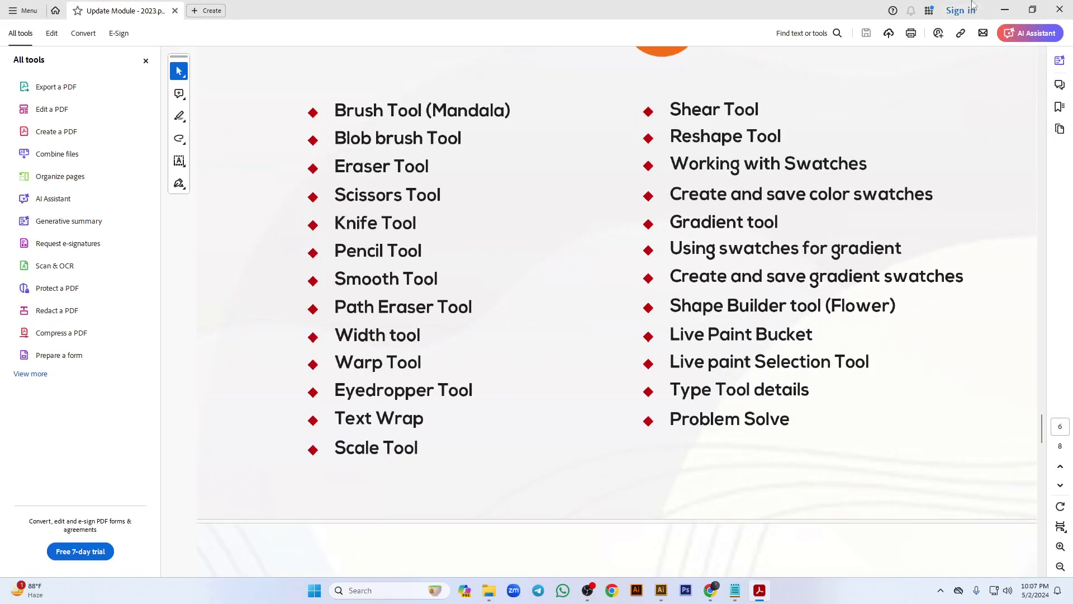
left_click(1004, 10)
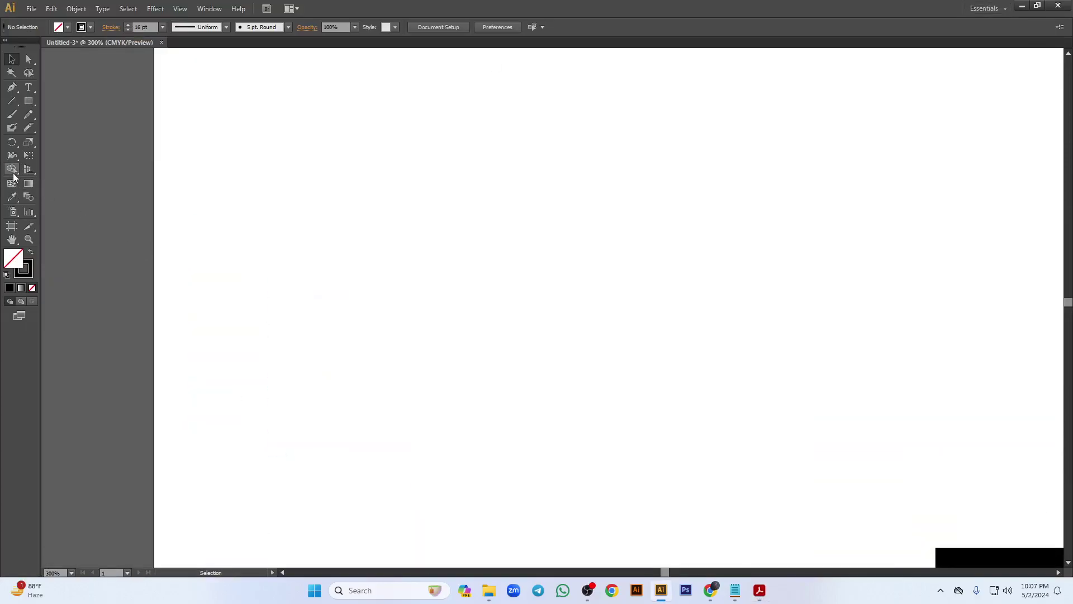
left_click_drag(12, 155, 126, 79)
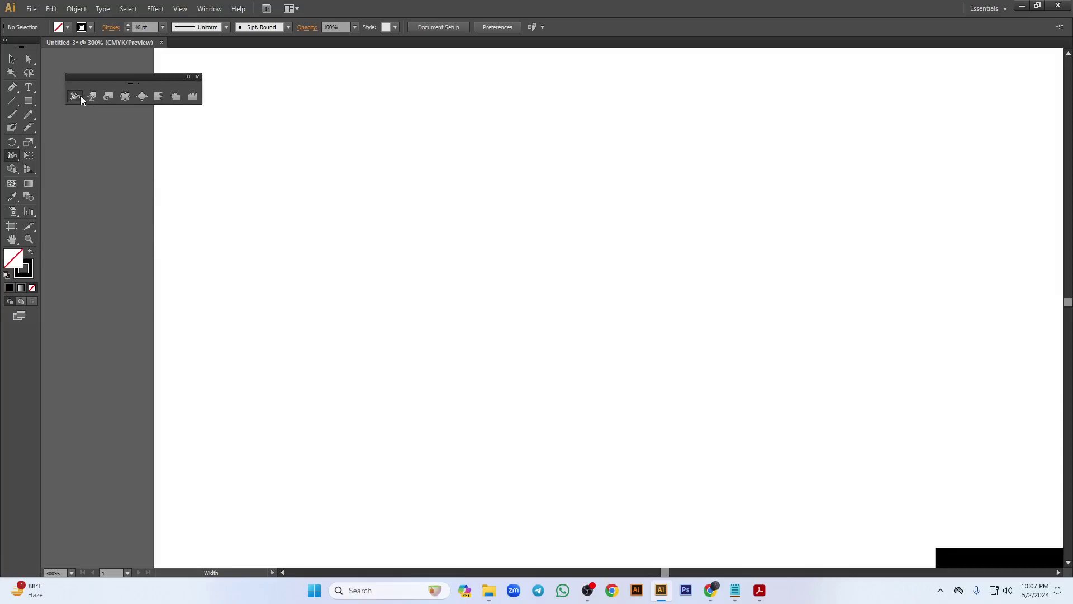
- Draw a vertical line about 2.2 in long with the Line Segment tool and set its stroke weight to 0.5 pt
left_click(12, 101)
left_click_drag(463, 148, 498, 414)
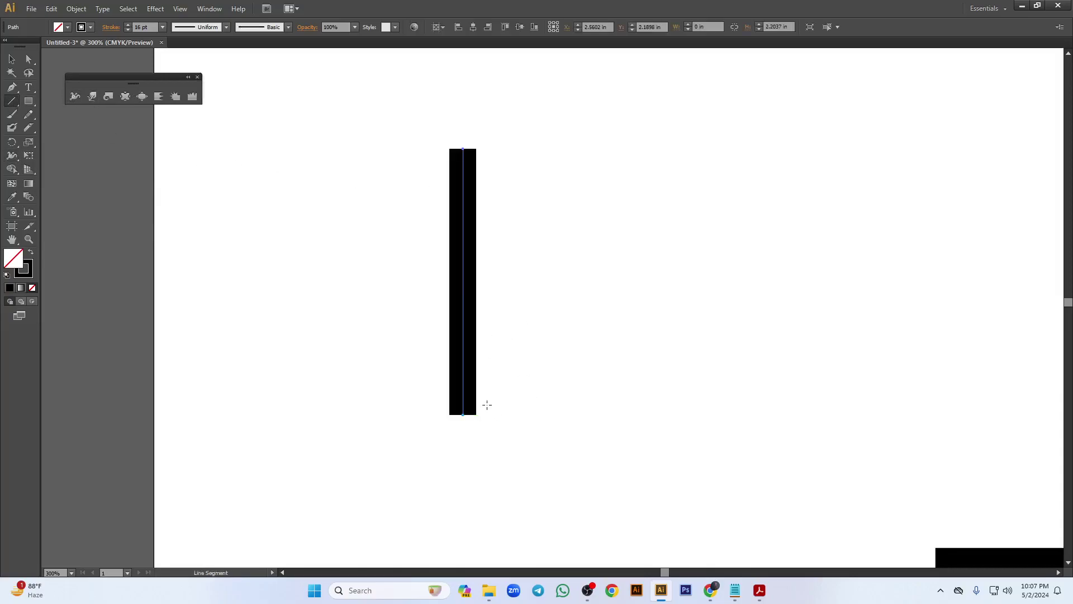
left_click(128, 29)
left_click(129, 29)
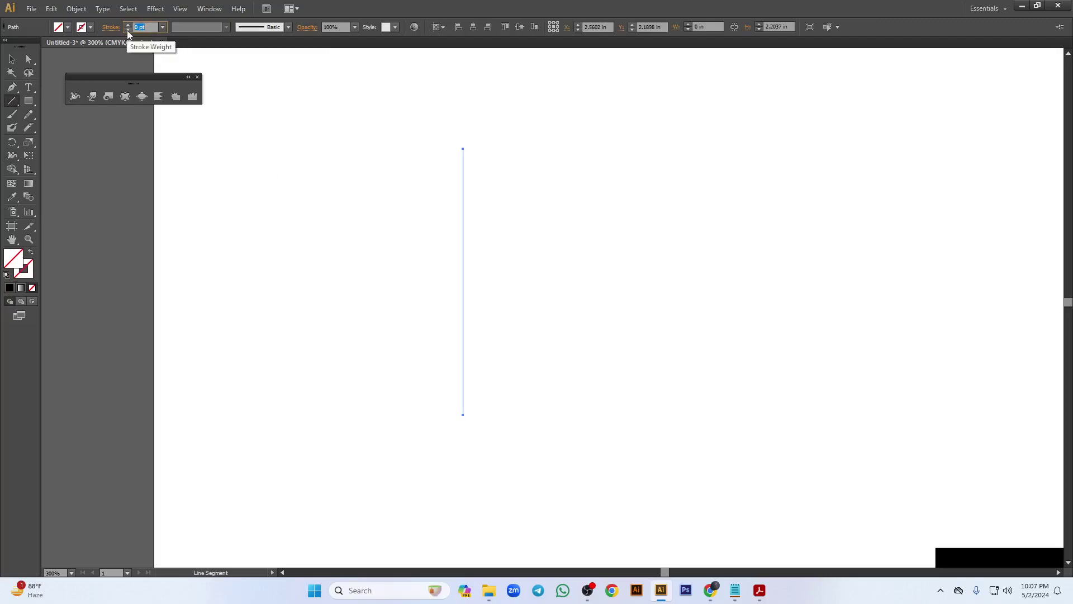
type("0.5")
key("Return")
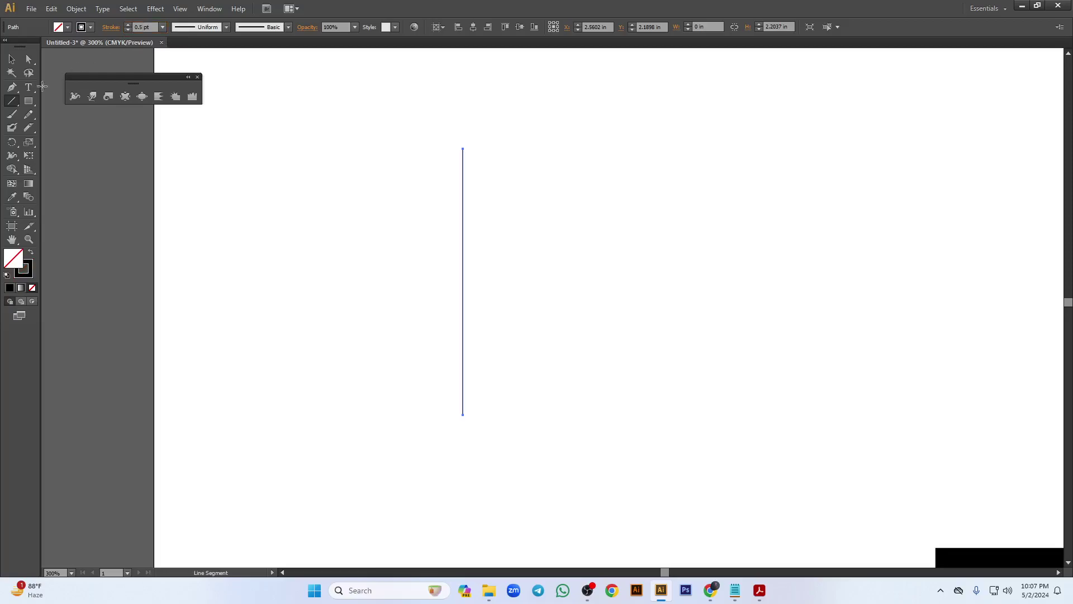
left_click(12, 59)
left_click(561, 221)
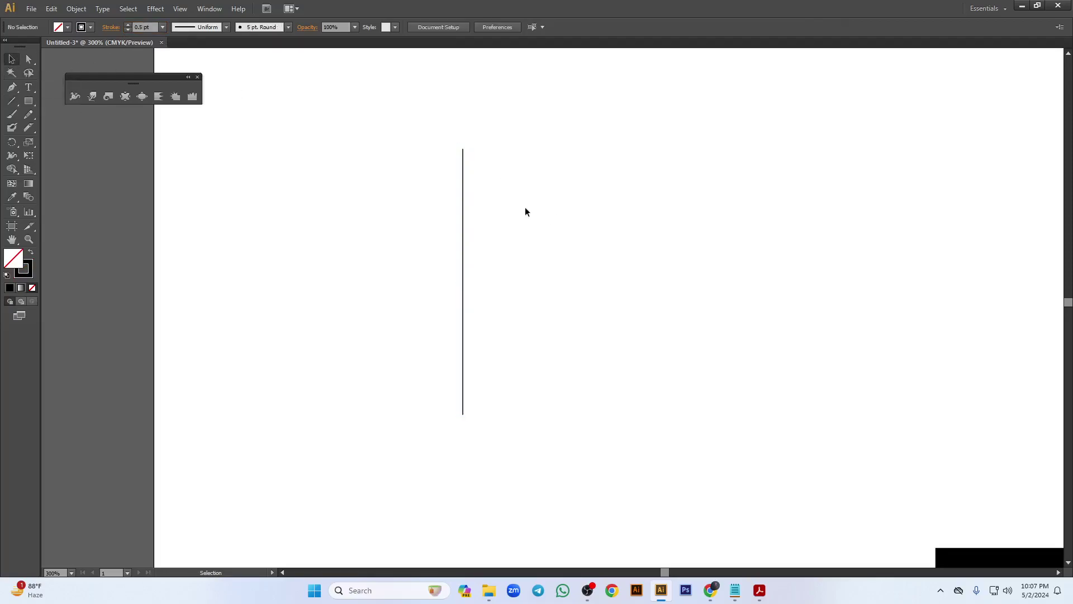
- Shape the vertical line with the Width tool into tapered bulges on its upper and lower parts and a small one near the top end
left_click(463, 191)
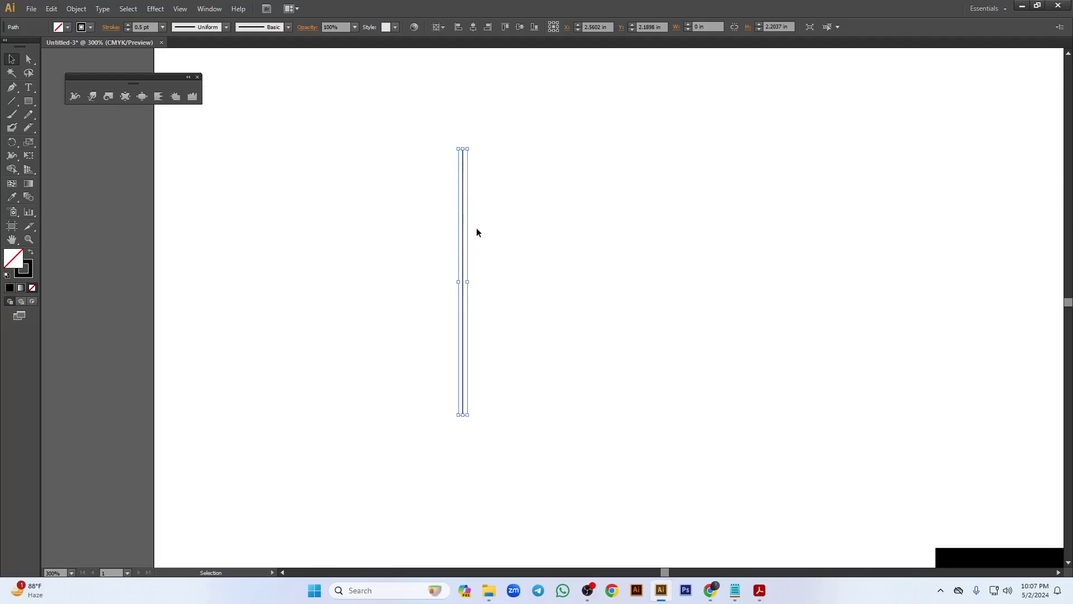
left_click(74, 97)
left_click_drag(463, 206, 520, 339)
left_click_drag(468, 304, 477, 360)
left_click_drag(476, 182, 464, 182)
left_click_drag(482, 226, 479, 237)
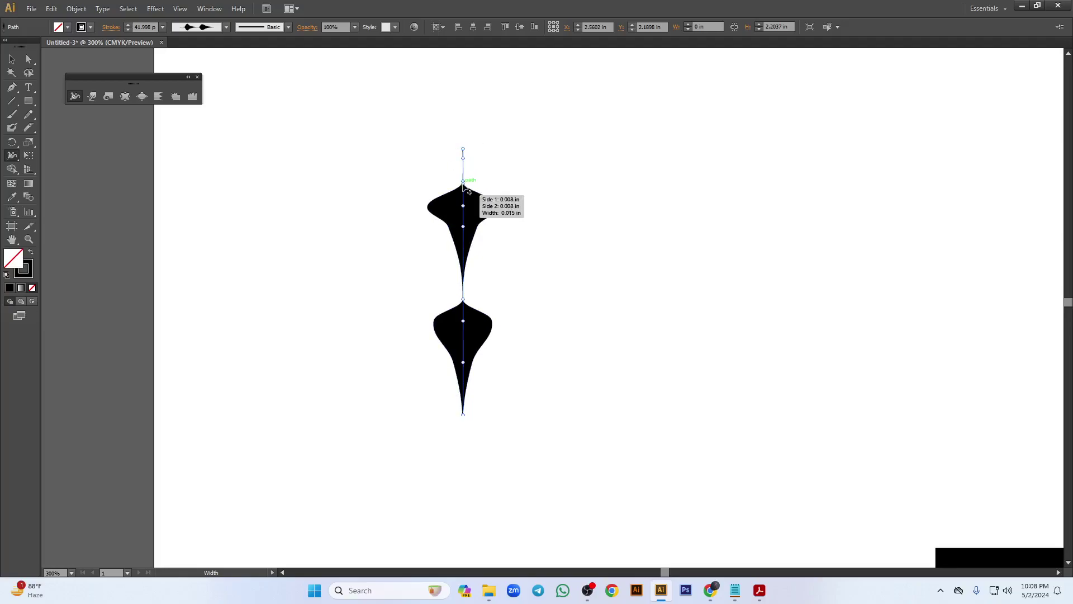
left_click_drag(463, 175, 443, 173)
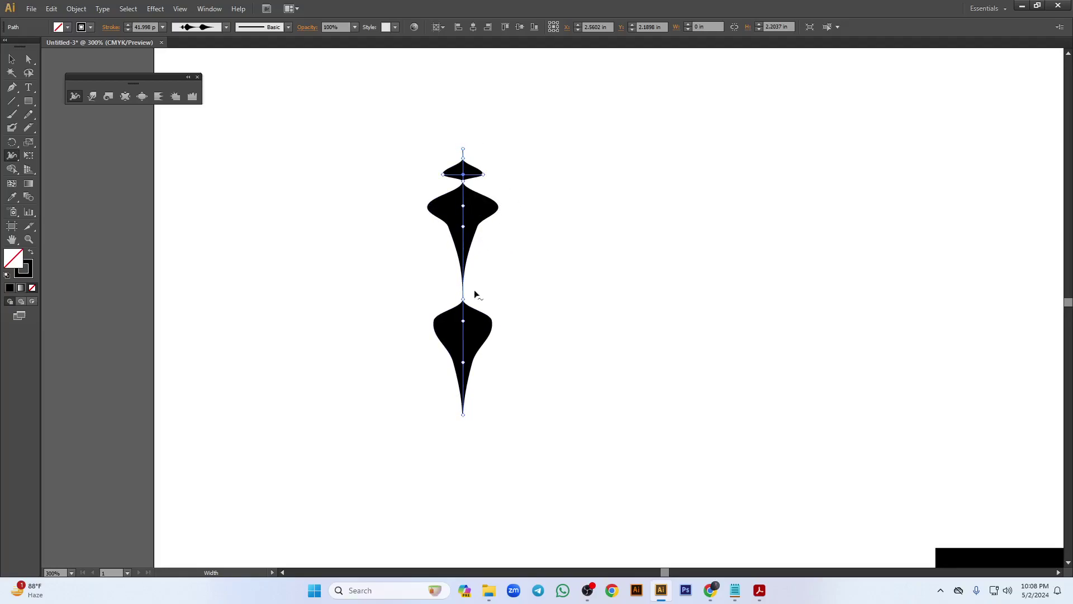
- Add more flared bulges with the Width tool to the middle, lower and upper parts of the vertical line
left_click_drag(464, 289, 488, 298)
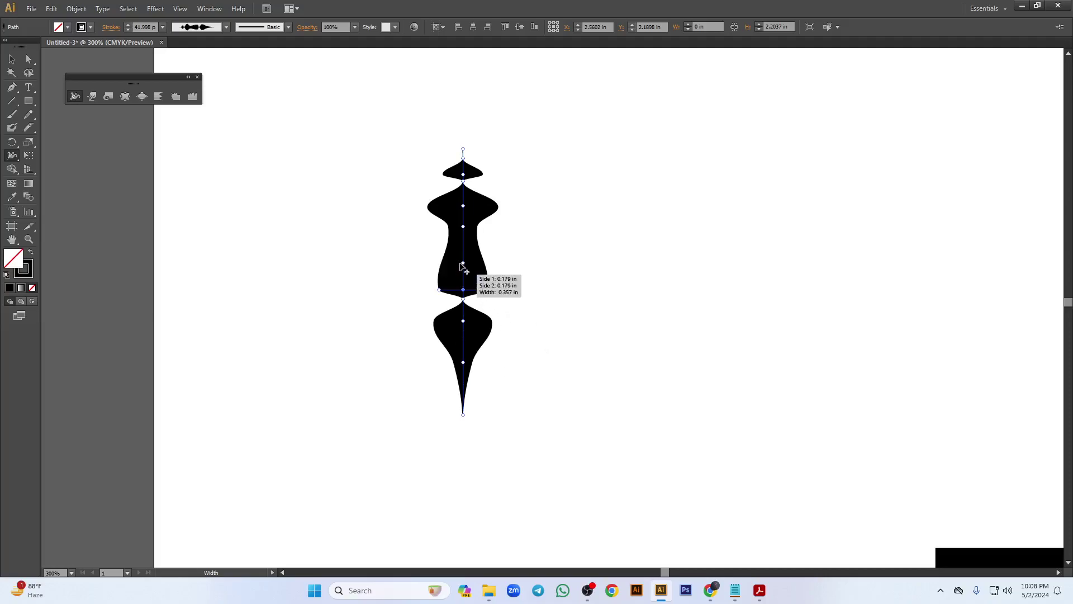
left_click_drag(458, 266, 448, 263)
left_click_drag(456, 348, 492, 398)
left_click_drag(460, 200, 430, 286)
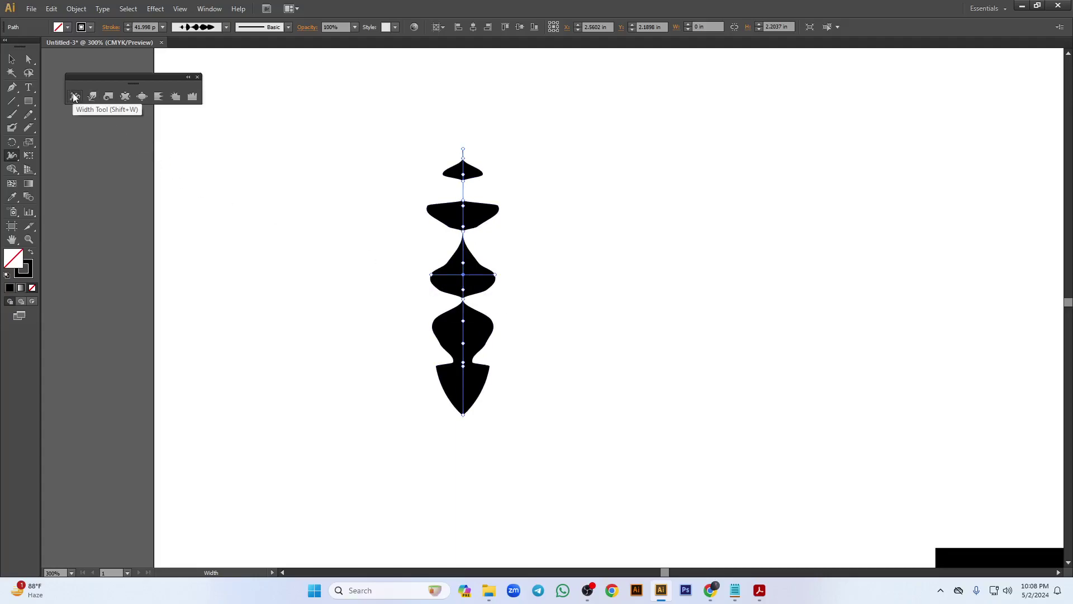
- Draw a rectangle about 3.03 by 1.77 in beside the shaped line, with no stroke and a black fill
left_click(29, 100)
mouse_move(528, 144)
left_mouse_down()
mouse_move(700, 267)
mouse_move(894, 357)
left_mouse_up()
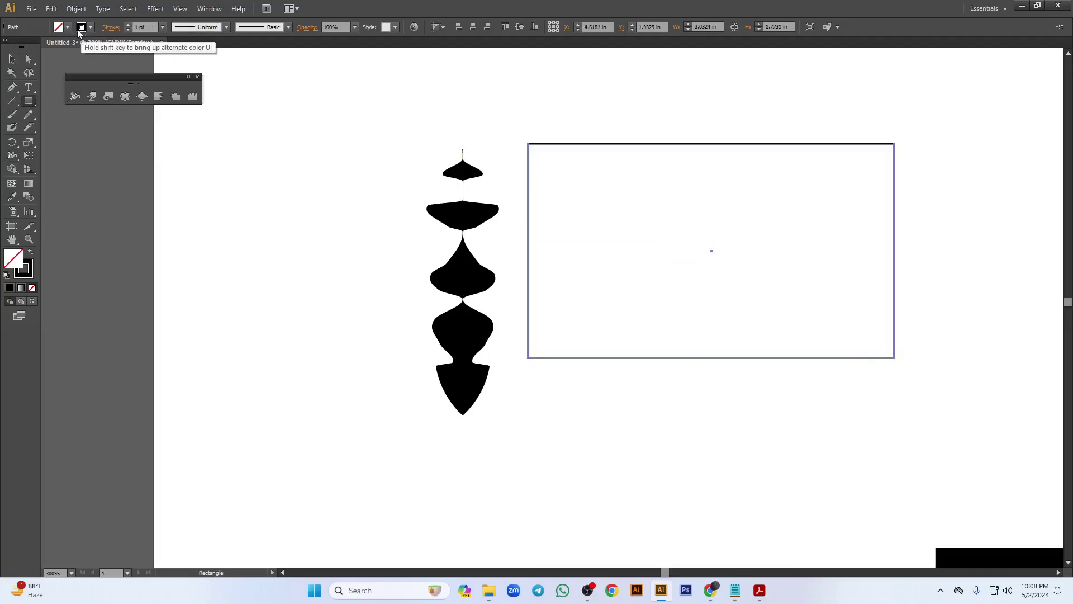
left_click(92, 28)
left_click(7, 46)
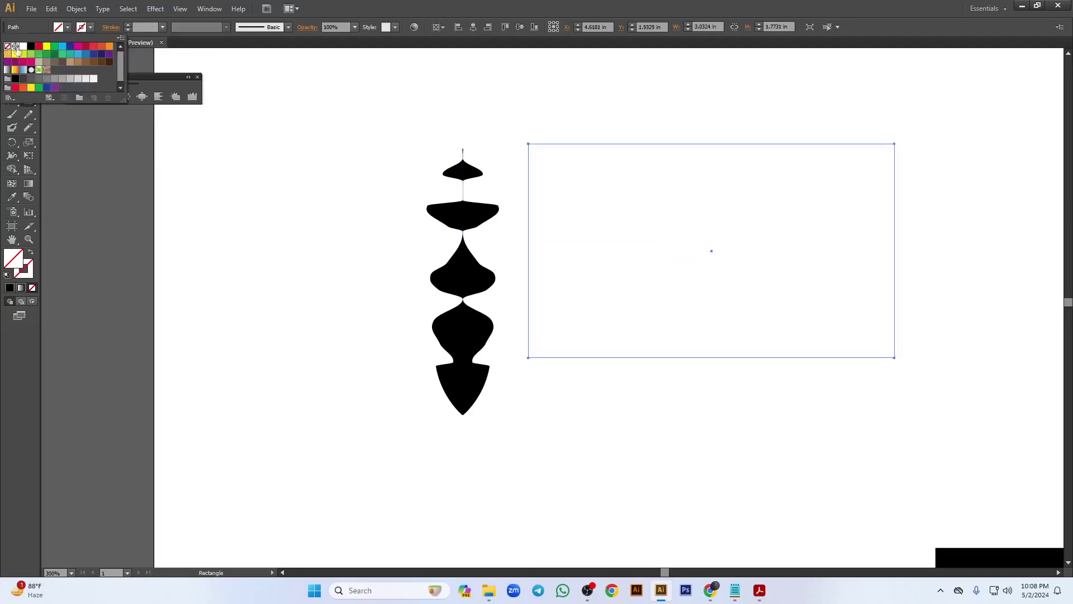
left_click(67, 28)
left_click(32, 46)
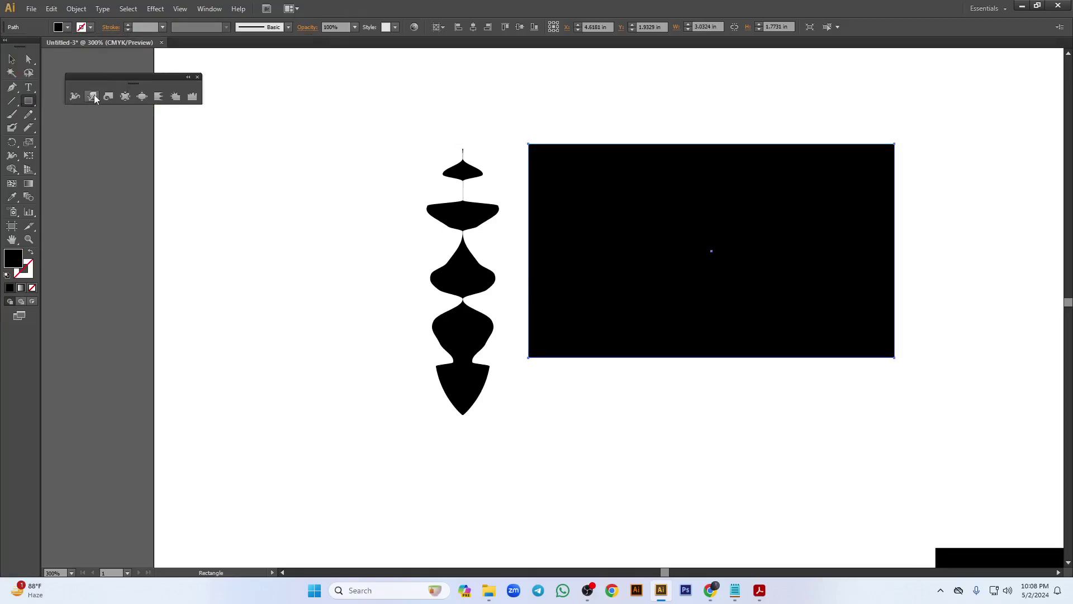
- Distort the black rectangle's edges with the Warp tool into an irregular wavy blob
left_click(93, 96)
mouse_move(663, 204)
left_mouse_down()
mouse_move(805, 197)
mouse_move(812, 187)
mouse_move(908, 204)
mouse_move(955, 276)
mouse_move(882, 292)
mouse_move(881, 284)
left_mouse_up()
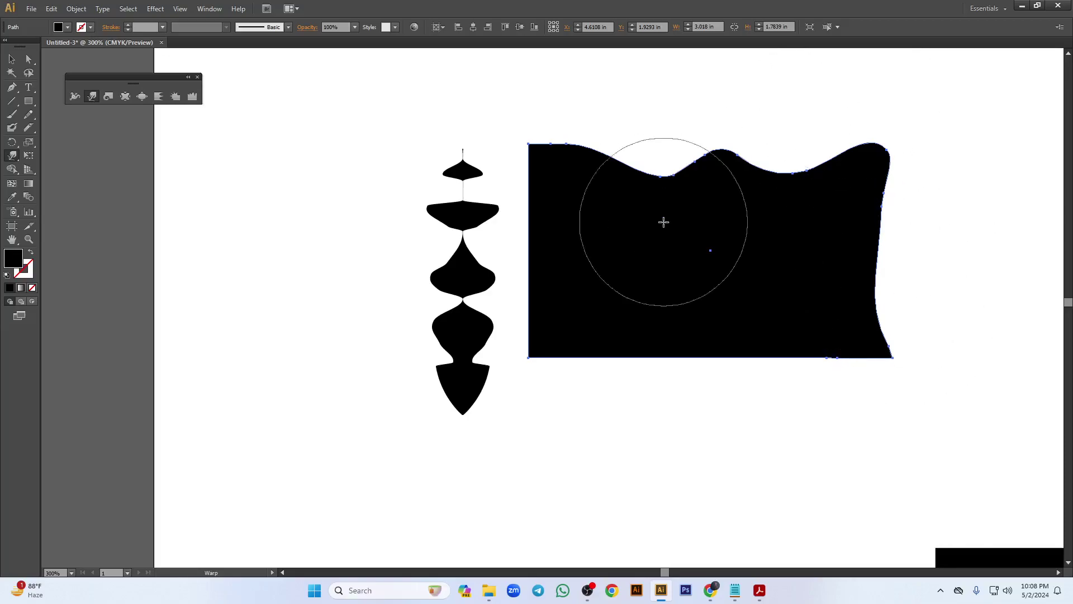
mouse_move(938, 377)
left_mouse_down()
mouse_move(853, 337)
mouse_move(764, 316)
mouse_move(690, 336)
mouse_move(613, 309)
mouse_move(570, 256)
left_mouse_up()
mouse_move(699, 336)
left_mouse_down()
mouse_move(767, 387)
mouse_move(598, 266)
mouse_move(560, 153)
mouse_move(762, 197)
mouse_move(767, 220)
left_mouse_up()
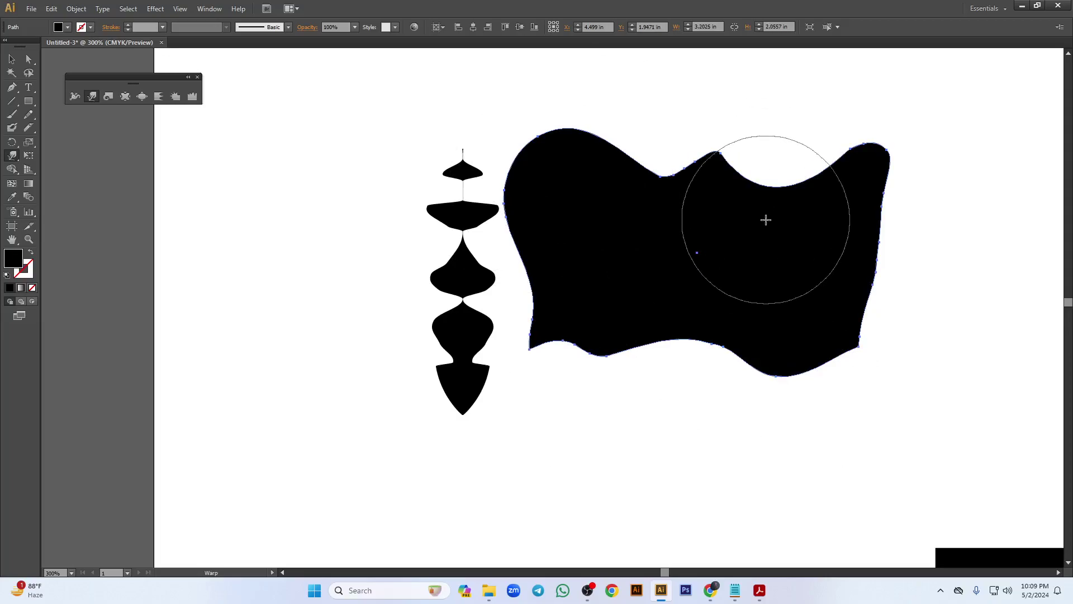
left_click_drag(563, 158, 716, 191)
mouse_move(852, 220)
left_mouse_down()
mouse_move(851, 268)
mouse_move(801, 319)
mouse_move(748, 351)
mouse_move(728, 302)
mouse_move(542, 279)
mouse_move(630, 288)
mouse_move(554, 201)
mouse_move(561, 187)
mouse_move(637, 225)
mouse_move(669, 176)
mouse_move(797, 260)
mouse_move(836, 230)
mouse_move(617, 261)
left_mouse_up()
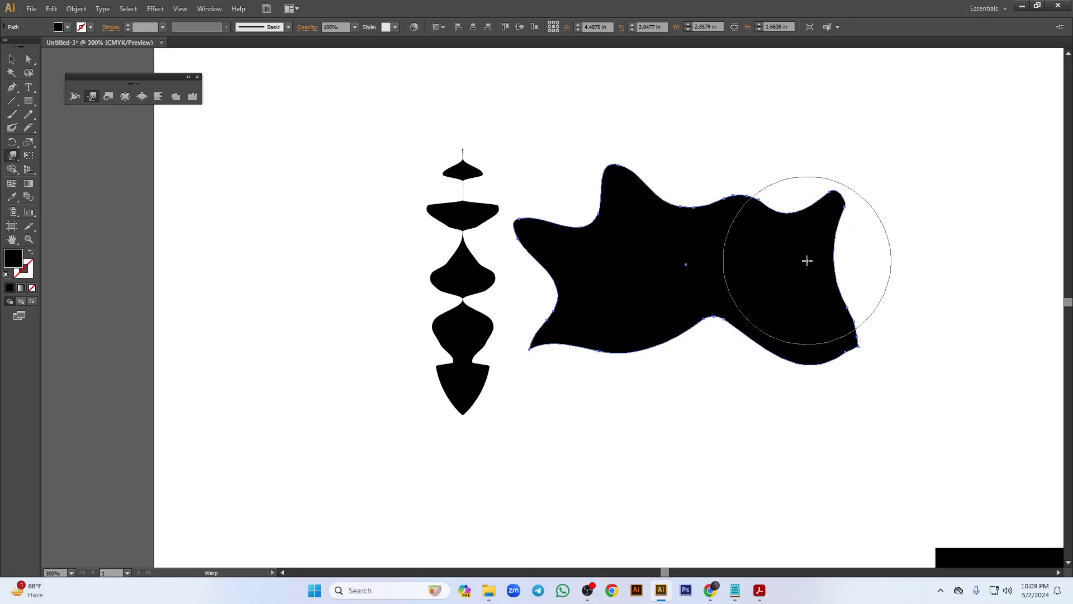
mouse_move(805, 259)
left_mouse_down()
mouse_move(845, 315)
mouse_move(888, 348)
mouse_move(759, 285)
mouse_move(790, 327)
mouse_move(803, 334)
mouse_move(811, 328)
mouse_move(795, 320)
mouse_move(813, 323)
mouse_move(774, 313)
left_mouse_up()
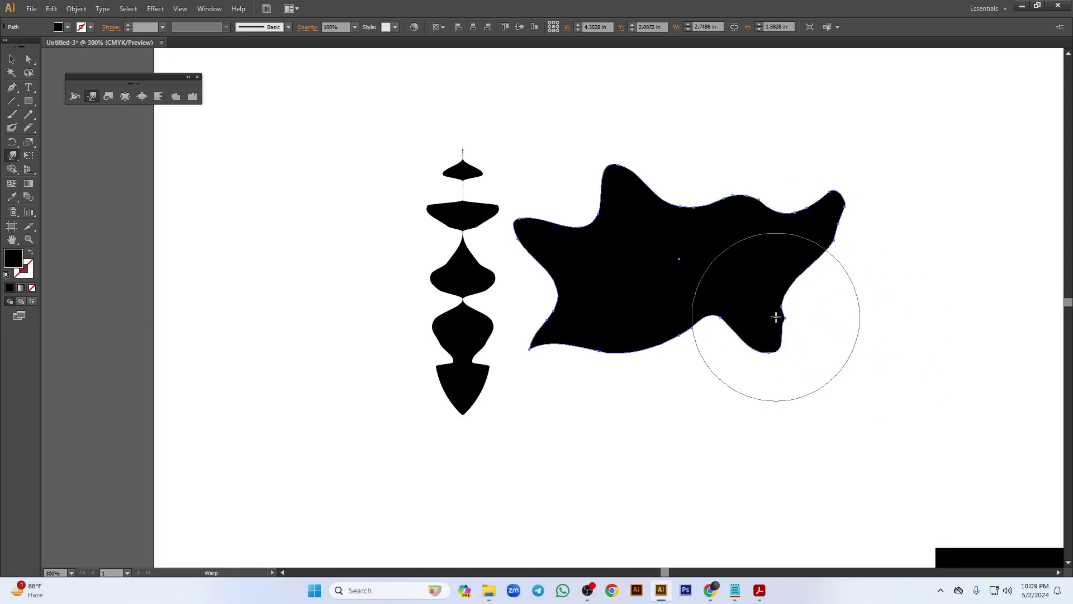
left_click_drag(626, 369, 706, 312)
left_click_drag(710, 224, 707, 315)
mouse_move(613, 132)
left_mouse_down()
mouse_move(632, 278)
mouse_move(635, 220)
mouse_move(754, 163)
mouse_move(790, 119)
mouse_move(822, 293)
mouse_move(775, 349)
mouse_move(645, 270)
mouse_move(552, 303)
mouse_move(596, 249)
mouse_move(659, 112)
mouse_move(798, 134)
mouse_move(841, 176)
mouse_move(793, 185)
left_mouse_up()
- Select and delete both the width-shaped line and the warped black shape
left_click(11, 59)
left_click_drag(342, 118, 635, 309)
key("Delete")
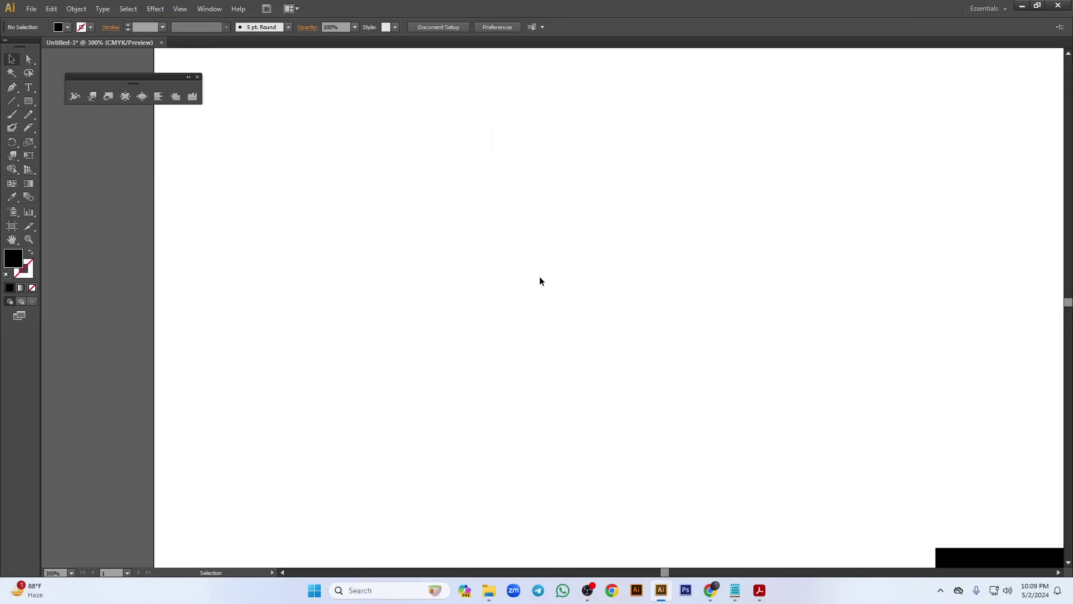
- Close the detached Width tool group, check the tool list in the module PDF in Adobe Acrobat and return to Illustrator
left_click(197, 77)
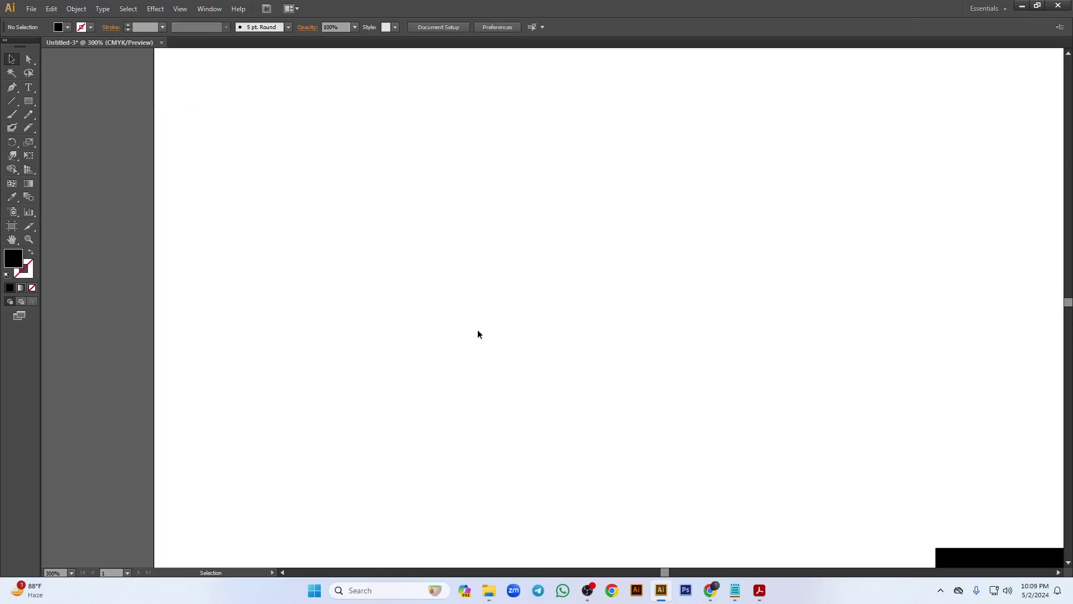
left_click(760, 590)
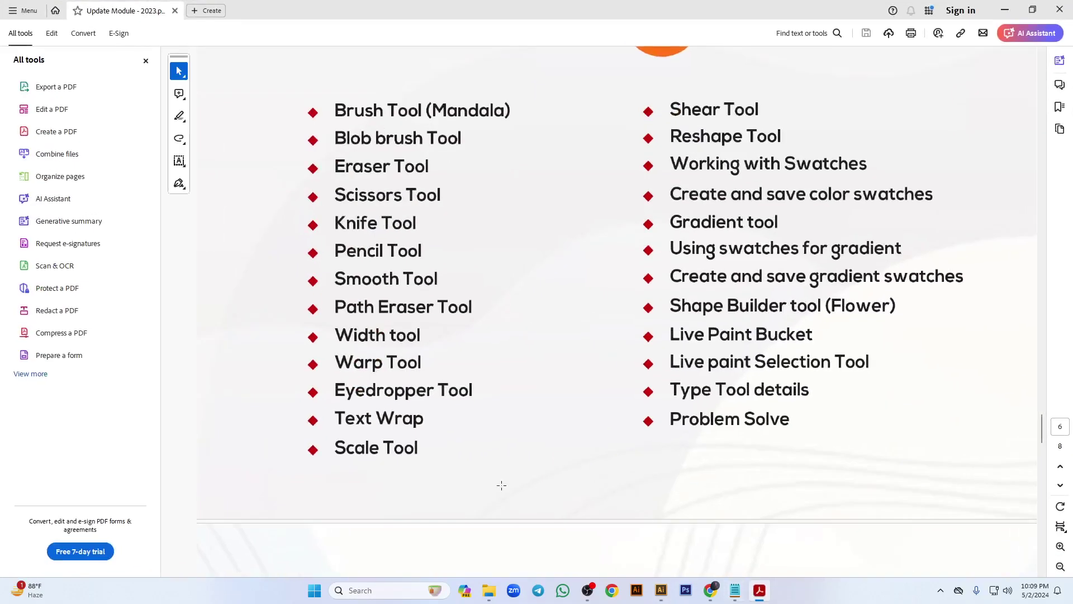
left_click(1004, 10)
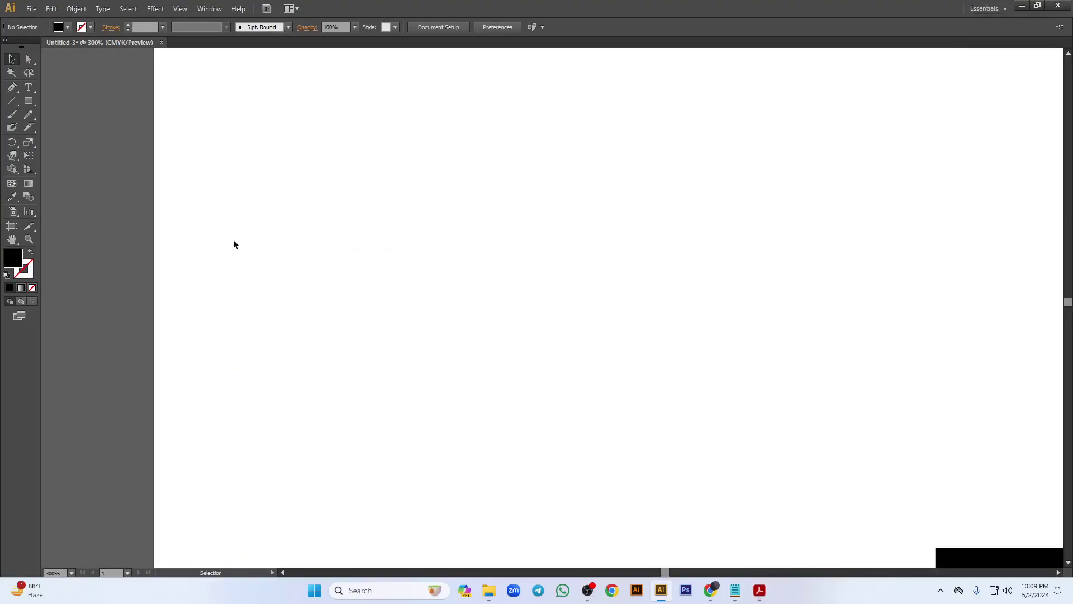
- Draw a black rectangle about 0.65 by 0.52 in and place a duplicate to its right
left_click(29, 101)
left_click_drag(211, 150, 291, 213)
left_click(12, 59)
left_click_drag(235, 170, 380, 174)
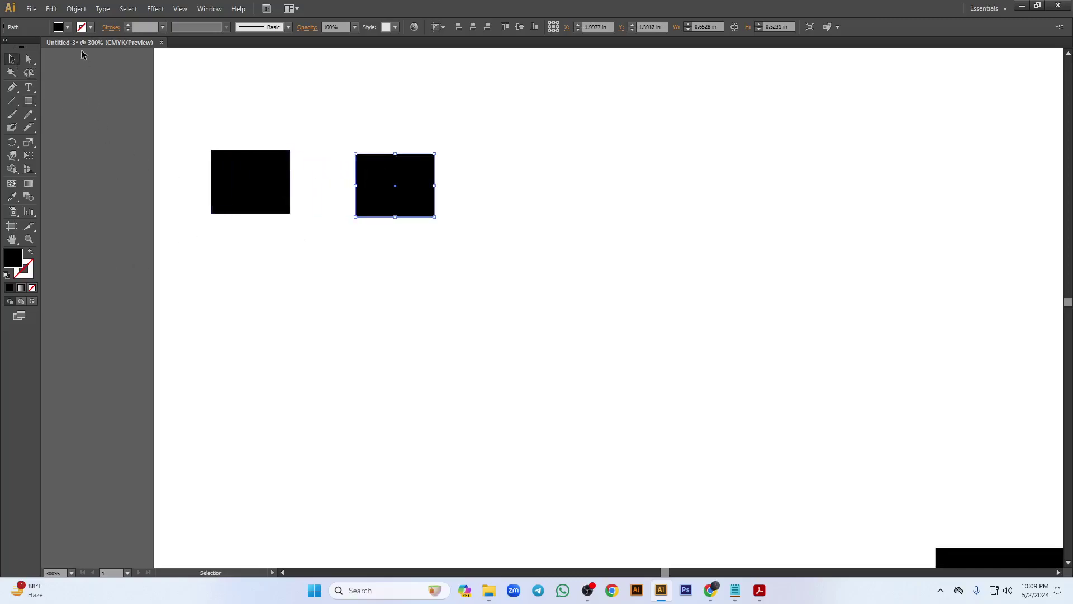
- Fill the duplicate rectangle with the yellow-to-red gradient, then copy it to the right and fill that copy with solid red
left_click(67, 26)
left_click(15, 70)
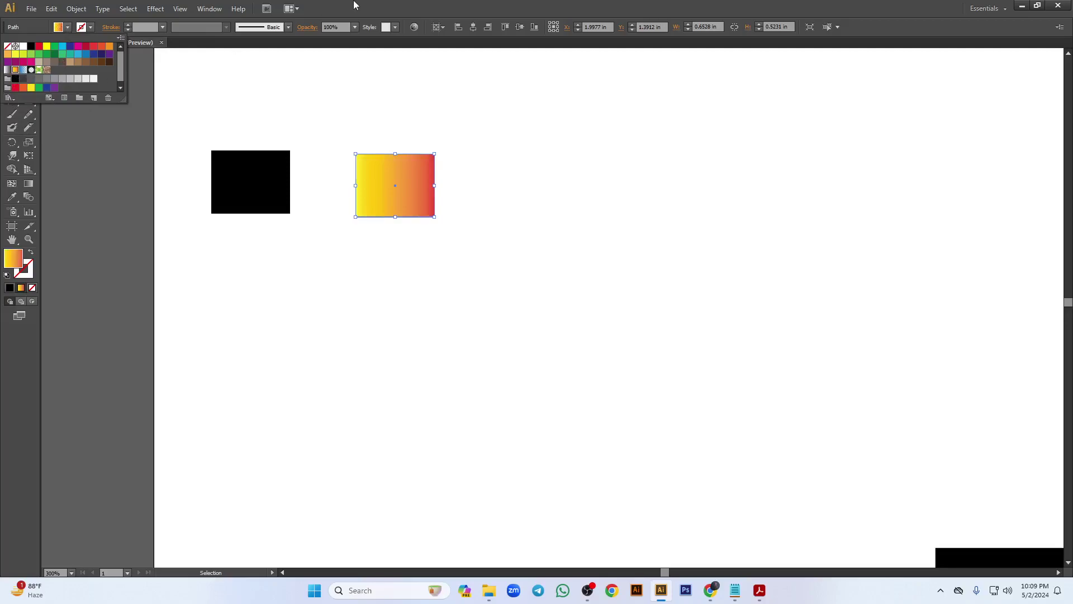
left_click(354, 5)
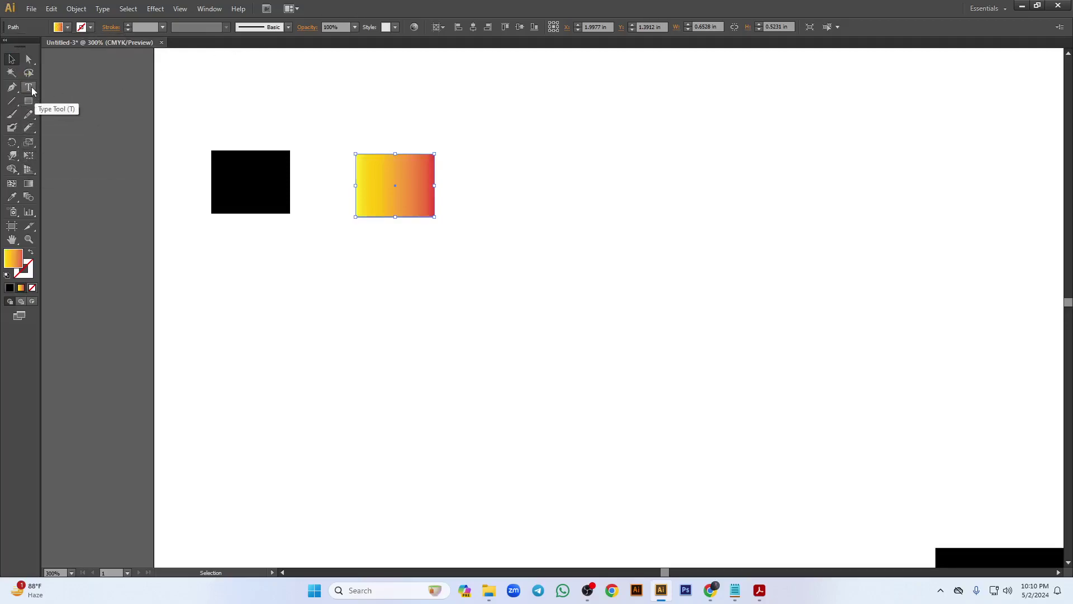
left_click_drag(380, 177, 521, 174)
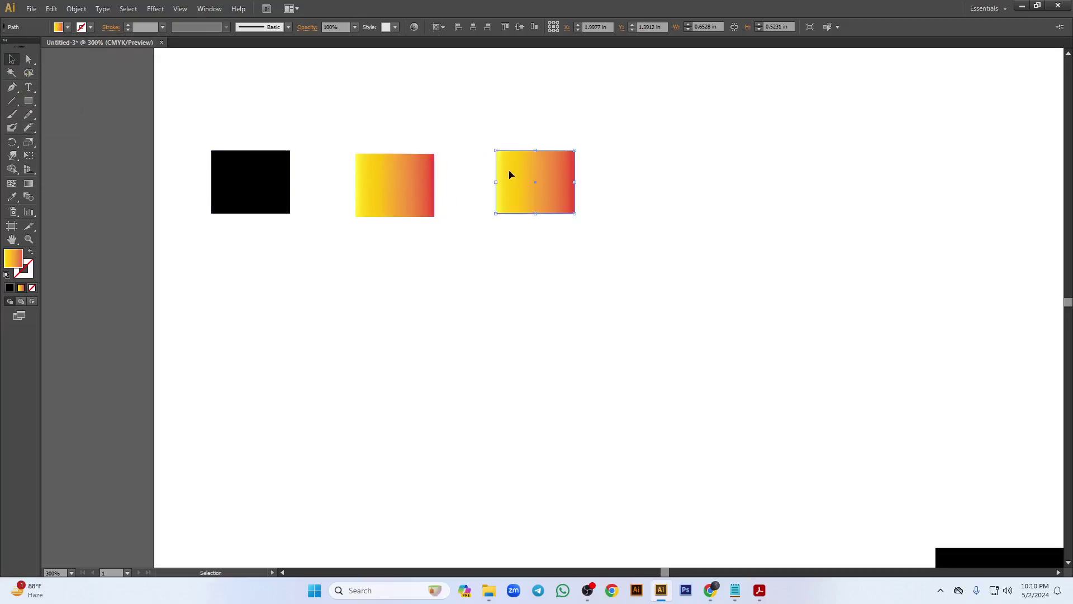
left_click(67, 26)
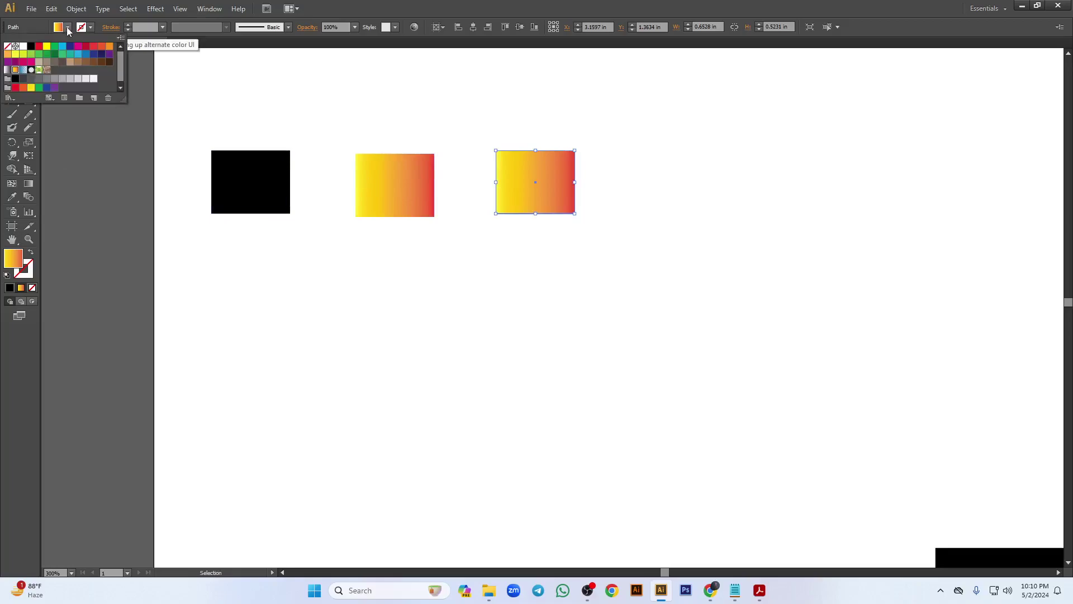
left_click(38, 46)
left_click(397, 5)
- Add the text "Text text" below the rectangles and scale it up to about 37 pt
left_click(29, 87)
left_click(261, 297)
type("Text text")
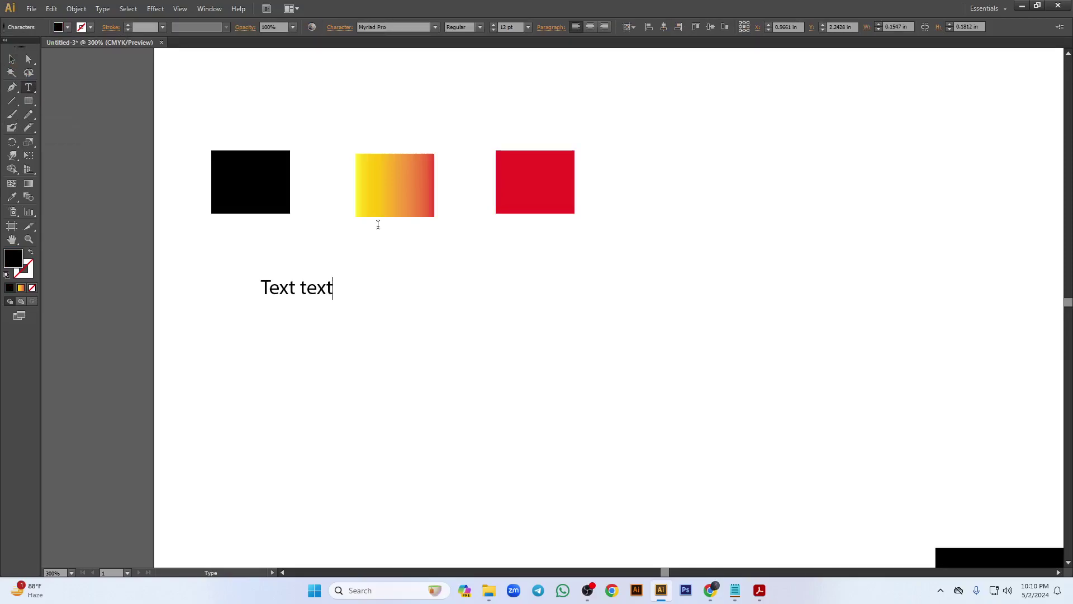
key("Escape")
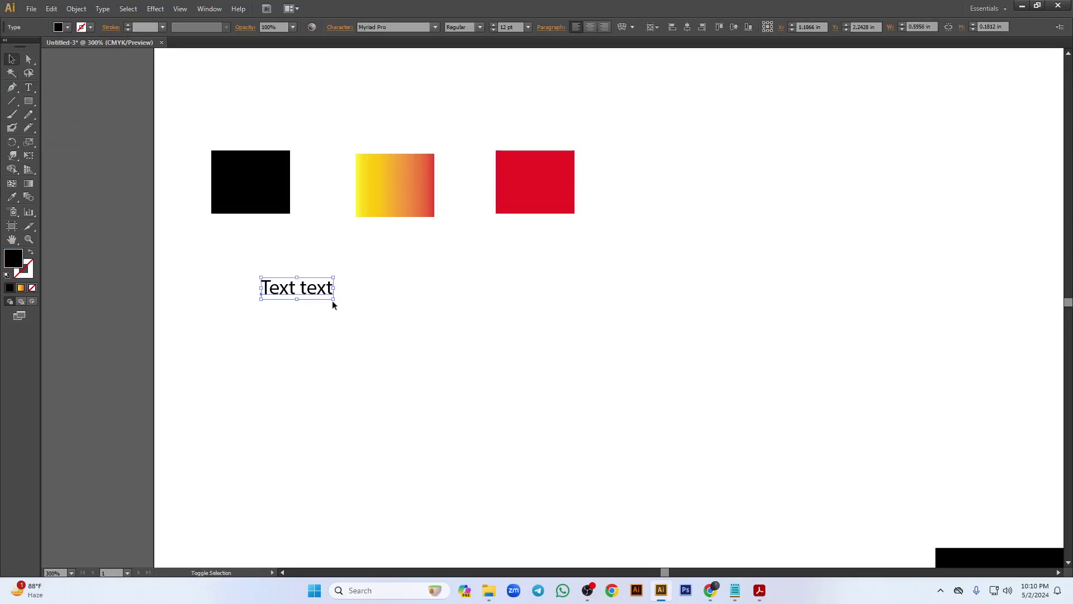
left_click_drag(333, 302, 486, 342)
- Duplicate the text below the original and set the copy's font to Radgar
left_click_drag(433, 315, 751, 429)
left_click(416, 27)
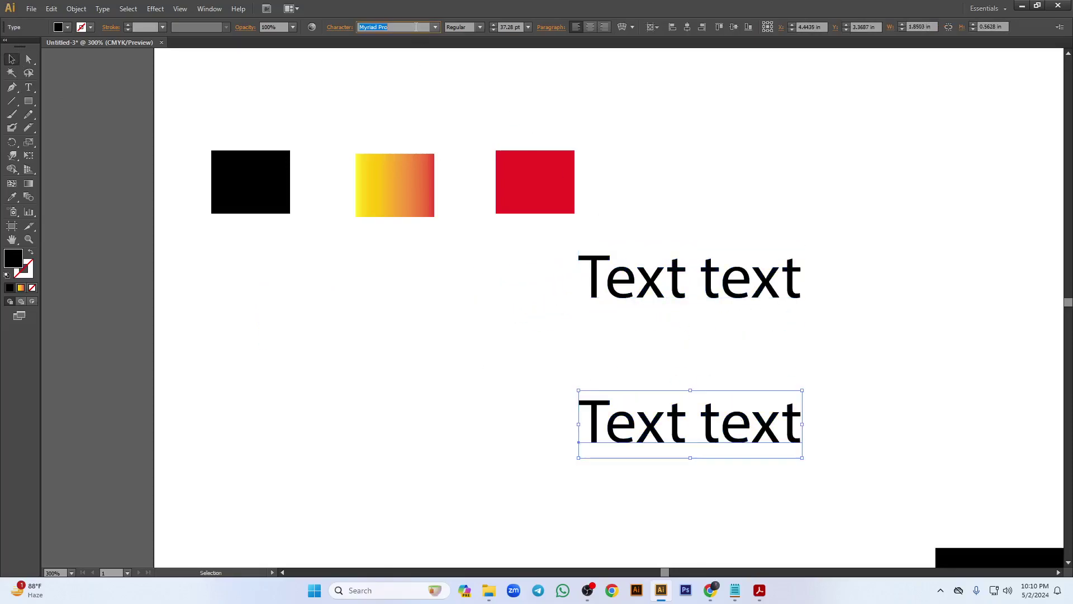
type("TeshtaMJ")
key("Return")
type("Rabbito")
key("Return")
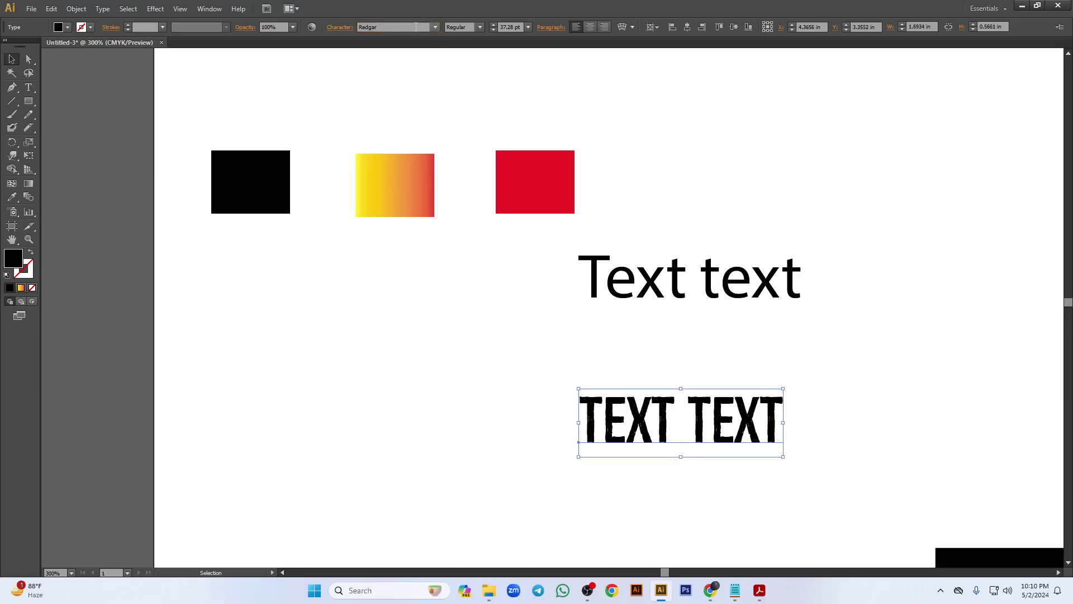
- Move the Radgar text to the right, duplicate it to its left and set the new copy's font to James Fajardo
left_click_drag(730, 438, 831, 431)
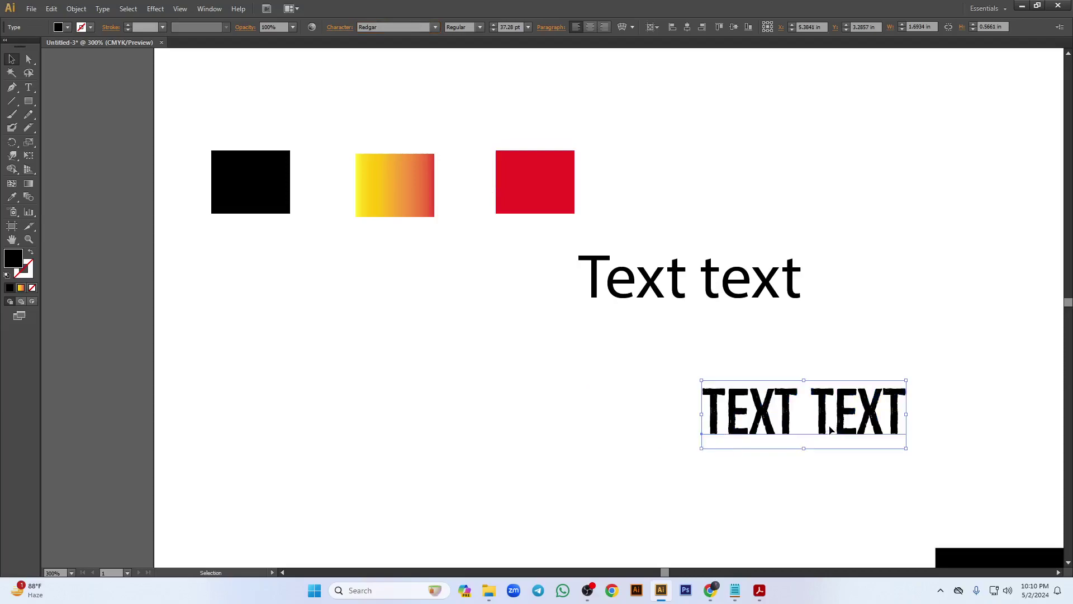
left_click_drag(751, 412, 490, 412, "alt")
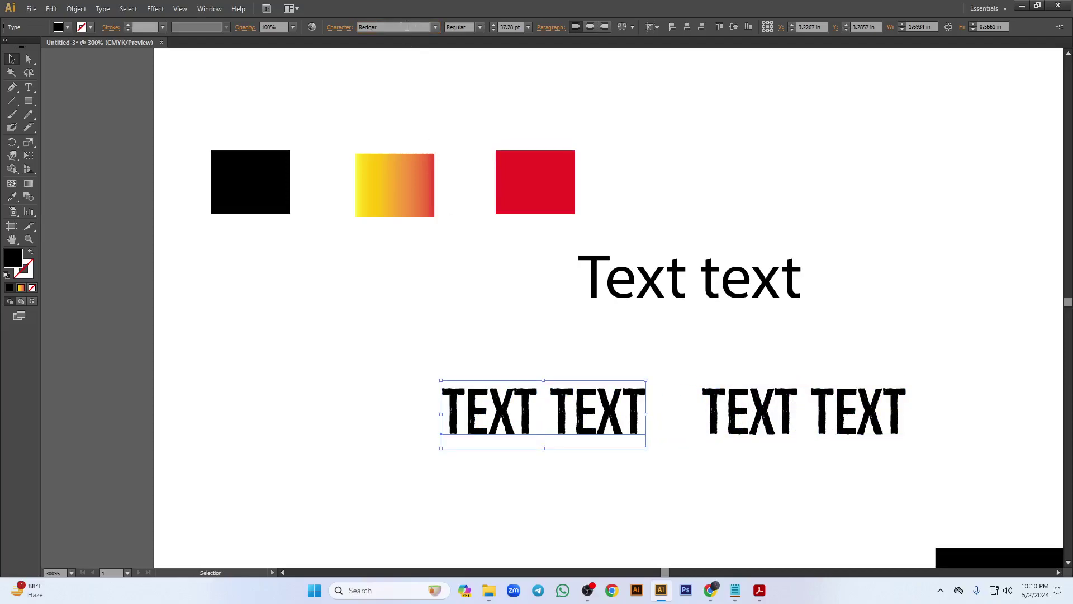
left_click(416, 26)
type("James Fajardo")
key("Return")
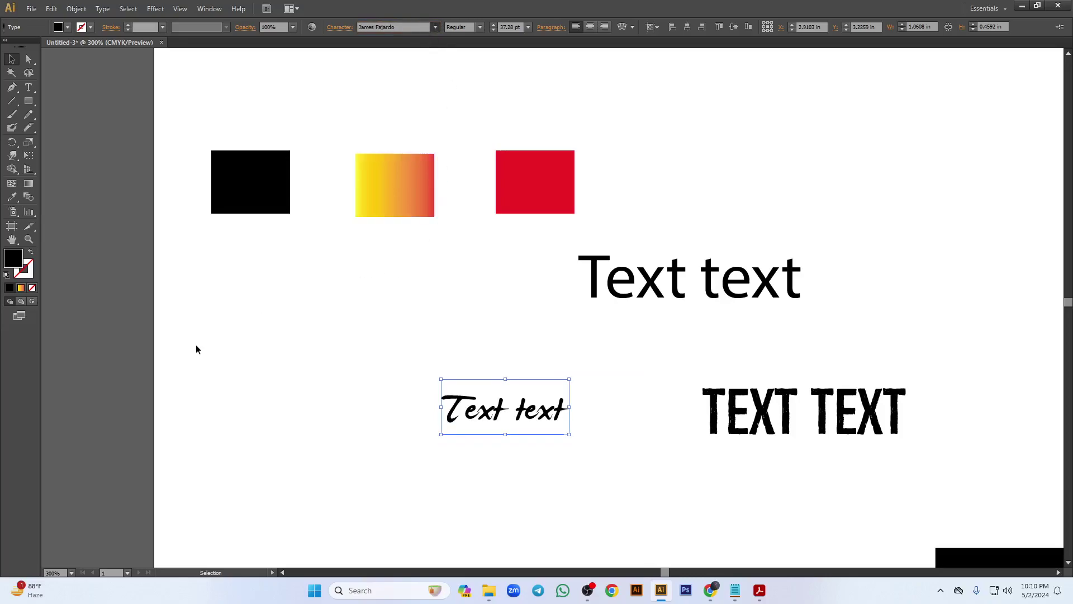
- Select the black rectangle and activate the Eyedropper tool
left_click(258, 180)
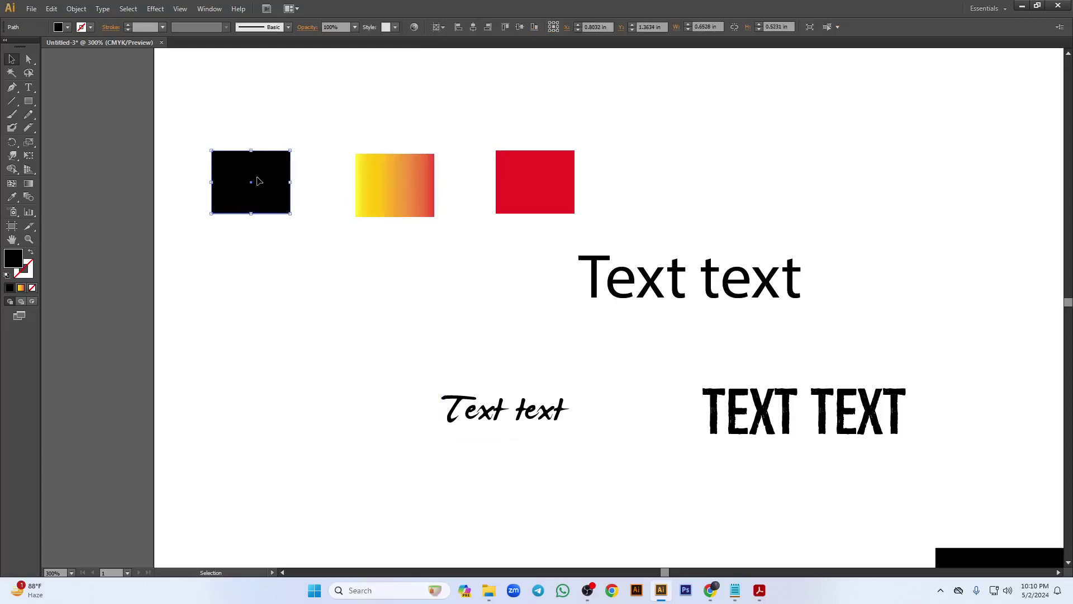
left_click(12, 197)
- Switch to the Google Meet call in Chrome, admit the waiting participant and return to Illustrator
mouse_move(710, 590)
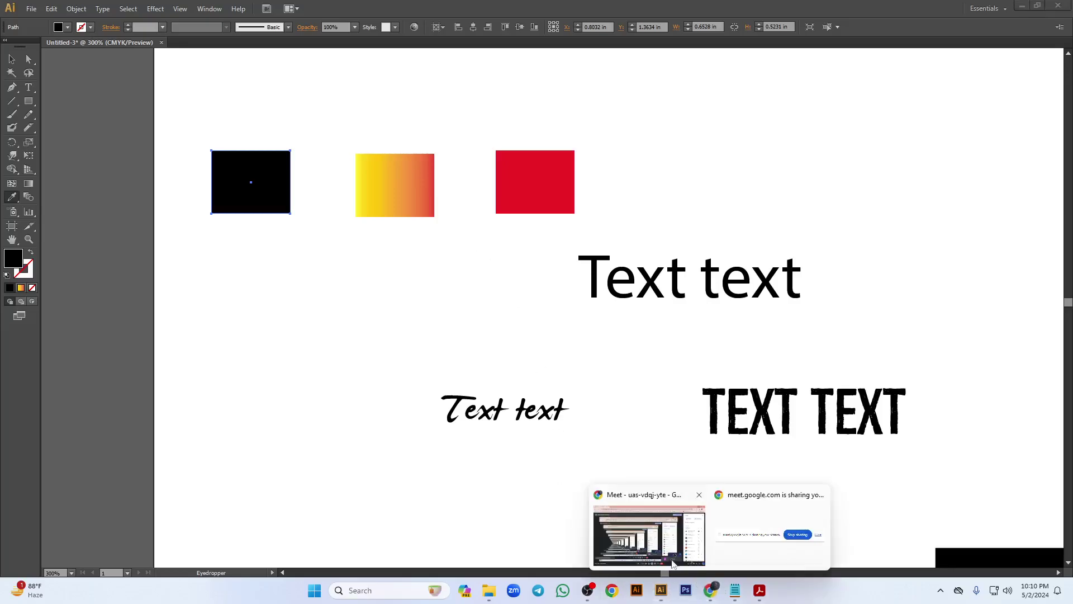
left_click(643, 528)
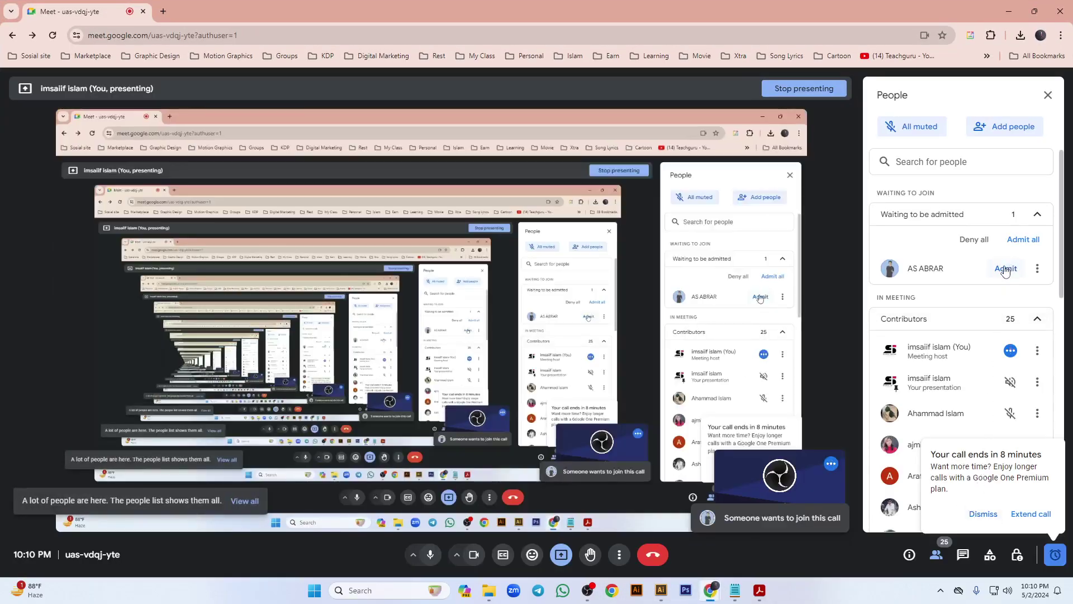
left_click(1006, 269)
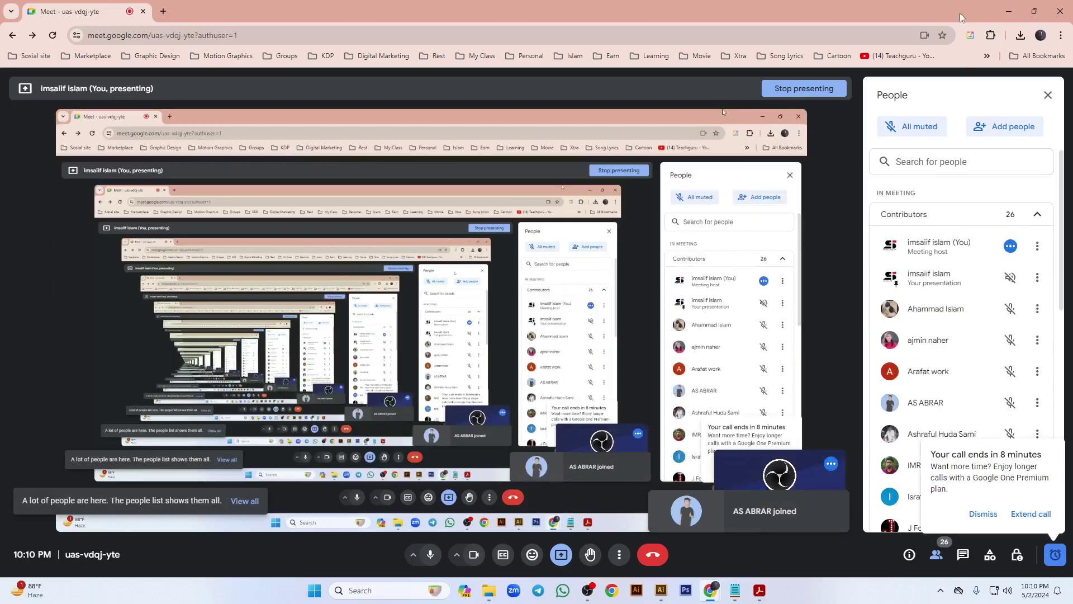
left_click(1013, 9)
- Apply the gradient, the solid red and the gradient again to the first rectangle by sampling its neighbours with the Eyedropper
left_click(377, 193)
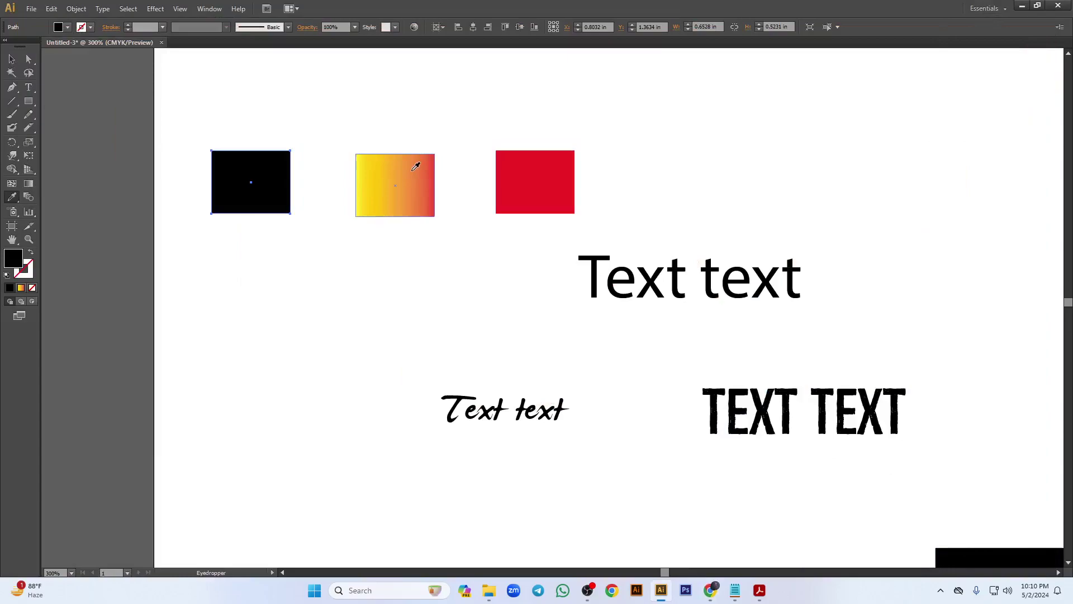
left_click(414, 169)
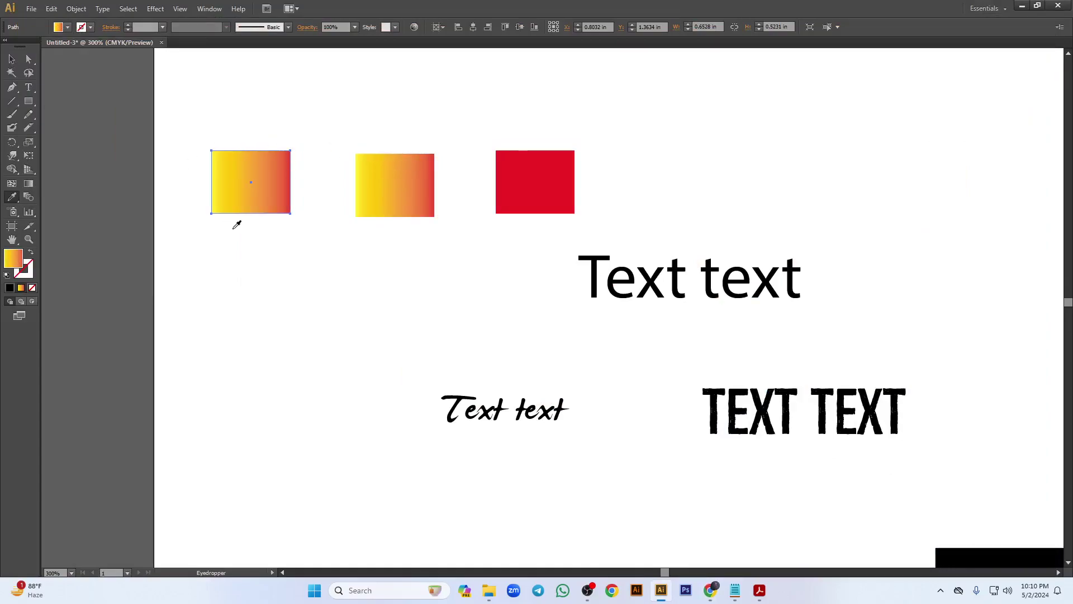
left_click(532, 170)
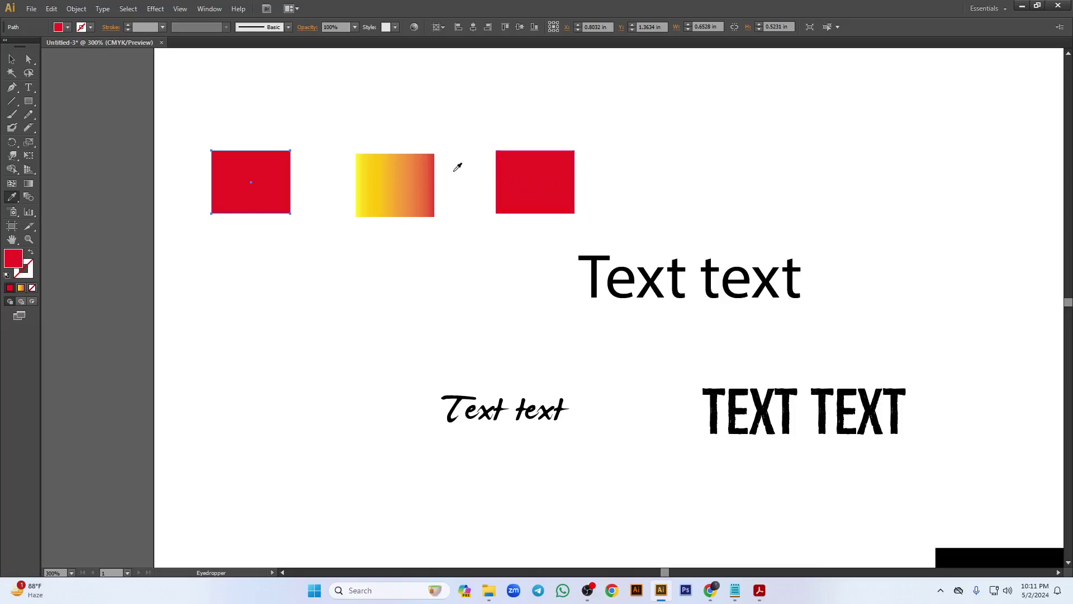
left_click(415, 170)
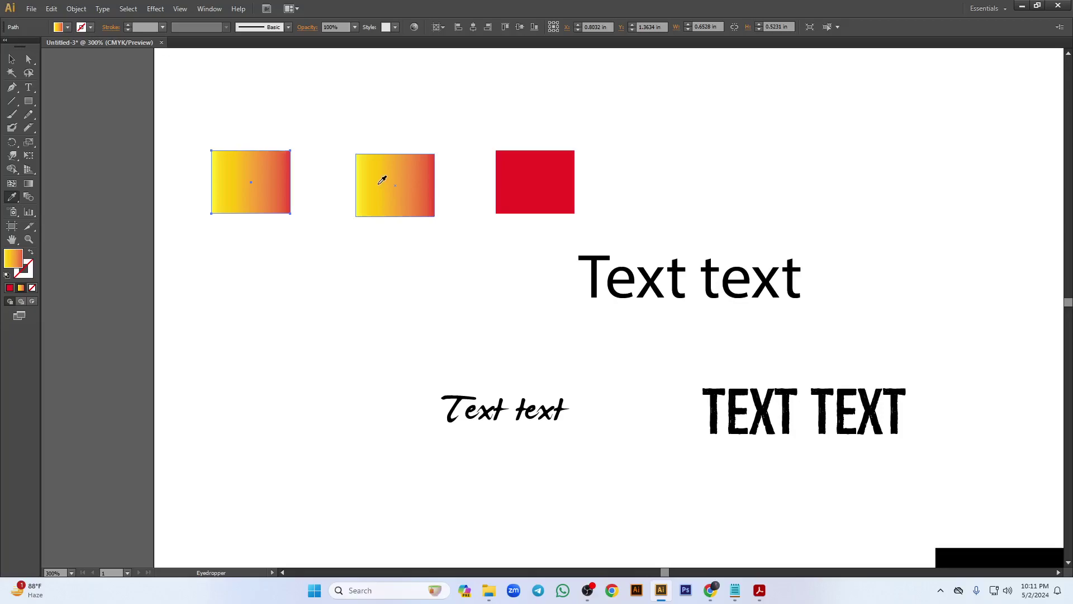
- Move the Myriad Pro text to just below the two gradient rectangles
left_click(12, 58)
left_click_drag(661, 282, 366, 313)
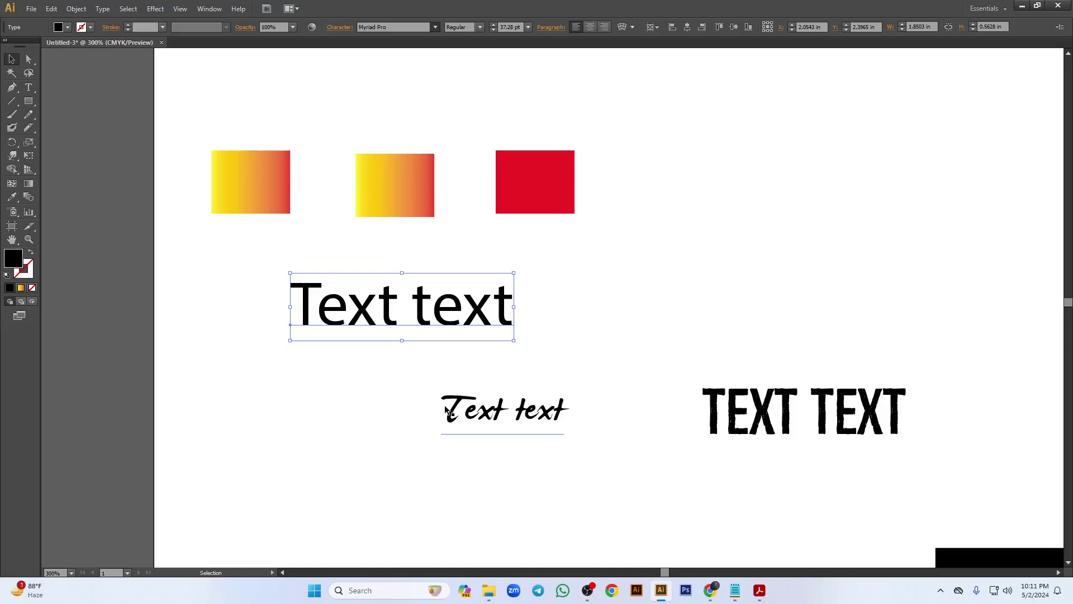
left_click_drag(388, 313, 339, 300)
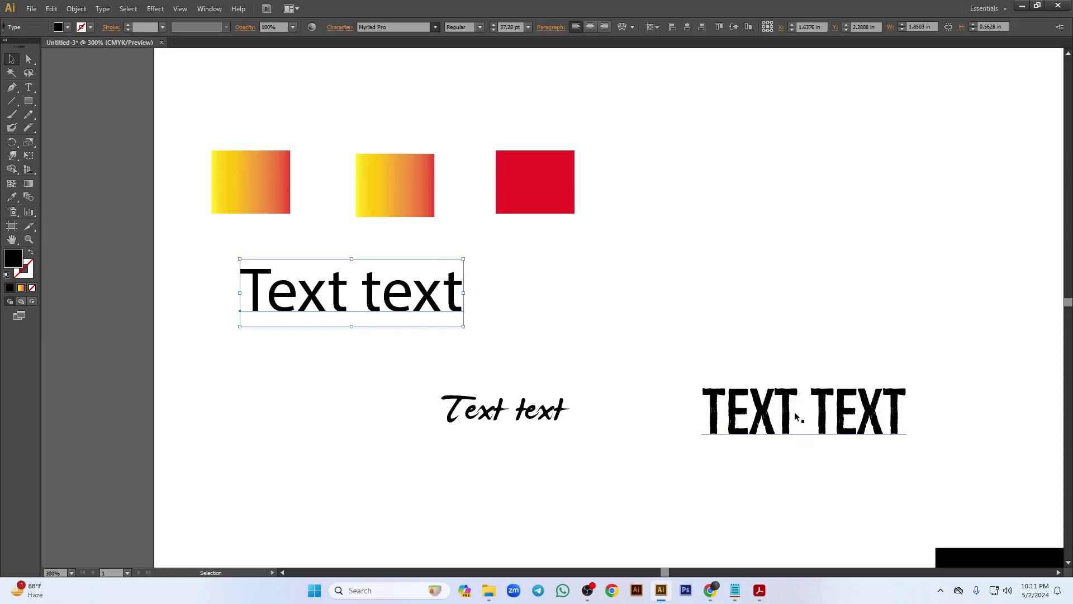
- Copy the handwritten style and the rough all-caps style in turn onto the Myriad Pro text with the Eyedropper
left_click(12, 197)
left_click(499, 406)
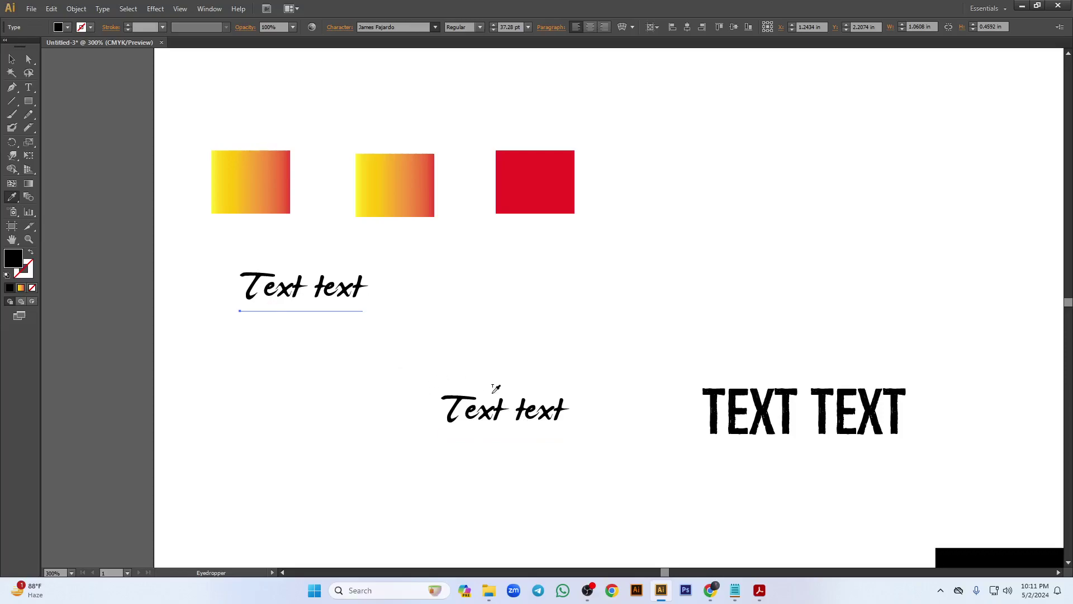
left_click(732, 400)
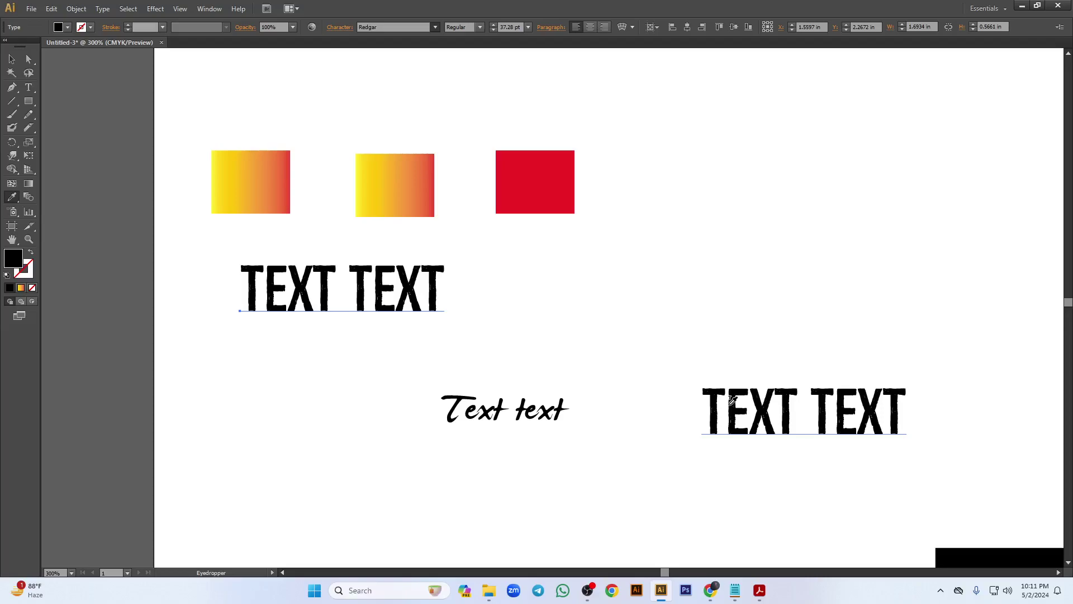
- Delete the three coloured rectangles and the three text objects together
left_click(12, 59)
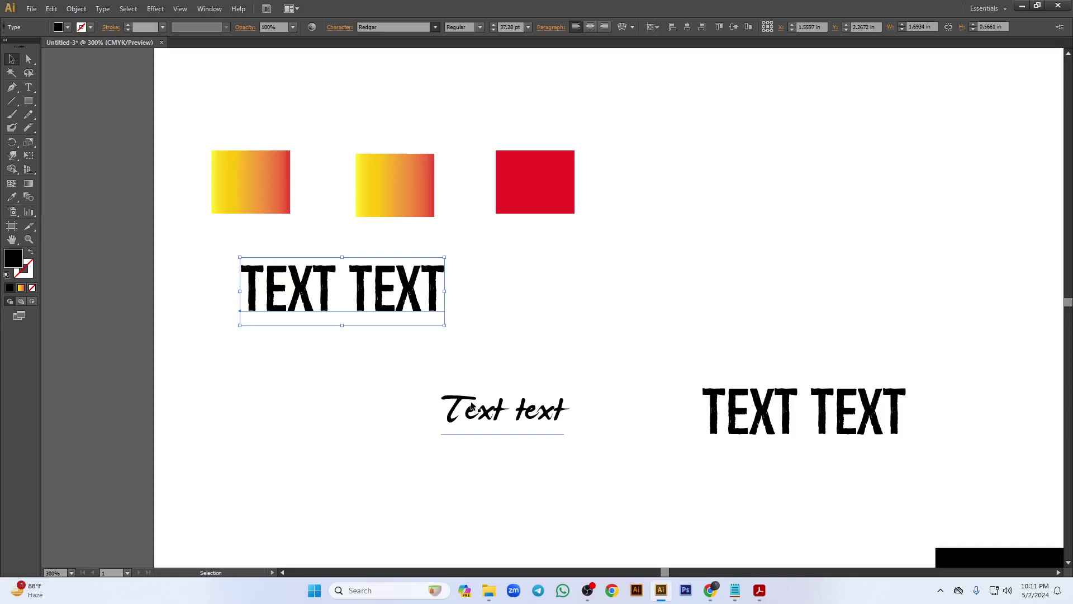
left_click_drag(825, 473, 229, 129)
key("Delete")
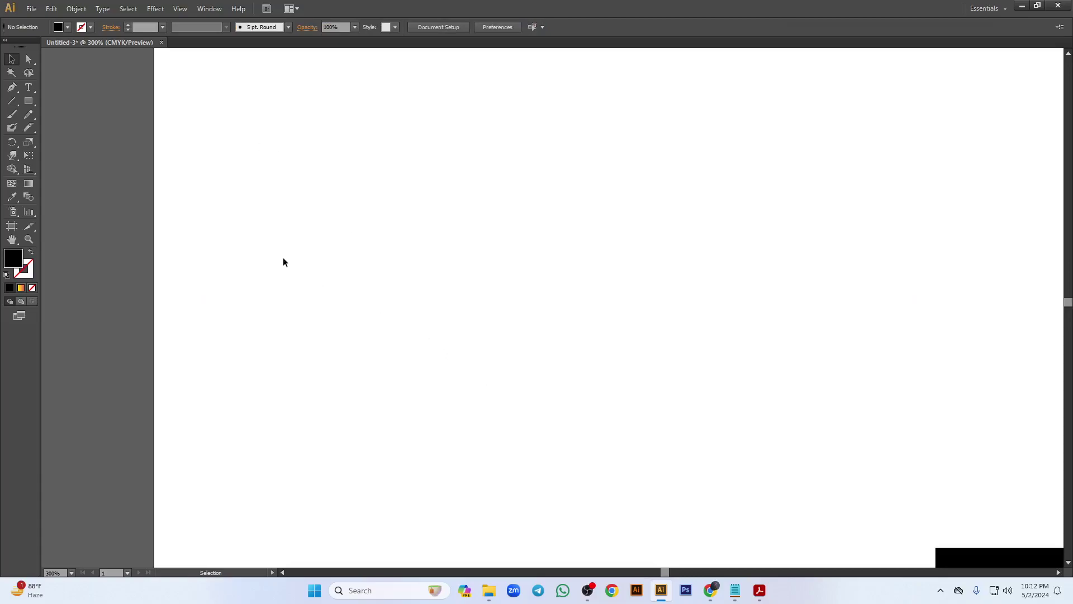
- Switch to Chrome and search Google for "lorem ipsum" in a new tab
mouse_move(710, 590)
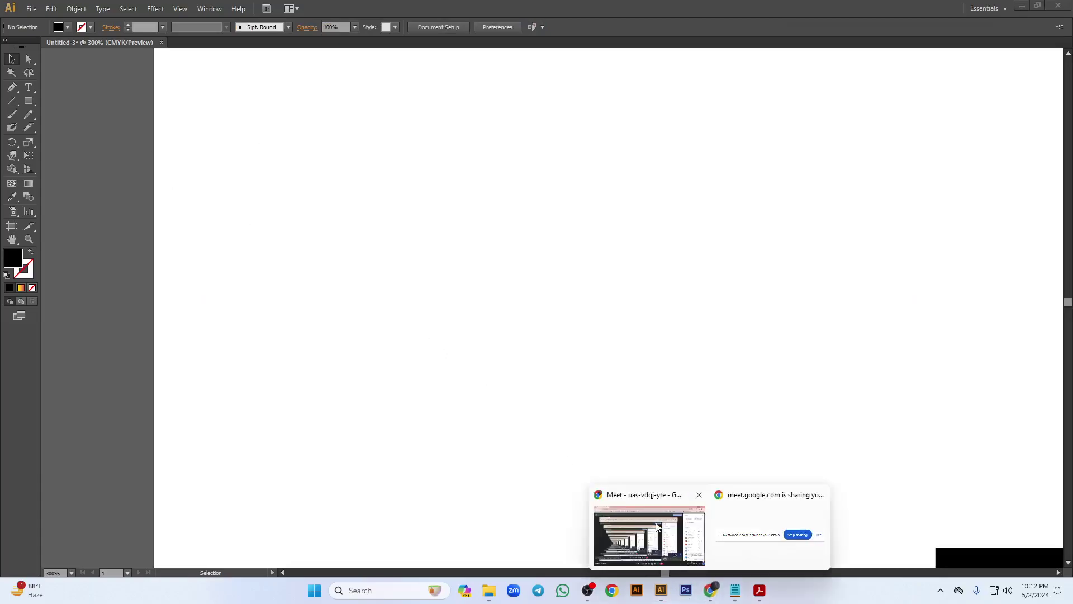
left_click(647, 534)
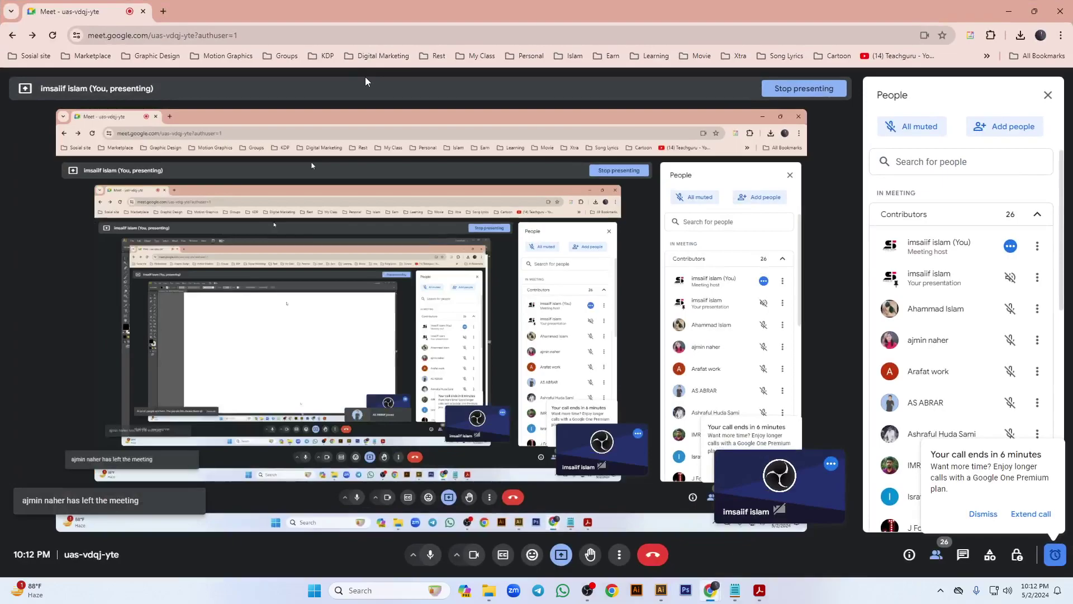
left_click(164, 12)
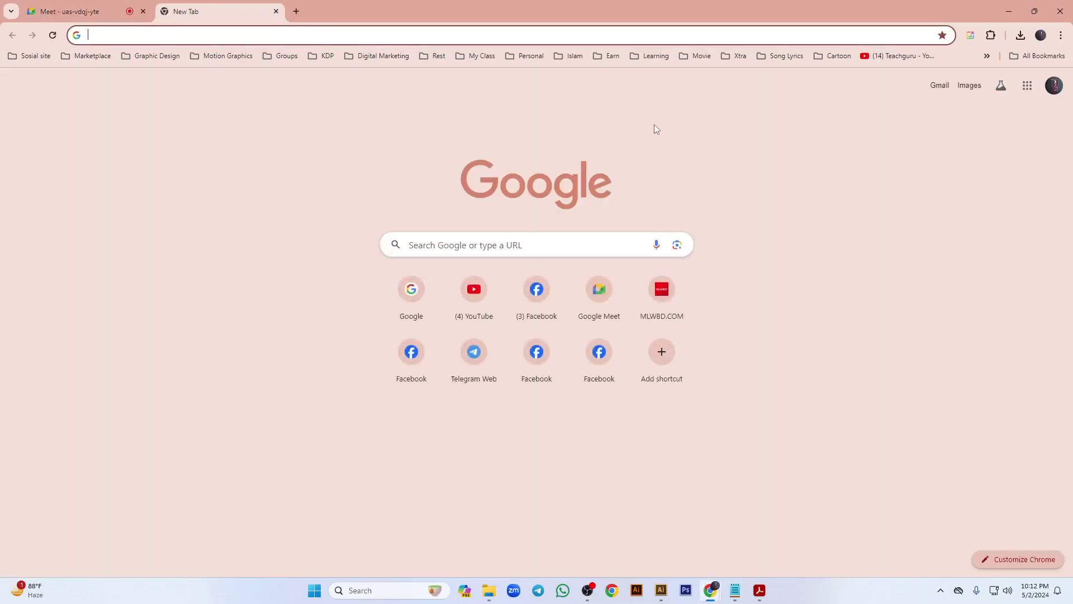
type("google.com")
key("Return")
type("lore")
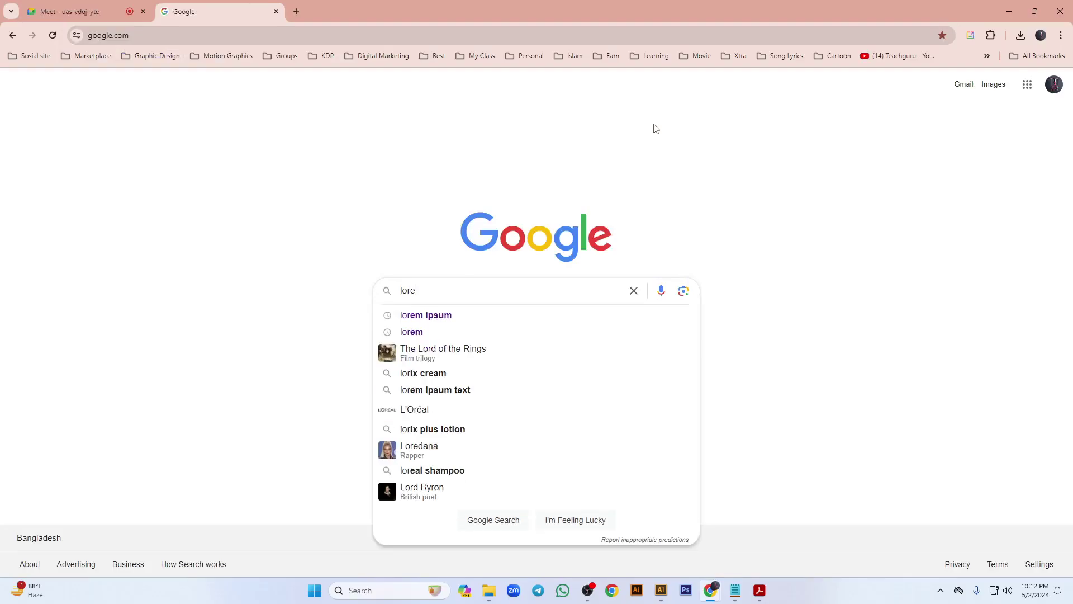
type("m ipsum")
key("Return")
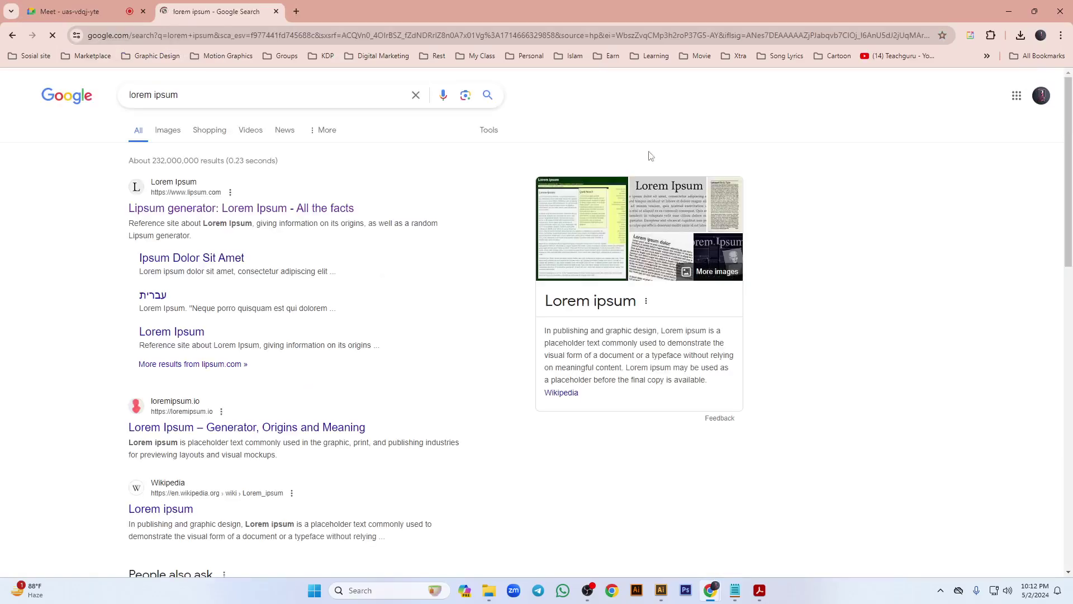
- Open the lipsum.com result, copy the "What is Lorem Ipsum?" paragraph and return to Illustrator
left_click(235, 217)
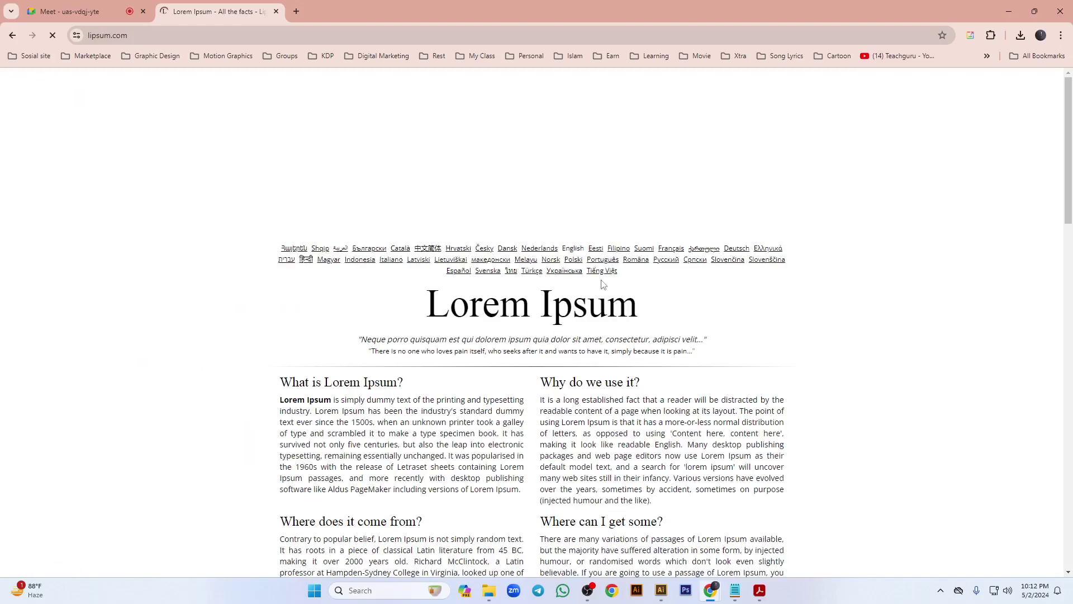
scroll(614, 343, "down", 4)
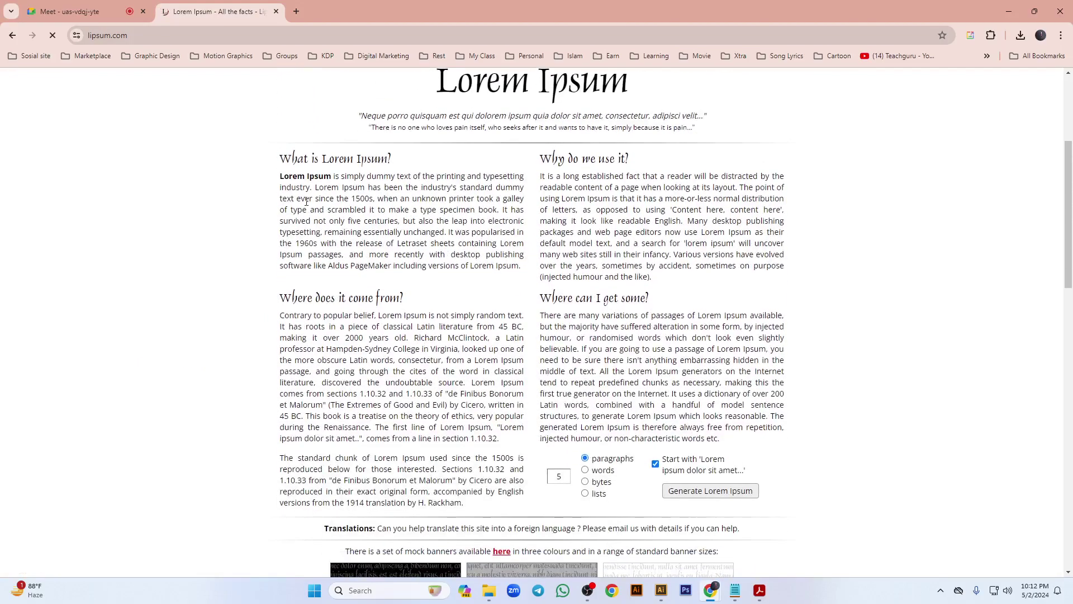
left_click_drag(281, 178, 519, 267)
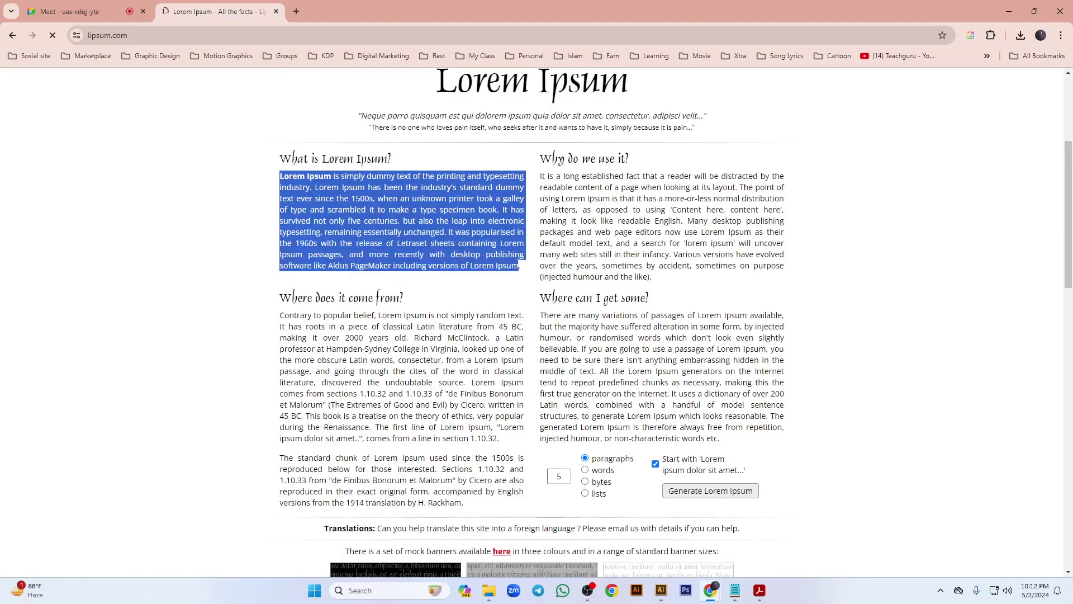
left_click(1015, 9)
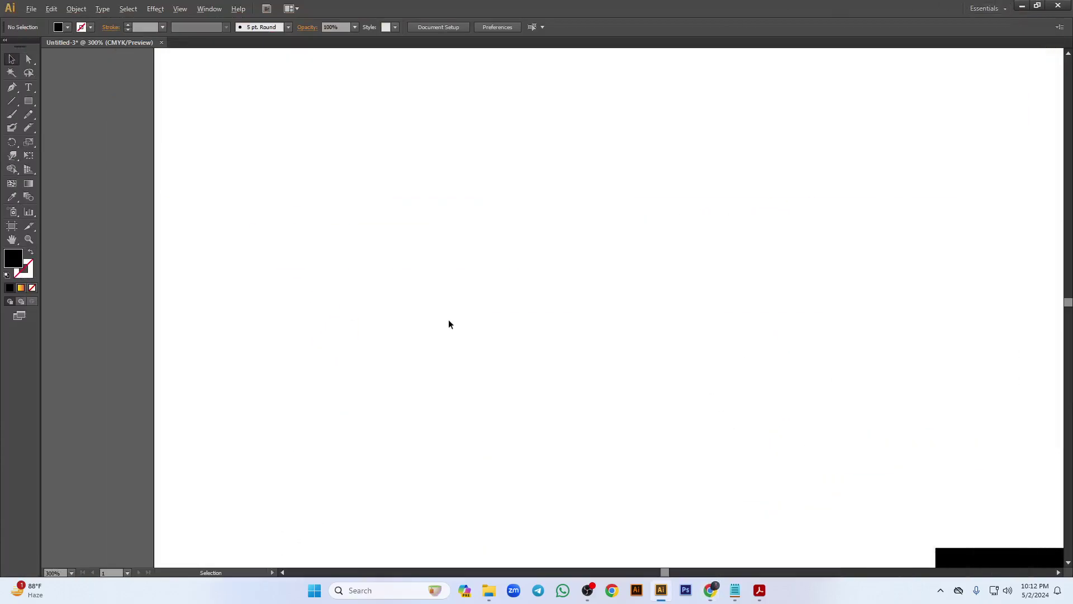
- Delete the large black rectangle overlapping the artboard's lower right corner
key("ctrl+minus")
key("ctrl+minus")
key("ctrl+minus")
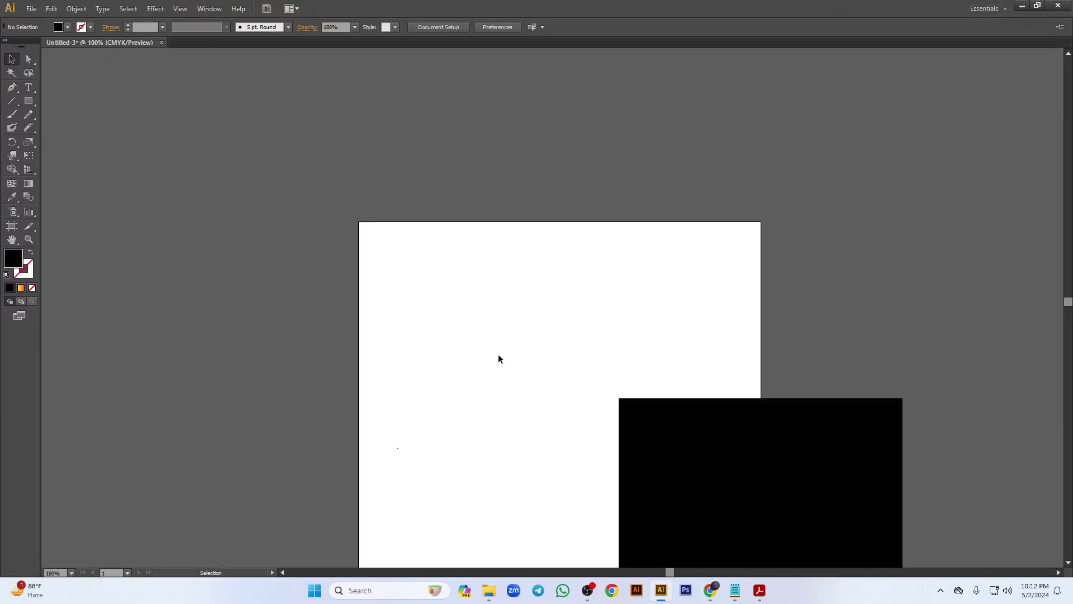
left_click_drag(498, 357, 445, 270)
left_click(630, 379)
key("Delete")
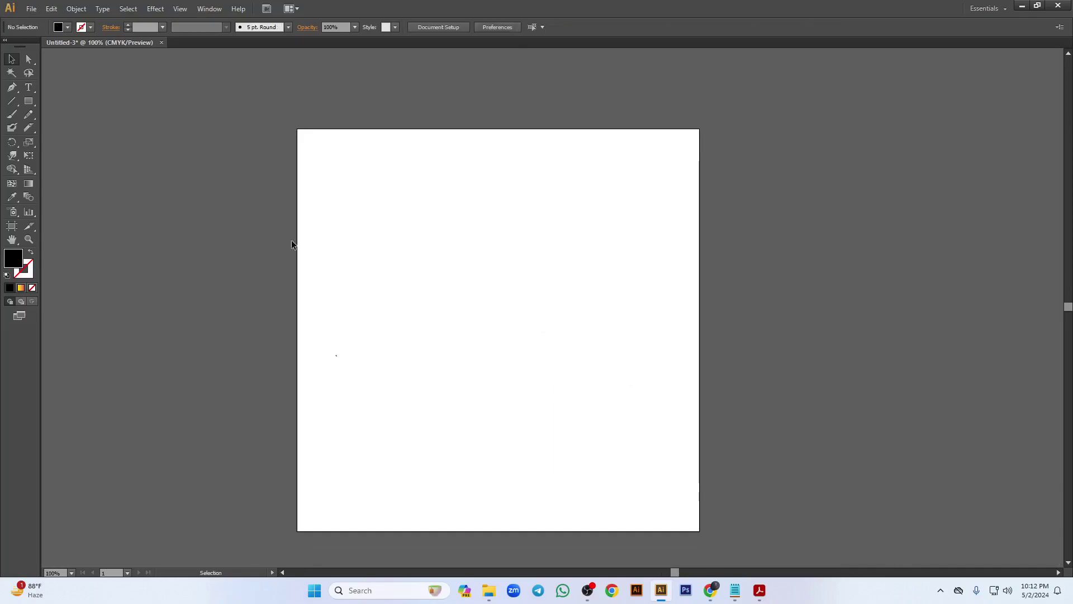
- Create an area text frame about 7.46 by 6.31 in on the artboard and paste the copied paragraph into it
left_click(28, 89)
left_click_drag(337, 186, 637, 439)
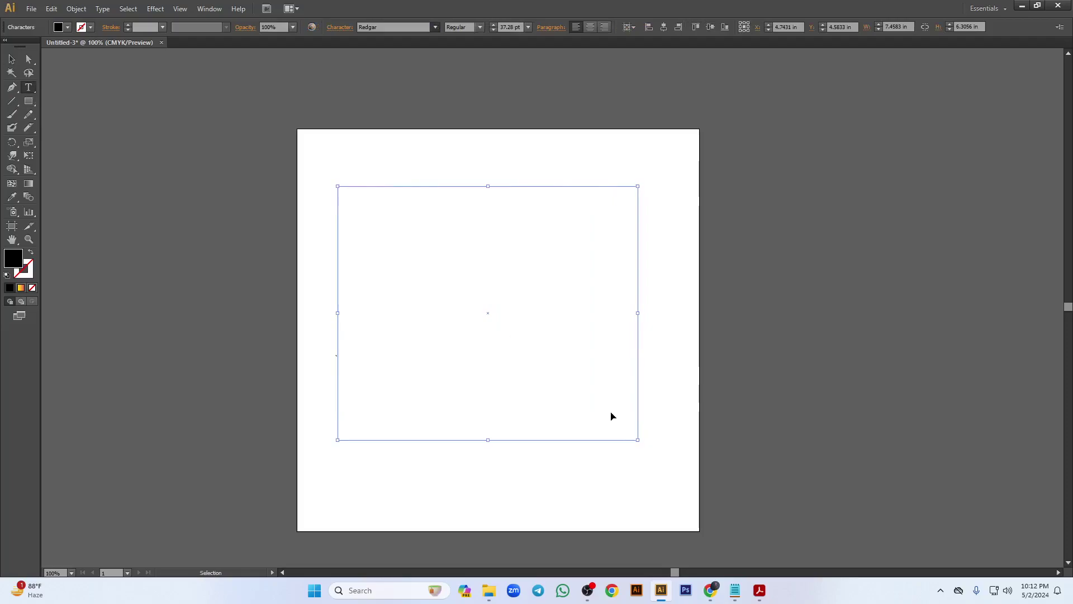
key("ctrl+v")
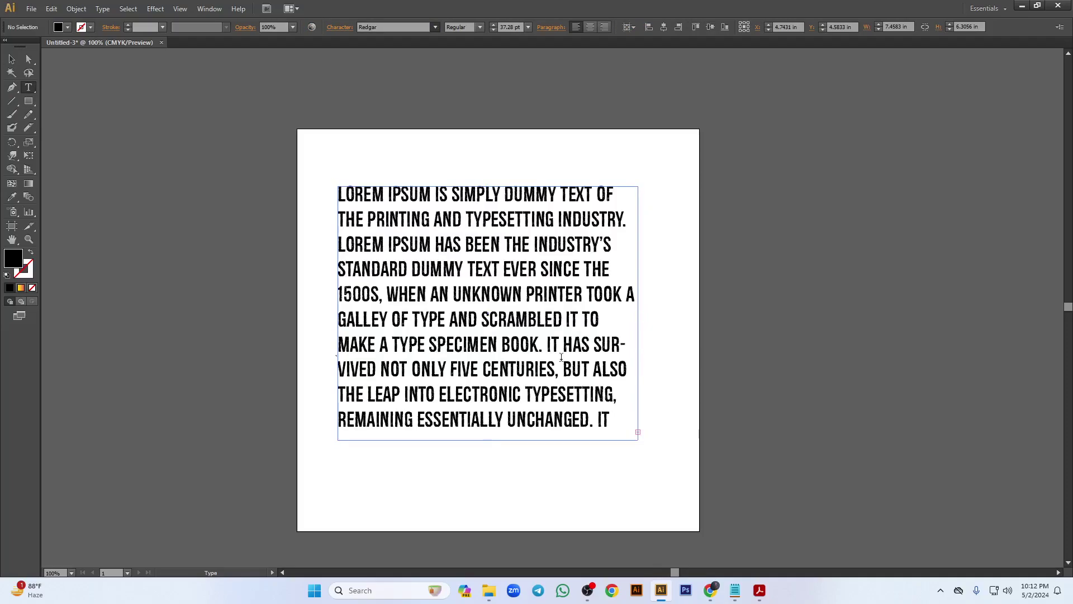
- Set the font of the whole pasted paragraph to Roboto
left_click(550, 282)
key("ctrl+a")
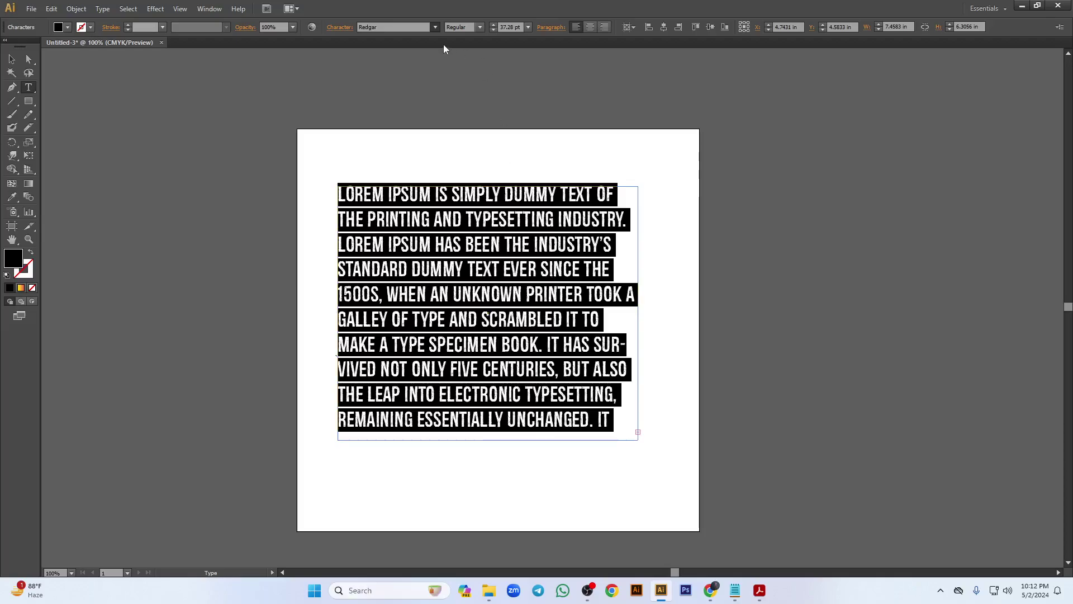
left_click(406, 24)
key("Return")
type("\\")
key("BackSpace")
key("ctrl+z")
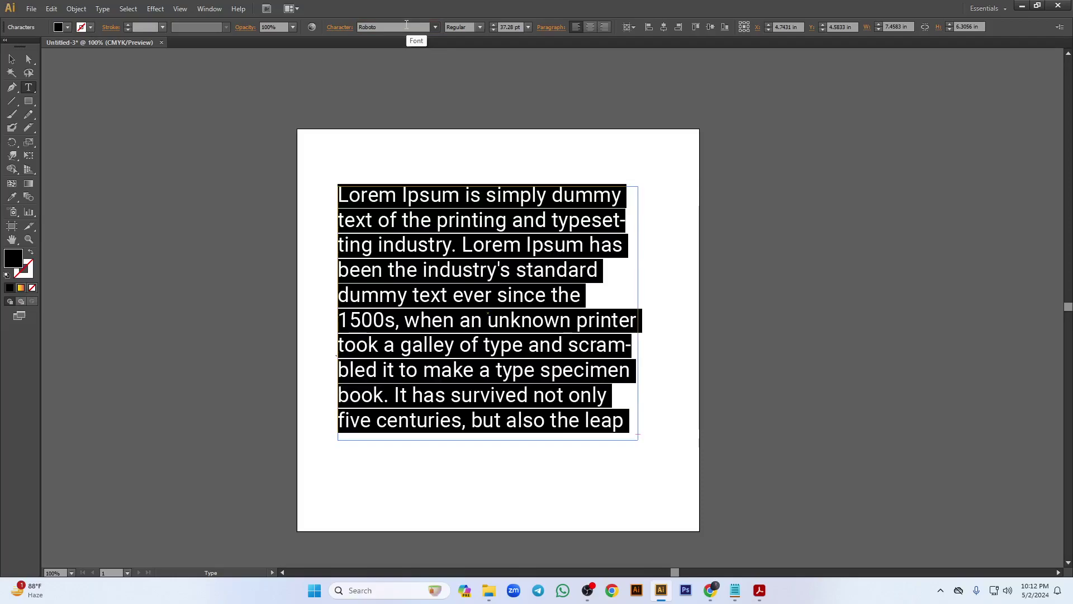
- Set the paragraph's font size to 25 pt and centre-align it
left_click(514, 28)
scroll(514, 28, "down", 20)
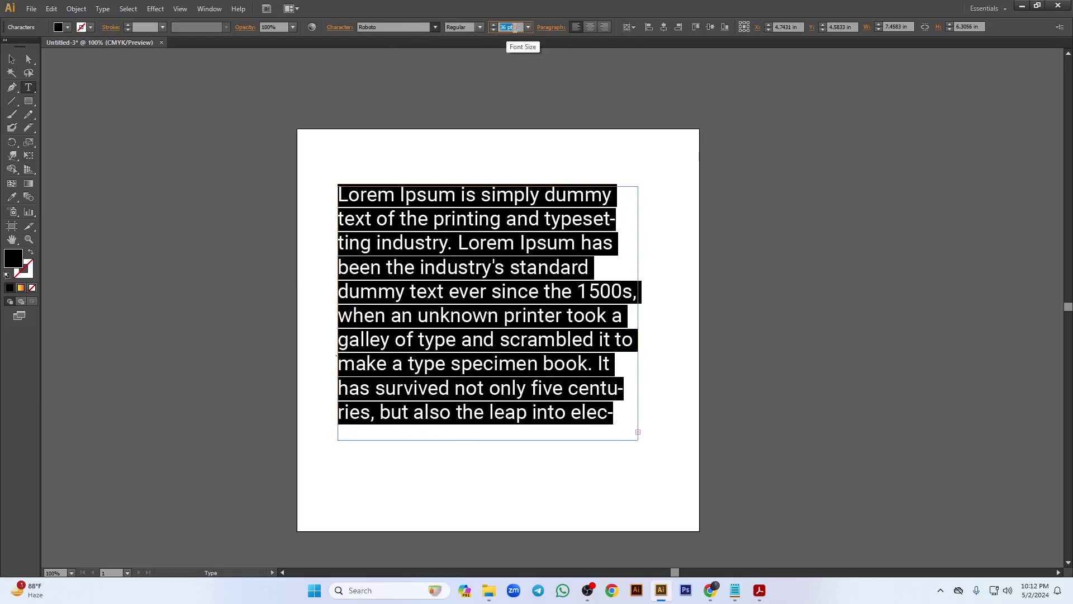
scroll(514, 28, "up", 10)
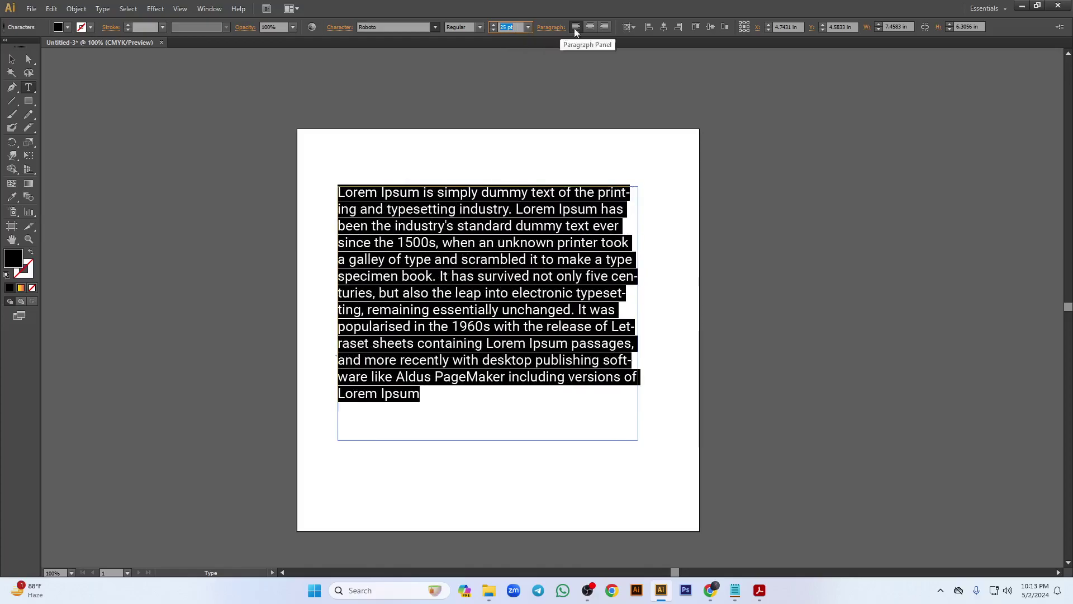
left_click(590, 27)
left_click(12, 59)
left_click(158, 155)
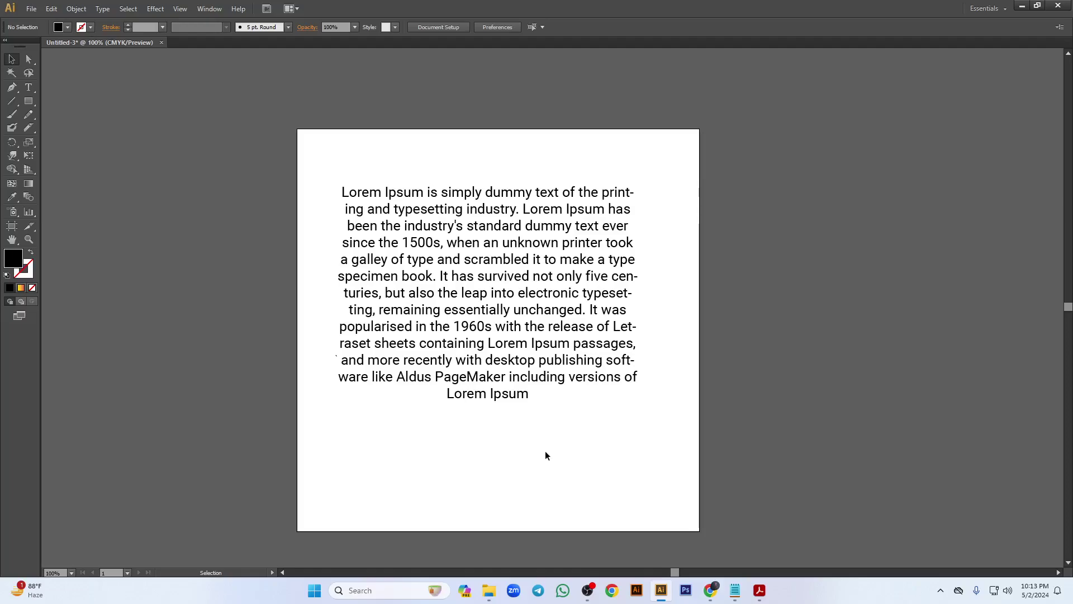
- Switch to Chrome and search Google for "image"
mouse_move(710, 587)
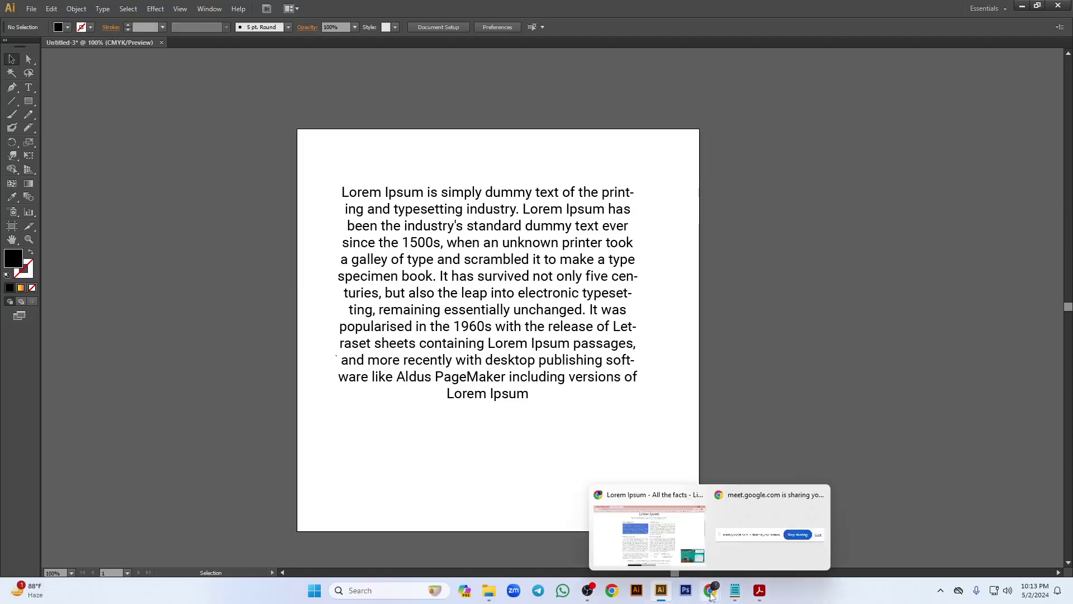
left_click(676, 564)
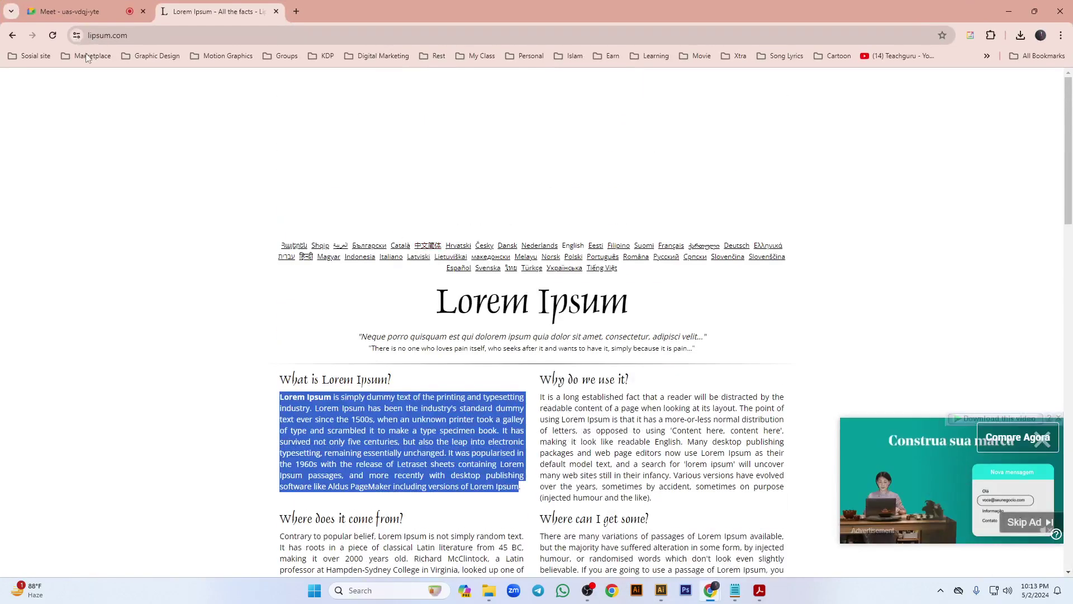
left_click(150, 30)
type("google.com")
key("Return")
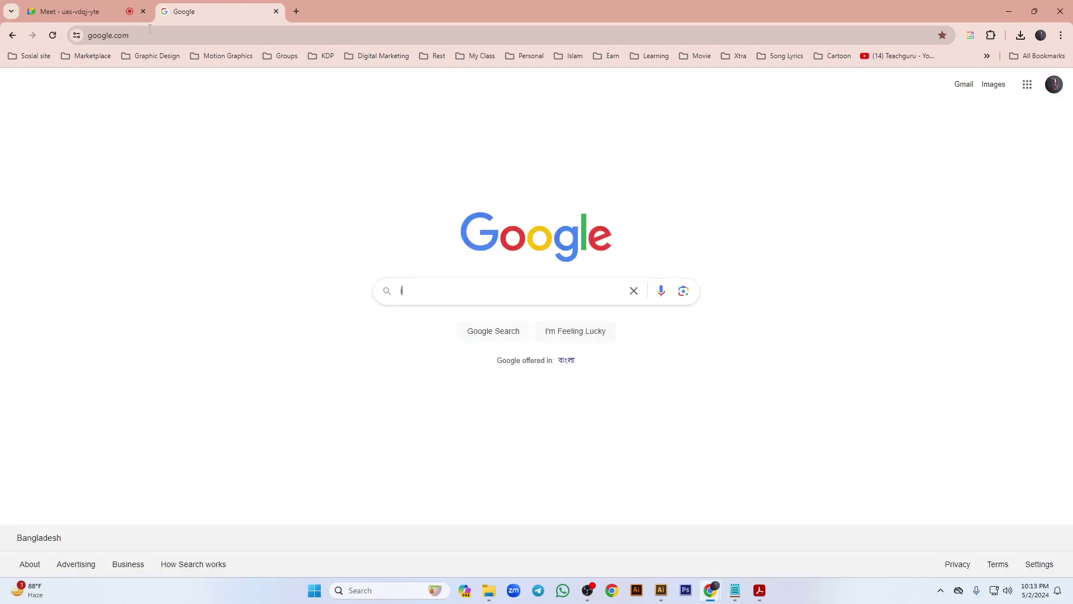
type("image")
key("Return")
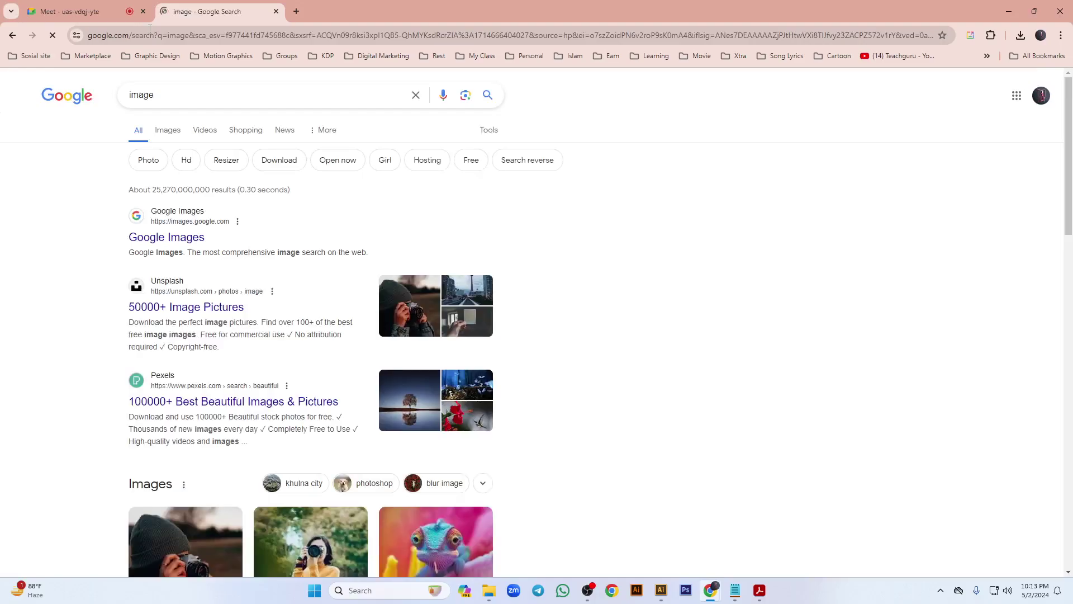
- Copy the wooden boardwalk picture "Natural Image Facts" from the image results and return to Illustrator
left_click(168, 130)
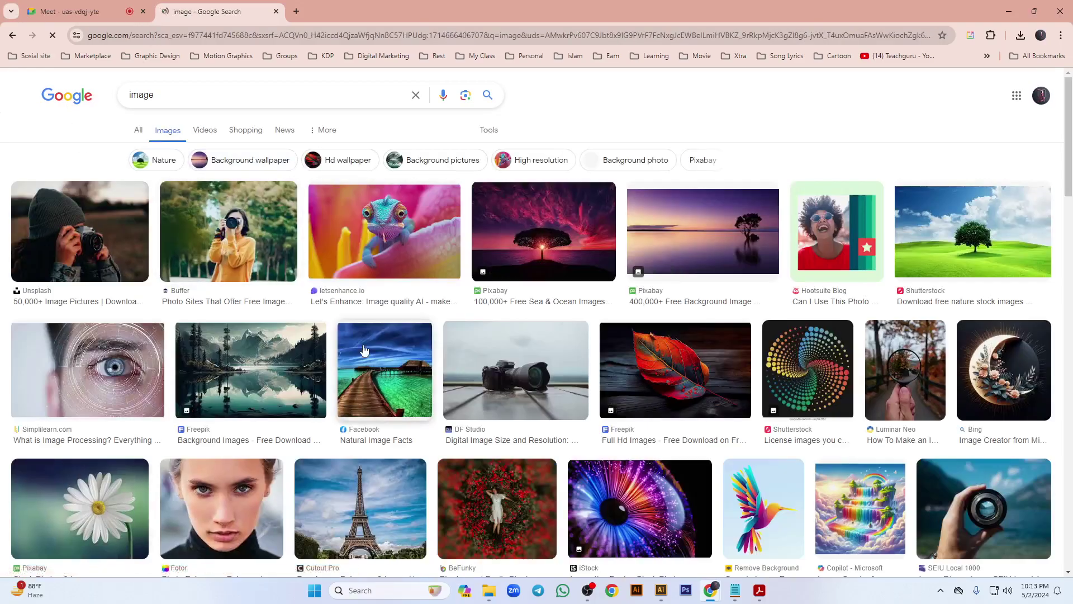
left_click(415, 362)
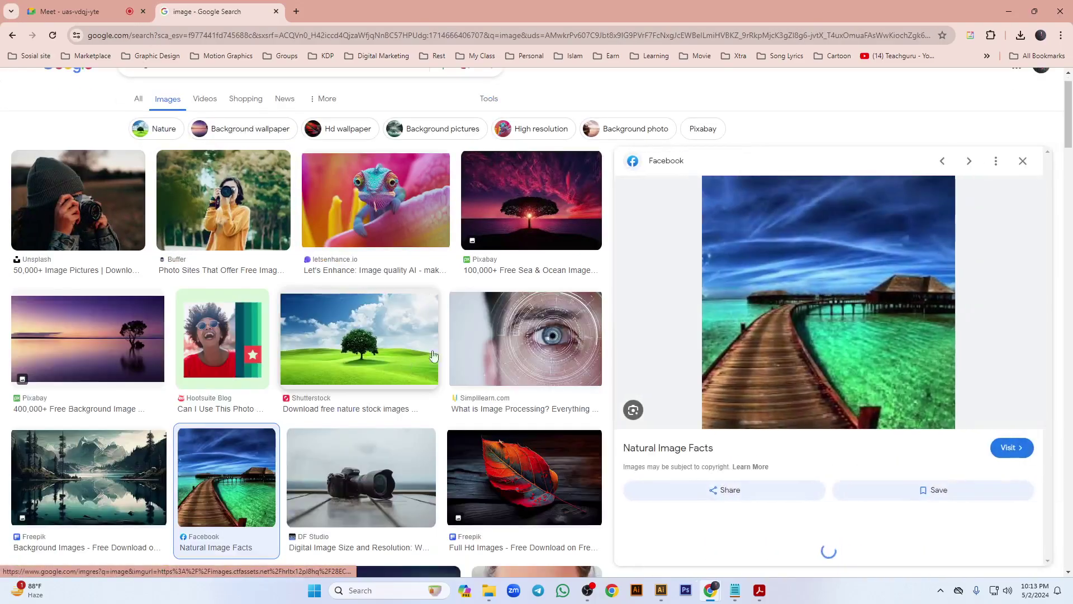
right_click(839, 234)
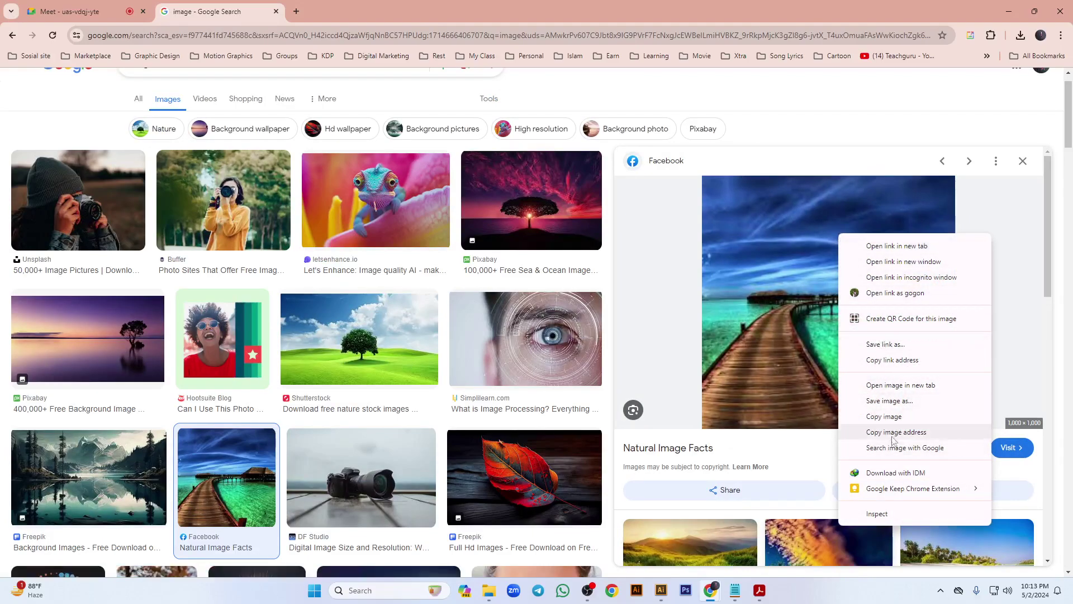
left_click(883, 416)
left_click(1009, 11)
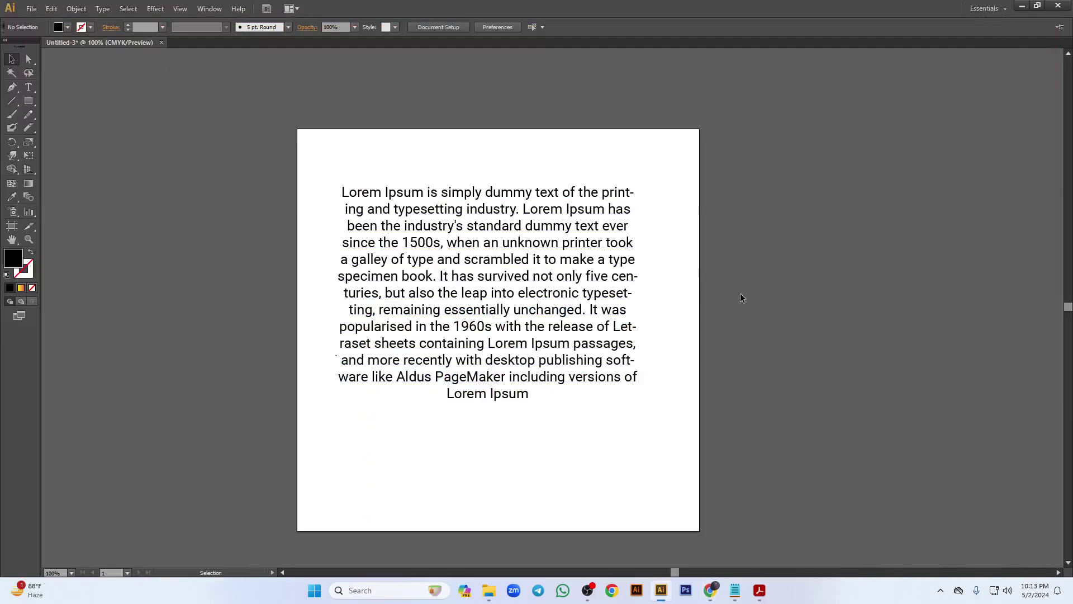
- Paste the picture, scale it down to about 2.17 in square and place it in the middle of the paragraph
key("ctrl+v")
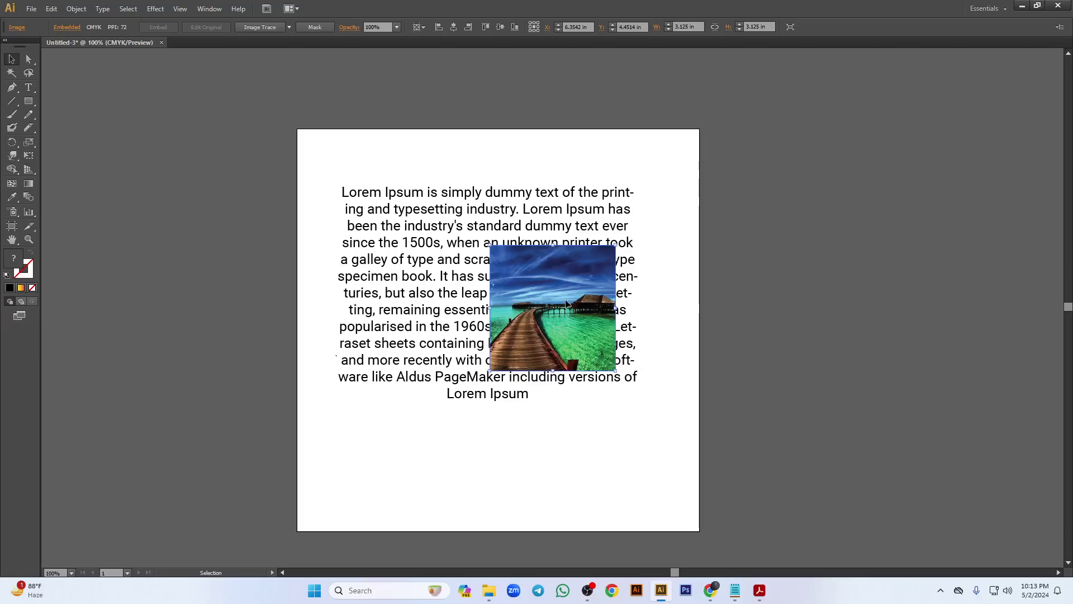
left_click_drag(617, 250, 577, 283)
left_click_drag(546, 330, 497, 286)
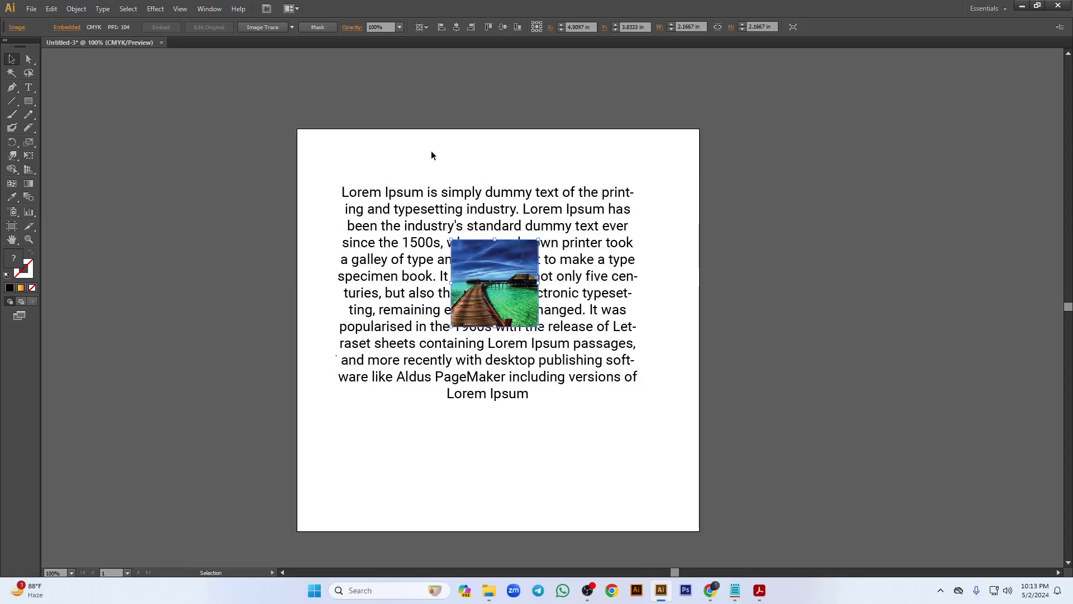
- Wrap the Lorem Ipsum paragraph around the boardwalk picture with Text Wrap and deselect everything
left_click_drag(430, 150, 551, 347)
left_click(76, 9)
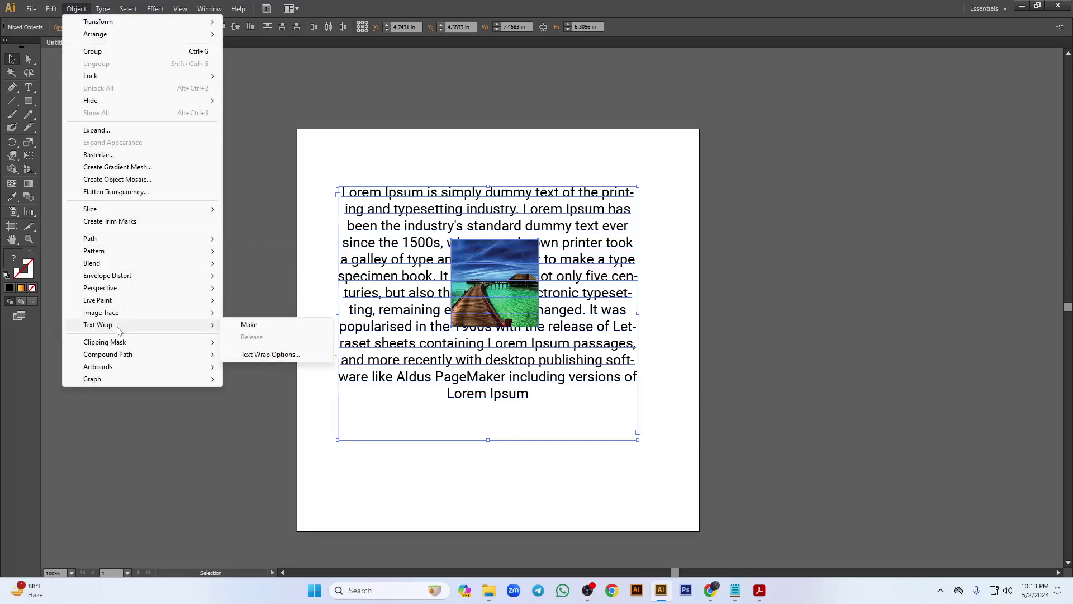
mouse_move(190, 326)
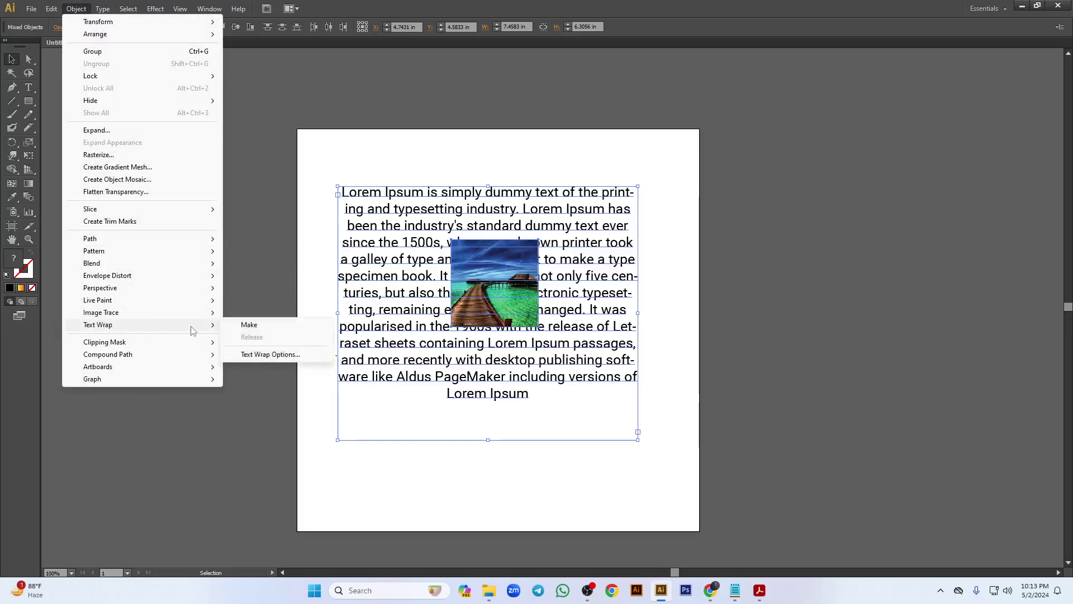
left_click(244, 326)
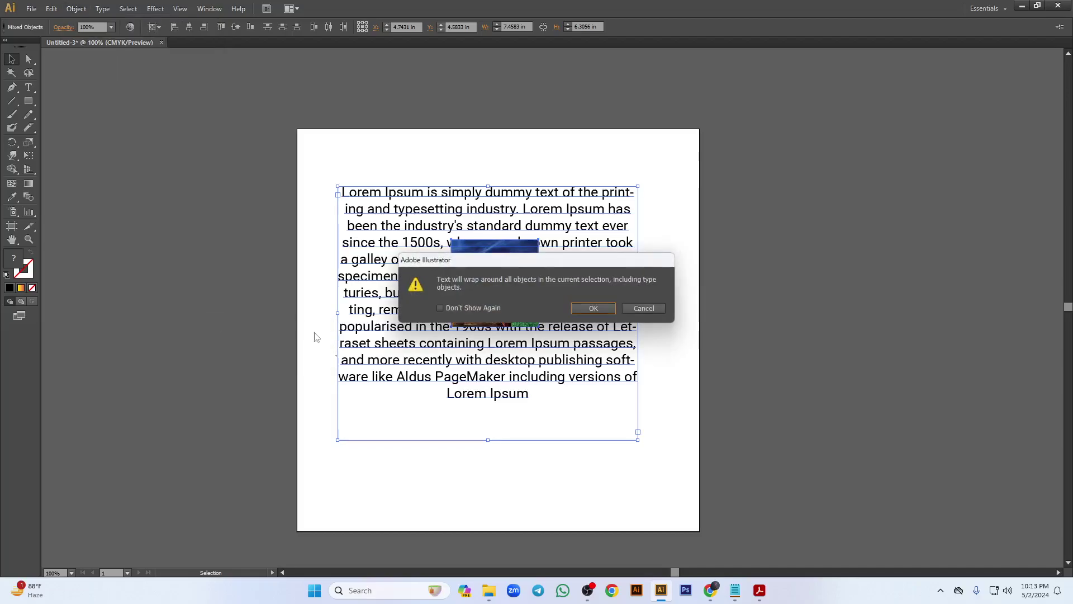
left_click(612, 309)
left_click(790, 304)
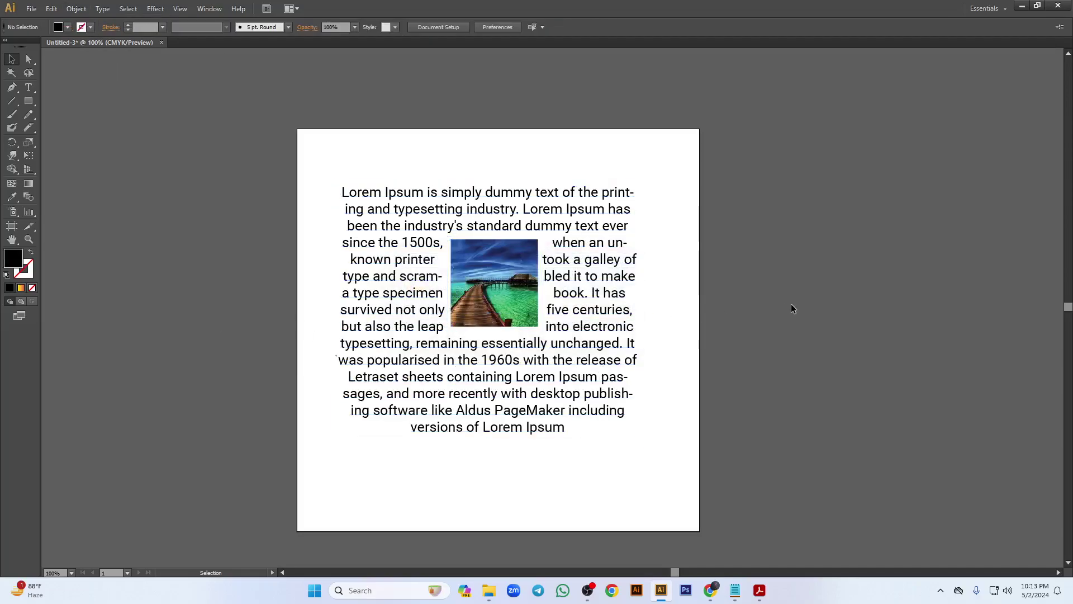
- Move the wrapped picture lower in the paragraph, then back up to about X 4.45 in, Y 4.17 in to demonstrate the reflow
left_click(490, 263)
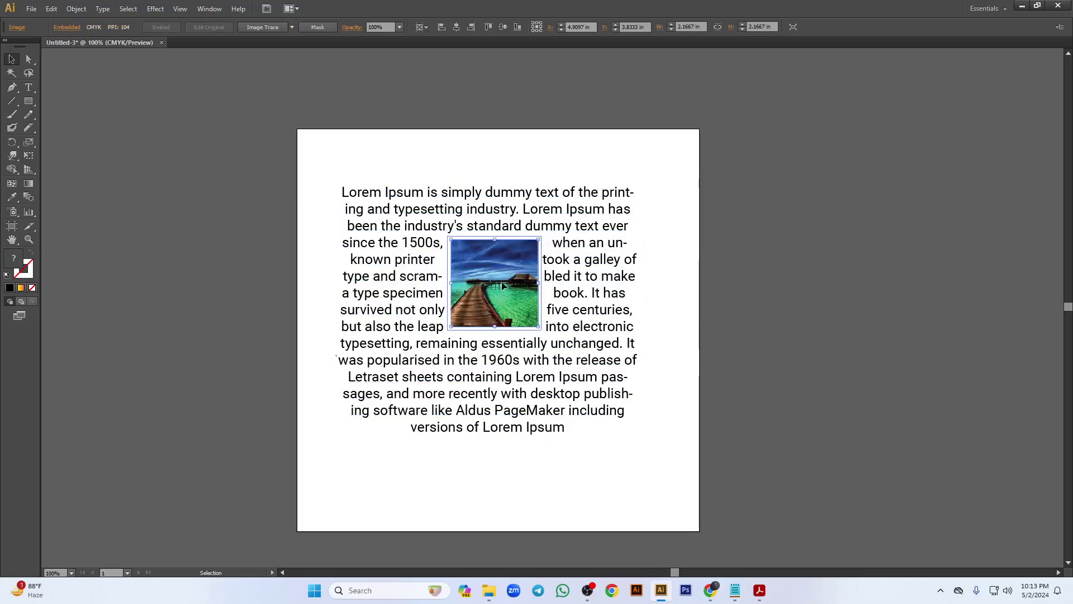
left_click_drag(502, 291, 495, 350)
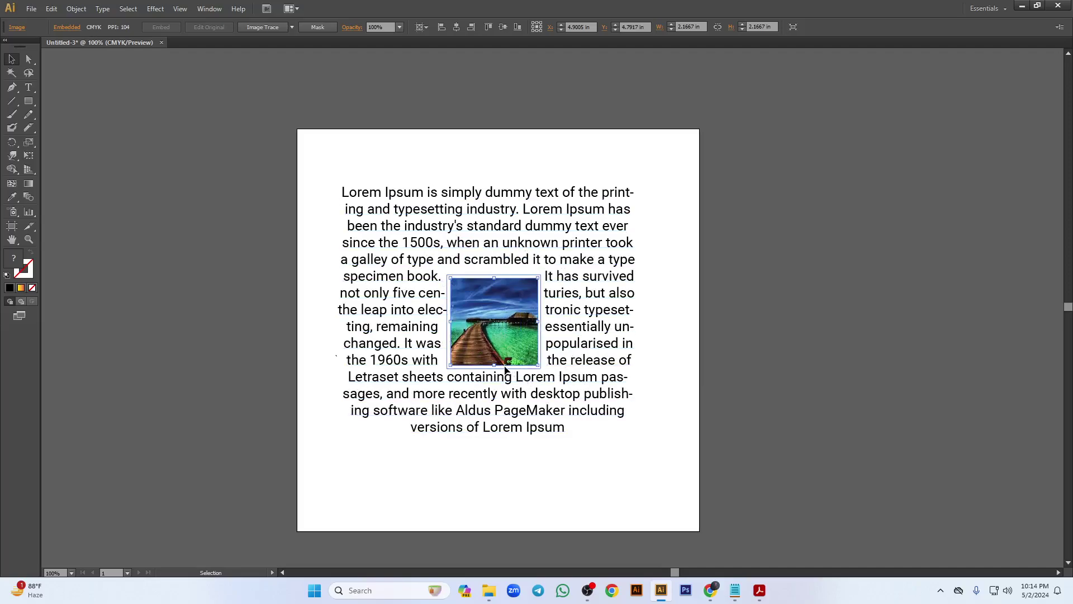
left_click_drag(501, 342, 482, 305)
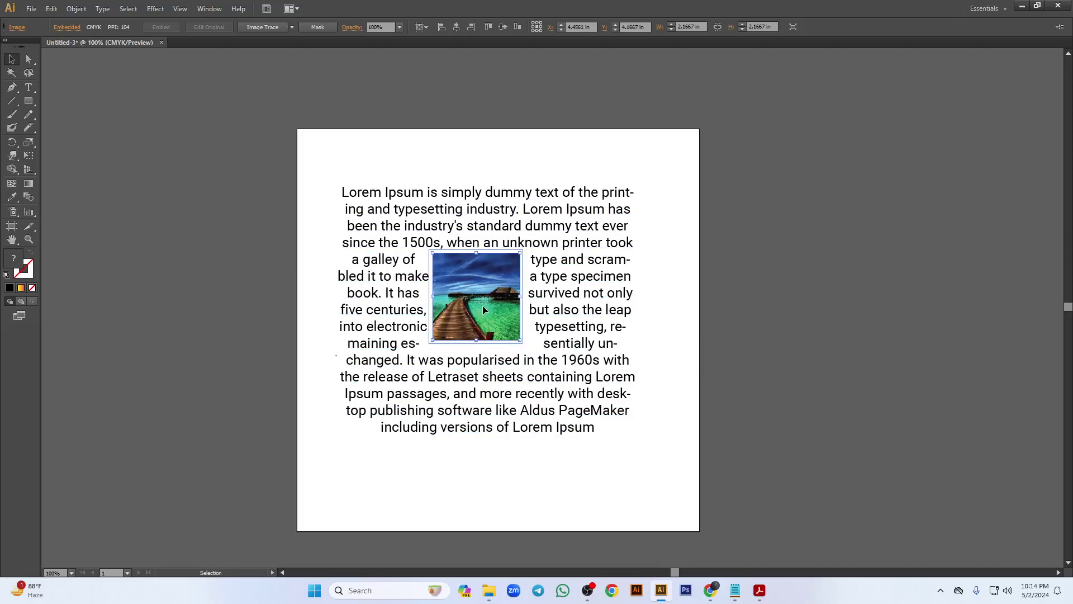
- Delete the paragraph and picture, check the module PDF's tool list in Acrobat, and return to Illustrator
left_click_drag(448, 131, 507, 358)
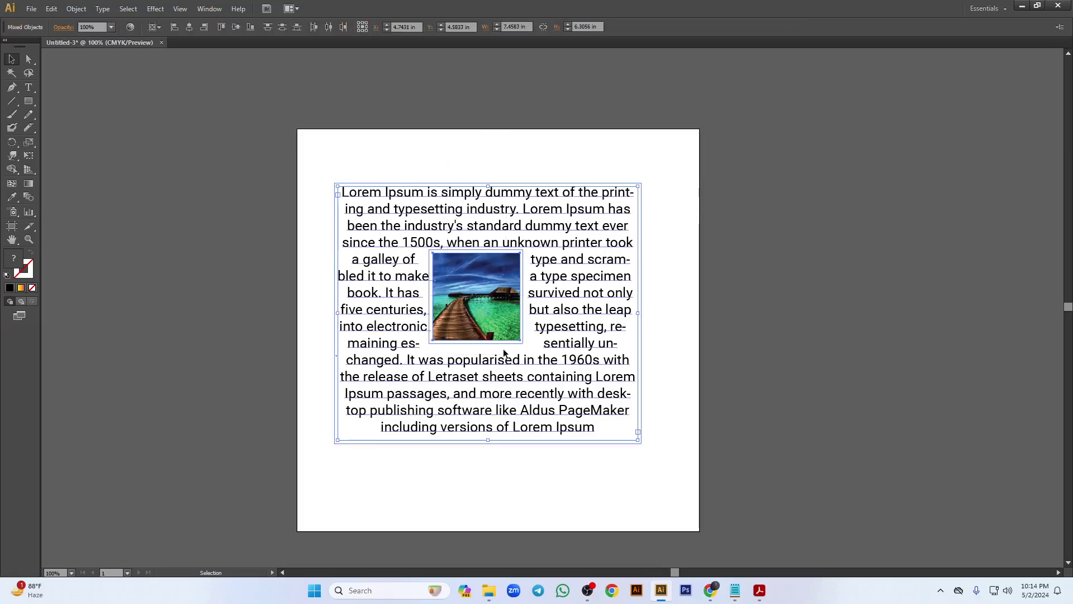
key("Delete")
left_click(759, 591)
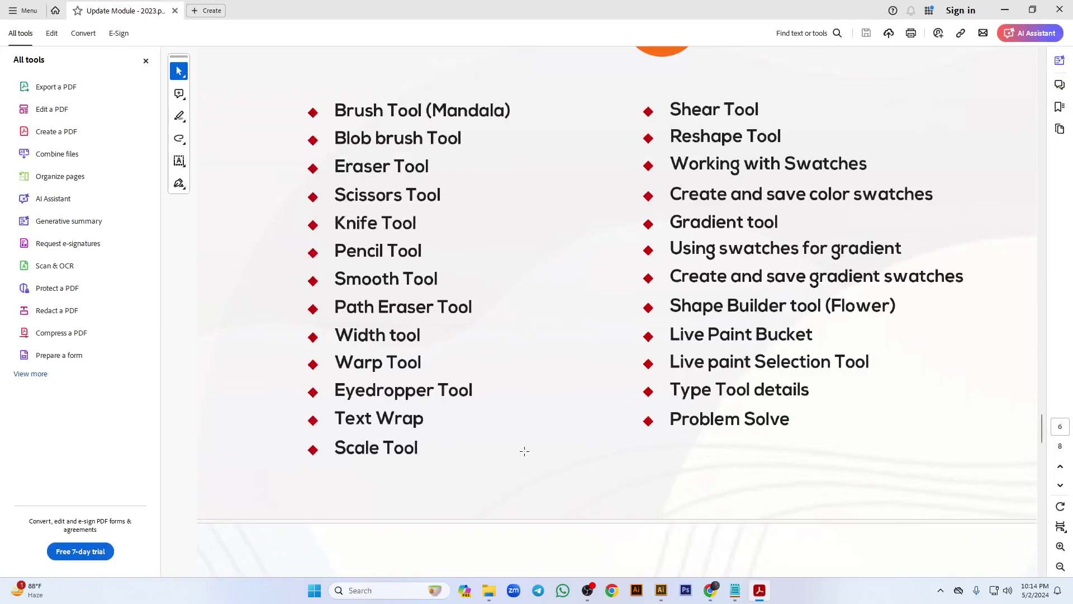
left_click(1005, 9)
scroll(403, 359, "down", 2)
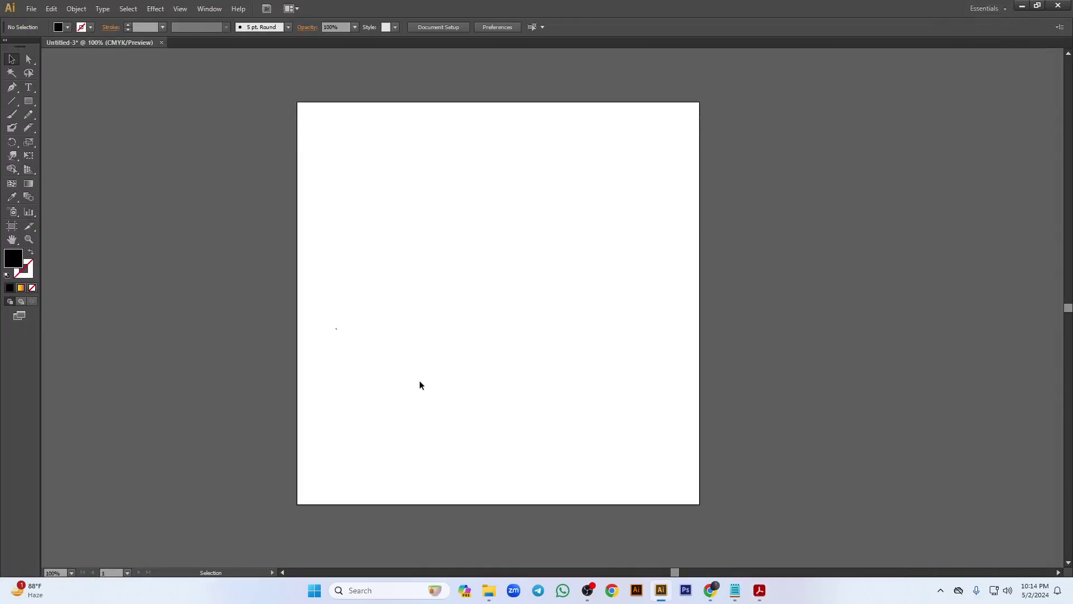
- Detach the Scale tool group and draw a black square about 4.93 in wide around the artboard's centre
left_click_drag(29, 141, 159, 100)
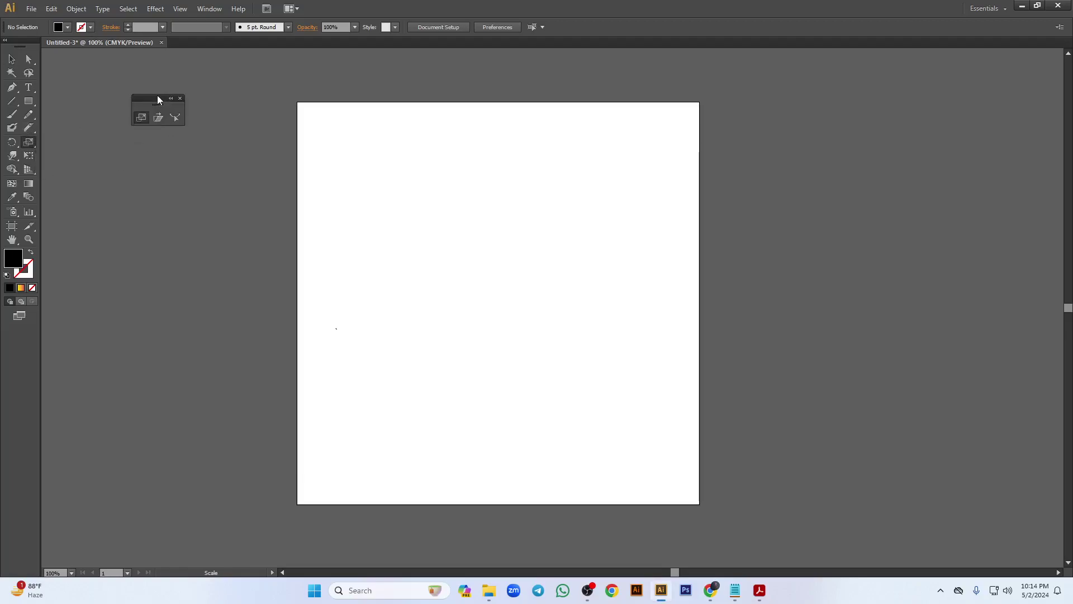
left_click(29, 101)
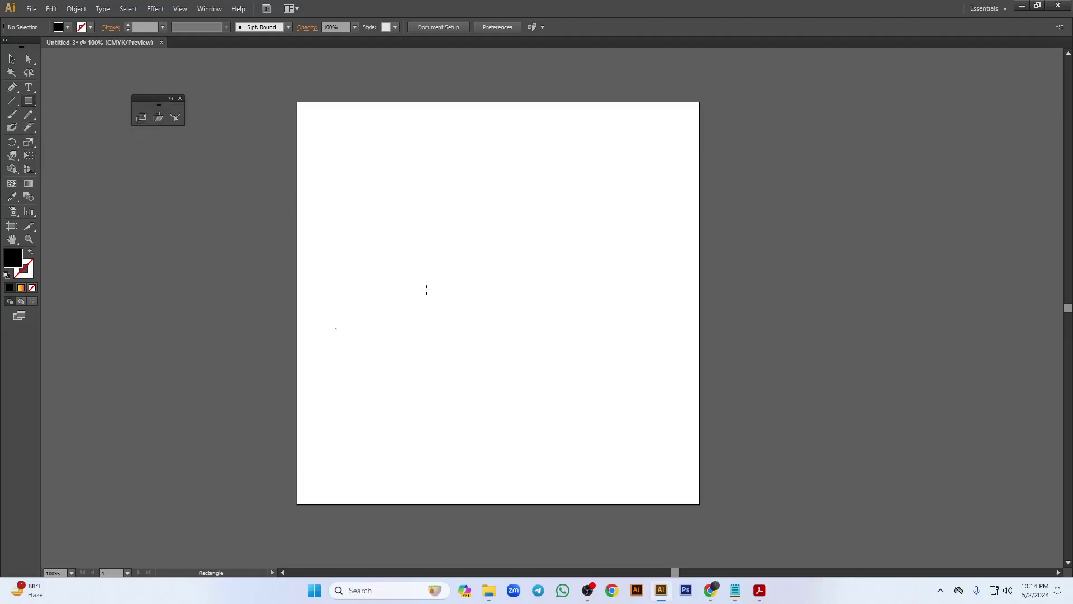
left_click_drag(405, 194, 604, 392)
left_click(67, 28)
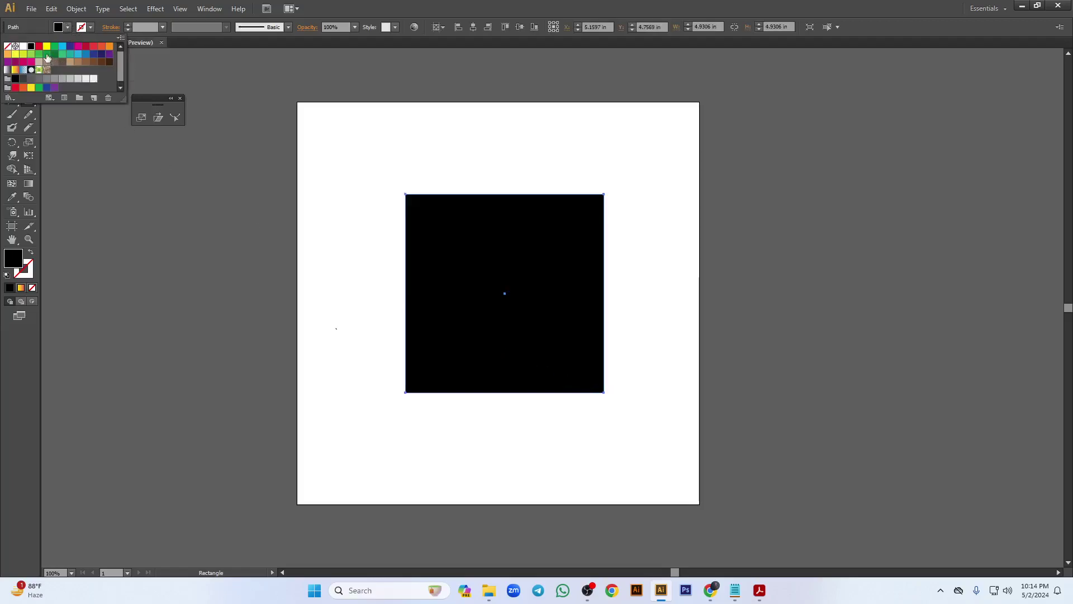
left_click(5, 62)
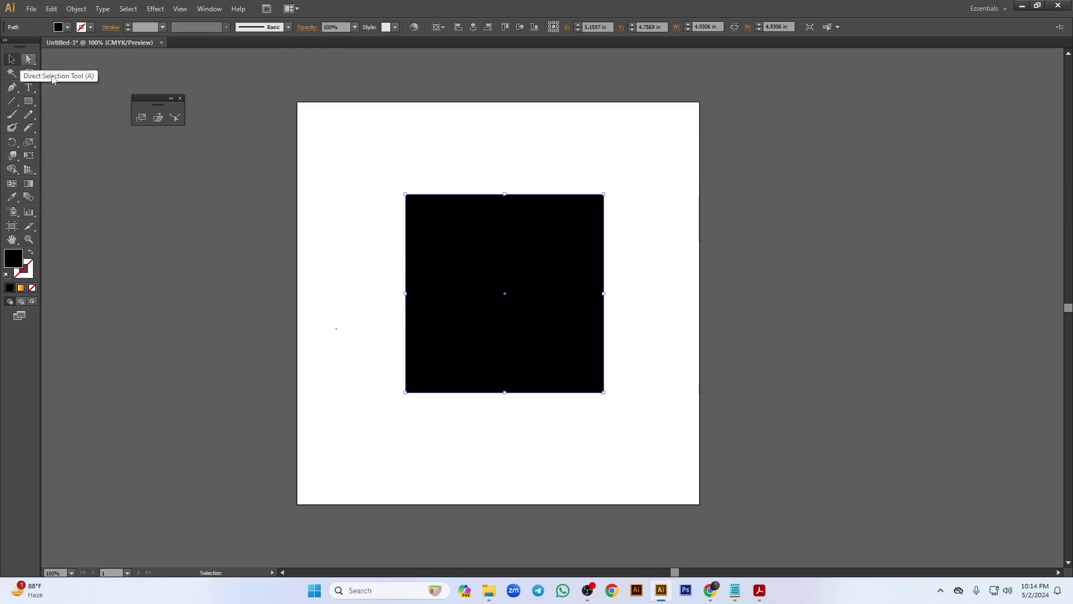
left_click_drag(556, 302, 536, 295)
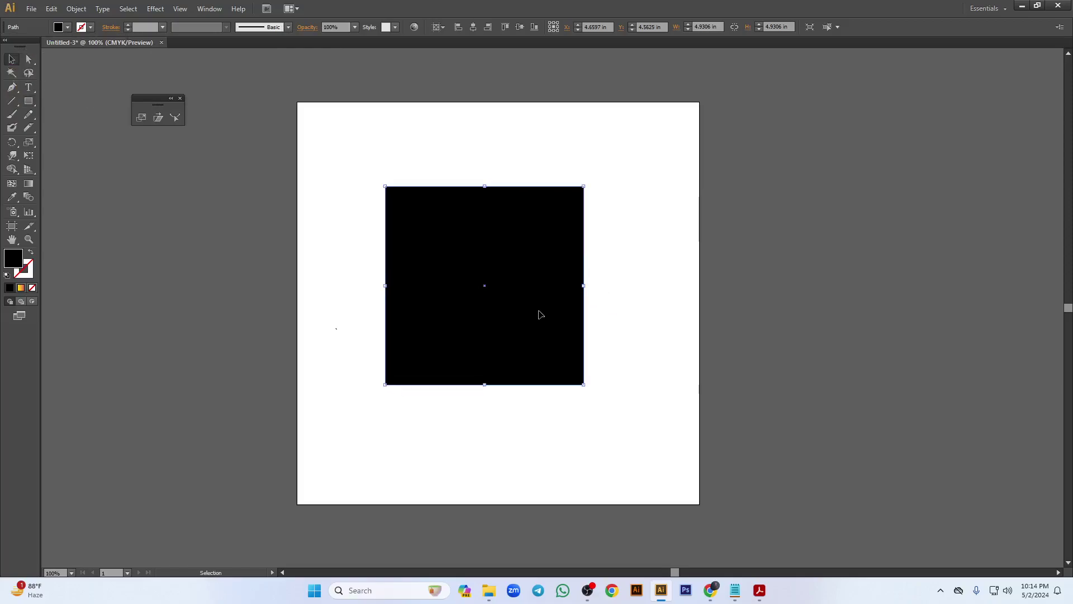
- Duplicate the black square in place, scale the copy about its centre to about 3.9 in, and fill it with red
key("ctrl+c")
key("ctrl+v")
key("Delete")
left_click(529, 302)
key("a")
left_click_drag(583, 384, 563, 364)
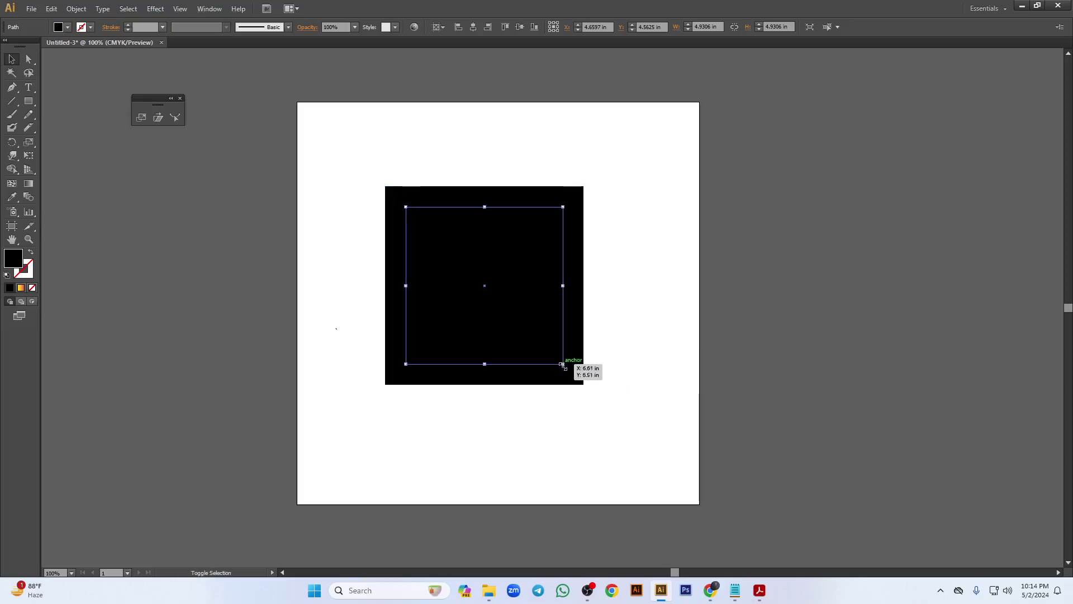
left_click(68, 27)
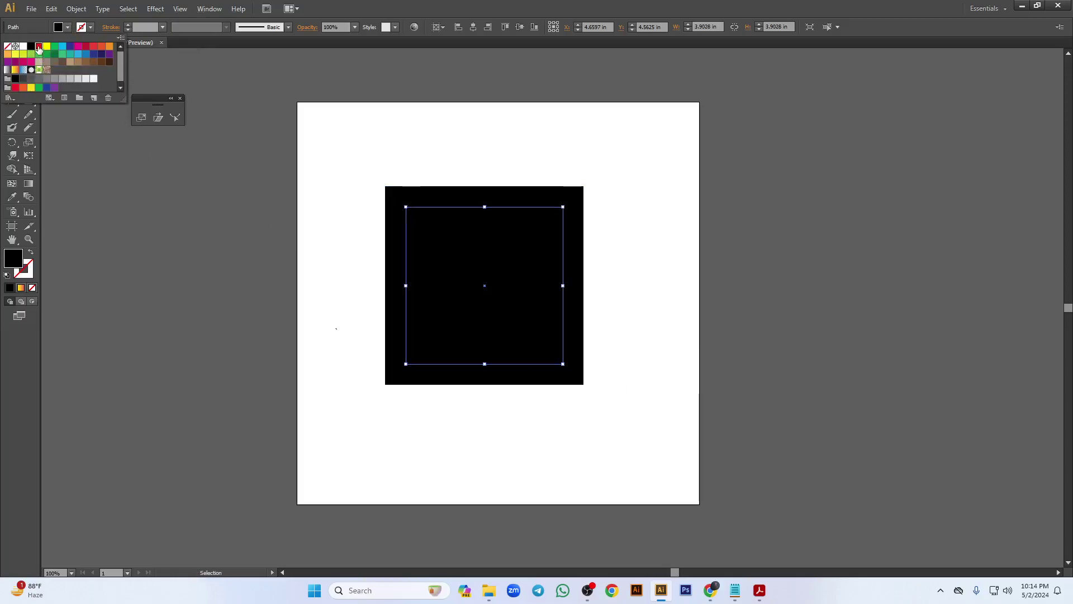
left_click(39, 47)
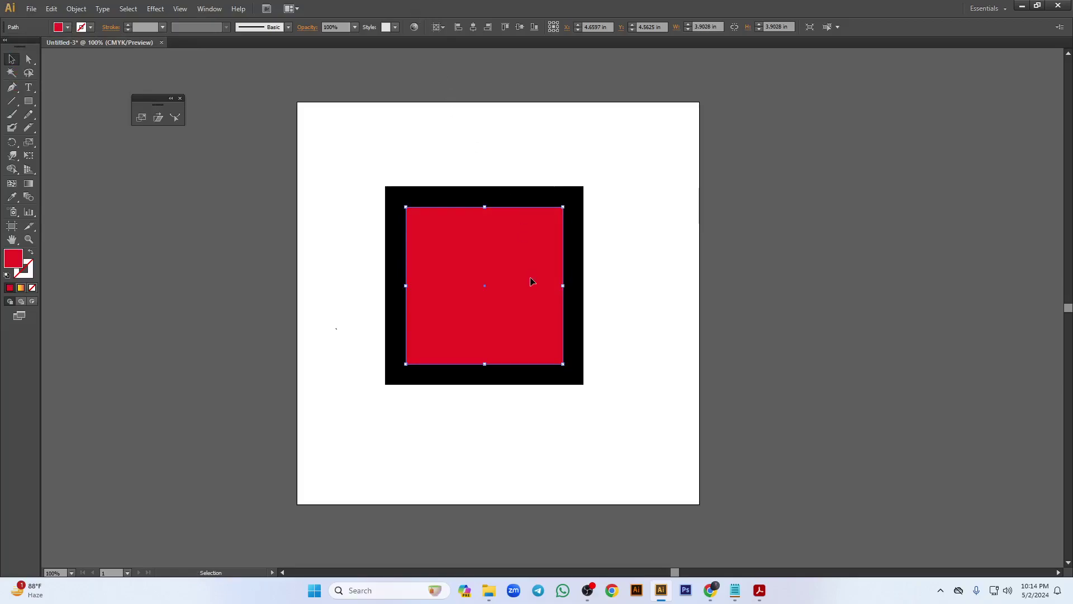
- Duplicate the red square in place, scale the copy about its centre to about 2.51 in, and fill it with yellow
left_click(724, 305)
left_click(518, 247)
left_click_drag(562, 364, 534, 335)
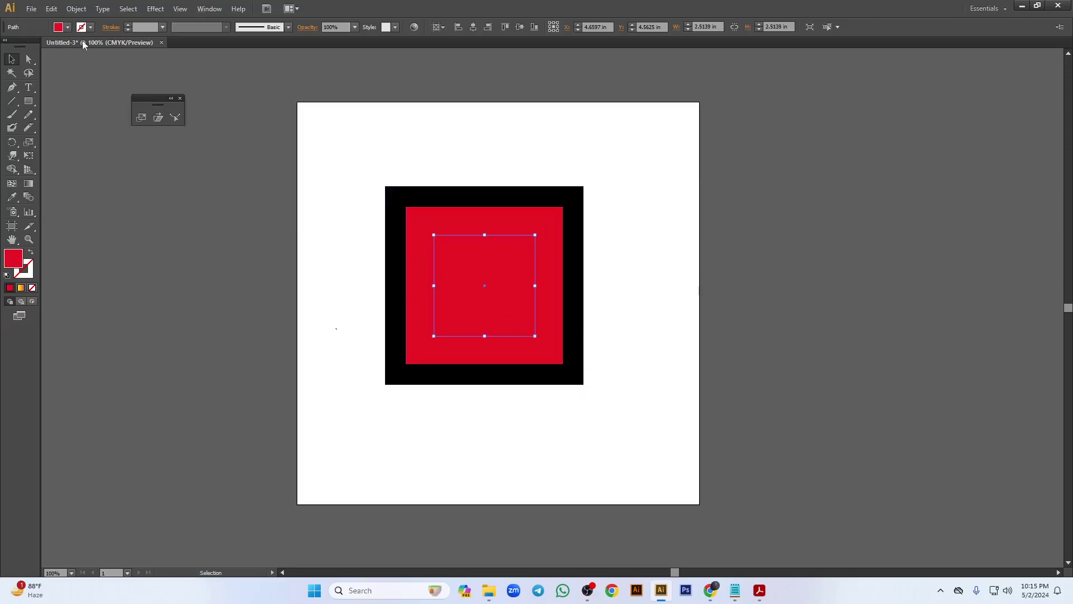
left_click(68, 27)
left_click(47, 46)
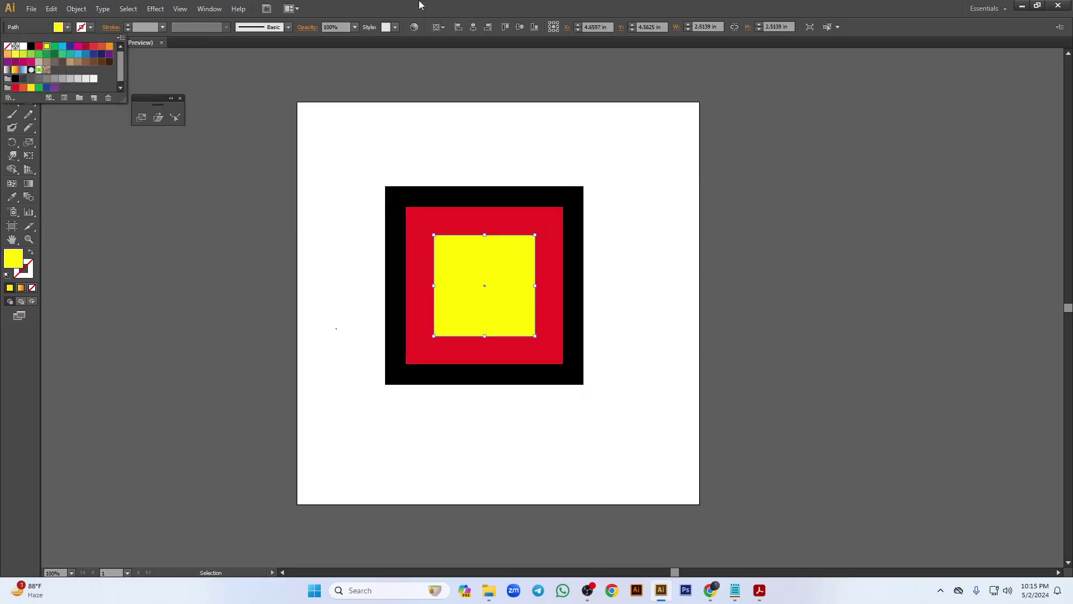
left_click(419, 5)
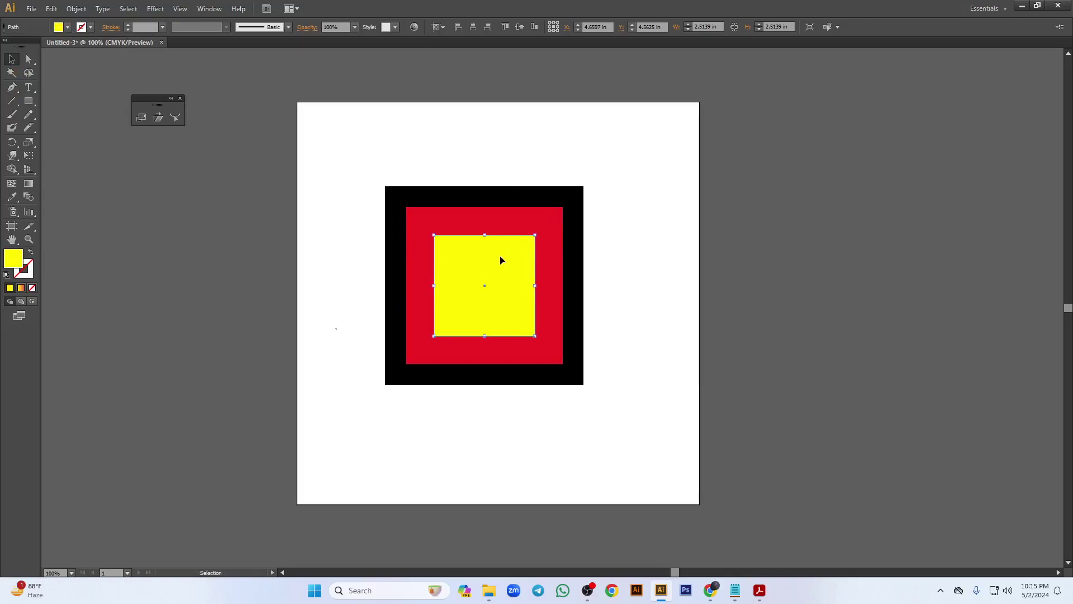
- Add a green square about 1.26 in wide from a centred copy of the yellow one, and move the nested squares off the artboard's right side
left_click_drag(535, 336, 510, 311)
left_click(68, 27)
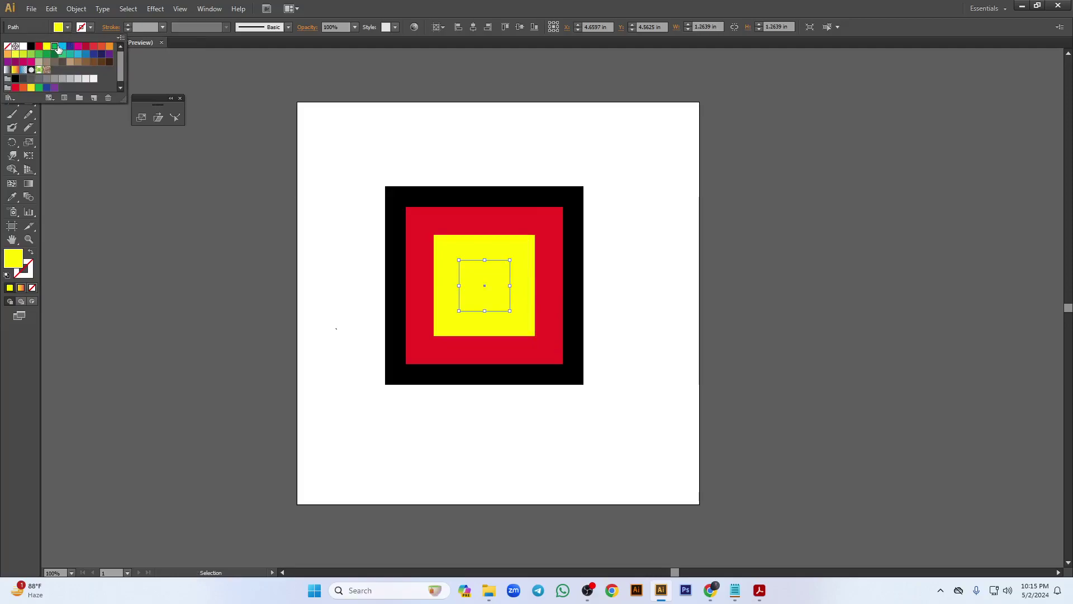
left_click(55, 46)
left_click(375, 5)
left_click(452, 125)
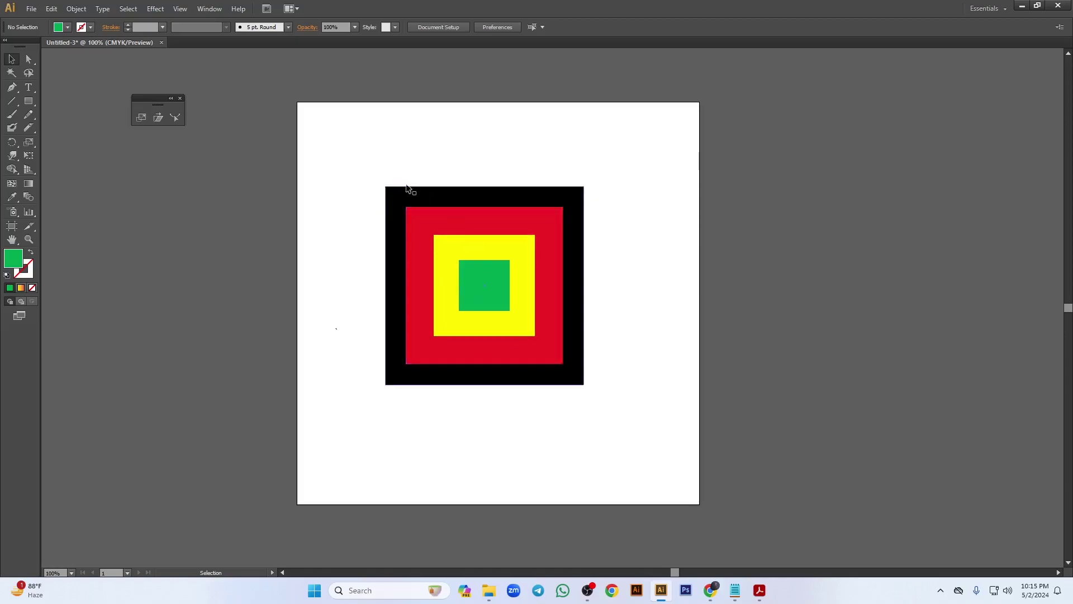
left_click_drag(364, 144, 944, 142)
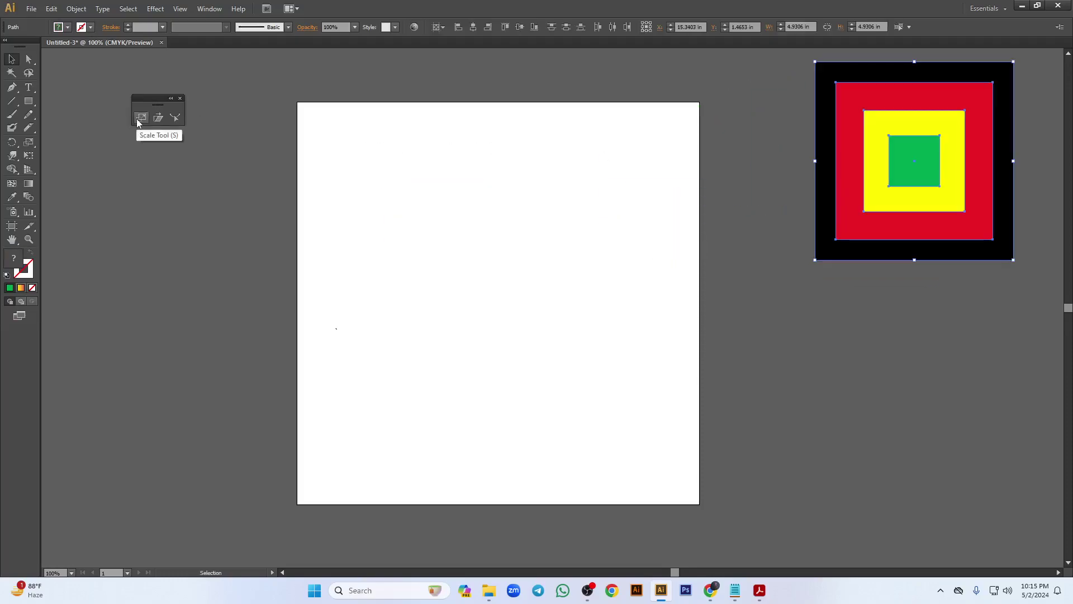
- Switch to the Google Meet call in Chrome, admit the waiting participant, and return to Illustrator
mouse_move(711, 590)
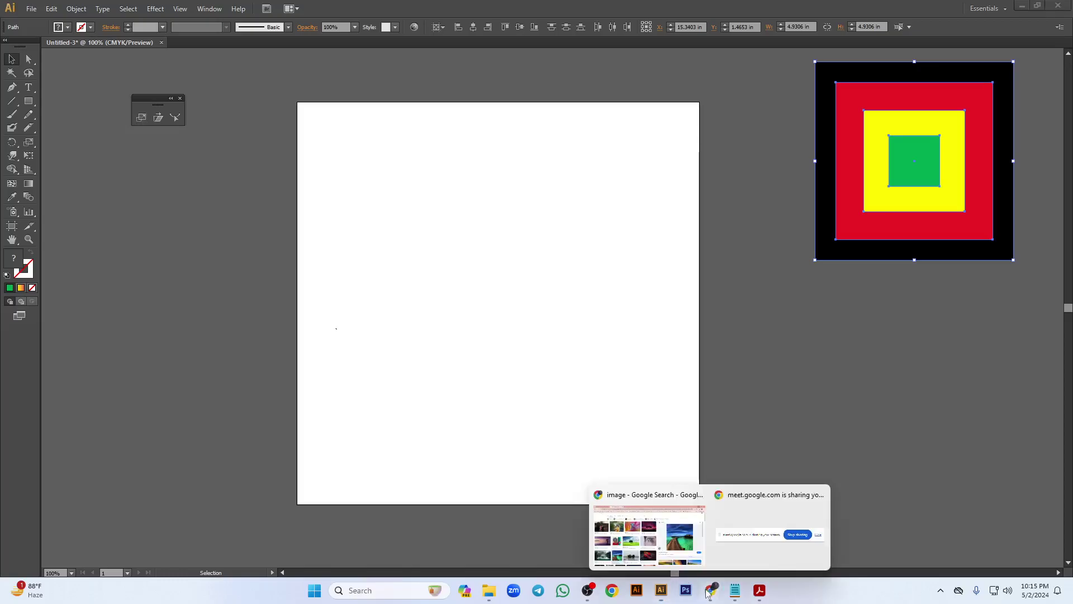
left_click(648, 536)
key("ctrl+1")
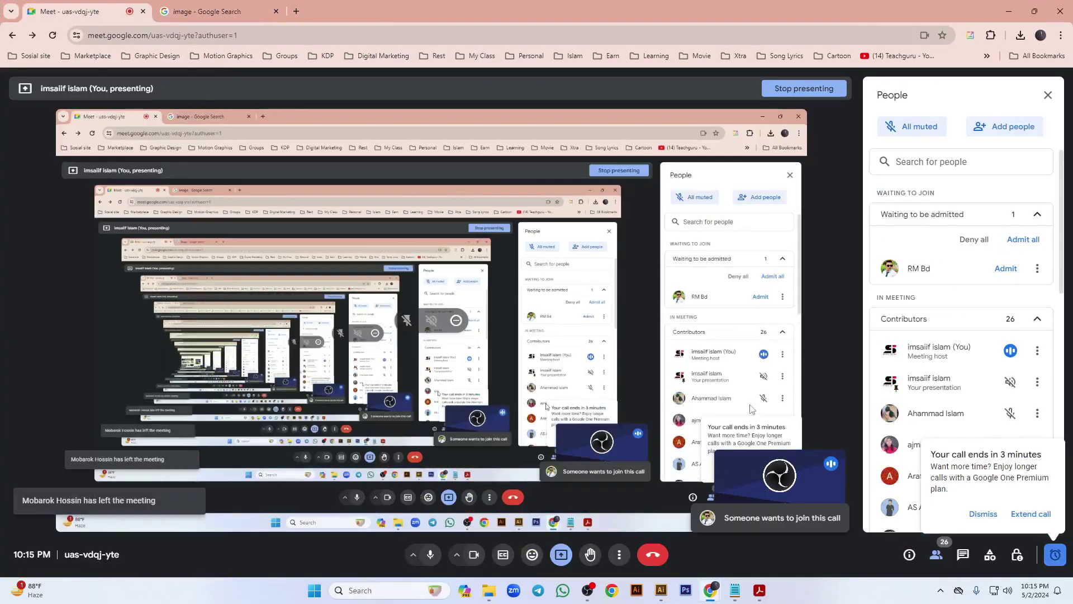
left_click(1006, 268)
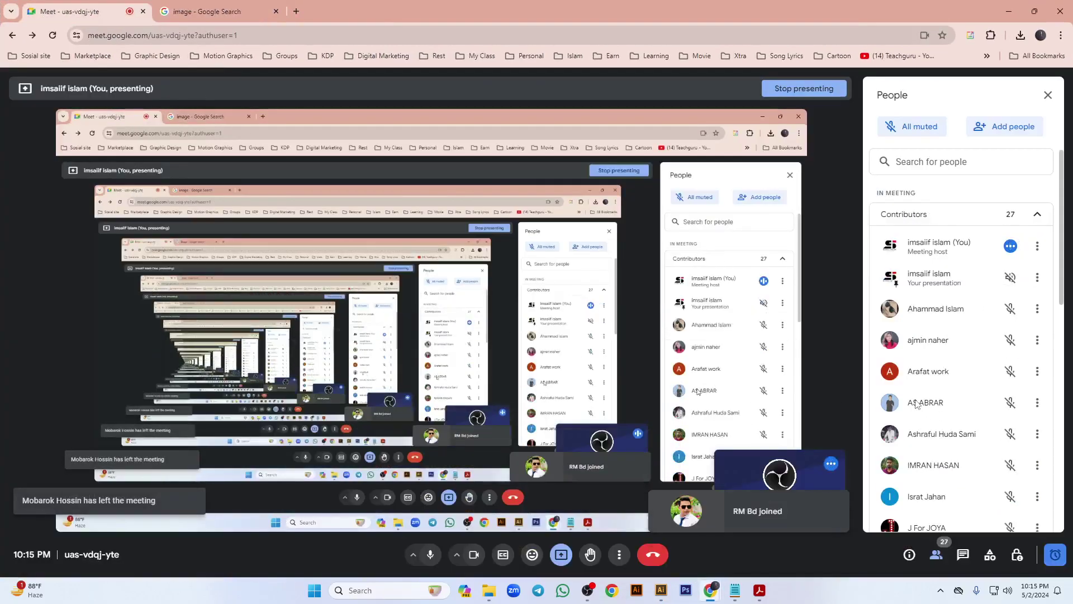
left_click(1055, 554)
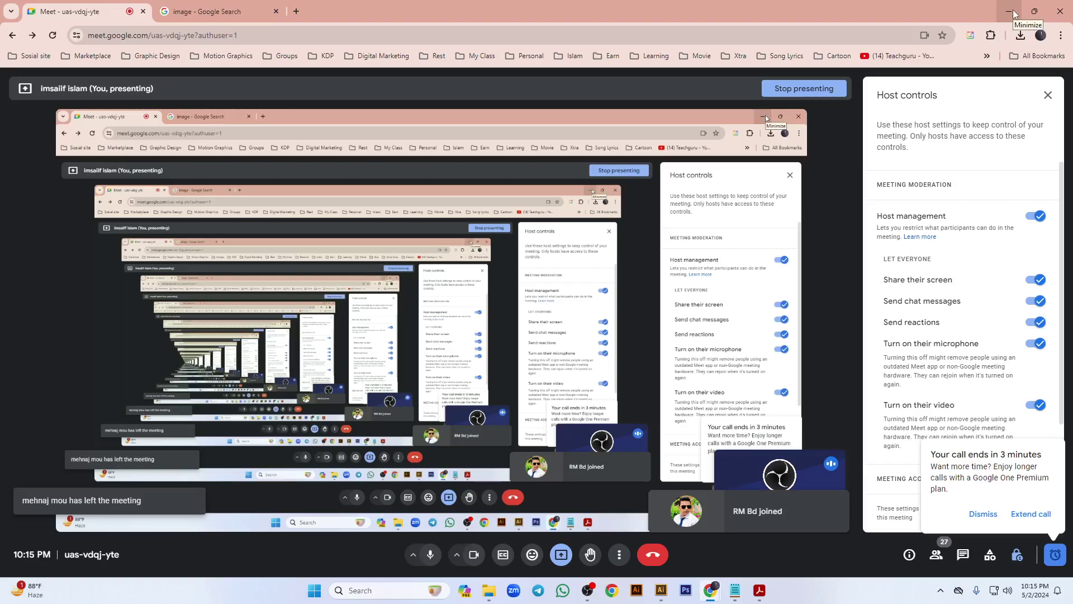
left_click(1014, 13)
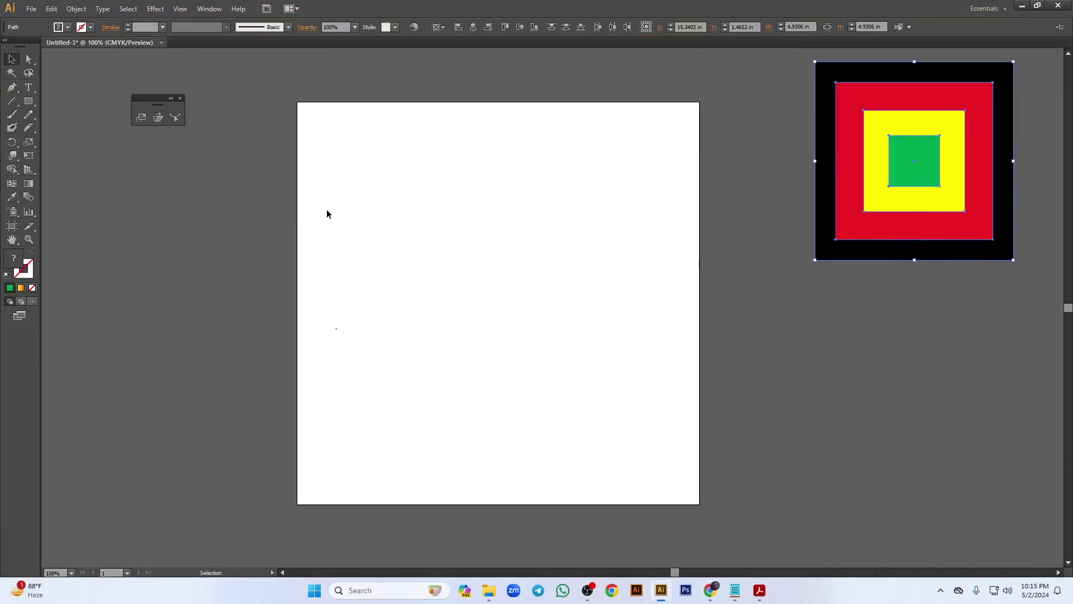
- Draw a square about 5.88 in wide, fill it with black, and move it nearer the artboard's centre
left_click(29, 101)
left_click_drag(336, 183, 572, 399)
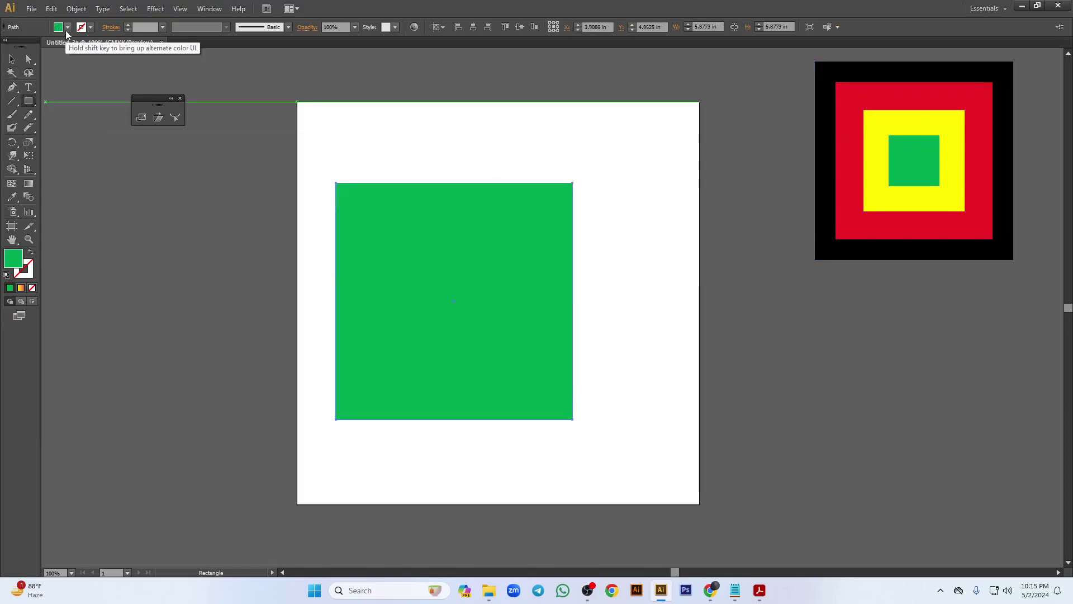
left_click(58, 27)
left_click(30, 46)
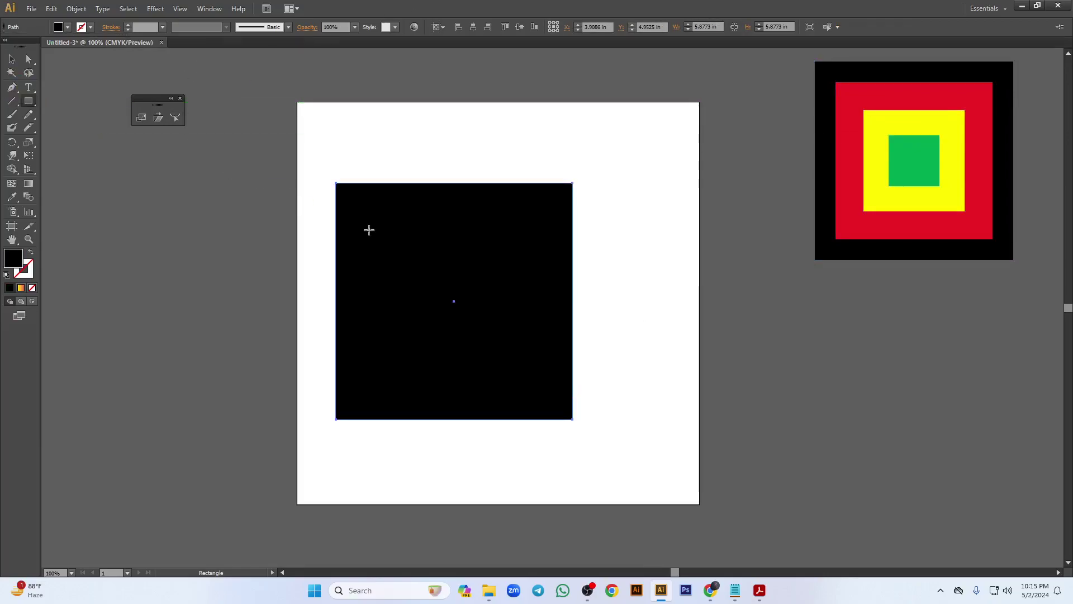
left_click(13, 59)
left_click_drag(420, 262, 486, 264)
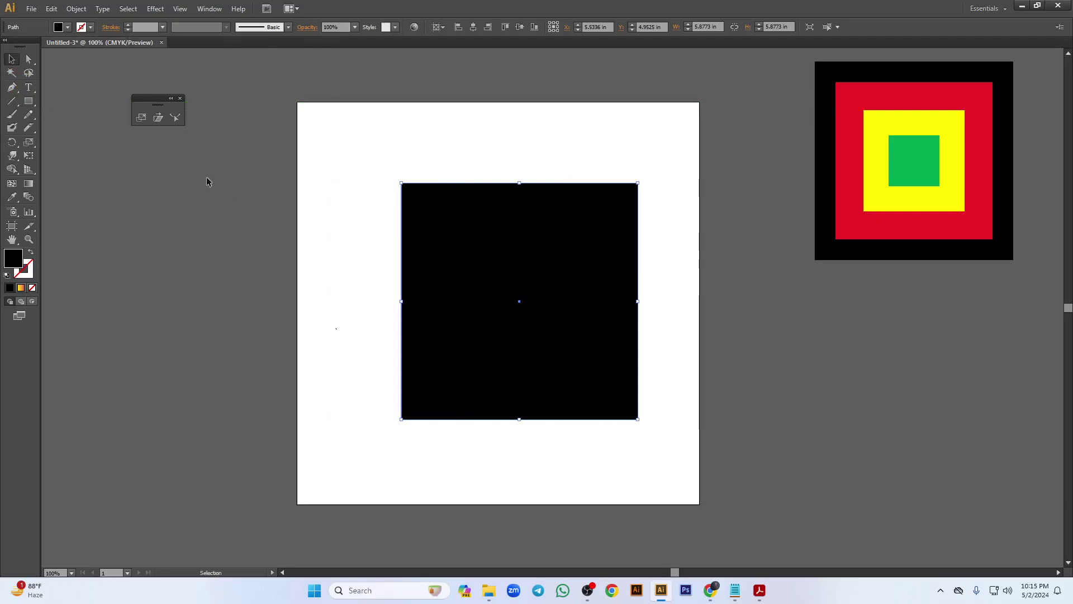
- Create a copy of the black square scaled uniformly to 80% with the Scale tool
double_click(142, 117)
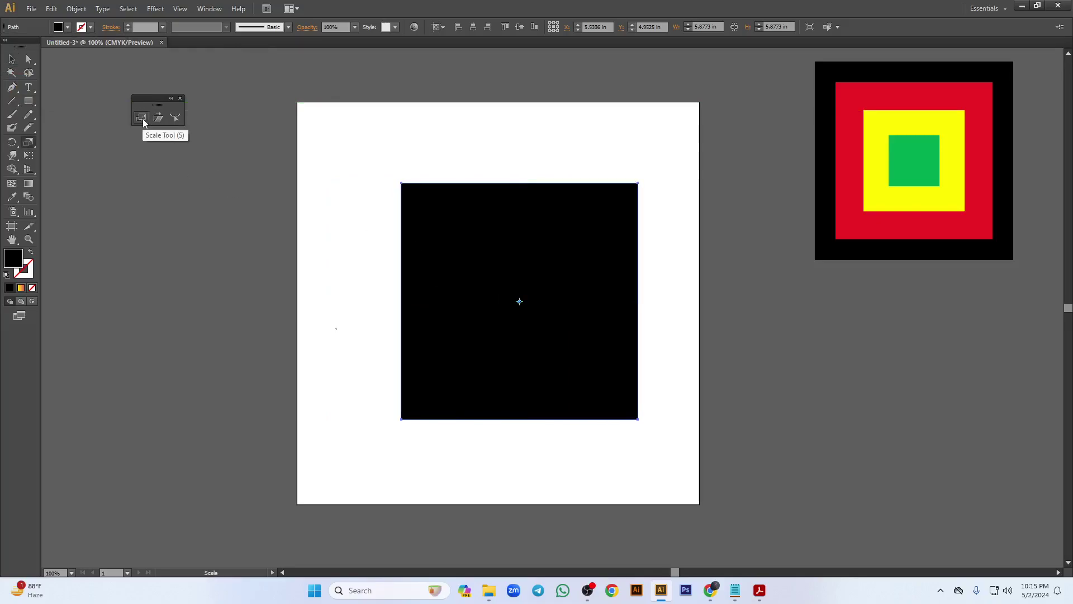
left_click_drag(729, 152, 742, 168)
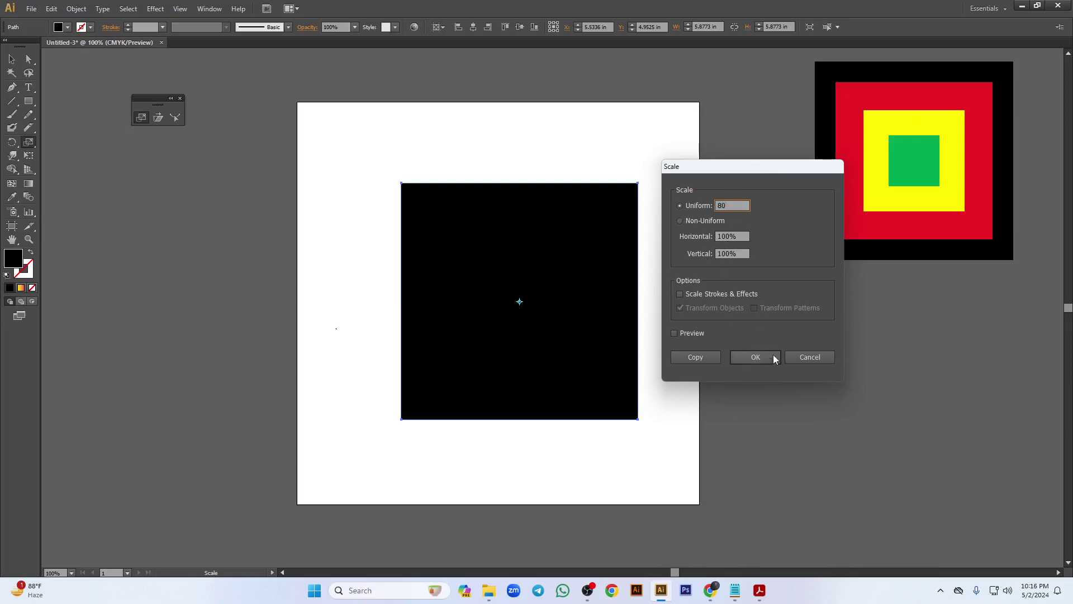
left_click(687, 356)
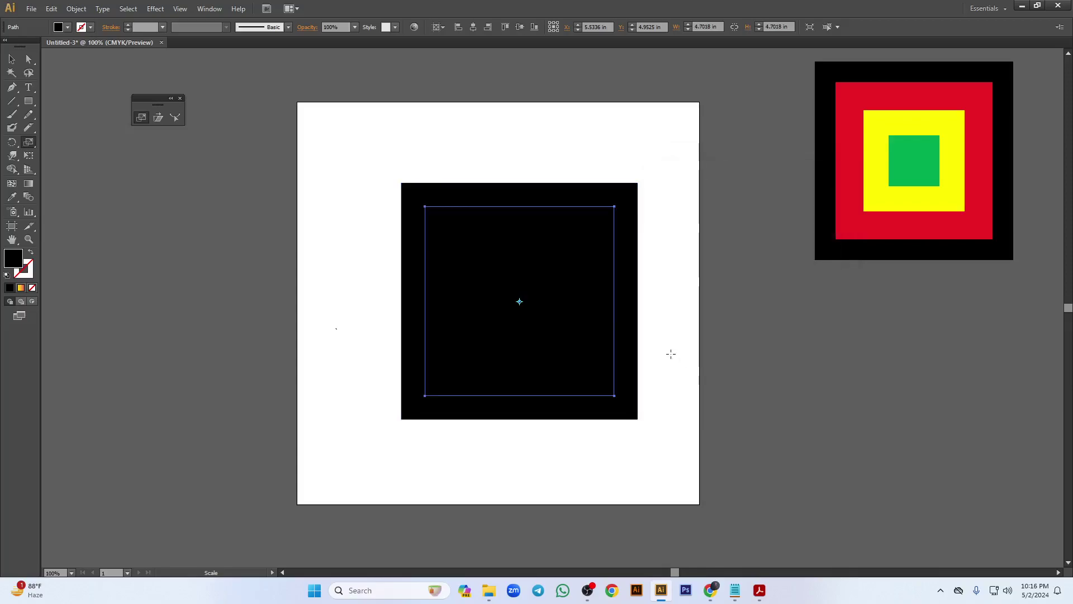
- Fill the 80% inner copy of the black square with red
left_click(67, 27)
left_click(39, 46)
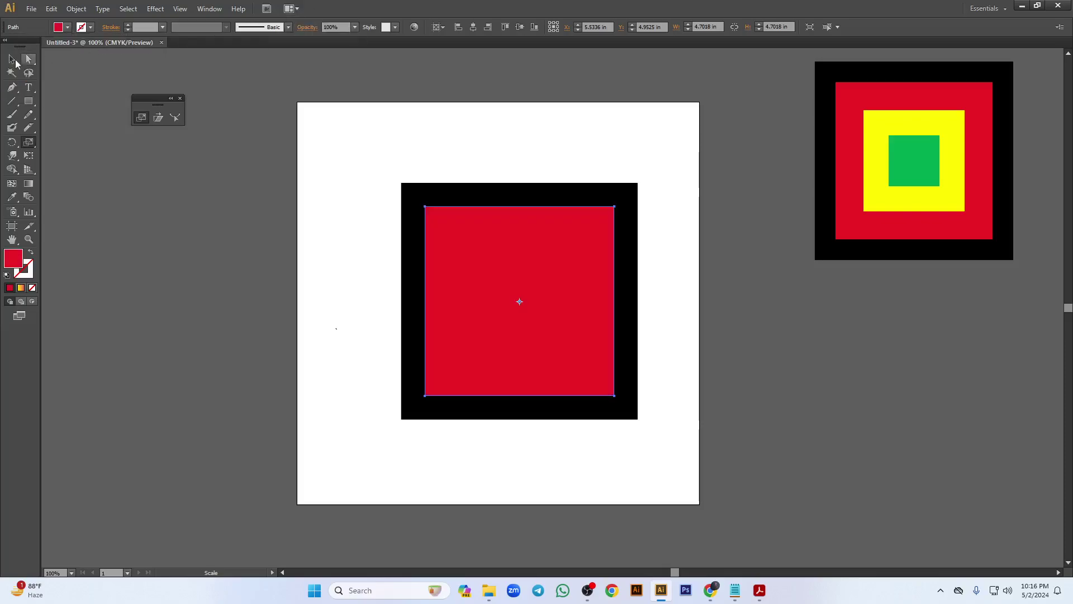
left_click(11, 59)
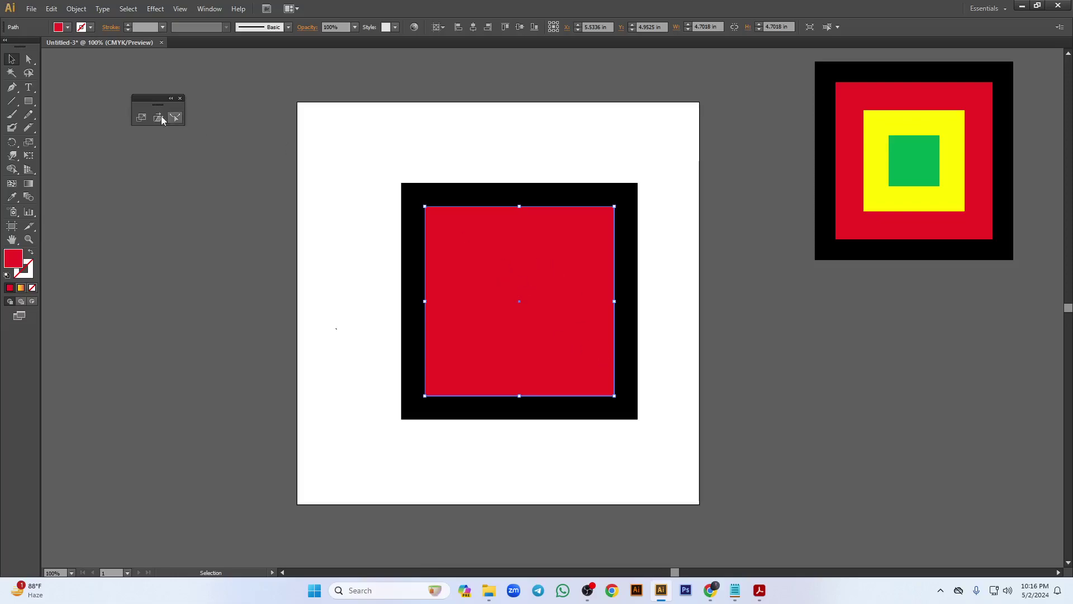
- Create a copy of the red square scaled uniformly to 60% and fill the copy with yellow
left_click(141, 118)
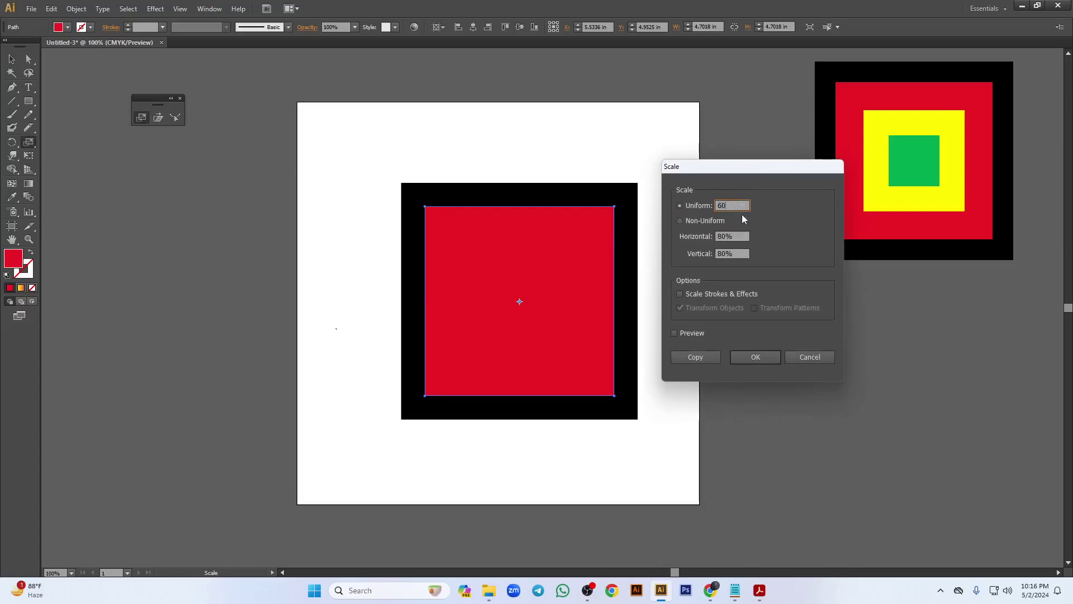
left_click(693, 361)
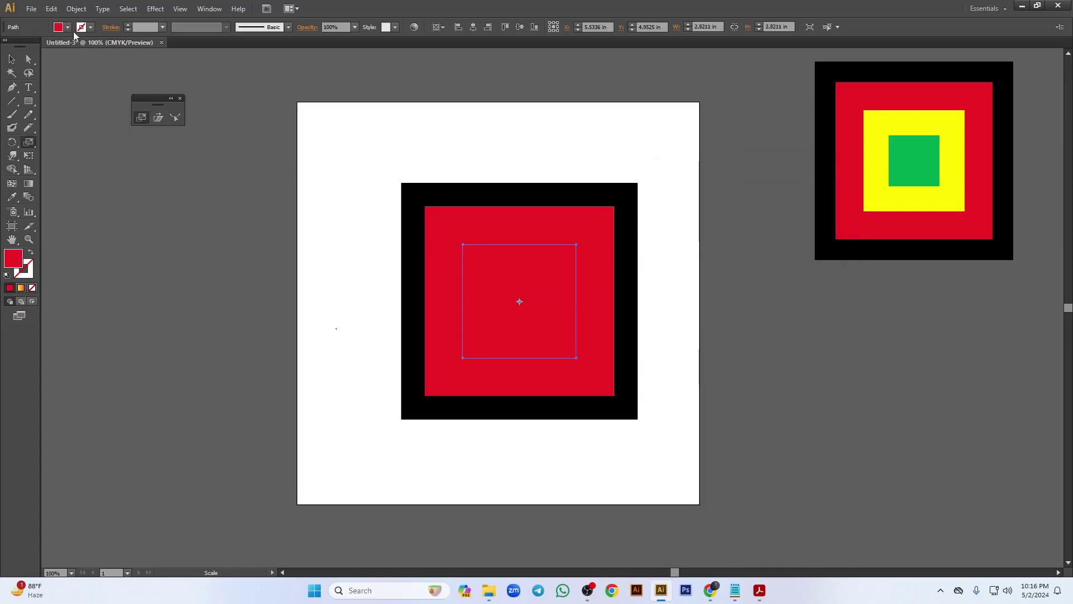
left_click(68, 27)
left_click(46, 46)
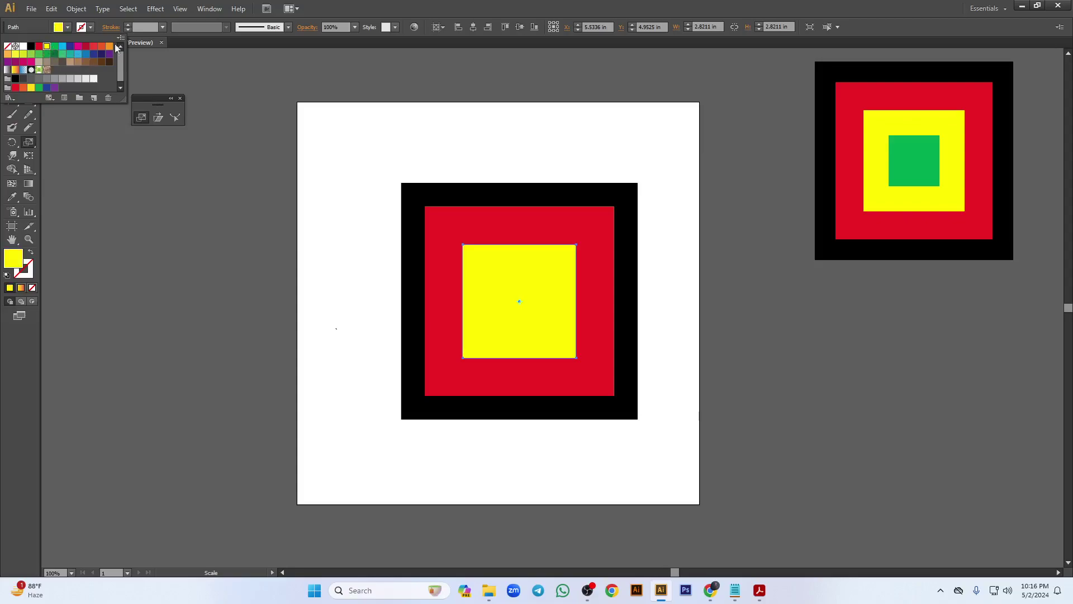
left_click(12, 59)
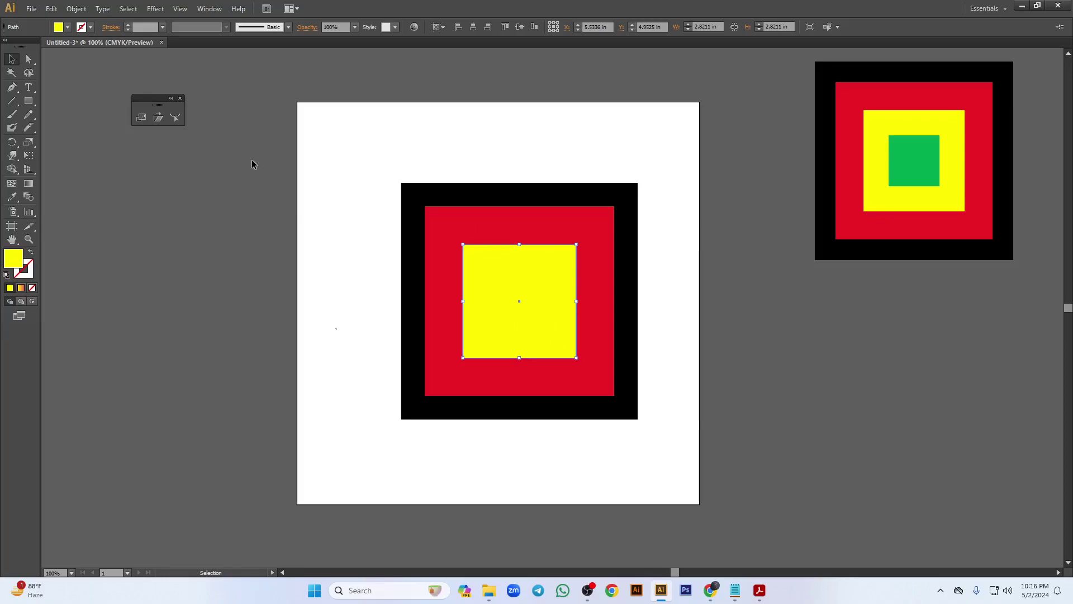
- Create a copy of the yellow square scaled uniformly to 20% and fill the copy with green
double_click(141, 118)
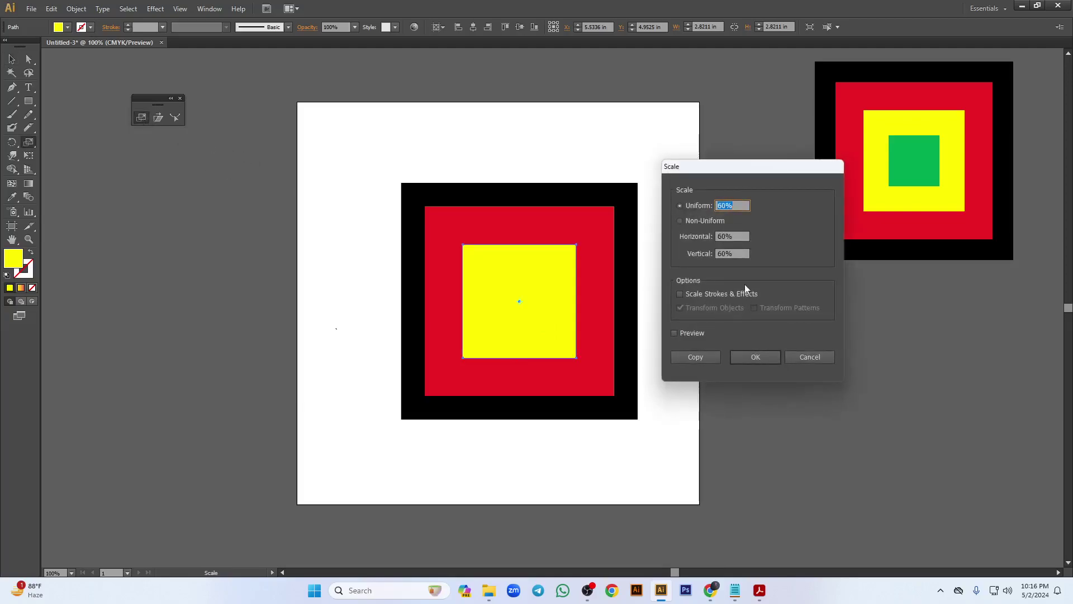
type("2")
left_click(700, 357)
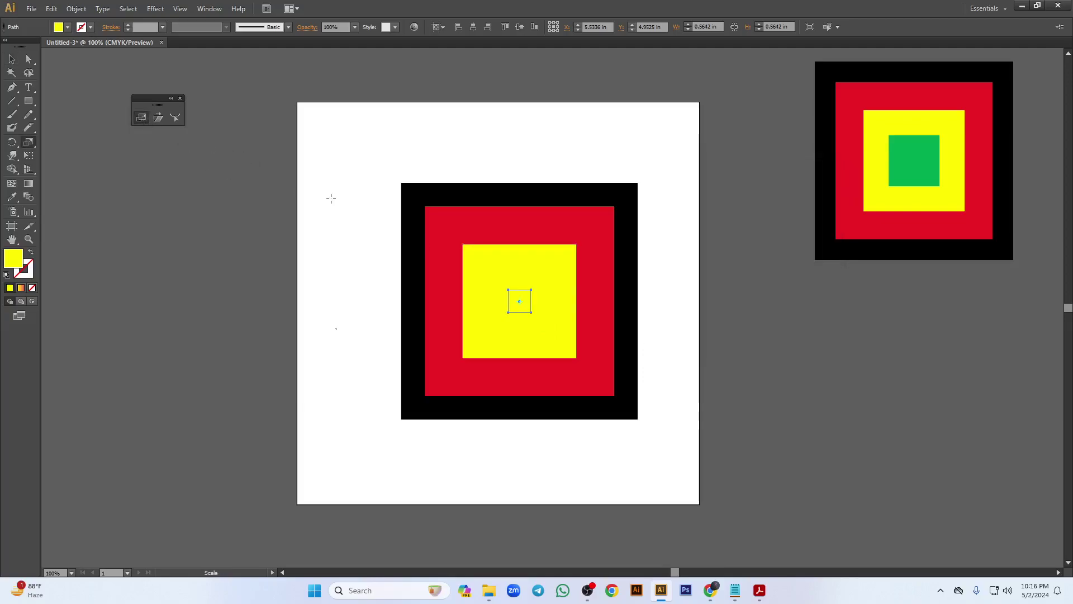
left_click(66, 30)
left_click(55, 45)
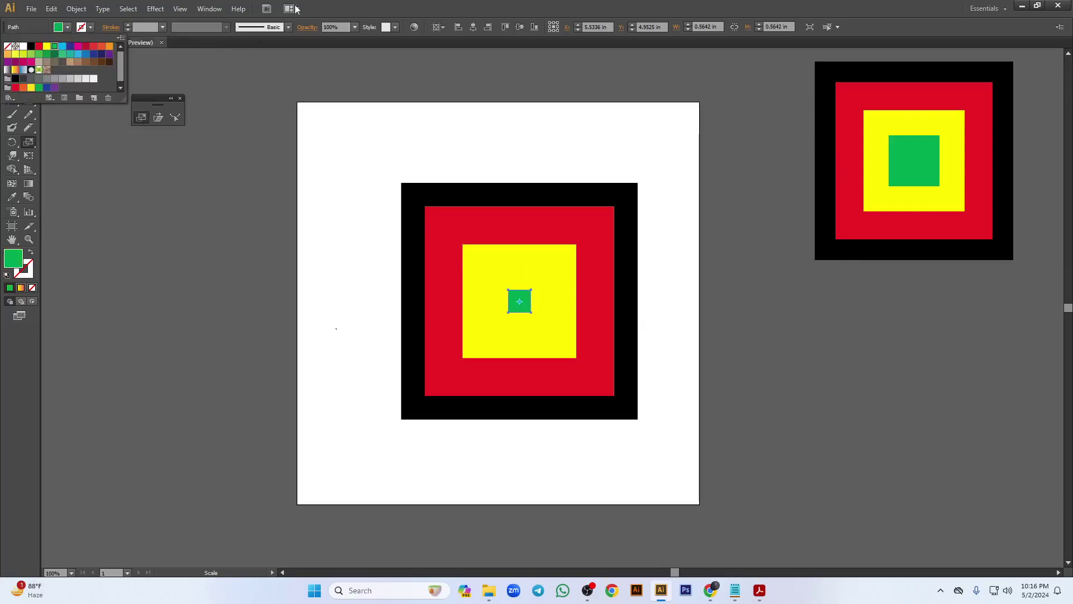
left_click(271, 16)
- Delete the green, yellow and red squares inside the black square on the artboard
left_click(11, 59)
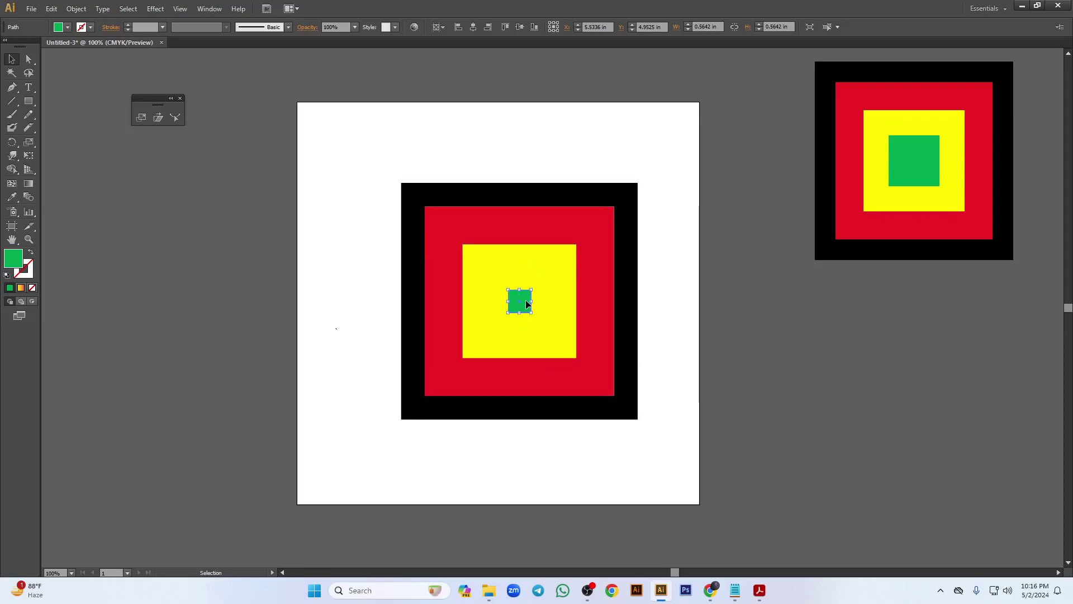
key("Delete")
left_click(528, 302)
key("Delete")
left_click(529, 303)
key("Delete")
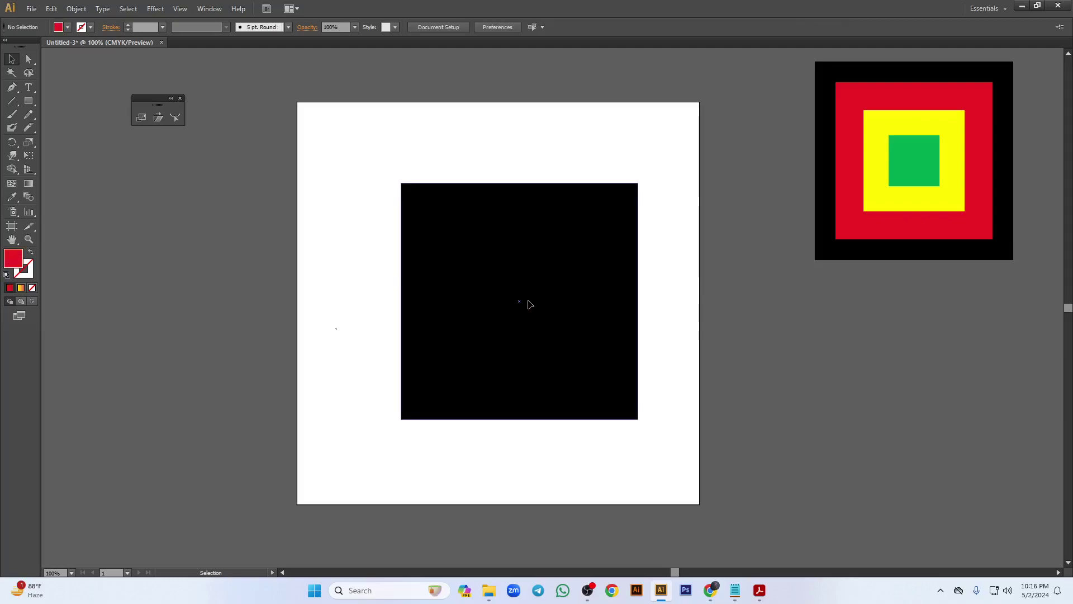
- Open the Scale options for the black square and choose non-uniform scaling
left_click(529, 302)
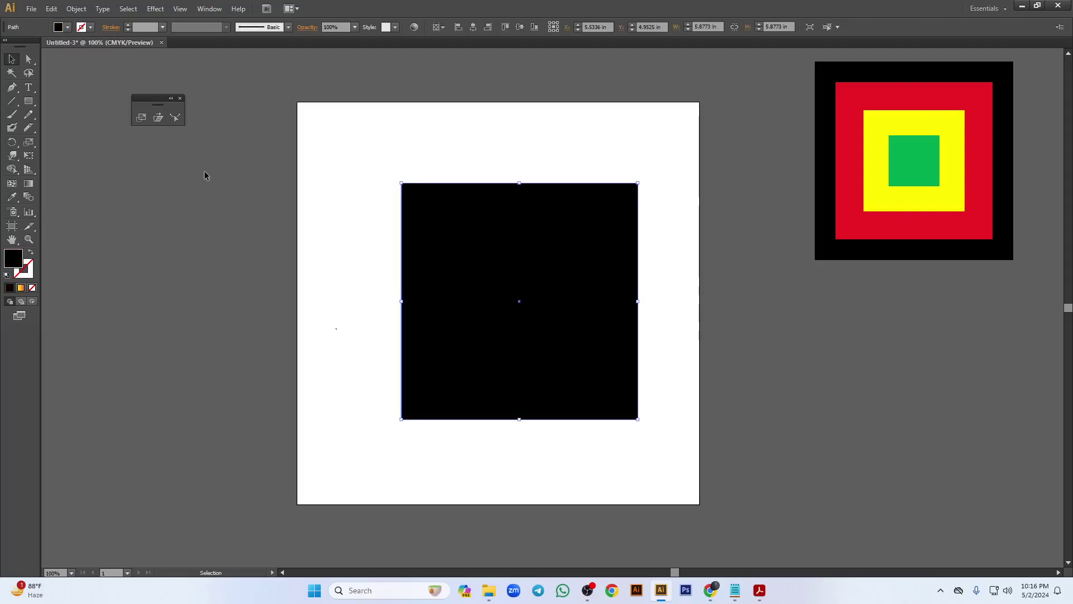
double_click(141, 118)
left_click(680, 220)
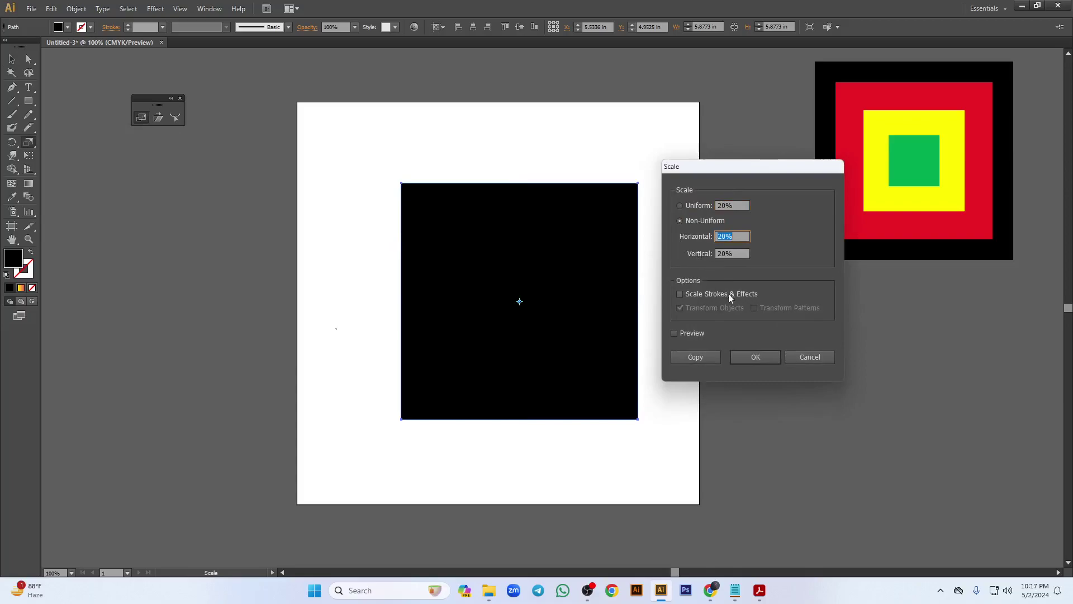
- Check the Google Meet call in Chrome, pause the recording in OBS, and return to Illustrator
mouse_move(710, 590)
left_click(673, 546)
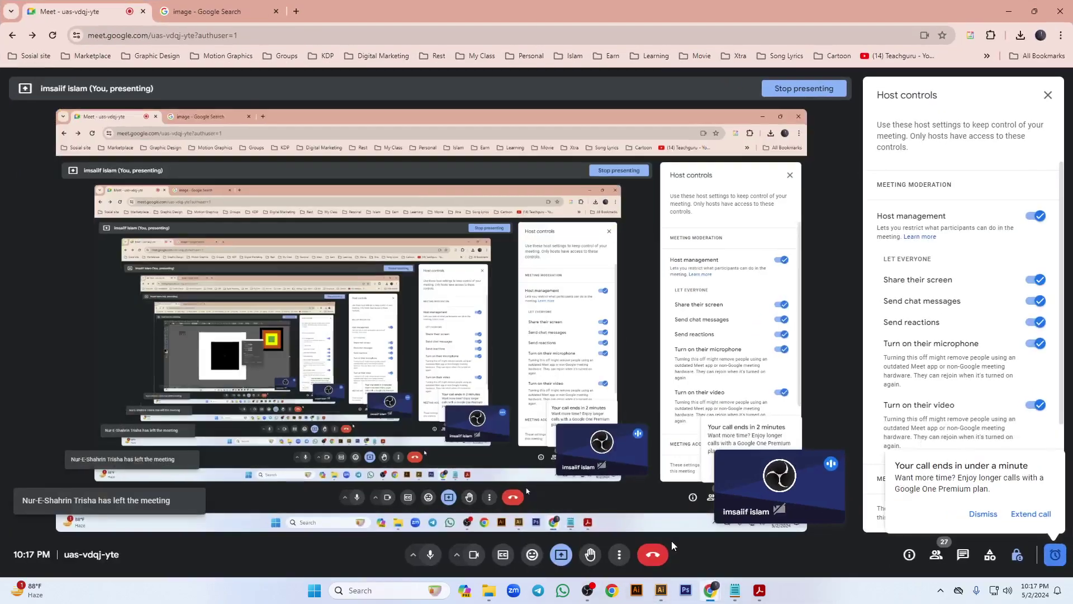
mouse_move(772, 601)
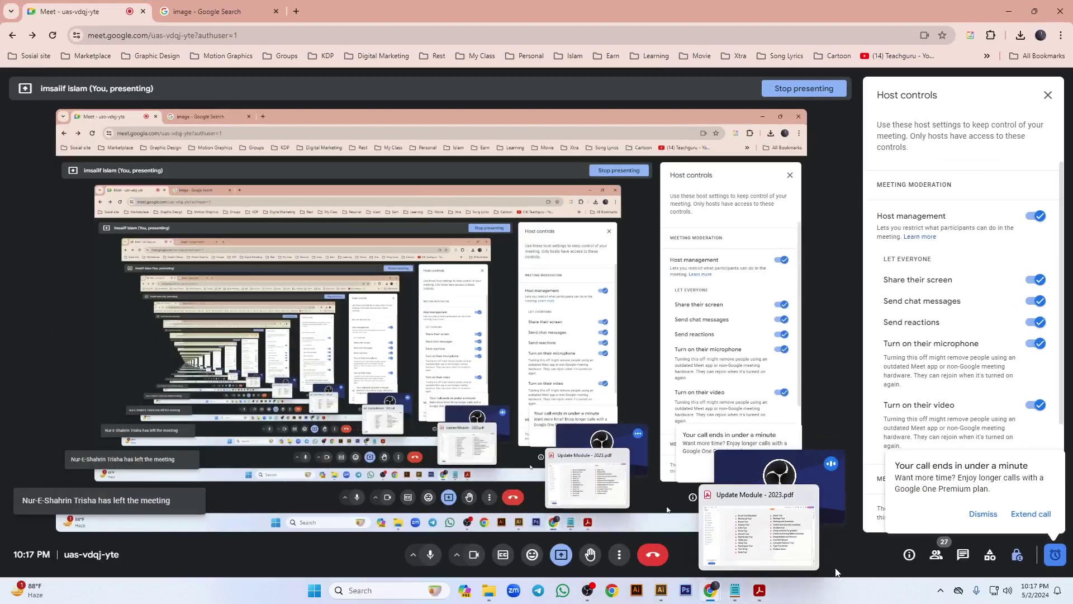
left_click(587, 591)
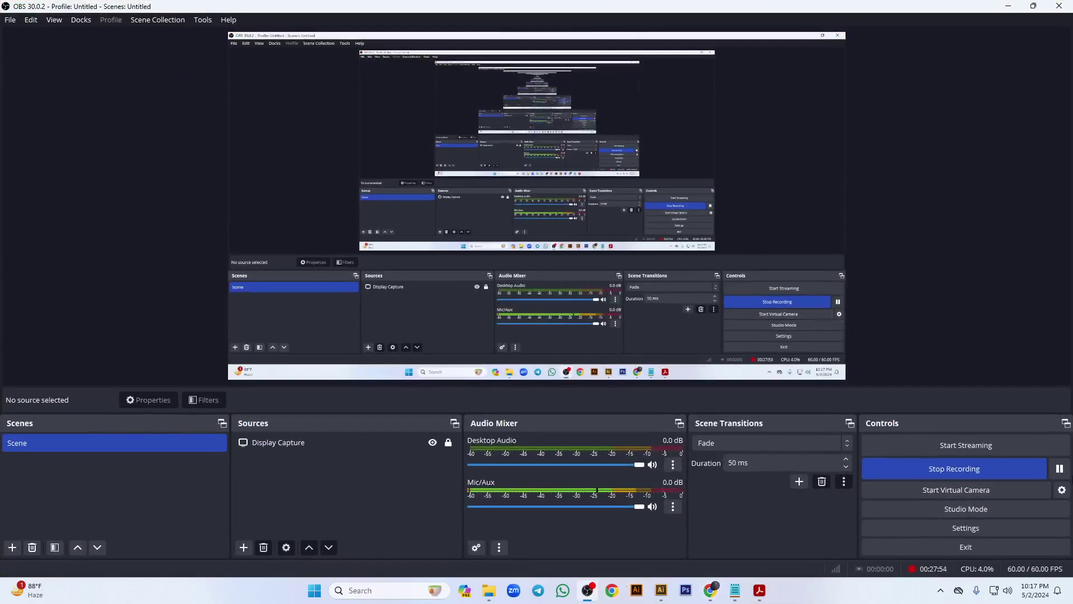
left_click(1060, 469)
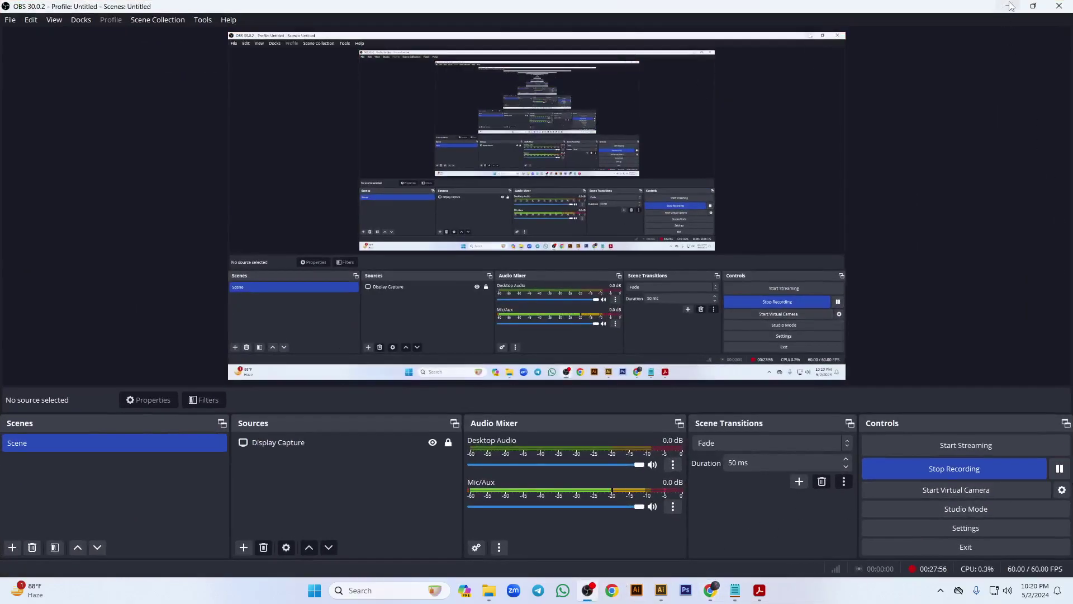
left_click(1011, 7)
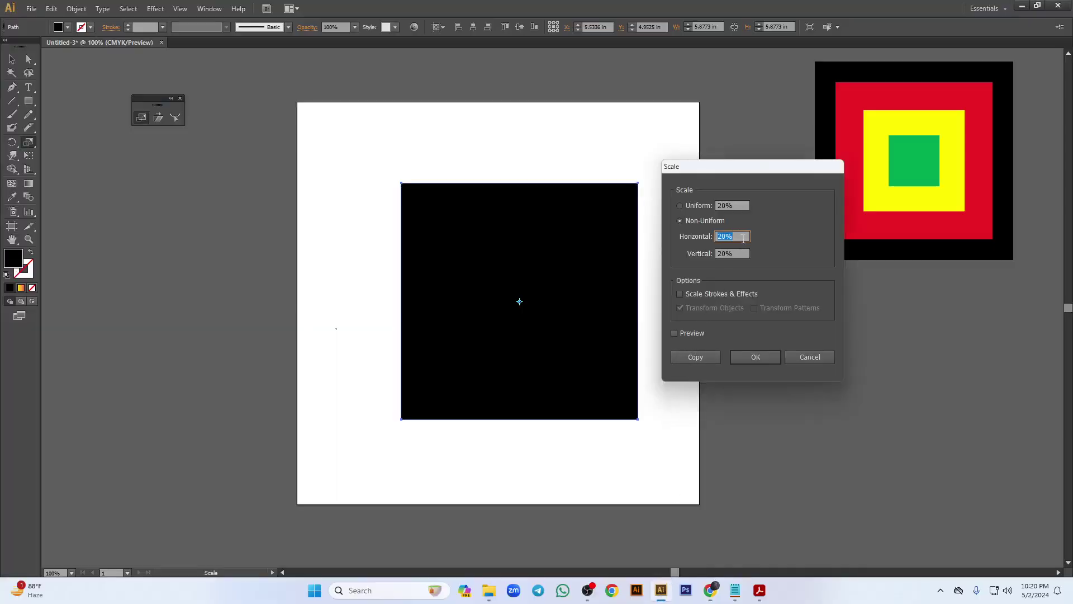
- Create a scaled copy of the black square at 50% horizontal and 20% vertical, and fill the copy red
type("50")
key("Tab")
left_click(707, 357)
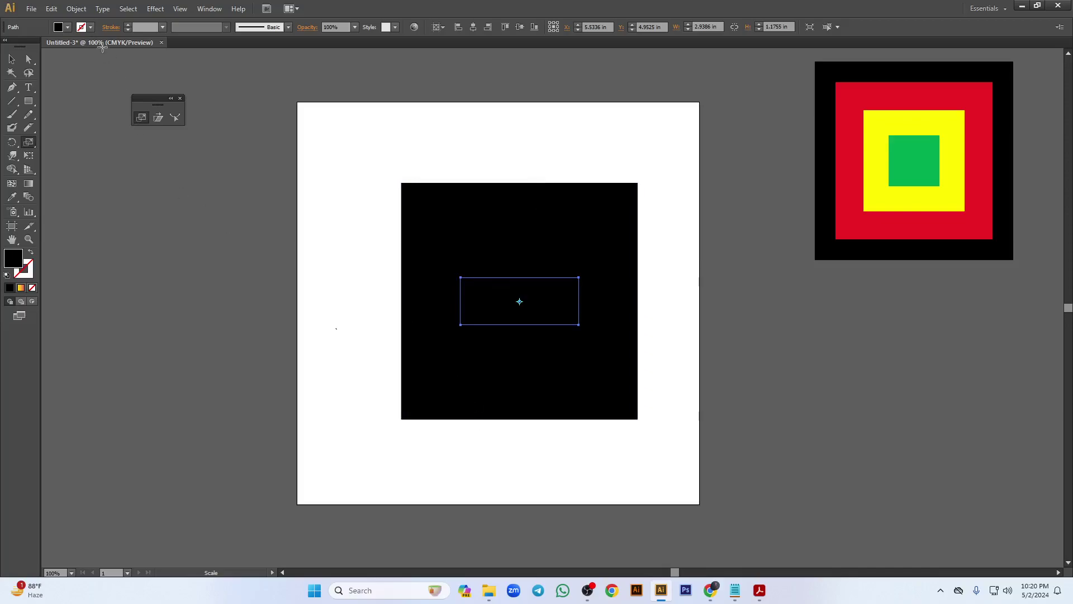
left_click(69, 30)
left_click(37, 53)
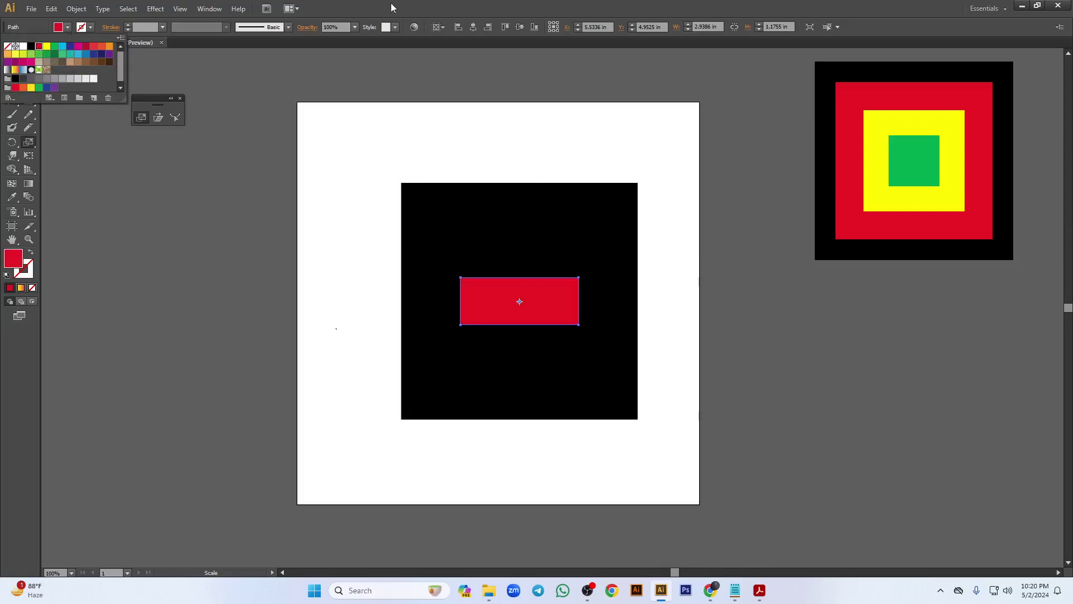
double_click(141, 116)
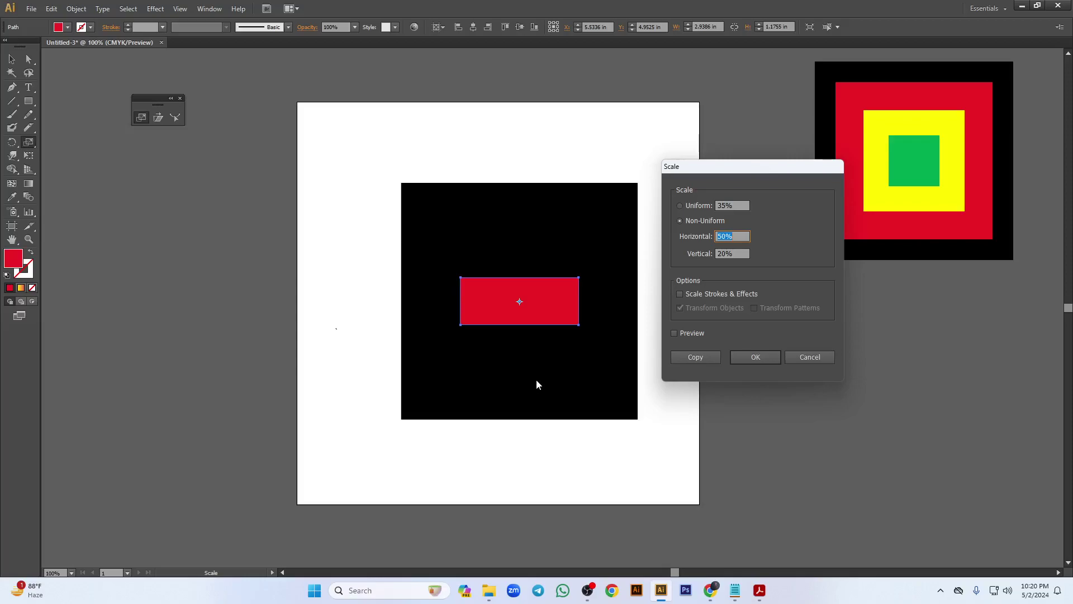
left_click(805, 361)
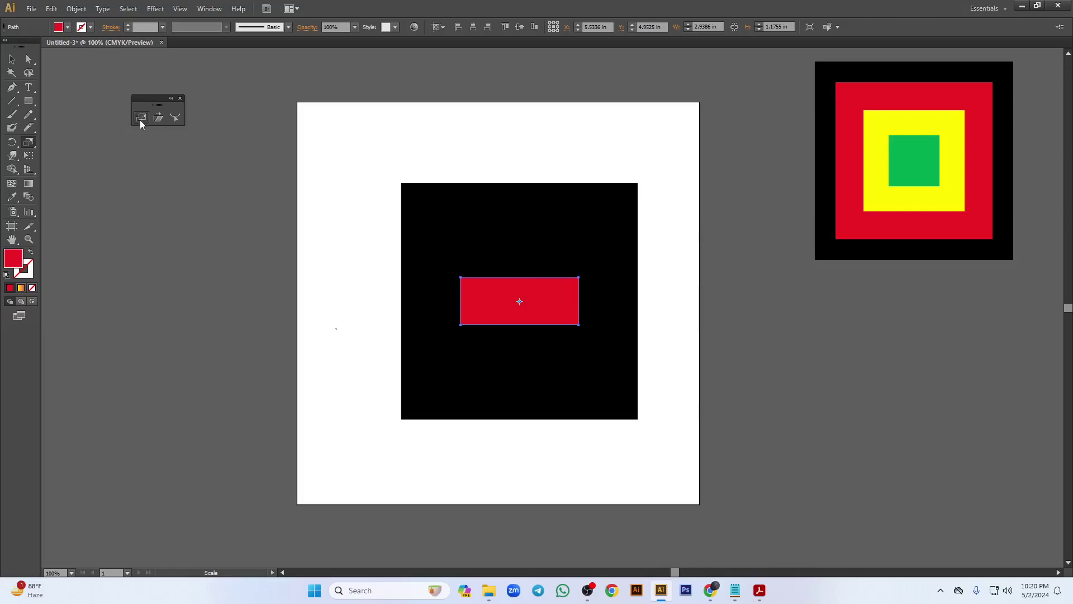
- Delete the black square with its red rectangle from the artboard, along with the concentric-squares artwork beside it
left_click(10, 59)
left_click_drag(406, 126, 630, 436)
key("Delete")
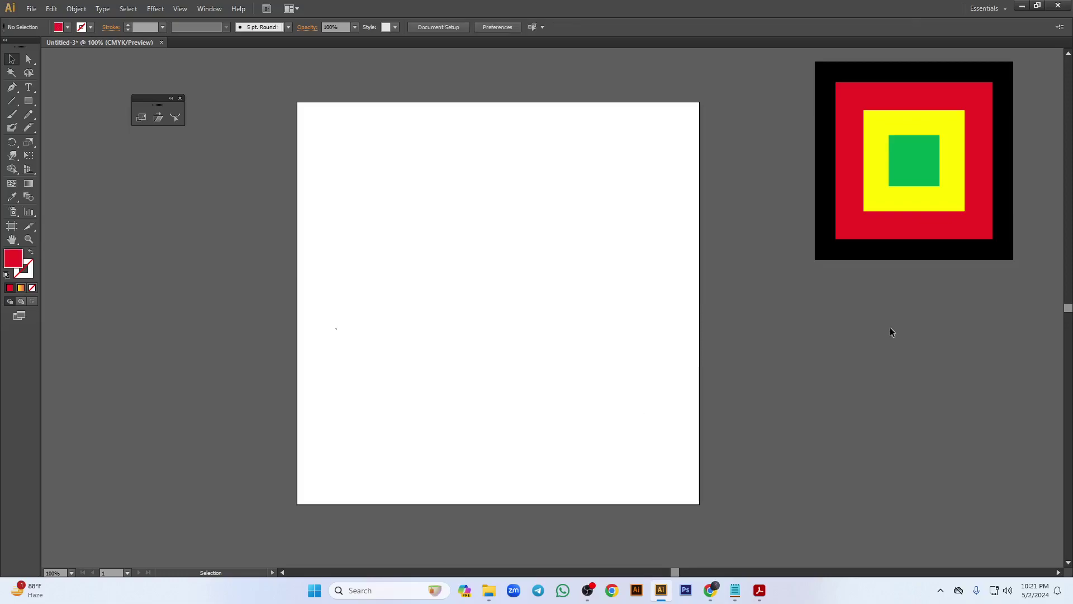
left_click(837, 136)
key("Delete")
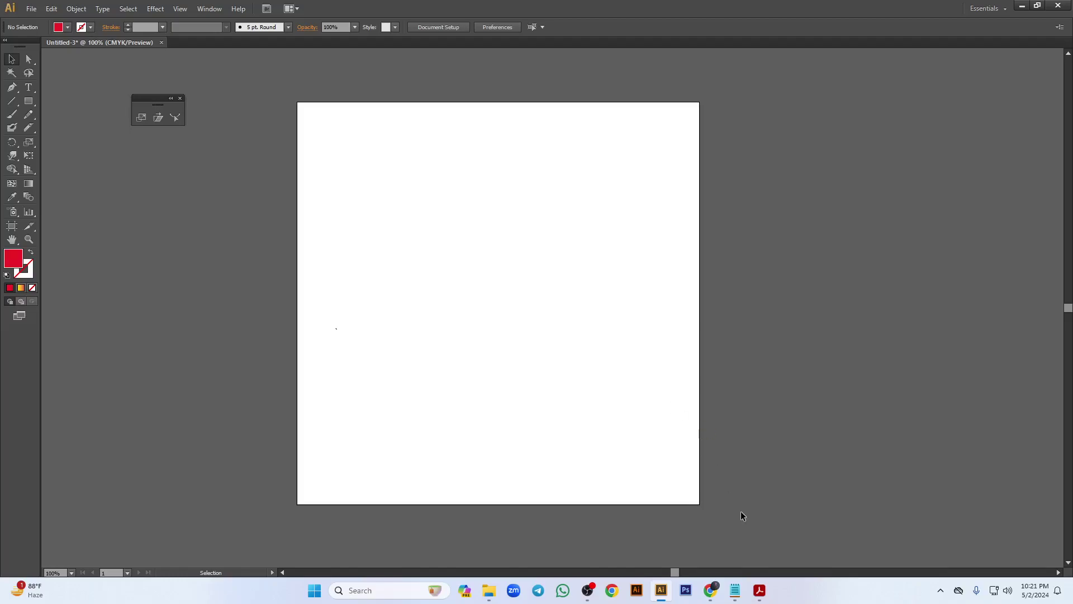
- Switch to the Google Meet call, admit the waiting participant, and return to Illustrator
mouse_move(710, 590)
left_click(651, 536)
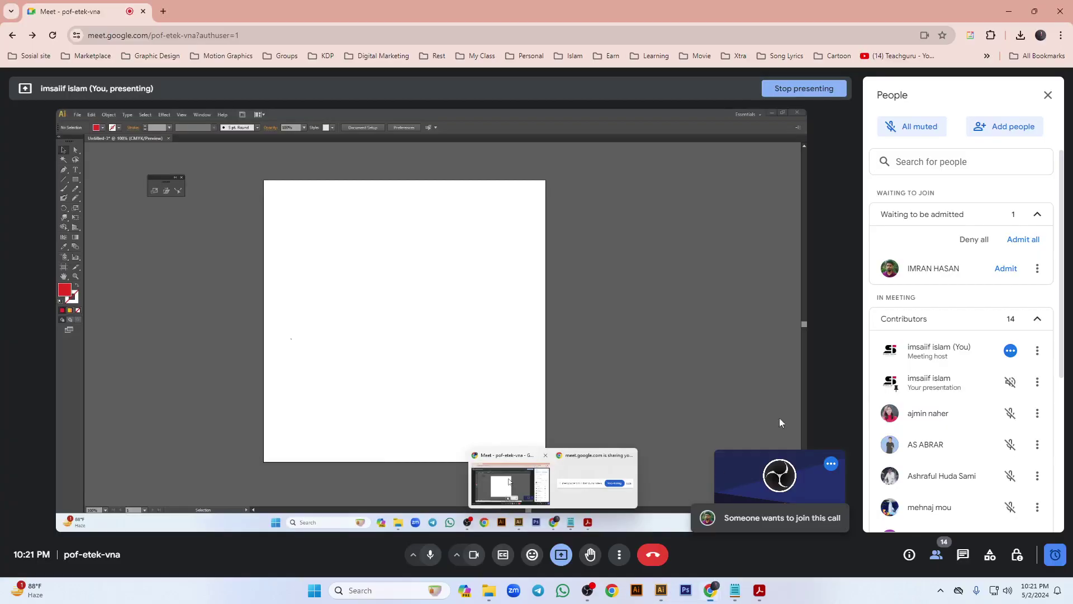
left_click(990, 272)
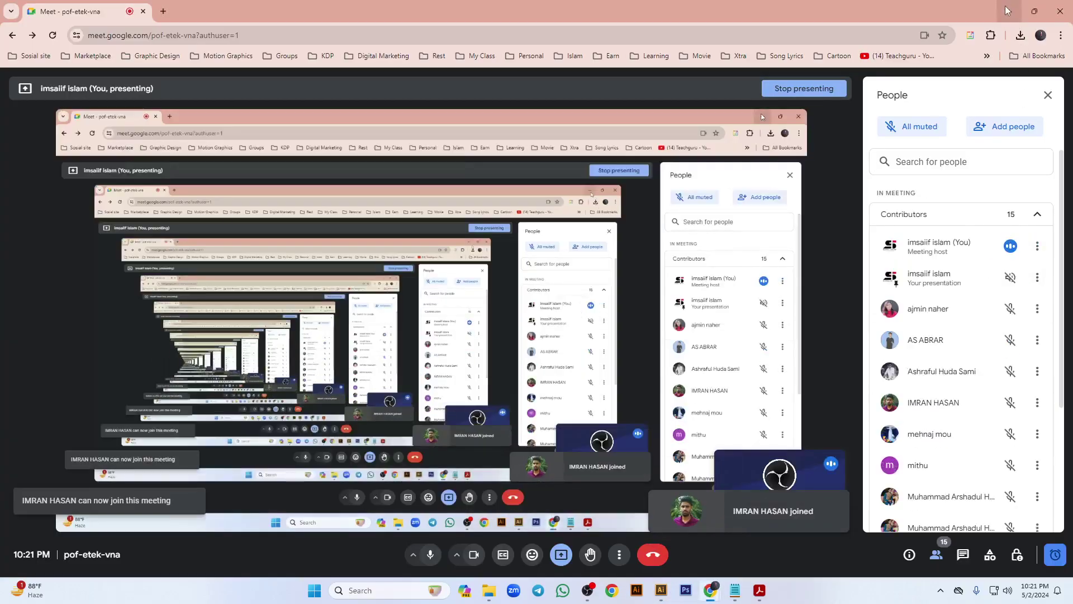
key("alt+Tab")
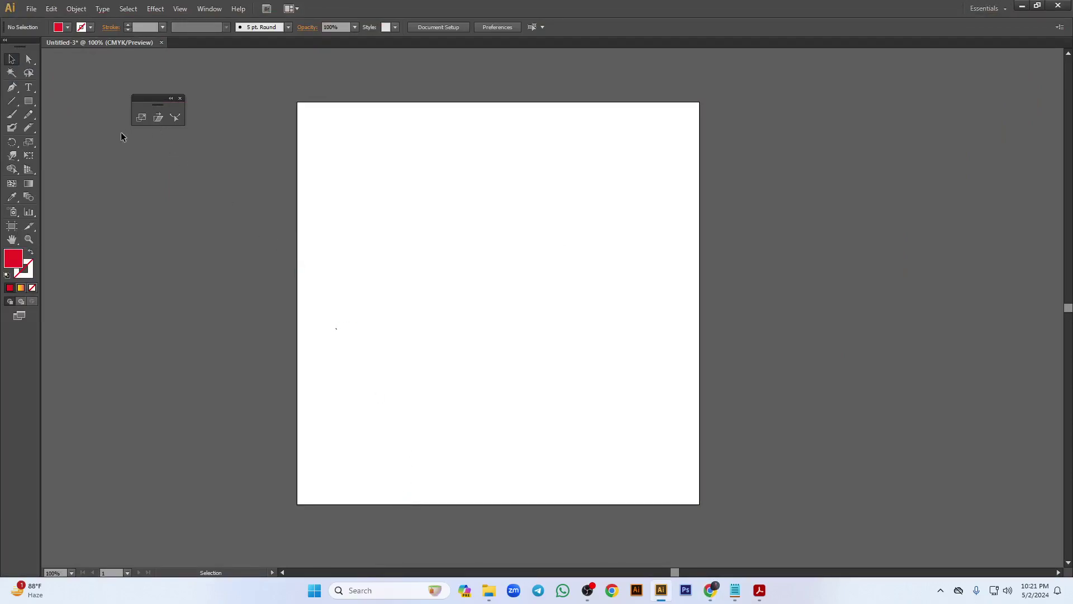
- Draw a tall rectangle about 1.17 in wide and 5.74 in high on the artboard's left half and fill it black
left_click(29, 101)
left_click_drag(379, 175, 427, 404)
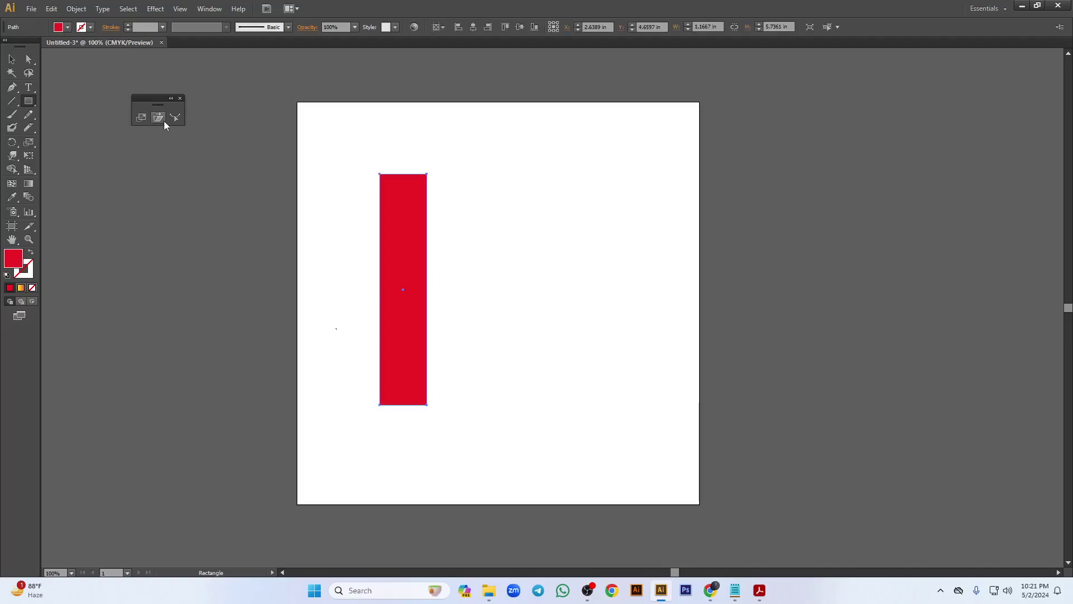
left_click(12, 58)
left_click(67, 27)
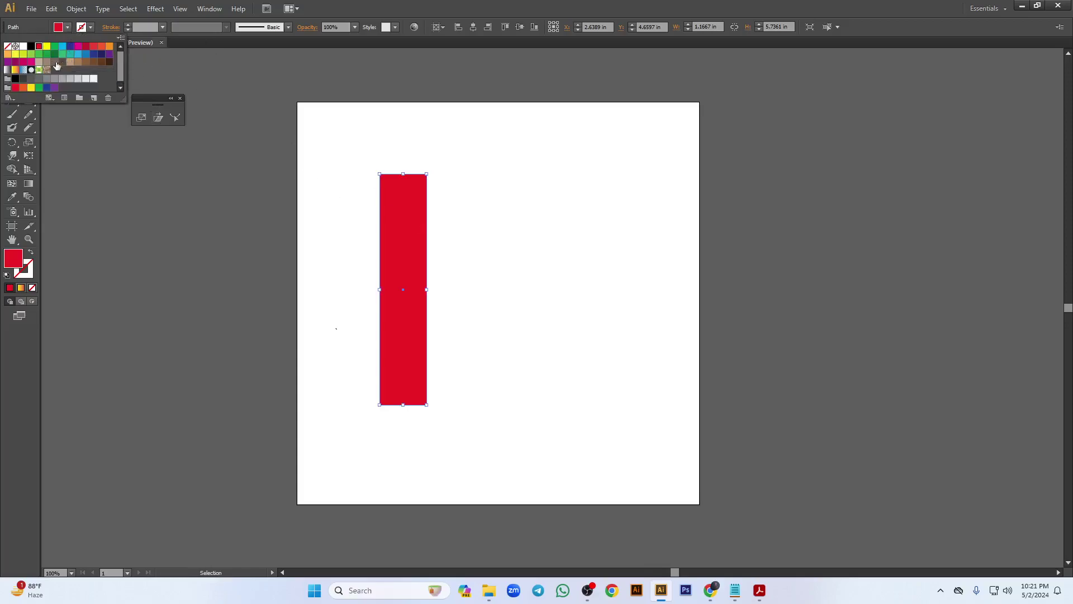
left_click(15, 78)
key("Escape")
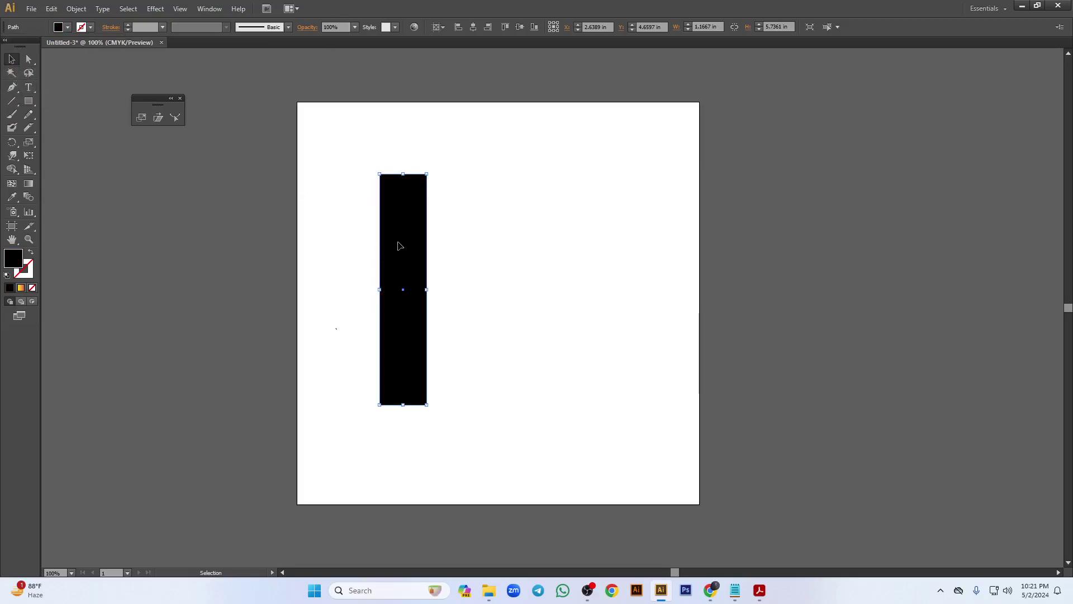
key("a")
key("v")
left_click(158, 117)
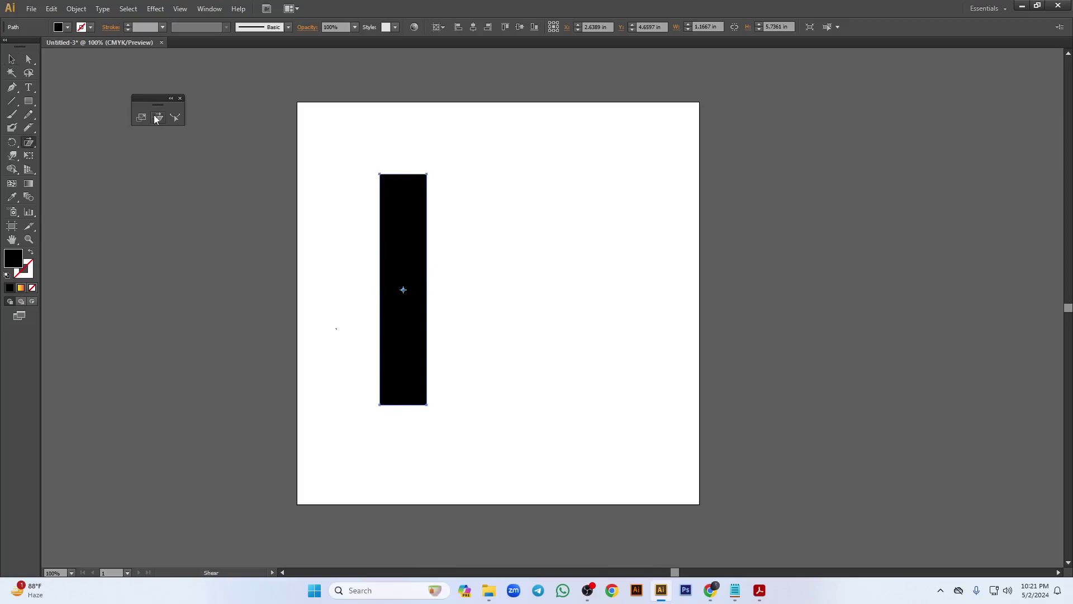
left_click_drag(428, 175, 465, 161)
key("ctrl+z")
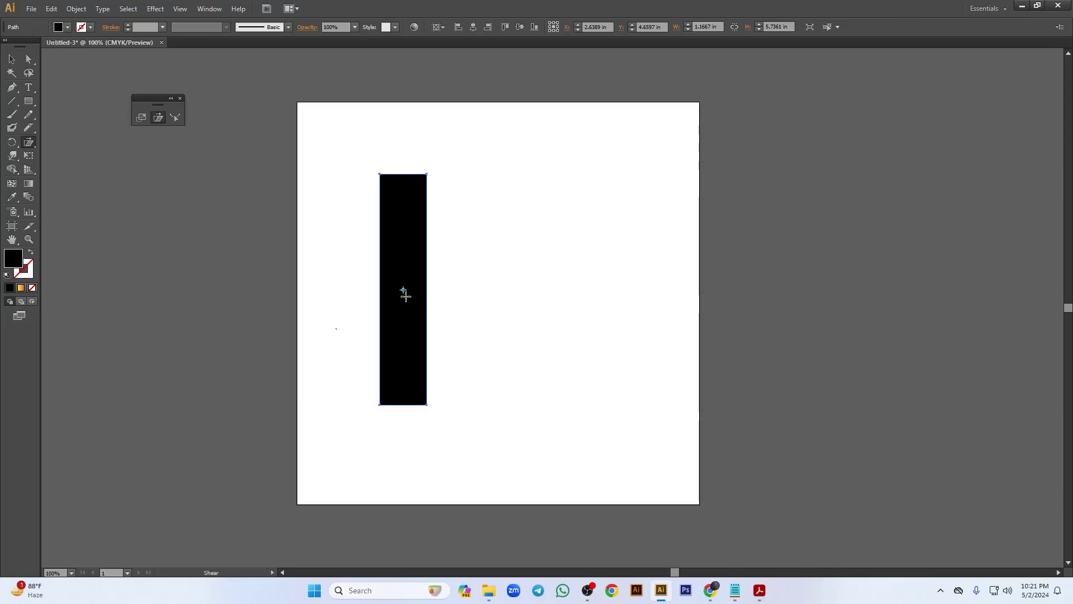
- Shear a copy of the black rectangle to the right about its base, and fill the copy light gray
left_click_drag(403, 290, 403, 400)
left_click_drag(426, 177, 514, 168)
left_click(12, 58)
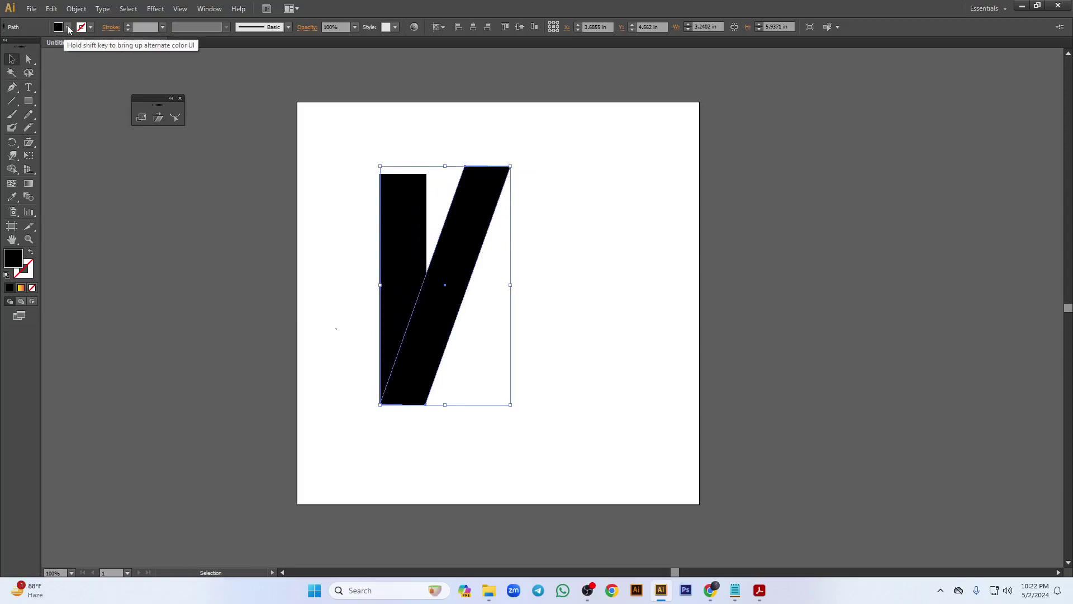
left_click(59, 28)
left_click(70, 79)
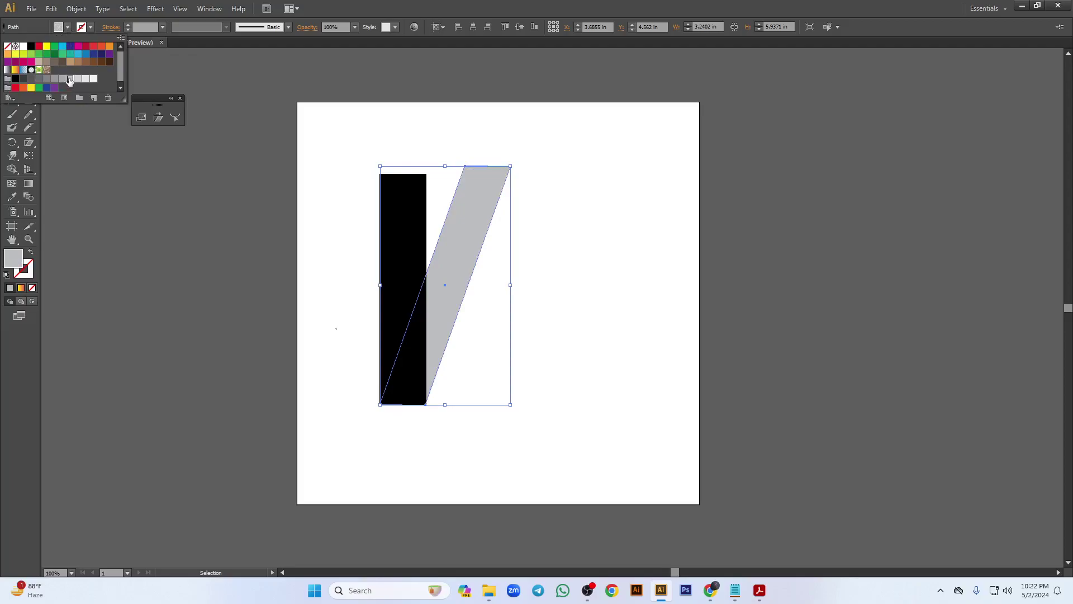
left_click(388, 4)
left_click(579, 174)
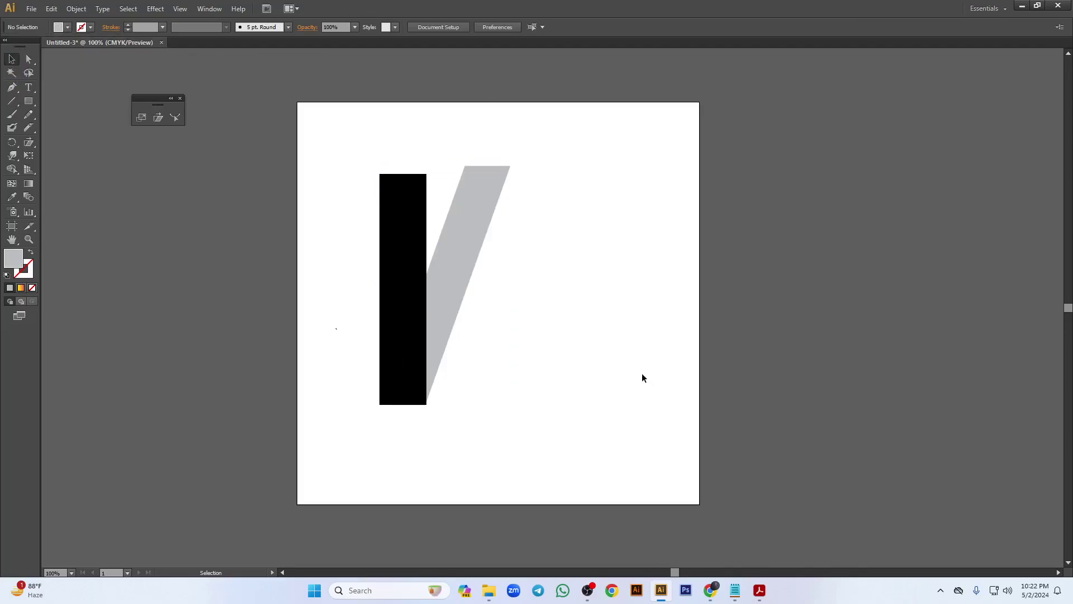
left_click(396, 197)
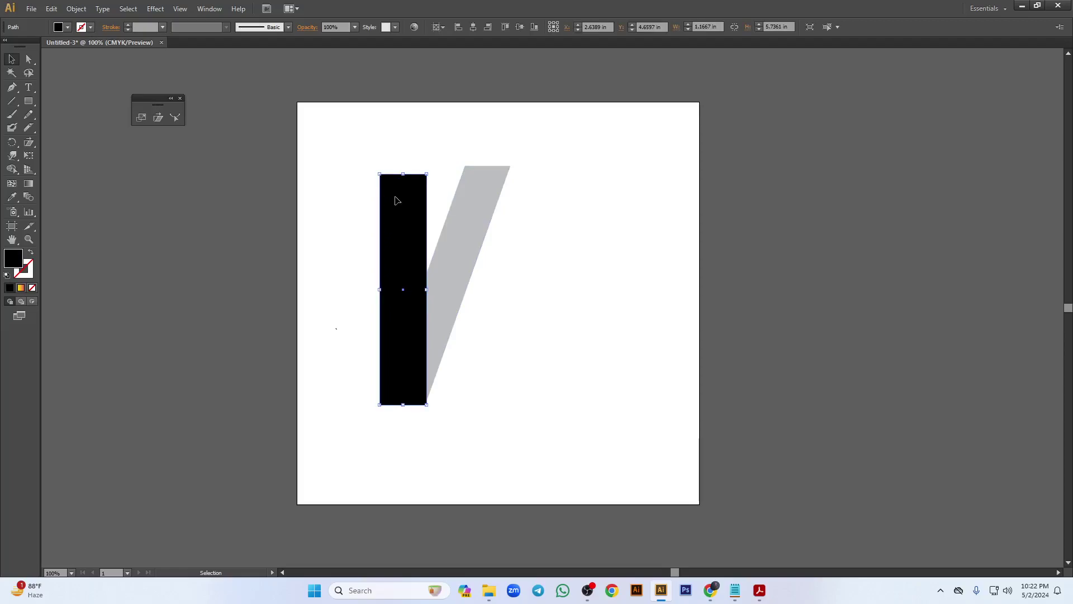
left_click(475, 211, "shift")
left_click(622, 291)
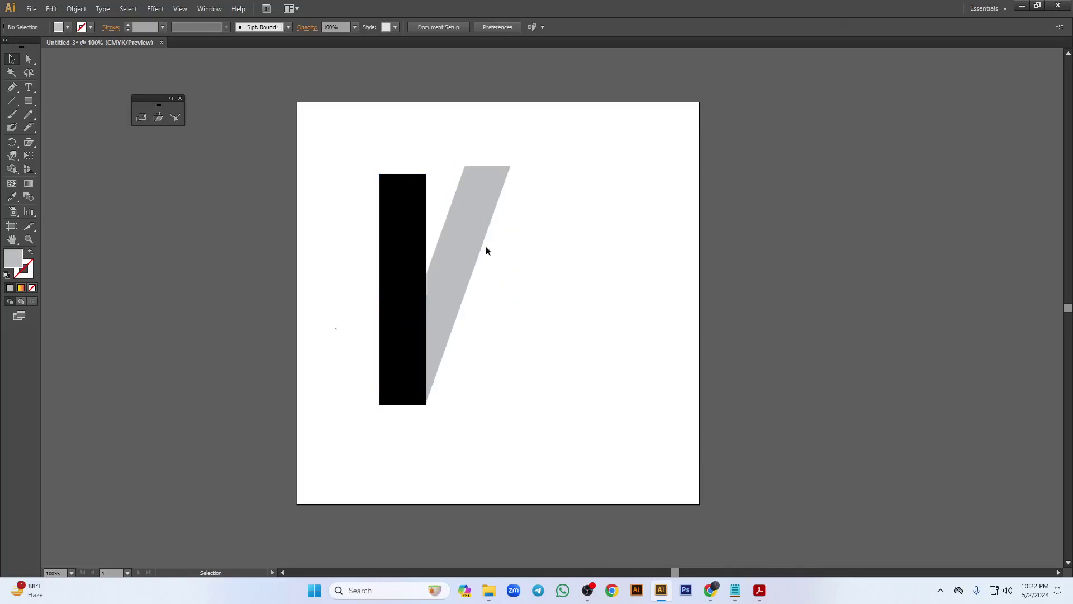
- Shear the gray slanted copy further to the right about the middle of its base, and delete that copy
left_click(455, 211)
left_click(158, 117)
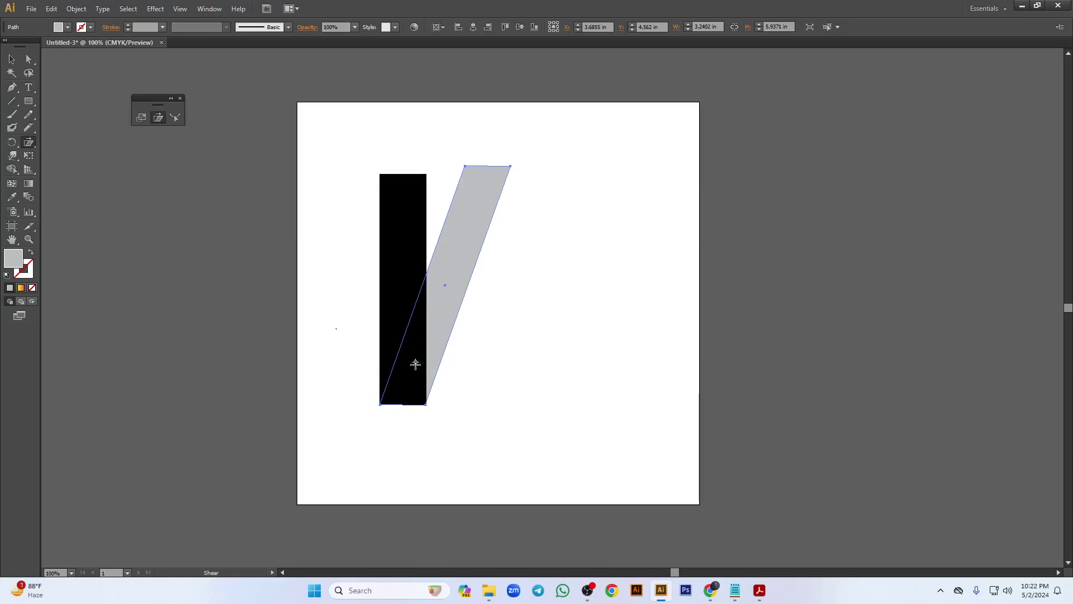
left_click(402, 401)
left_click_drag(510, 167, 571, 190)
left_click(12, 58)
left_click(191, 242)
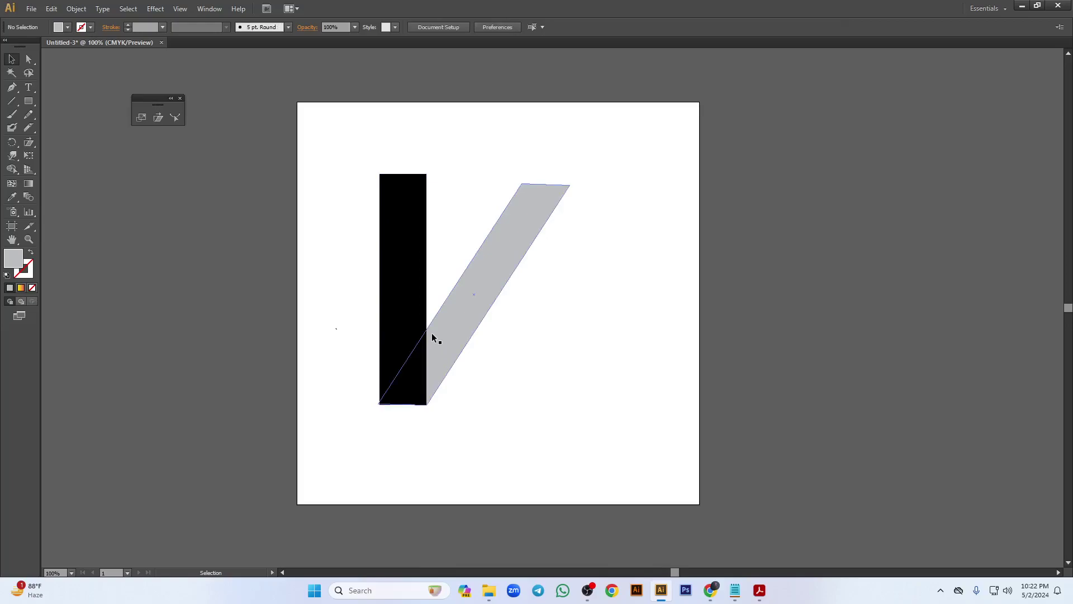
left_click(502, 256)
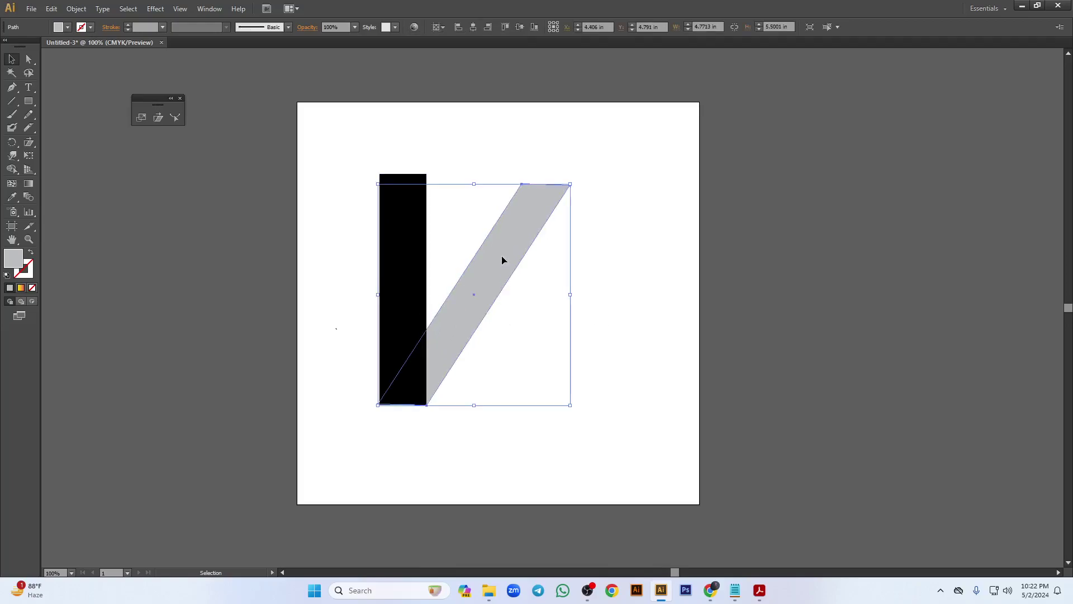
key("Delete")
- Shear the black rectangle toward the lower left about its top-right corner, and delete it
left_click(396, 221)
left_click(159, 118)
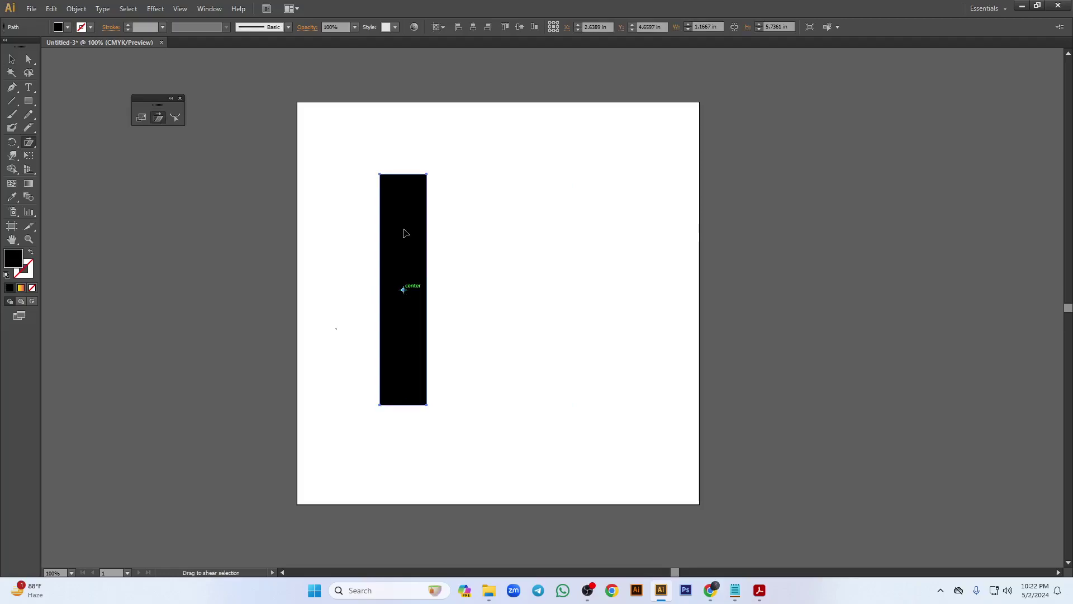
left_click(402, 289)
left_click_drag(379, 406, 193, 357)
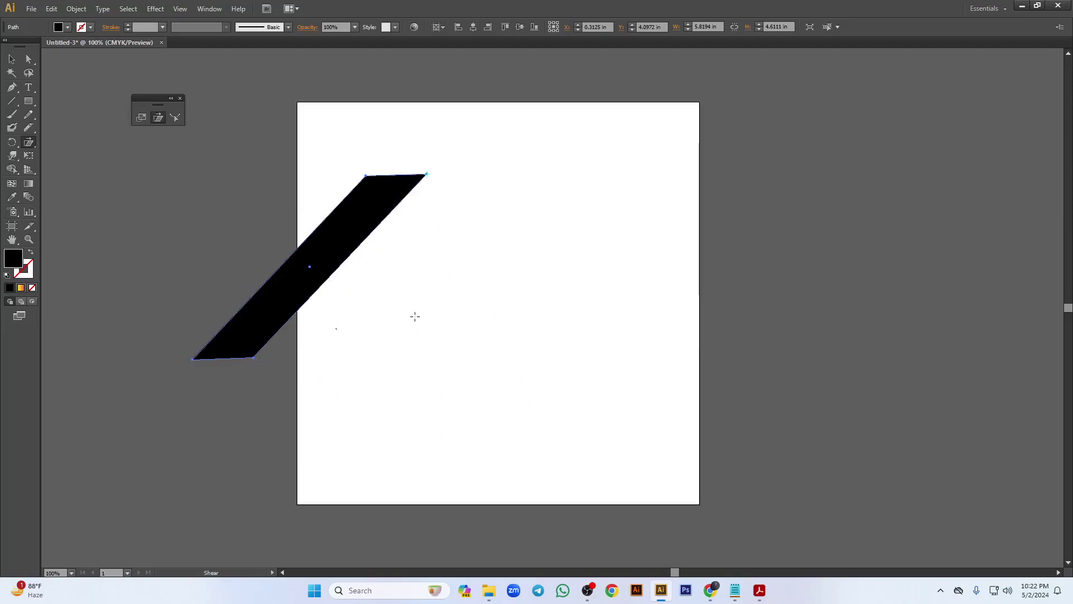
left_click(11, 60)
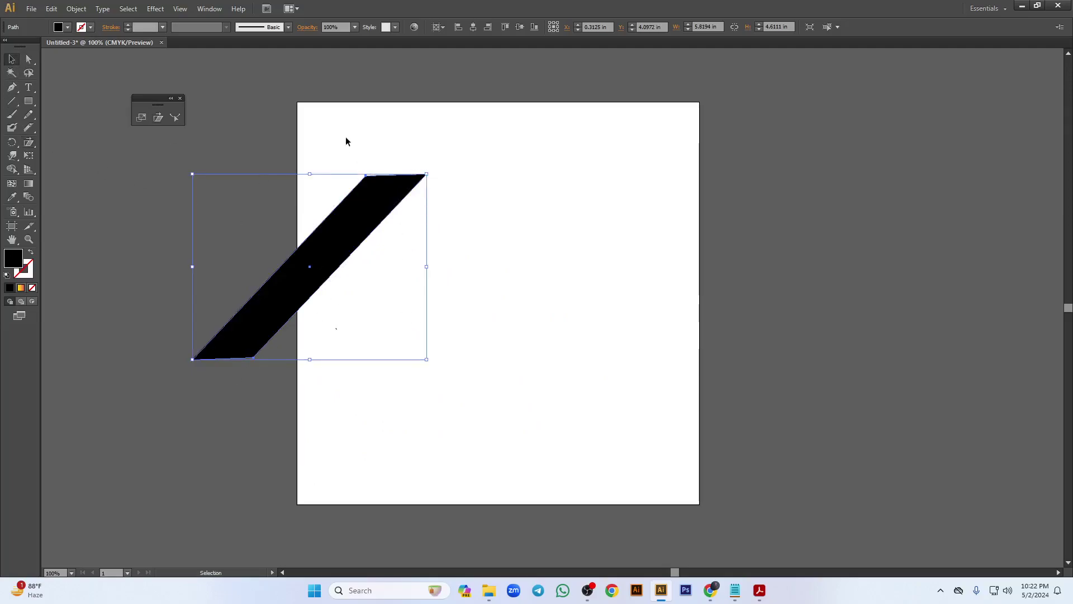
key("Delete")
- Draw a horizontal line about 7.49 in long with a 1 pt stroke and move it to the artboard's upper part
left_click(11, 101)
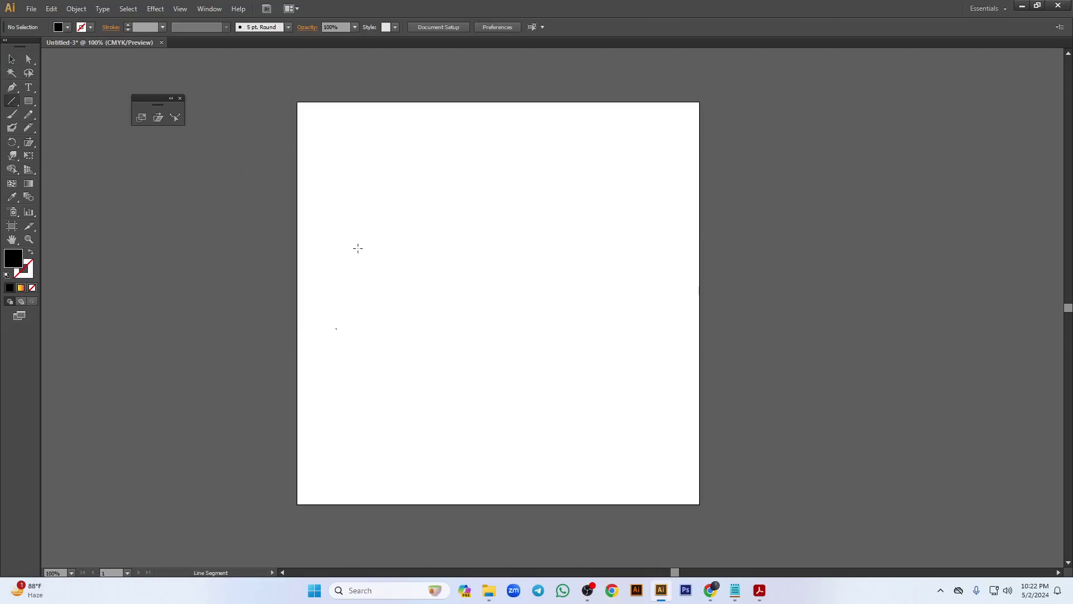
left_click_drag(354, 229, 655, 229)
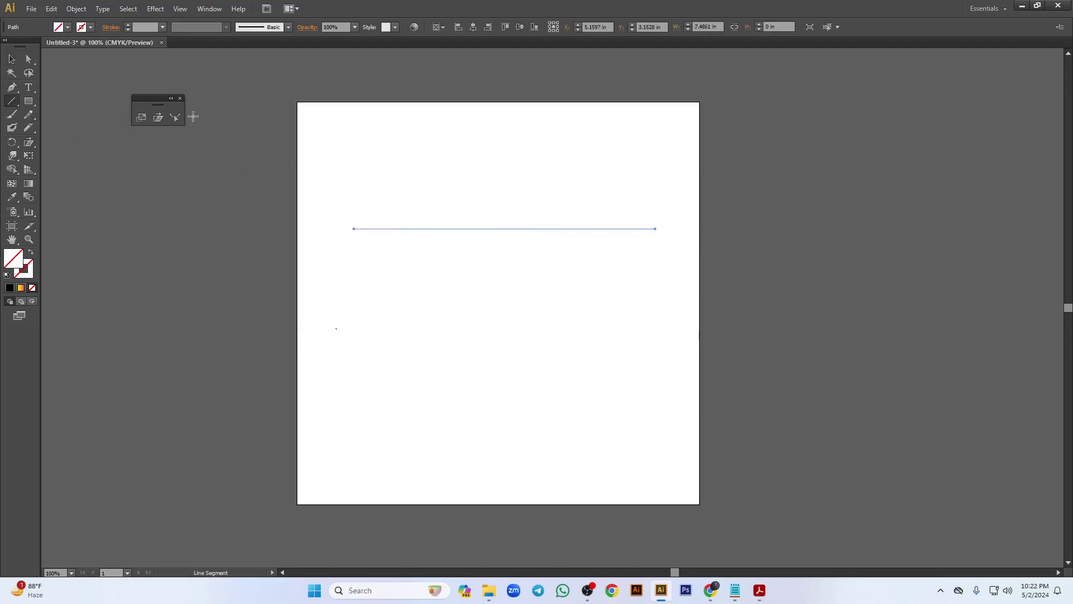
left_click(128, 24)
left_click(11, 58)
left_click_drag(463, 231, 444, 197)
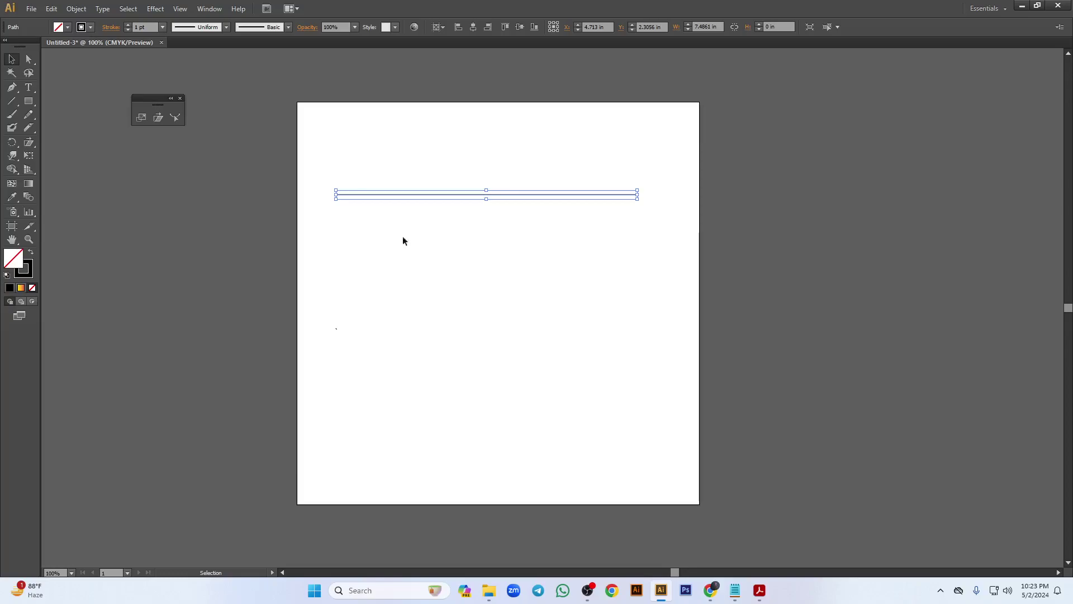
- Reshape the straight line into a wave with a dip on its left half and a crest on its right half
left_click(173, 117)
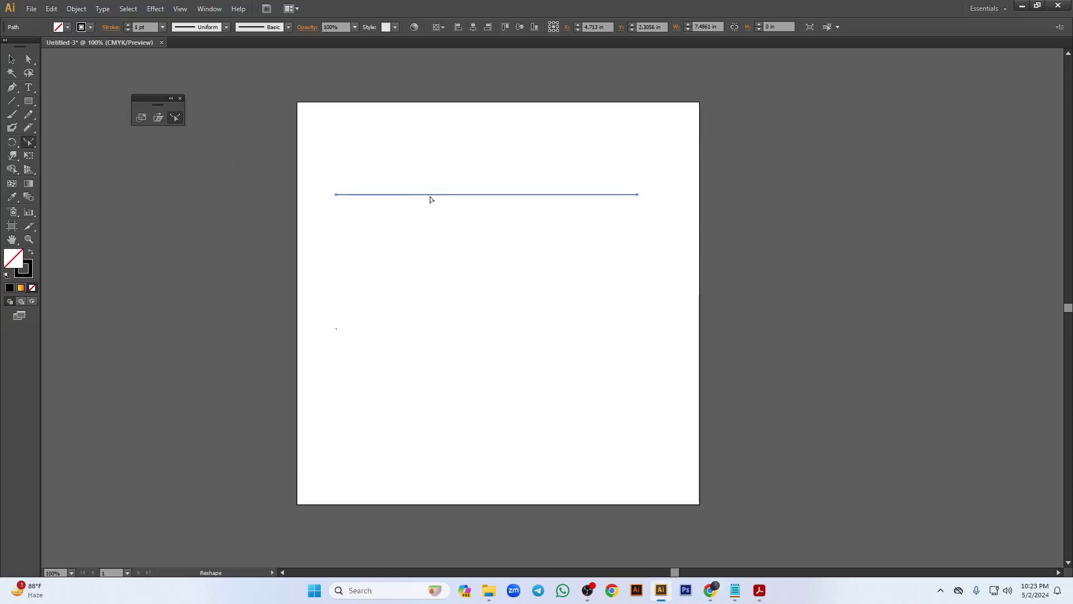
left_click_drag(443, 197, 443, 285)
left_click_drag(536, 261, 530, 175)
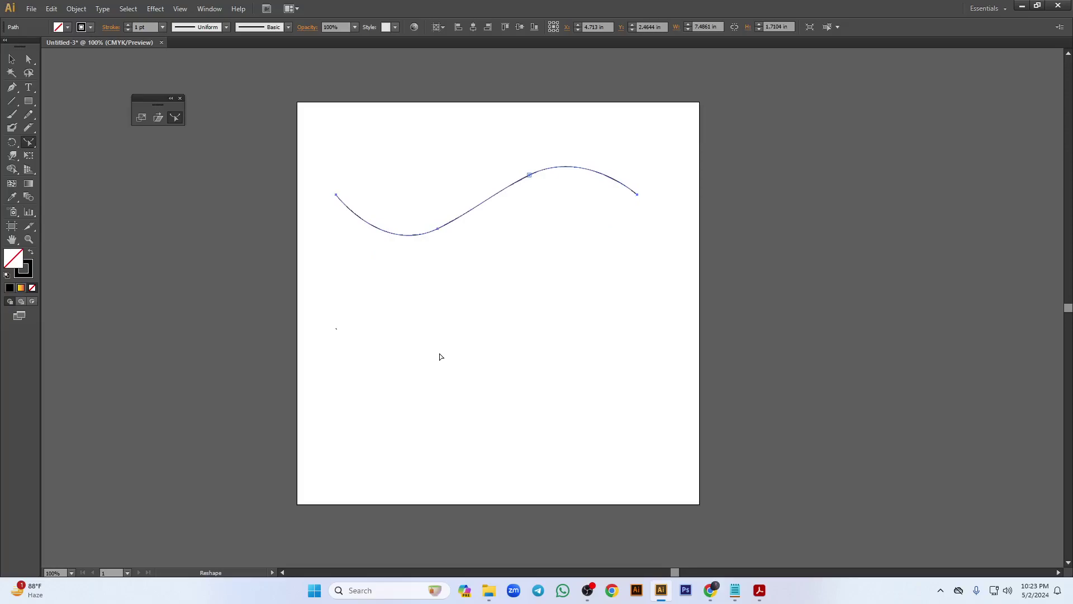
- Create a copy of the wavy line reflected across the vertical axis, keeping it at the original size
left_click(12, 59)
right_click(505, 191)
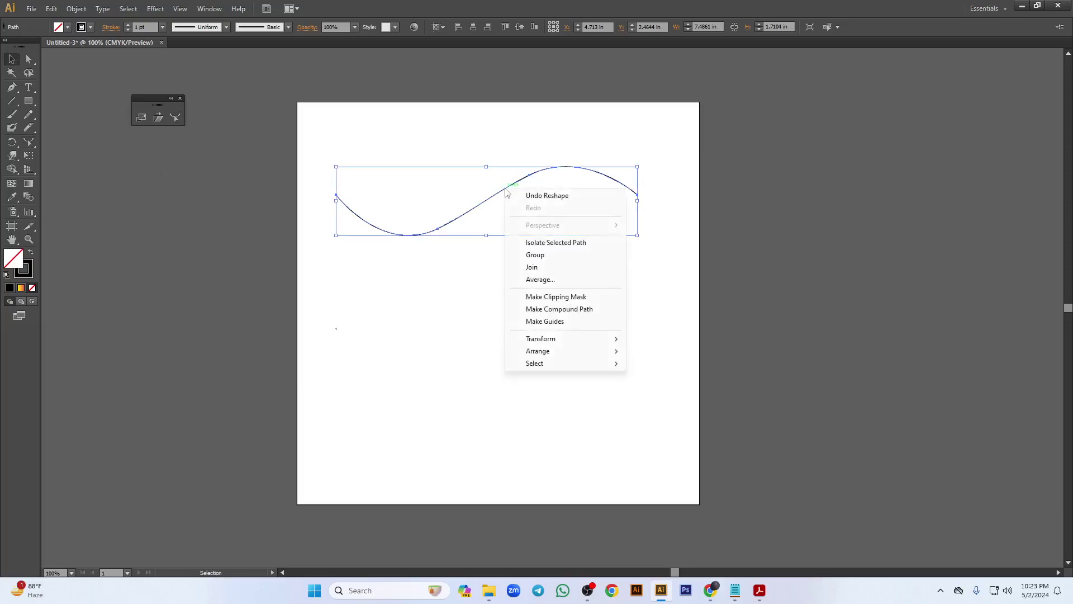
mouse_move(561, 351)
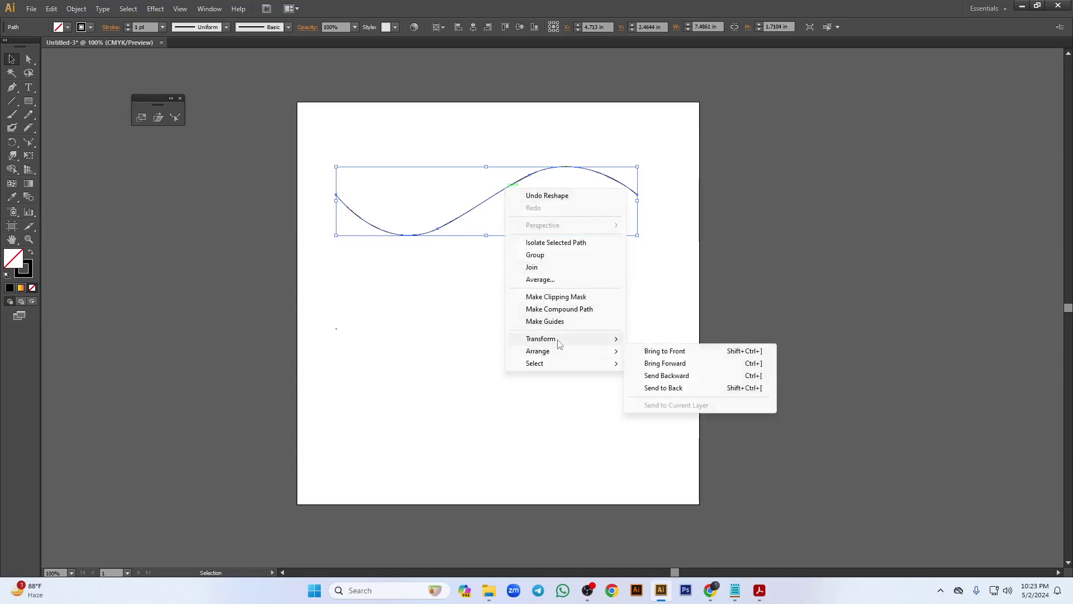
left_click(660, 380)
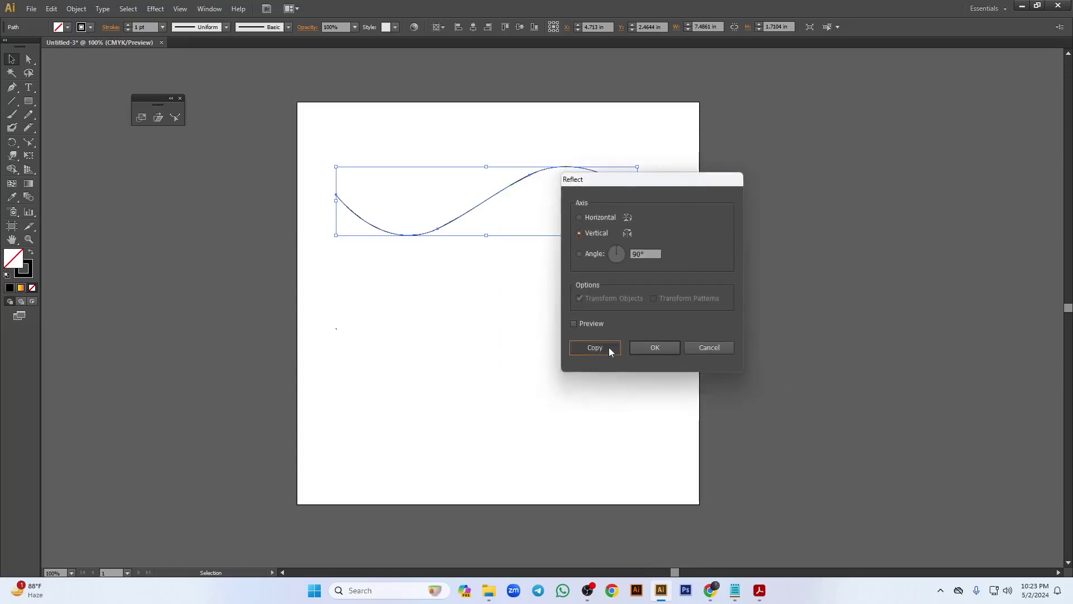
left_click(606, 347)
left_click_drag(637, 235, 551, 220)
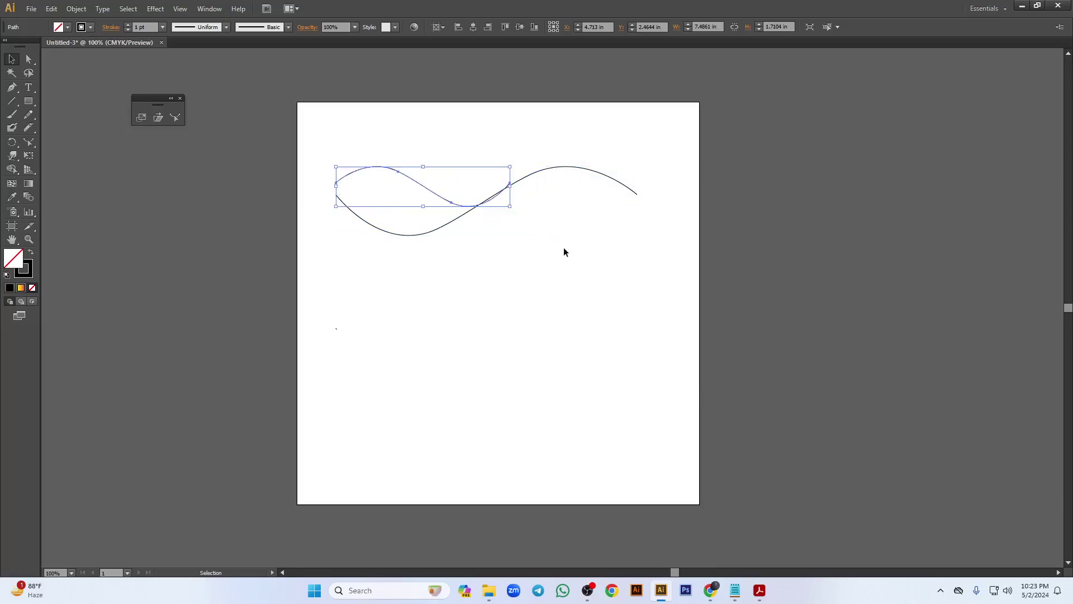
key("ctrl+z")
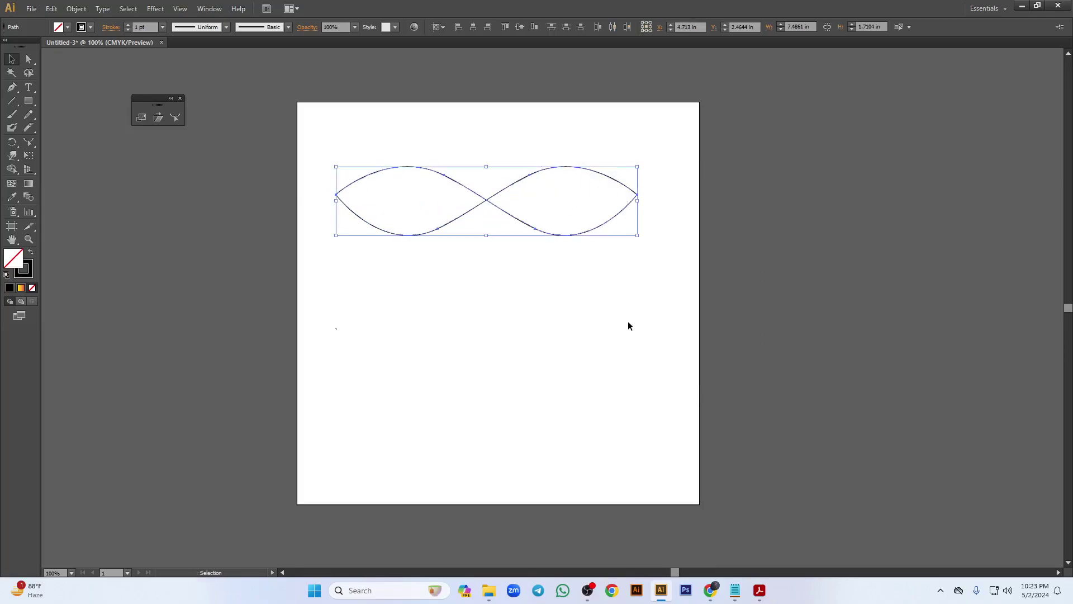
- Shrink the two mirrored wavy lines, group them, and stand the group upright at about 1.03 by 4.51 in
left_click_drag(637, 235, 410, 277)
key("ctrl+g")
left_click_drag(431, 191, 458, 254)
- Repeat copies of the upright group rotated in 30° increments around a point just below it to complete a full ring, and deselect
left_click_drag(12, 142, 68, 144)
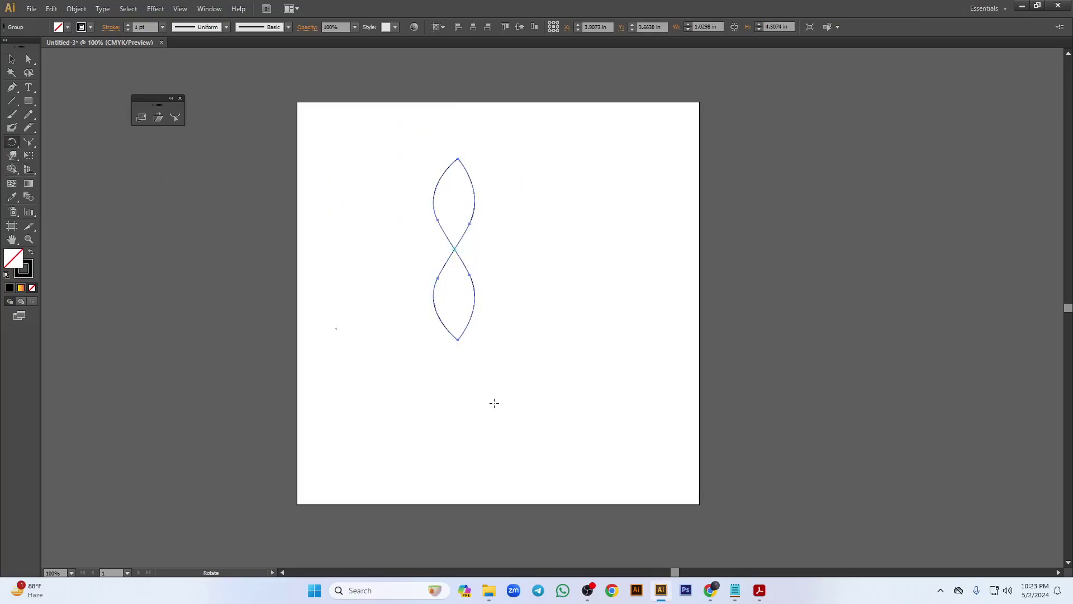
left_click(460, 382, "alt")
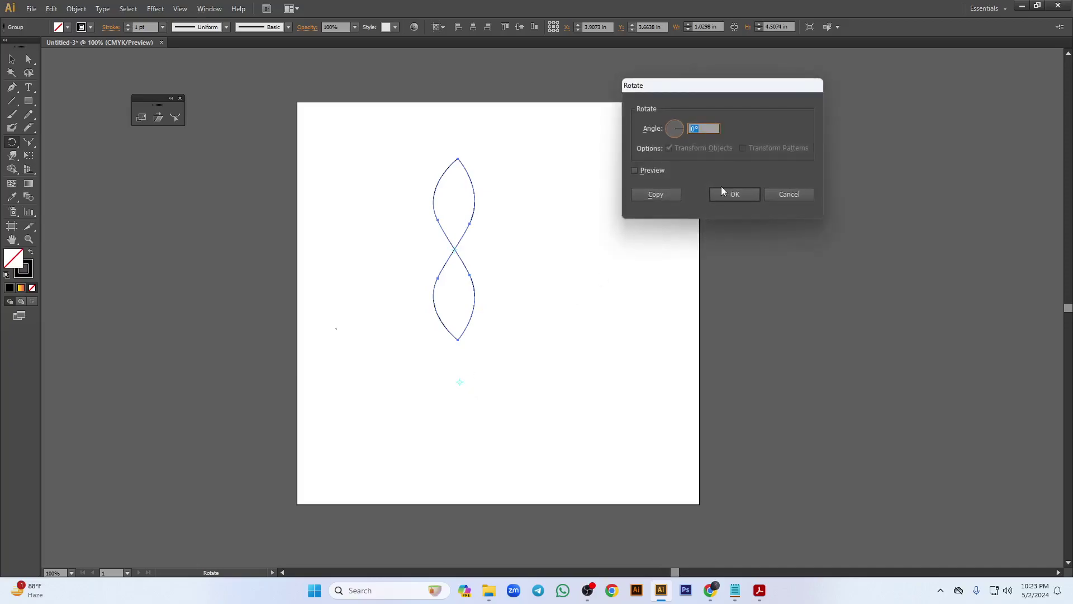
type("30")
left_click(671, 197)
key("ctrl+d")
key("ctrl+d")
key("ctrl+d")
key("ctrl+d")
key("ctrl+d")
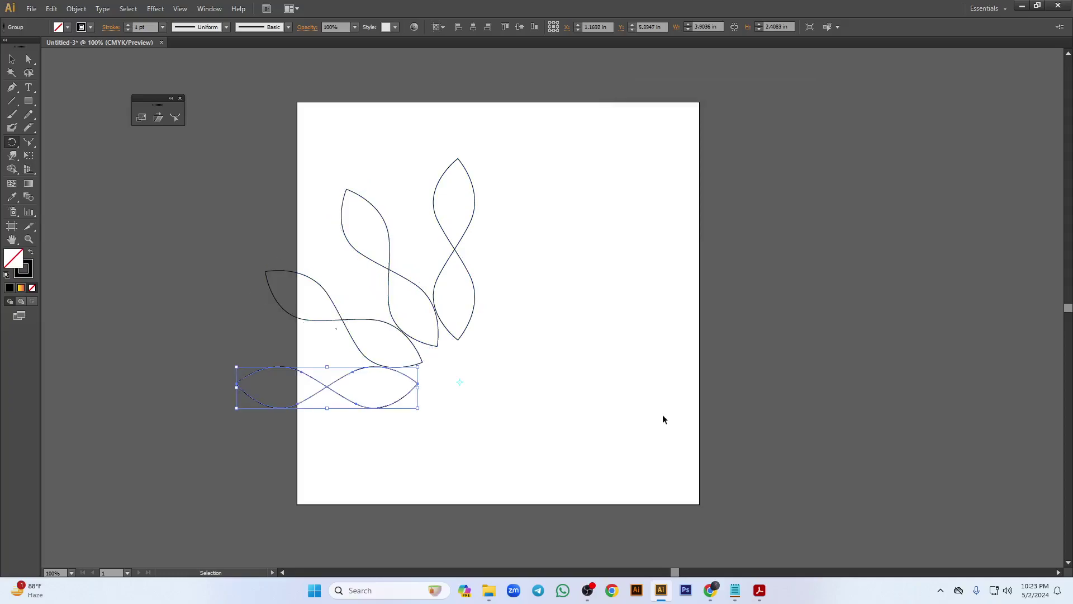
key("ctrl+d")
key("ctrl+d")
key("ctrl+d")
key("ctrl+d")
key("ctrl+d")
key("ctrl+d")
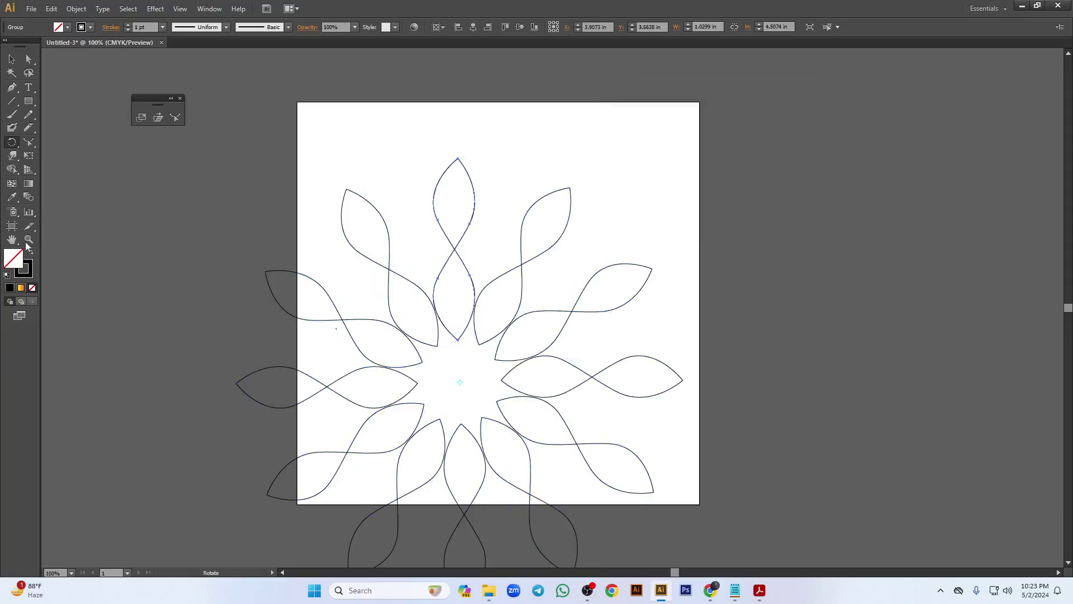
left_click(11, 59)
left_click(776, 229)
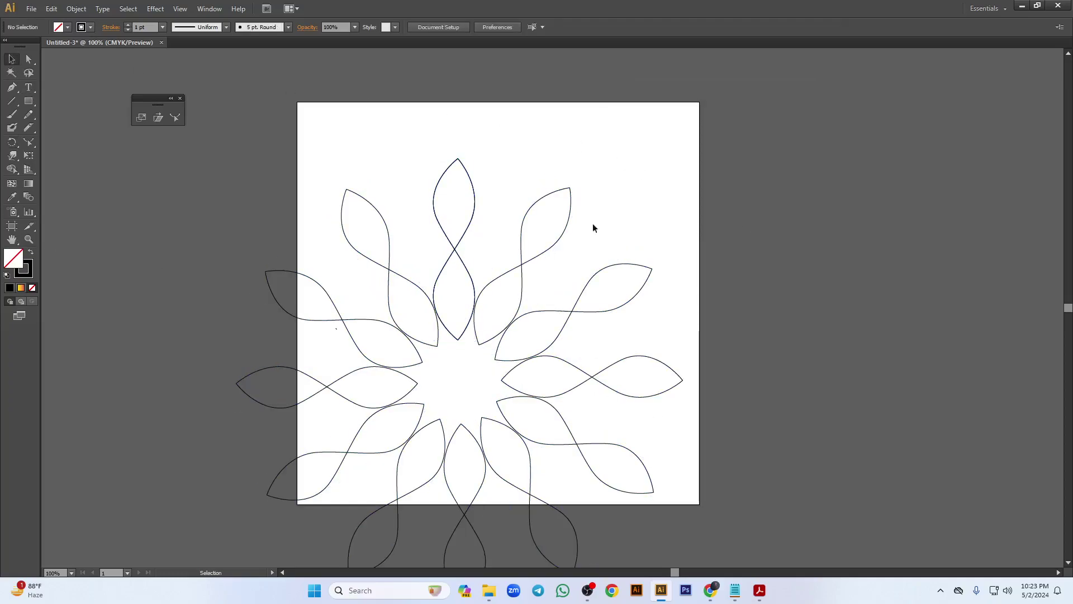
- Select the whole ring of rotated wavy petals and delete it from the artboard
left_click(540, 207)
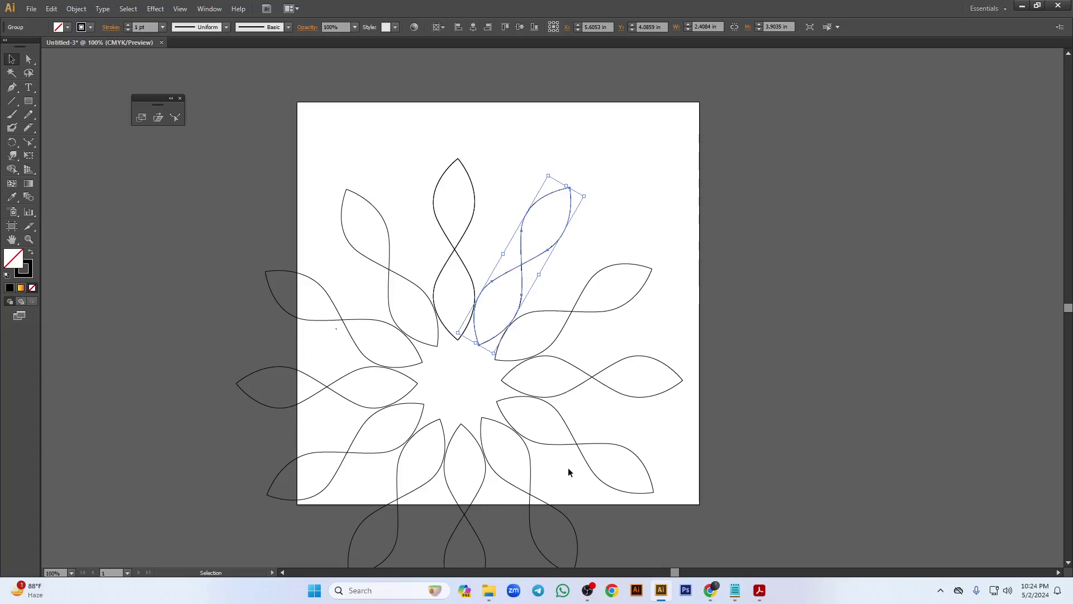
scroll(473, 430, "down", 2)
left_click_drag(237, 120, 689, 503)
key("Delete")
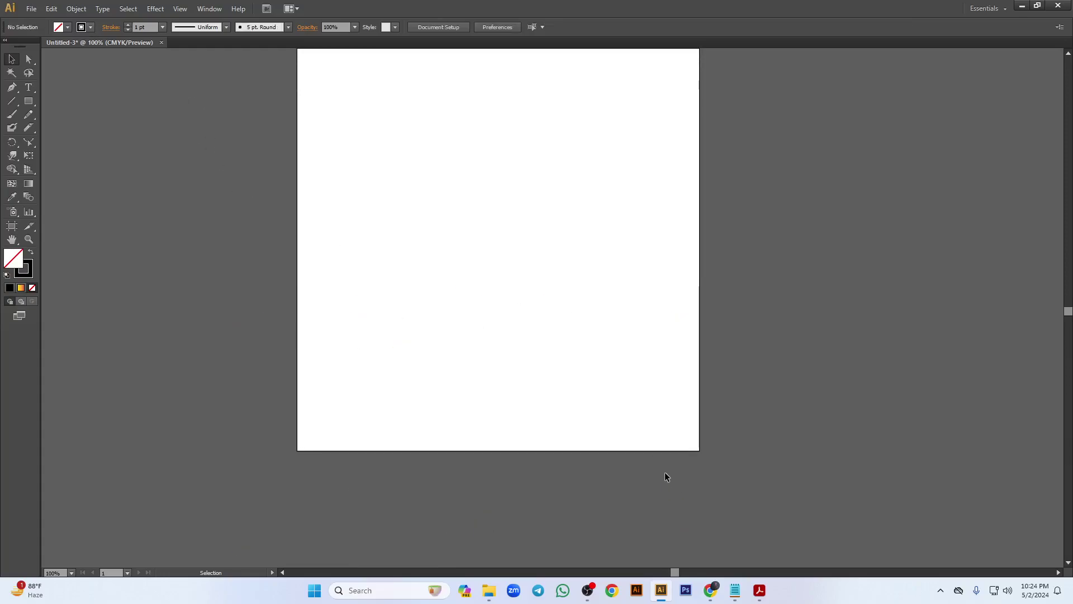
- Switch to the course module PDF in Acrobat, check the topics that follow the Reshape Tool, and return to Illustrator
left_click(759, 591)
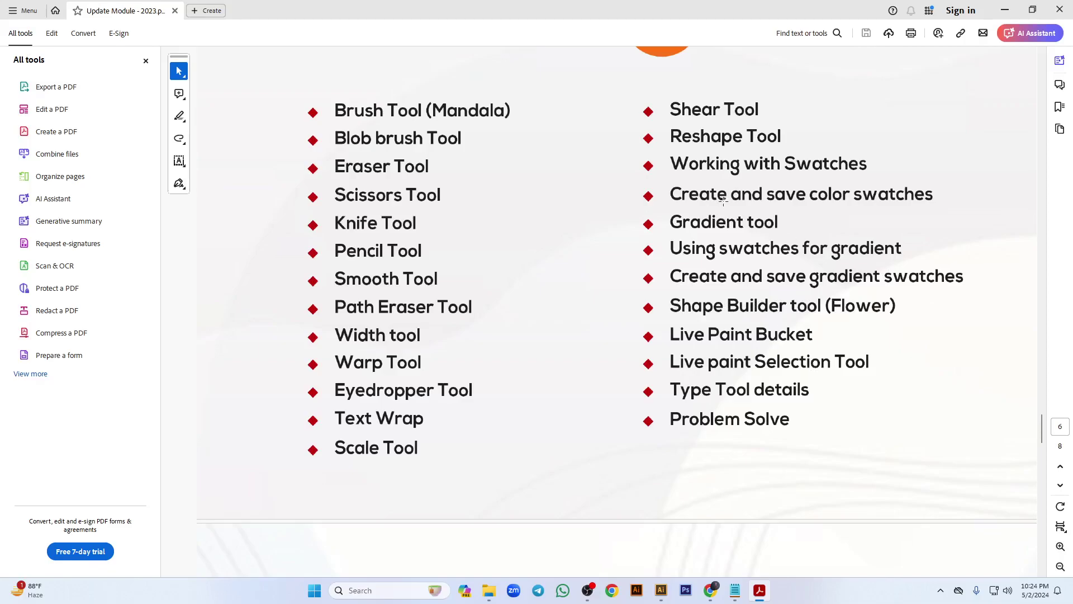
left_click(1005, 10)
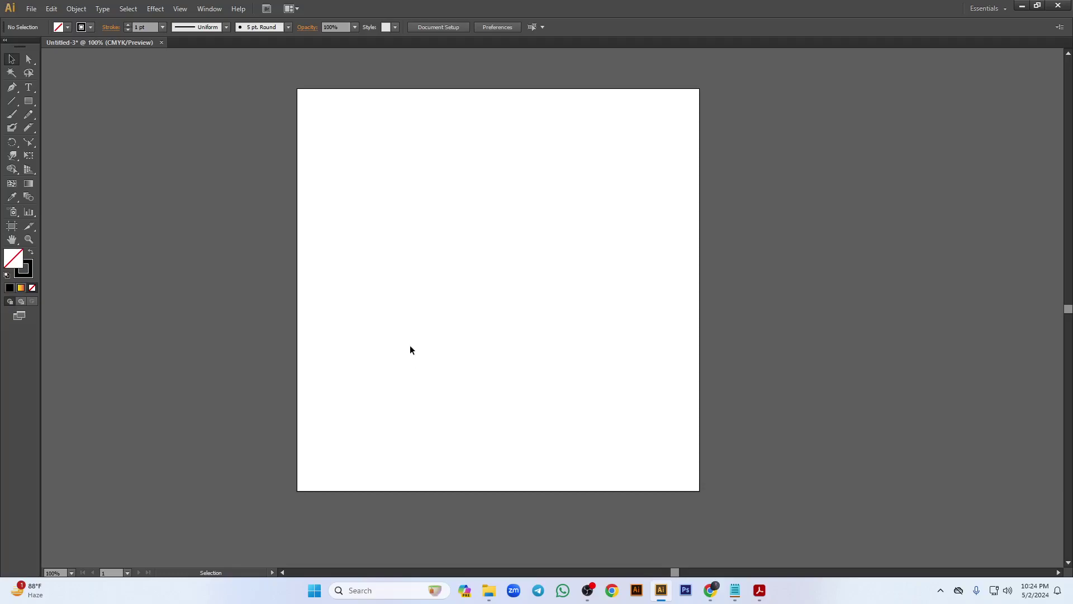
- Draw a rectangle about 5.13 by 4.51 in near the middle of the artboard
left_click(29, 102)
left_click_drag(371, 188, 577, 368)
- Switch to the Google Meet call, admit everyone waiting to join, and return to Illustrator
left_click(648, 527)
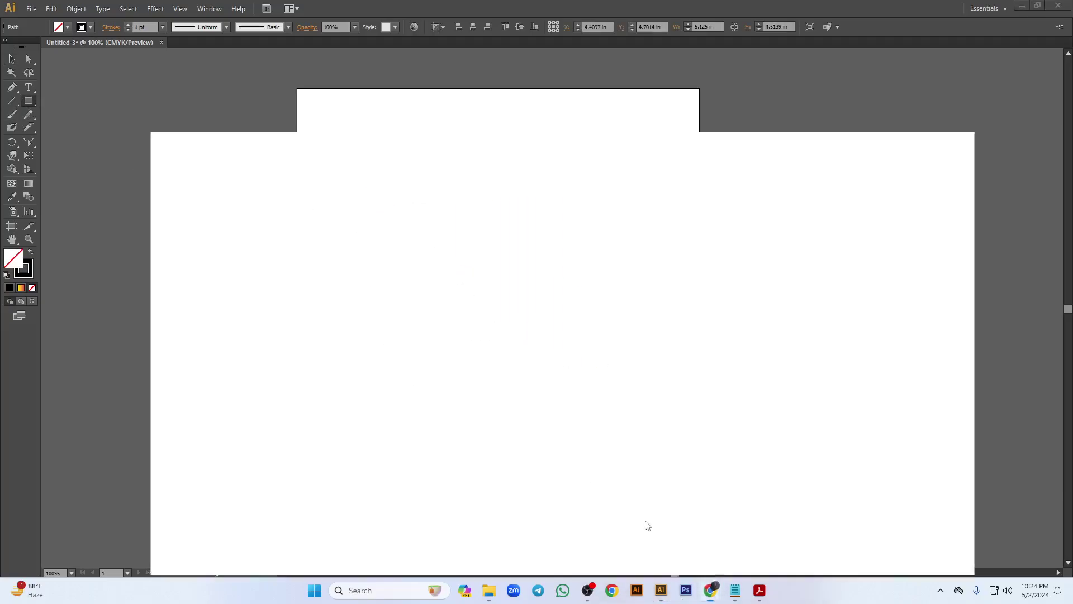
left_click(1023, 240)
left_click(602, 354)
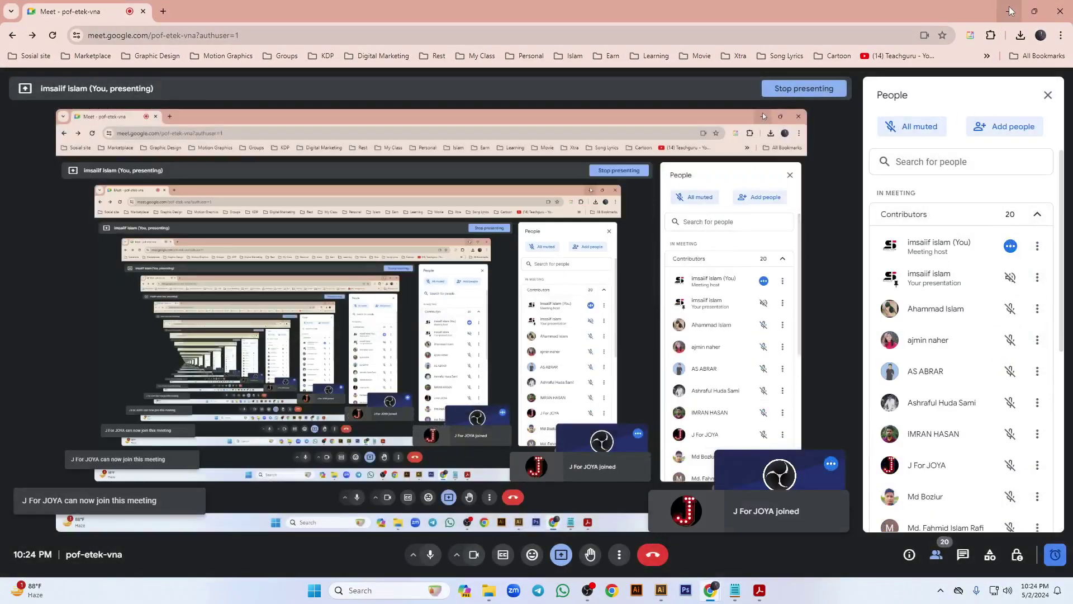
left_click(1010, 11)
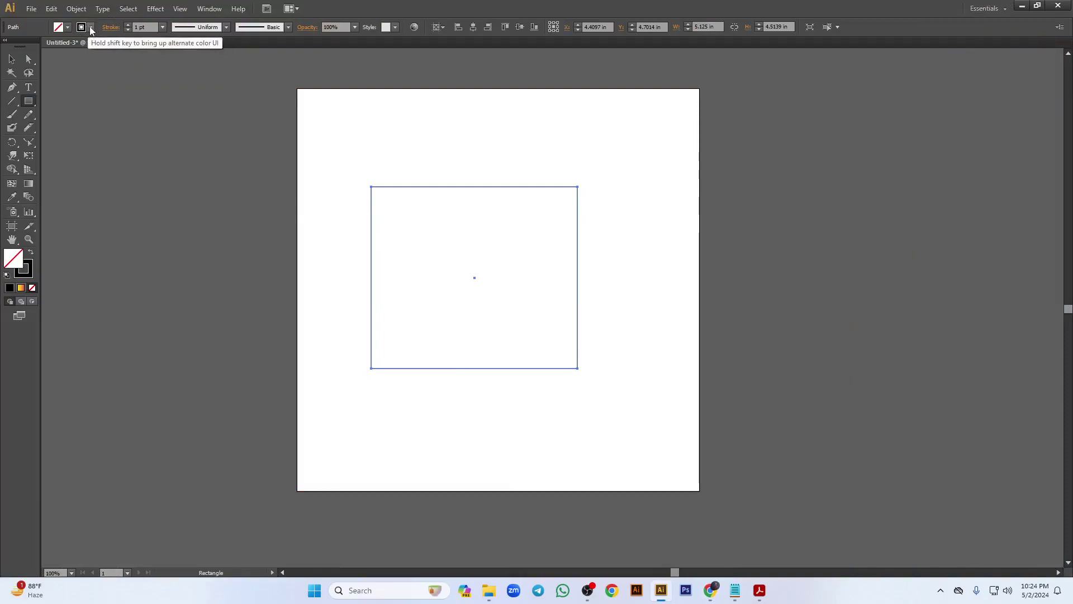
- Give the rectangle a solid black fill and no stroke
left_click(91, 27)
left_click(7, 44)
left_click(67, 27)
left_click(33, 45)
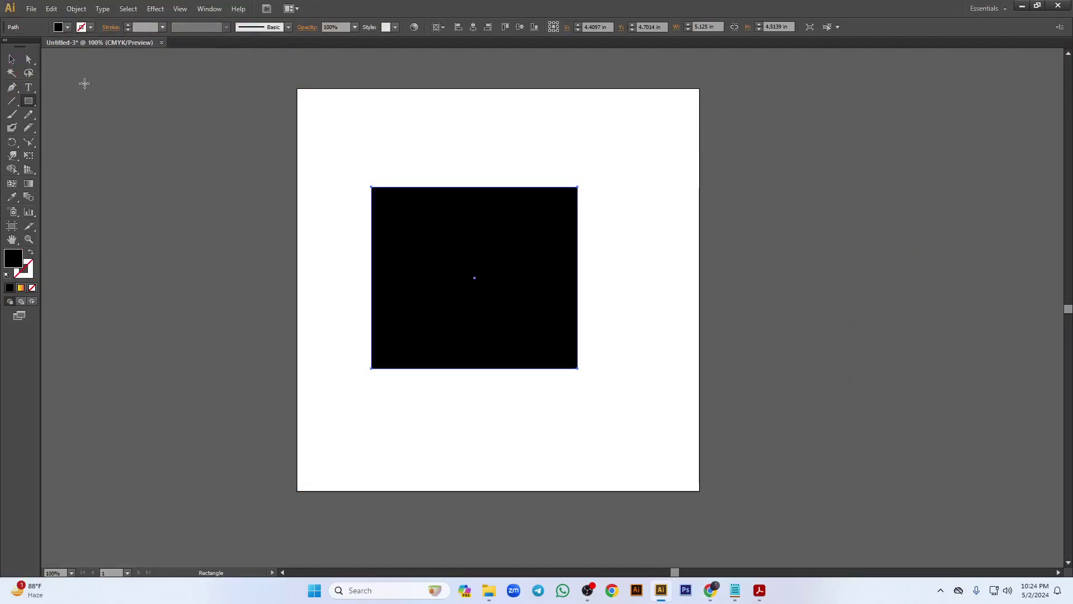
left_click(12, 60)
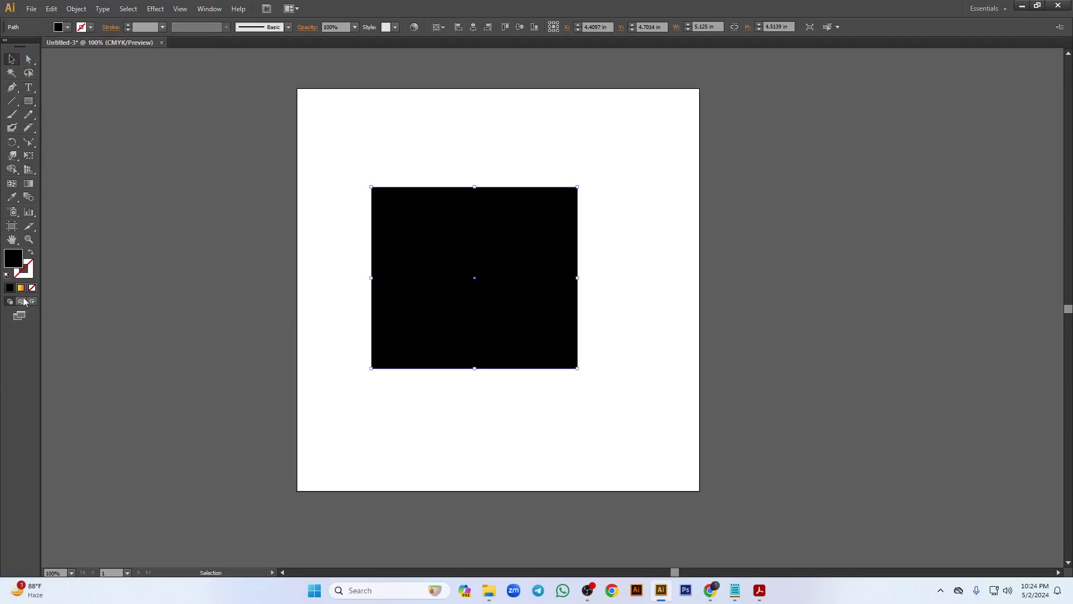
- Switch to Google Meet, admit the two waiting participants individually, and return to Illustrator
mouse_move(709, 588)
left_click(649, 531)
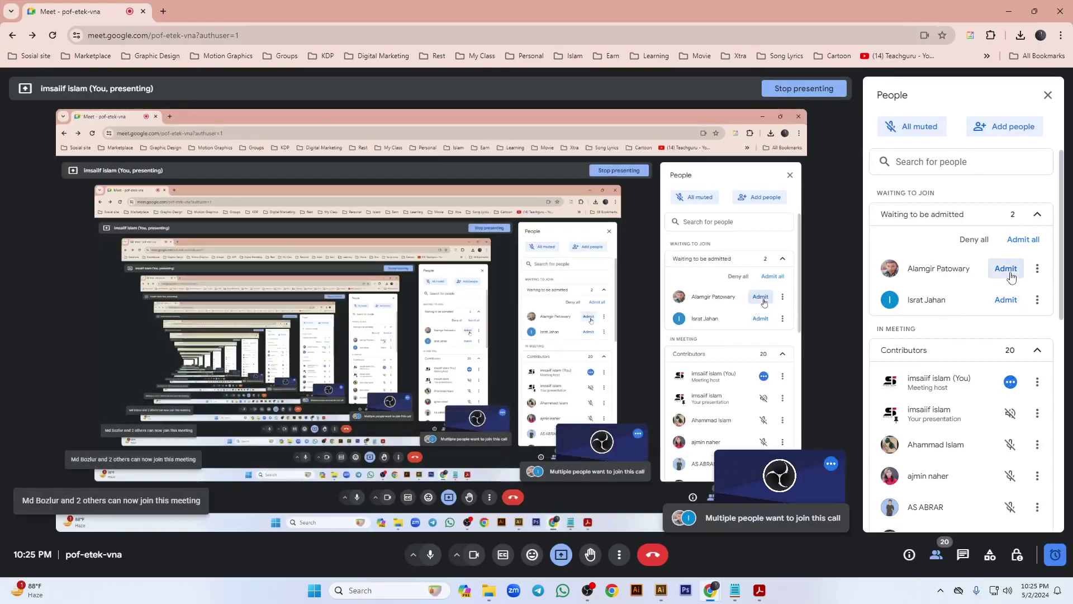
left_click(1010, 273)
left_click(1009, 272)
key("alt+Tab")
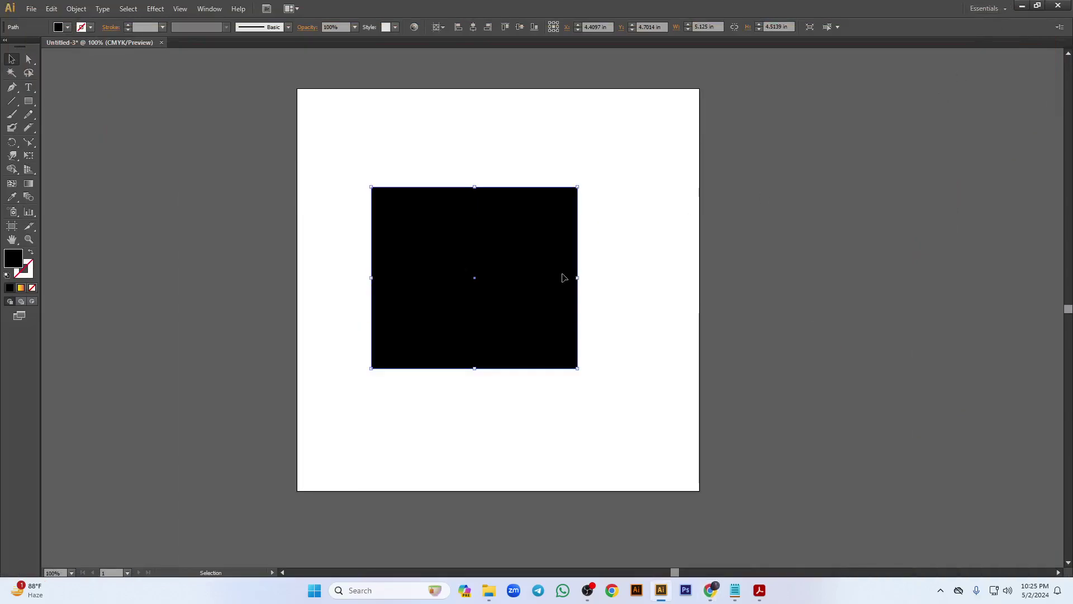
- Fill the rectangle with the yellow-to-red gradient and keep only the gradient settings open beside the artboard
left_click(22, 289)
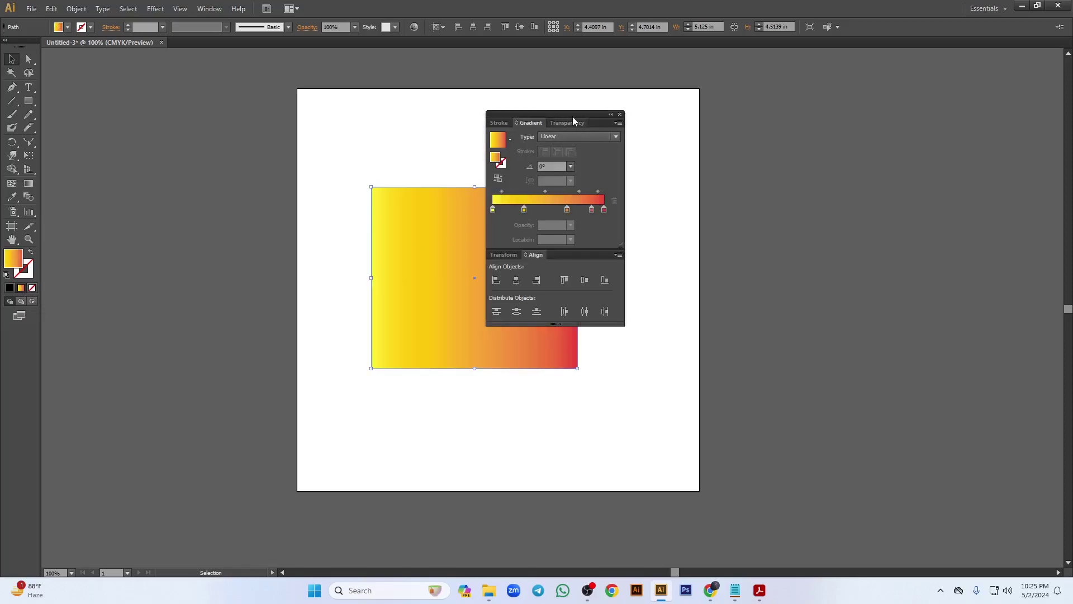
left_click_drag(572, 116, 865, 86)
left_click_drag(860, 233, 842, 332)
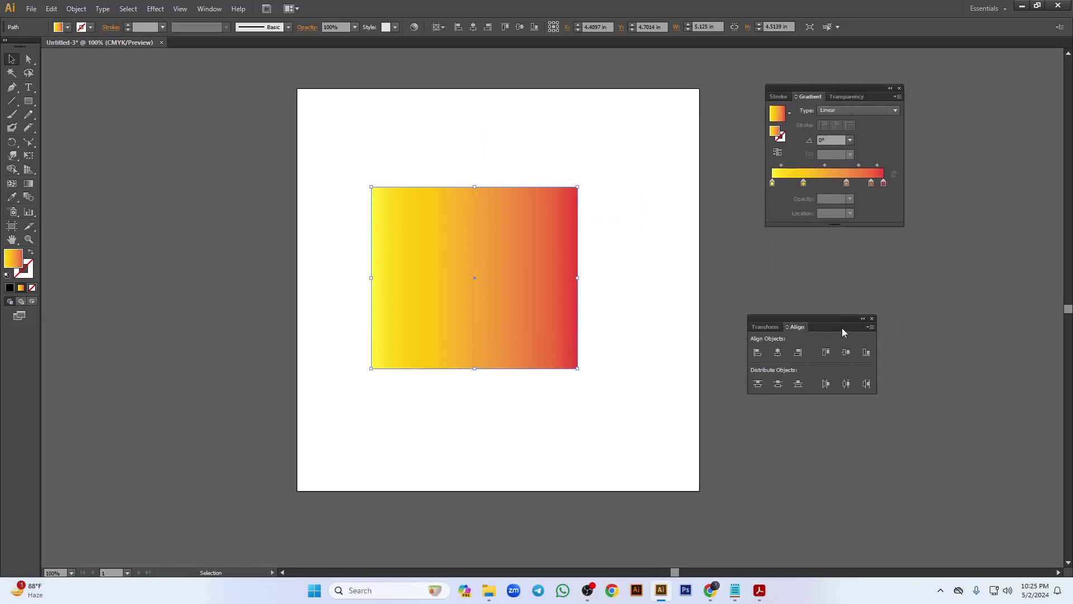
left_click(872, 319)
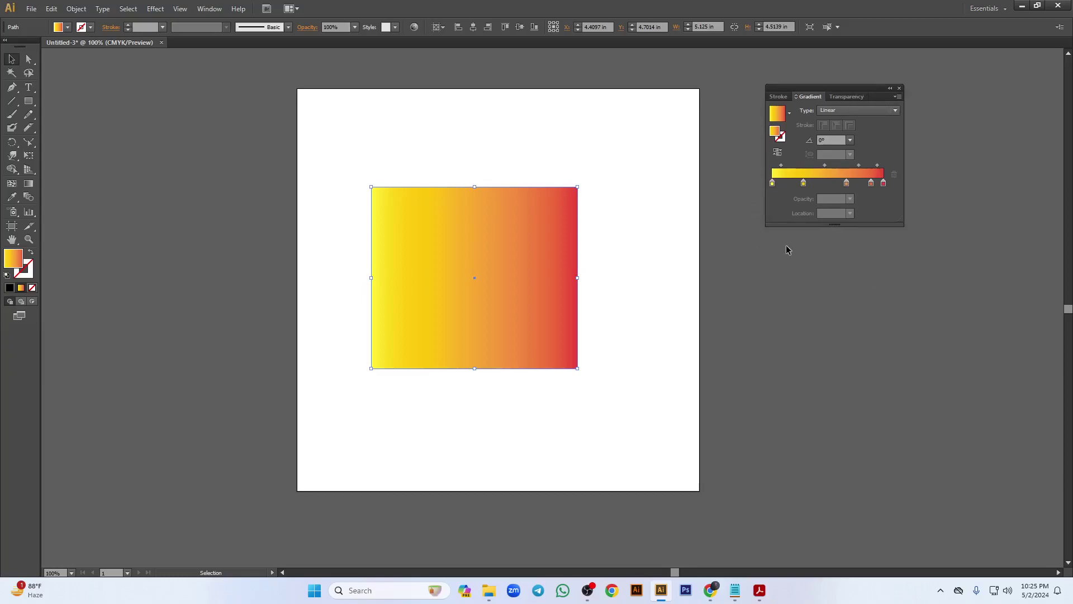
- Reduce the rectangle's gradient to its yellow and red end stops with the midpoint at 47.7%, keeping the Linear type
left_click_drag(803, 183, 811, 235)
left_click_drag(846, 183, 846, 299)
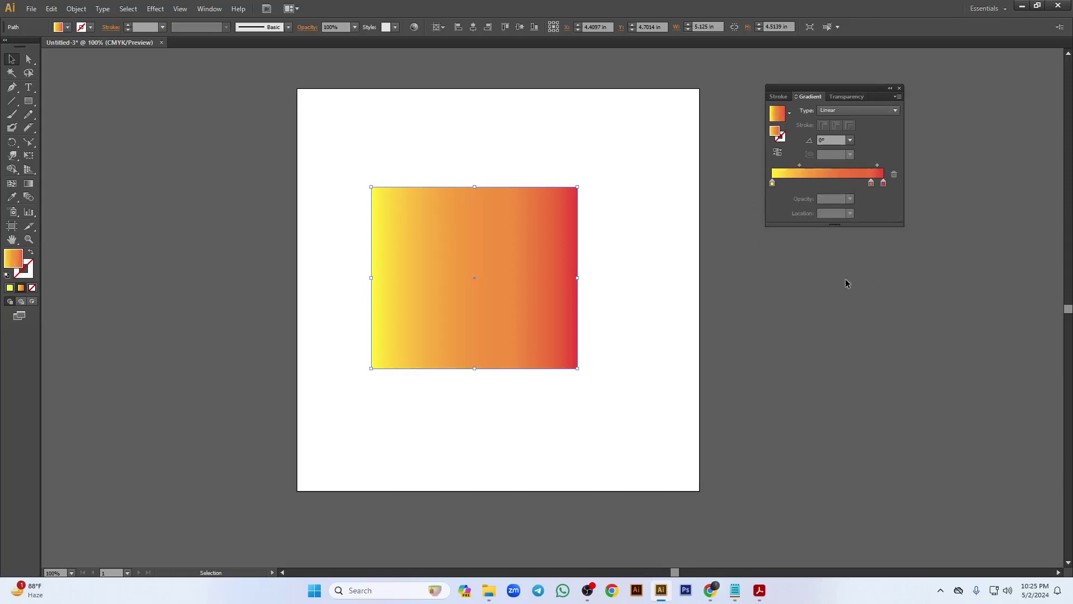
left_click(871, 183)
left_click_drag(870, 186, 826, 165)
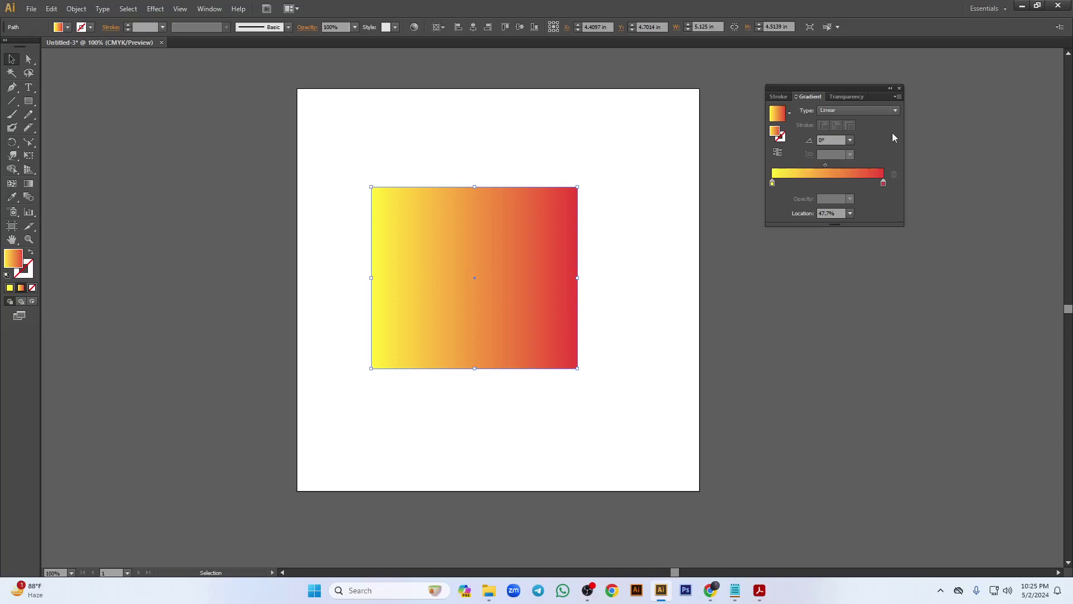
left_click(896, 111)
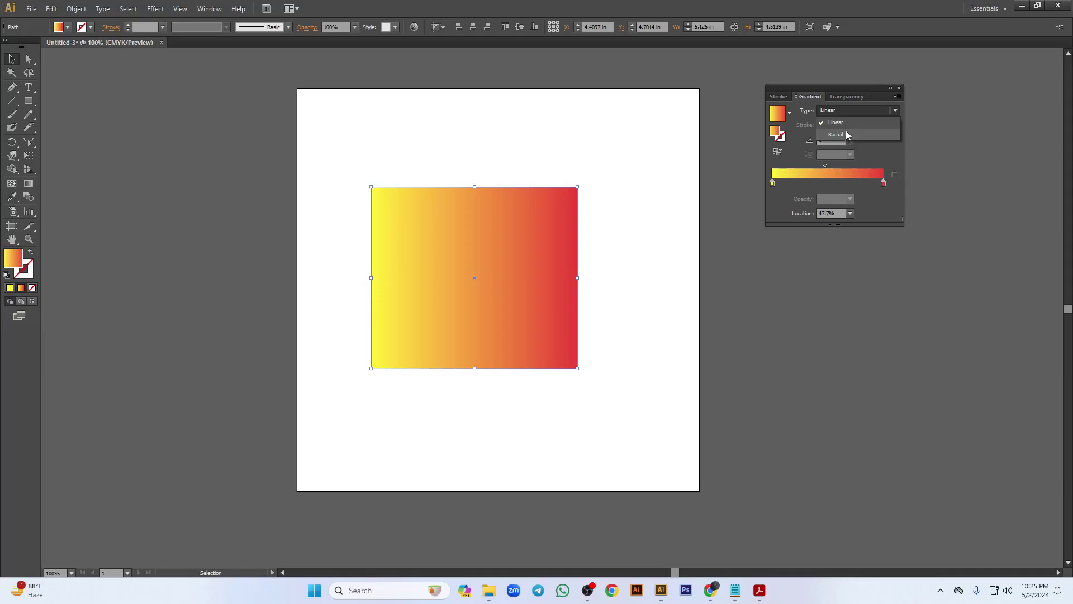
left_click(846, 123)
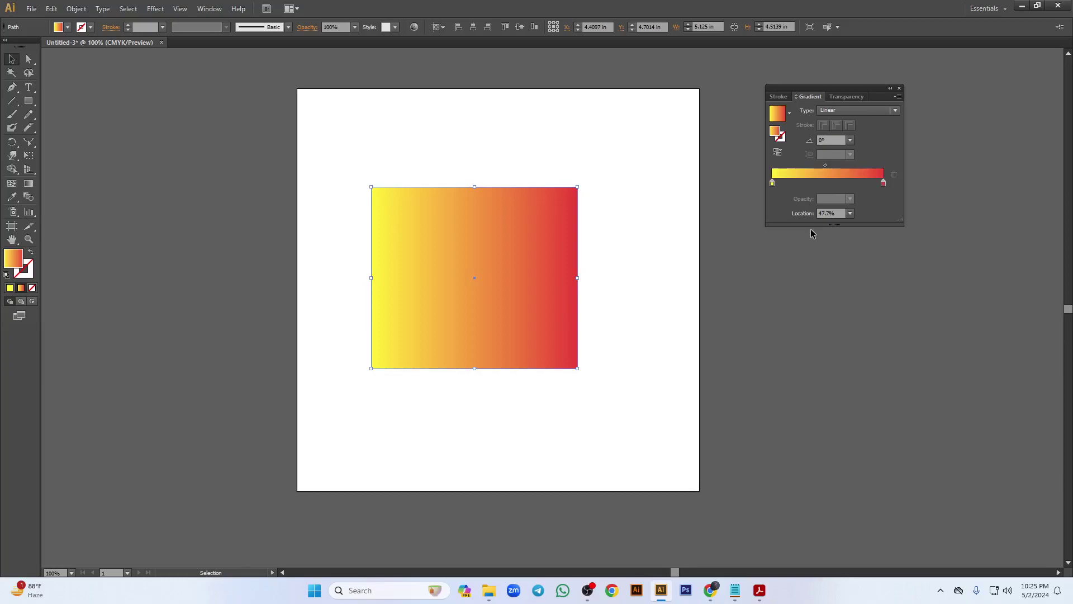
- Try the preset gradients Orange, Yellow, Fading Sky and Super Soft Black Vignette on the rectangle
left_click(790, 115)
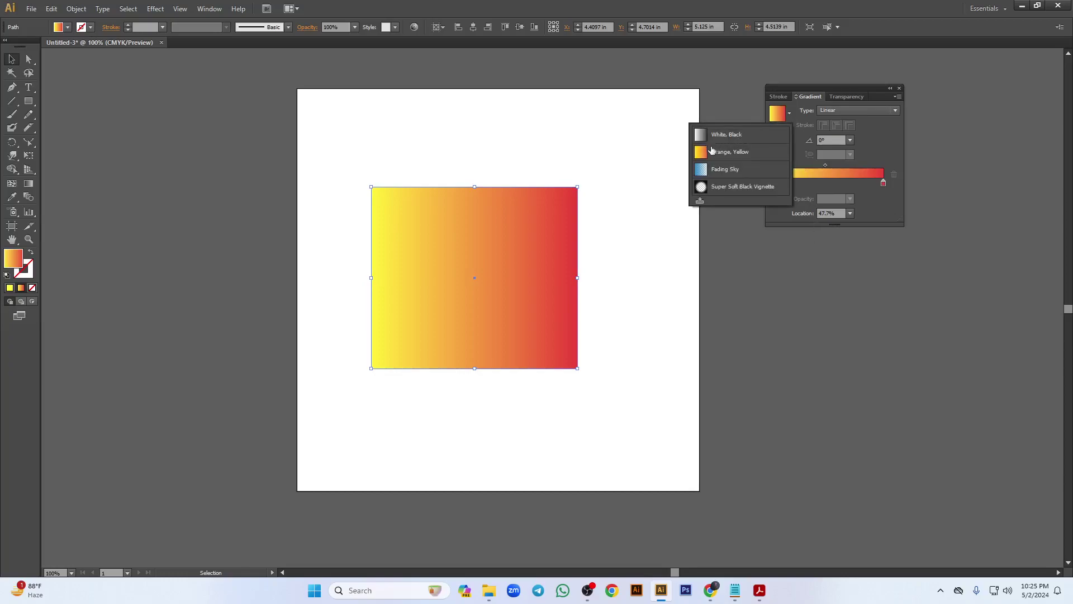
key("Escape")
key("ctrl+z")
left_click(790, 116)
left_click(728, 152)
left_click(790, 115)
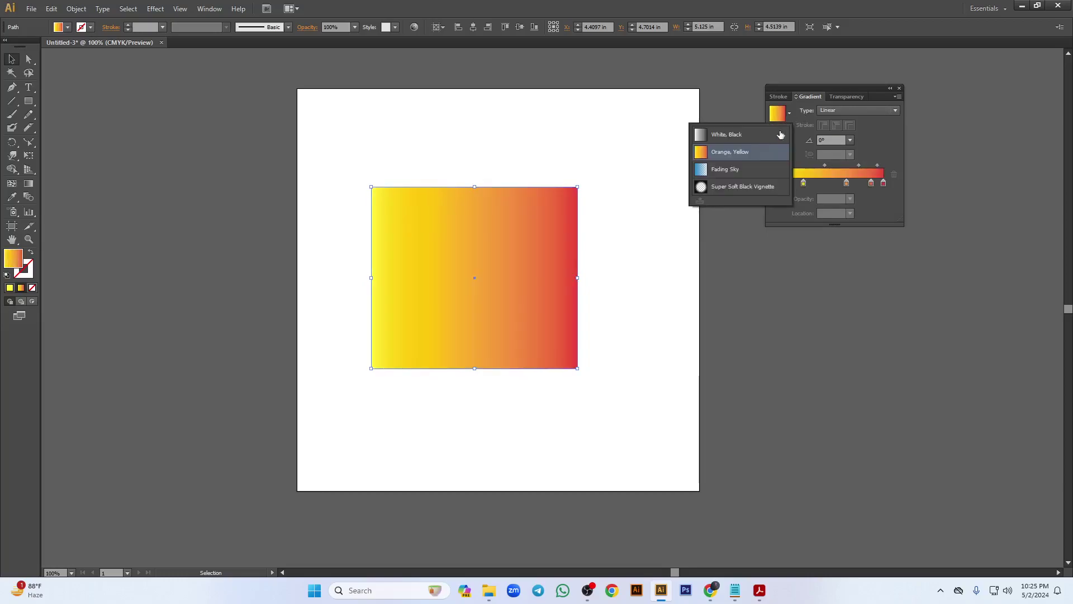
left_click(738, 171)
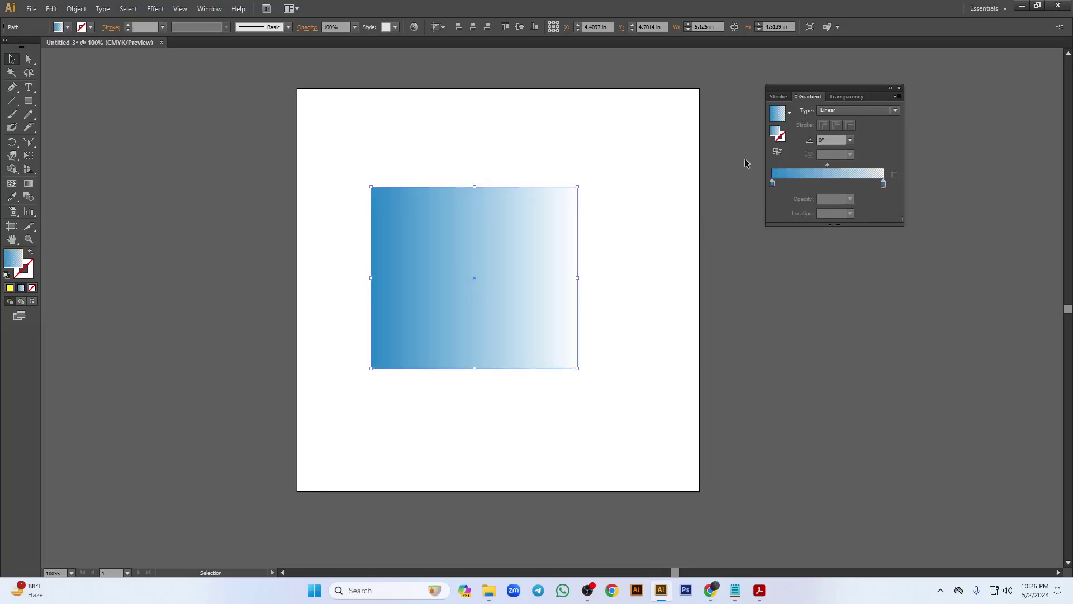
left_click(789, 115)
left_click(737, 191)
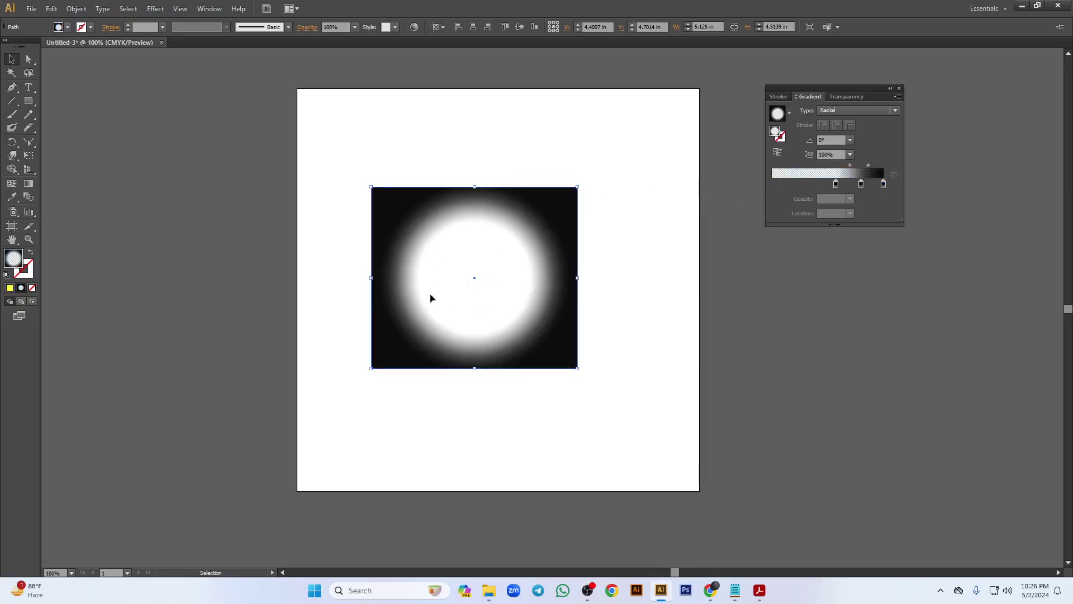
- Apply the Orange, Yellow preset to the rectangle, remove its three middle color stops, and set the midpoint to 48.69%
left_click(781, 115)
left_click(731, 151)
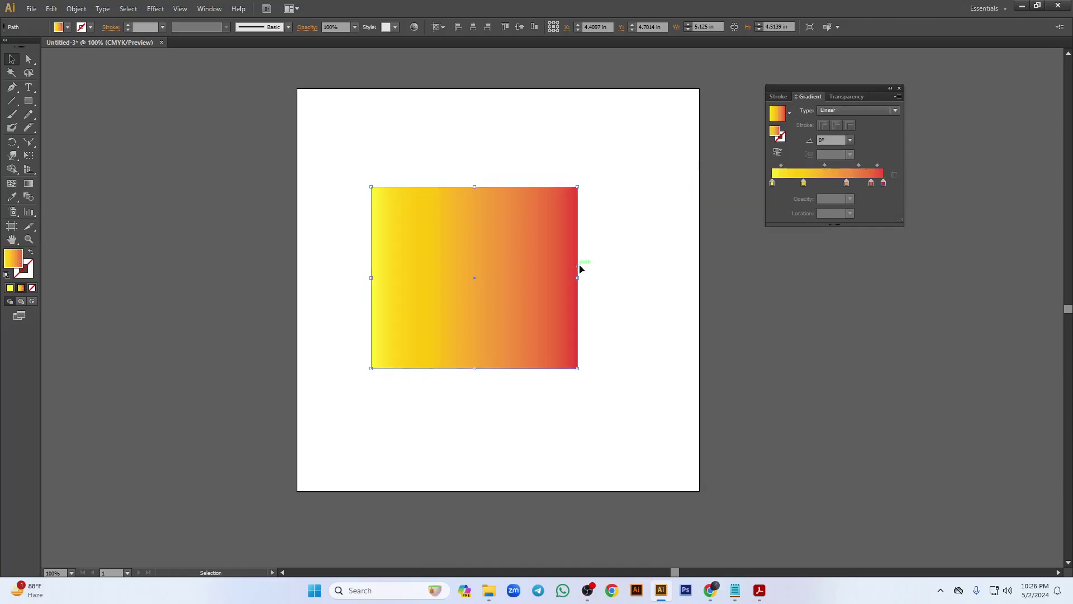
left_click_drag(803, 183, 804, 215)
left_click_drag(847, 183, 852, 261)
left_click_drag(870, 184, 859, 274)
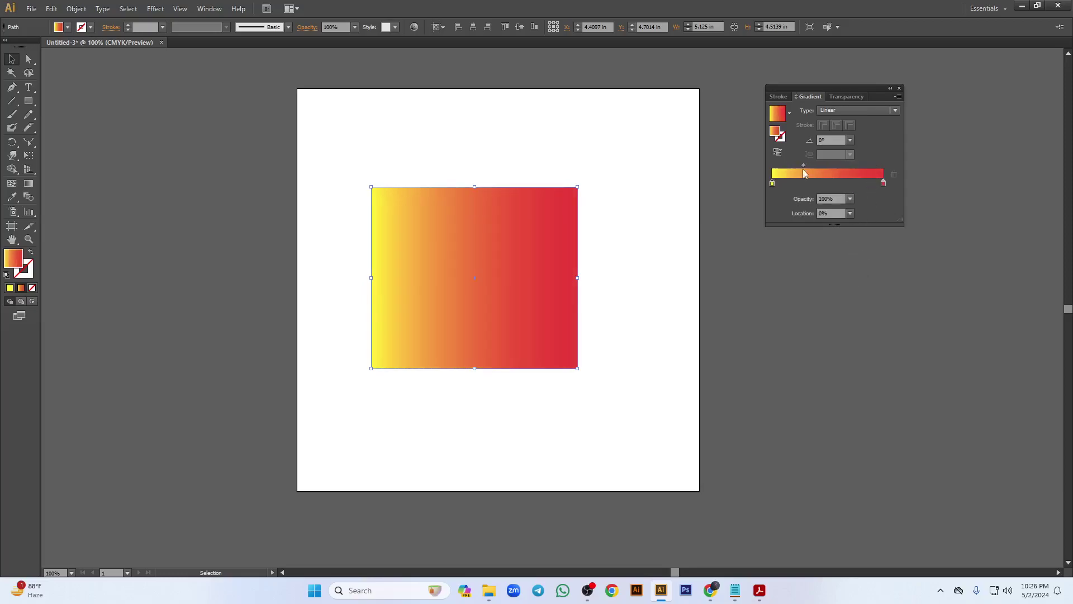
left_click_drag(805, 166, 828, 169)
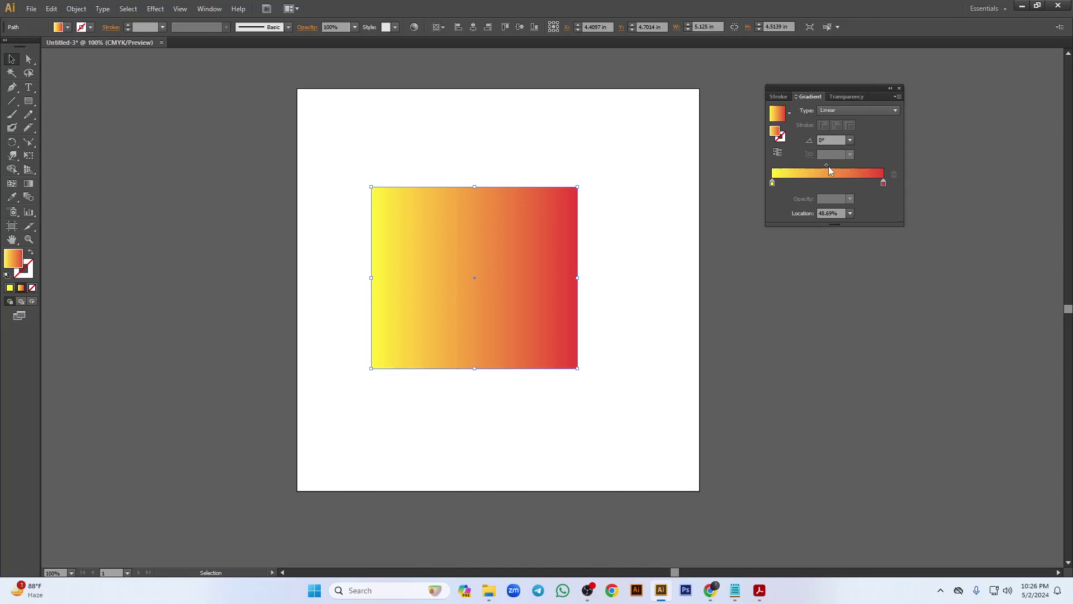
- Change the linear gradient's angle to -90°, -120° and finally -180°
left_click(850, 140)
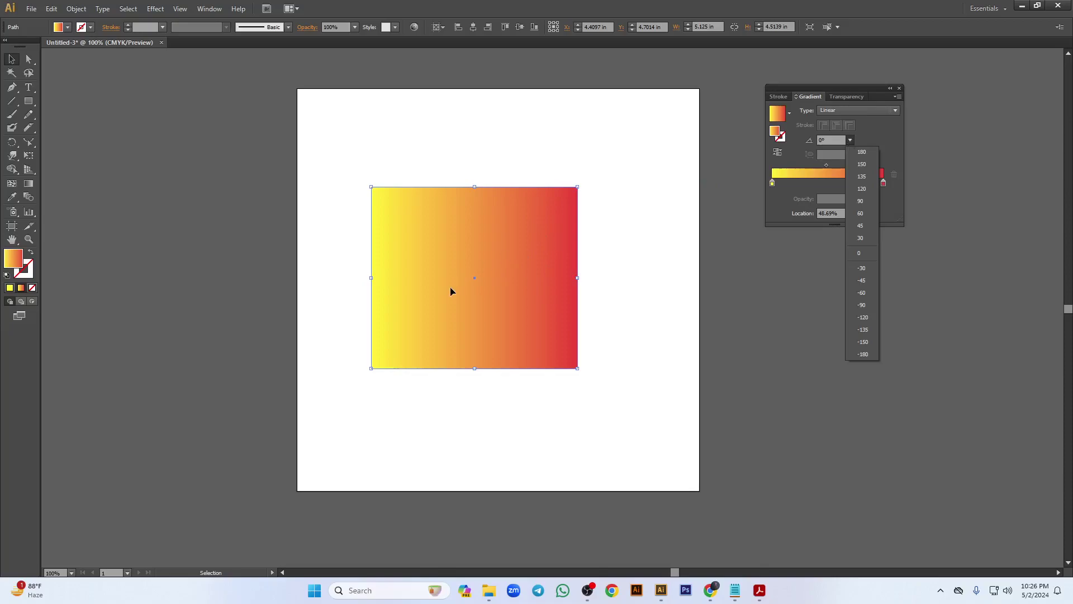
left_click(862, 305)
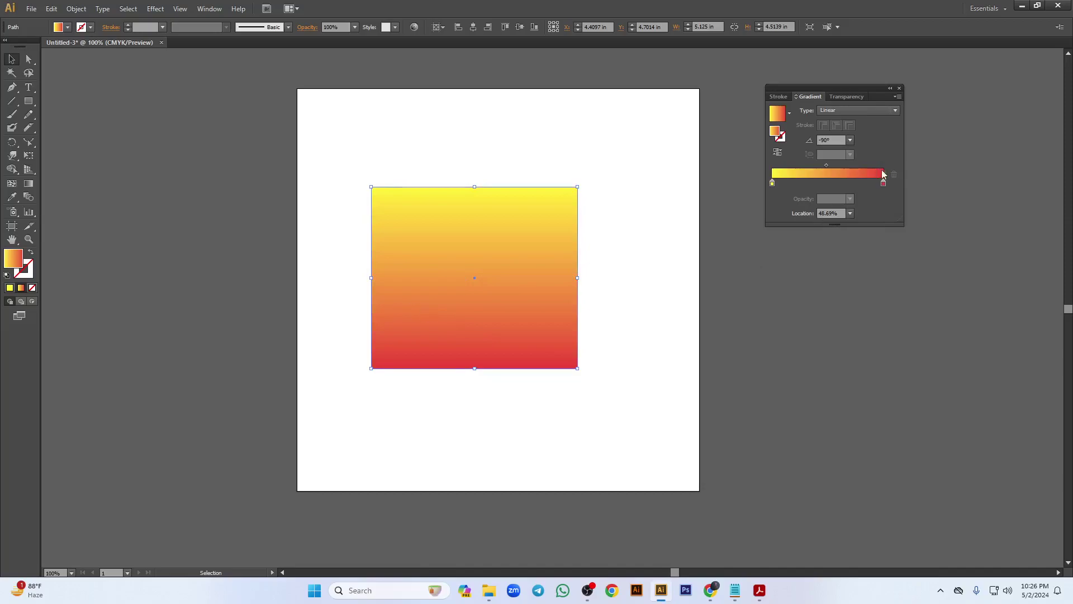
left_click(851, 140)
left_click(866, 314)
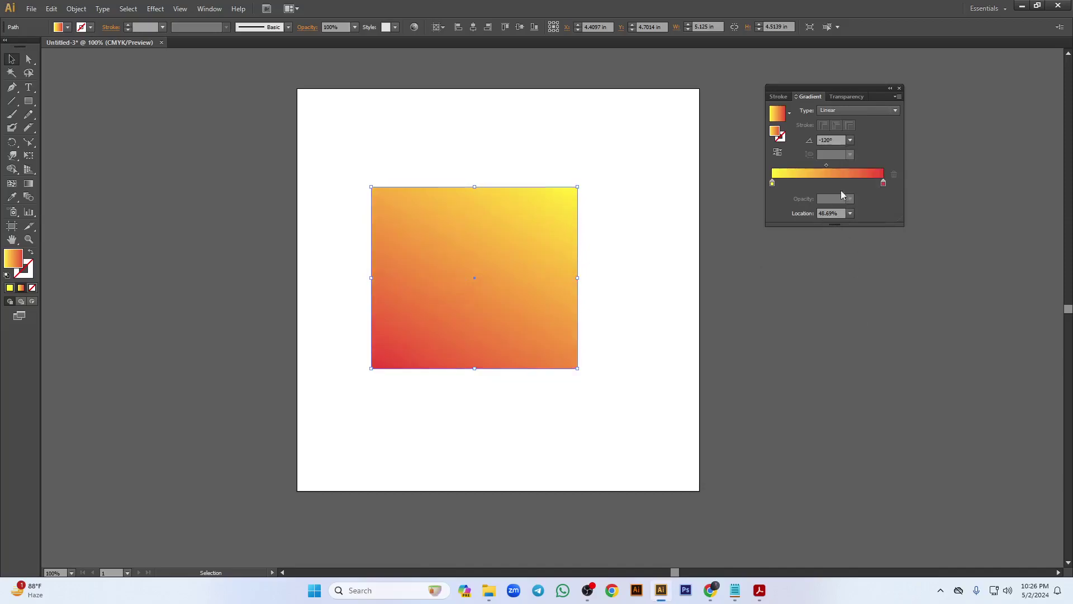
left_click(850, 140)
left_click(866, 350)
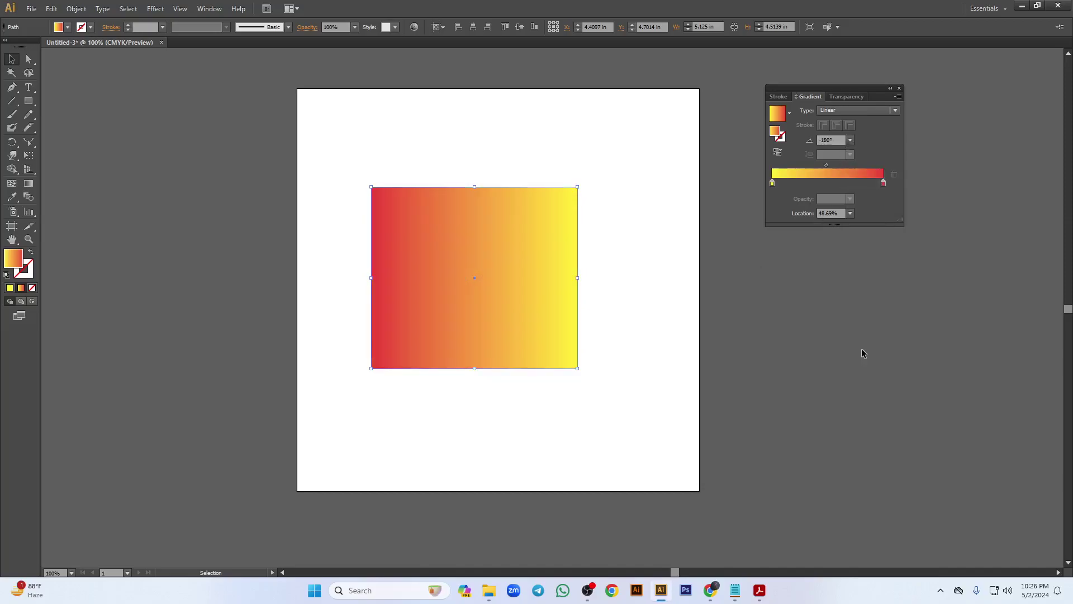
- Redraw the rectangle's gradient direction with the Gradient tool in several diagonals, undoing one attempt and ending at about 154.4°
left_click(32, 183)
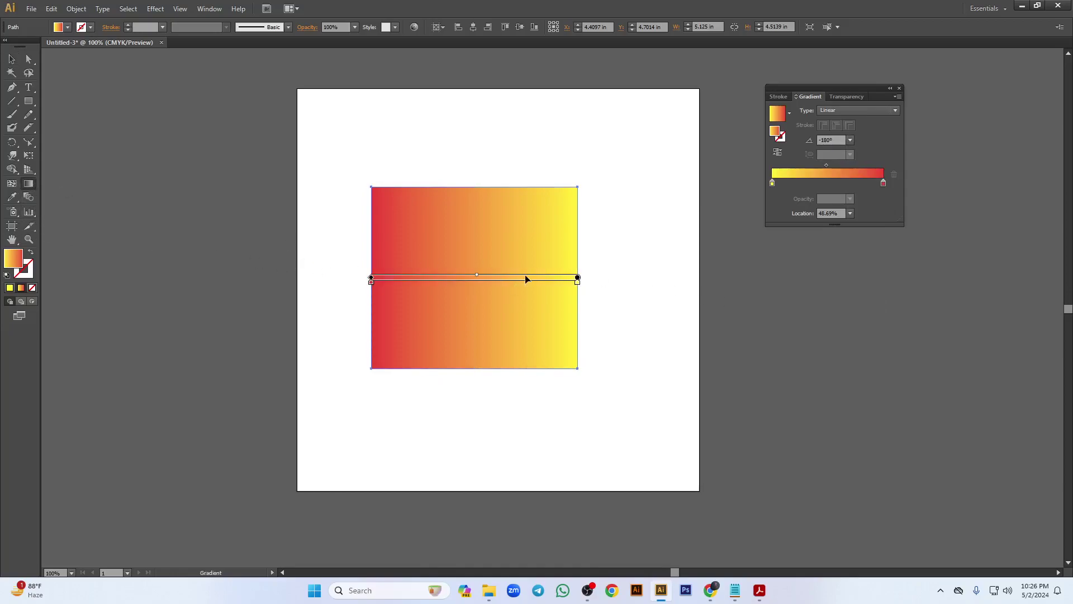
mouse_move(566, 162)
left_mouse_down()
mouse_move(484, 283)
mouse_move(387, 386)
left_mouse_up()
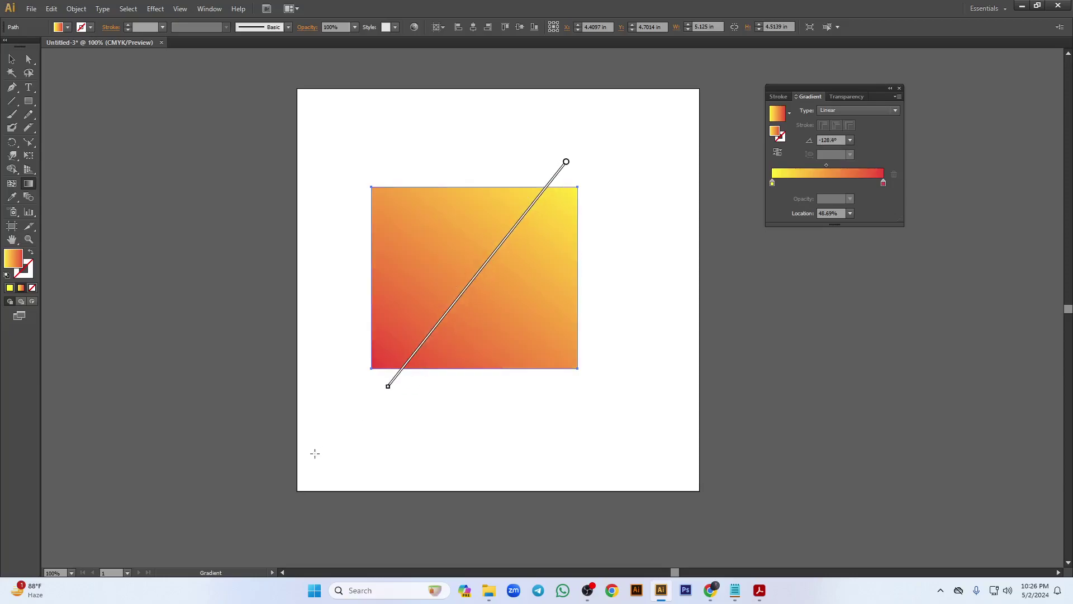
left_click_drag(329, 330, 675, 189)
left_click_drag(613, 330, 290, 207)
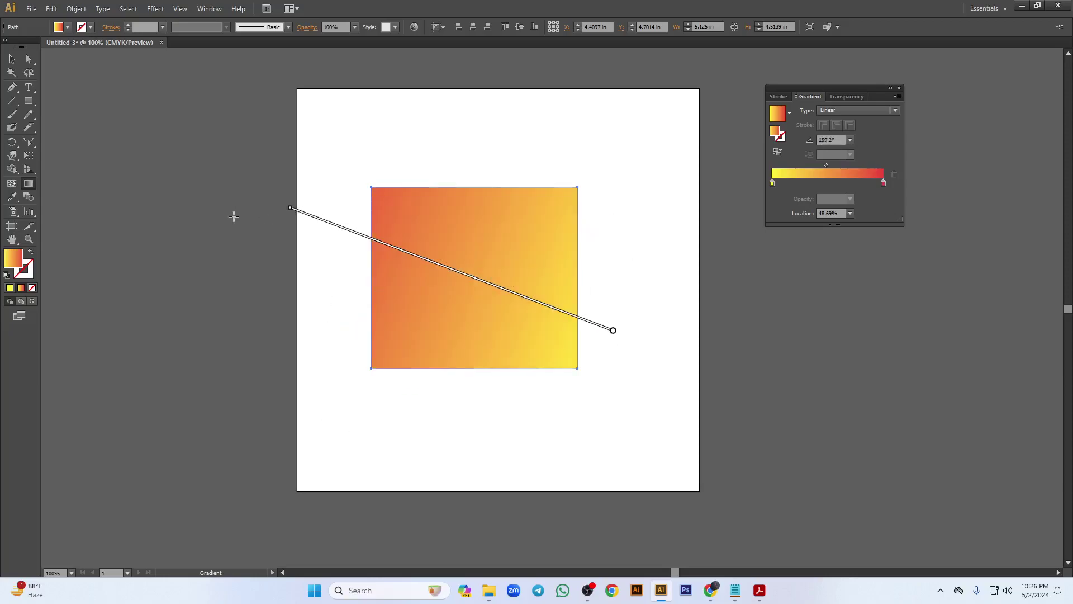
left_click_drag(394, 182, 572, 395)
mouse_move(602, 352)
left_mouse_down()
mouse_move(445, 225)
mouse_move(419, 245)
left_mouse_up()
left_click_drag(366, 319, 587, 231)
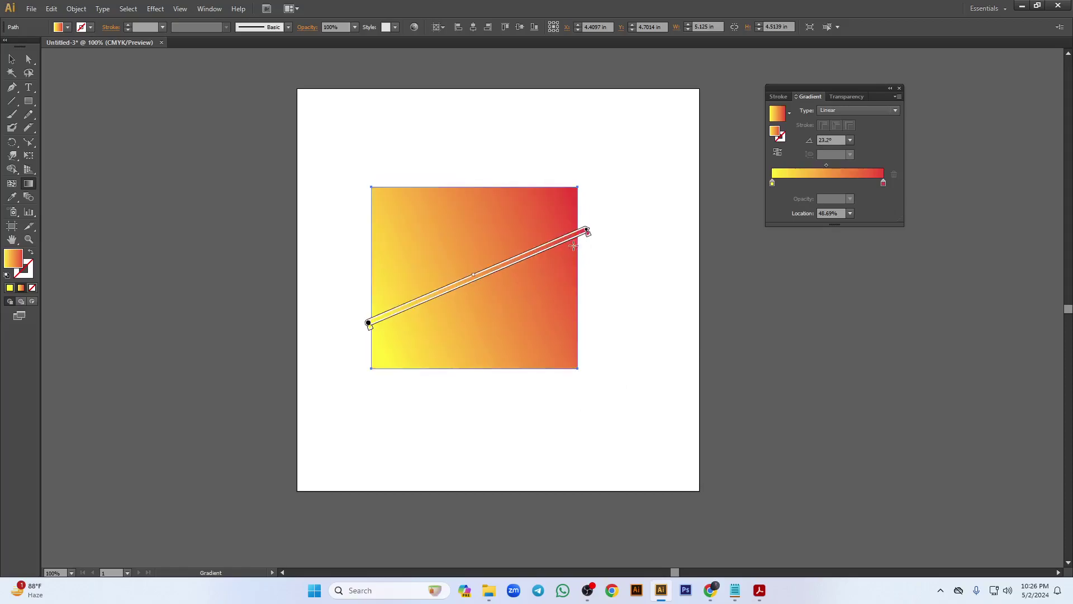
key("ctrl+z")
left_click_drag(356, 296, 650, 251)
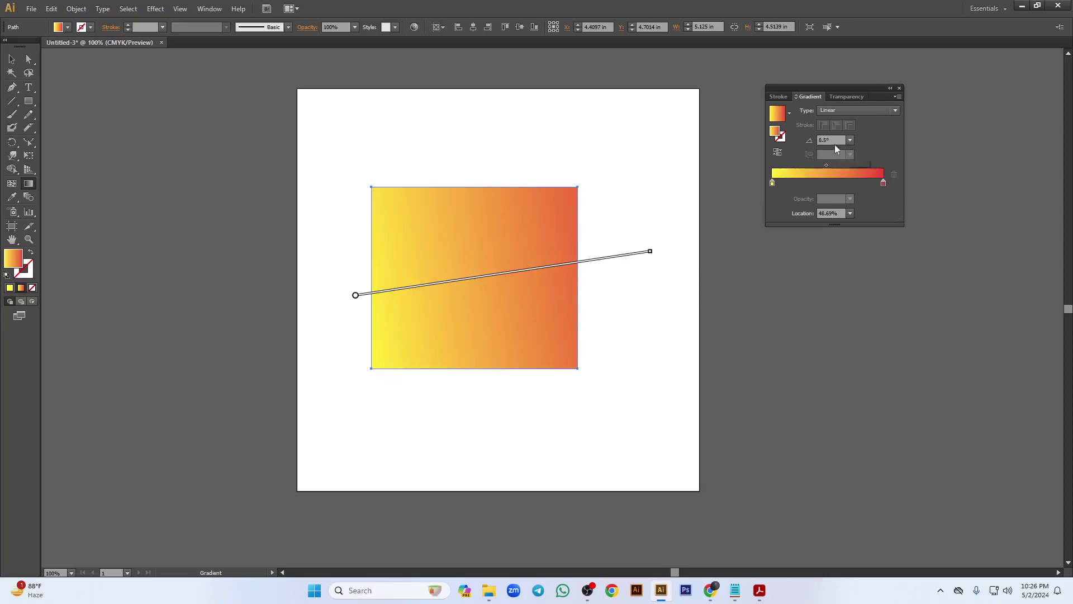
left_click_drag(471, 144, 479, 334)
left_click_drag(581, 363, 441, 252)
left_click_drag(360, 195, 389, 237)
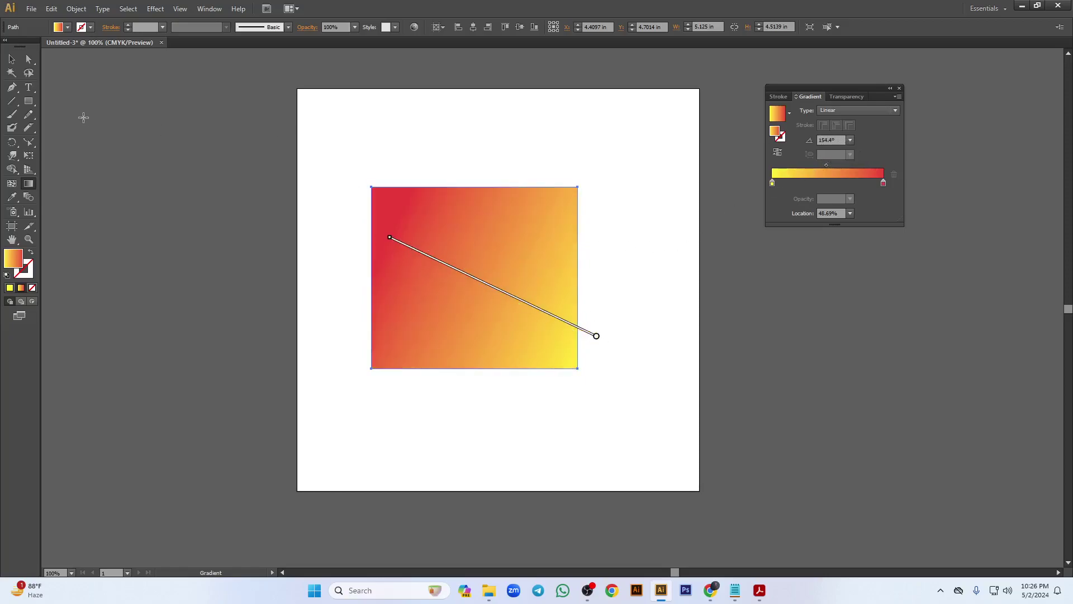
left_click(12, 59)
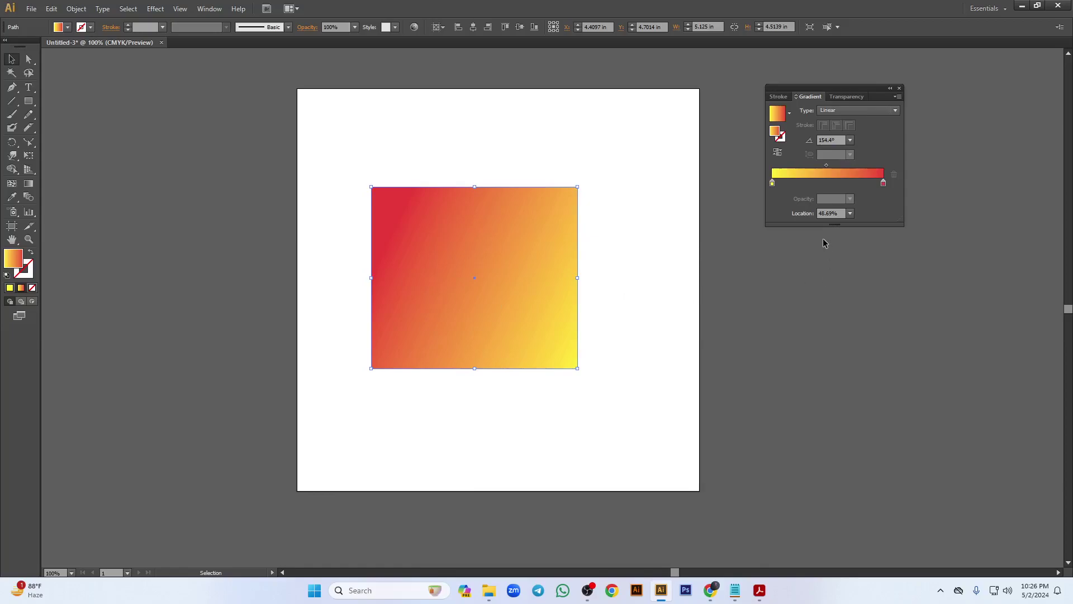
- Recolor the gradient's yellow end stop to dark blue C=100 M=95 Y=5 K=0 and the red end stop to dark magenta
left_click(772, 183)
double_click(773, 183)
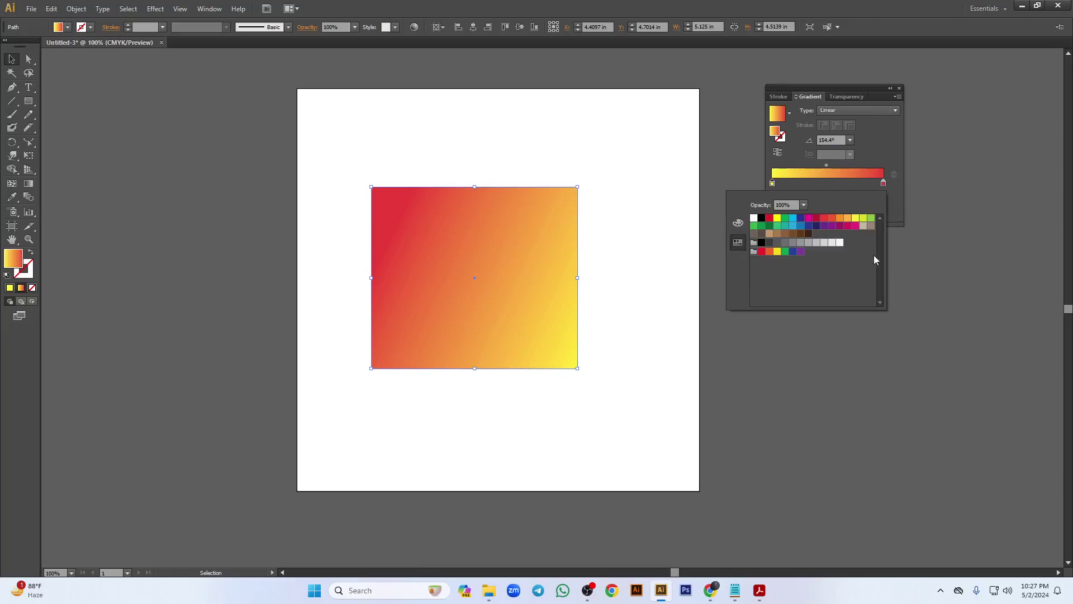
left_click(809, 226)
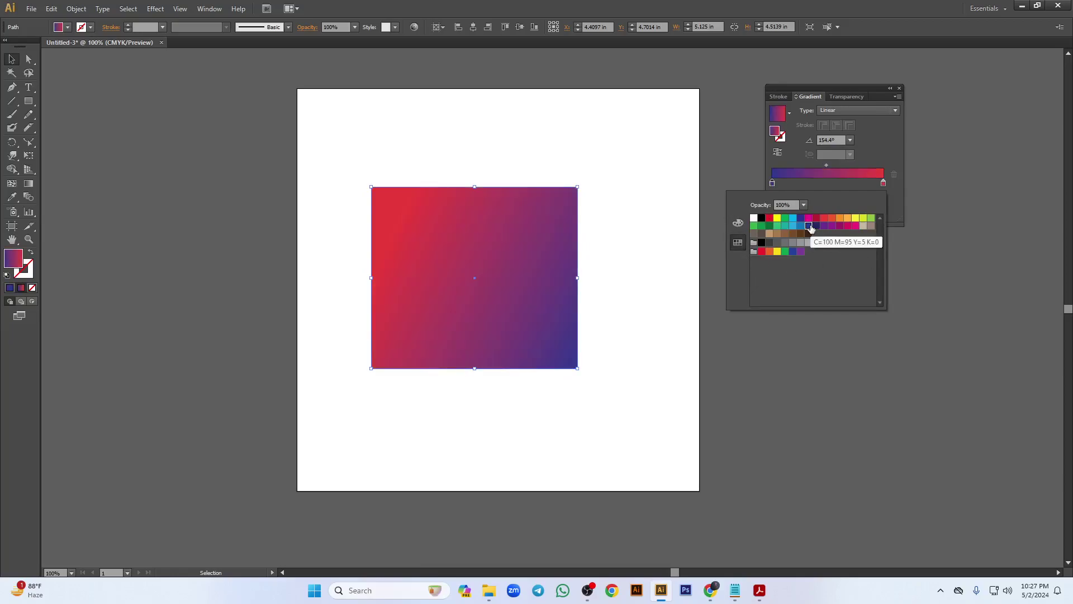
double_click(883, 184)
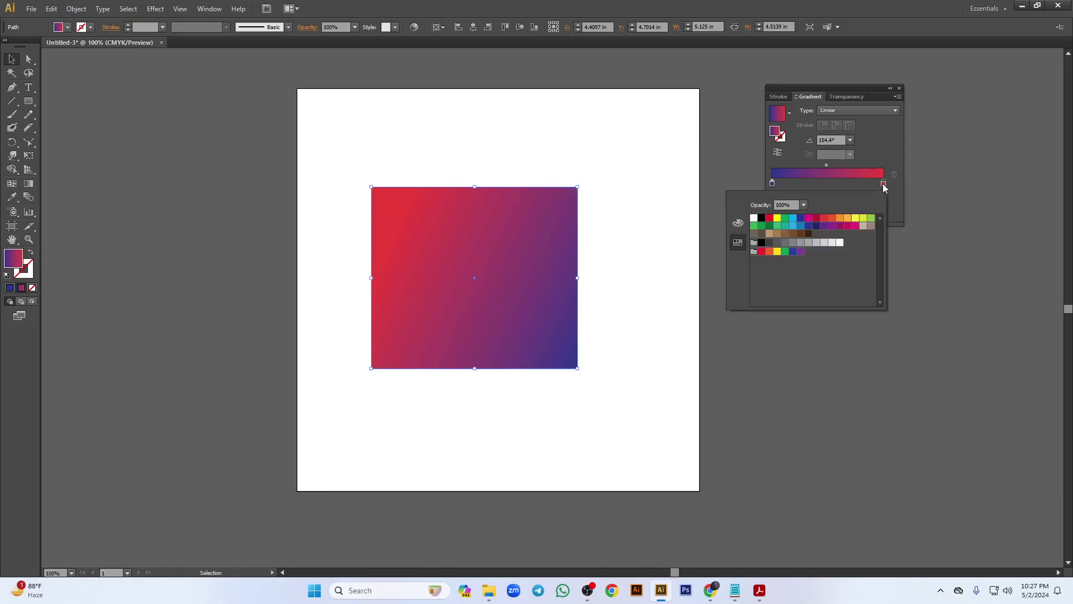
left_click(824, 226)
left_click(839, 226)
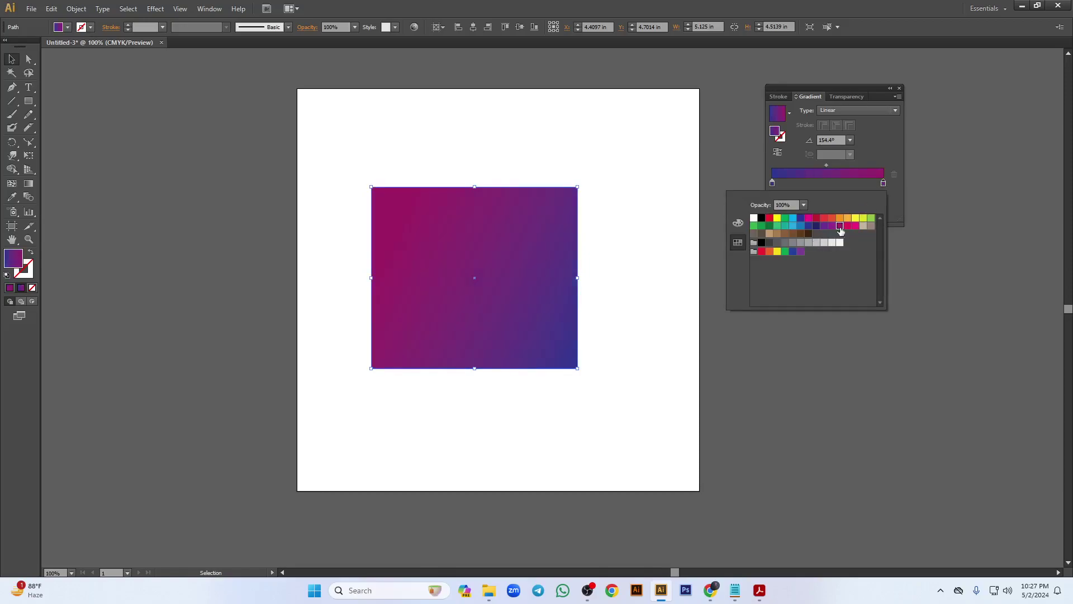
- Switch to Google Meet to check who is waiting to join the class, and return to Illustrator
mouse_move(713, 597)
left_click(670, 520)
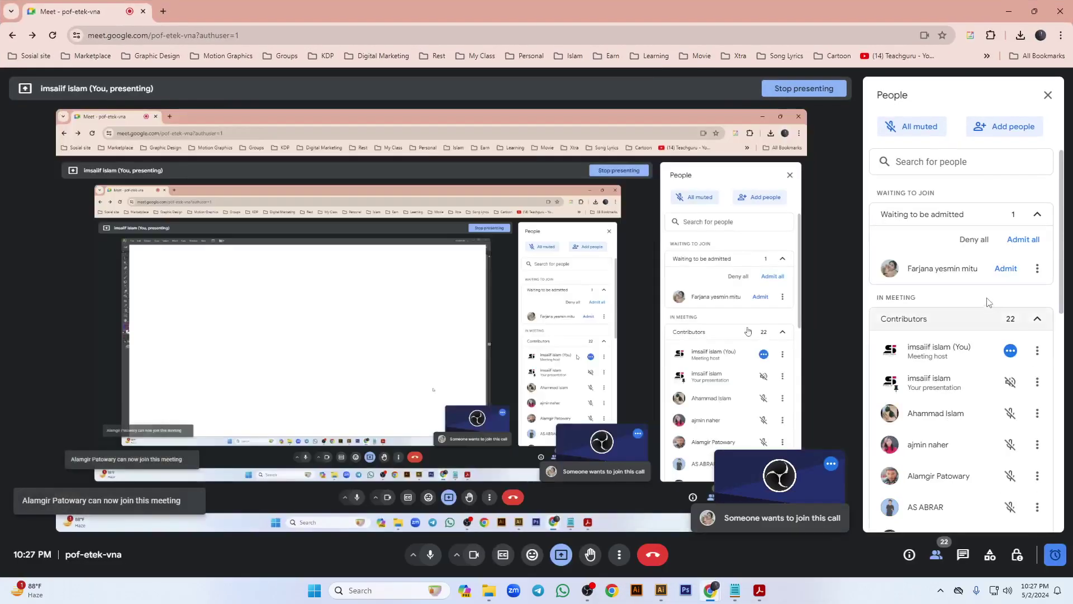
left_click(1007, 12)
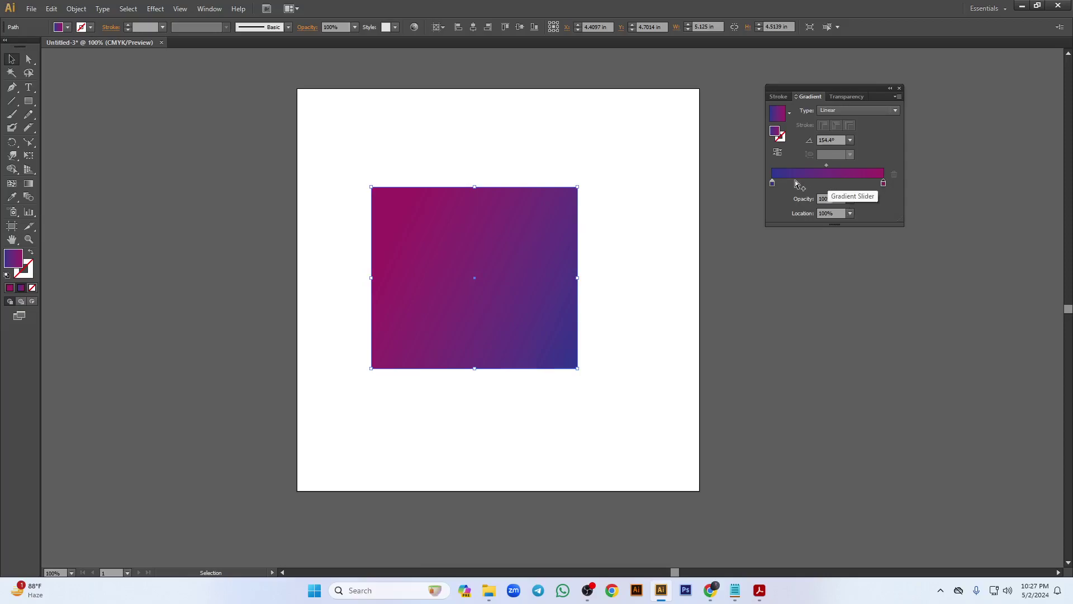
- Add three color stops between the gradient's ends, at about one quarter, 48.28% and 74.88%
left_click(826, 182)
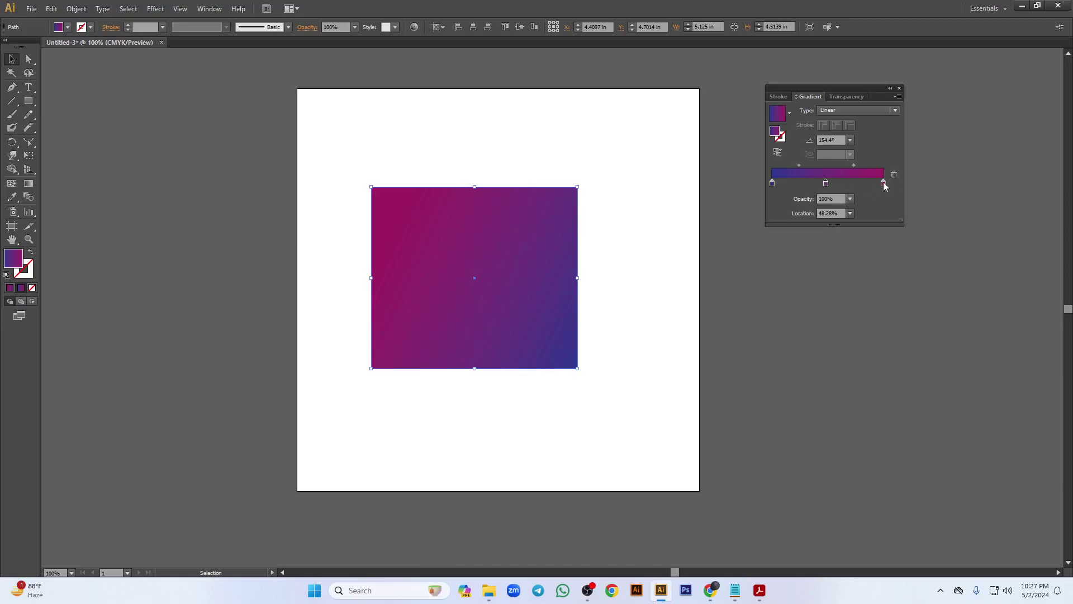
left_click(856, 182)
left_click(801, 183)
- Color the gradient's three middle stops crimson pink, dark red and beige, in order from the blue end
double_click(801, 183)
left_click(849, 227)
left_click(826, 183)
double_click(826, 183)
left_click(819, 219)
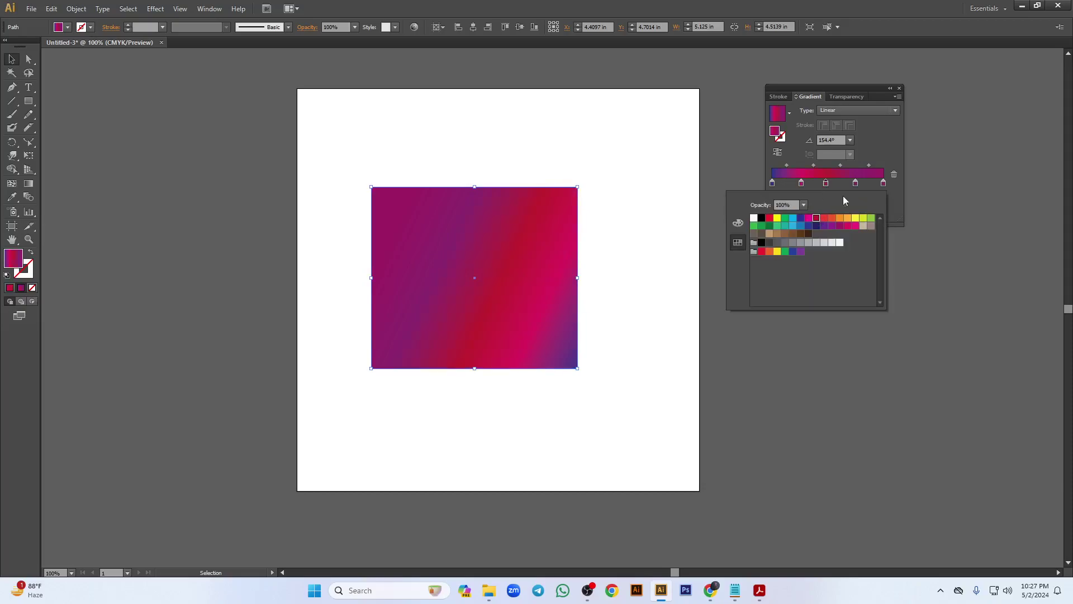
left_click(855, 183)
double_click(855, 183)
left_click(862, 226)
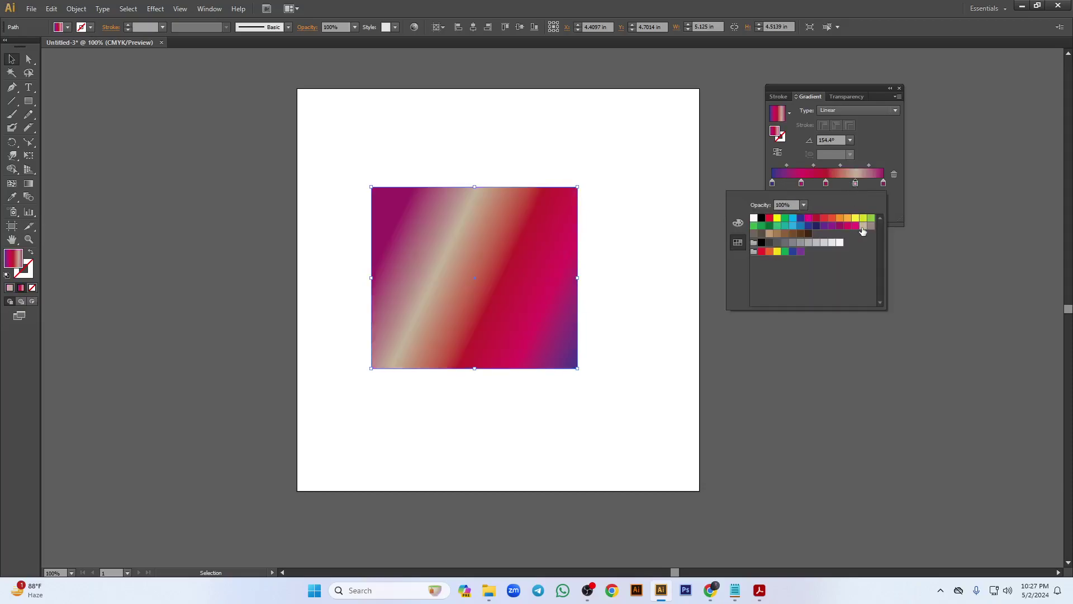
left_click(890, 142)
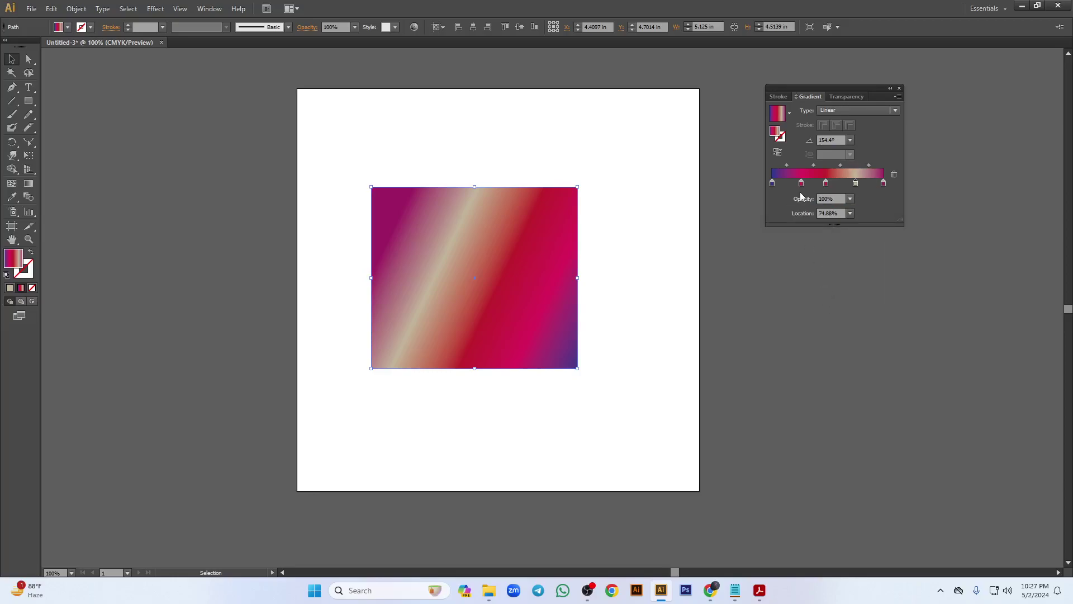
- Remove the three middle color stops from the gradient, keeping only the blue and magenta end stops
left_click_drag(801, 188, 800, 328)
left_click_drag(824, 183, 827, 221)
left_click_drag(855, 183, 867, 341)
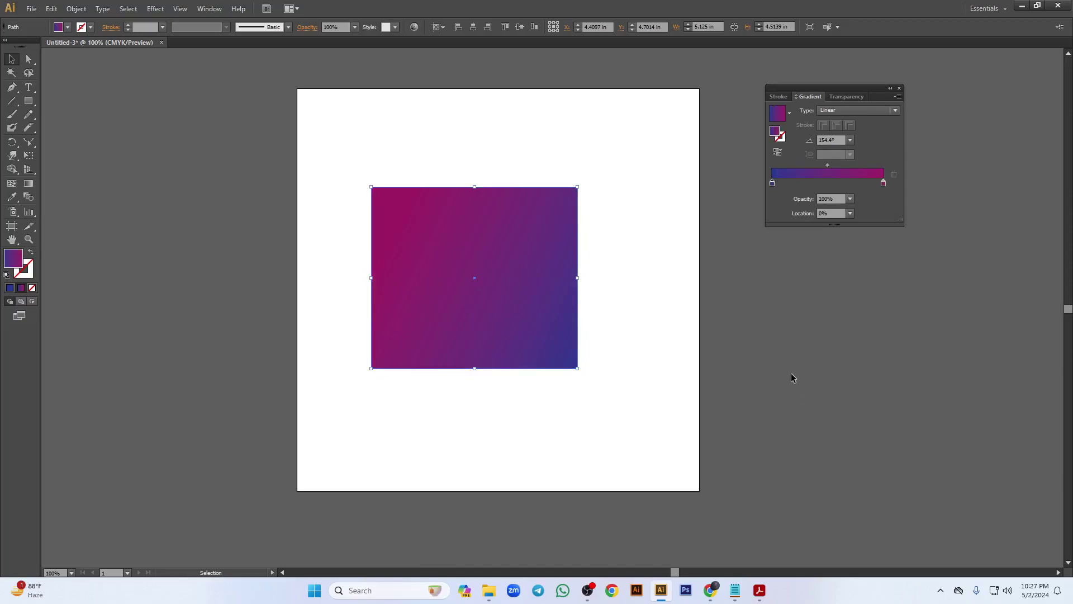
- Change the rectangle's gradient type to Radial and set its aspect ratio to 50%
left_click(887, 112)
left_click(854, 139)
left_click(850, 140)
left_click(851, 140)
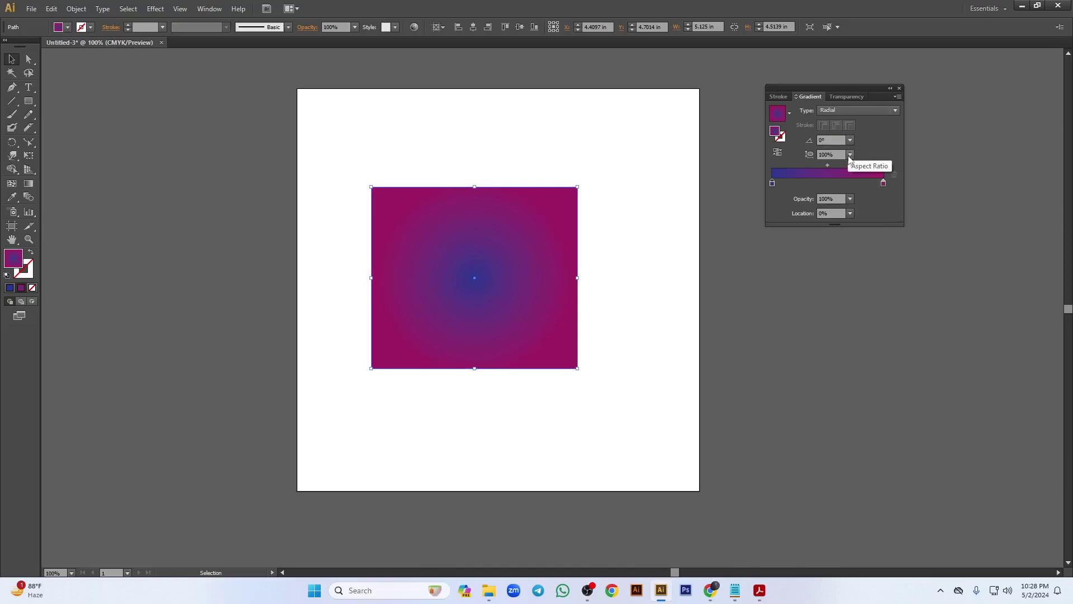
left_click(849, 154)
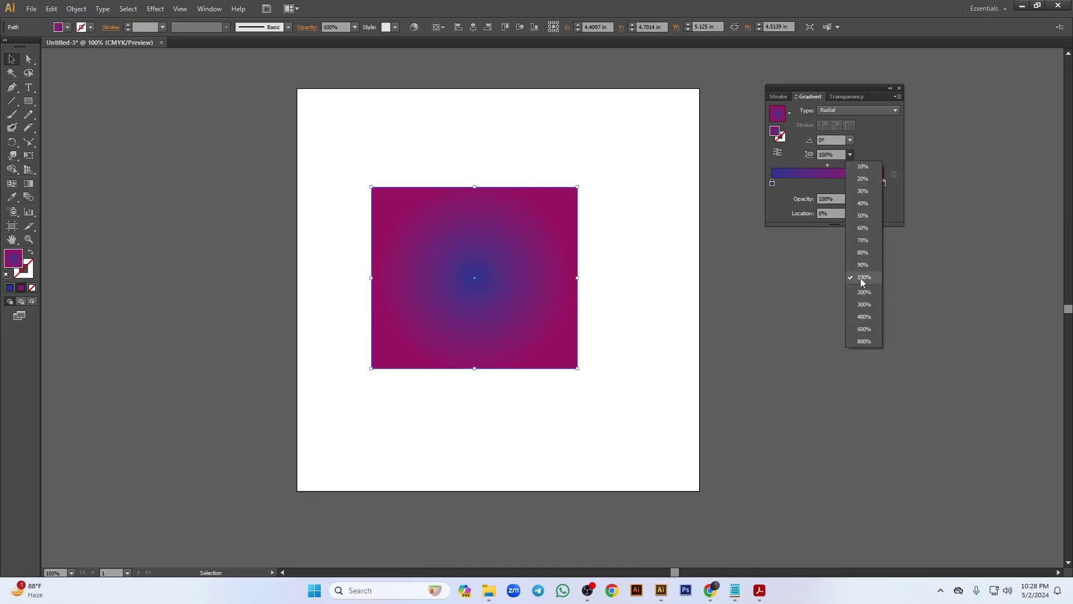
left_click(867, 216)
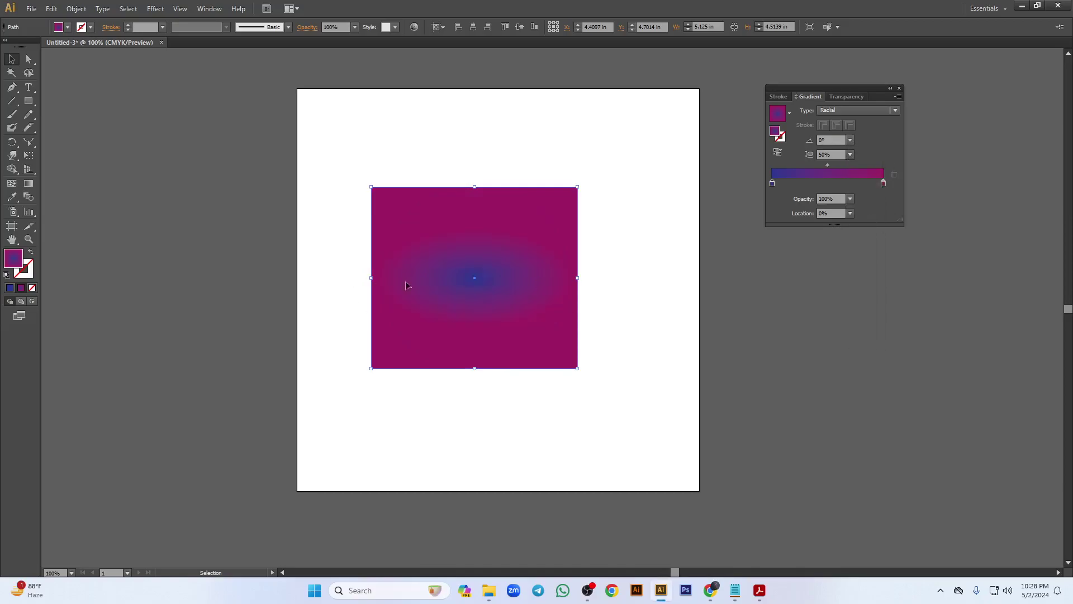
- Try a 300% aspect ratio on the radial gradient and set it back to 50%
left_click(849, 155)
left_click(863, 308)
left_click(849, 155)
left_click(862, 216)
left_click(849, 155)
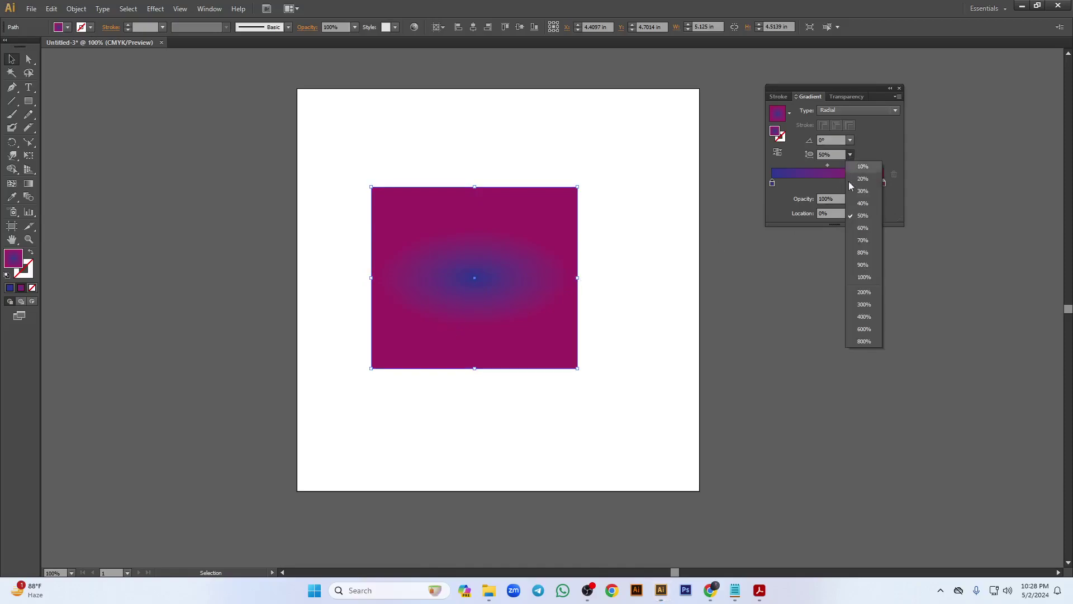
- Tilt the elliptical radial gradient to an upward-sloping diagonal angle and close the gradient settings
left_click(850, 140)
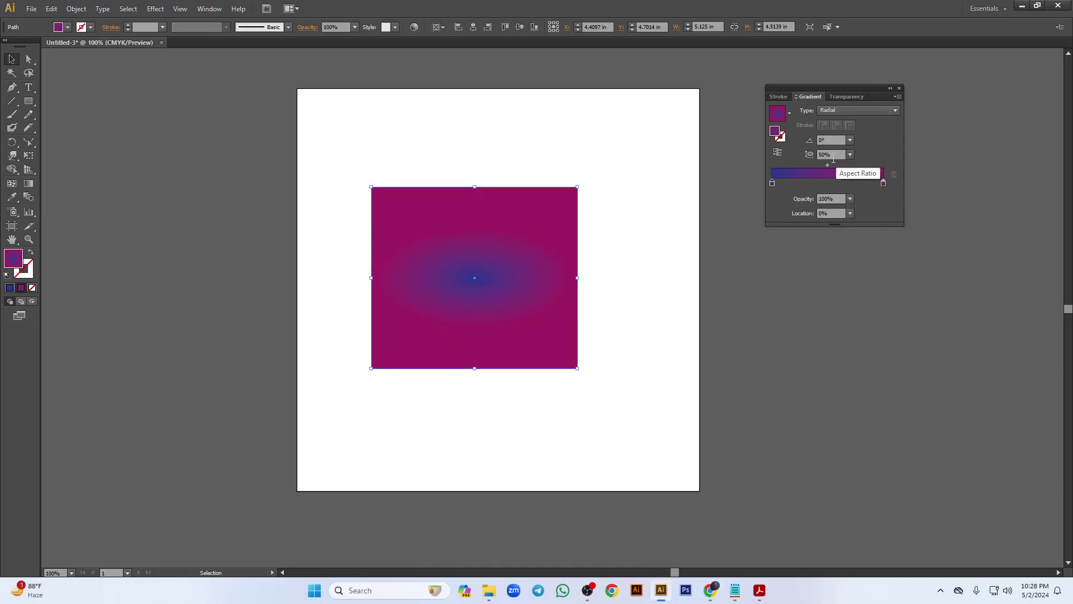
left_click(850, 139)
left_click(858, 238)
left_click(900, 89)
- Delete the gradient rectangle from the artboard and set the default fill color to black
left_click_drag(435, 160, 342, 249)
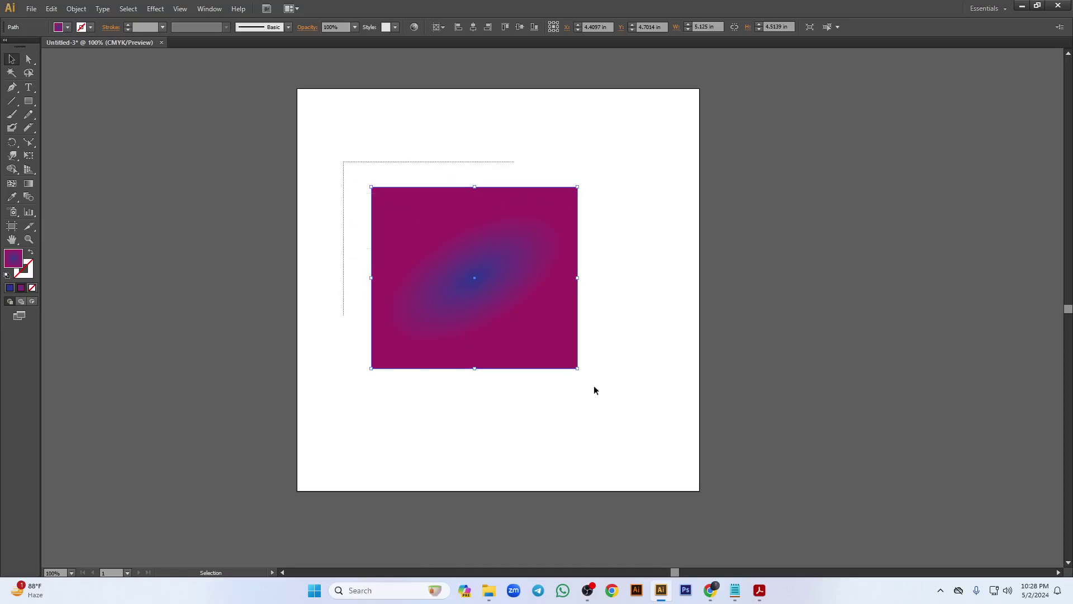
key("Delete")
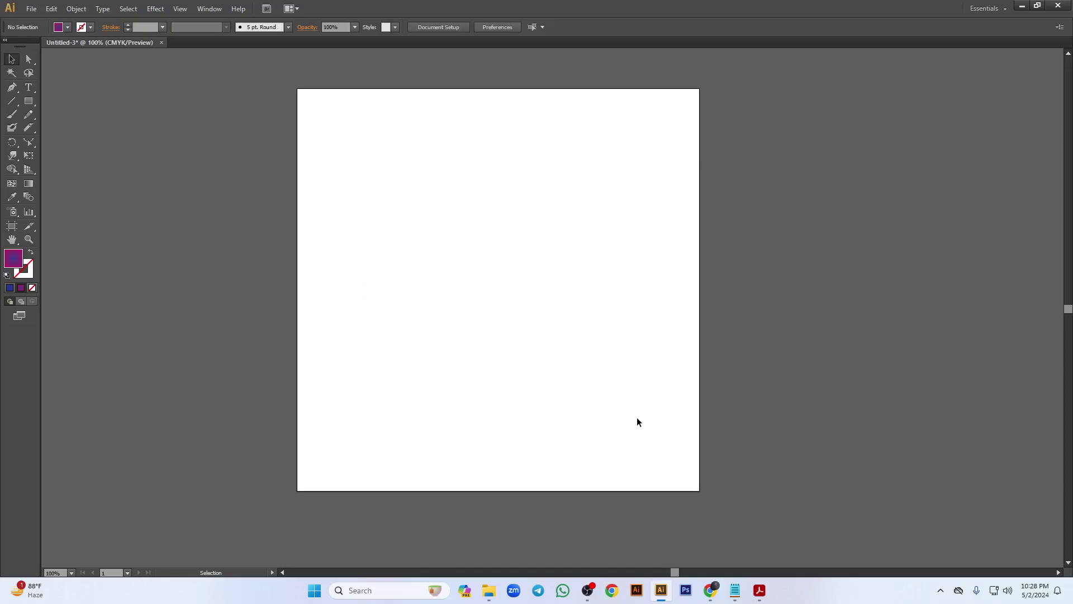
left_click(67, 27)
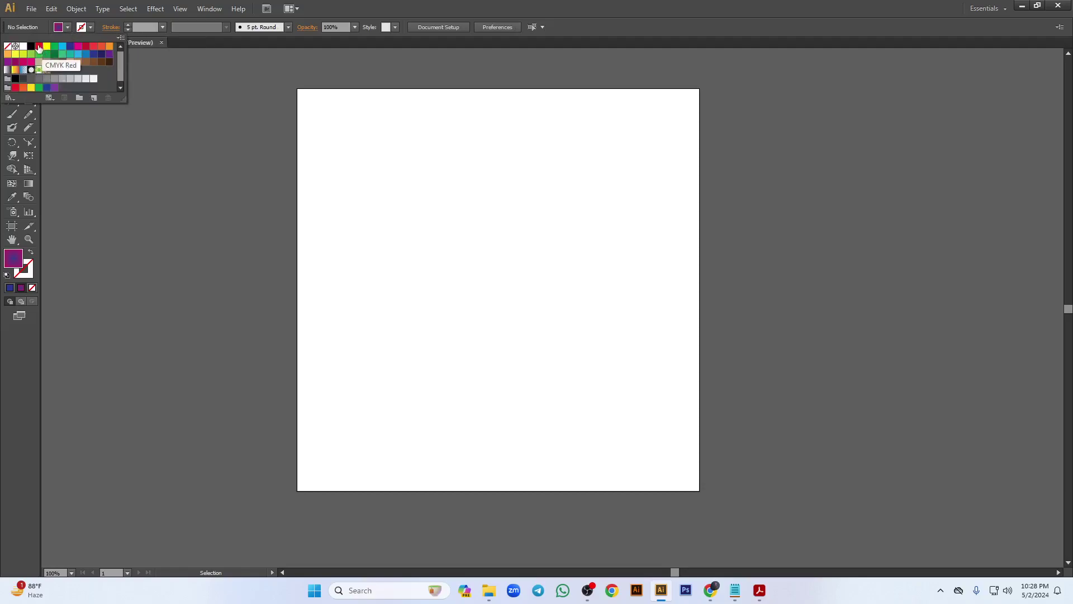
left_click(30, 46)
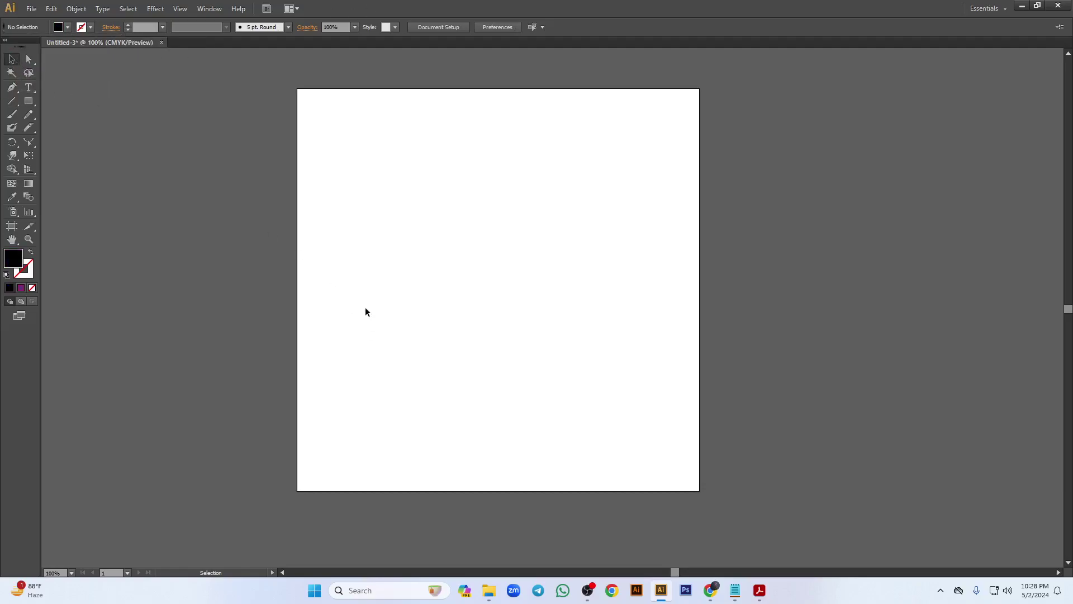
- Check the tool topics in the course outline PDF, and return to Illustrator to display the Swatches panel beside the artboard
left_click(759, 590)
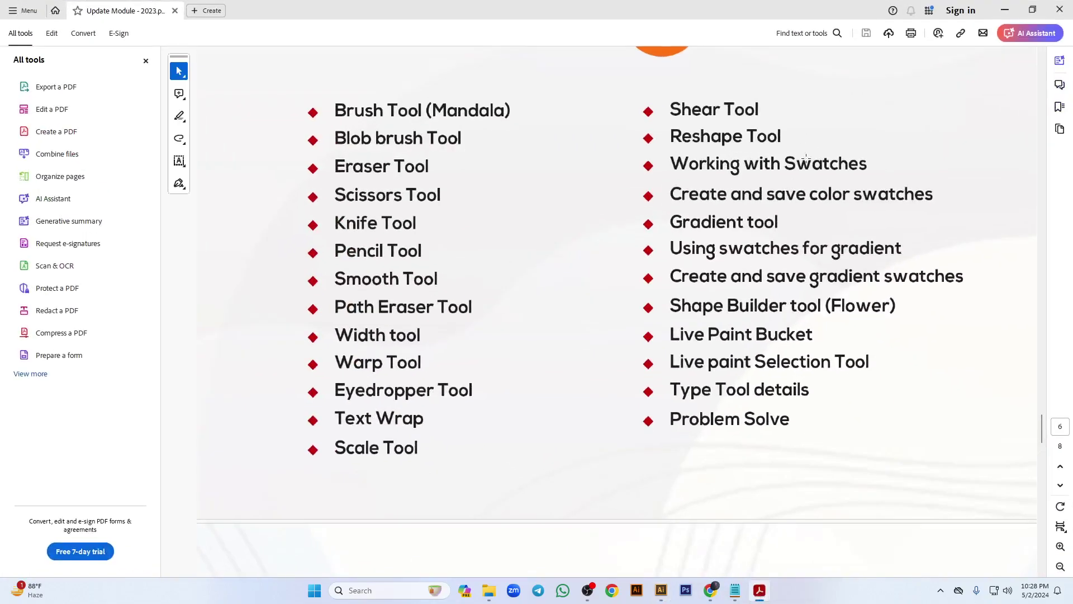
left_click(1005, 9)
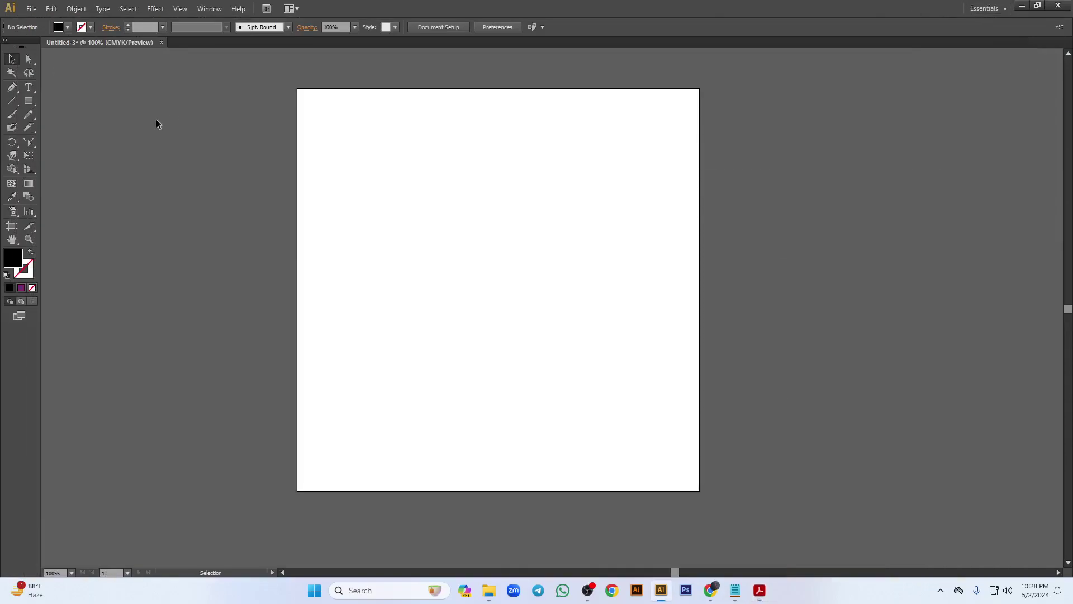
left_click(202, 11)
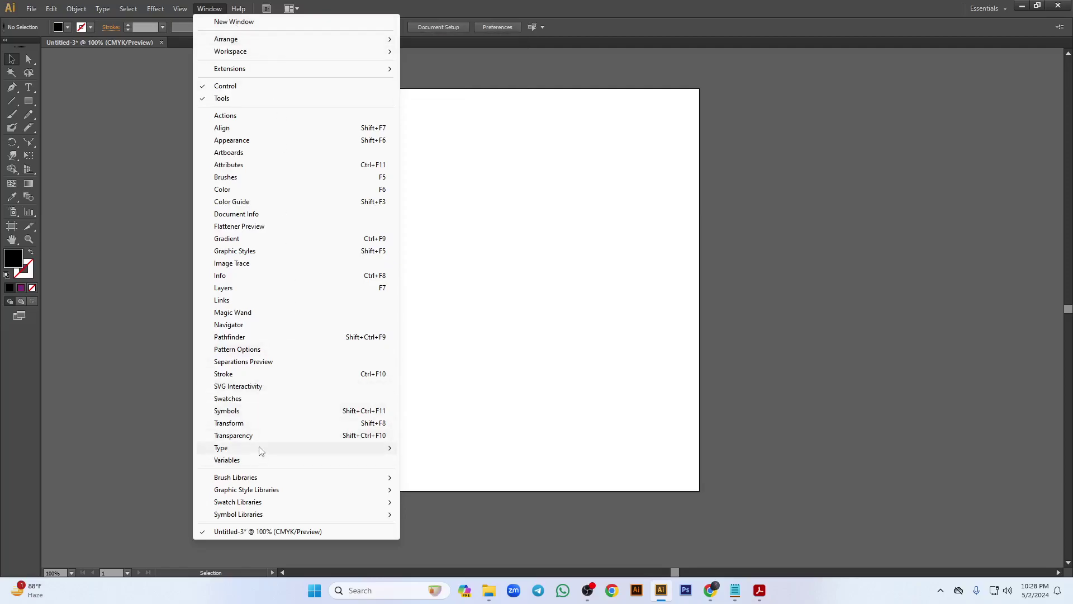
left_click(242, 399)
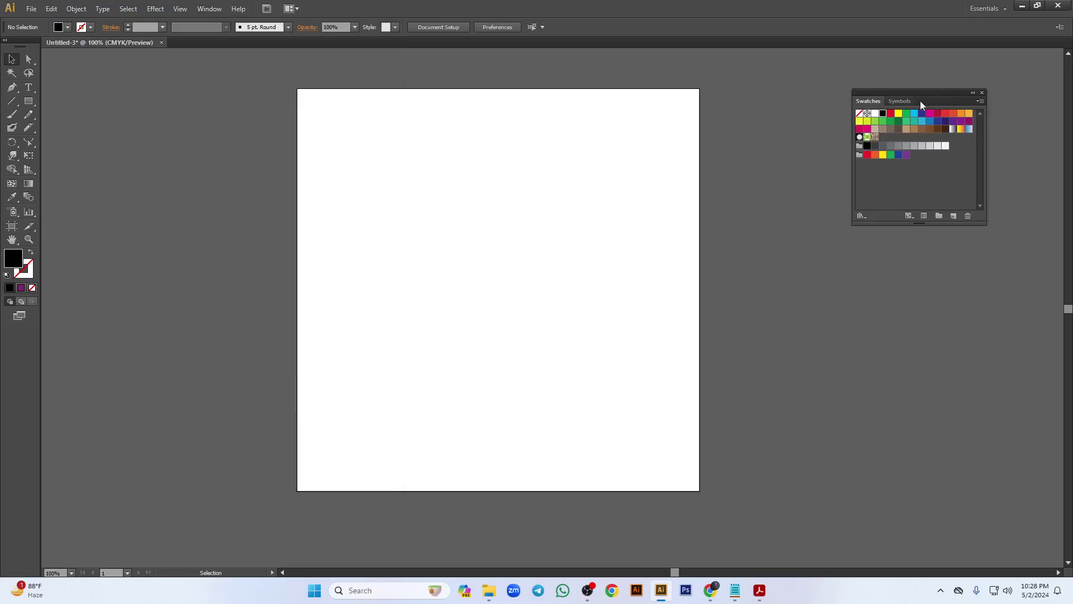
left_click_drag(941, 100, 809, 146)
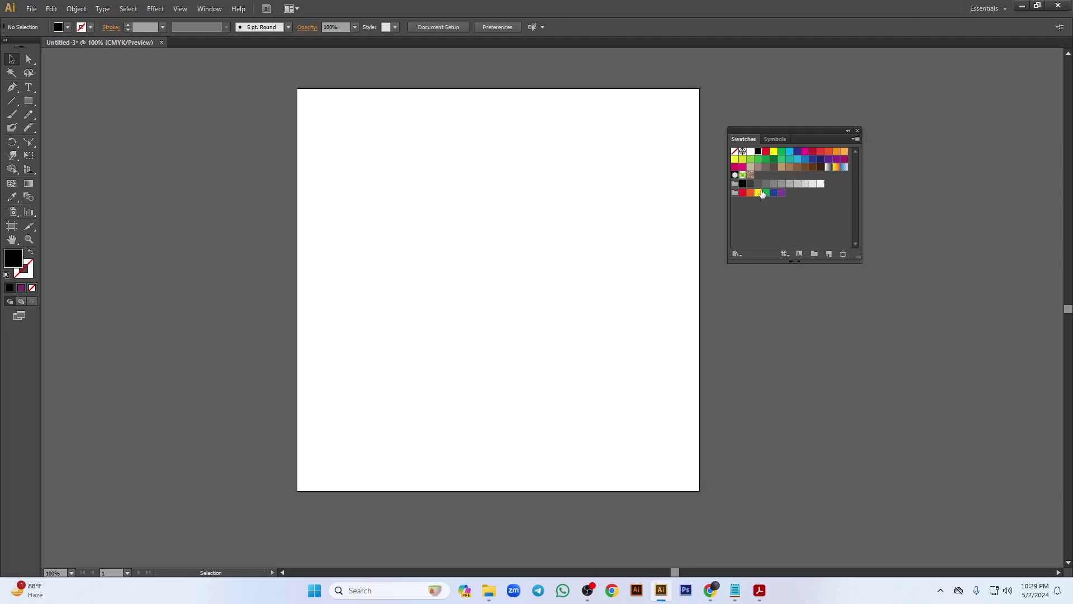
- Delete the gray color group from the document's swatches
left_click(815, 210)
left_click(736, 185)
left_click(842, 254)
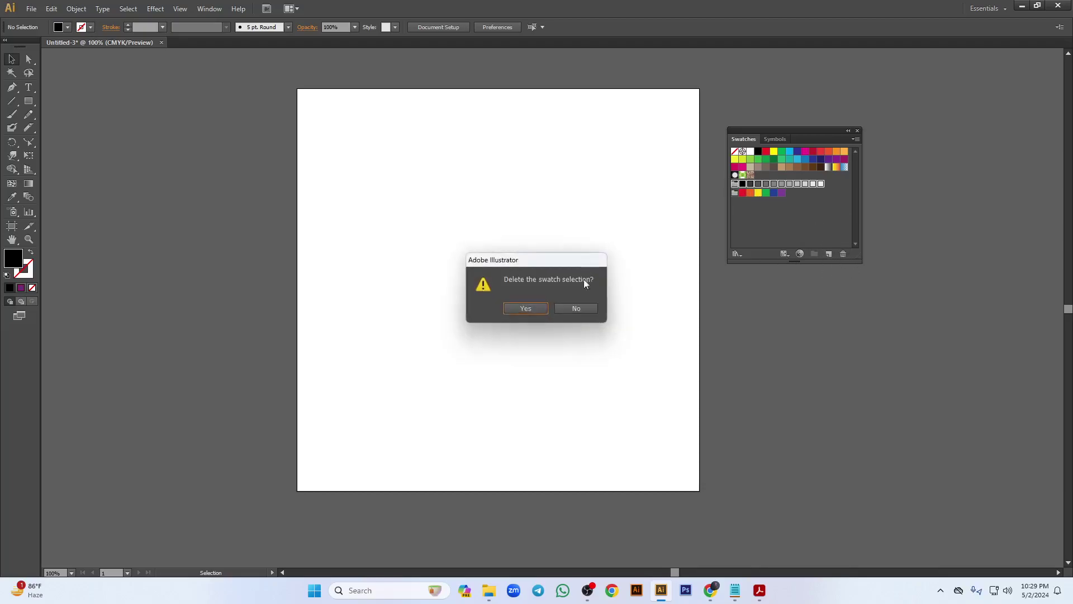
left_click(541, 308)
- Delete the remaining bright color group from the document's swatches
left_click(735, 184)
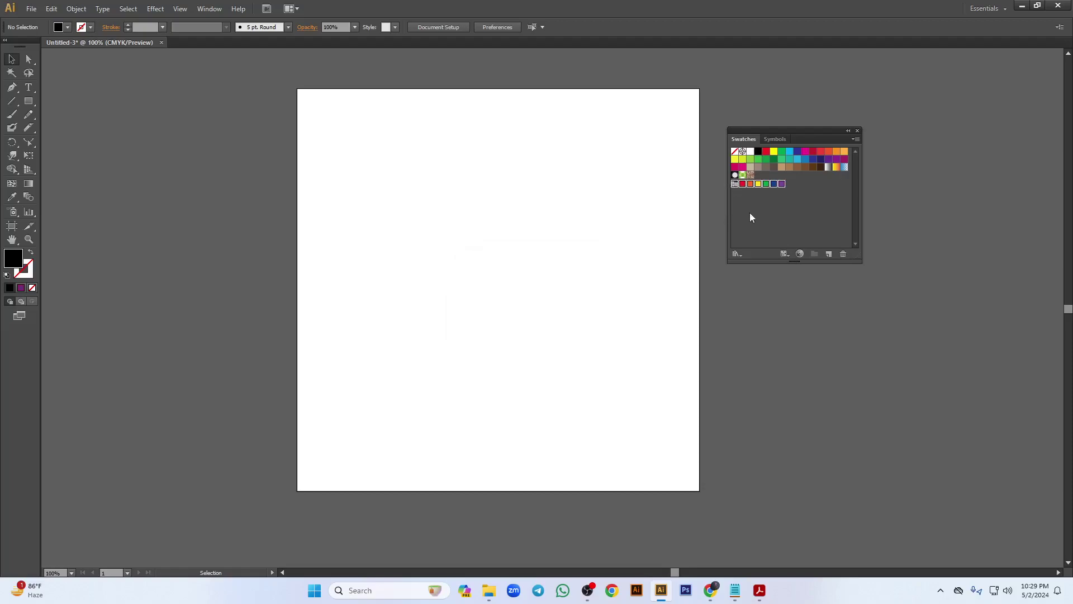
left_click(842, 255)
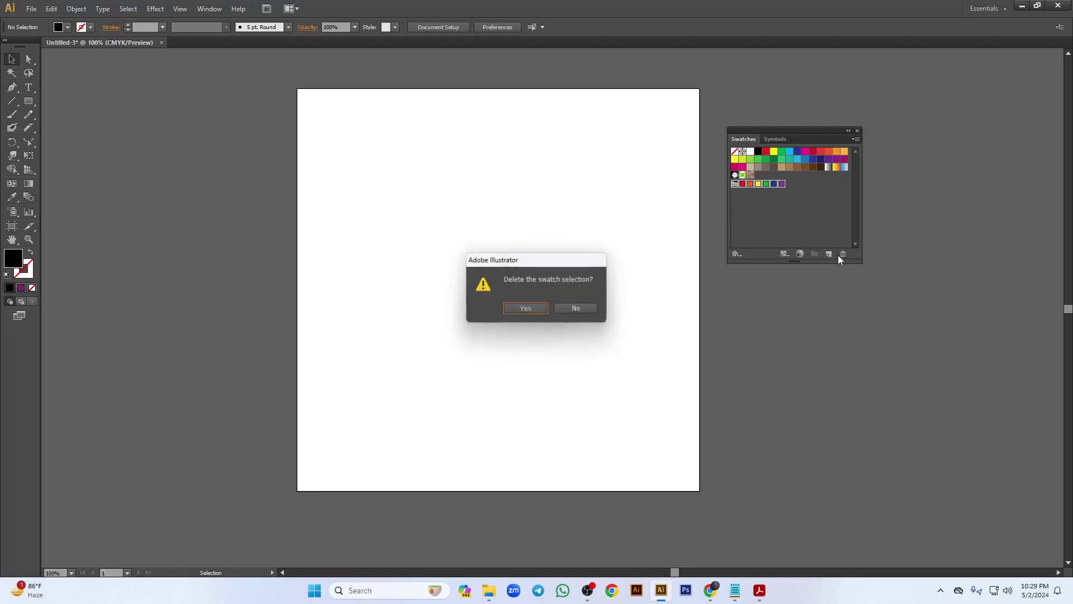
left_click(531, 307)
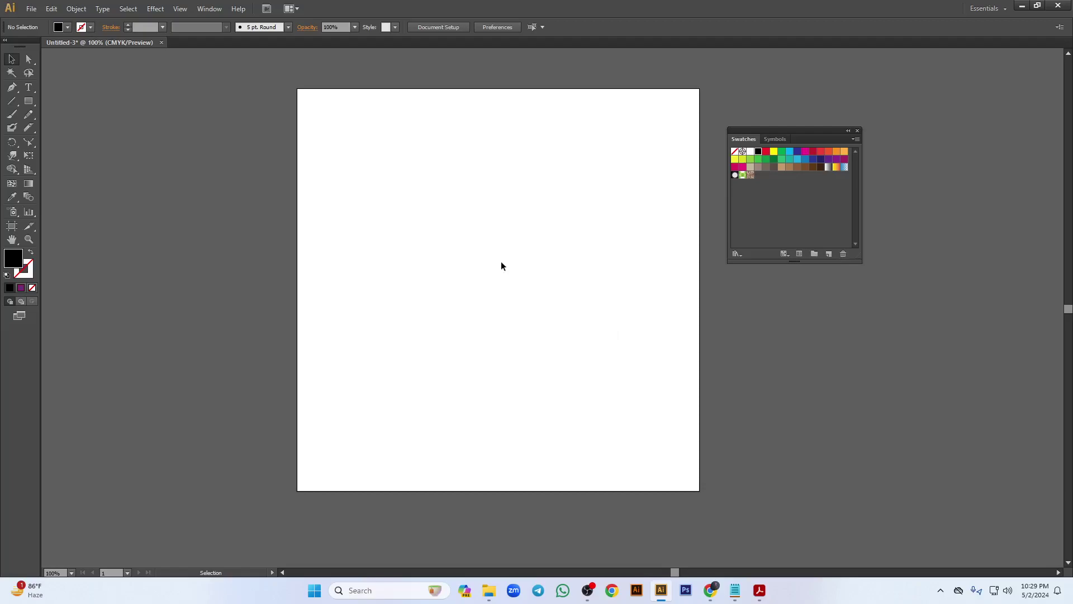
- Draw a rectangle about 0.99 by 0.61 in near the artboard's upper-left corner and fill it with pink #E0688A
left_click(29, 102)
left_click_drag(324, 164, 363, 188)
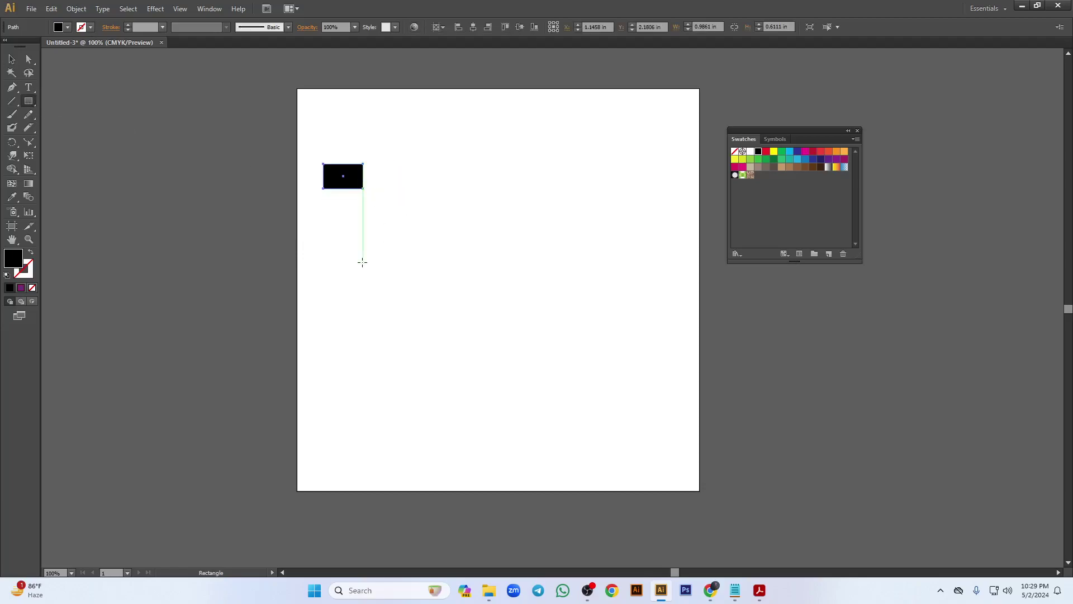
left_click(67, 27)
double_click(13, 259)
type("E0688A")
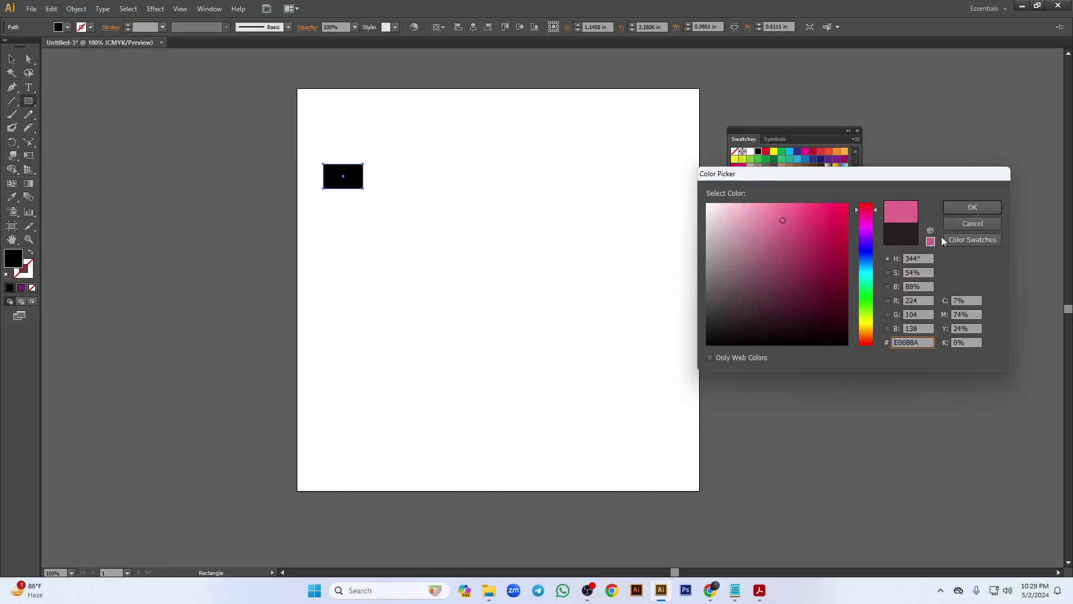
left_click(971, 208)
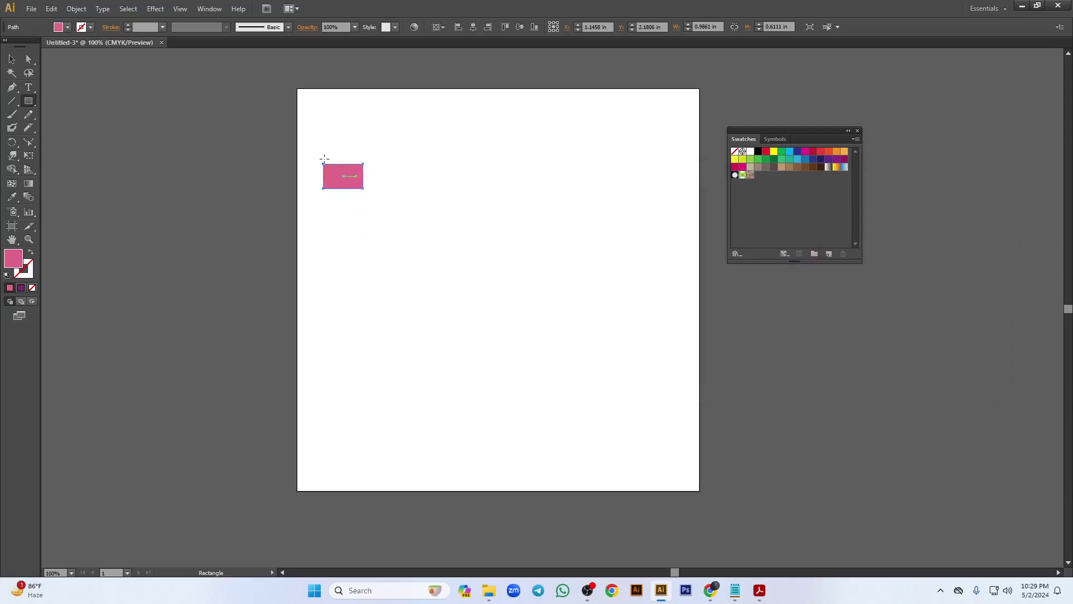
left_click(14, 59)
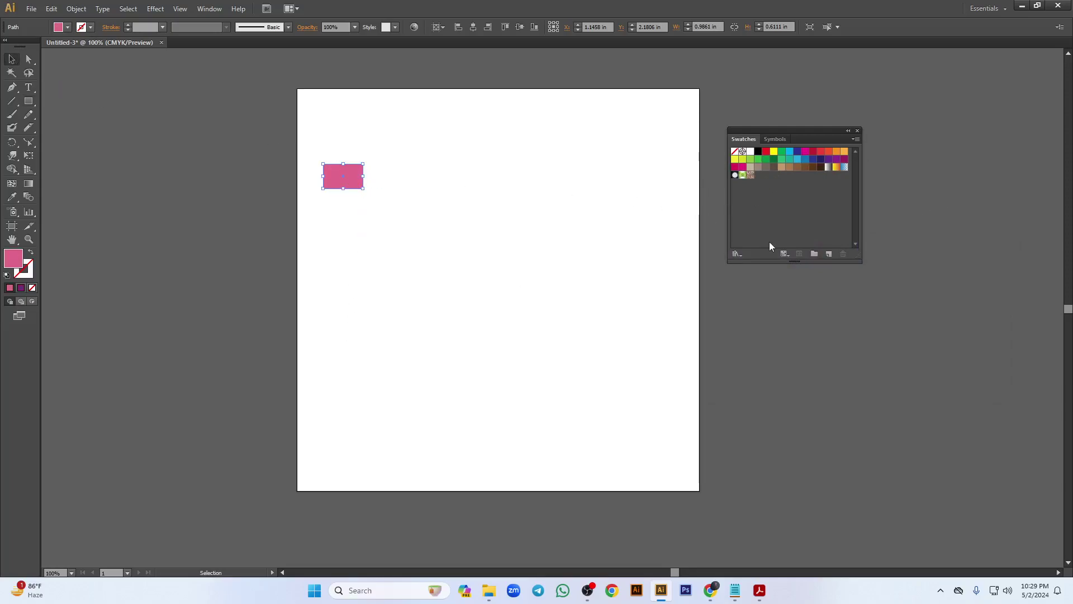
left_click(599, 279)
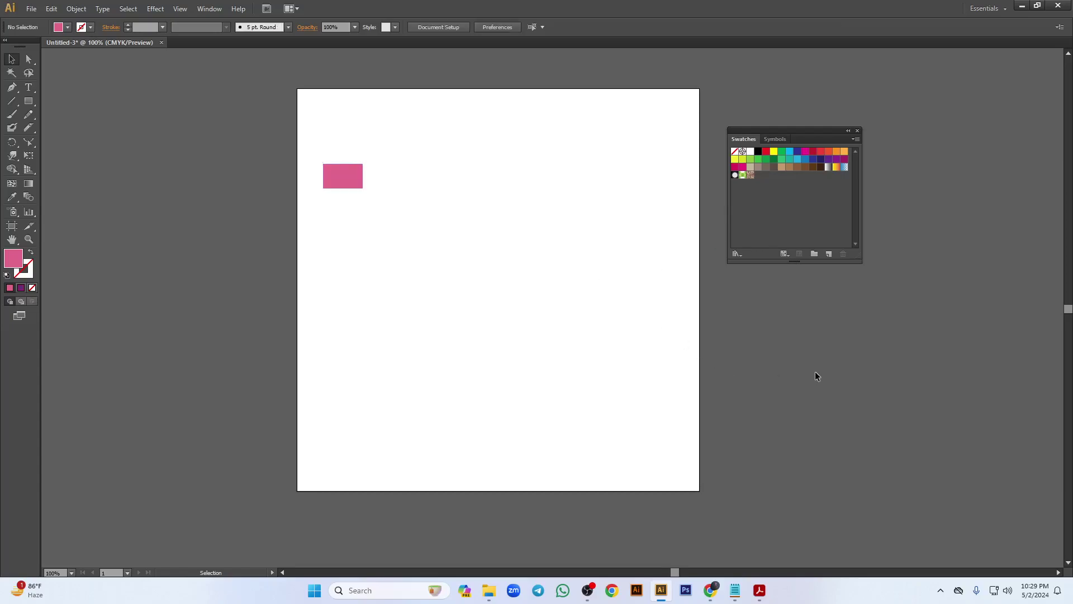
- Create an empty swatch color group named Color Group 1
left_click(813, 254)
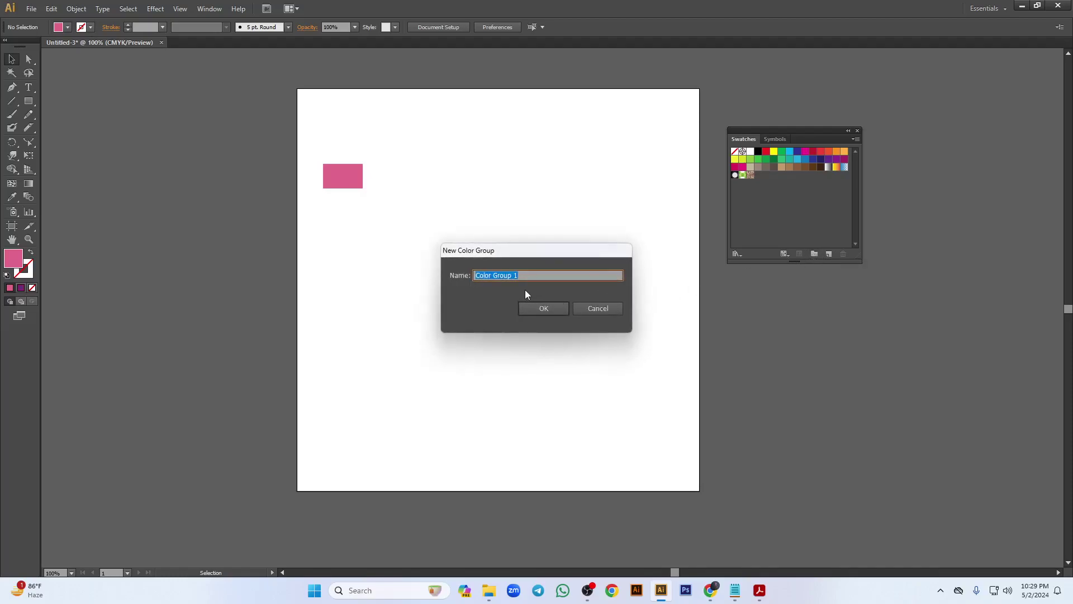
left_click(544, 309)
left_click(745, 189)
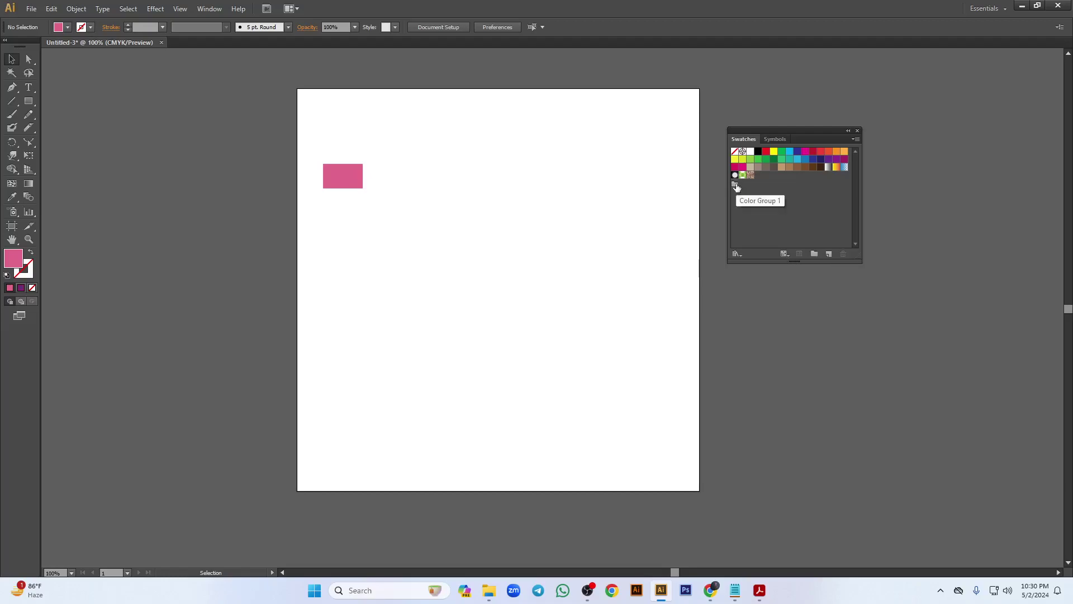
left_click(735, 185)
- Save the pink rectangle's fill as a process color swatch inside Color Group 1
left_click(348, 170)
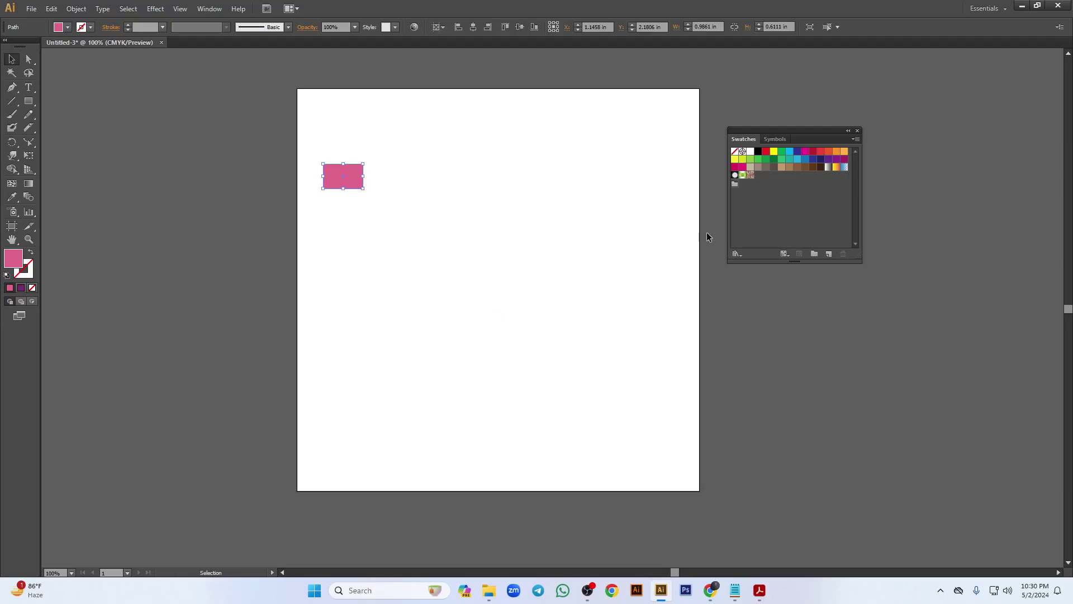
left_click(735, 186)
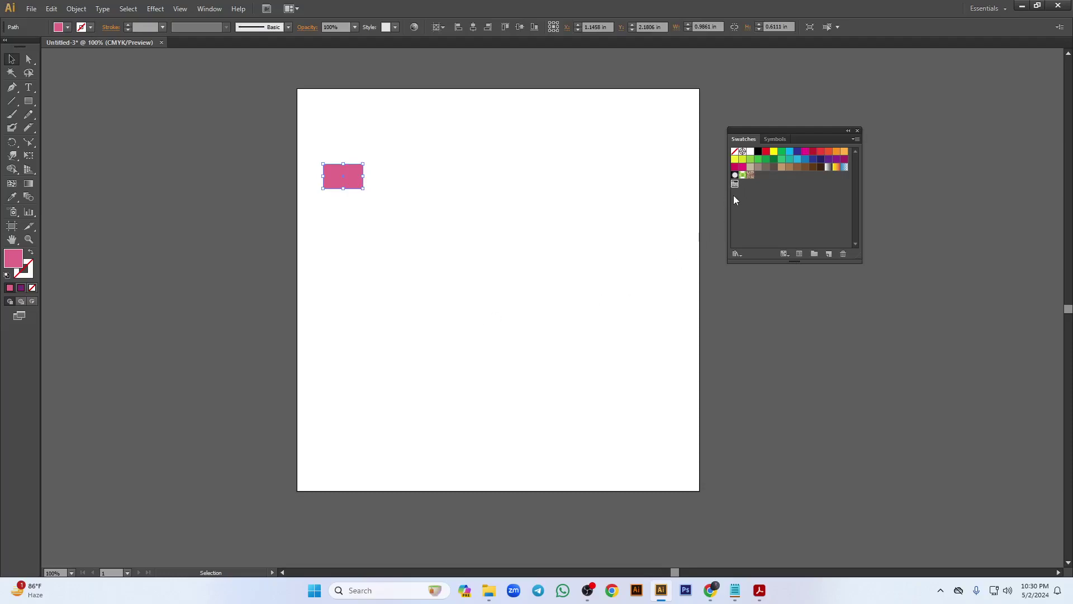
left_click(828, 254)
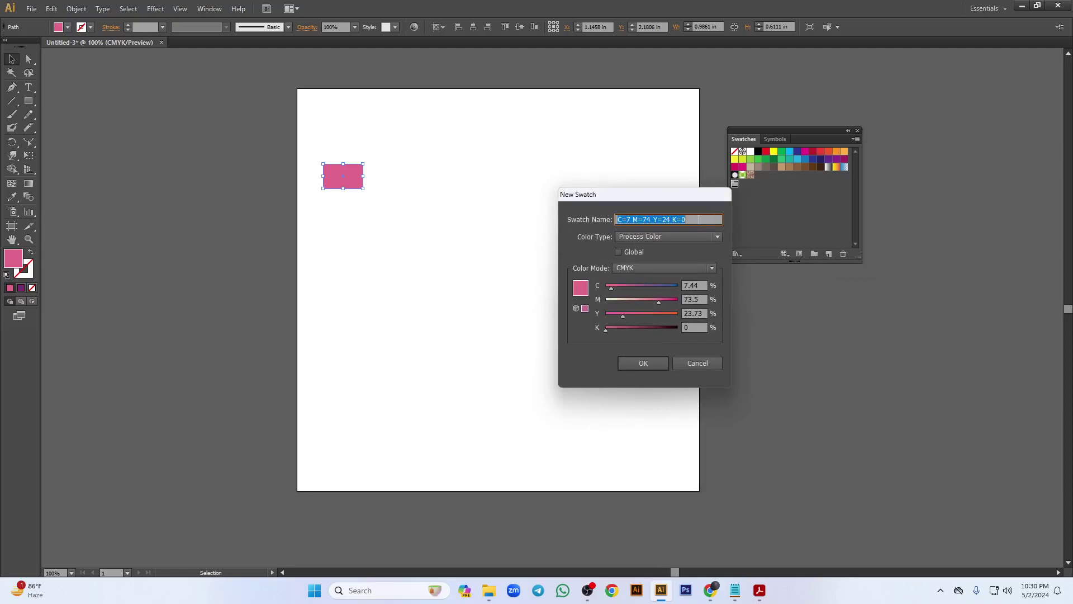
left_click(637, 364)
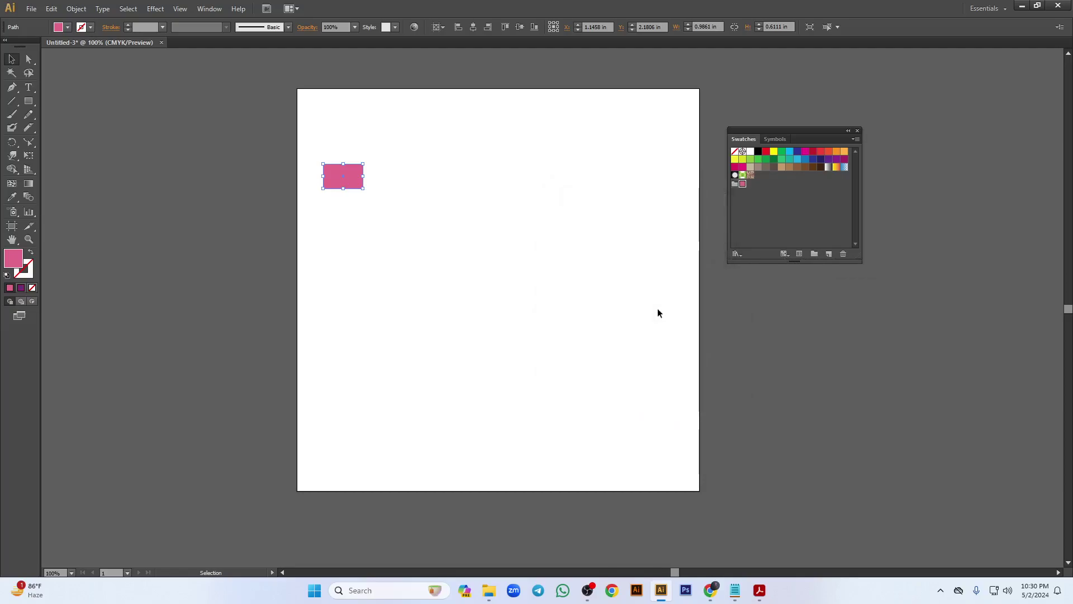
- Switch to the Google Meet call, admit the waiting participant, and return to Illustrator
mouse_move(709, 591)
left_click(648, 531)
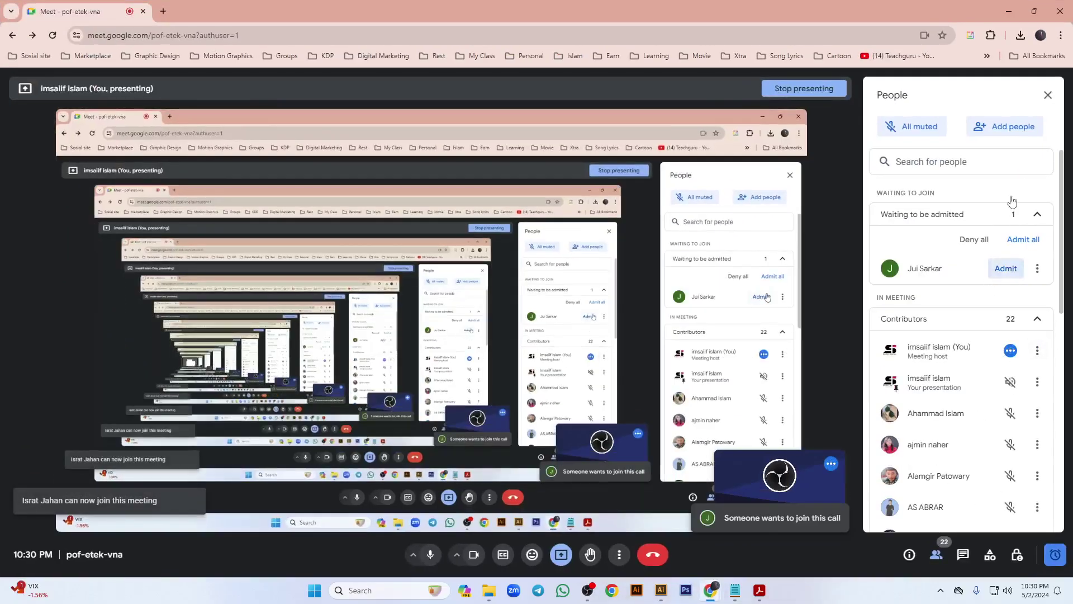
left_click(1005, 269)
key("alt+Tab")
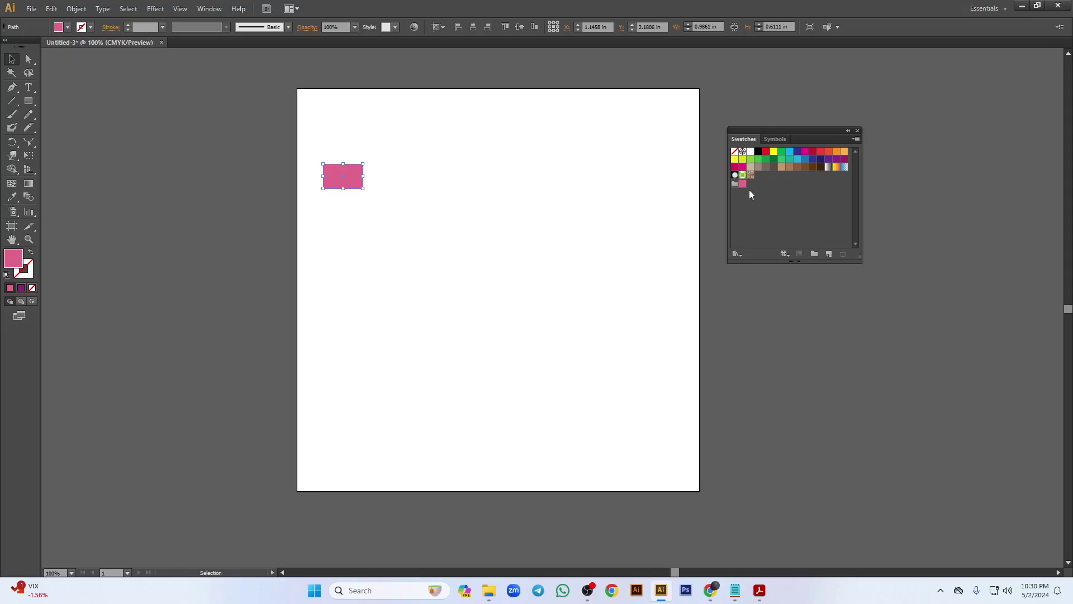
- Move the pink rectangle toward the artboard's center, place a copy diagonally below it, and fill the copy with light green
left_click_drag(352, 175, 434, 292)
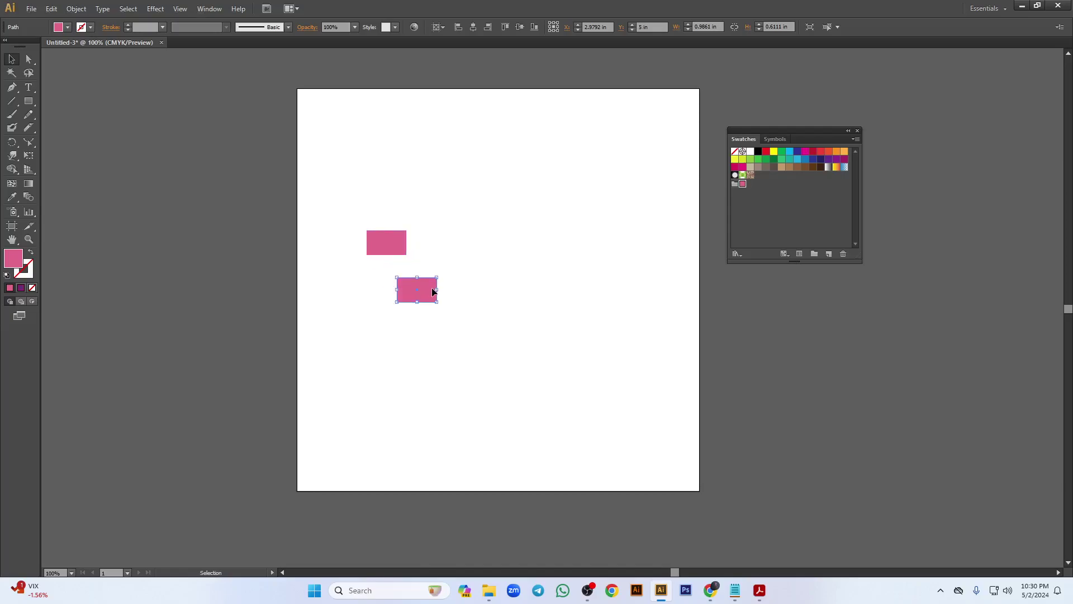
double_click(9, 260)
left_click(866, 307)
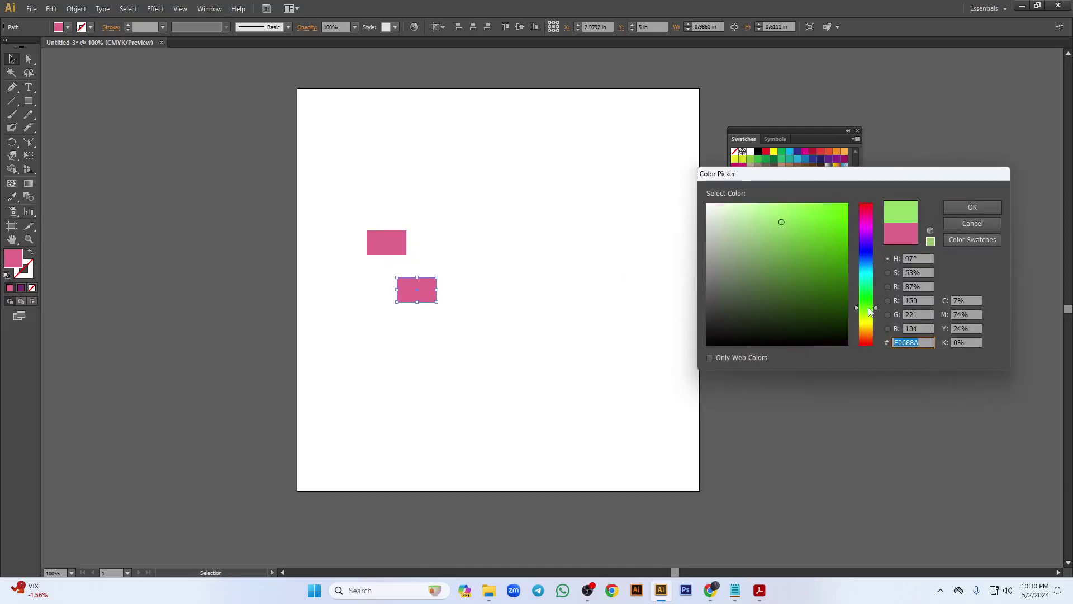
left_click(807, 223)
left_click(955, 207)
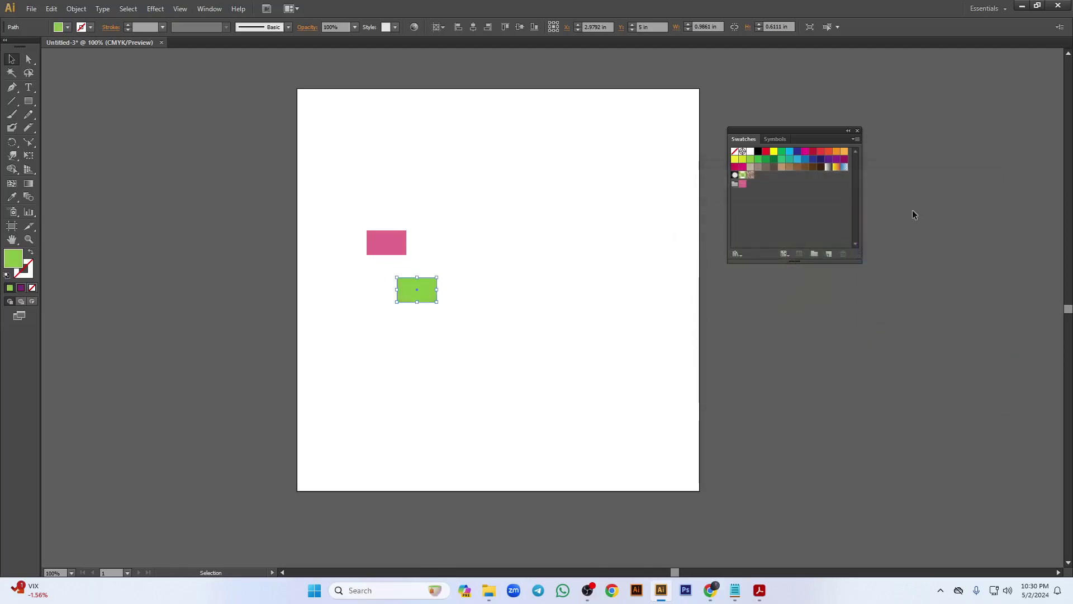
left_click(491, 348)
- Save the green rectangle's fill as a process color swatch inside Color Group 1
left_click(435, 292)
left_click(735, 185)
left_click(829, 254)
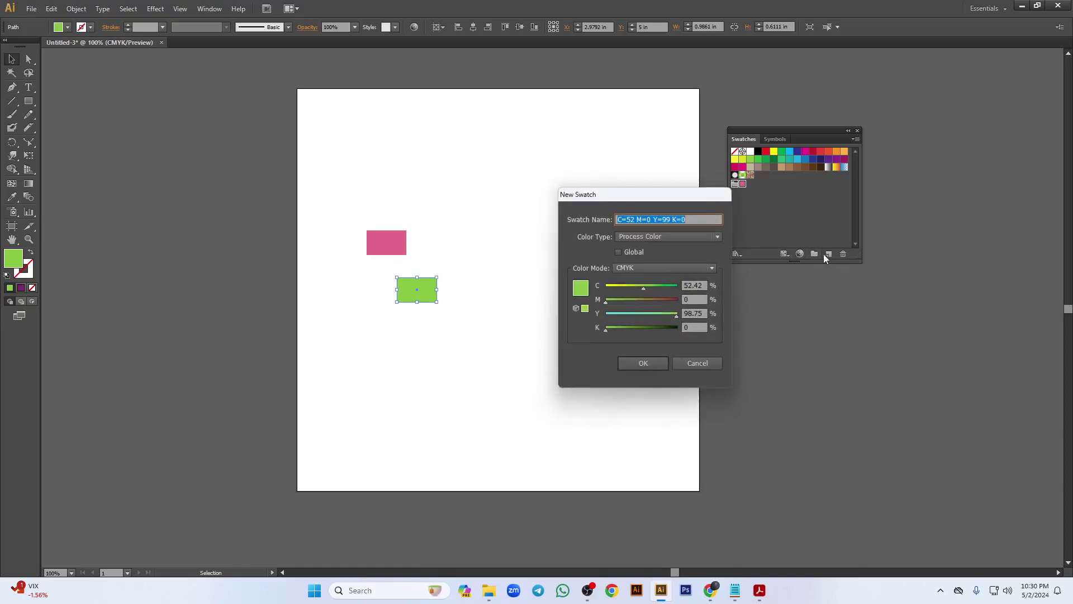
left_click(638, 363)
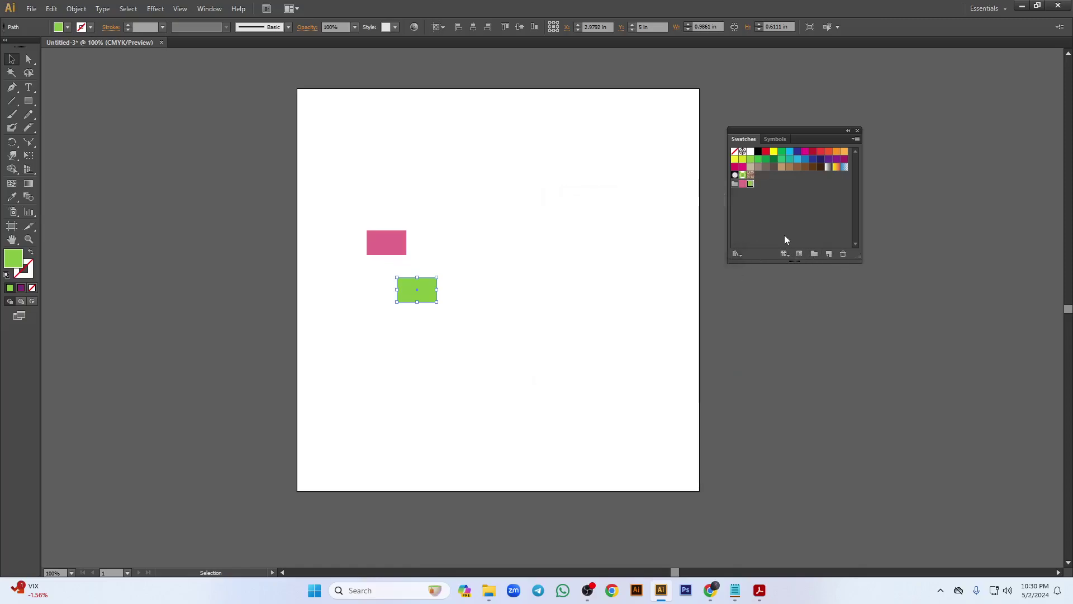
left_click(767, 202)
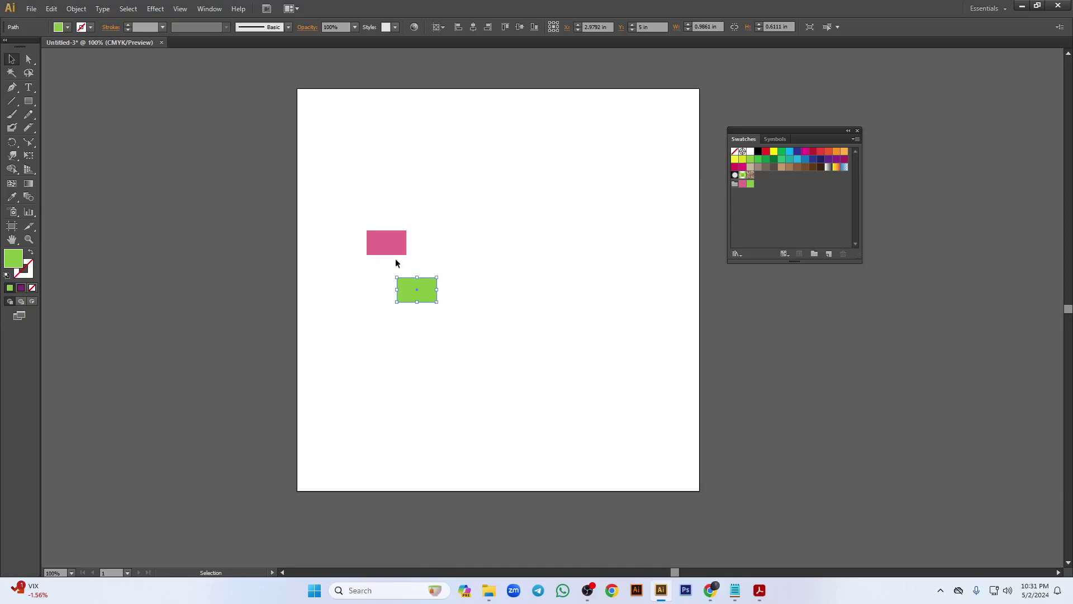
- Delete the green rectangle, and move the pink one to the artboard's upper-left area, enlarging it to about 3.19 by 1.75 in
key("Delete")
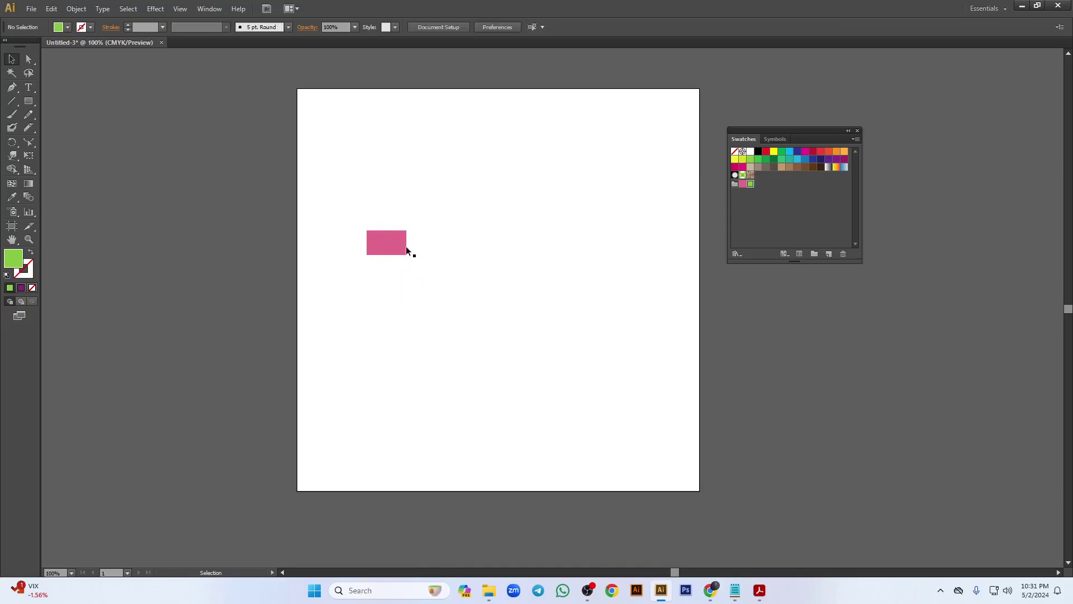
left_click(399, 239)
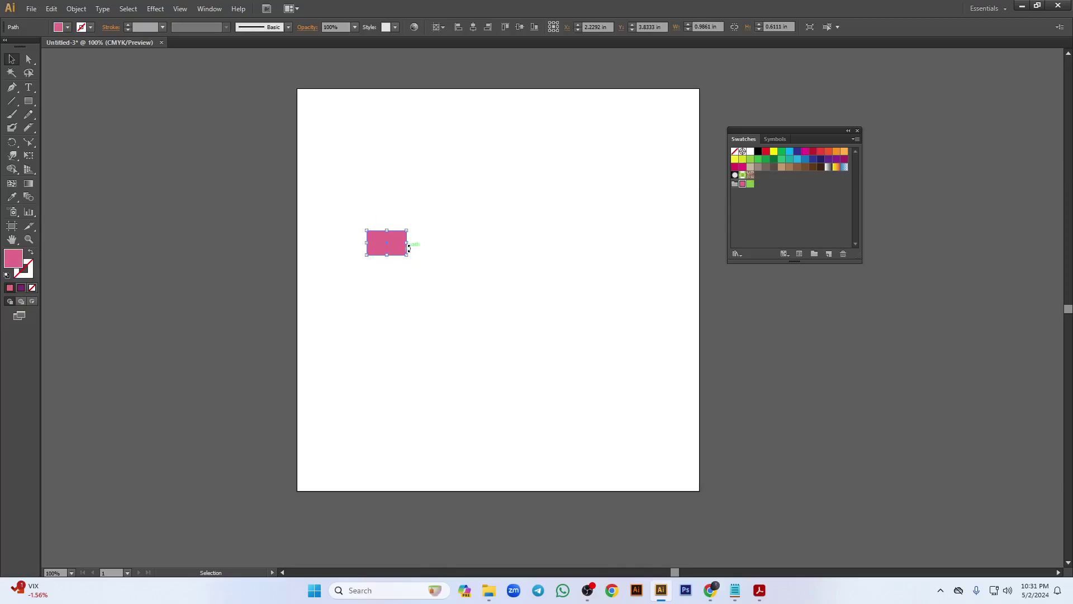
left_click_drag(400, 239, 456, 149)
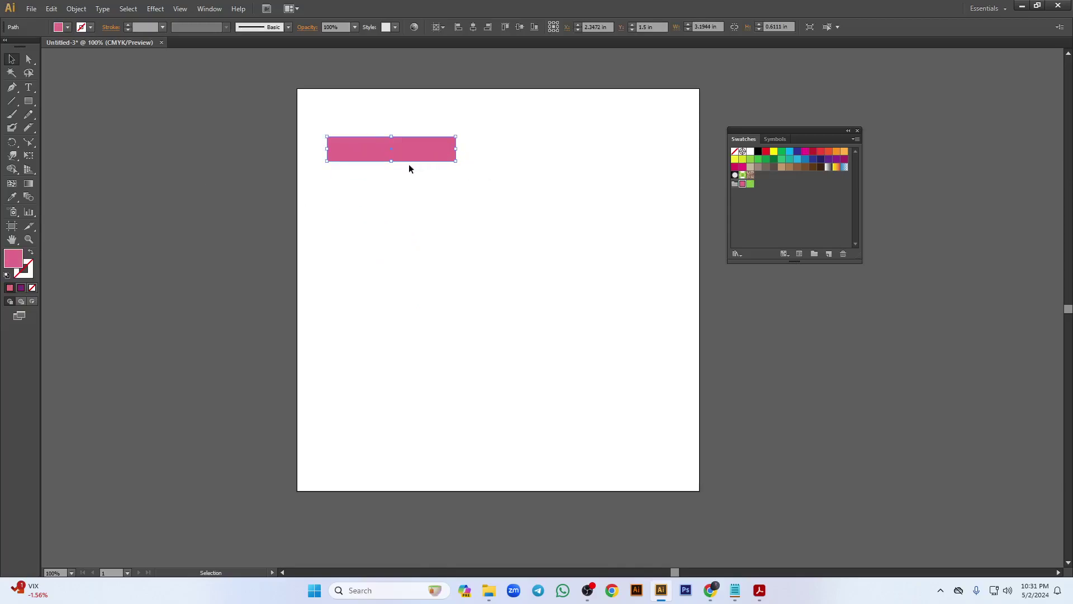
left_click_drag(392, 161, 400, 206)
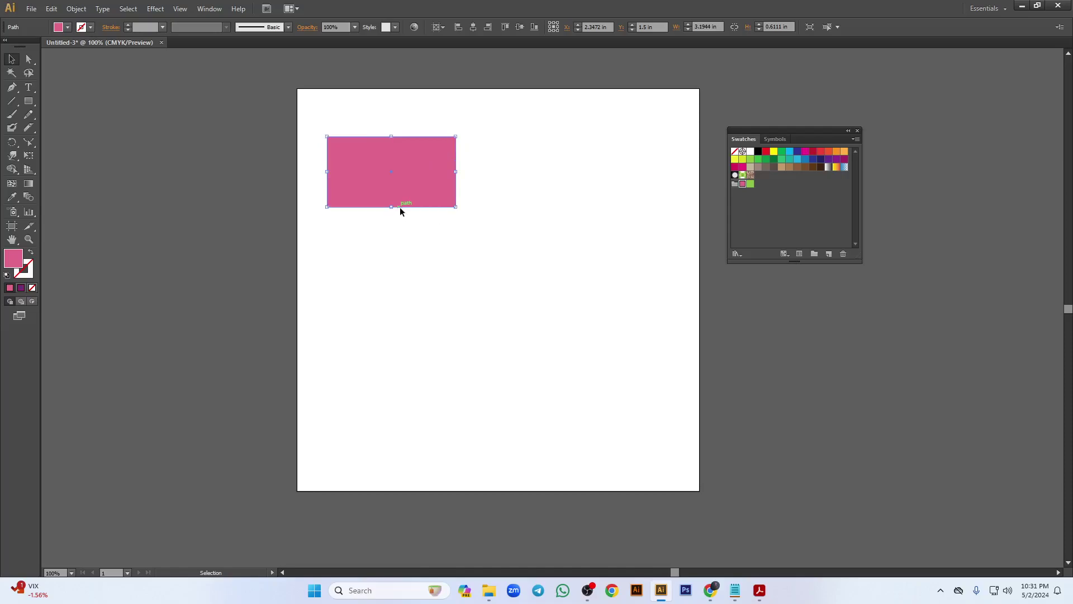
- Fill the rectangle with cyan, replace that fill with the blue-to-magenta radial gradient, and close the gradient settings
left_click(68, 27)
left_click(62, 51)
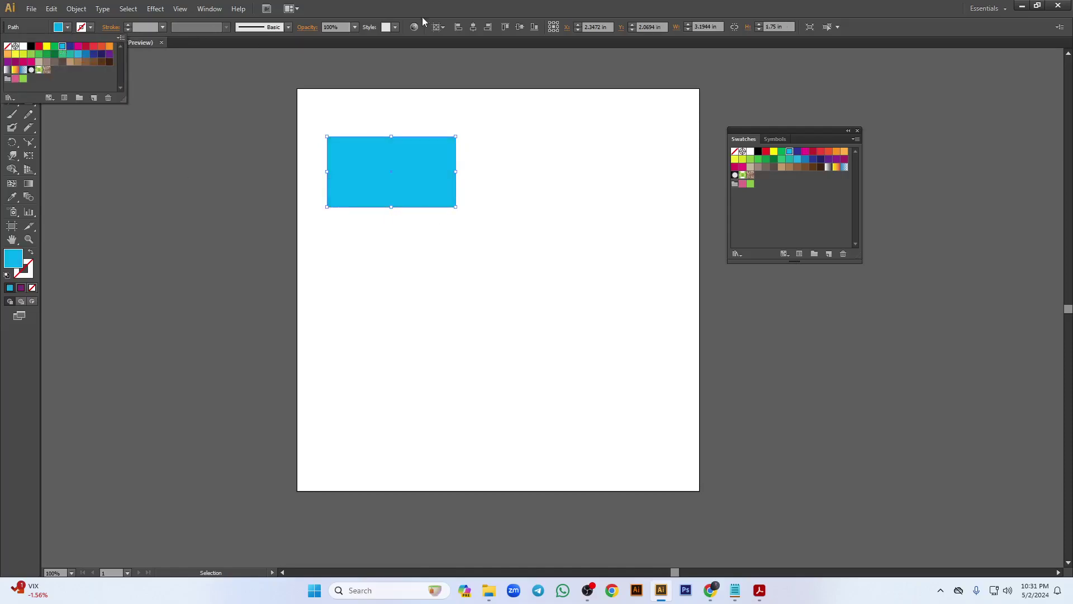
left_click(22, 288)
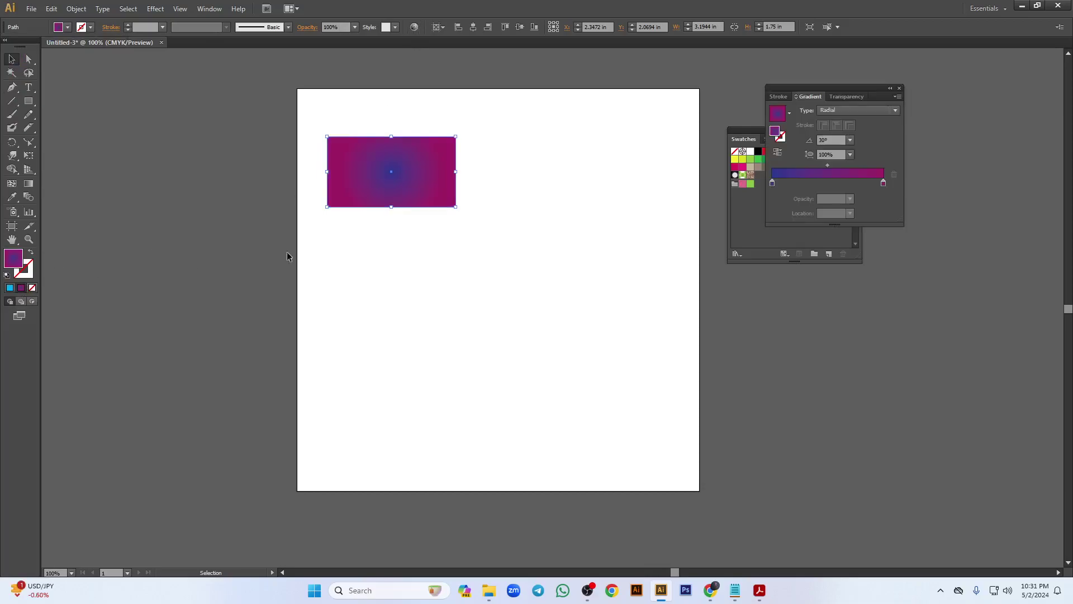
left_click(900, 88)
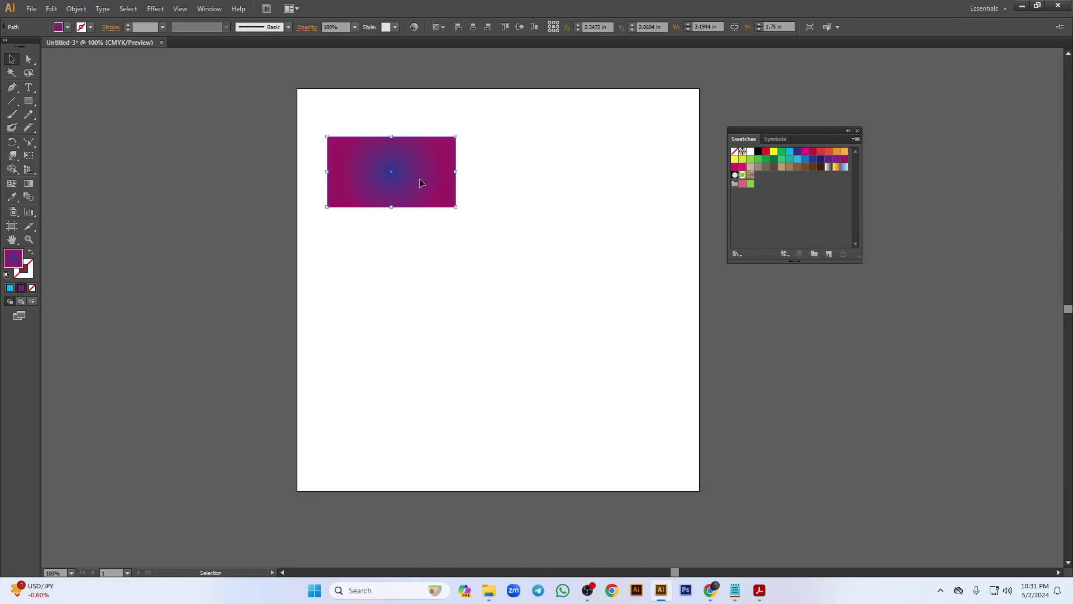
- Save the gradient rectangle as a pattern swatch and delete the rectangle from the artboard
left_click_drag(421, 183, 820, 163)
left_click_drag(297, 106, 513, 264)
key("Delete")
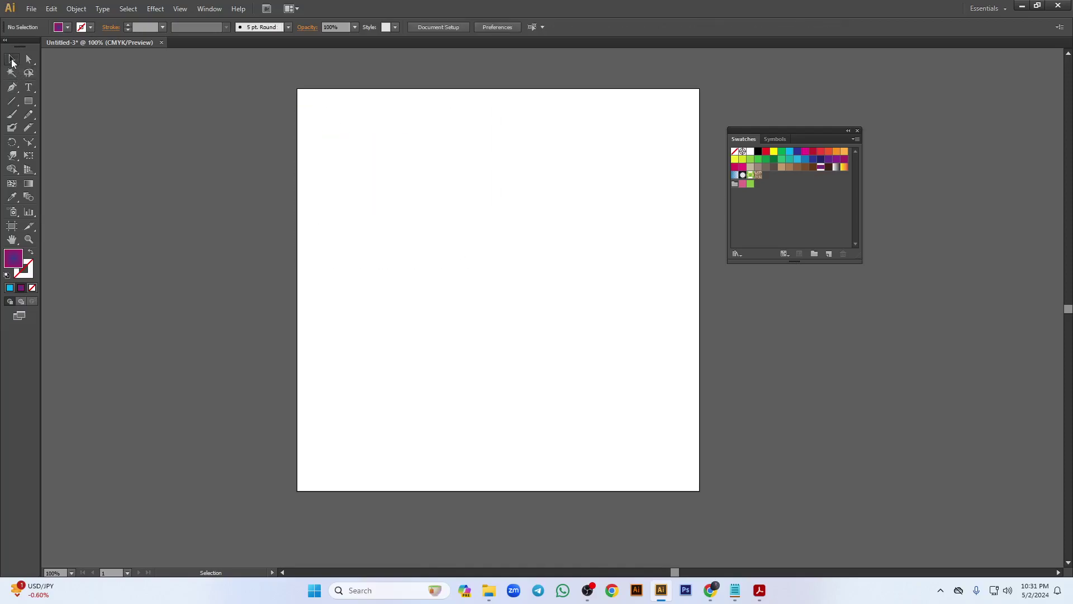
- Draw a CMYK Green rectangle about 5.44 by 4.54 in across the artboard's upper-left area
left_click(67, 27)
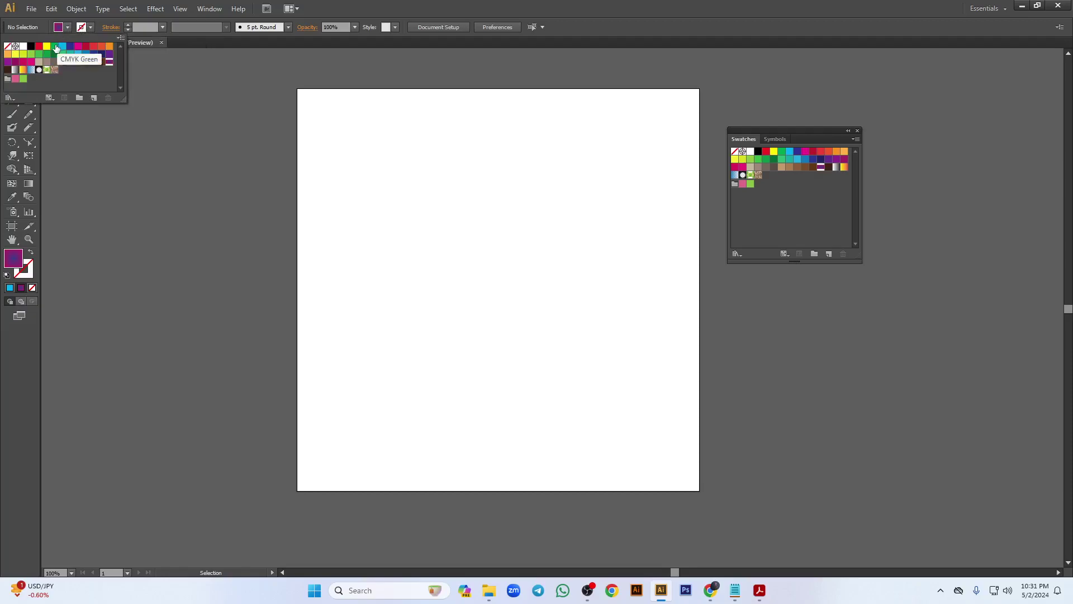
left_click(55, 44)
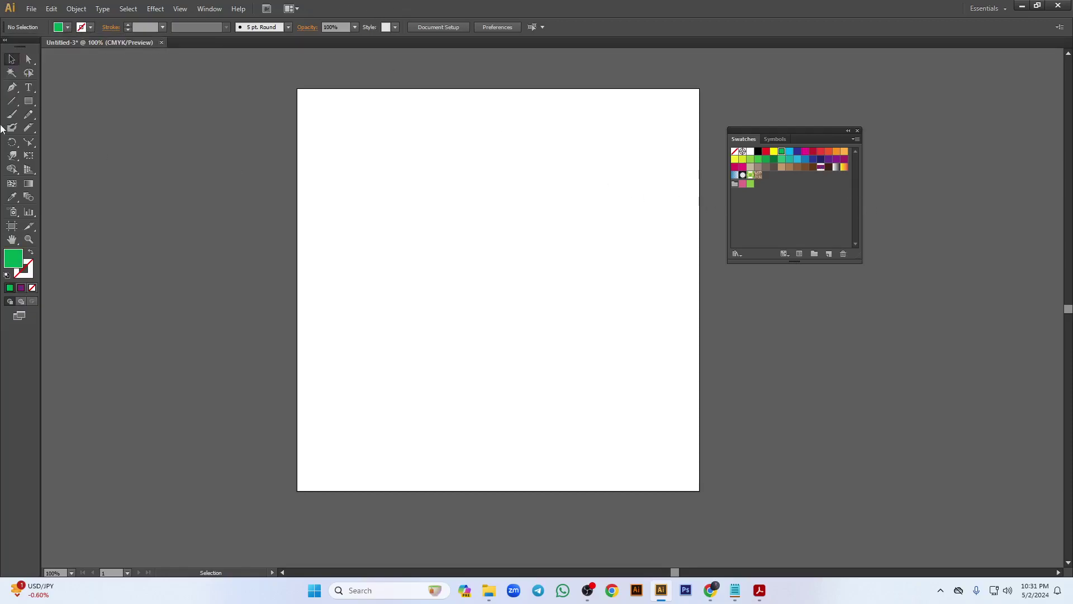
left_click(29, 101)
left_click_drag(300, 162, 520, 346)
key("v")
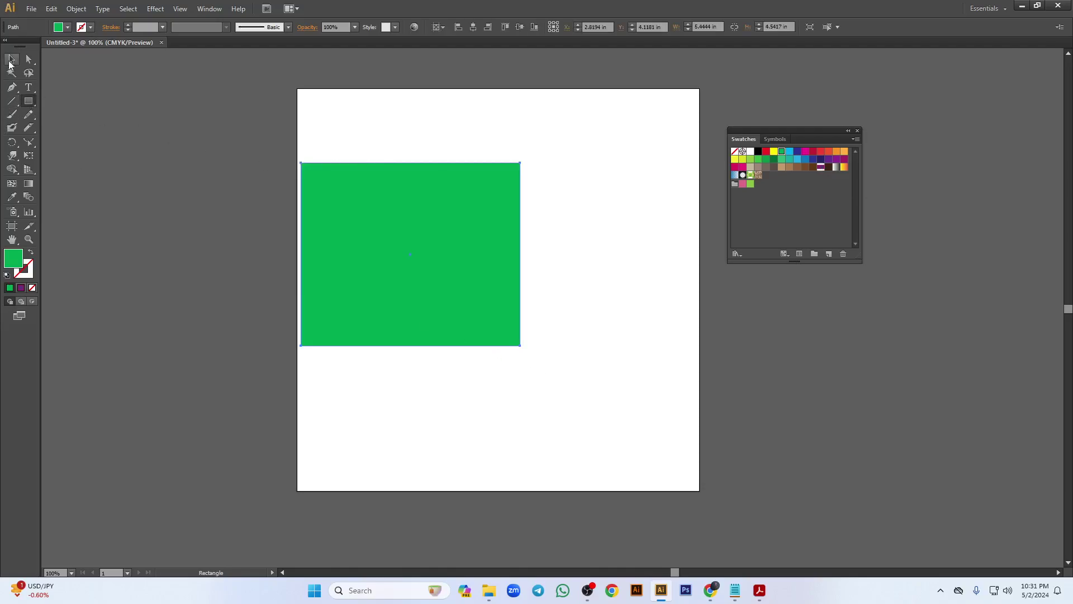
- Fill the green rectangle with New Pattern Swatch 1 and enlarge it to about 13.4 by 11.0 in, beyond the artboard
left_click(821, 167)
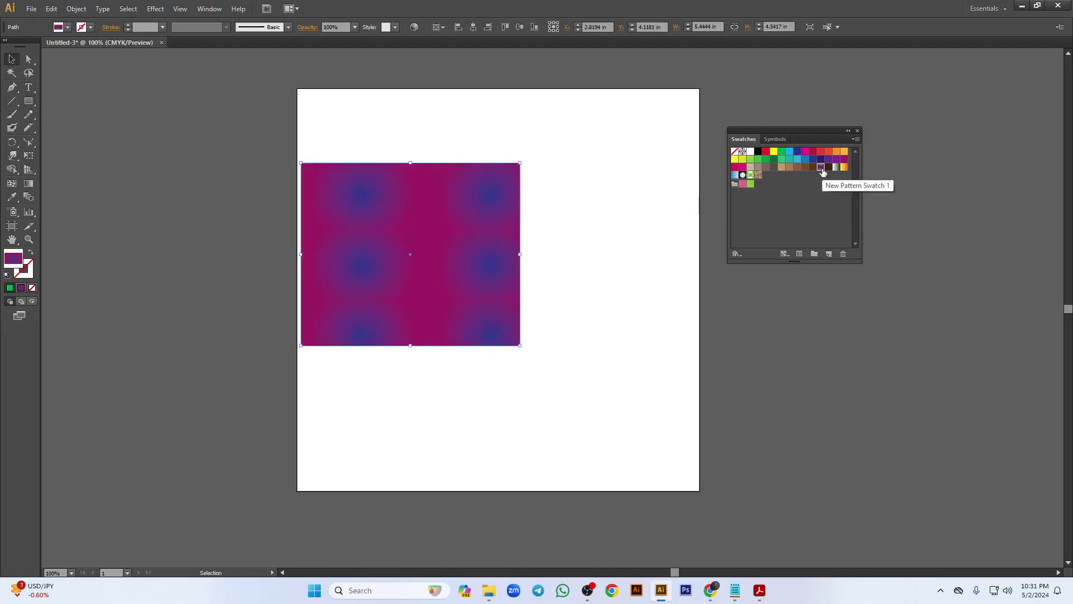
left_click_drag(520, 346, 841, 578)
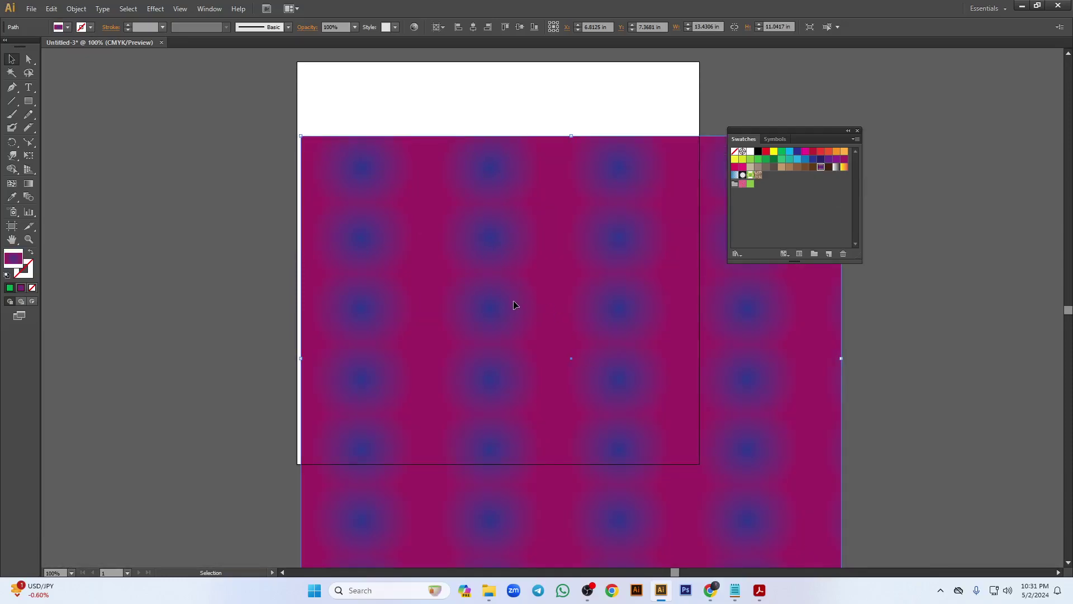
- Delete the gradient-pattern rectangle and draw a small star about 0.50 by 0.48 in on the artboard's upper-left area
key("Delete")
scroll(534, 358, "up", 3)
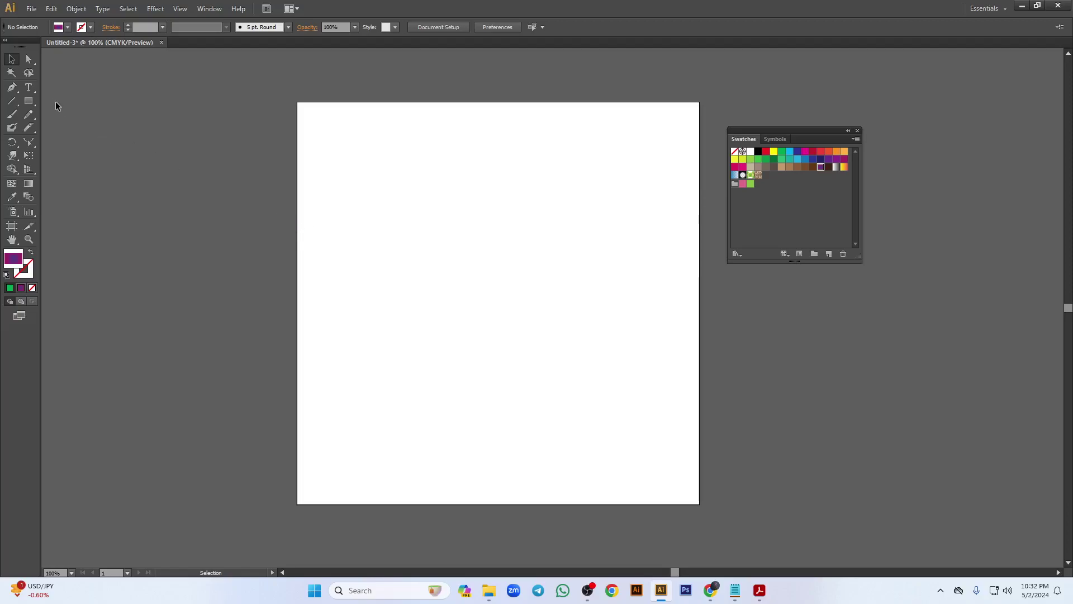
mouse_move(29, 102)
left_mouse_down()
mouse_move(50, 105)
mouse_move(75, 155)
left_mouse_up()
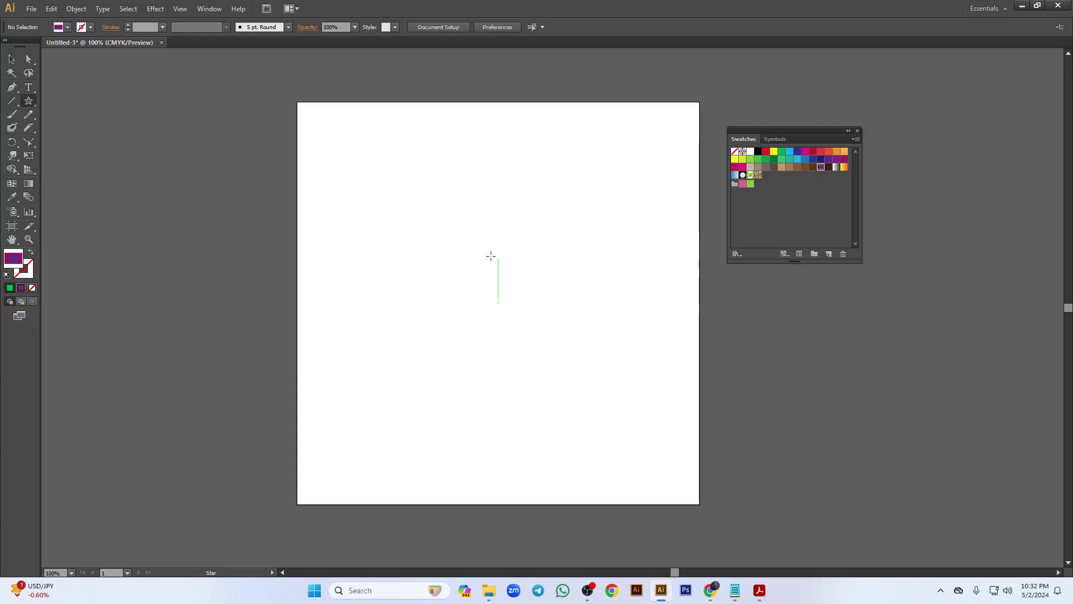
left_click_drag(426, 215, 437, 220)
left_click(12, 59)
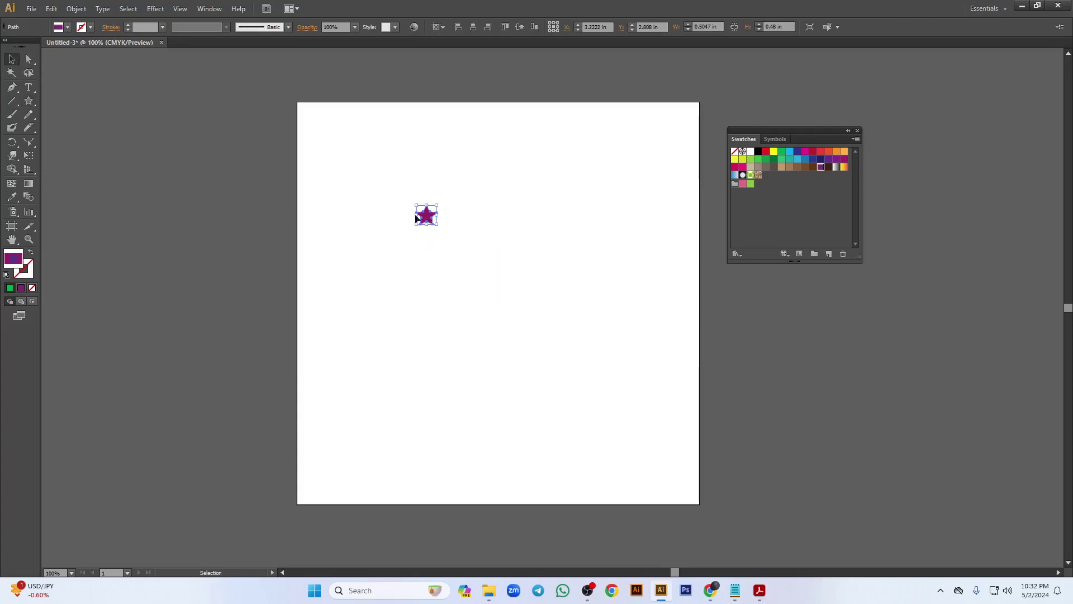
- Save a green-filled version of the star as a pattern swatch and delete the star from the artboard
left_click(61, 27)
left_click(55, 47)
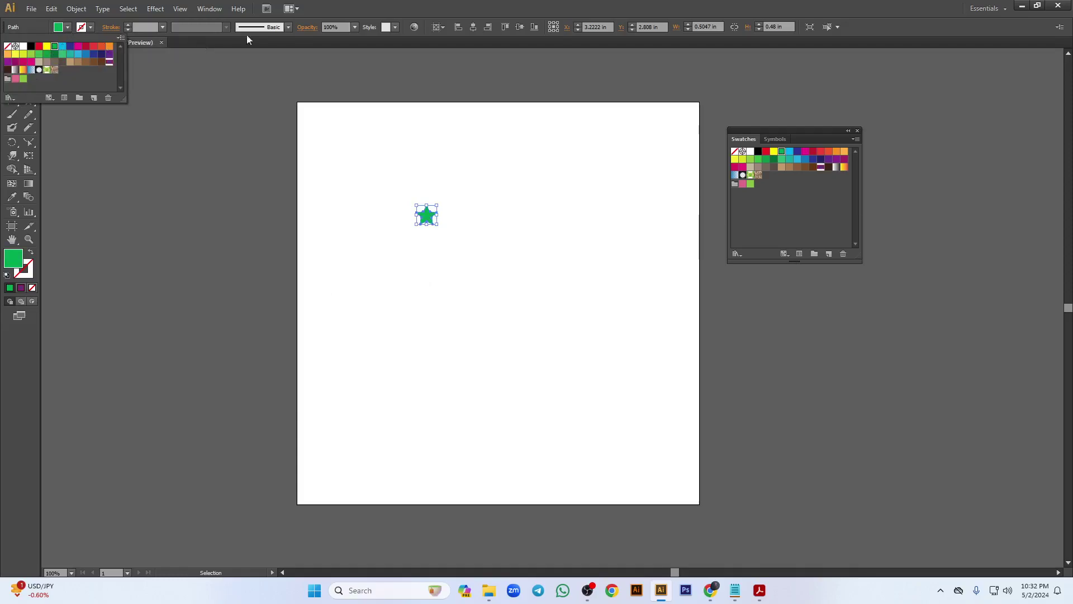
left_click_drag(425, 220, 750, 176)
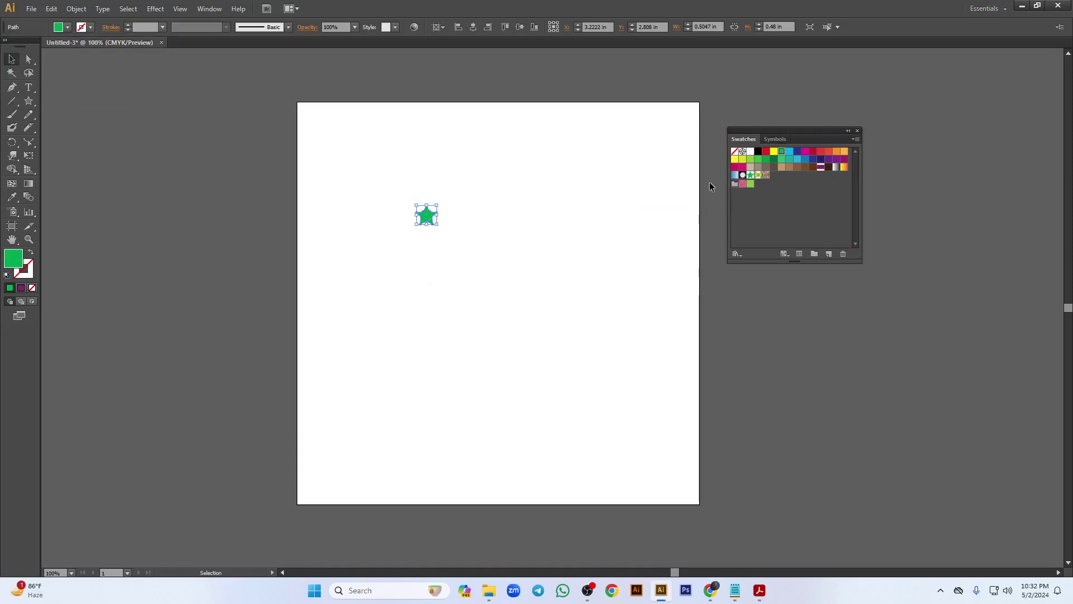
key("Delete")
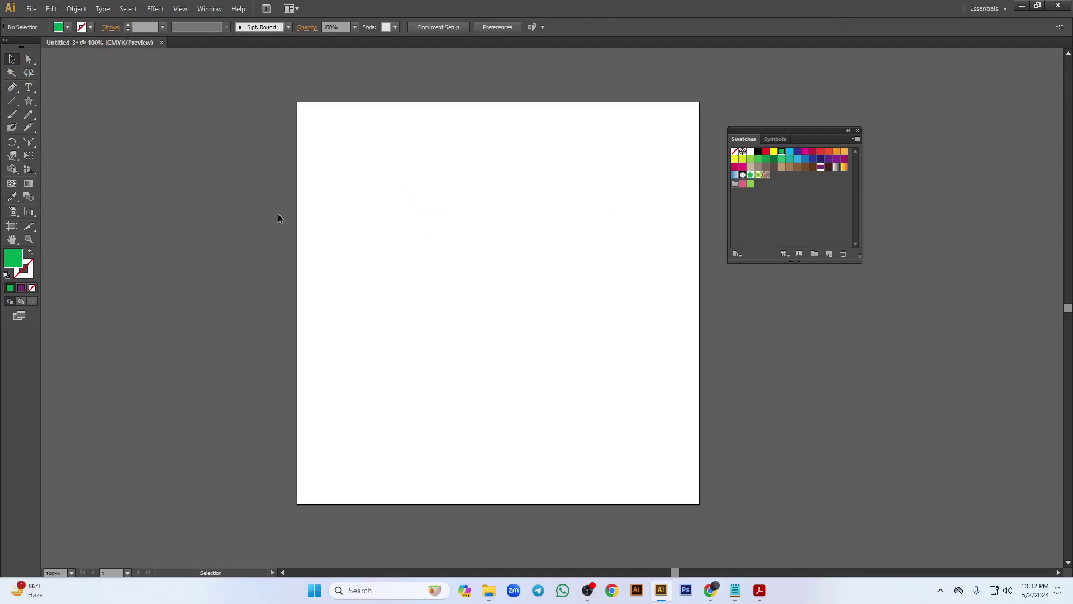
- Draw a rectangle filled with the green star pattern and enlarge it to about 11.3 by 11.4 in, covering the artboard
left_click_drag(30, 101, 43, 102)
left_click_drag(260, 135, 610, 531)
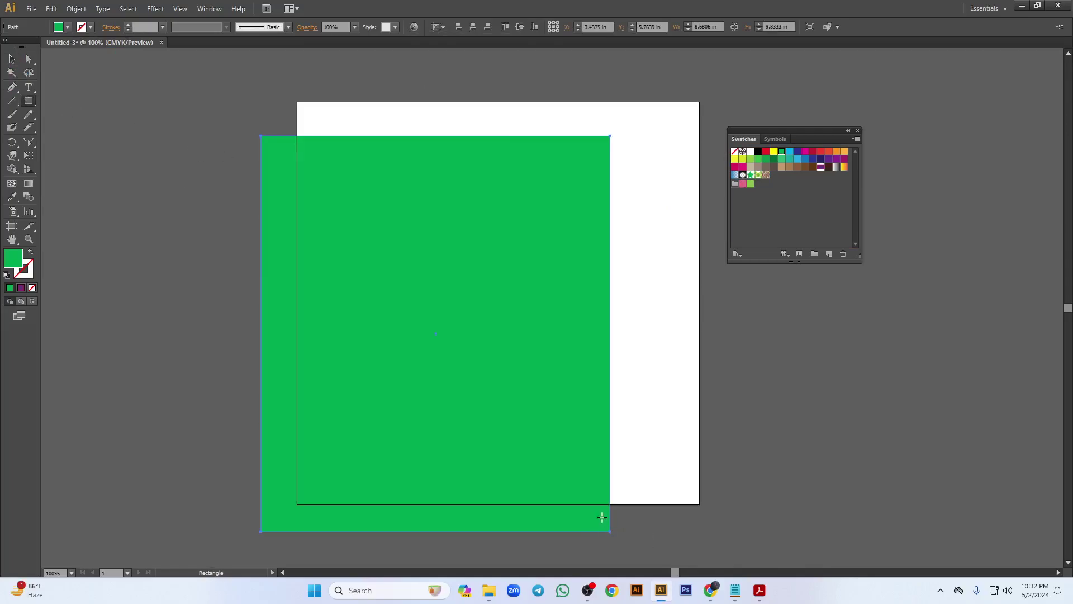
left_click(750, 184)
left_click(15, 61)
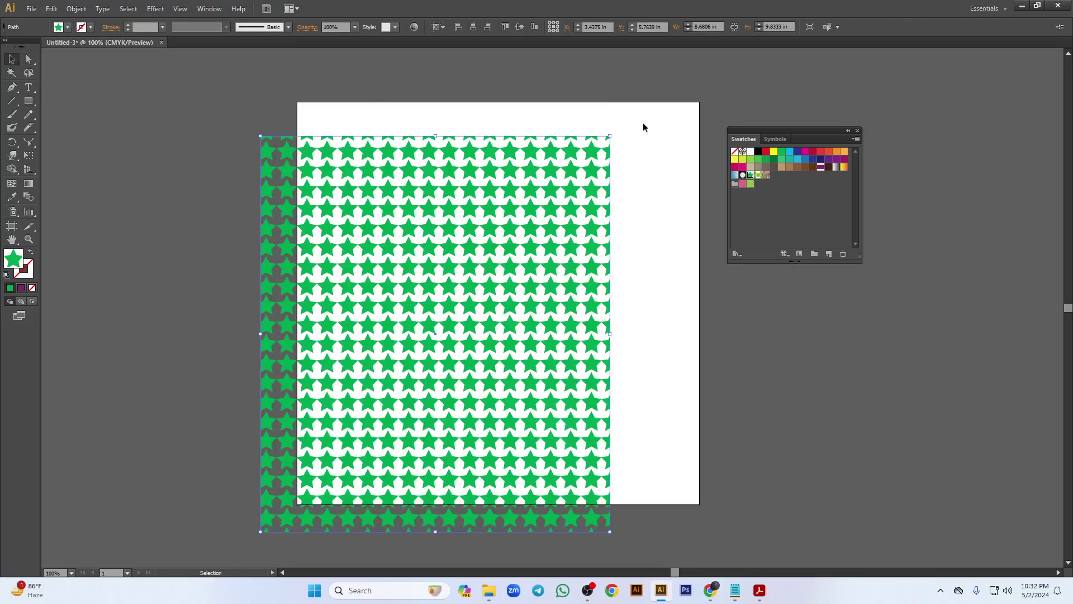
left_click_drag(609, 135, 714, 72)
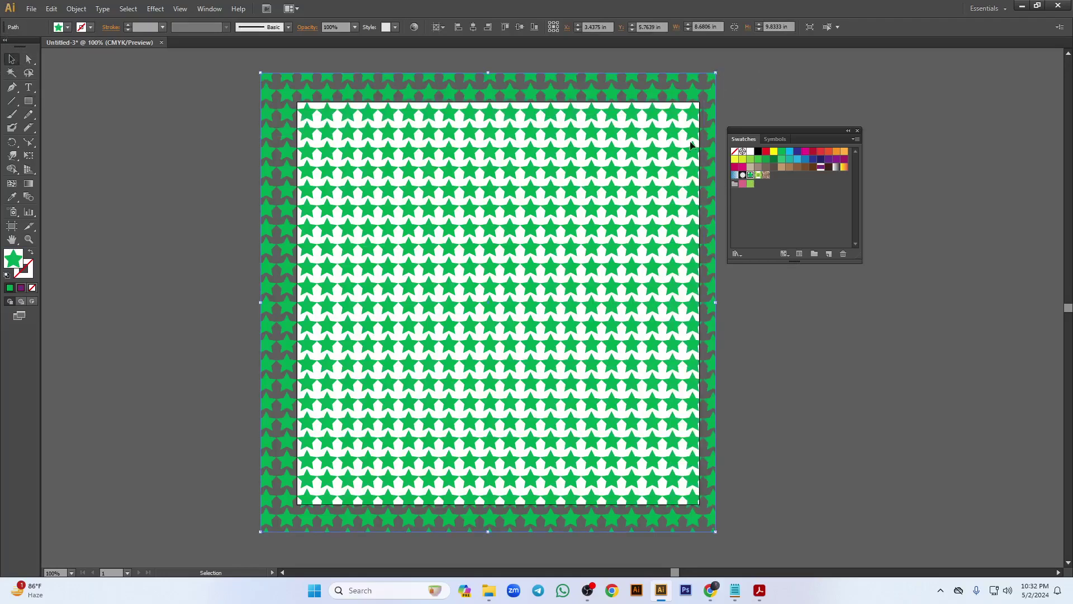
- Delete the star-pattern rectangle after moving it partly off the artboard, and set the fill color to black
left_click_drag(491, 318, 274, 329)
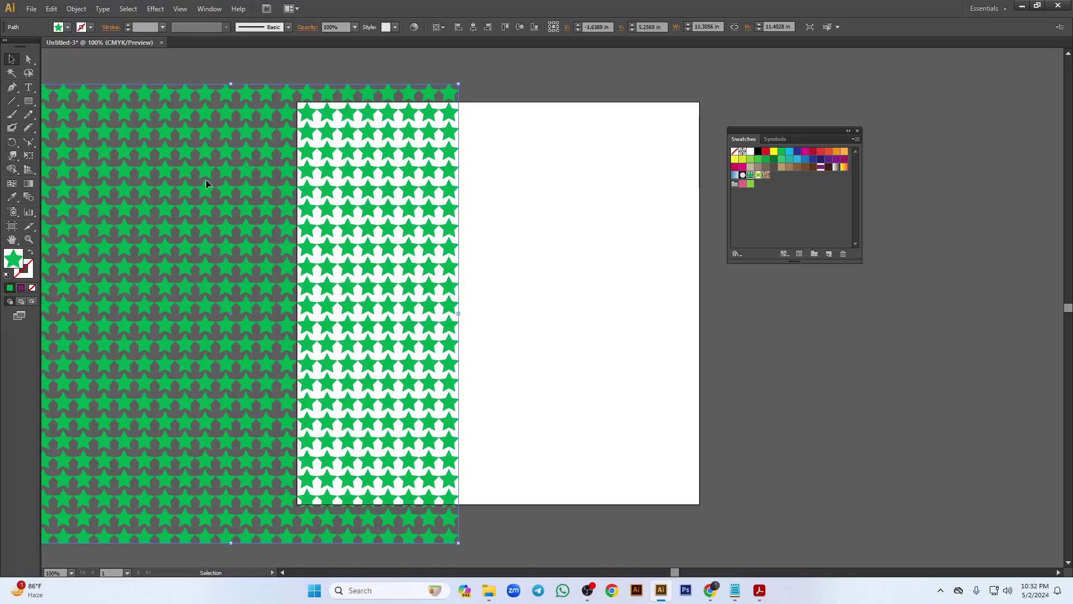
key("Delete")
left_click(68, 28)
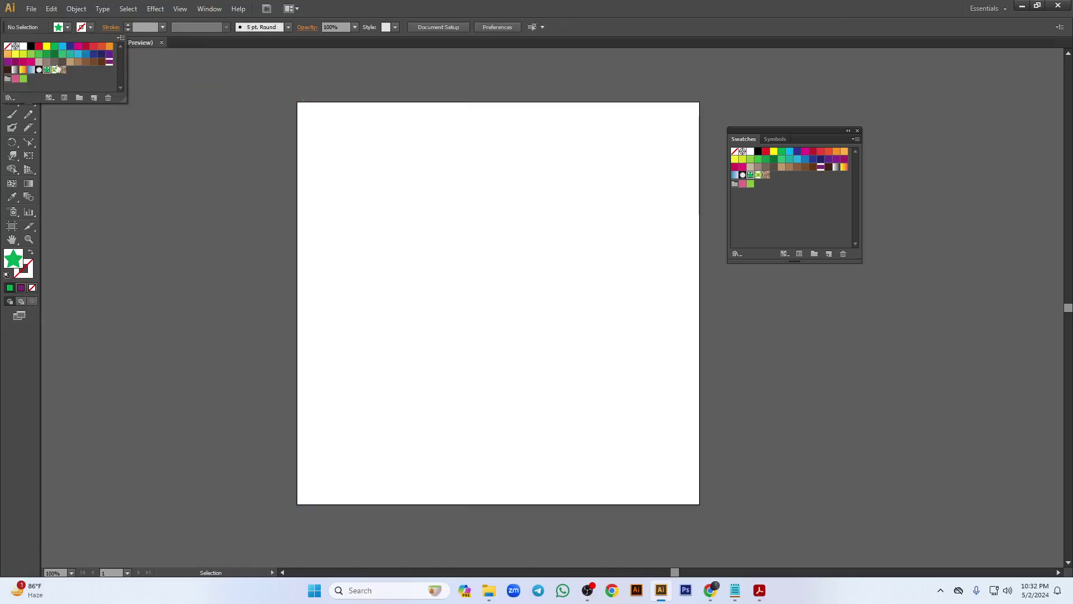
left_click(30, 46)
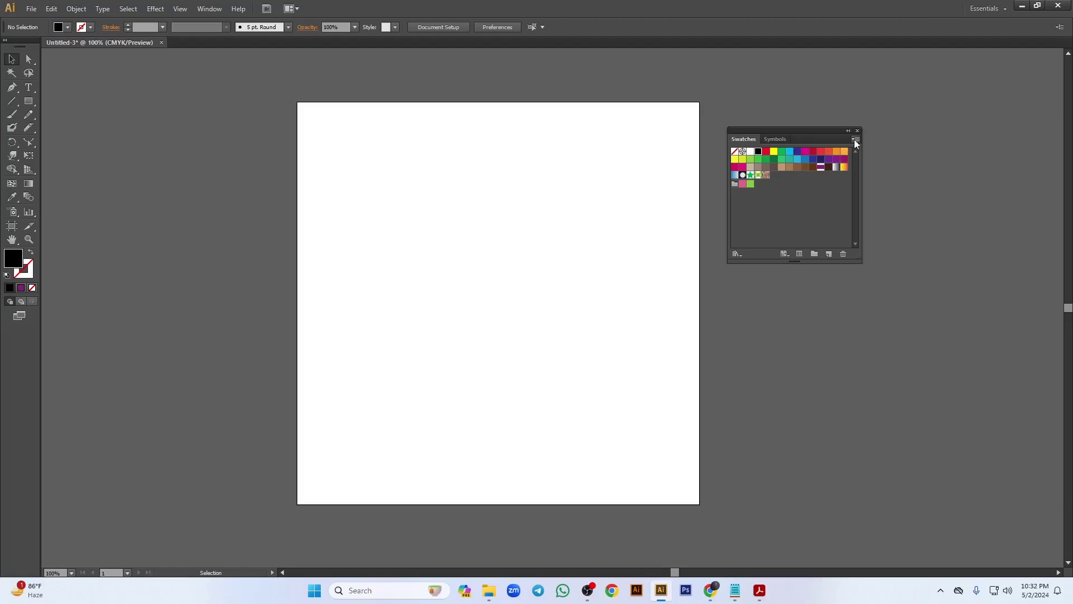
- Examine the available swatch libraries, including the Color Books and Gradients collections, and the options for filtering which swatch kinds are shown
left_click(738, 254)
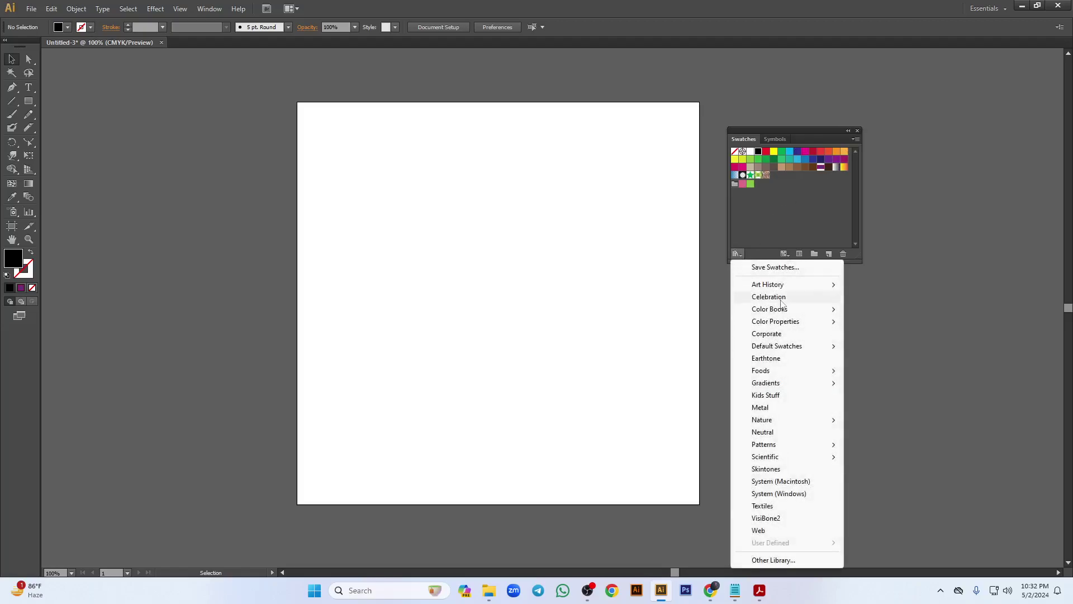
left_click(729, 266)
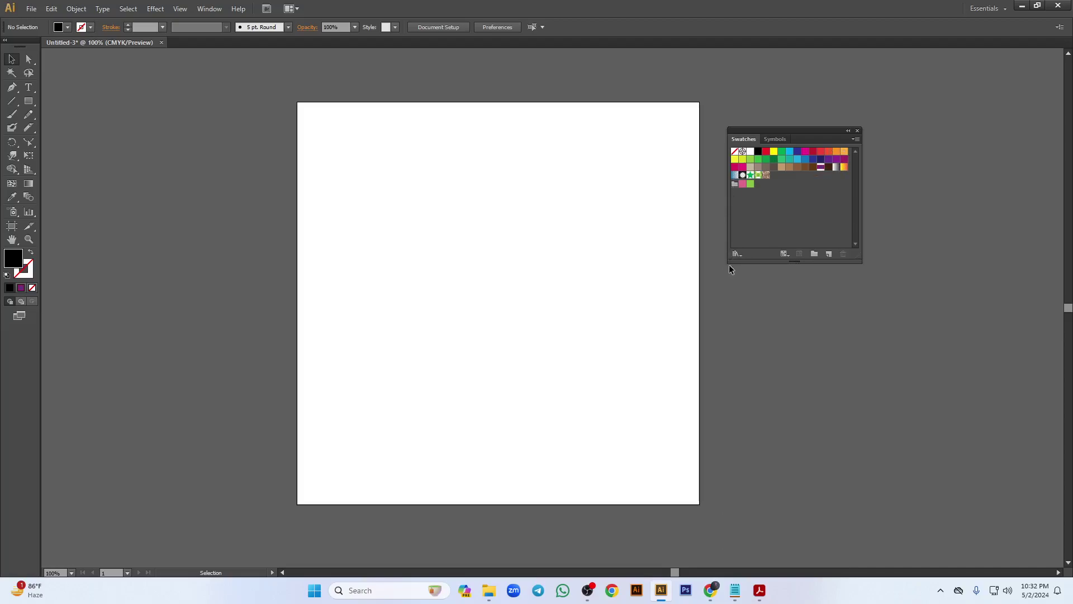
left_click(785, 254)
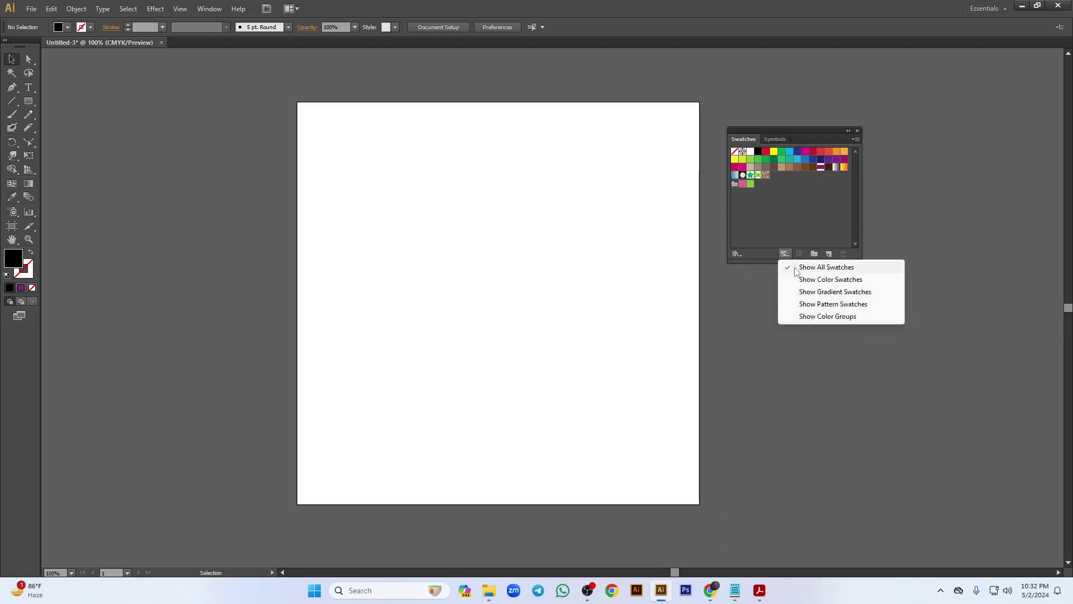
left_click(785, 231)
left_click(738, 254)
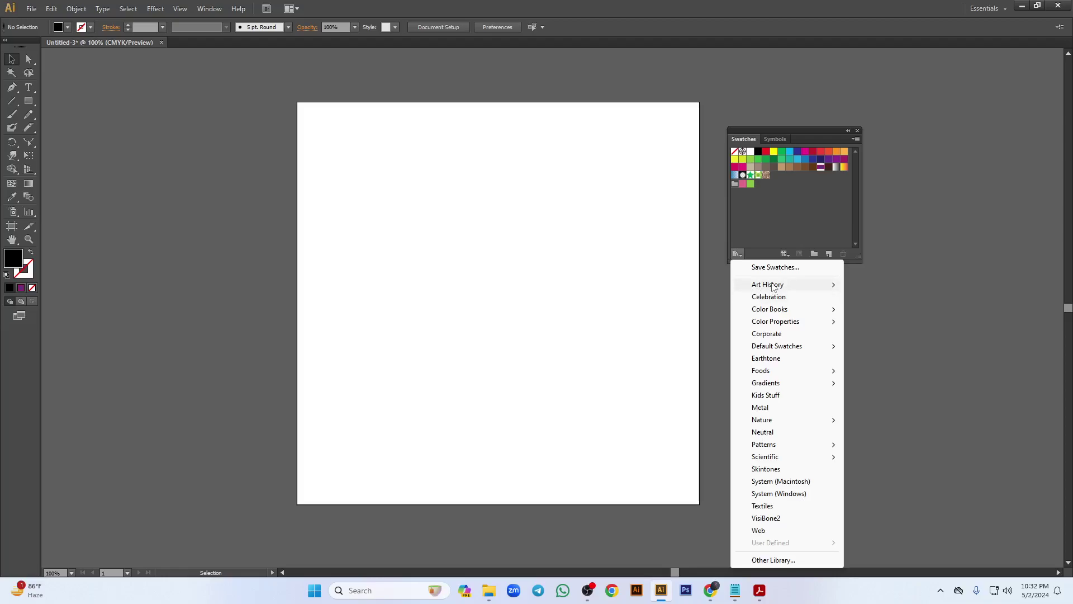
mouse_move(785, 308)
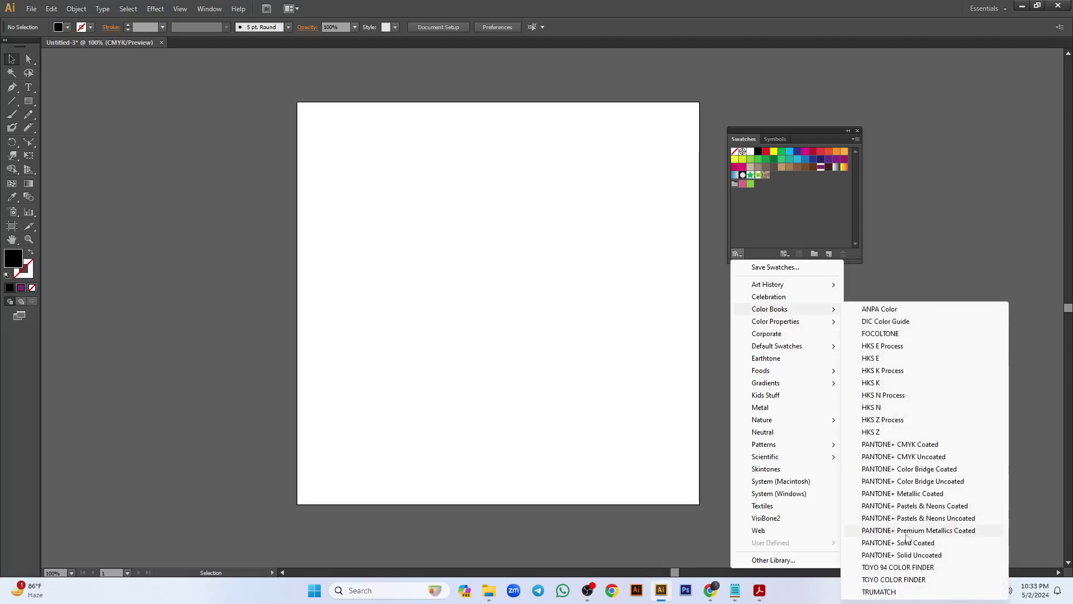
mouse_move(798, 347)
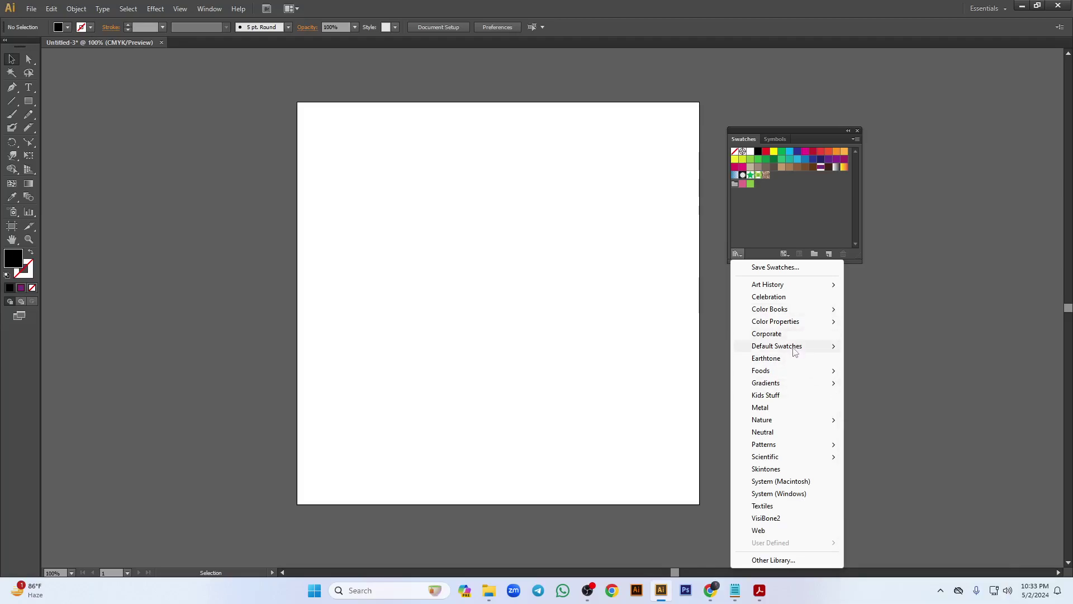
mouse_move(780, 389)
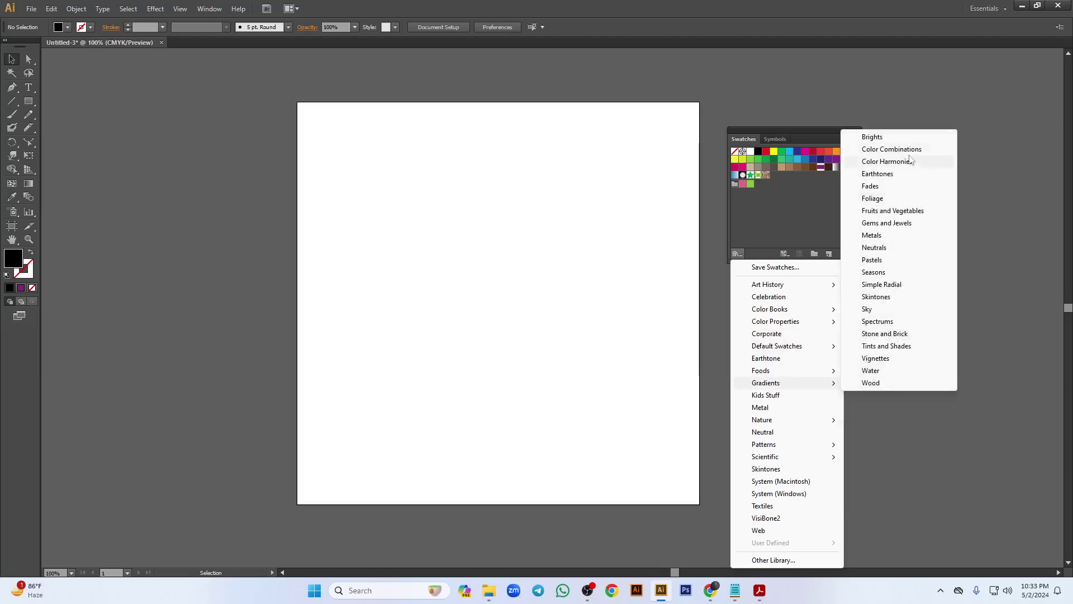
left_click(774, 237)
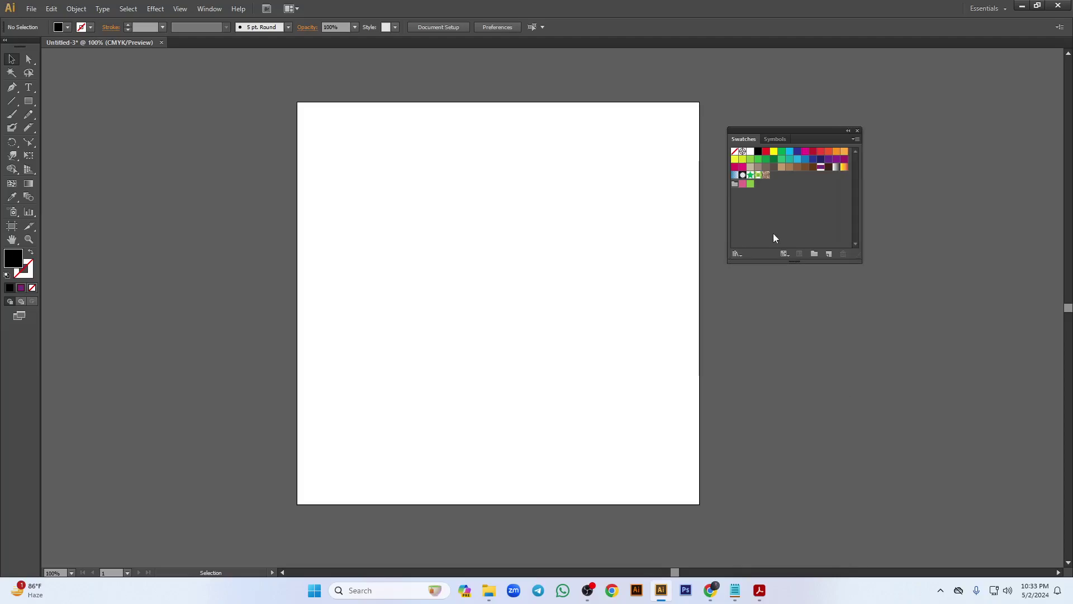
left_click(737, 254)
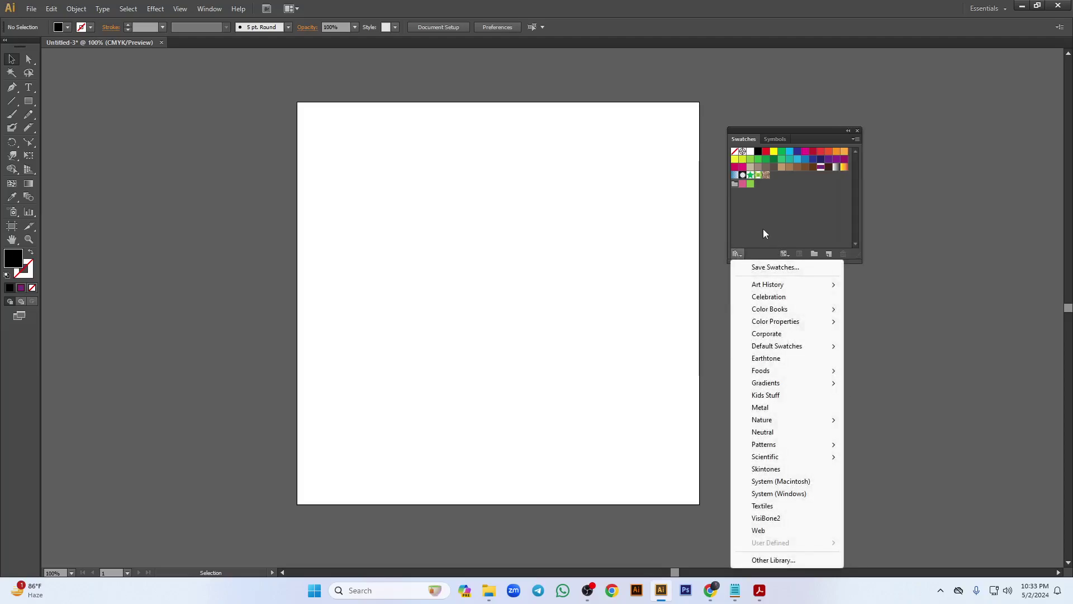
left_click(766, 234)
left_click(783, 254)
left_click(790, 240)
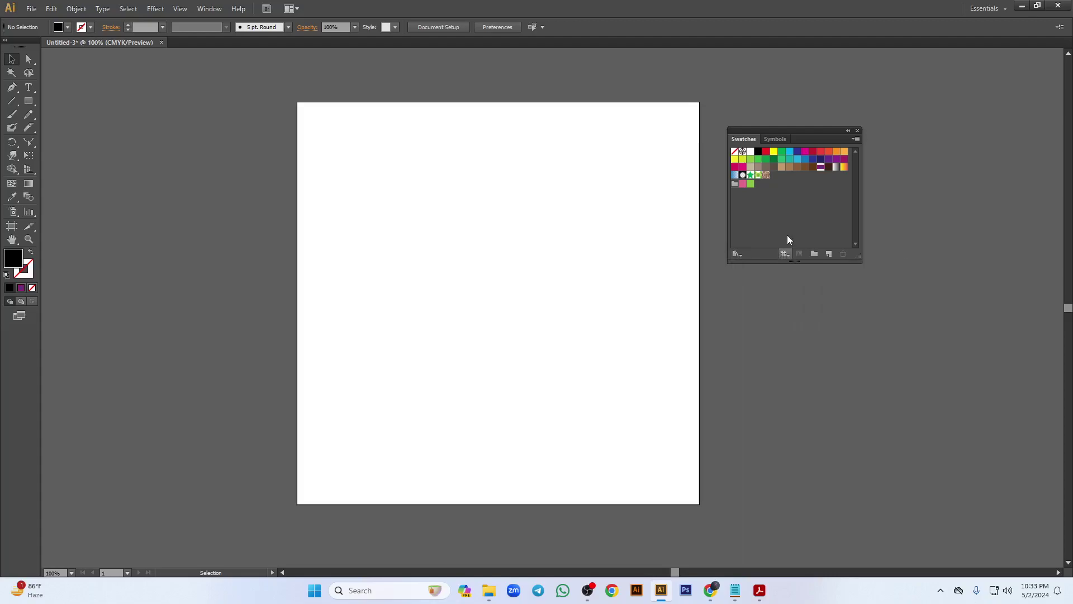
- Open the DIC Color Guide color book and browse forward through the following libraries to HKS Z Process
left_click(737, 254)
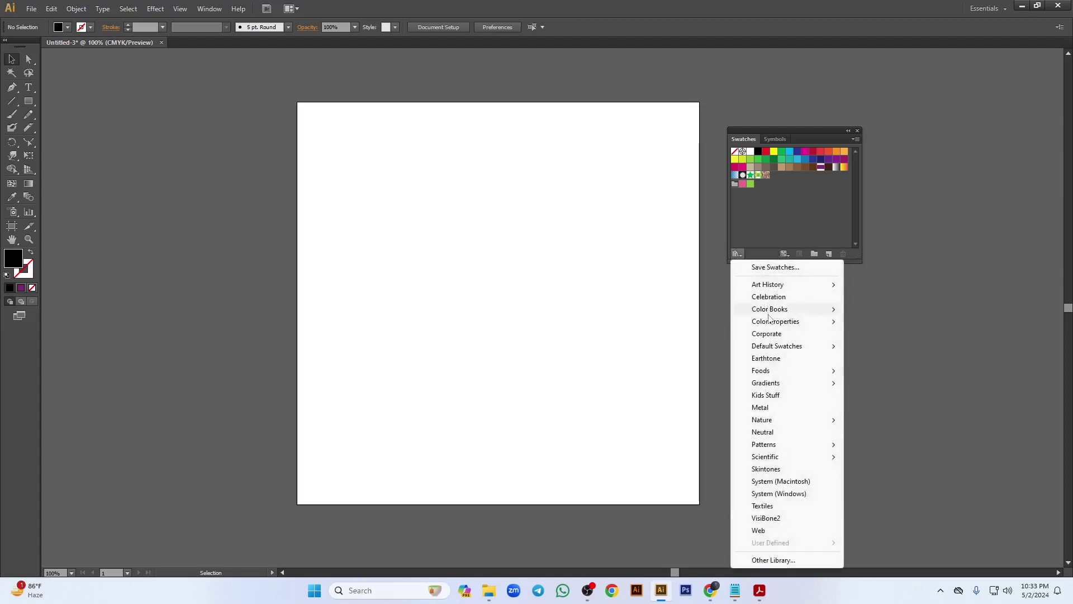
left_click(875, 322)
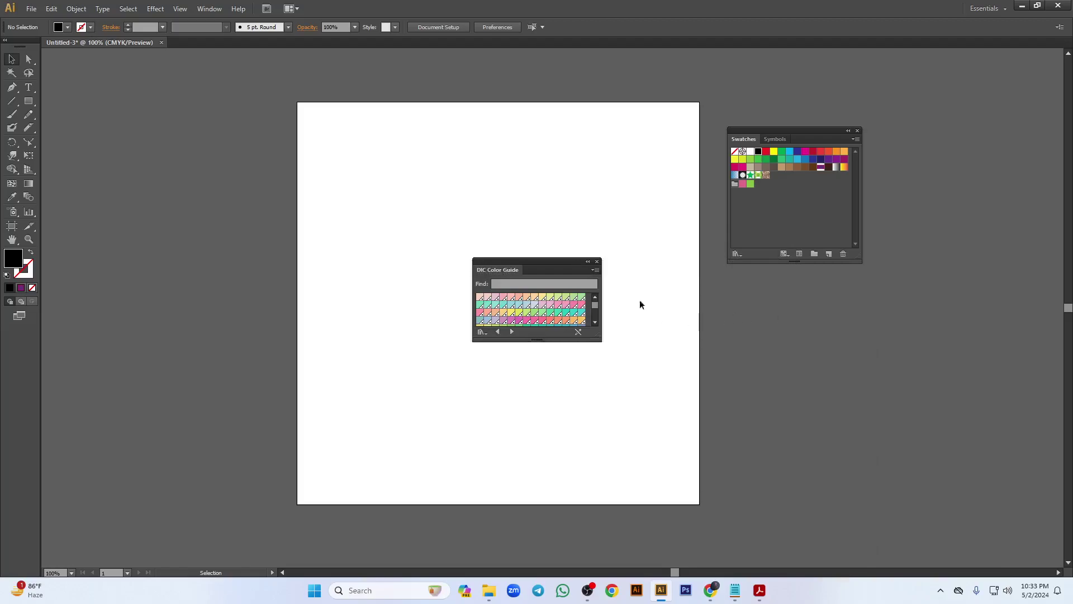
left_click_drag(550, 271, 617, 202)
left_click(581, 263)
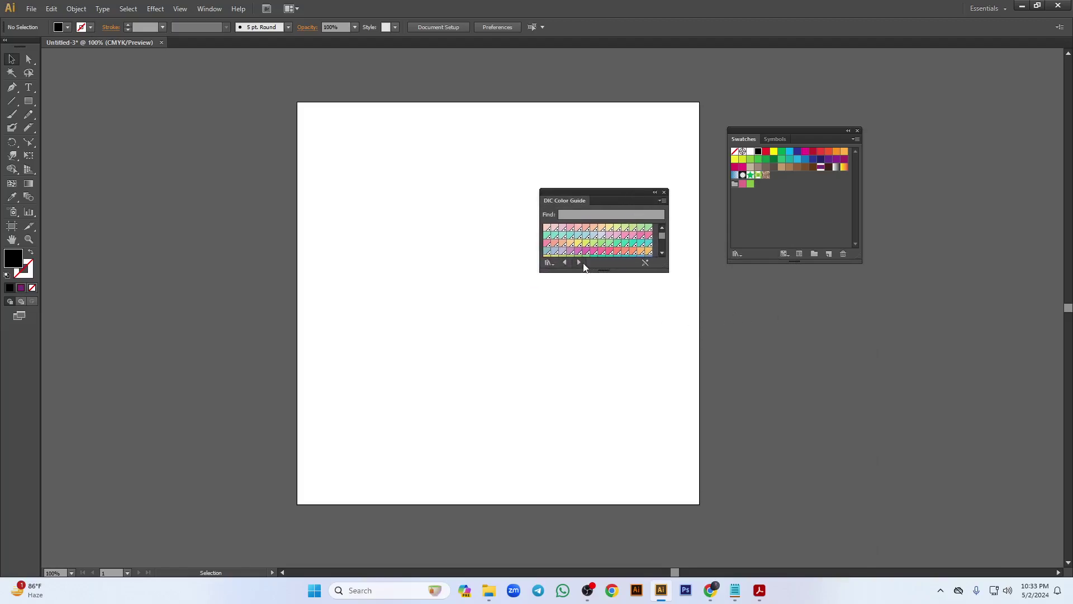
left_click(579, 262)
left_click(579, 262)
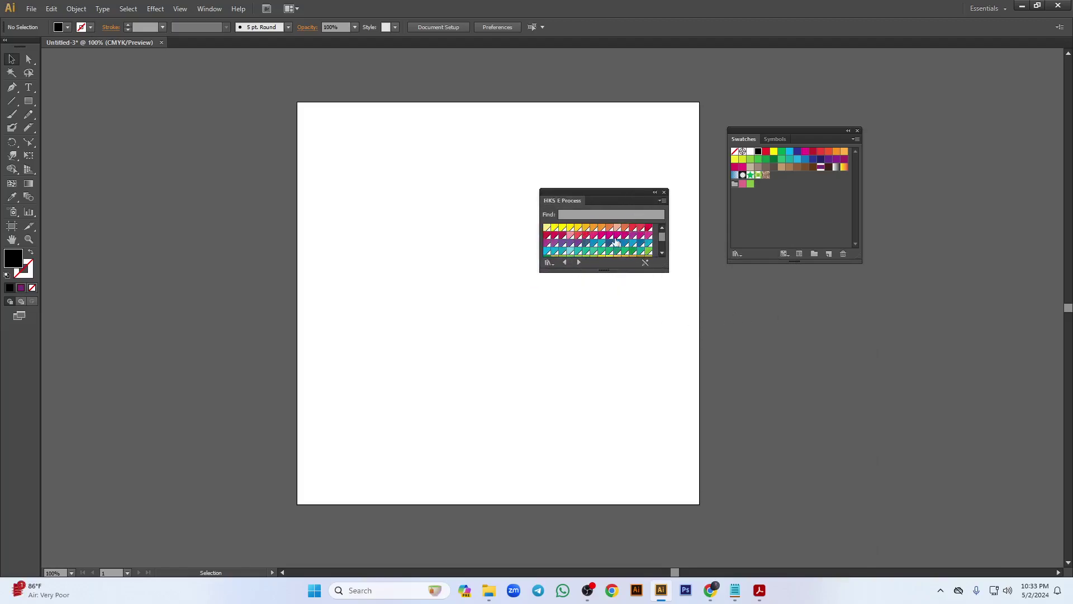
left_click(579, 262)
left_click(579, 262)
left_click(579, 262)
left_click(579, 262)
left_click(579, 262)
left_click(579, 262)
left_click(579, 262)
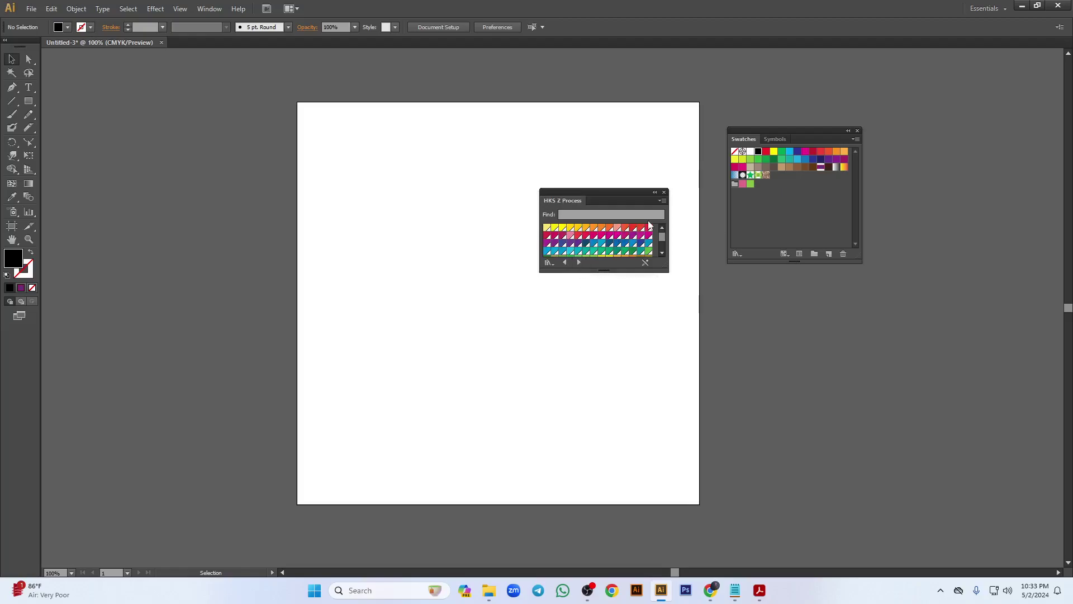
- Load the Beverages food swatches, browse the libraries that follow, and close the library before reviewing the library list again
left_click(549, 262)
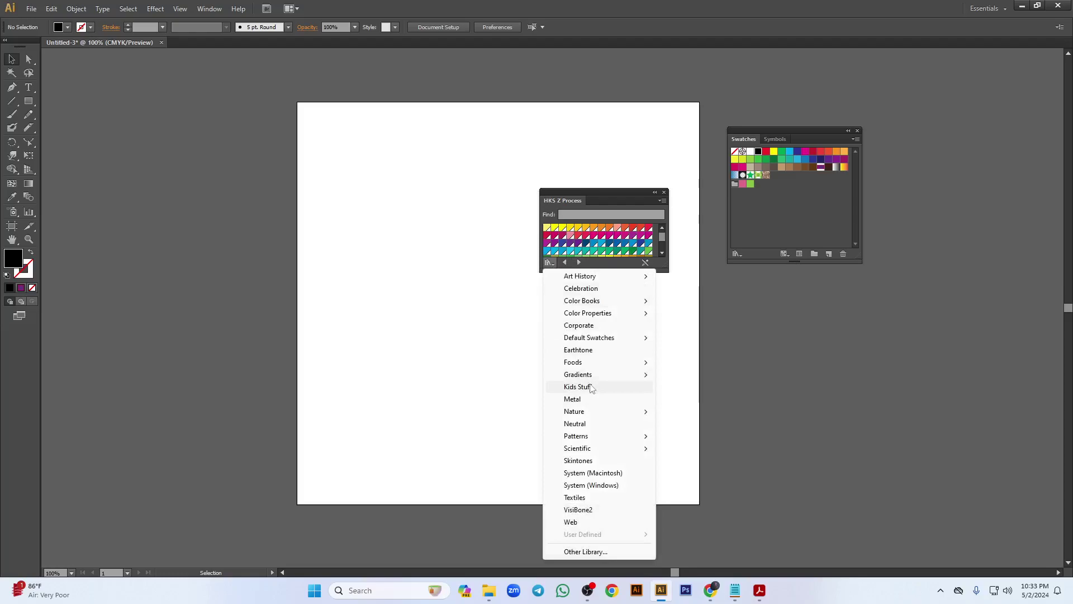
mouse_move(594, 363)
left_click(678, 363)
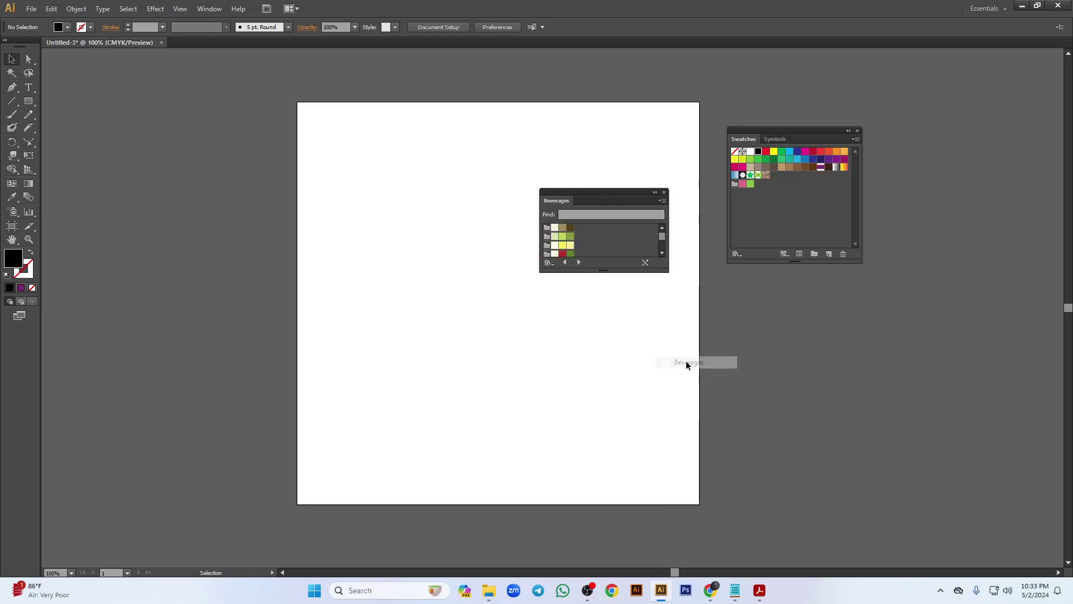
left_click(579, 264)
left_click(579, 262)
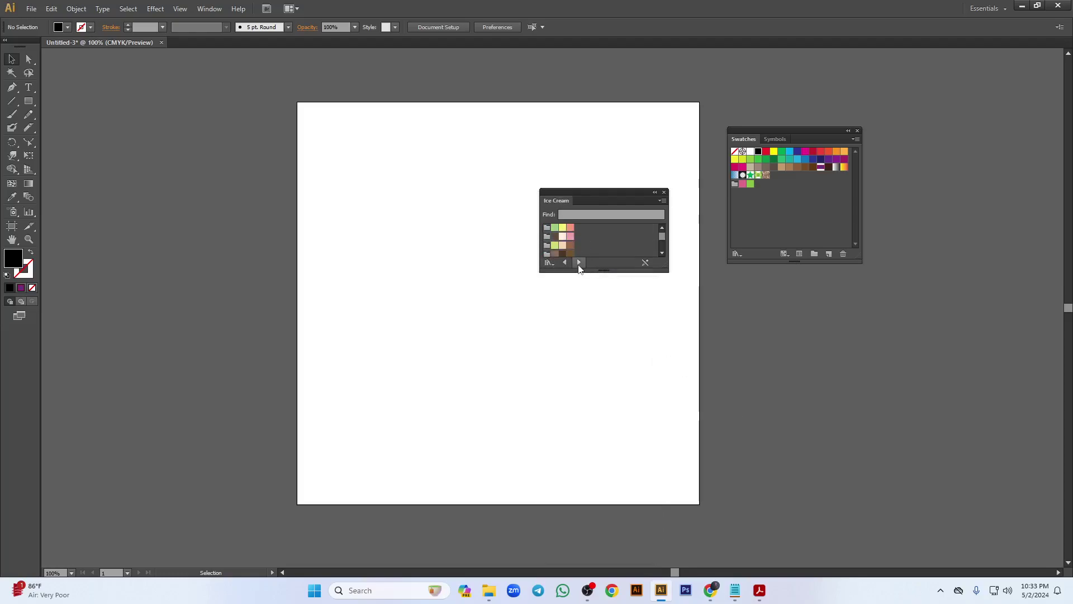
left_click(579, 262)
left_click(664, 193)
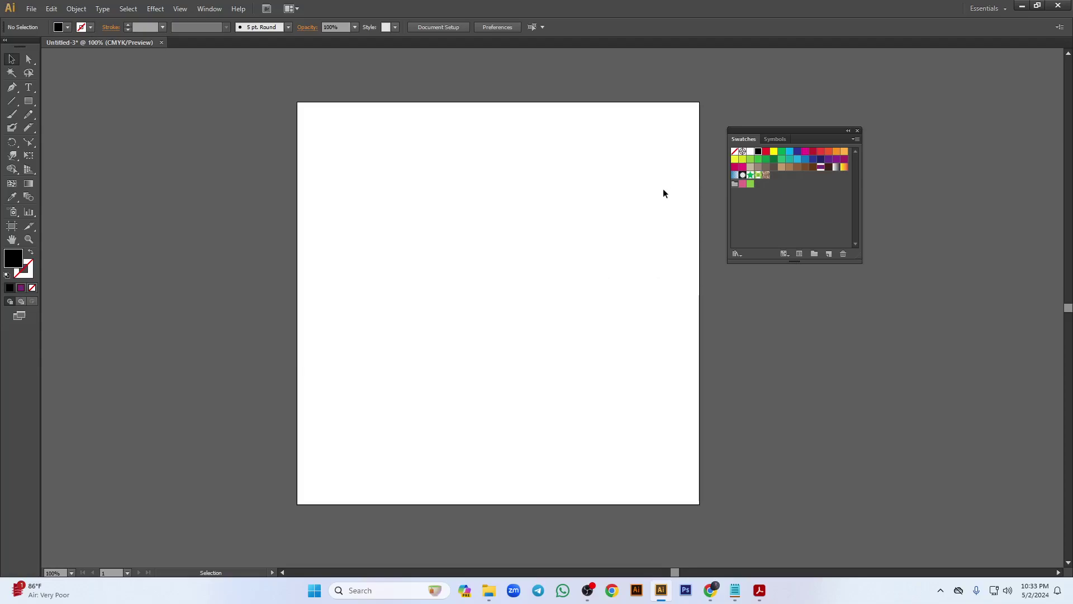
left_click(738, 254)
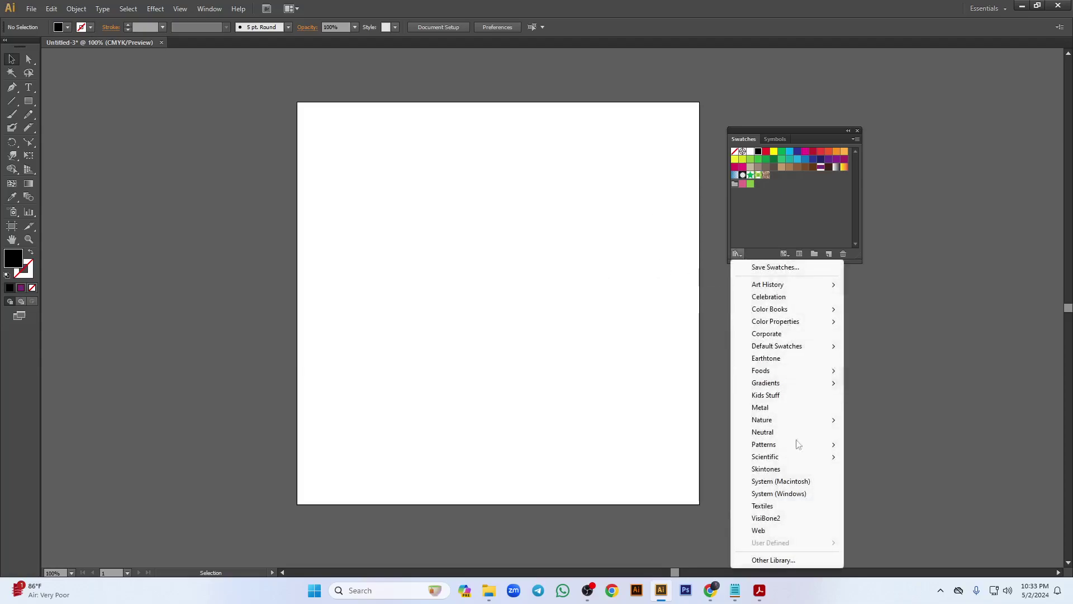
left_click(625, 390)
- Switch to the Google Meet call in Chrome, read the in-call messages, and return to Illustrator
mouse_move(711, 590)
left_click(648, 536)
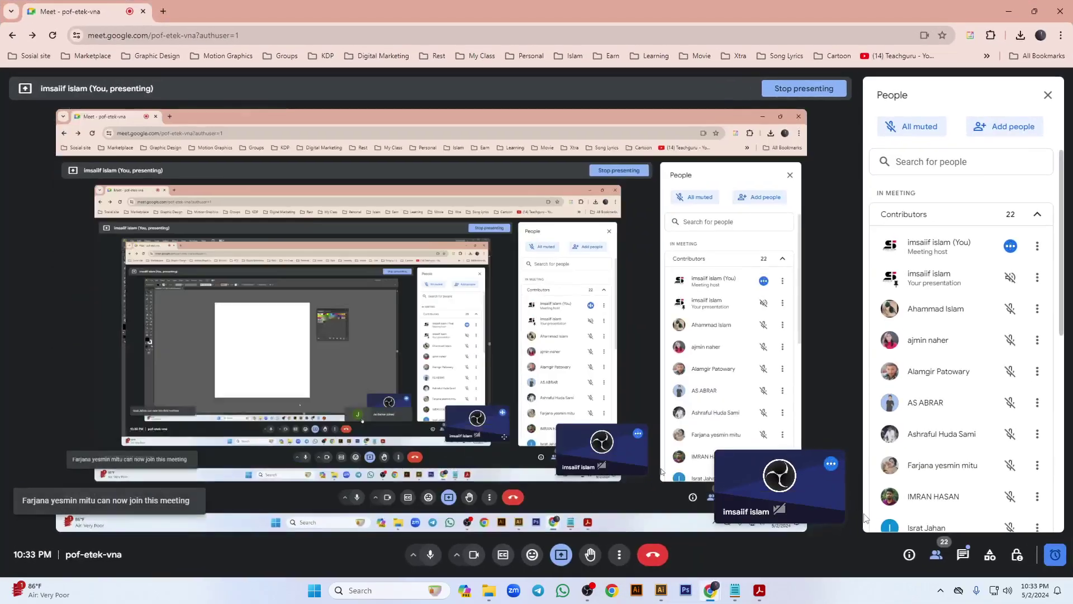
left_click(962, 554)
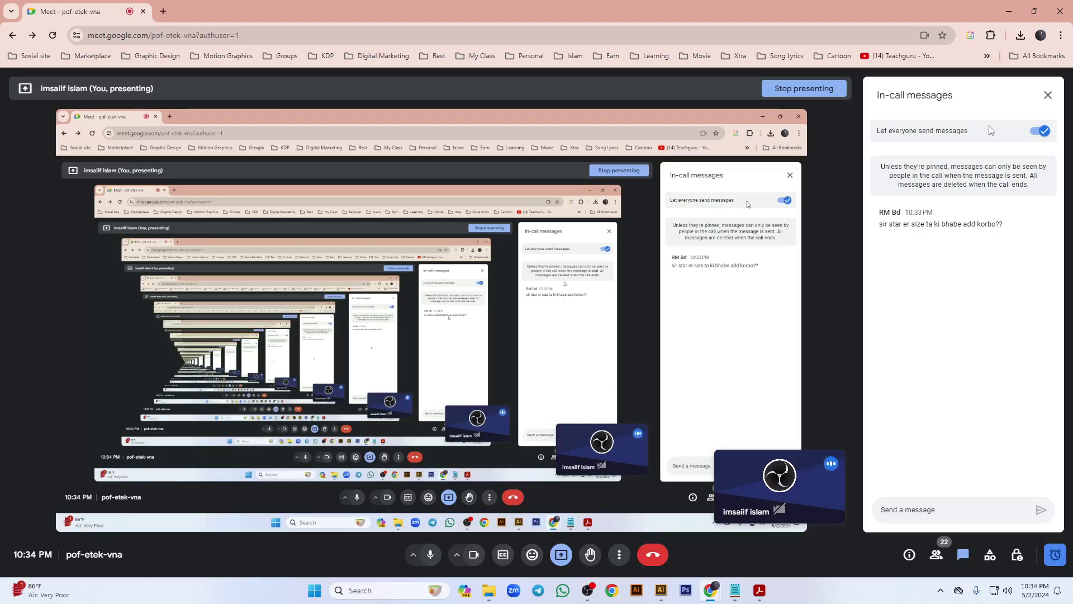
left_click(1048, 95)
left_click(1009, 11)
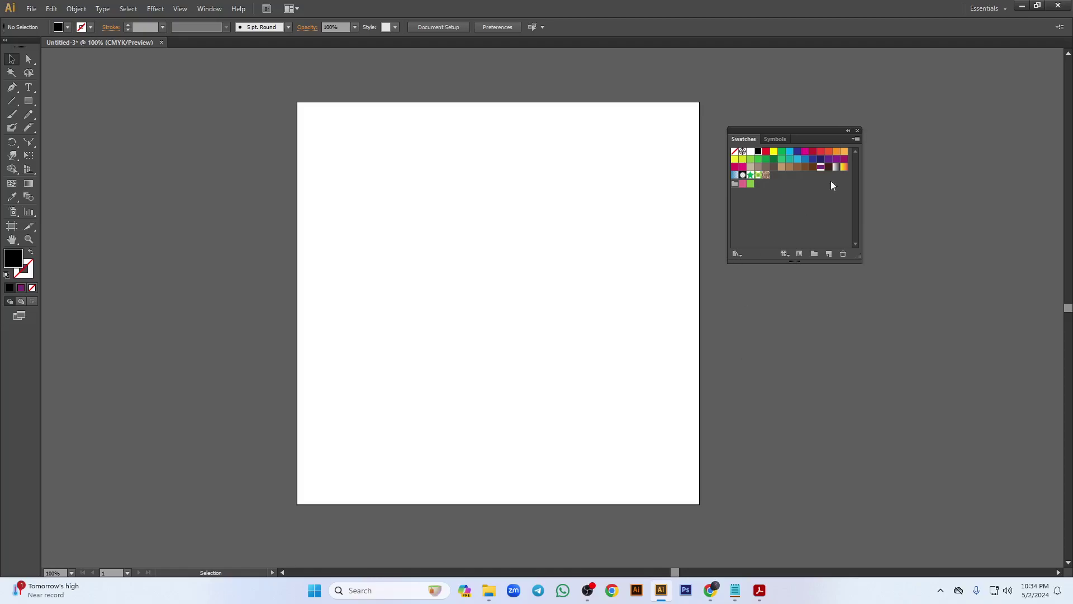
- Close the Swatches panel, read the remaining topics from Shape Builder to Problem Solve in the Acrobat course module PDF, and return to Illustrator
left_click(857, 130)
mouse_move(759, 590)
left_click(780, 491)
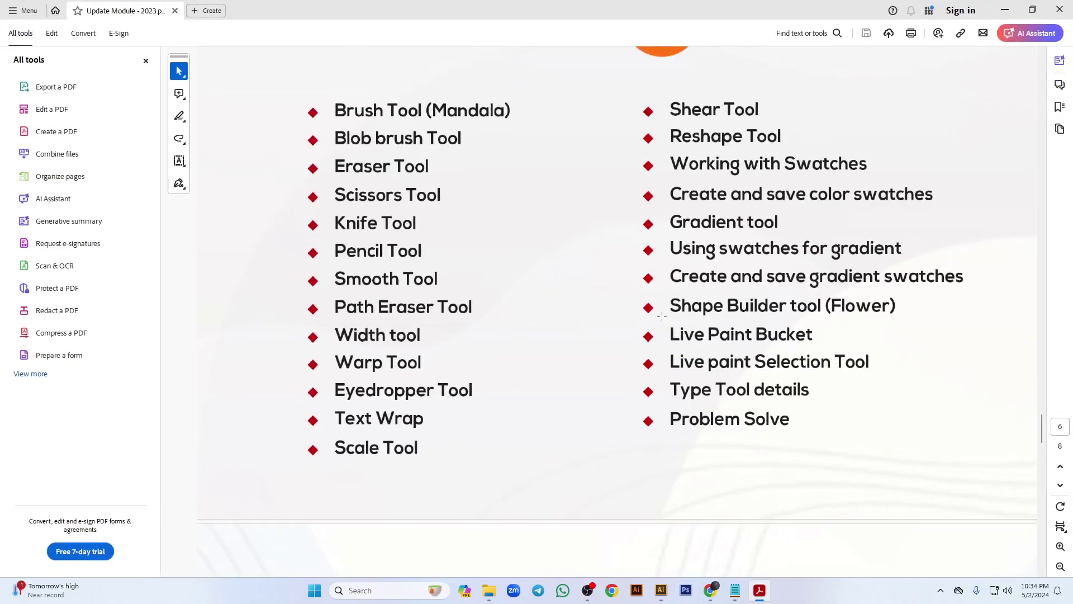
left_click_drag(632, 287, 923, 464)
left_click(534, 354)
left_click(604, 386)
left_click(1005, 10)
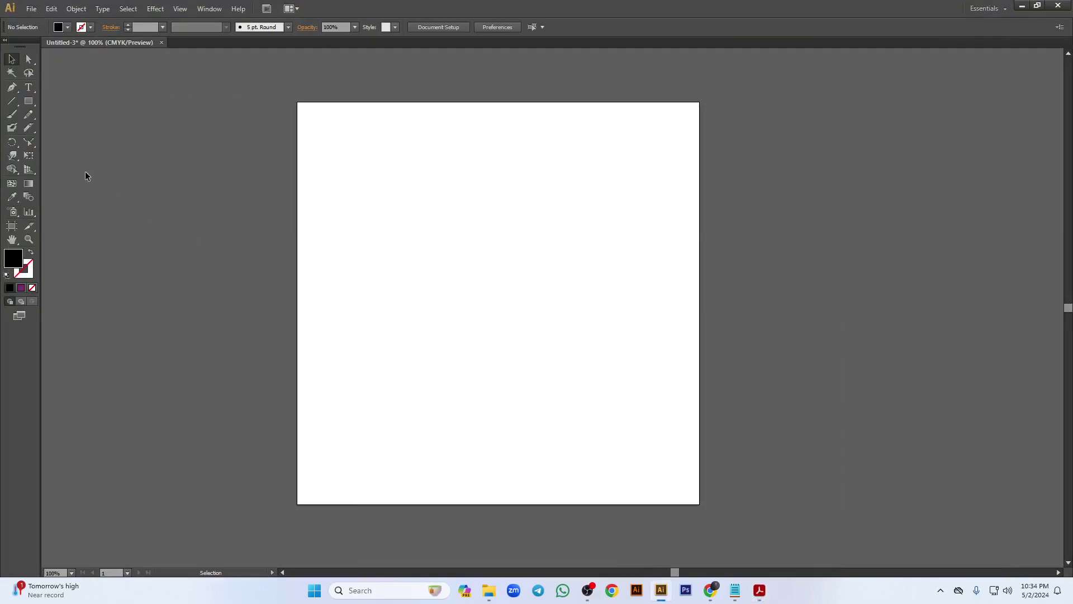
left_click(759, 590)
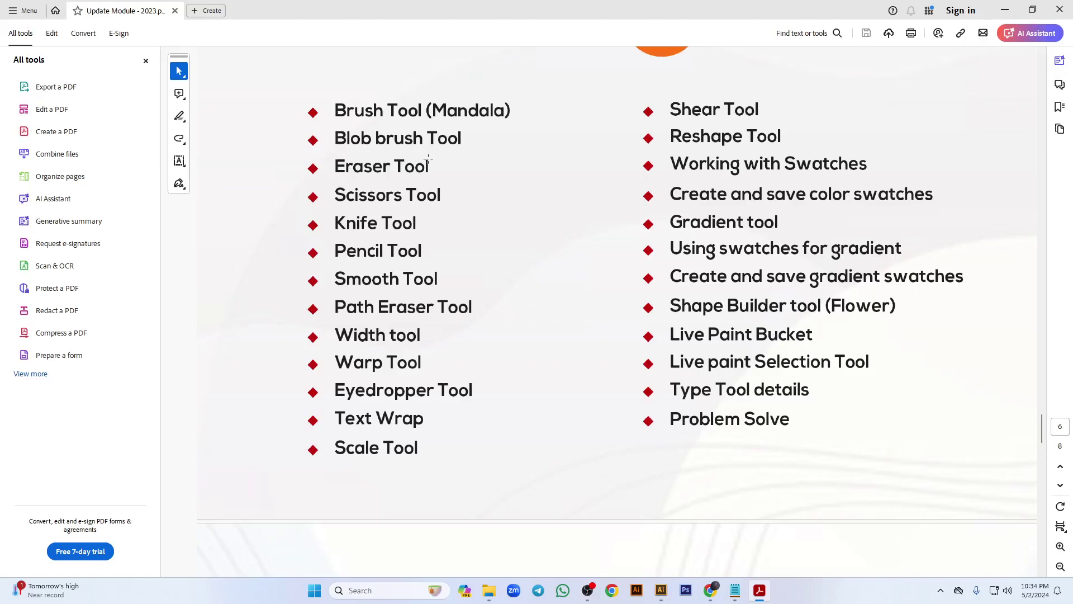
left_click(1005, 10)
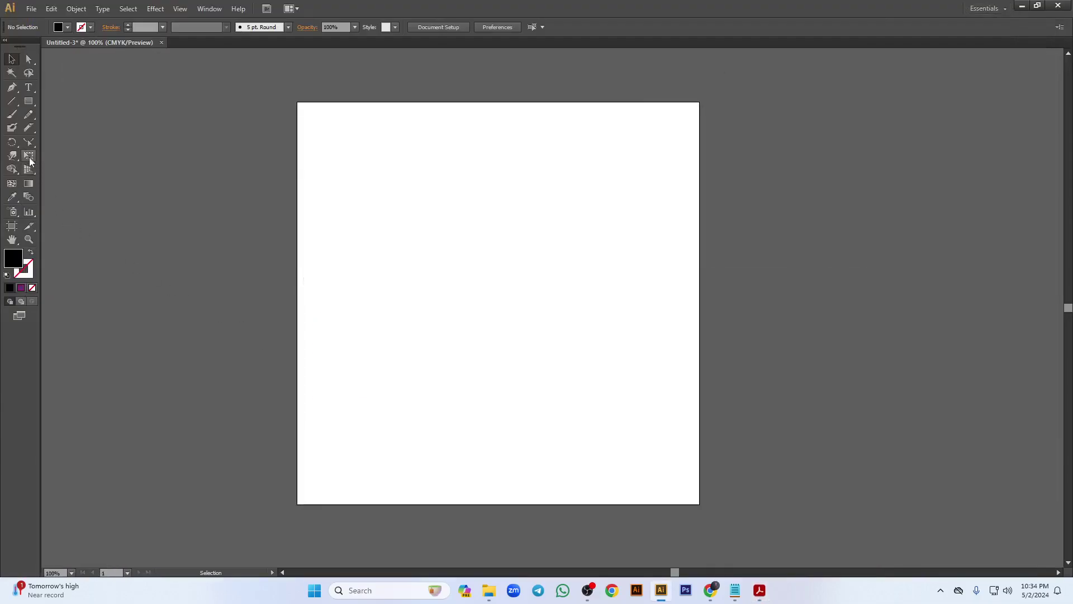
- Tear off the Shape Builder and Live Paint tool group as a floating toolbar beside the artboard
left_click(11, 169)
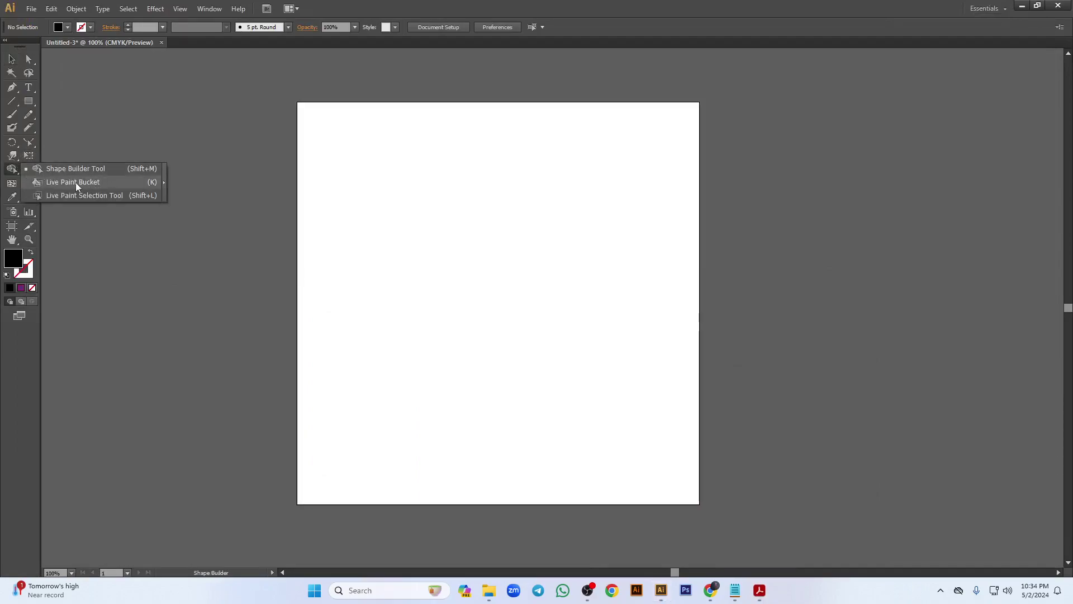
left_click(163, 190)
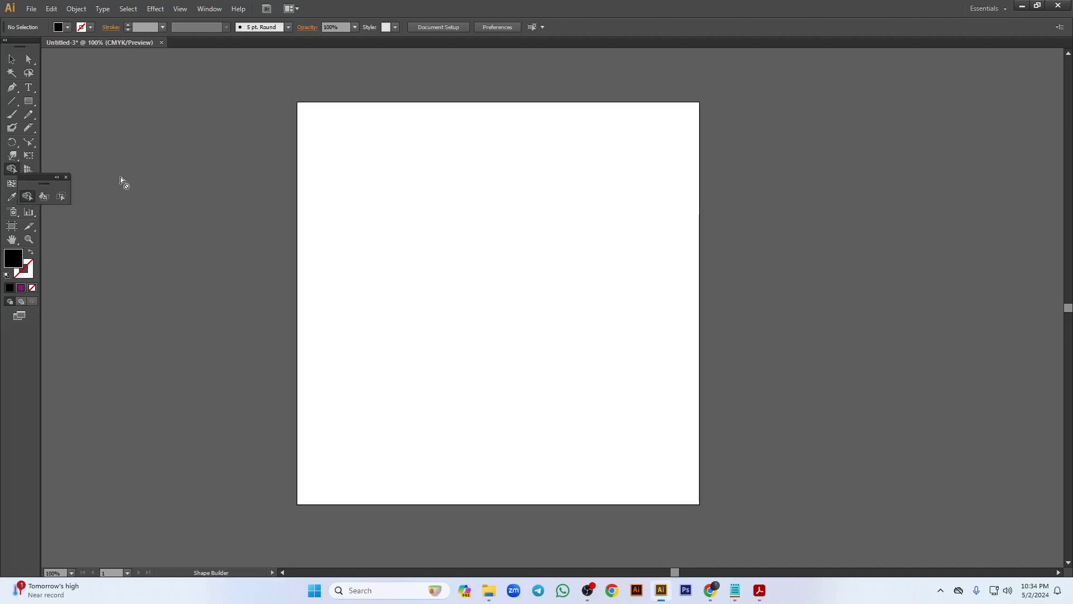
left_click_drag(41, 181, 162, 123)
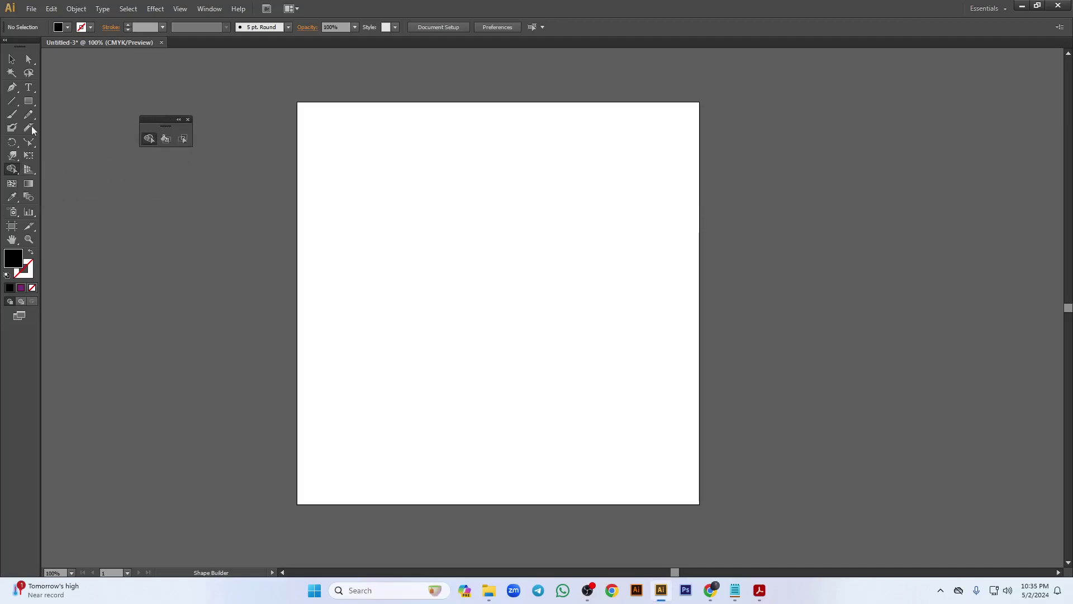
- Draw a black rectangle about 3.03 by 2.29 in, add an overlapping copy offset diagonally, and fill the copy with red
left_click(34, 103)
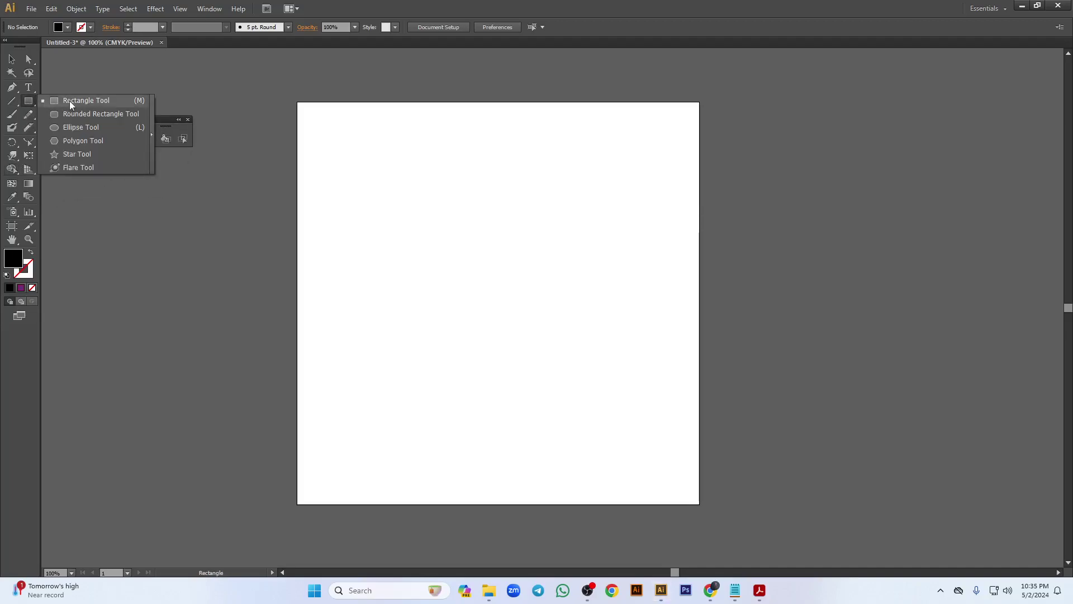
left_click(69, 102)
left_click_drag(357, 171, 529, 270)
left_click(12, 58)
left_click(67, 27)
left_click(39, 46)
- Merge the black and red rectangles into one shape with the Shape Builder tool and move the result slightly
left_click_drag(361, 109, 590, 404)
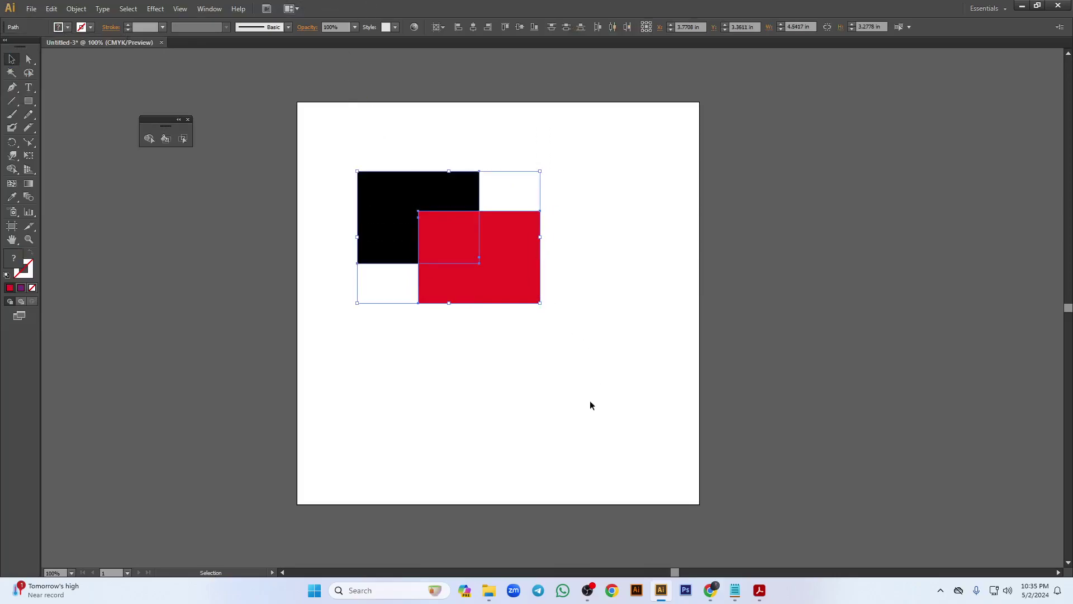
left_click(149, 138)
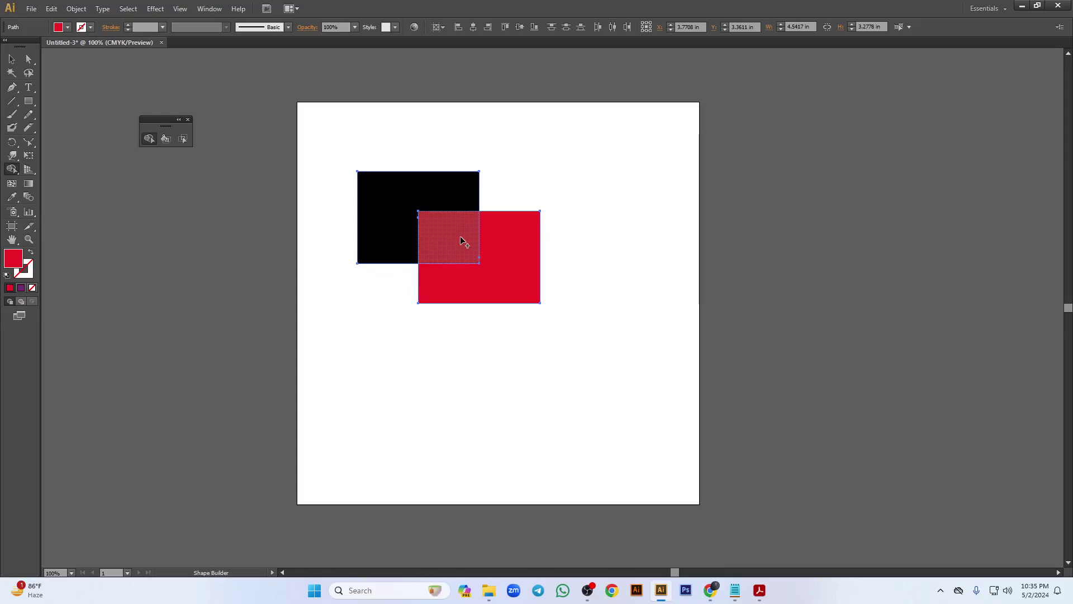
left_click_drag(446, 239, 398, 190)
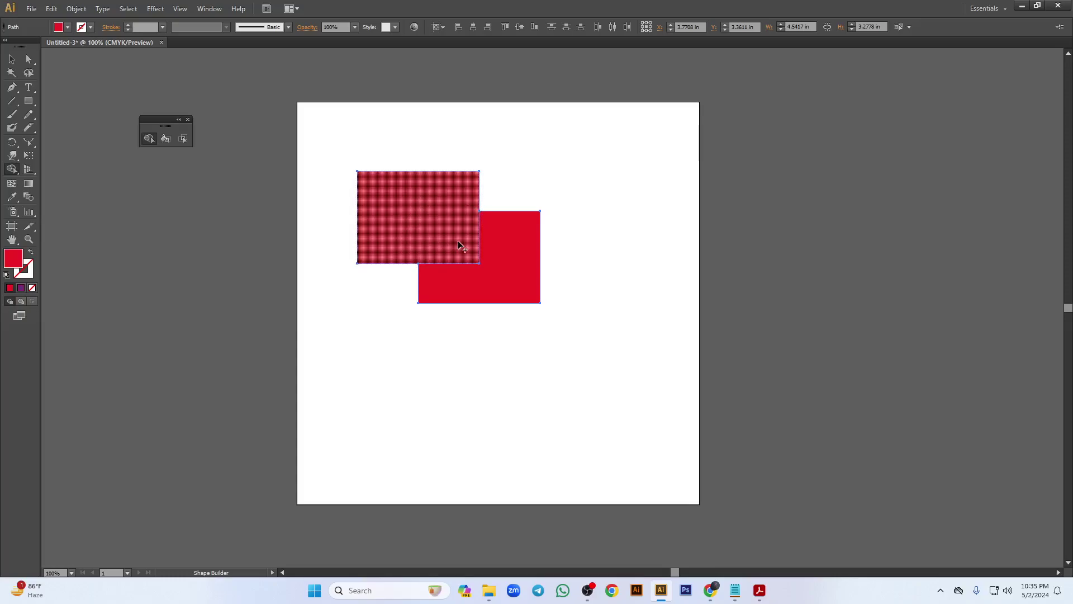
left_click_drag(396, 190, 514, 318)
left_click(12, 58)
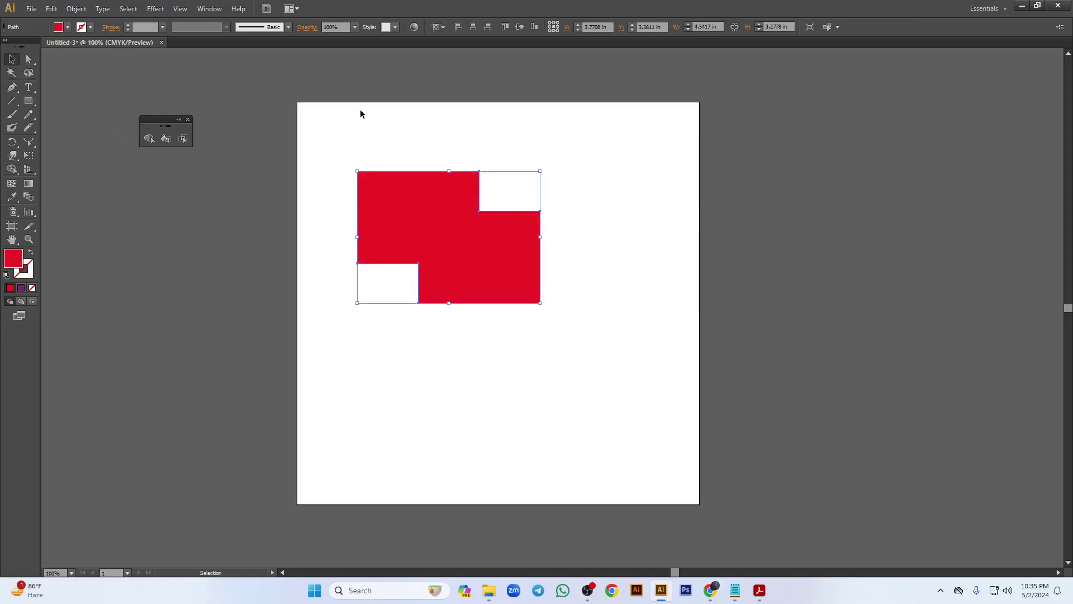
left_click_drag(413, 223, 403, 260)
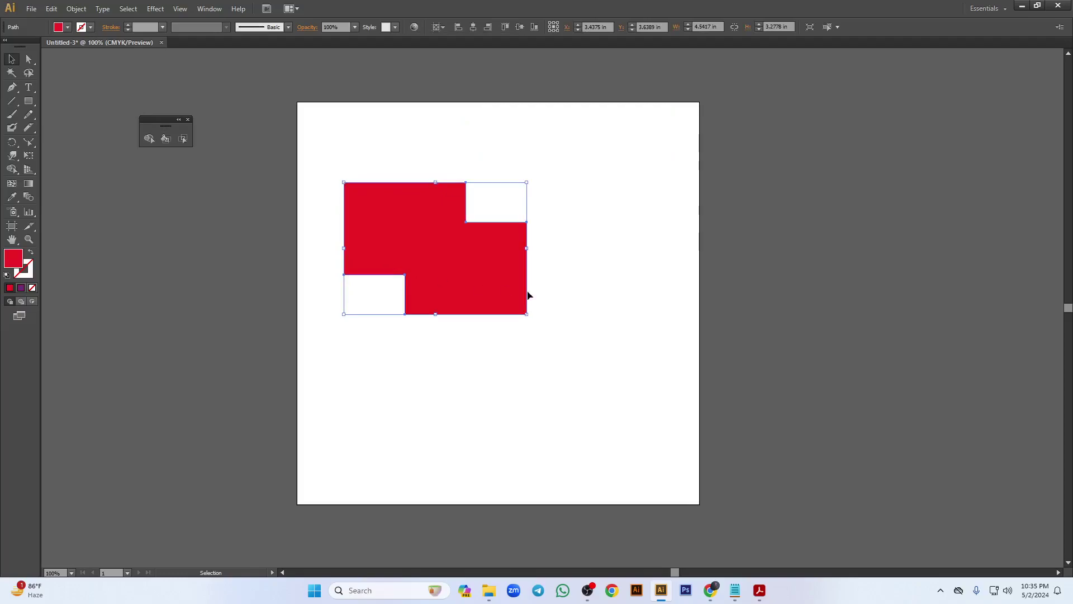
- Undo the move and the Shape Builder merge to restore the two separate rectangles
key("ctrl+z")
key("ctrl+z")
key("ctrl+z")
key("ctrl+z")
key("ctrl+z")
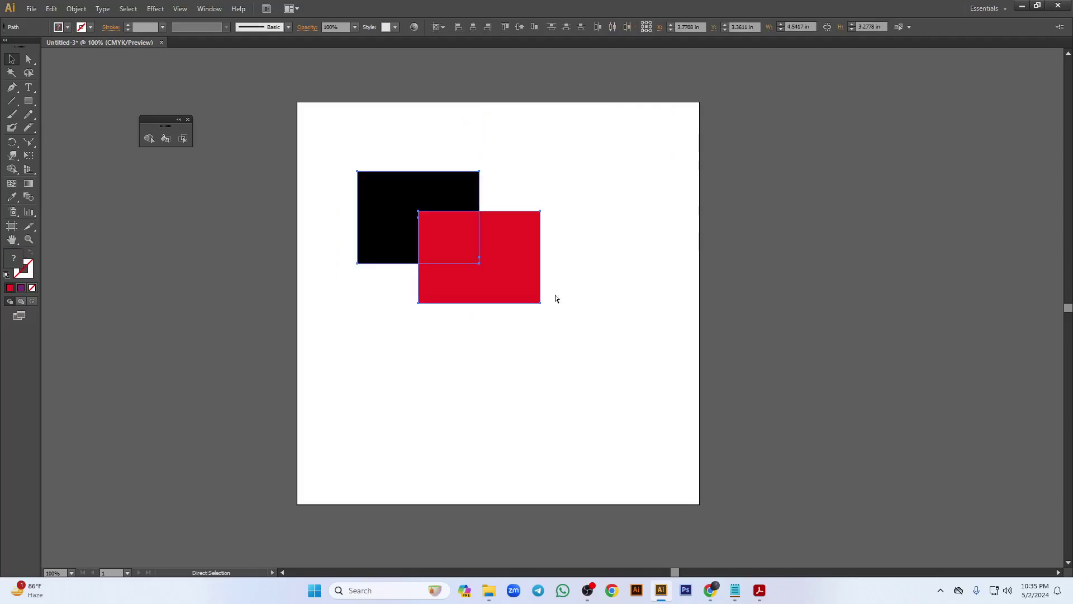
key("ctrl+shift+z")
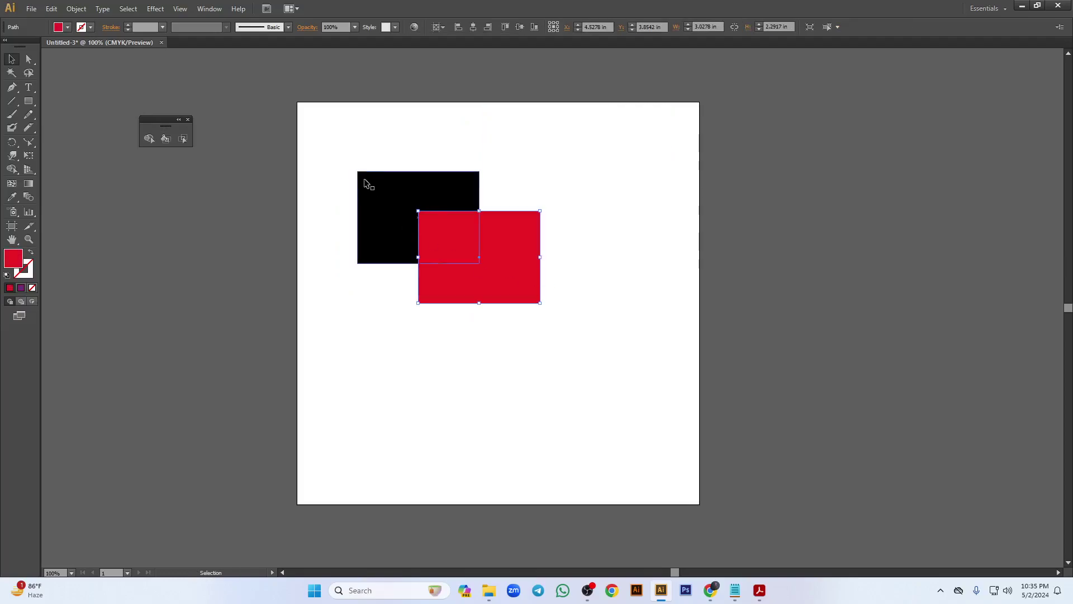
- Remove the black region, the overlap and the remaining red region of both rectangles with the Shape Builder tool
left_click_drag(357, 144, 522, 333)
left_click(149, 139)
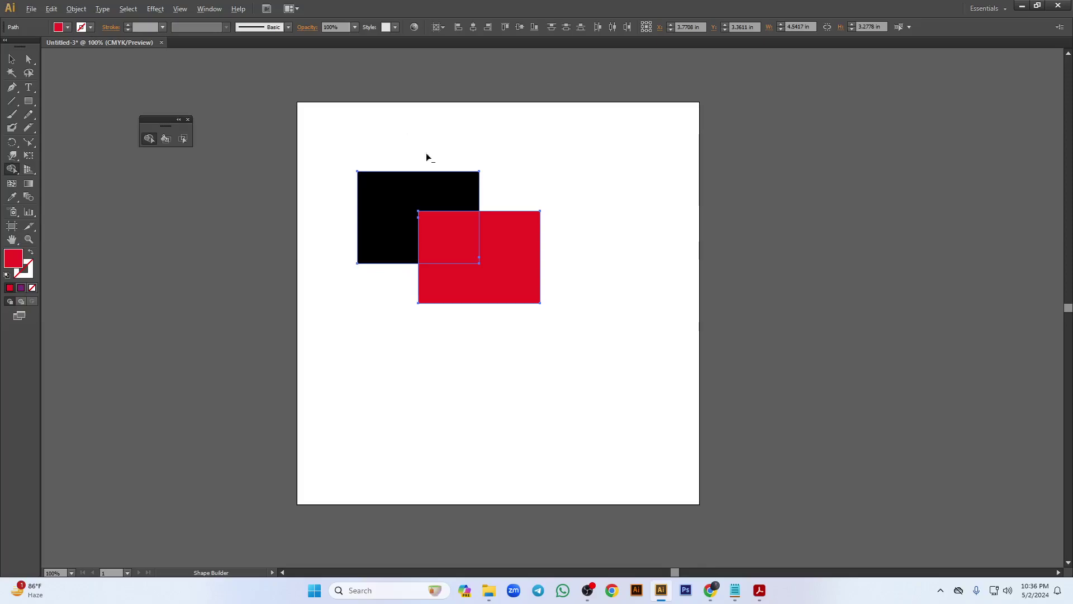
left_click(427, 204, "alt")
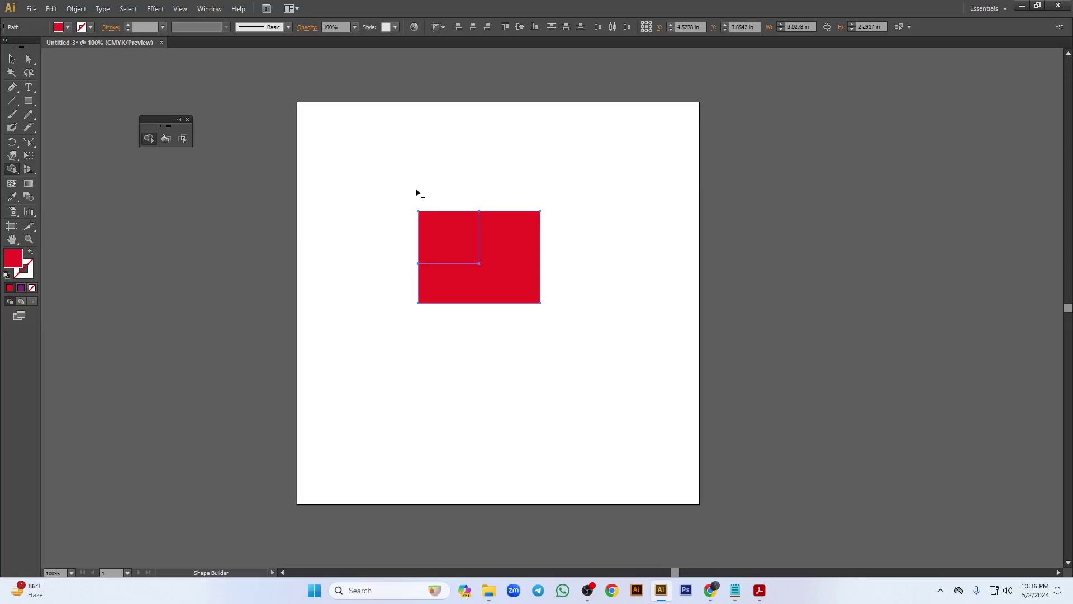
left_click(449, 242, "alt")
left_click(497, 272, "alt")
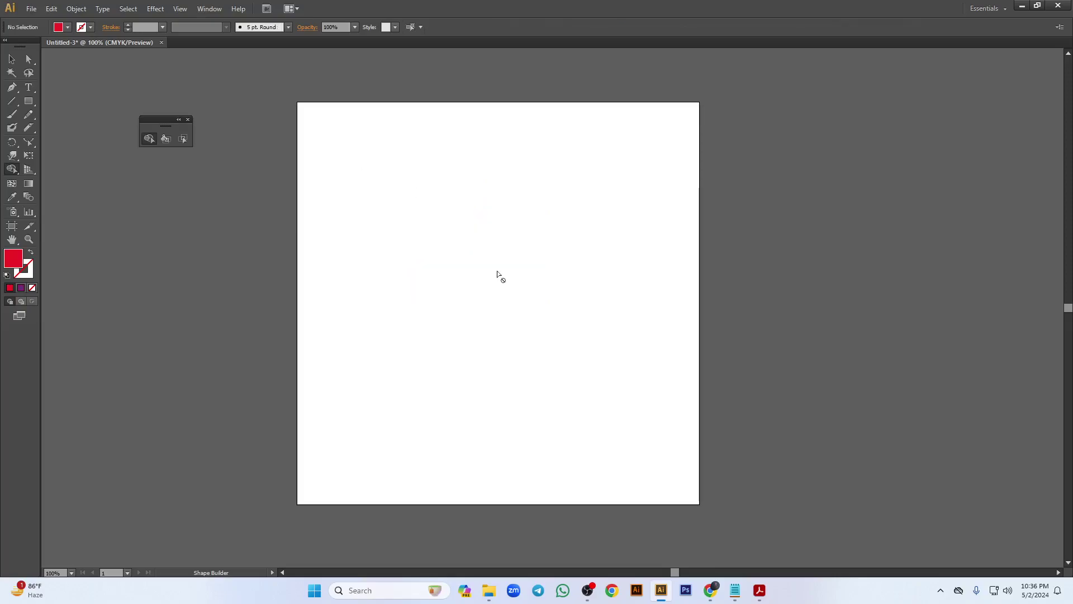
- Undo the region removals and the red fill, and delete both rectangles from the artboard
key("ctrl+z")
key("ctrl+z")
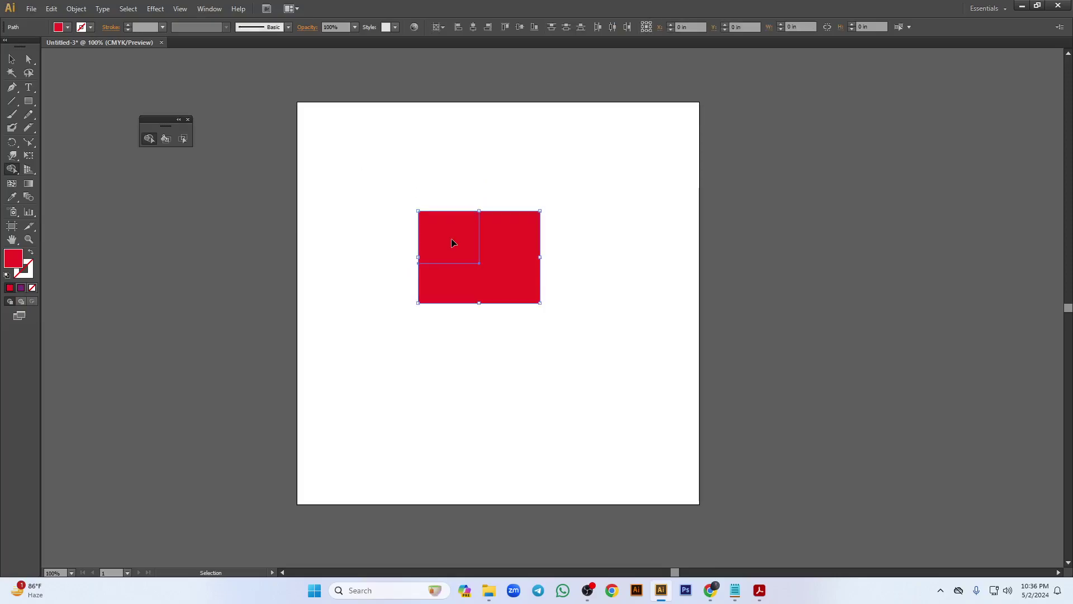
key("ctrl+z")
key("ctrl+z")
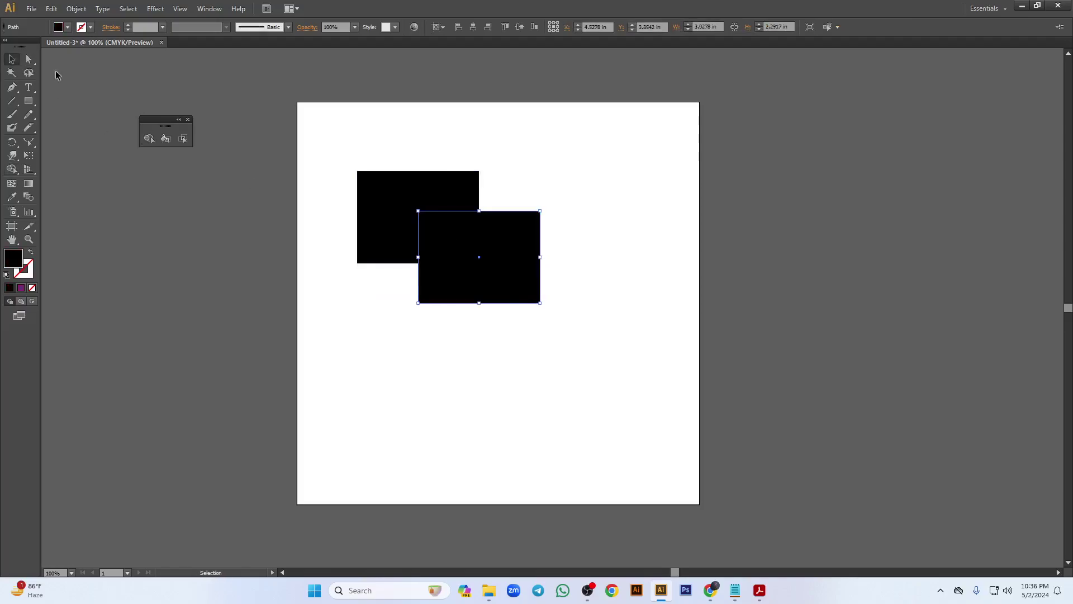
left_click_drag(326, 119, 519, 337)
key("Delete")
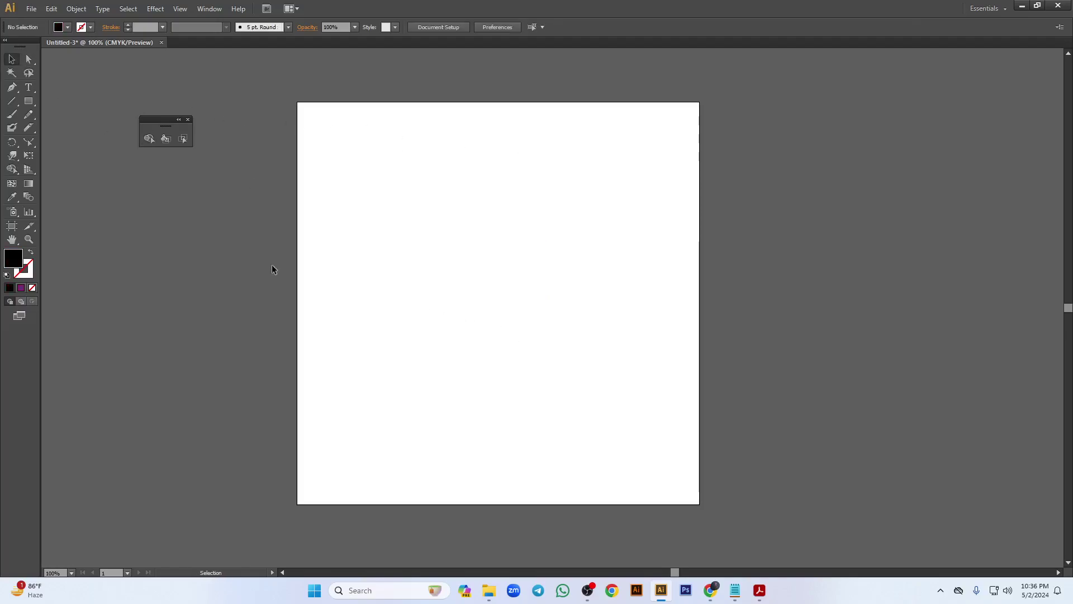
- Draw a black circle about 1.36 in in diameter in the upper part of the artboard
left_click_drag(29, 101, 67, 127)
left_click_drag(383, 182, 438, 237)
left_click(11, 59)
scroll(475, 215, "up", 2)
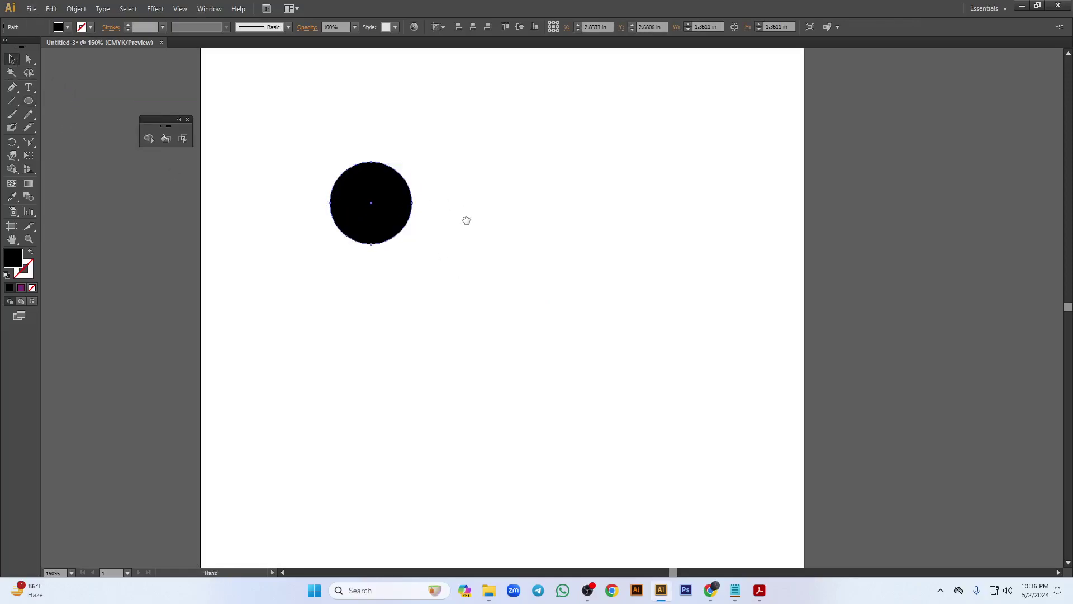
left_click_drag(471, 276, 476, 208)
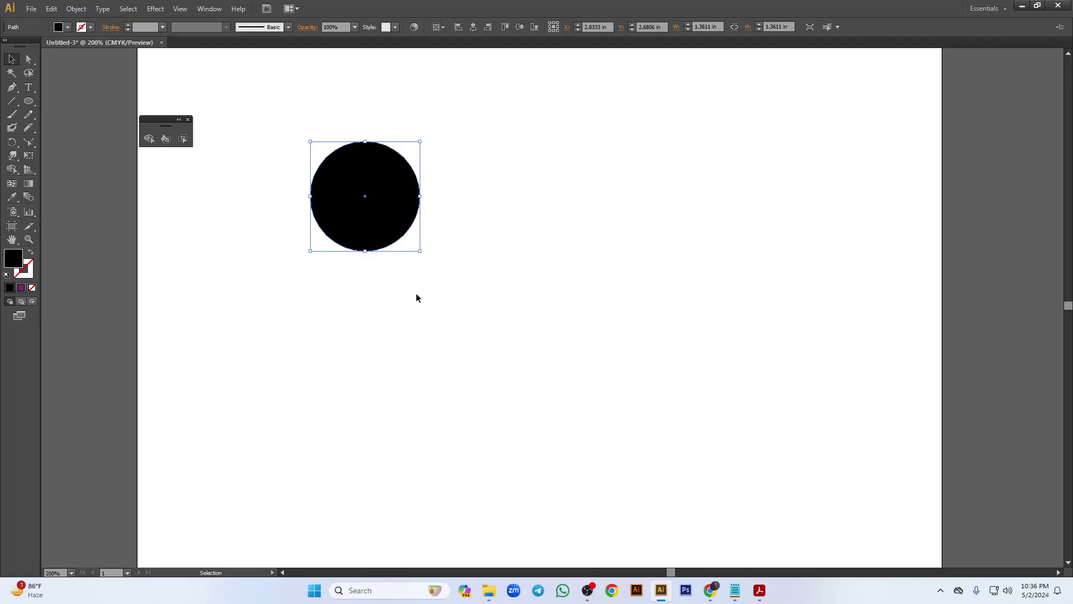
- Duplicate the circle sideways and copy the pair directly below to form a touching two-by-two grid
left_click_drag(400, 225, 509, 206, "alt")
left_click_drag(317, 99, 507, 267)
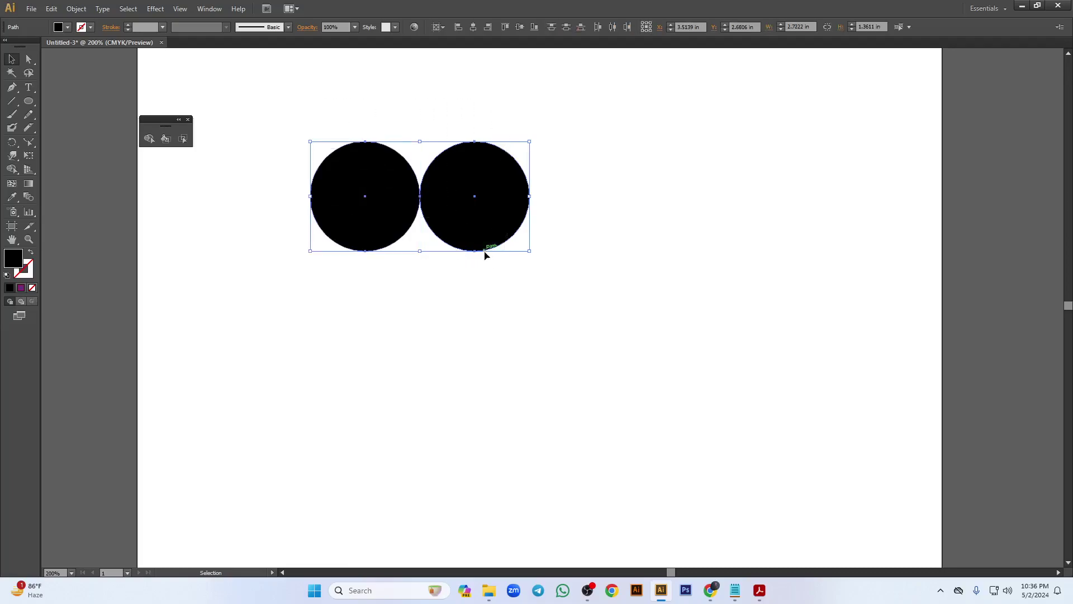
left_click_drag(471, 229, 471, 340)
- Merge the upper-left and lower-right circles with the gap between them using the Shape Builder tool
left_click_drag(310, 112, 539, 423)
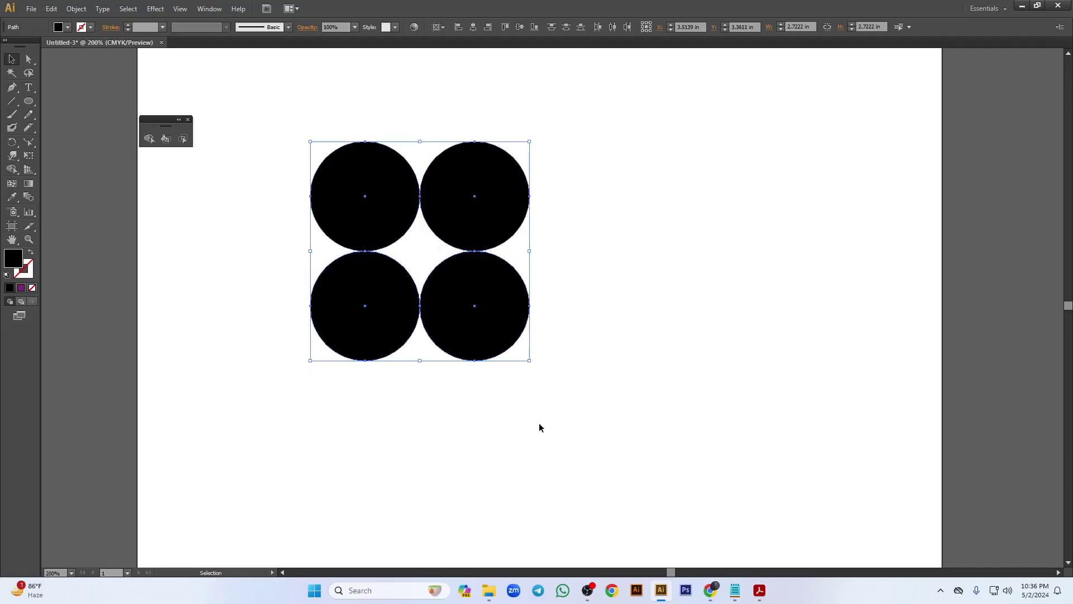
left_click(149, 138)
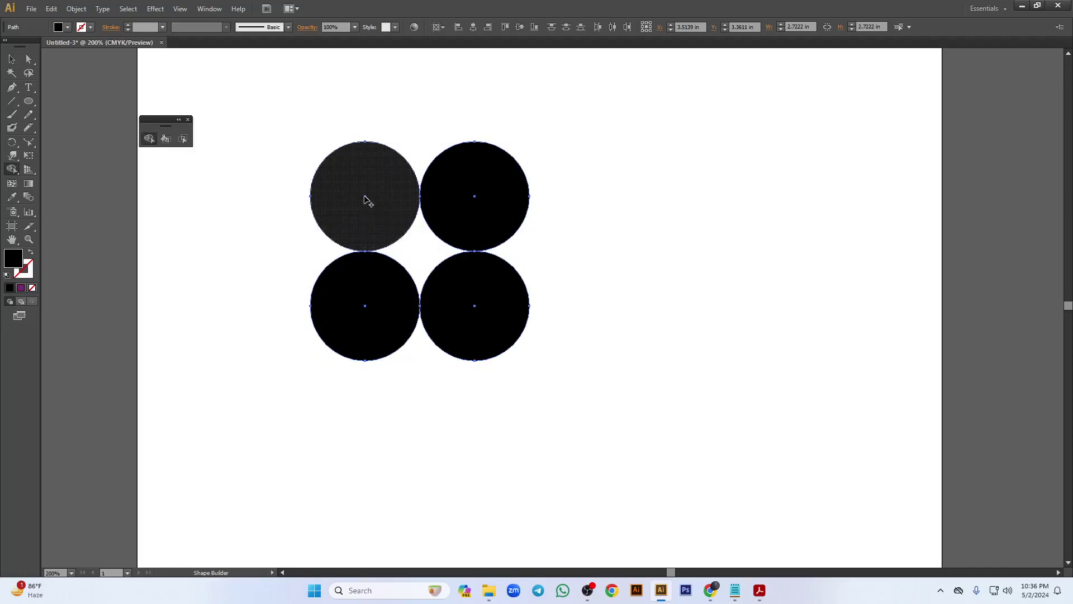
mouse_move(369, 200)
left_mouse_down()
mouse_move(493, 202)
mouse_move(481, 200)
mouse_move(441, 261)
mouse_move(477, 317)
left_mouse_up()
left_click(11, 59)
left_click(190, 279)
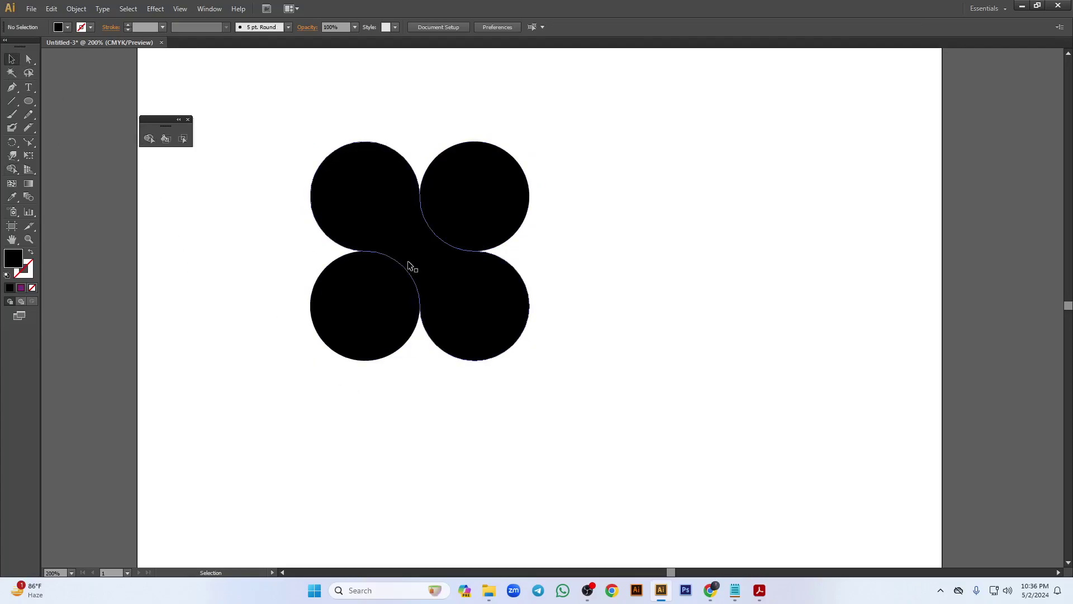
- Draw a small circle at the centre of the four-petal shape and enlarge it to about 0.64 in
left_click_drag(284, 112, 567, 441)
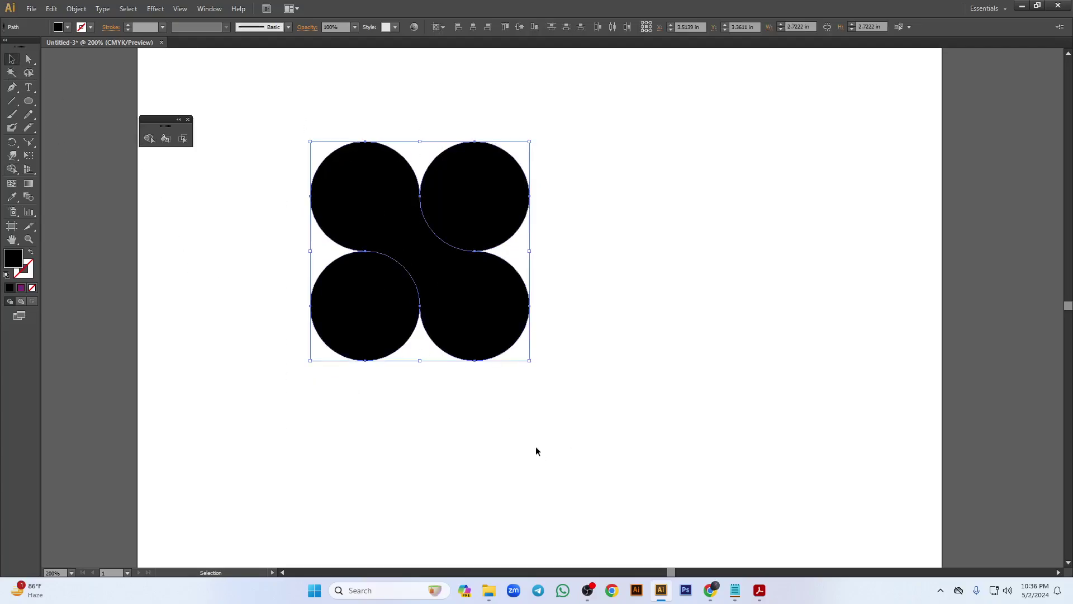
left_click(29, 101)
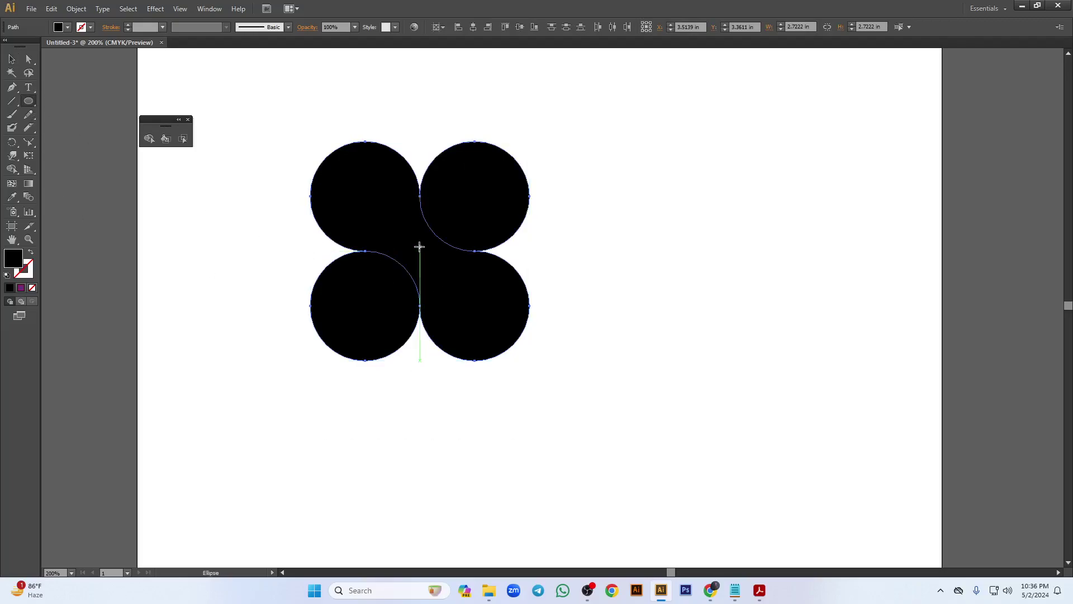
left_click_drag(420, 244, 436, 257)
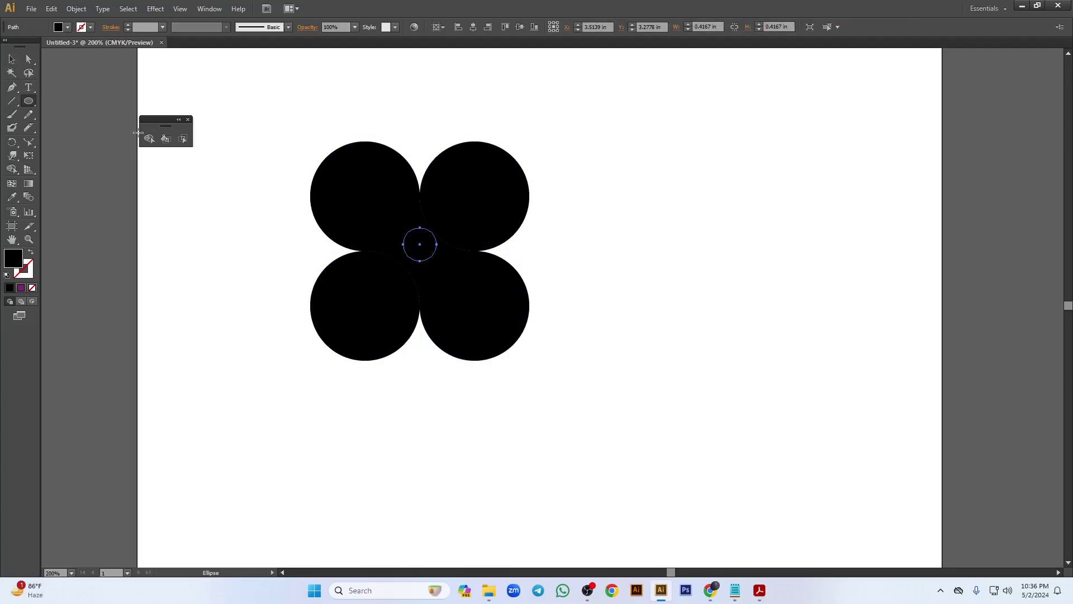
left_click(12, 59)
left_click_drag(436, 261, 445, 284)
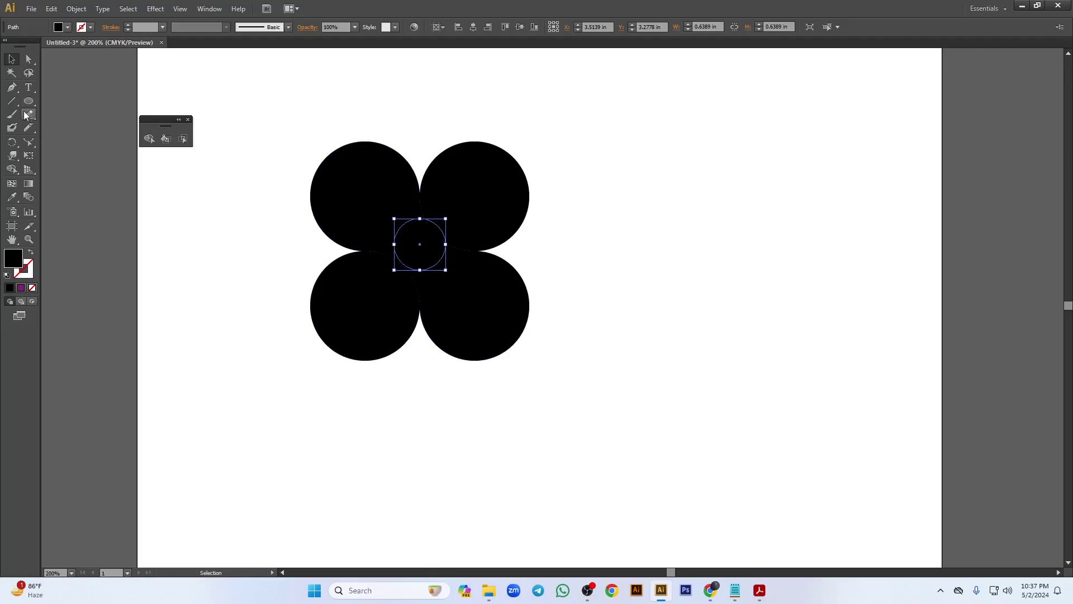
- Fill the small centre circle with white sampled from the empty artboard using the Eyedropper tool
left_click(12, 197)
left_click(222, 217)
left_click(11, 59)
- Cut the white centre circle out of the four-petal shape with the Shape Builder tool, and select the whole flower
left_click_drag(281, 96, 631, 453)
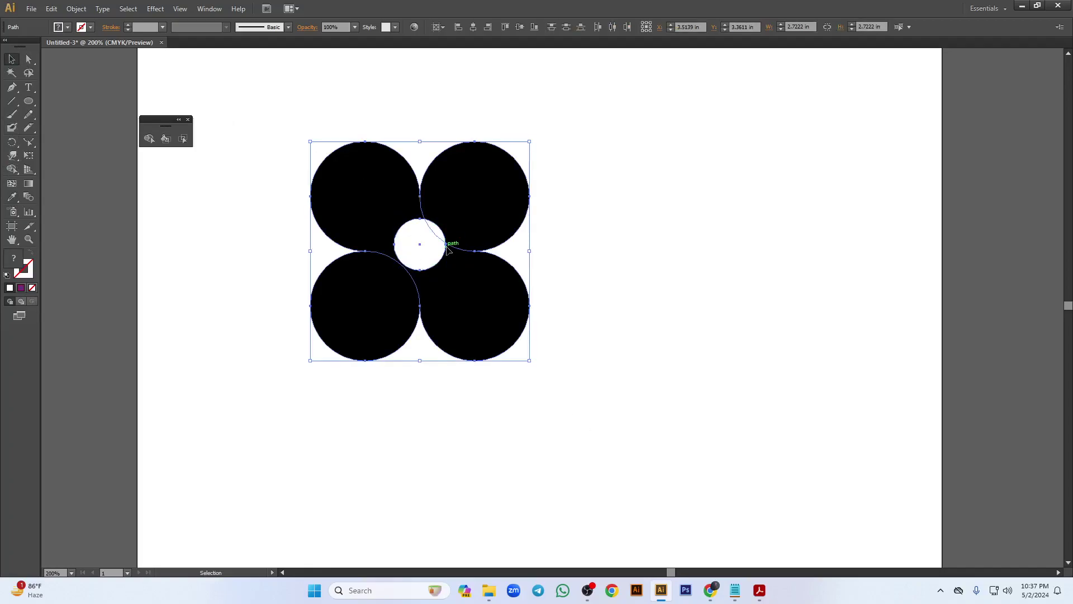
scroll(439, 273, "up", 2)
scroll(566, 314, "up", 2)
scroll(566, 314, "left", 2)
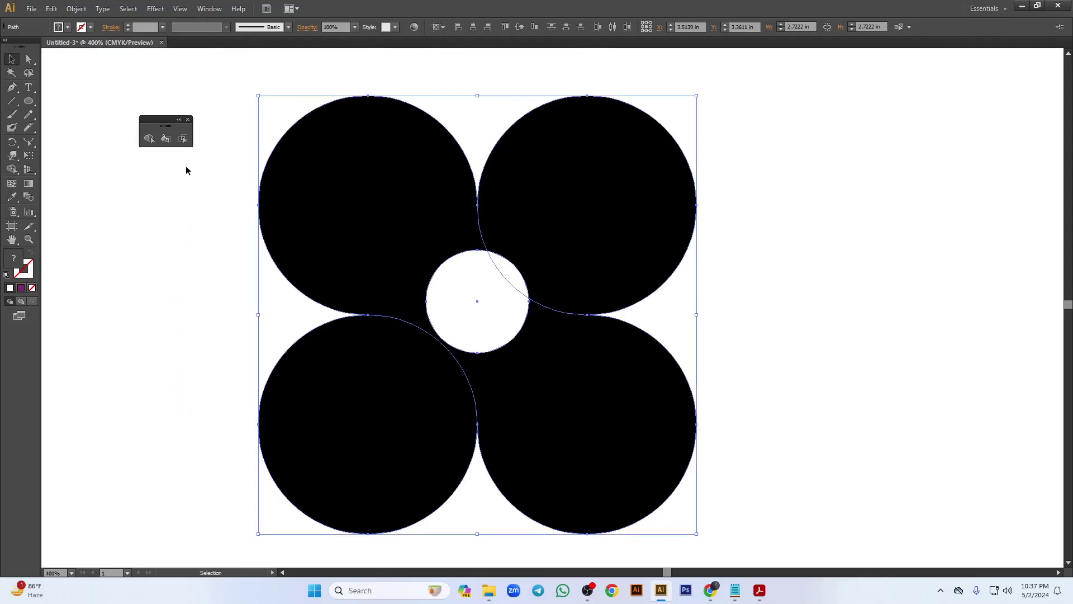
key("shift+m")
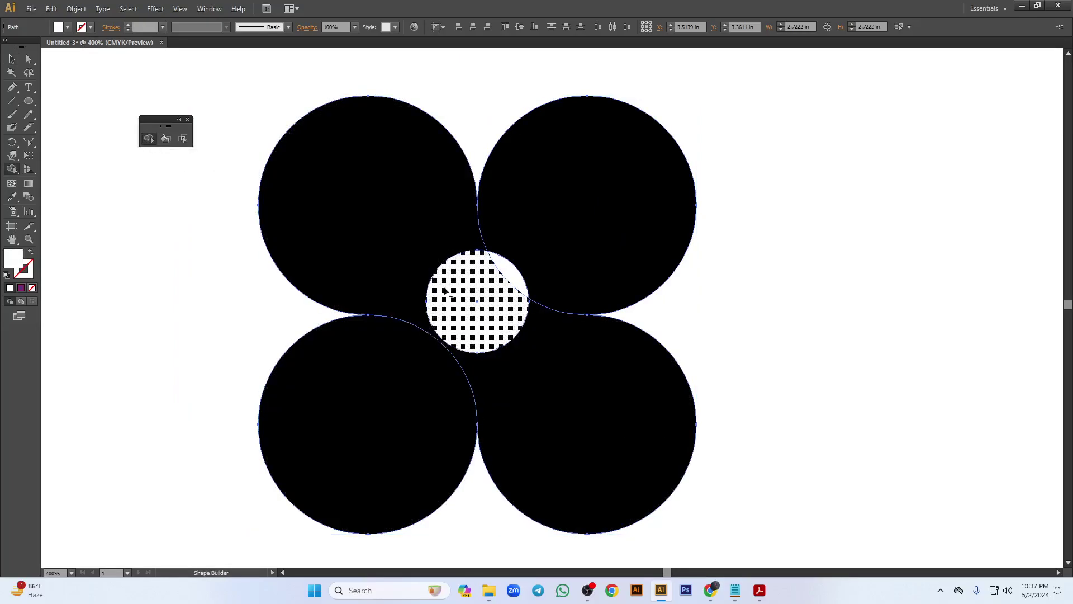
left_click(507, 275)
left_click(12, 59)
left_click(195, 287)
left_click_drag(246, 78, 683, 548)
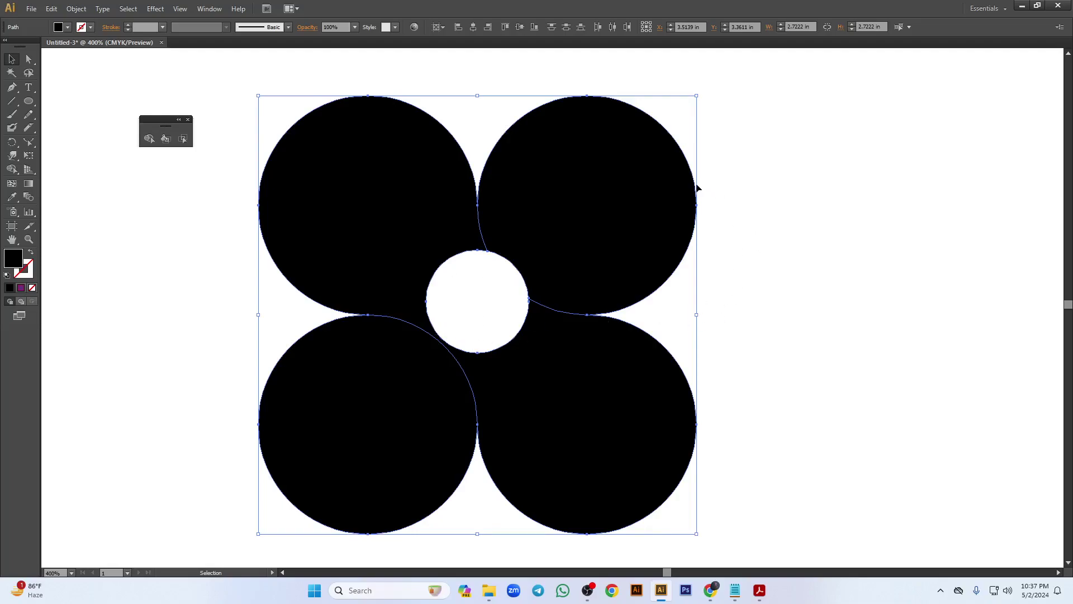
- Scale the whole four-petal flower down to about 1.32 in and place it in the artboard's upper area
left_click(759, 339)
scroll(750, 342, "down", 2)
scroll(750, 340, "down", 2)
scroll(750, 340, "right", 3)
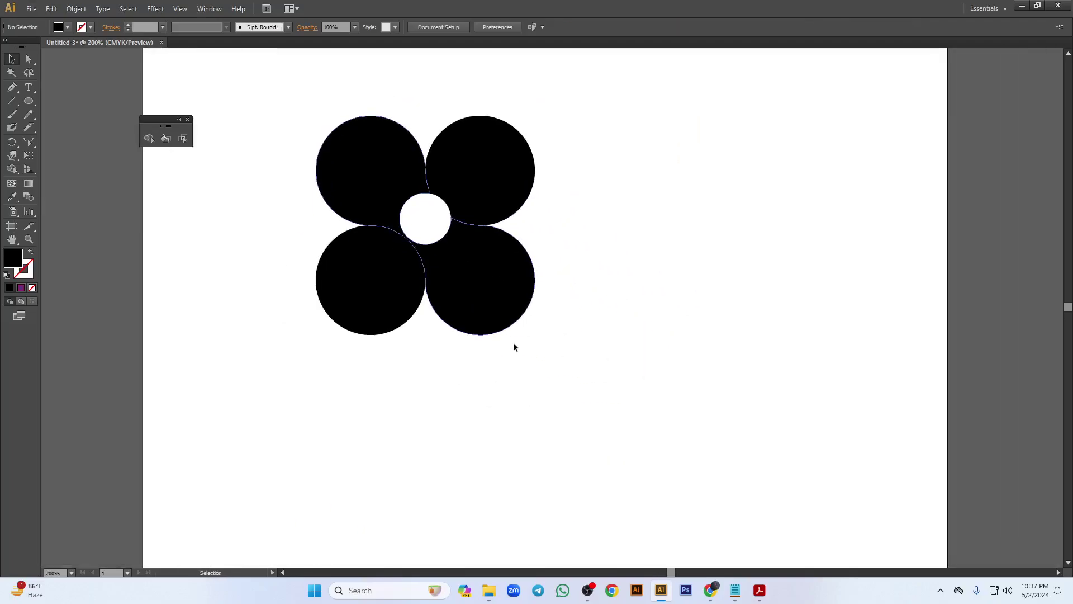
key("ctrl+a")
left_click_drag(536, 334, 584, 208)
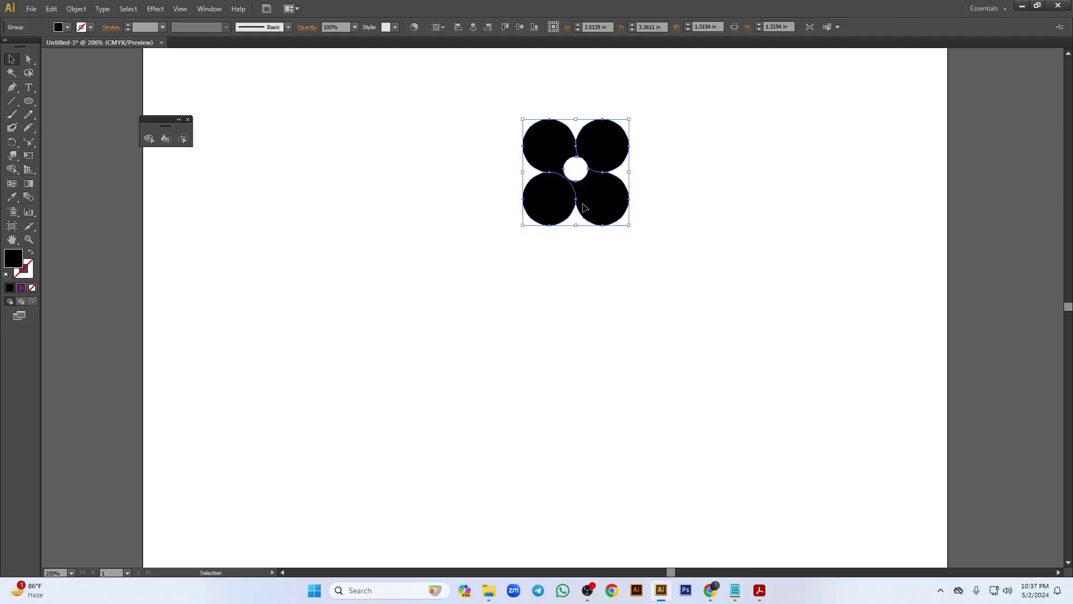
left_click(334, 282)
- Draw a narrow vertical stem rectangle about 0.10 by 2.22 in and a pot rectangle about 0.91 by 0.88 in below it
left_click_drag(32, 103, 82, 101)
left_click_drag(359, 253, 368, 431)
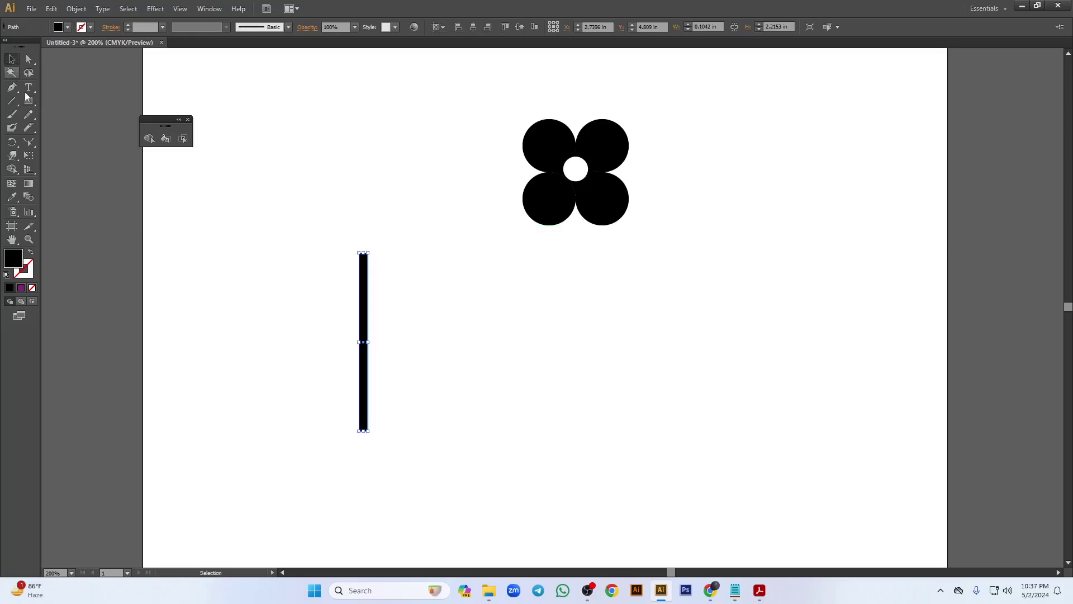
left_click_drag(320, 462, 394, 532)
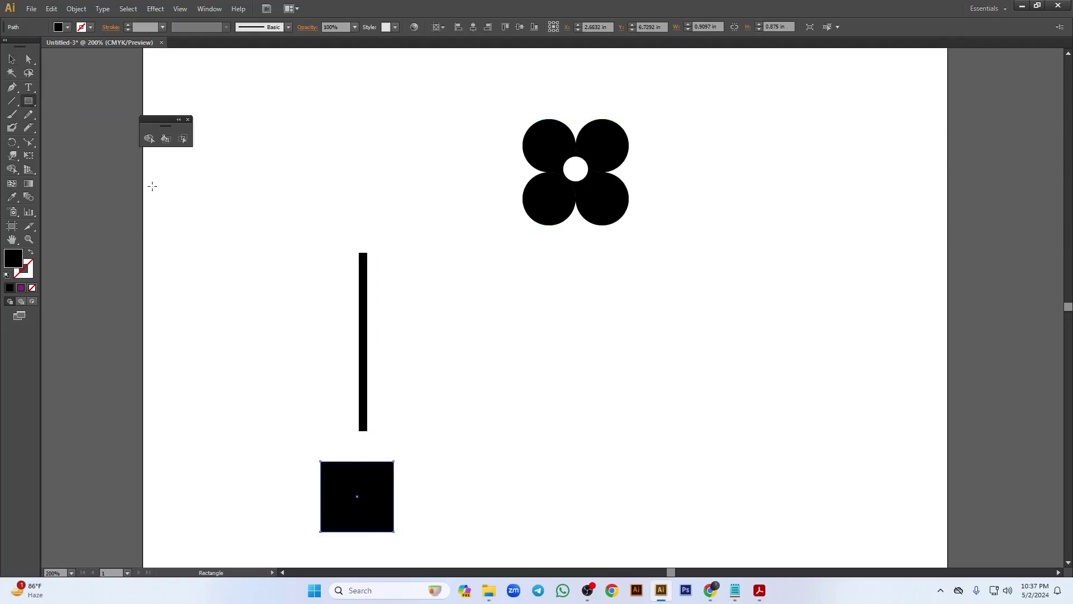
- Pull the pot rectangle's two upper corners outward to taper it, and lower the stem into the centre of the pot
left_click_drag(29, 58, 83, 61)
left_click_drag(393, 462, 406, 463)
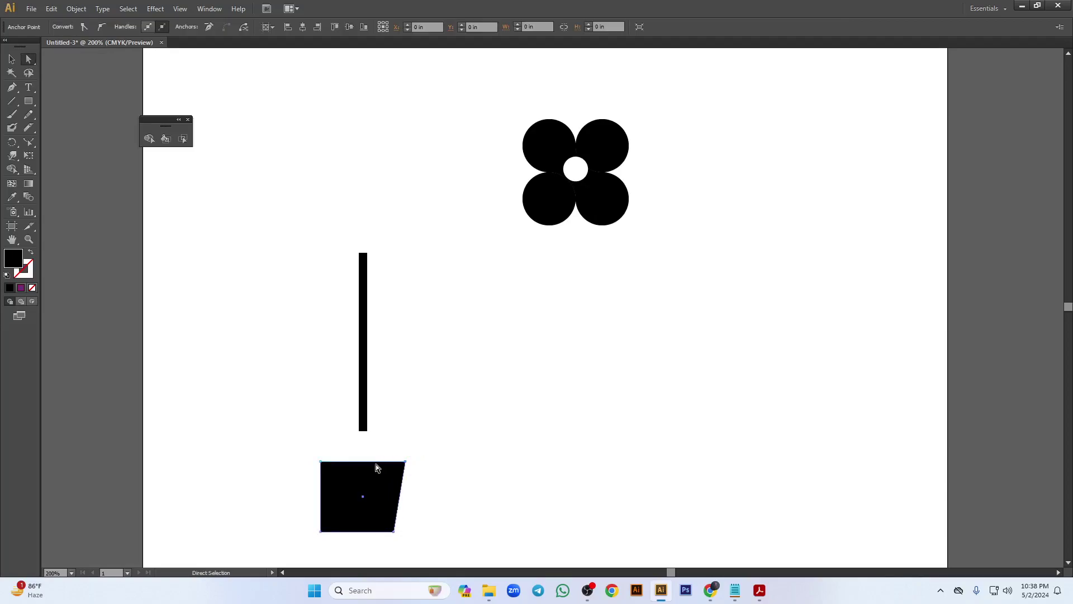
left_click_drag(320, 462, 311, 462)
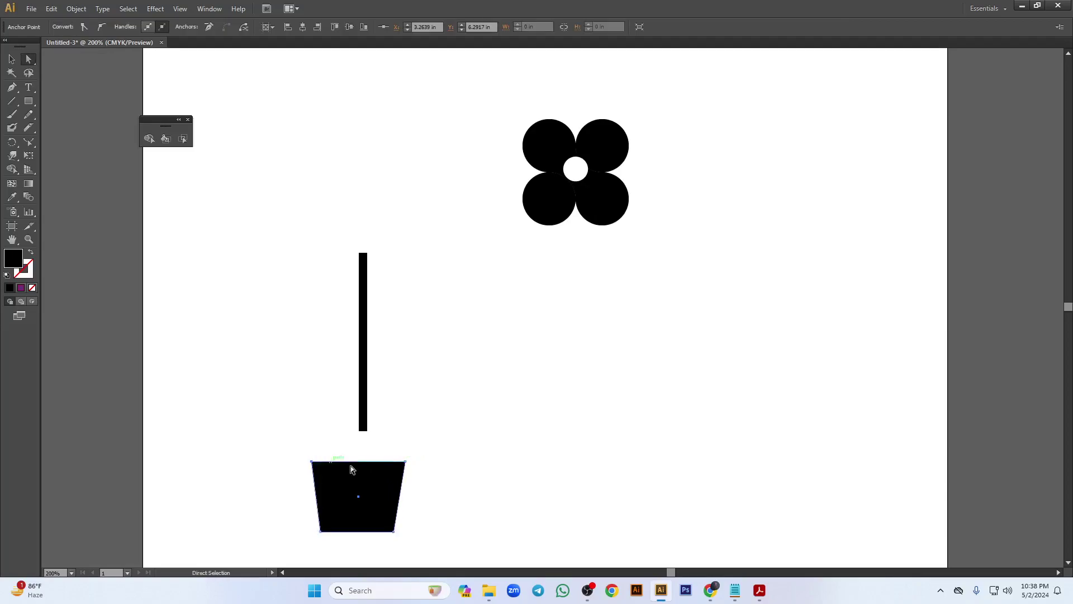
left_click(474, 457)
left_click_drag(364, 378, 359, 418)
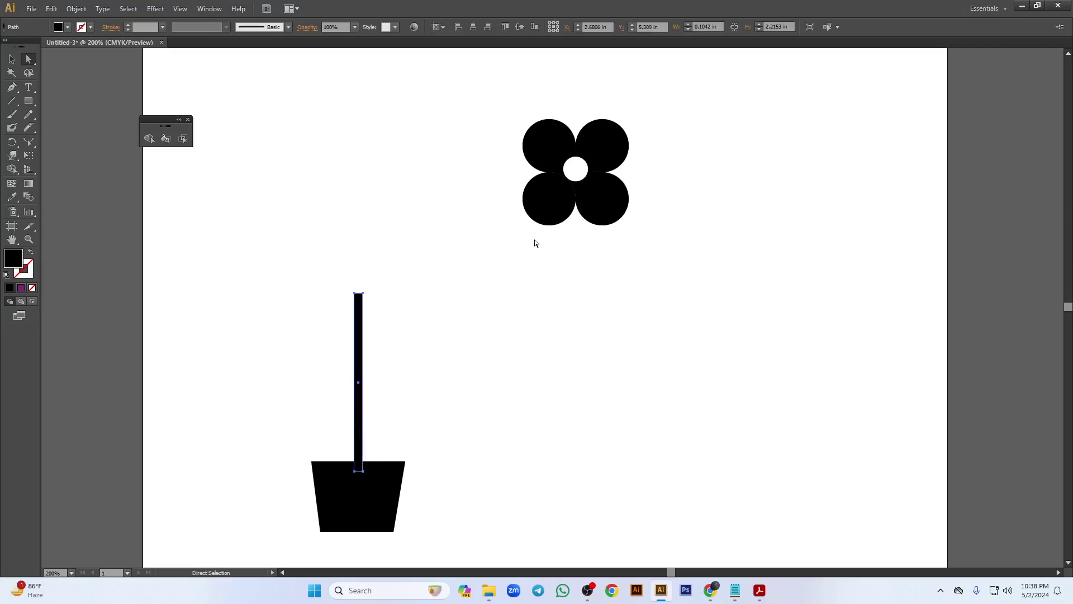
left_click_drag(554, 205, 326, 228)
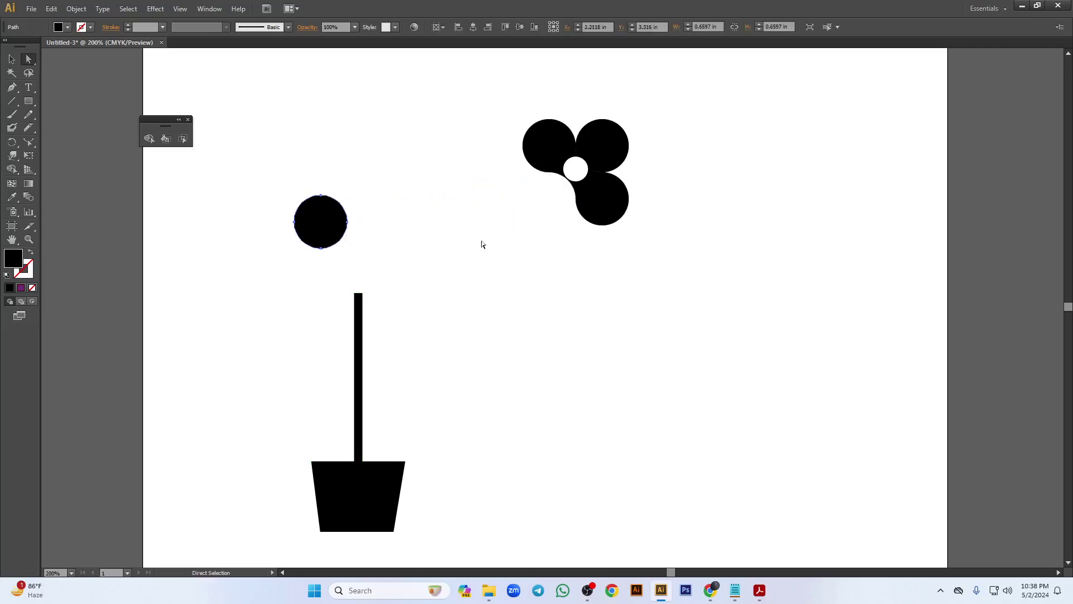
key("ctrl+z")
left_click_drag(474, 126, 662, 304)
left_click(662, 305)
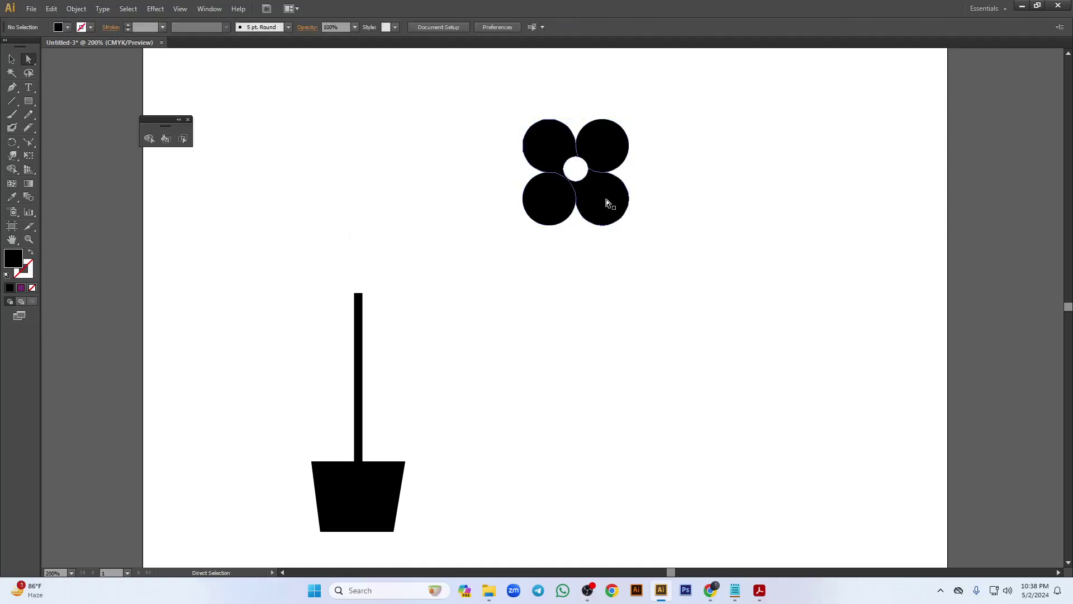
left_click_drag(610, 211, 608, 321)
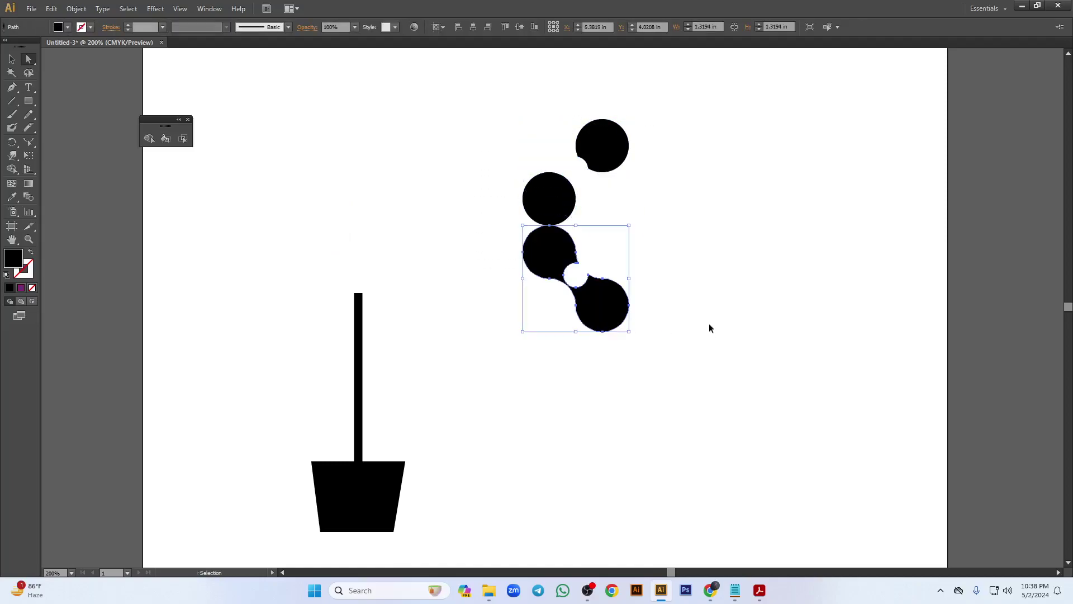
key("ctrl+z")
left_click(628, 307)
- Rotate the whole flower so its petals point up, down and sideways, and place it on top of the stem
left_click_drag(492, 95, 760, 326)
left_click_drag(597, 199, 497, 183)
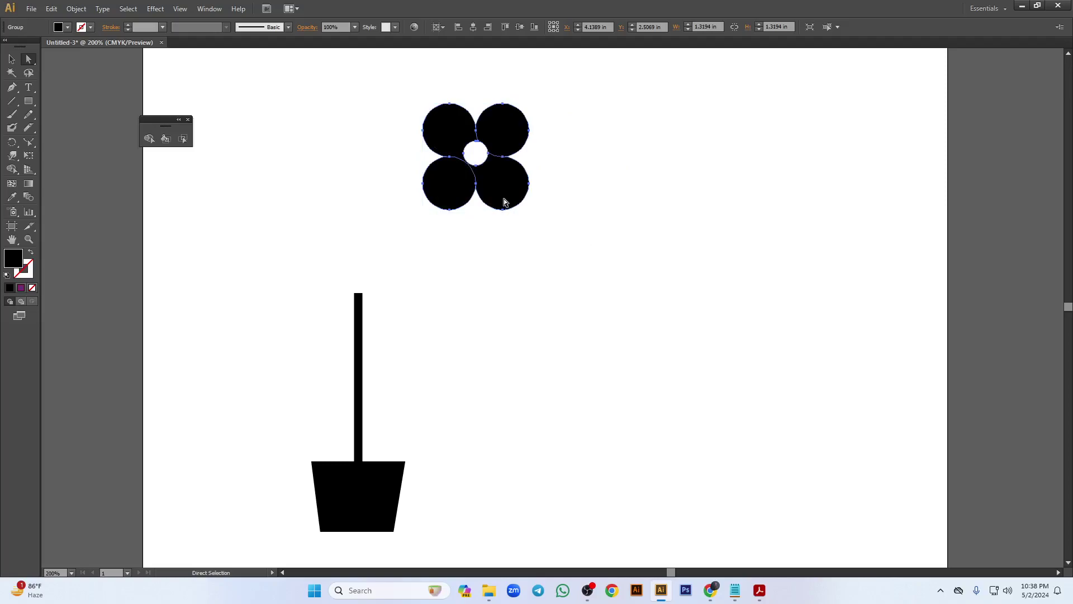
left_click(631, 220)
left_click_drag(400, 89, 562, 248)
left_click_drag(424, 98, 562, 250)
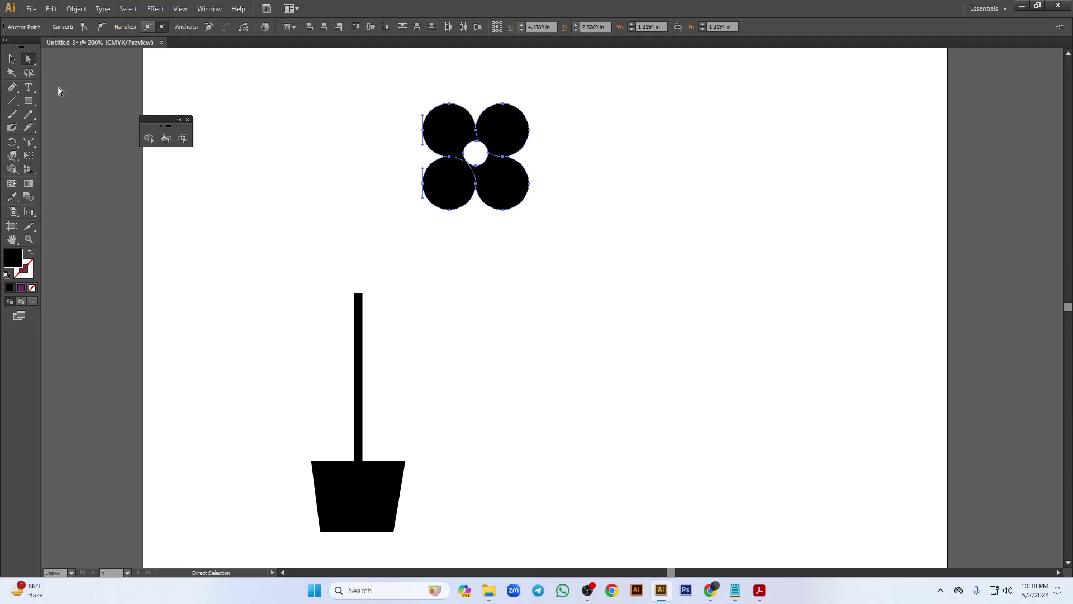
left_click(11, 58)
left_click_drag(371, 79, 359, 287)
left_click(515, 371)
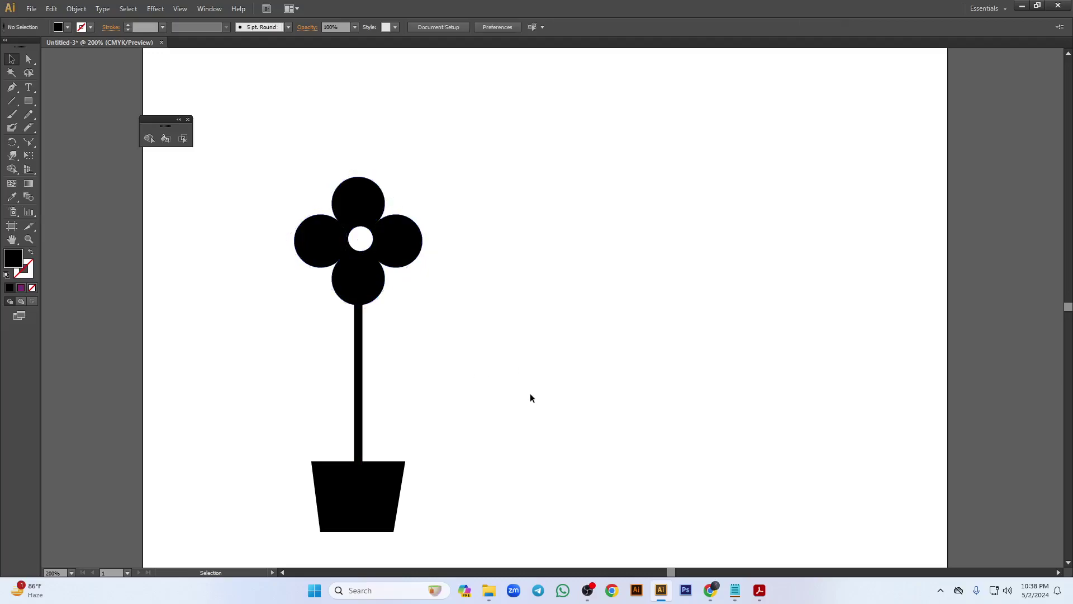
- Move the complete potted flower up and to the right, clearing space beside it
left_click_drag(282, 123, 451, 512)
left_click_drag(384, 502, 503, 431)
left_click(651, 388)
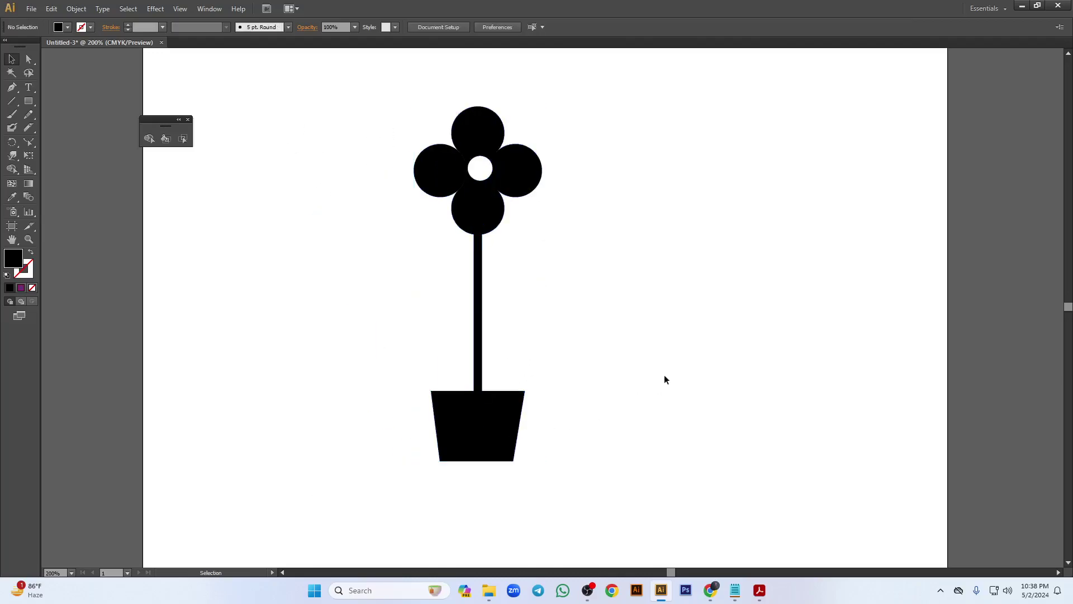
- Draw a circle about 1.09 in across beside the stem and duplicate it sideways so the two circles partly overlap
left_click_drag(29, 102, 71, 128)
left_click_drag(276, 226, 403, 288)
left_click(12, 58)
left_click_drag(272, 201, 388, 313)
- Remove both outer parts of the overlapping circles with the Shape Builder tool, keeping the leaf-shaped overlap
left_click(149, 139)
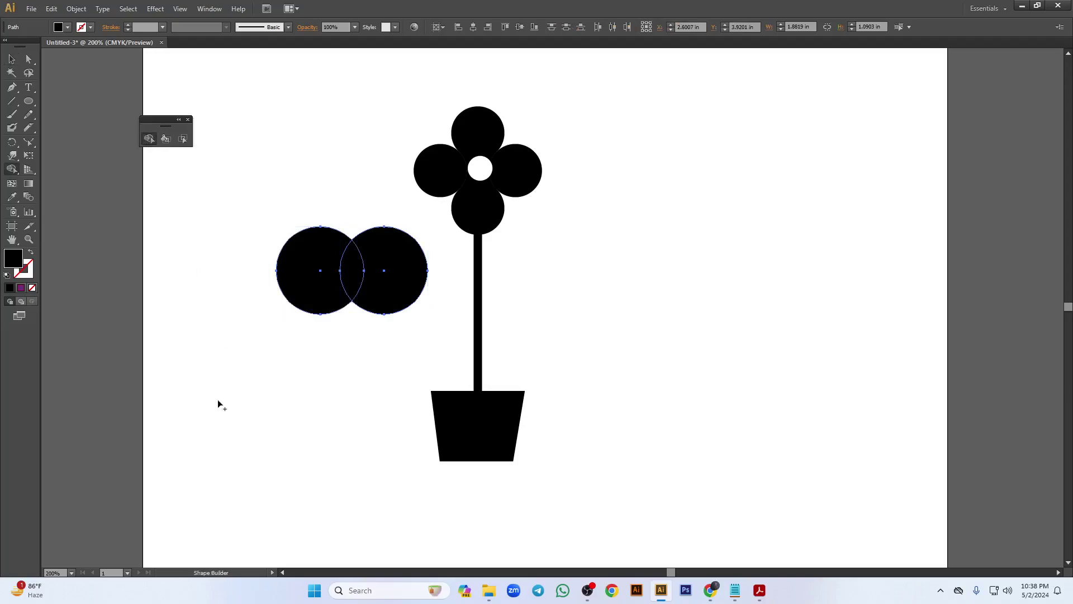
left_click(301, 273, "alt")
left_click(383, 279, "alt")
left_click(12, 60)
left_click(239, 331)
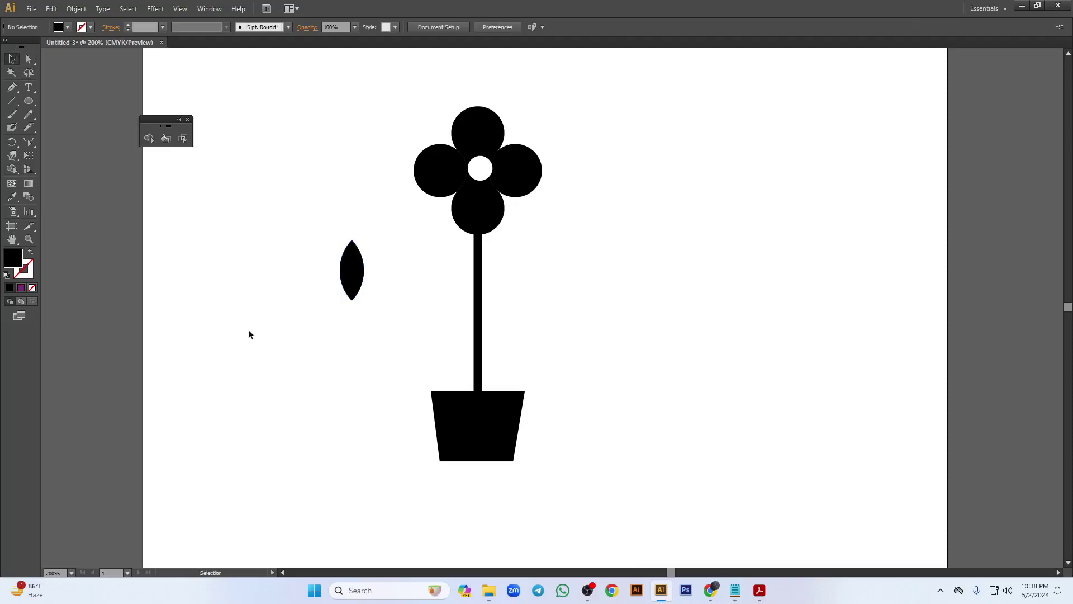
- Make a smaller copy of the leaf, tilt both leaves, and attach the large one low on the stem's left and the small one higher on its right
left_click_drag(351, 277, 297, 354)
left_click(351, 284)
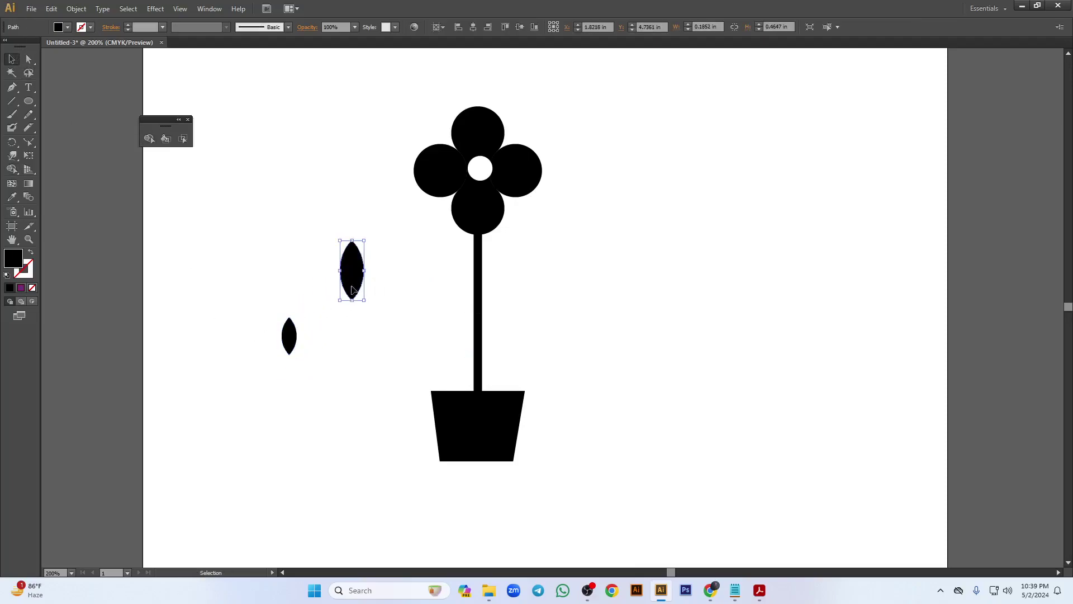
left_click_drag(367, 306, 381, 277)
left_click_drag(356, 284, 455, 367)
left_click_drag(303, 348, 484, 294)
left_click(570, 334)
- Group the potted flower and duplicate it into a row of four across the upper part of the artboard
left_click_drag(378, 100, 587, 482)
key("ctrl+g")
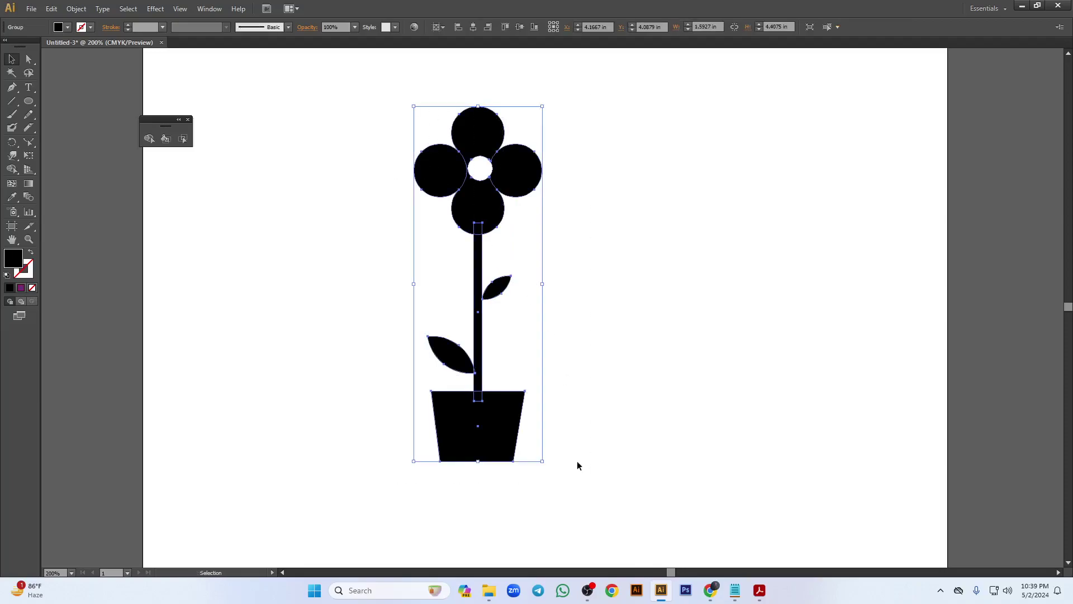
scroll(573, 461, "down", 2)
left_click_drag(639, 407, 565, 333)
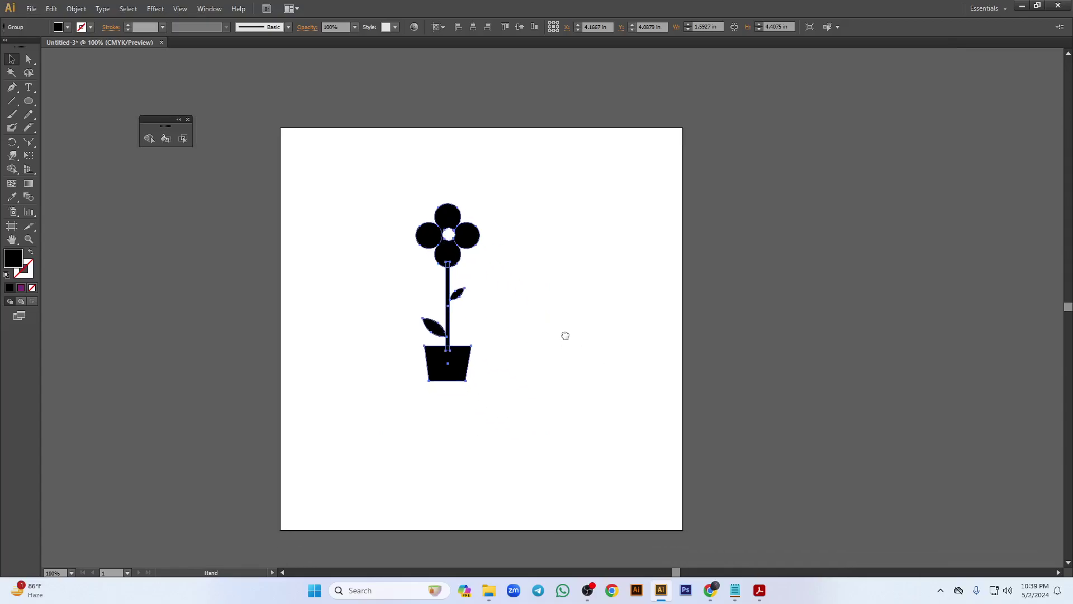
left_click_drag(449, 258, 424, 192)
left_click_drag(425, 192, 578, 190)
- Fill the first potted flower in the row with red
left_click(326, 206)
left_click(68, 27)
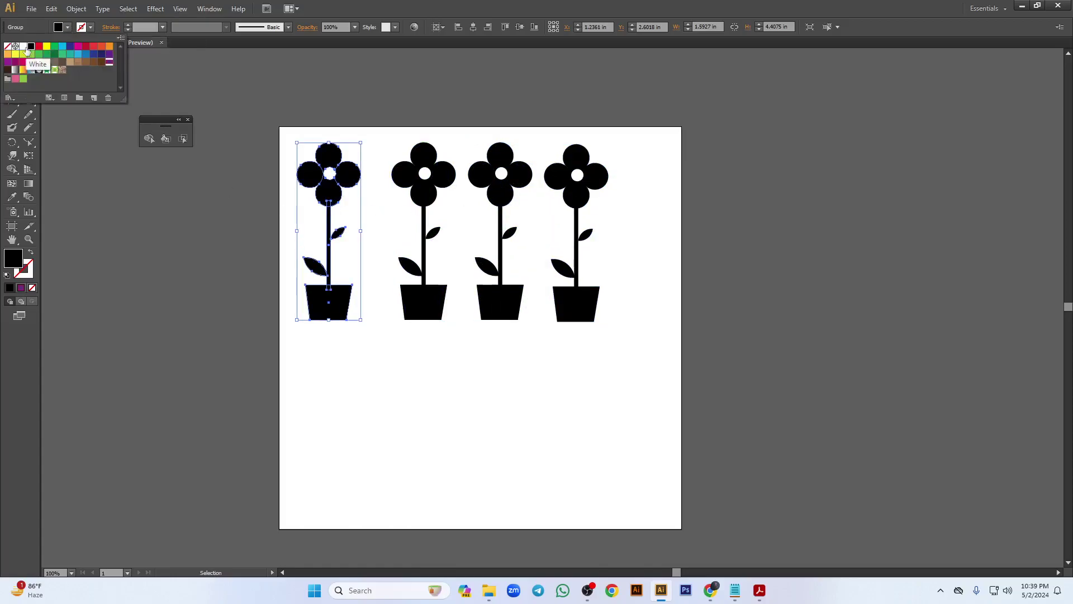
left_click(41, 47)
left_click(414, 103)
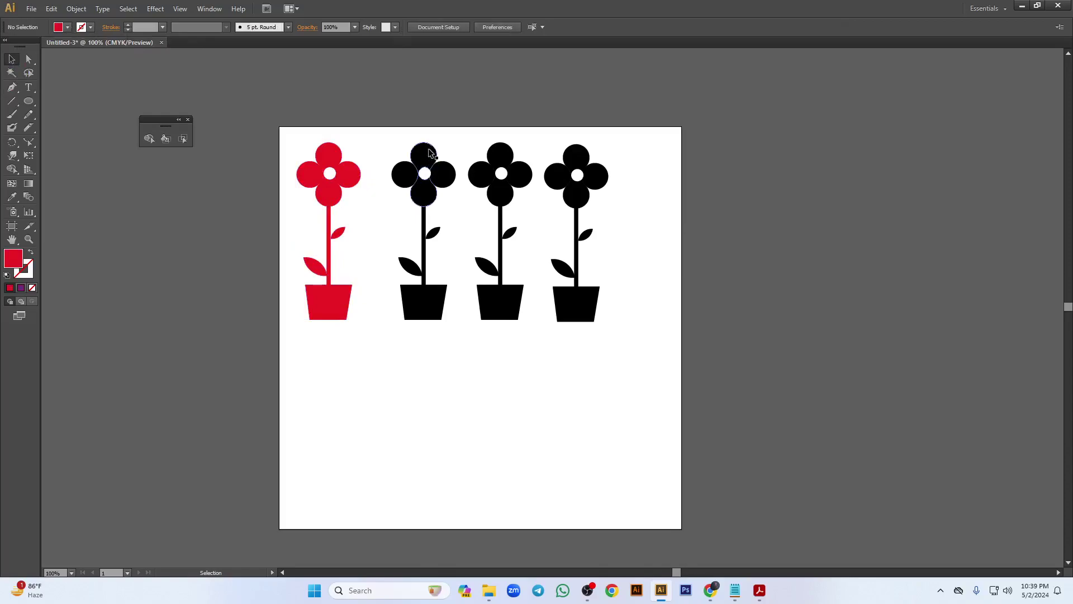
- Fill the second potted flower with the yellow-to-orange gradient and the third with the white-to-black gradient
left_click(431, 153)
left_click(68, 27)
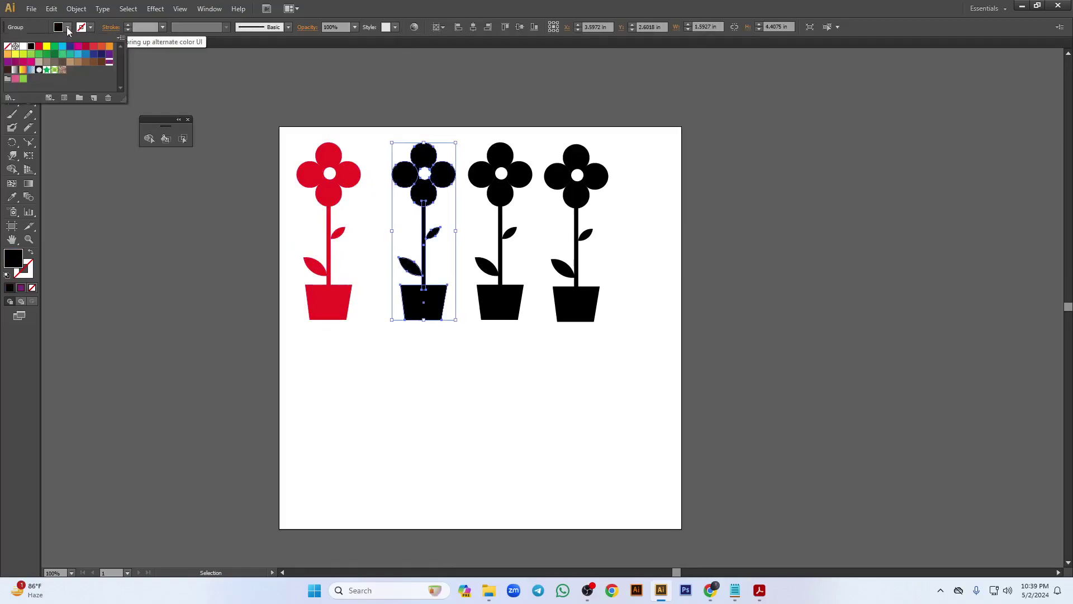
left_click(24, 71)
left_click(487, 173)
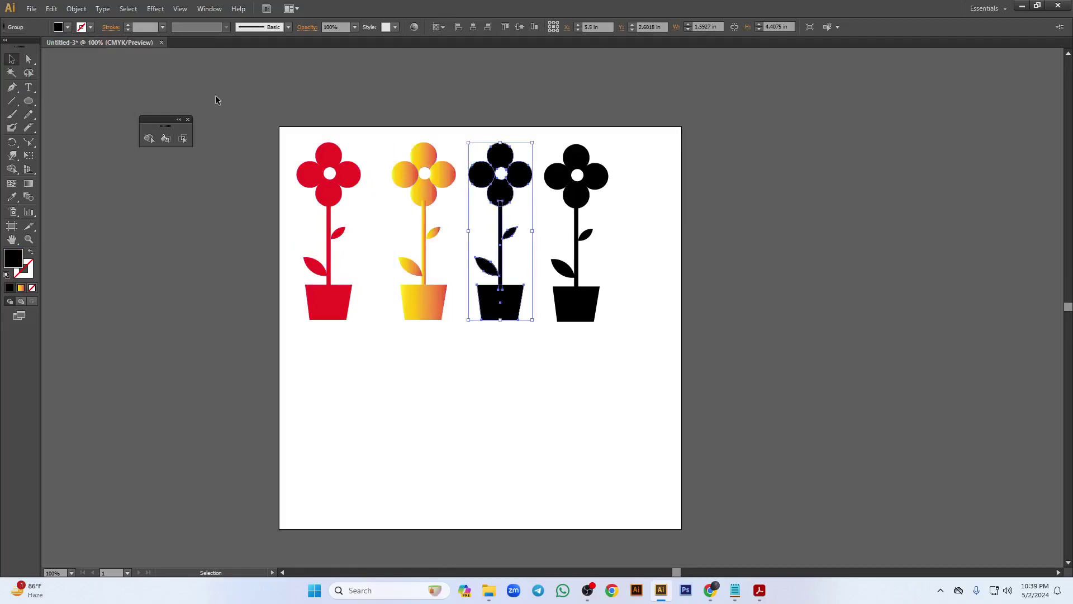
left_click(68, 27)
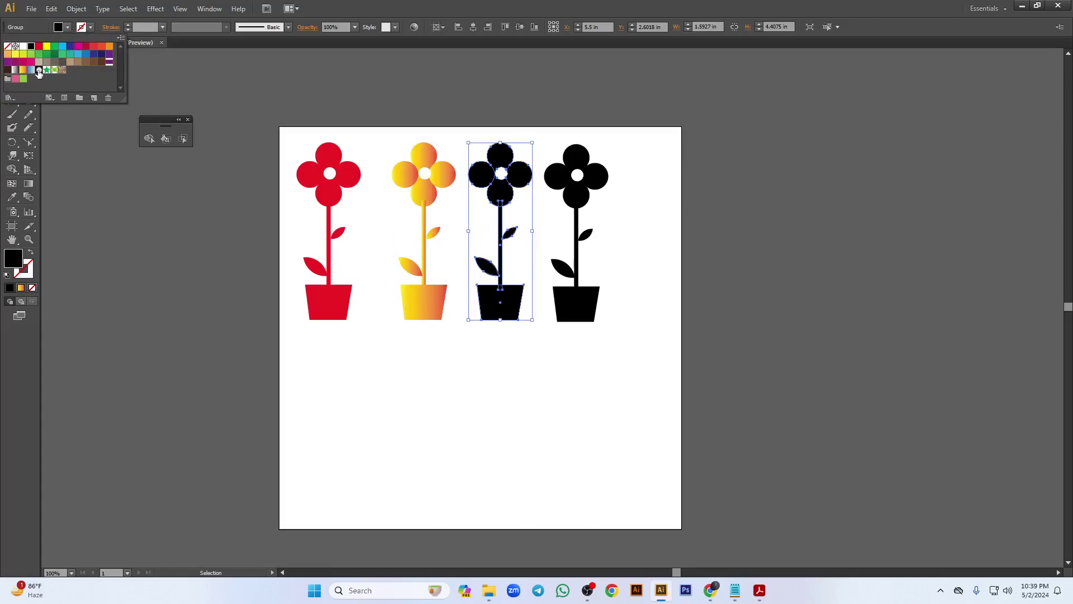
left_click(16, 71)
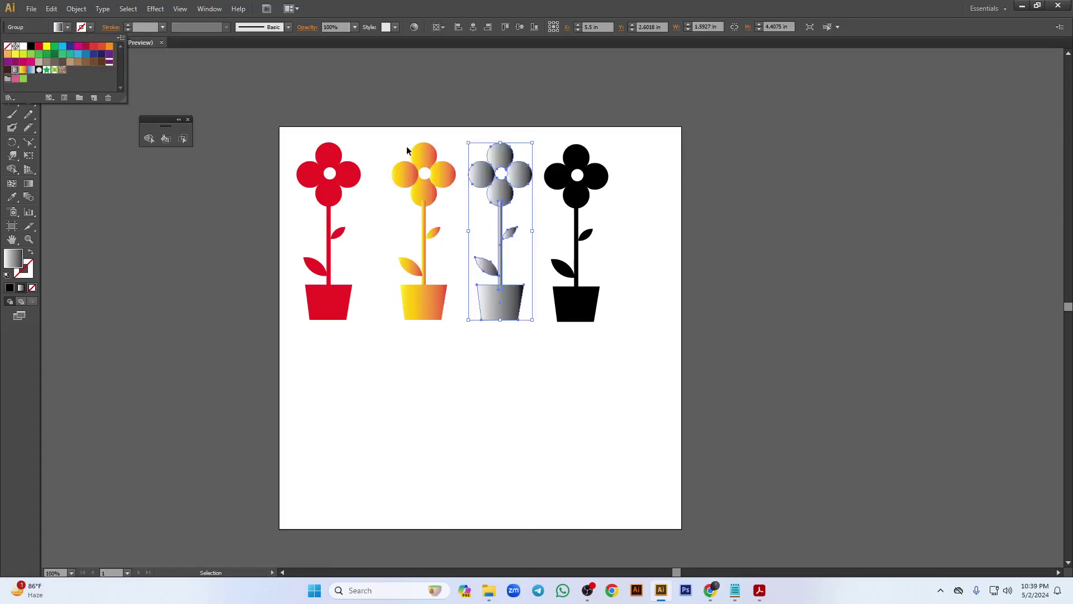
- Fill the fourth potted flower with the green star pattern swatch
left_click(590, 175)
left_click(589, 174)
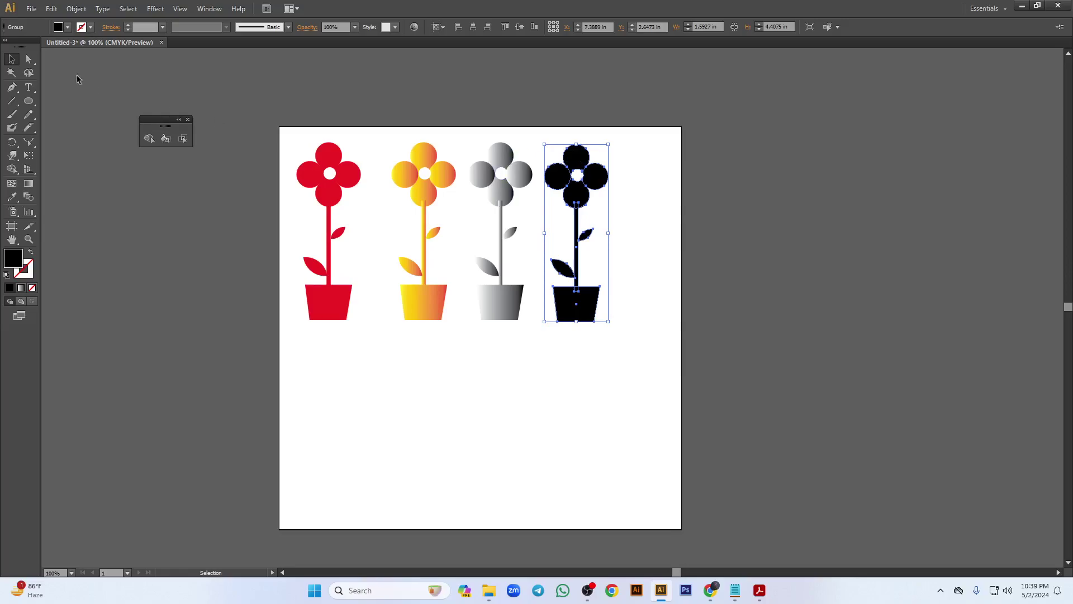
left_click(62, 32)
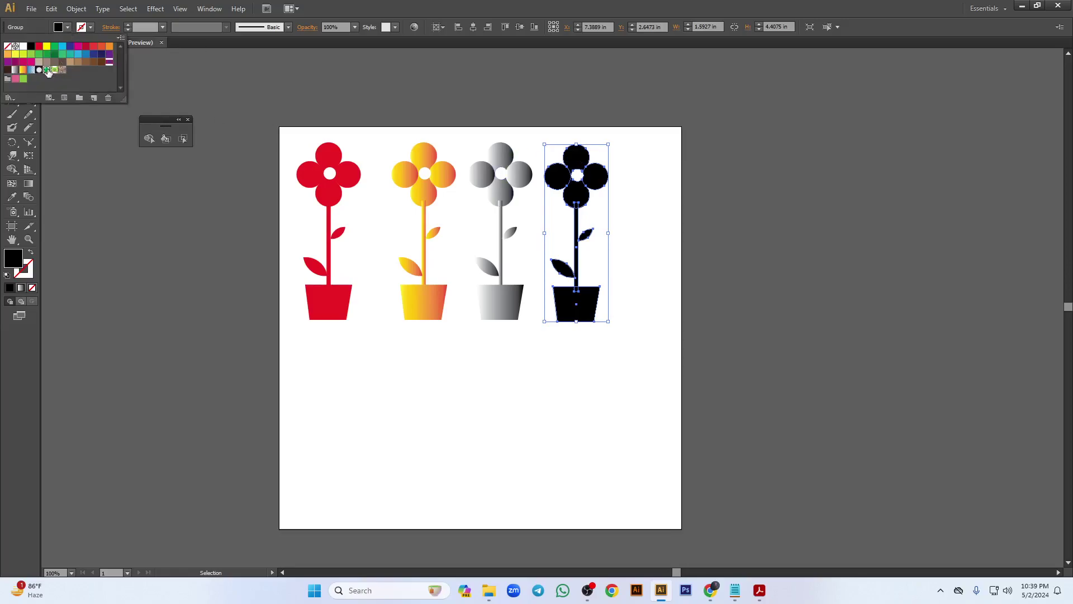
left_click(47, 70)
left_click(464, 5)
left_click(710, 231)
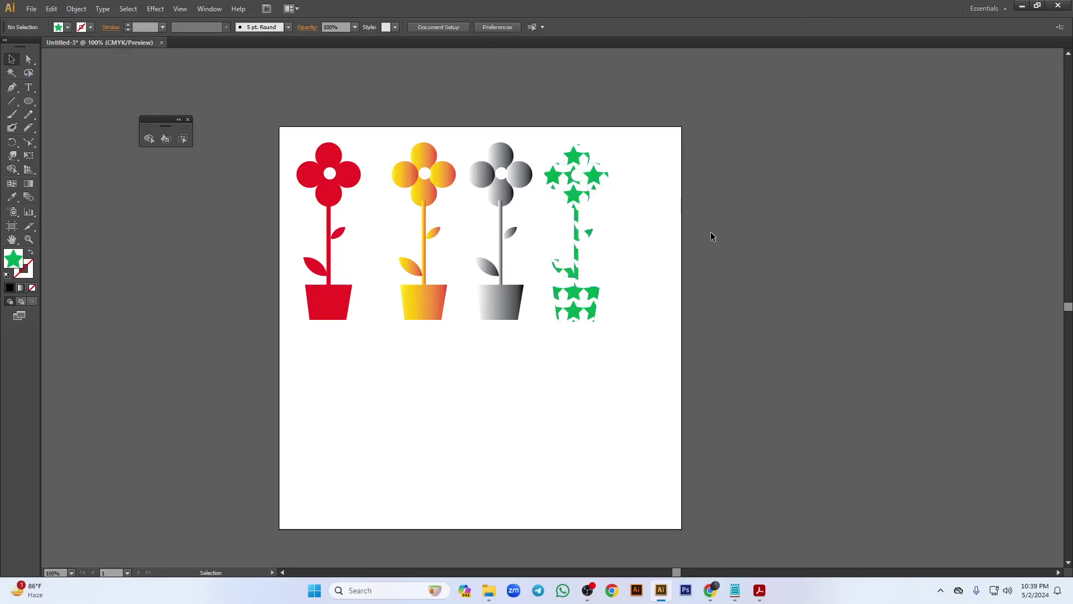
- Try the brown swirl pattern on the fourth potted flower and fill it with solid dark brown instead
left_click(591, 169)
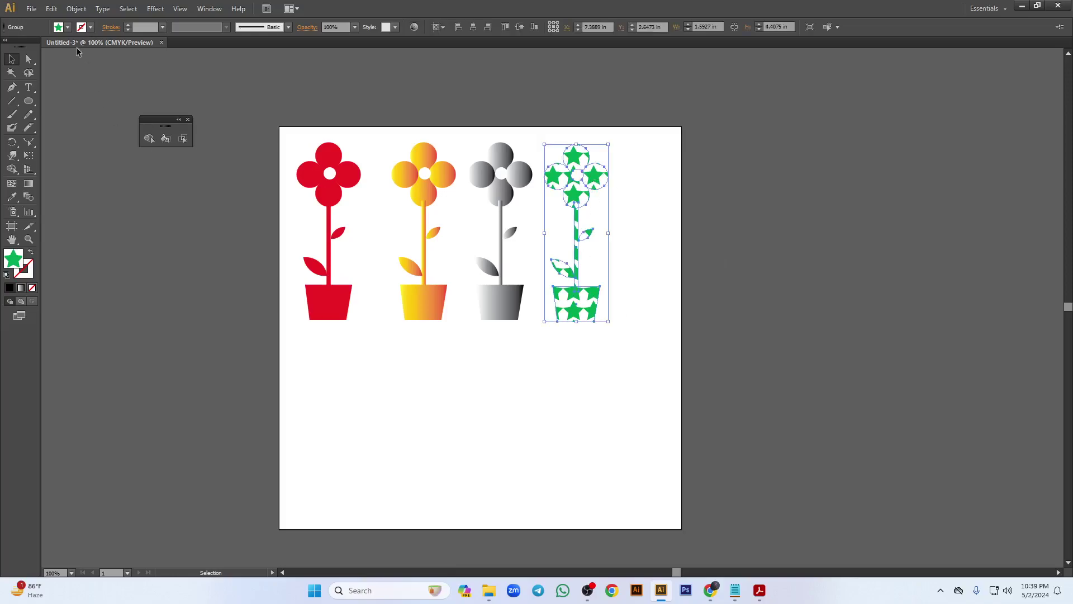
left_click(63, 26)
left_click(62, 70)
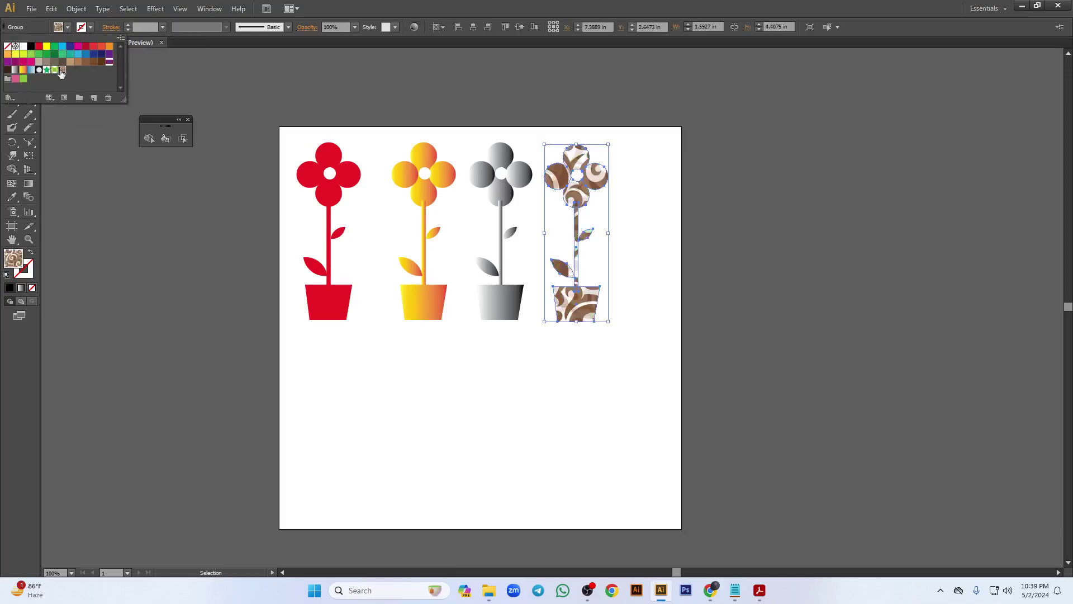
left_click(8, 70)
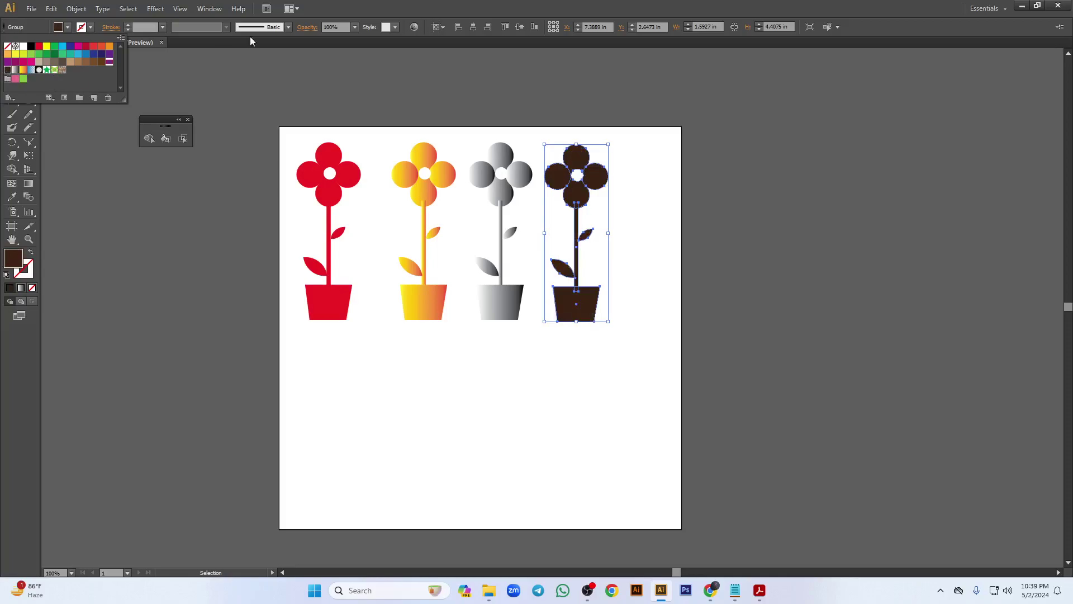
left_click(398, 6)
left_click(415, 93)
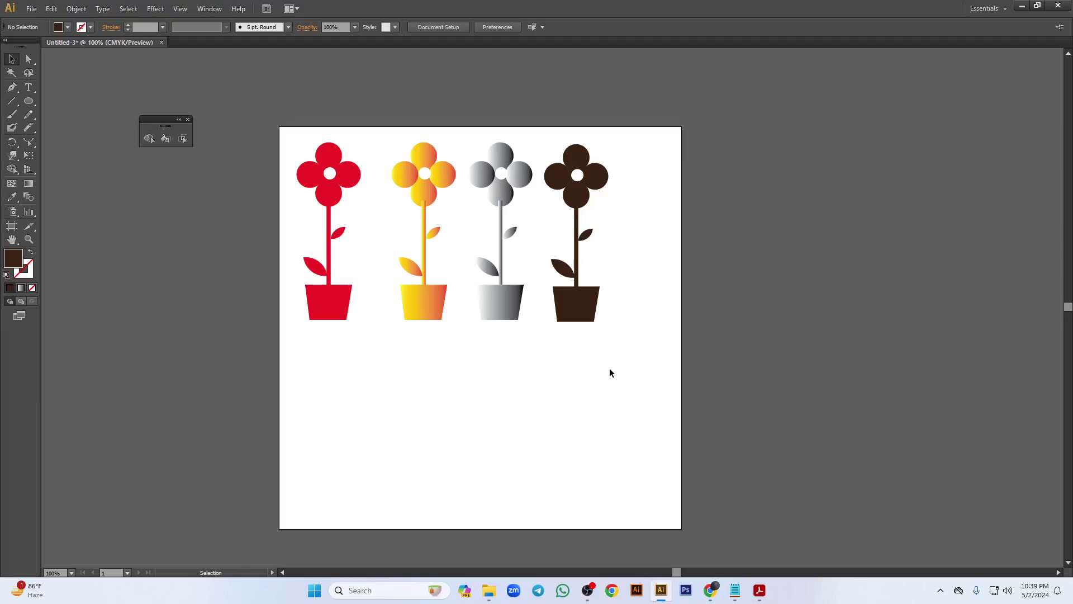
- Delete all four potted flowers and draw a dark brown circle about 5.74 in across near the artboard's centre
left_click_drag(610, 369, 304, 133)
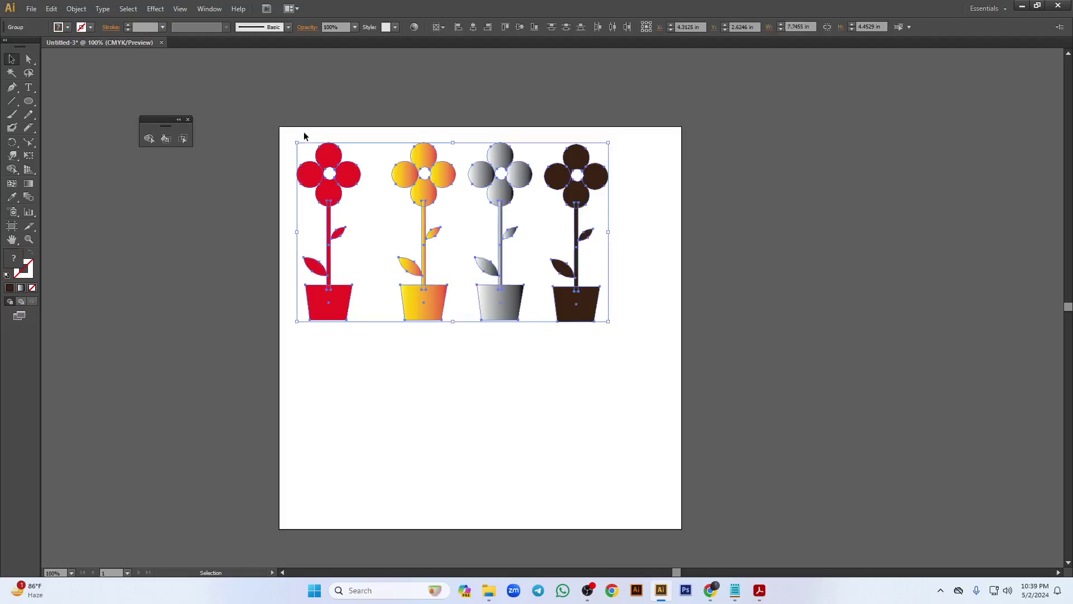
key("Delete")
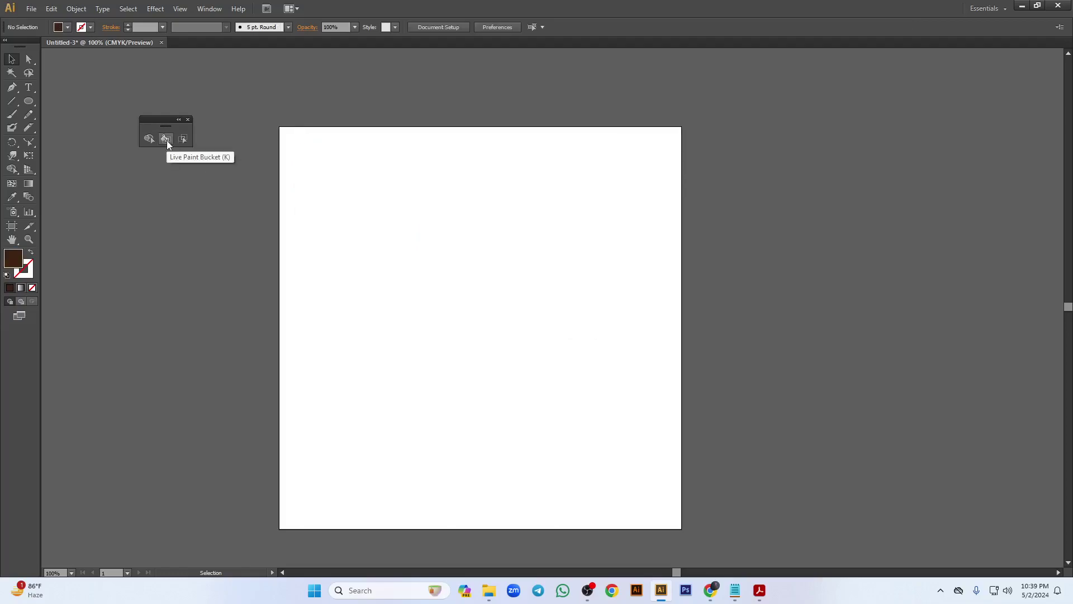
left_click(28, 101)
left_click_drag(354, 211, 554, 442)
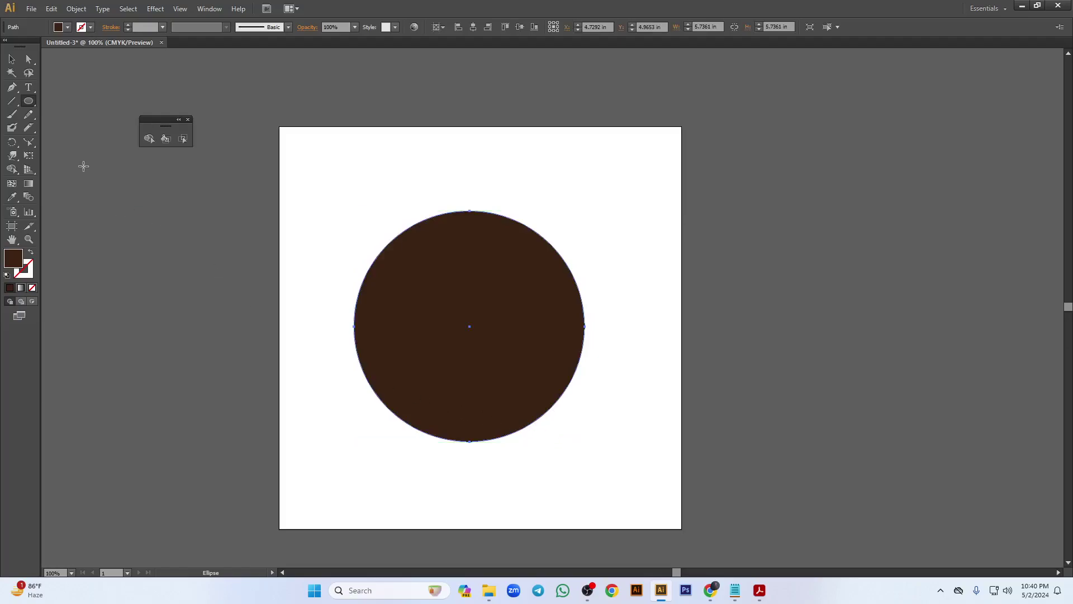
- Draw four straight lines crossing the brown circle at different angles, with both ends of each extending beyond its edge
left_click(12, 101)
left_click_drag(328, 410, 659, 204)
left_click_drag(319, 240, 682, 460)
left_click_drag(510, 162, 401, 468)
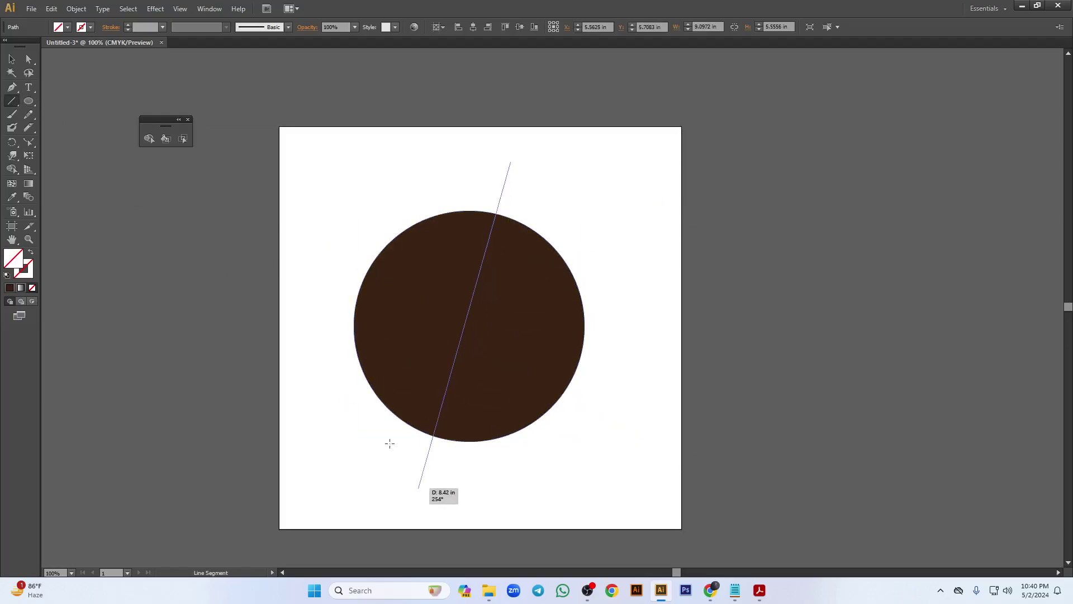
key("ctrl+z")
left_click_drag(292, 290, 608, 458)
- Select the circle together with the four lines and give them a 1 pt stroke
left_click(13, 60)
left_click_drag(300, 176, 598, 411)
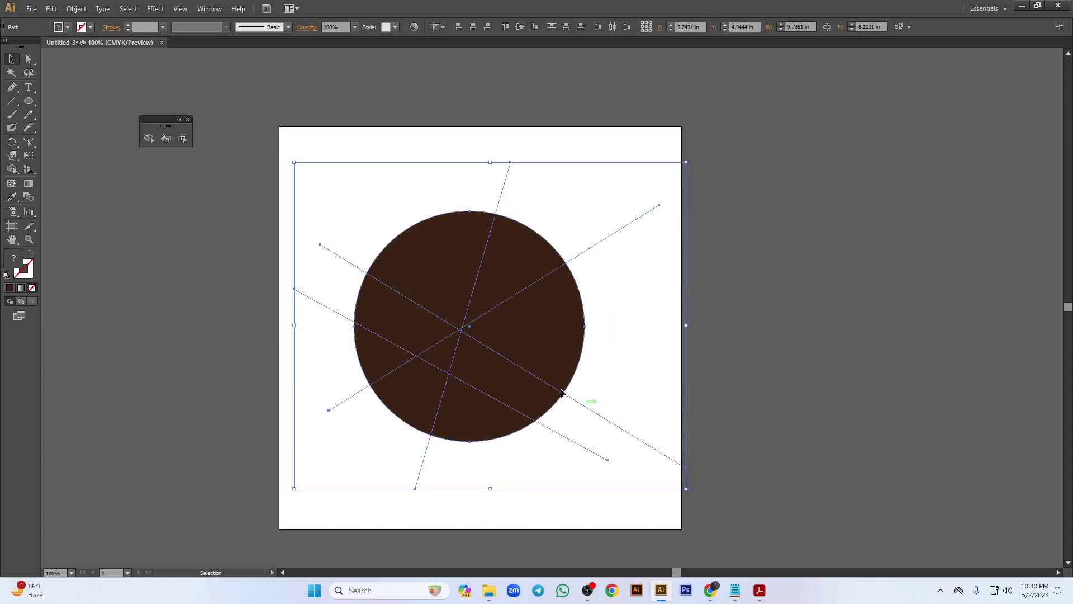
left_click(127, 25)
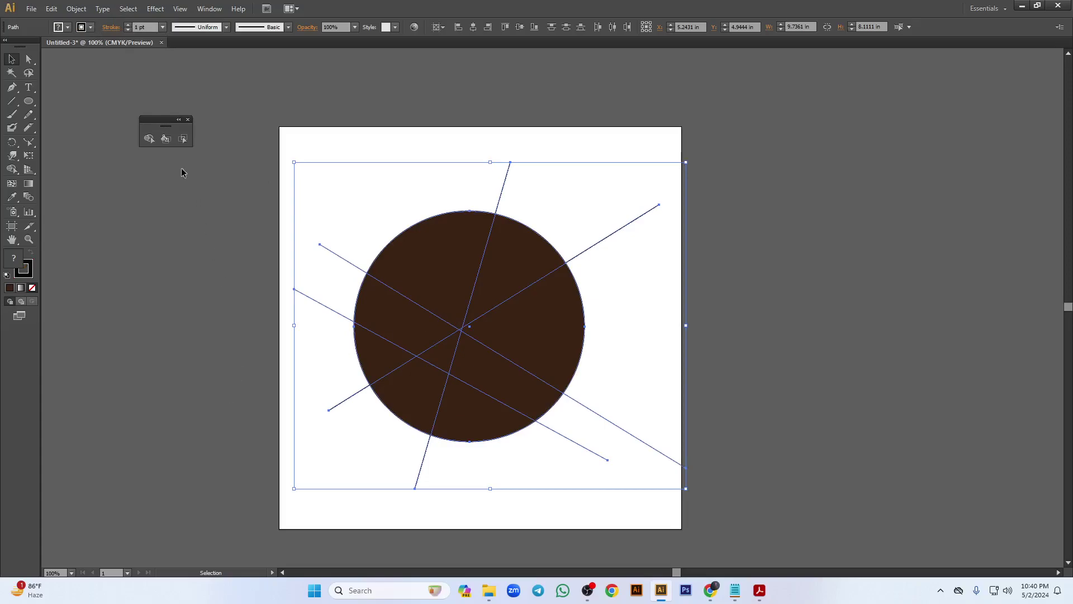
- Show the Swatches panel and fill the circle's upper-right sector with black using the Live Paint Bucket
left_click(170, 141)
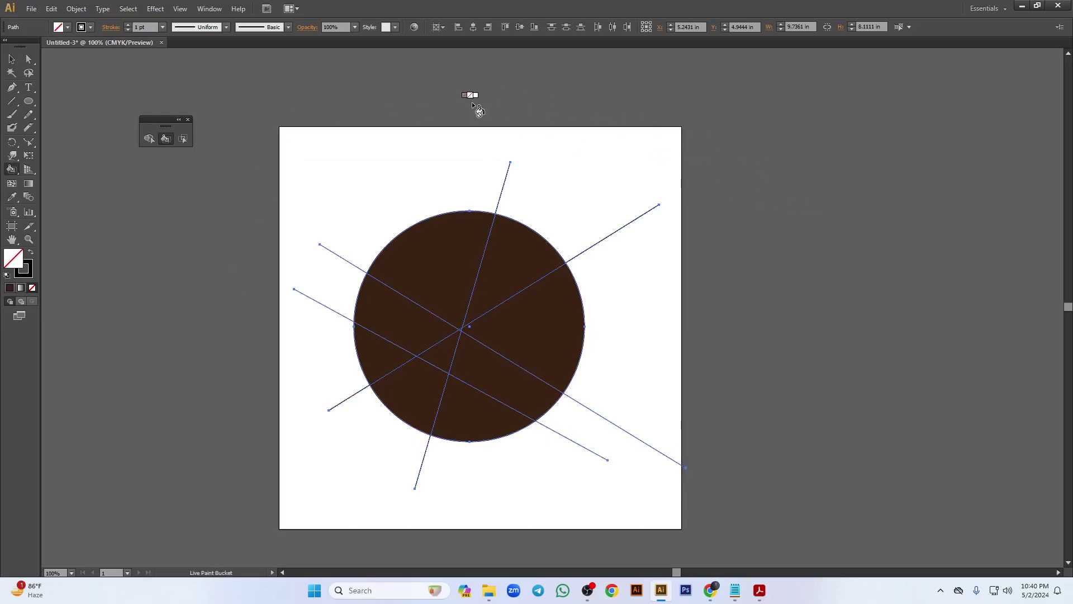
left_click(209, 9)
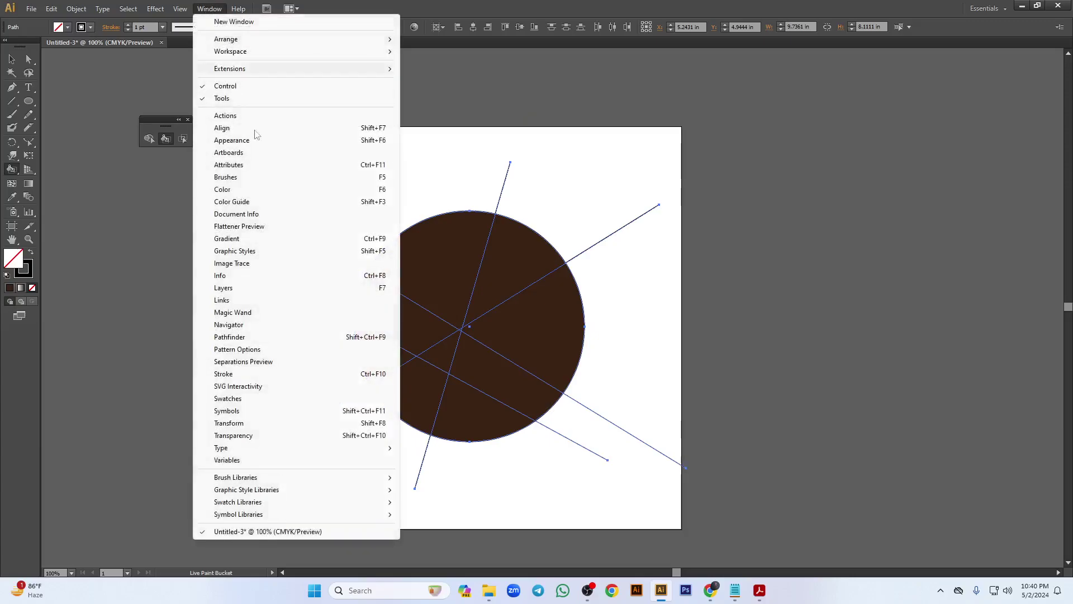
left_click(251, 399)
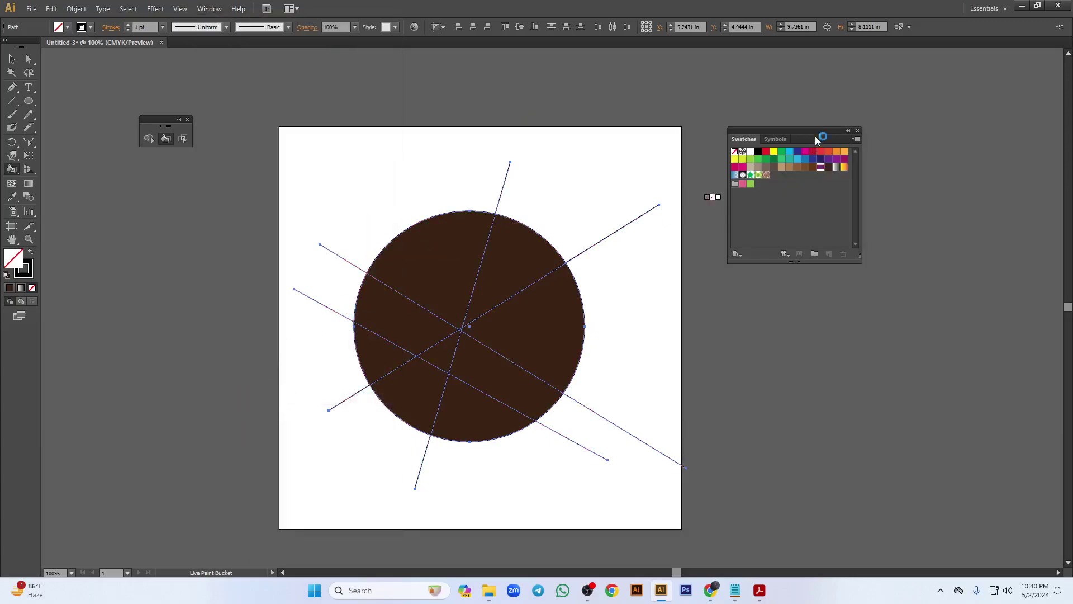
left_click_drag(815, 137, 795, 99)
left_click(738, 113)
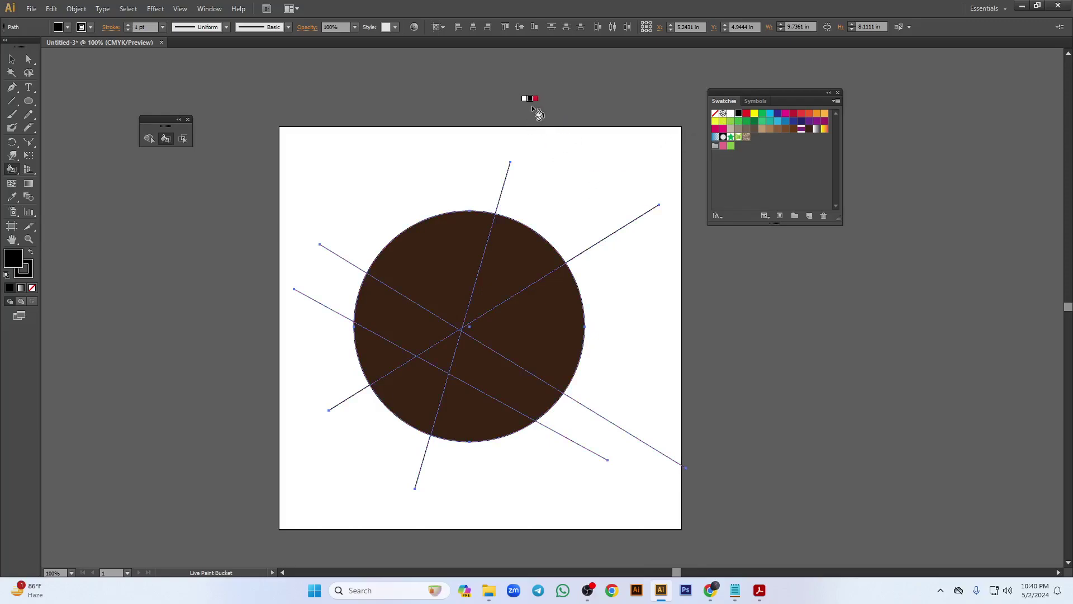
left_click(500, 273)
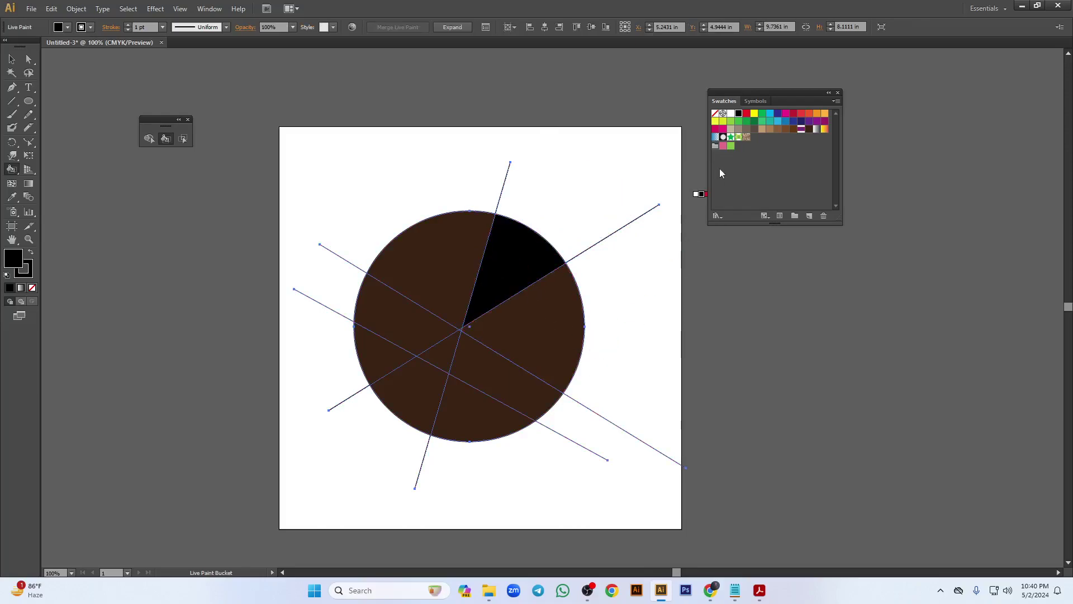
- Live-paint the circle's right sector red and the band directly below it yellow
left_click(747, 113)
left_click(535, 348)
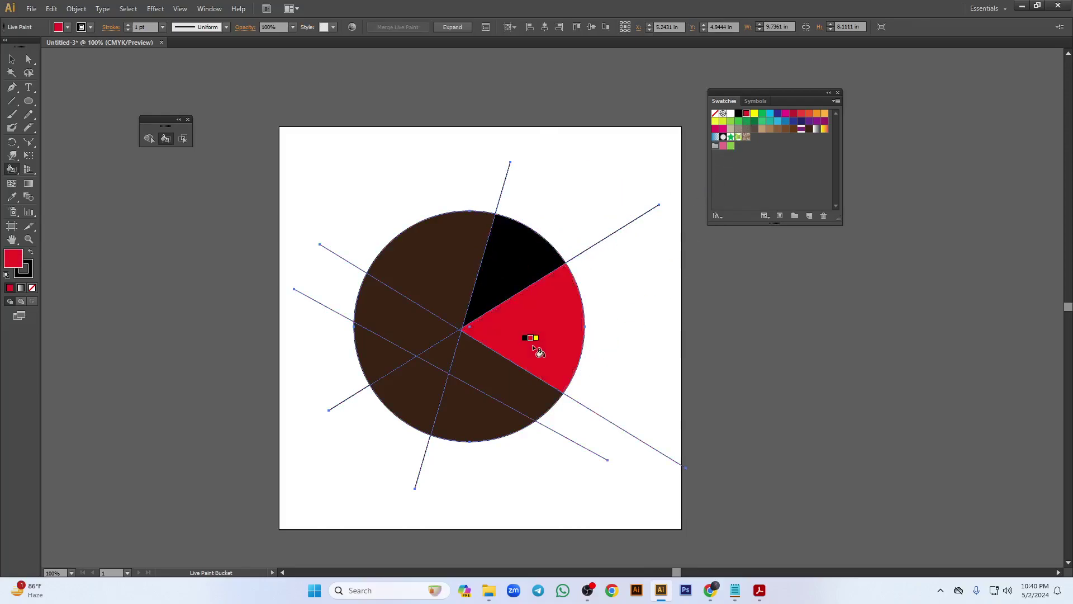
key("Right")
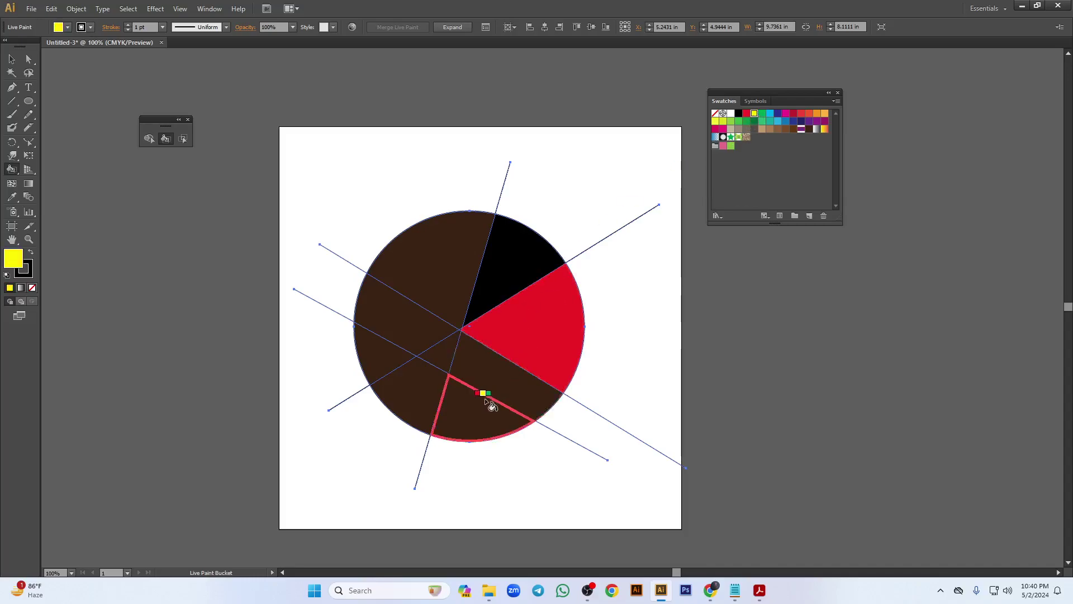
left_click(492, 375)
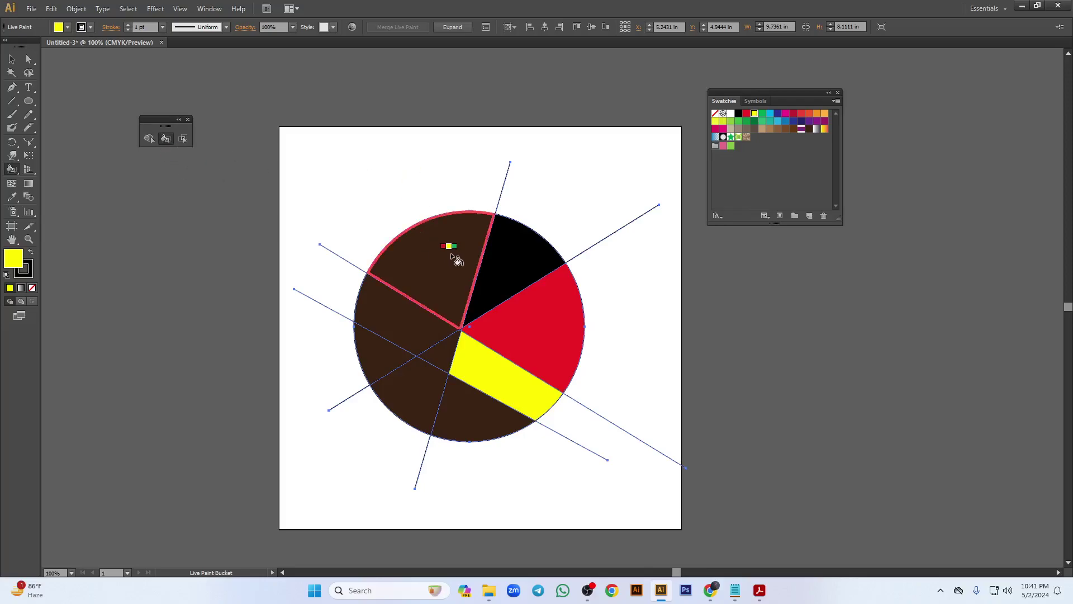
- Live-paint the circle's upper-left sector green and the region directly below it light blue
left_click(762, 113)
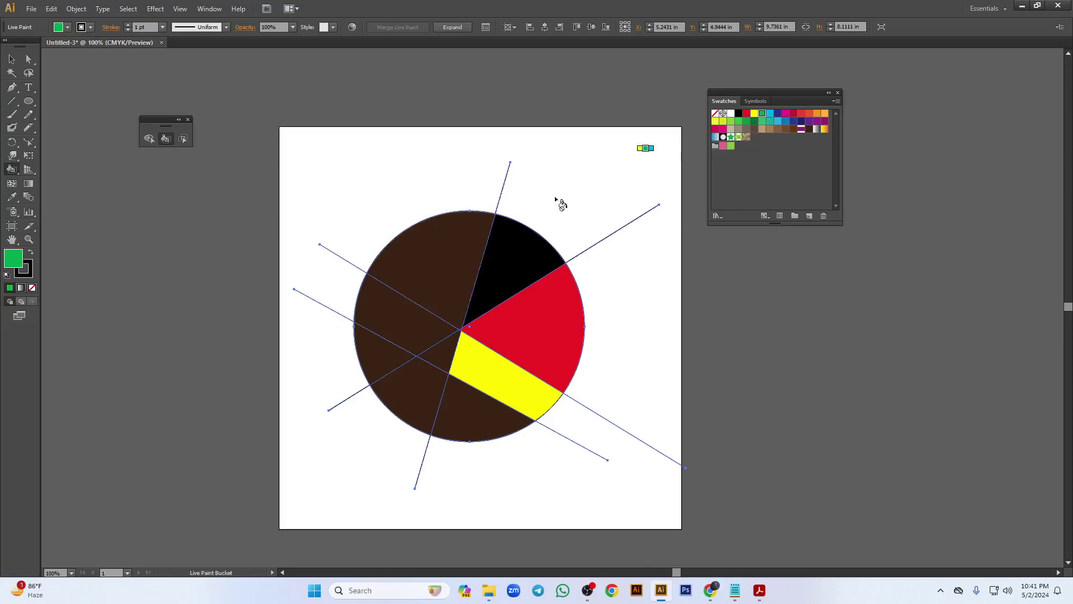
left_click(433, 254)
key("Right")
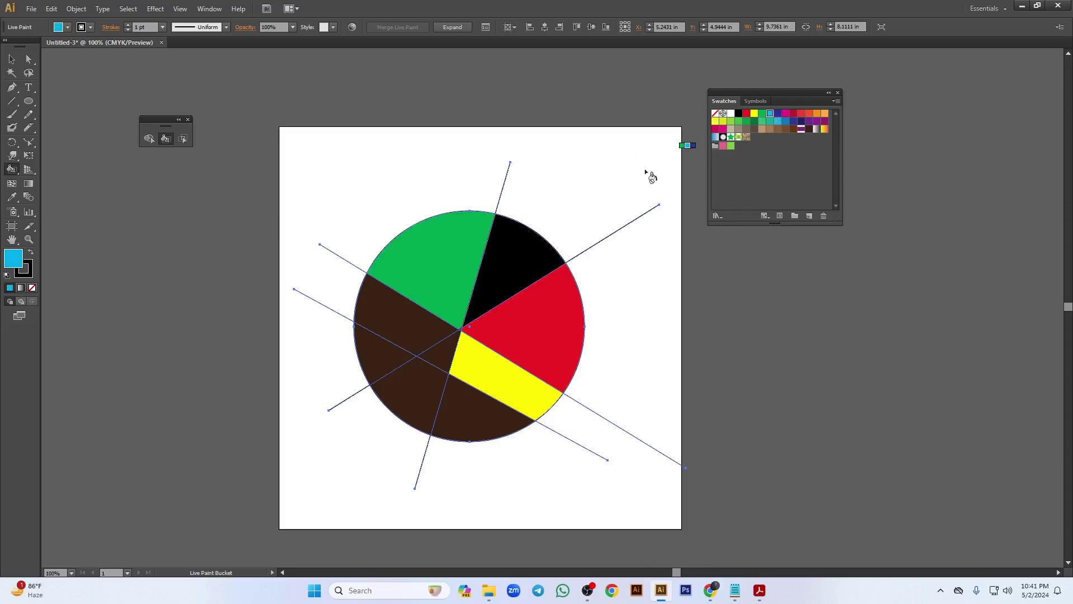
left_click(394, 316)
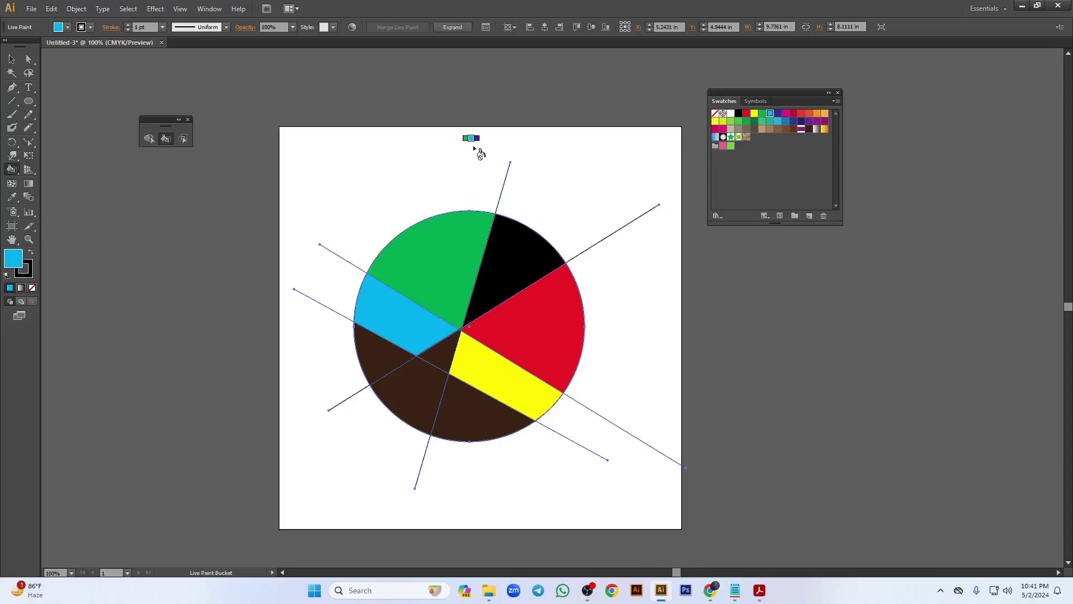
- Live-paint the small lower-left edge region dark blue and the region beside it magenta
key("Right")
key("Right")
left_click(408, 393)
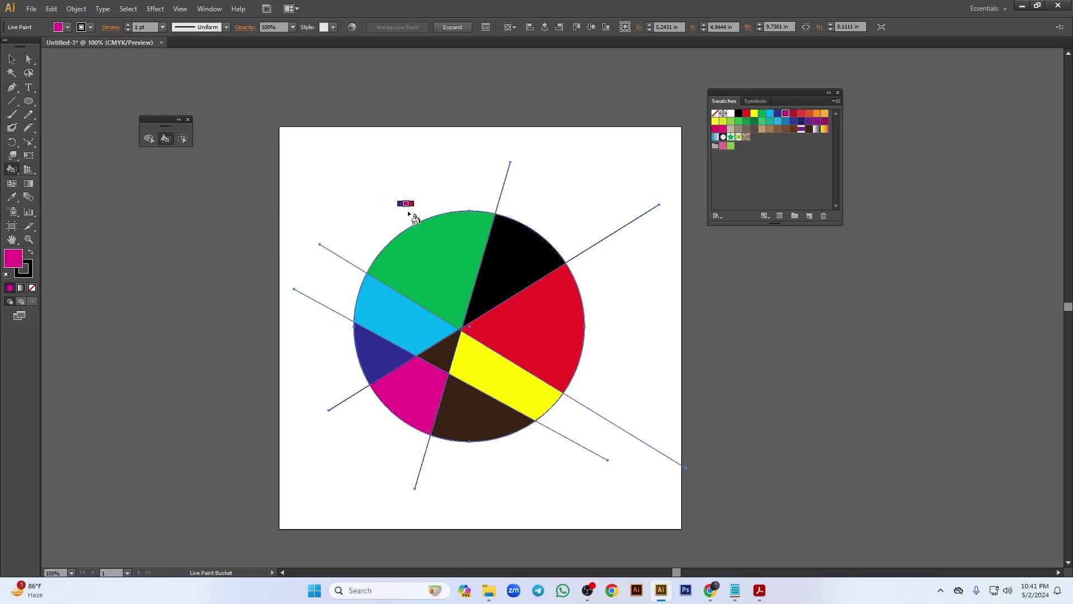
- Live-paint the circle's bottom region dark red and the small central triangle lighter red, and deselect the artwork
key("Right")
left_click(503, 414)
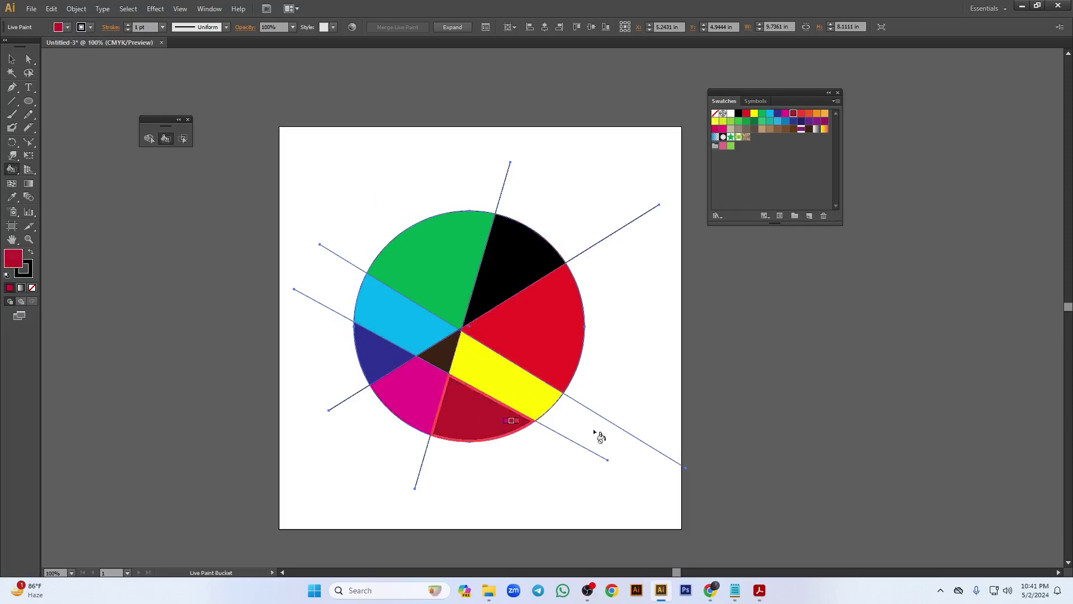
key("Right")
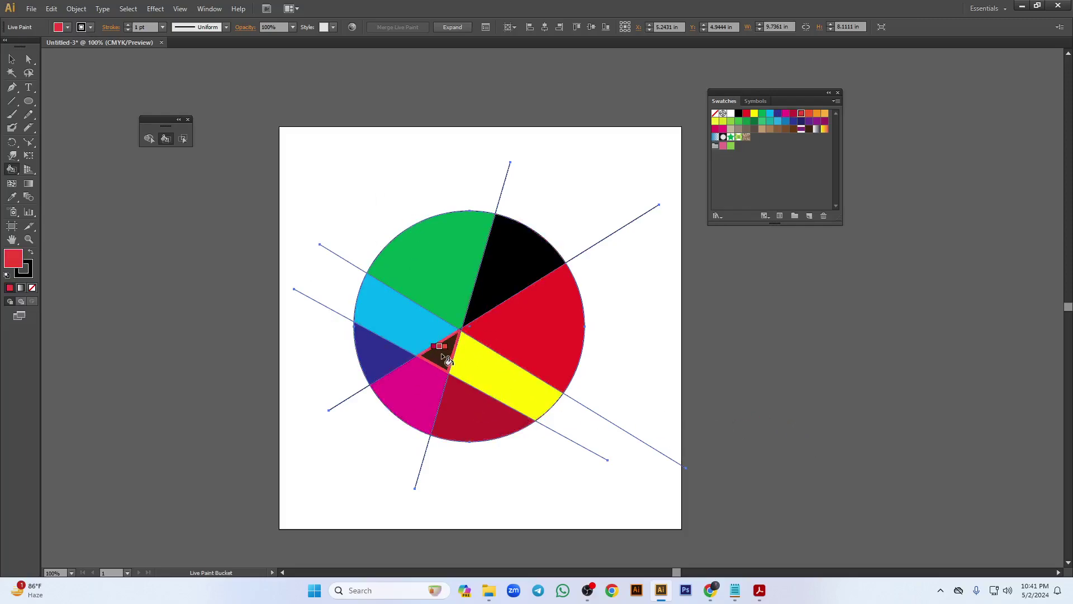
left_click(442, 355)
key("v")
left_click(496, 116)
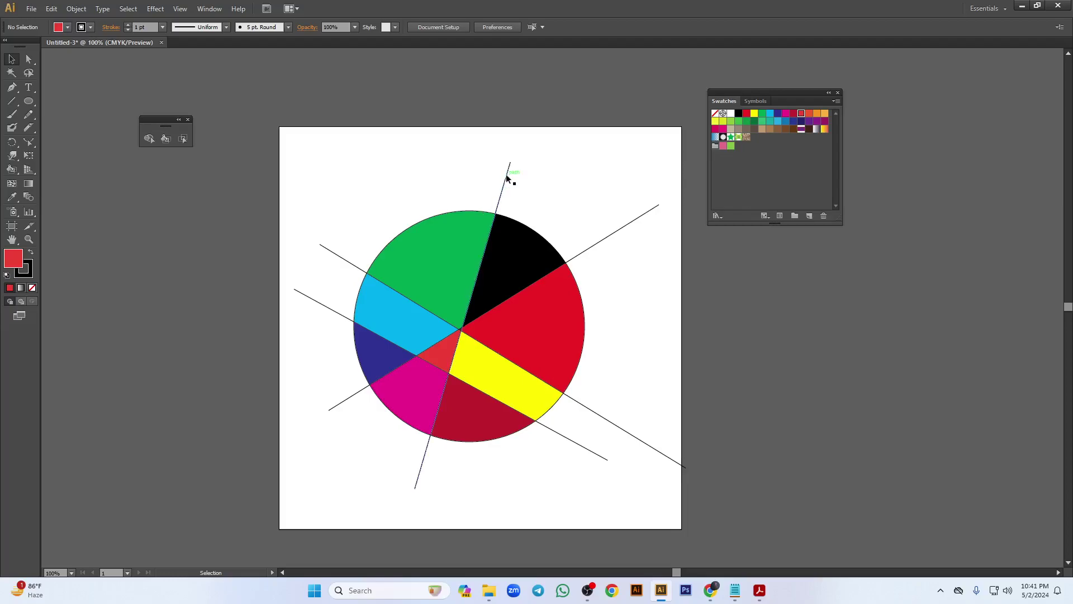
- Delete the four line ends sticking out at the top and right of the circle with the Live Paint Selection tool
left_click(183, 140)
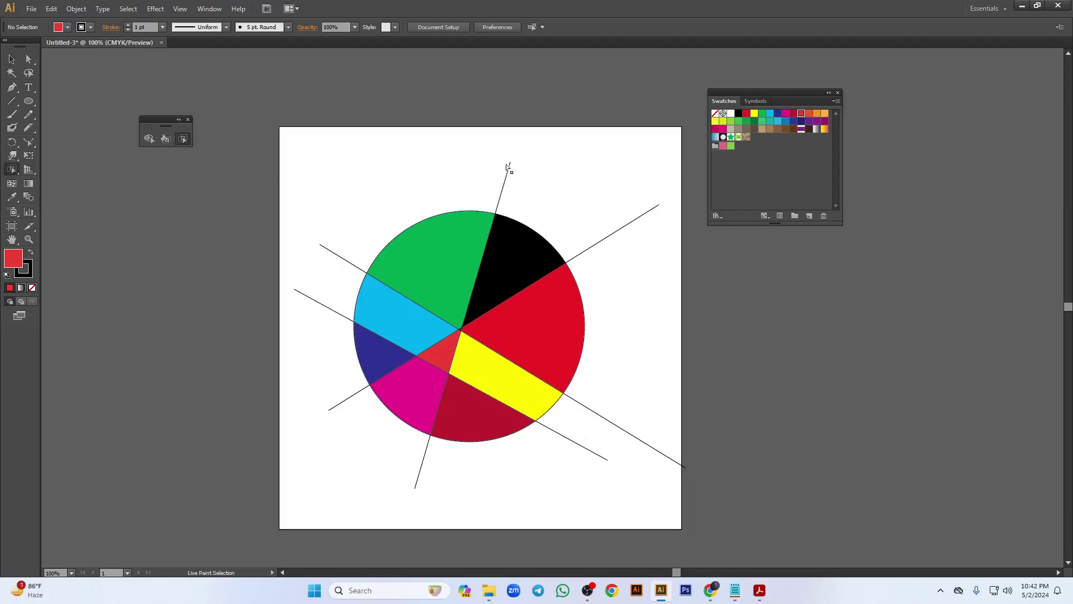
left_click(509, 165)
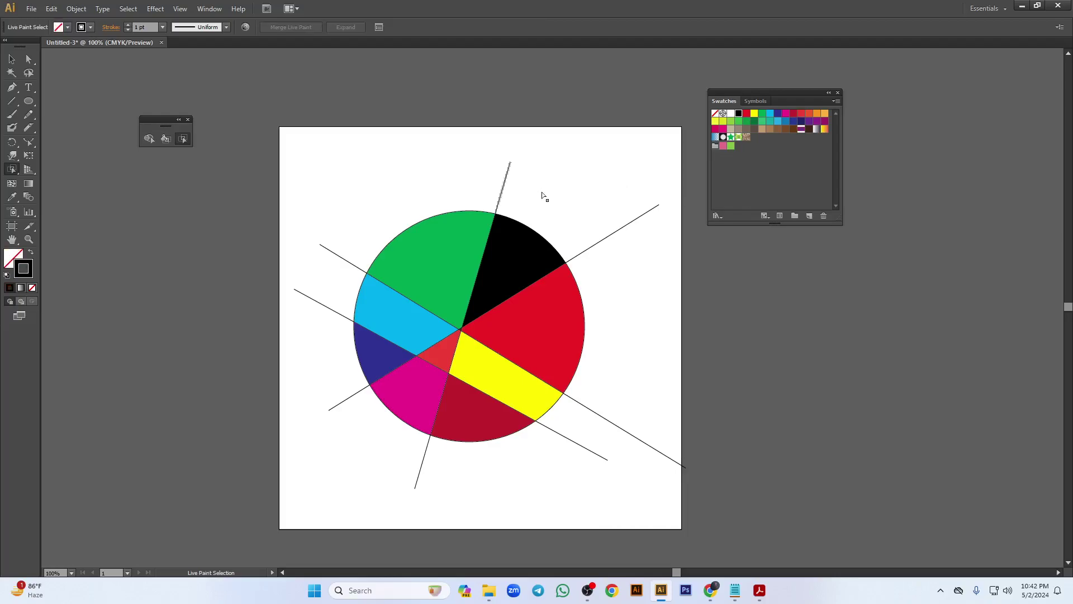
key("Delete")
left_click(642, 215)
key("Delete")
left_click(582, 445)
key("Delete")
left_click(576, 401)
key("Delete")
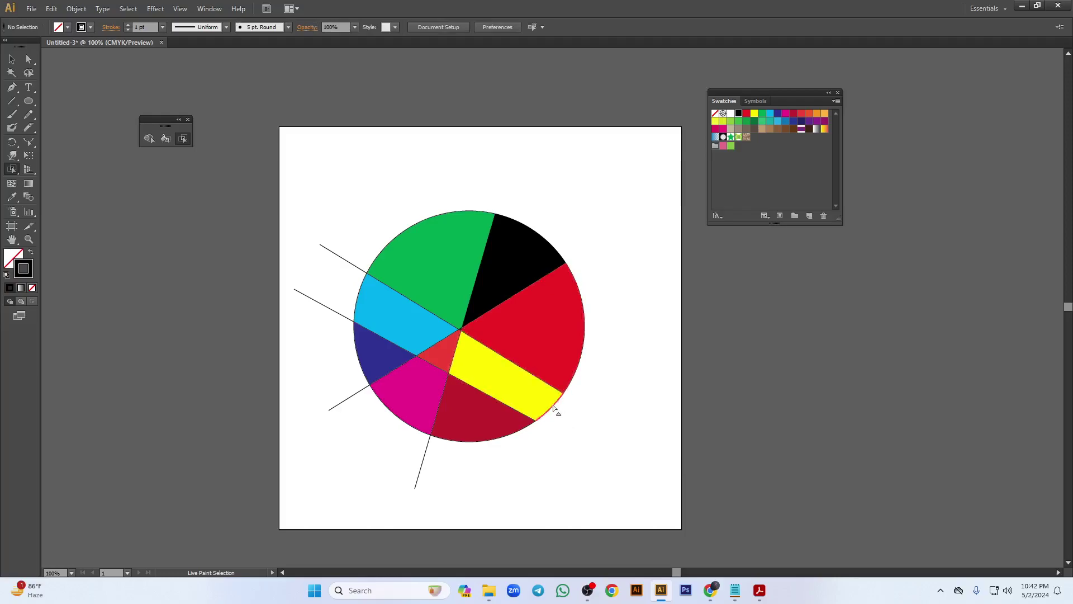
- Delete the four remaining line ends protruding from the left and bottom of the circle
left_click(418, 480)
key("Delete")
left_click(341, 403)
key("Delete")
left_click(310, 298)
key("Delete")
left_click(328, 250)
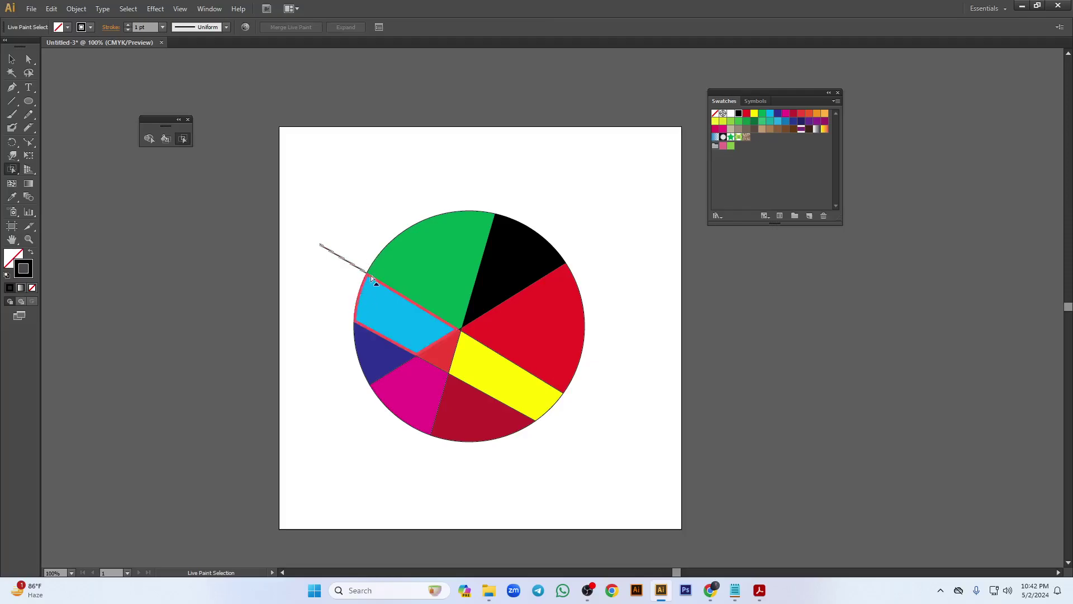
key("Delete")
- Delete the edges between the green and light blue regions and above the small red triangle, plus the leftover sliver at the centre
scroll(445, 362, "up", 2)
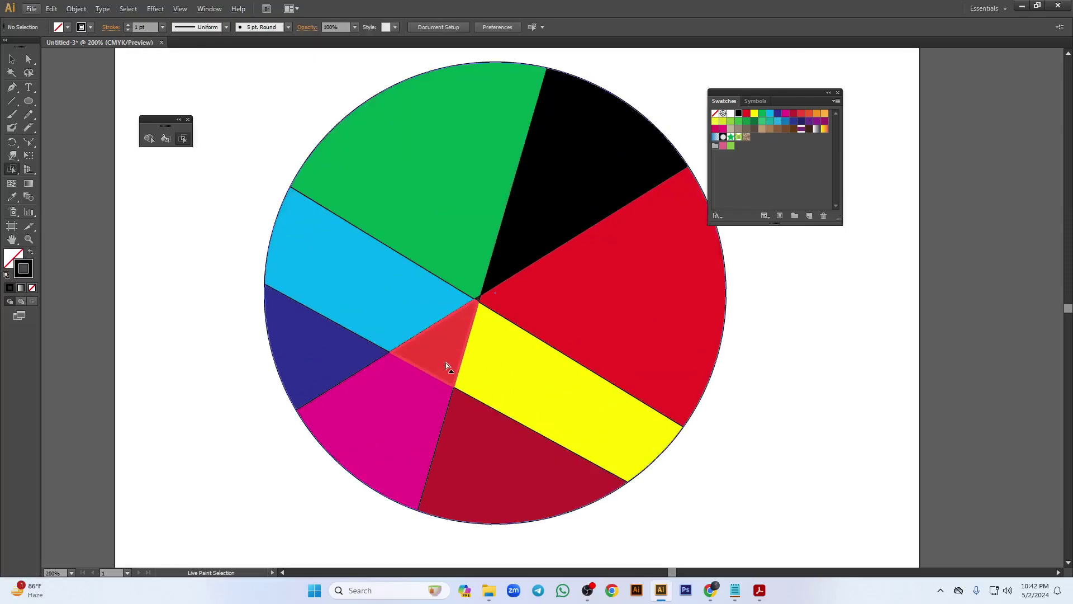
left_click(403, 254)
left_click(404, 257)
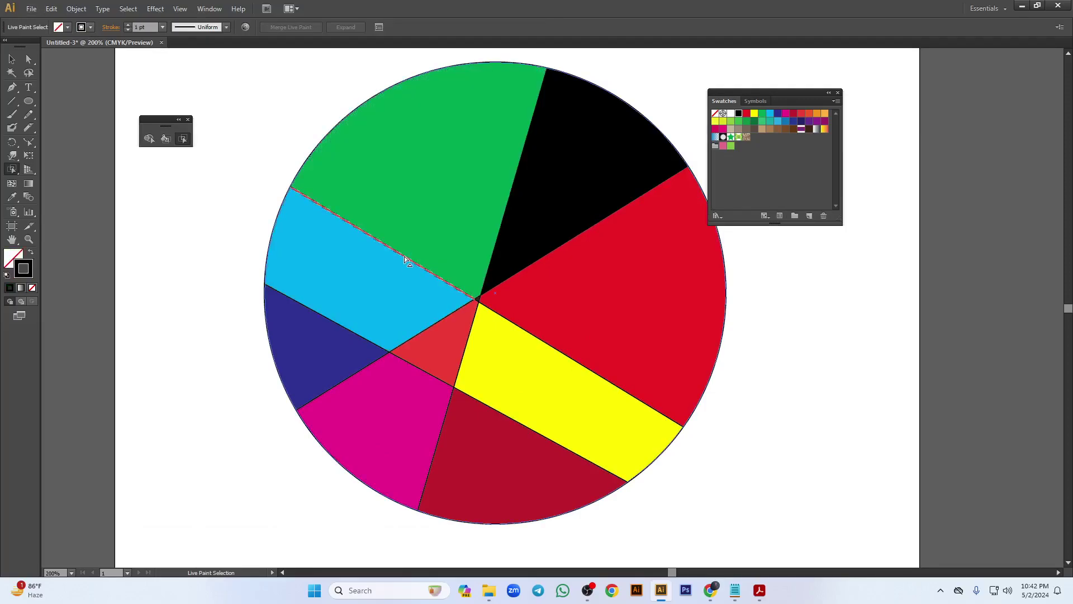
key("Delete")
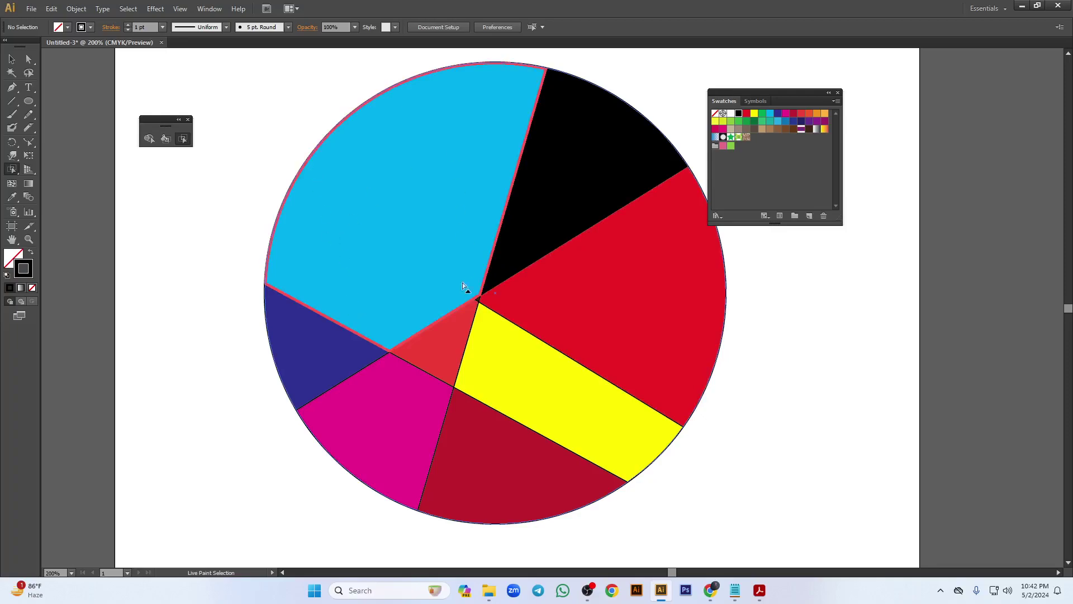
left_click(447, 317)
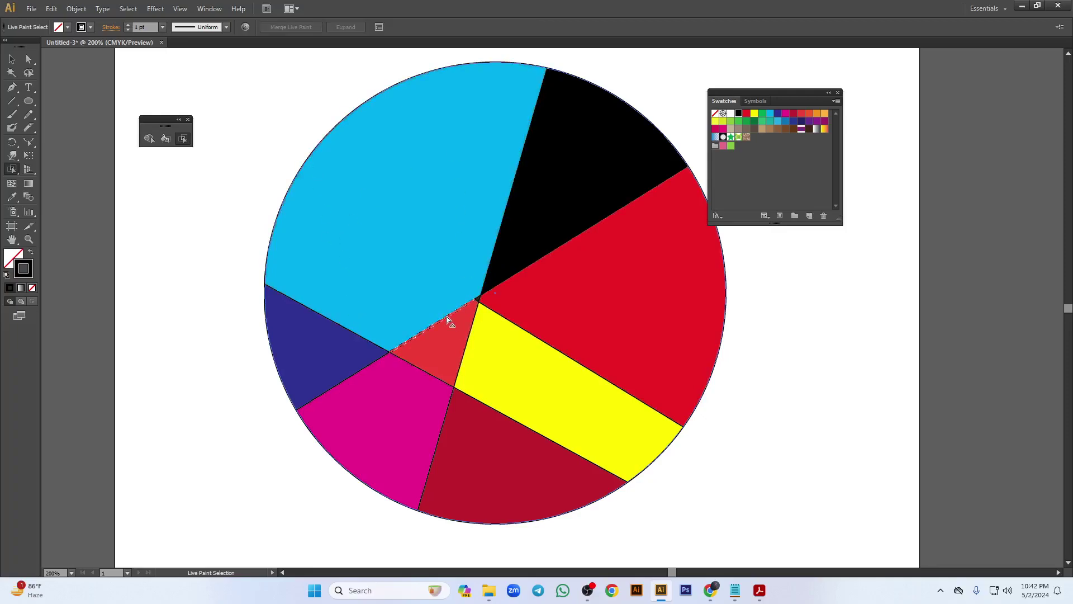
key("Delete")
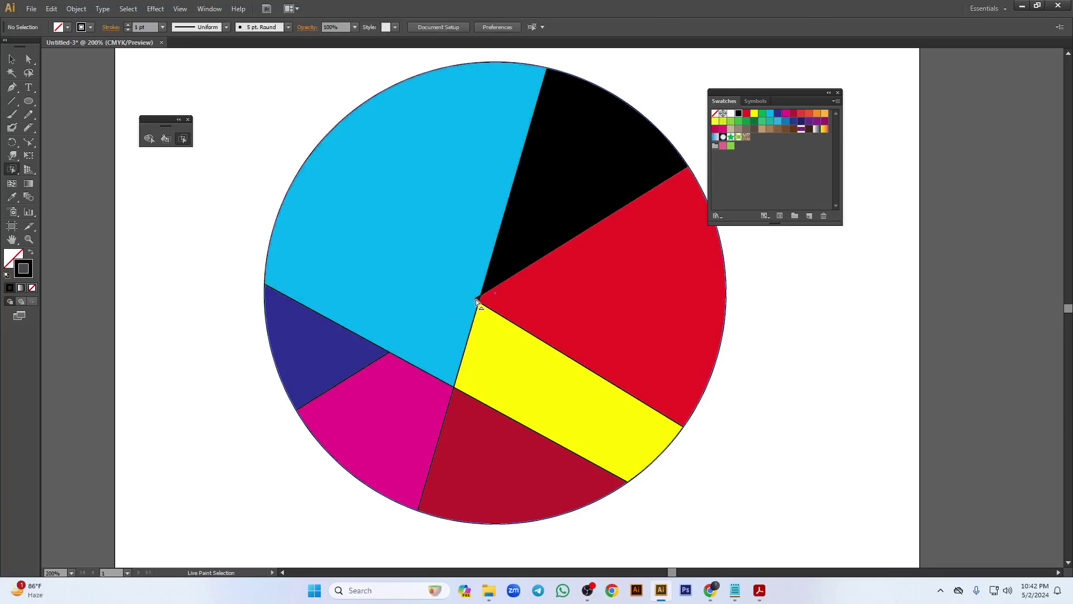
left_click(474, 316)
left_click(474, 300)
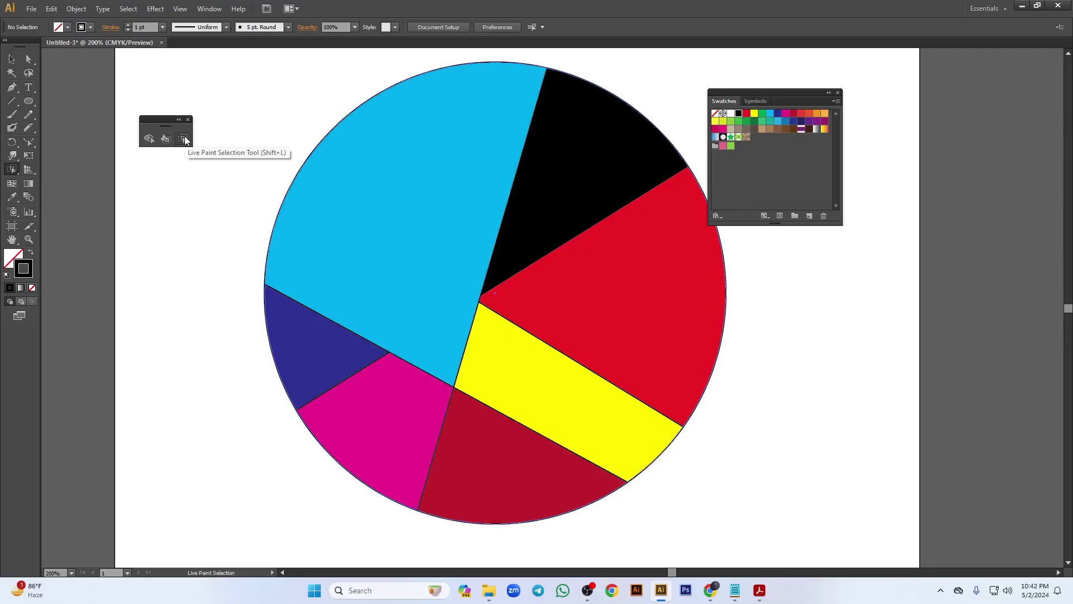
- Delete the whole painted circle and close the floating Live Paint tool and Swatches panels
left_click(149, 139)
left_click(189, 120)
key("v")
key("ctrl+minus")
key("ctrl+minus")
key("ctrl+minus")
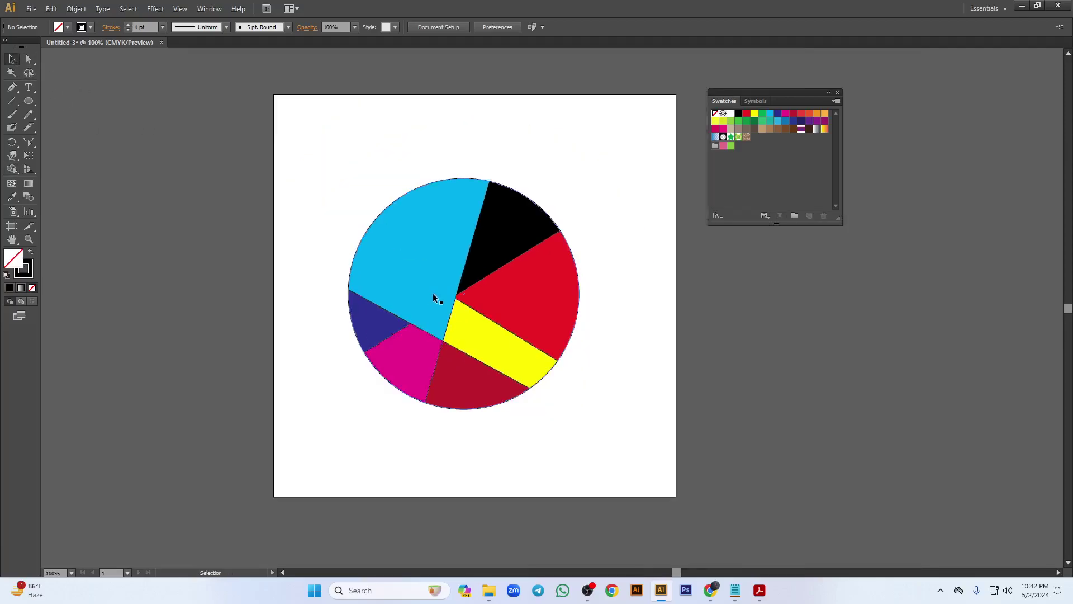
left_click_drag(354, 182, 657, 448)
key("Delete")
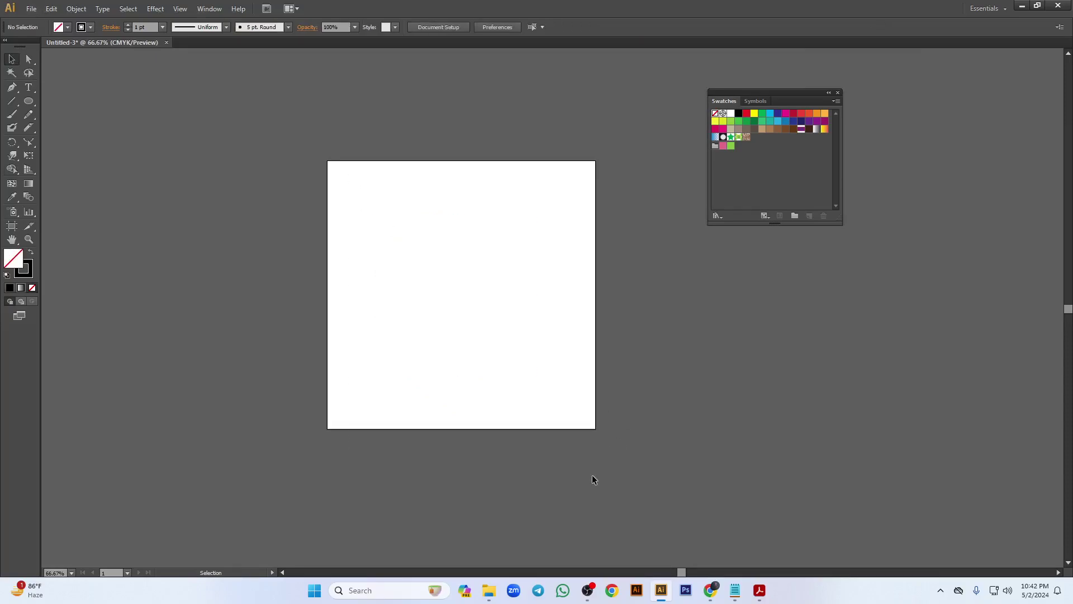
left_click(837, 93)
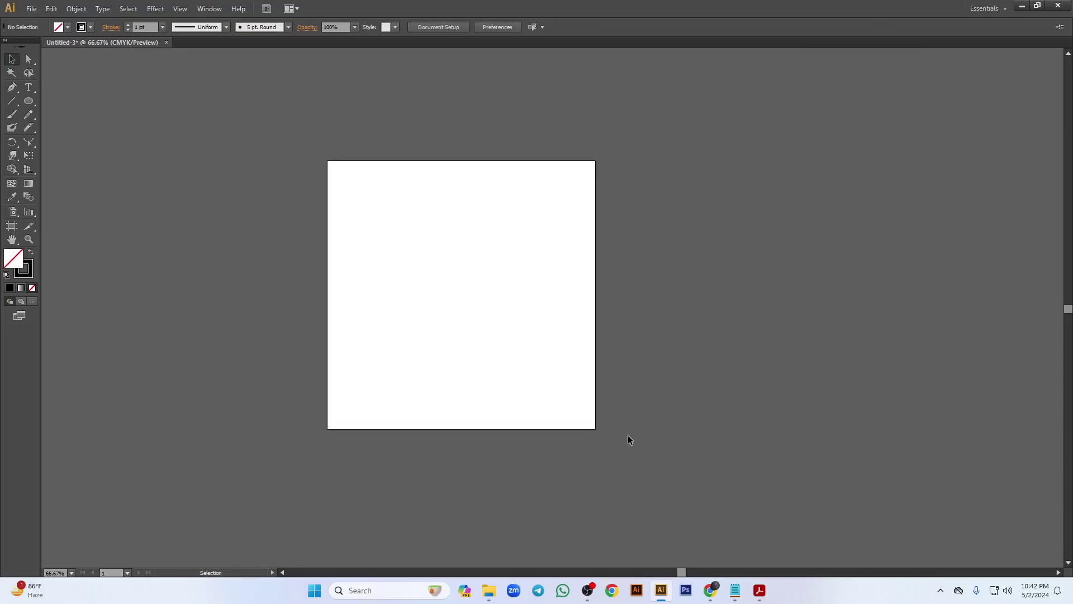
- Switch to Adobe Acrobat, review the course module's tool list around the Class 11 heading, and close the PDF
left_click(759, 591)
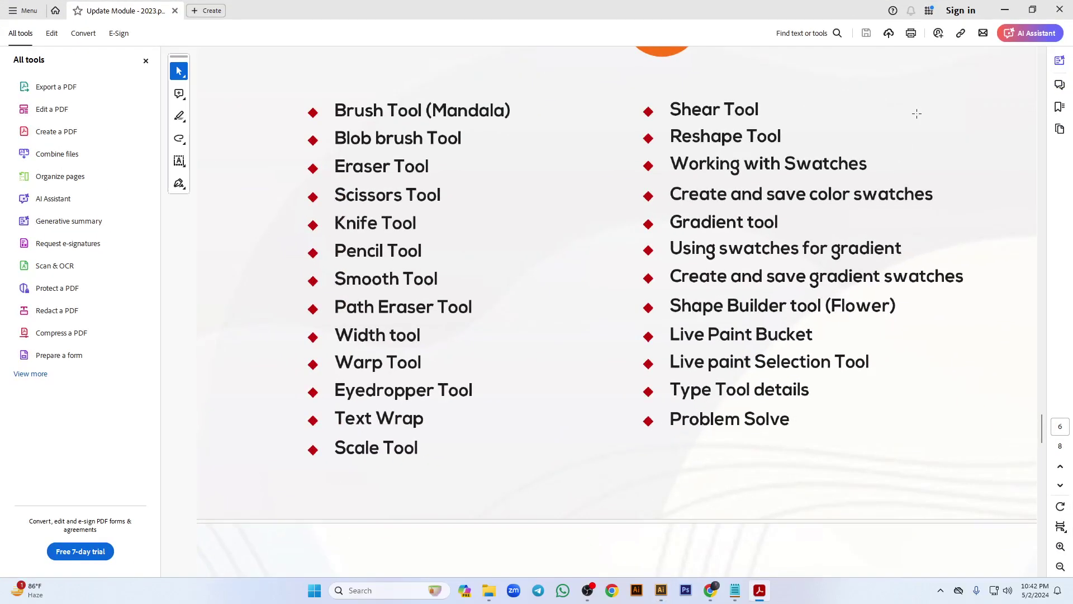
scroll(760, 334, "down", 5)
scroll(781, 338, "up", 2)
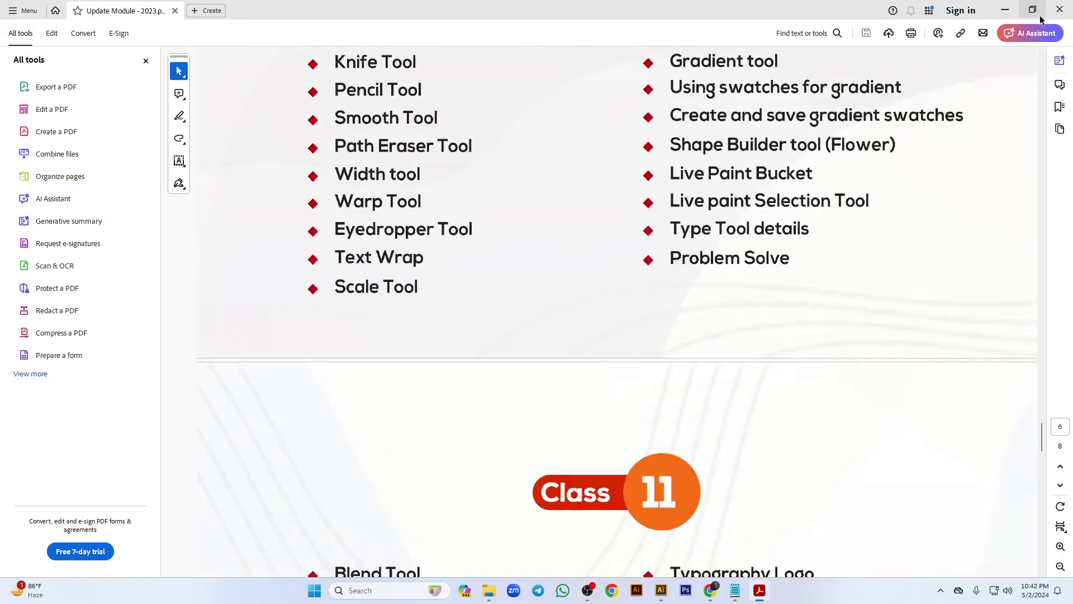
left_click(1060, 9)
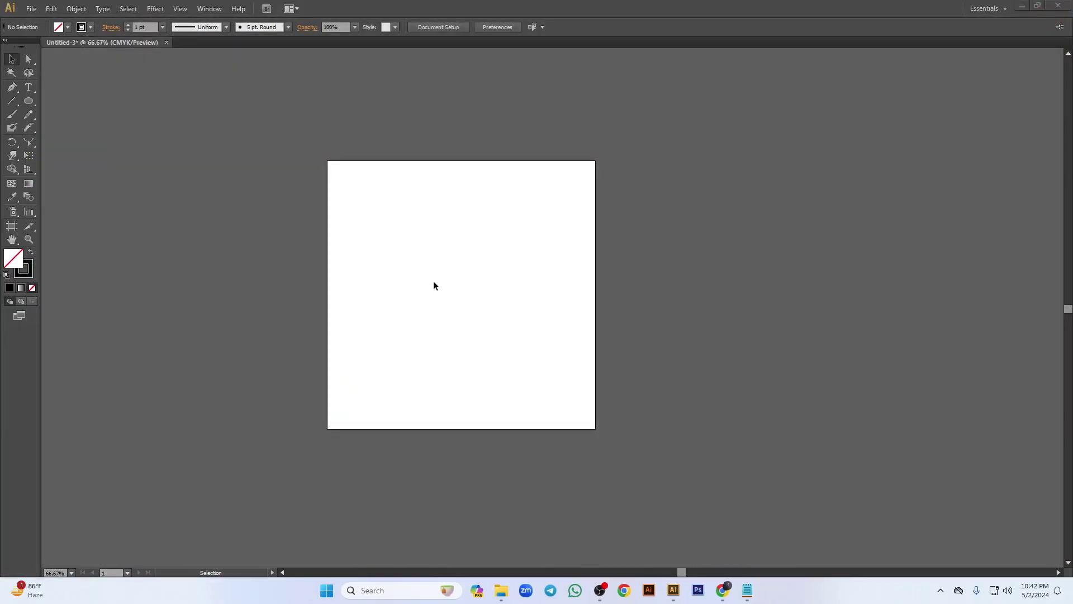
scroll(438, 308, "up", 2)
scroll(437, 308, "down", 1)
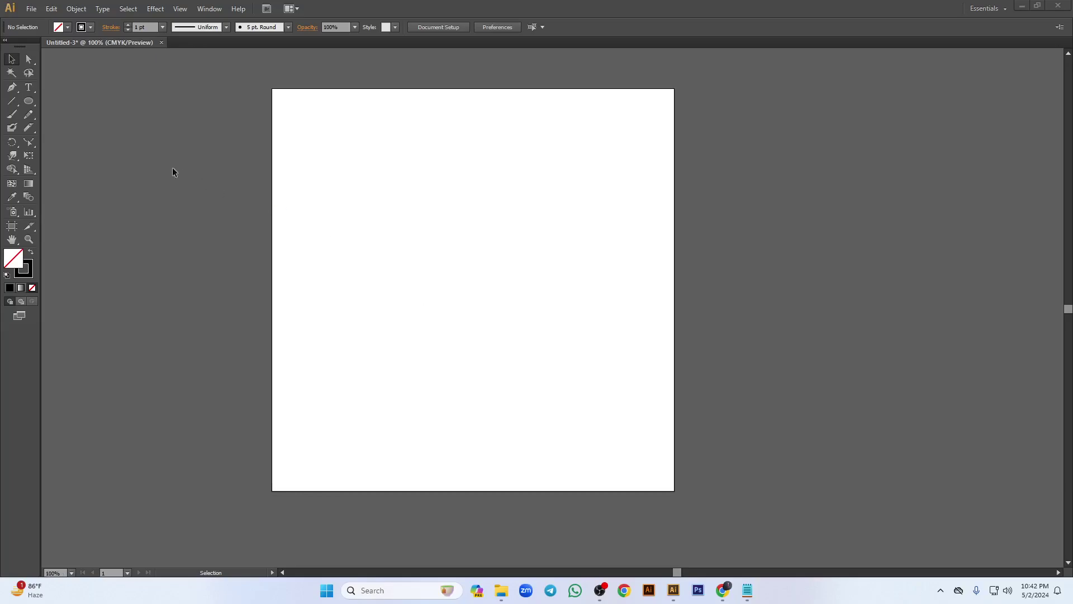
- Tear off the Type tool group as a floating toolbar and place it in the empty area beside the artboard
left_click(29, 88)
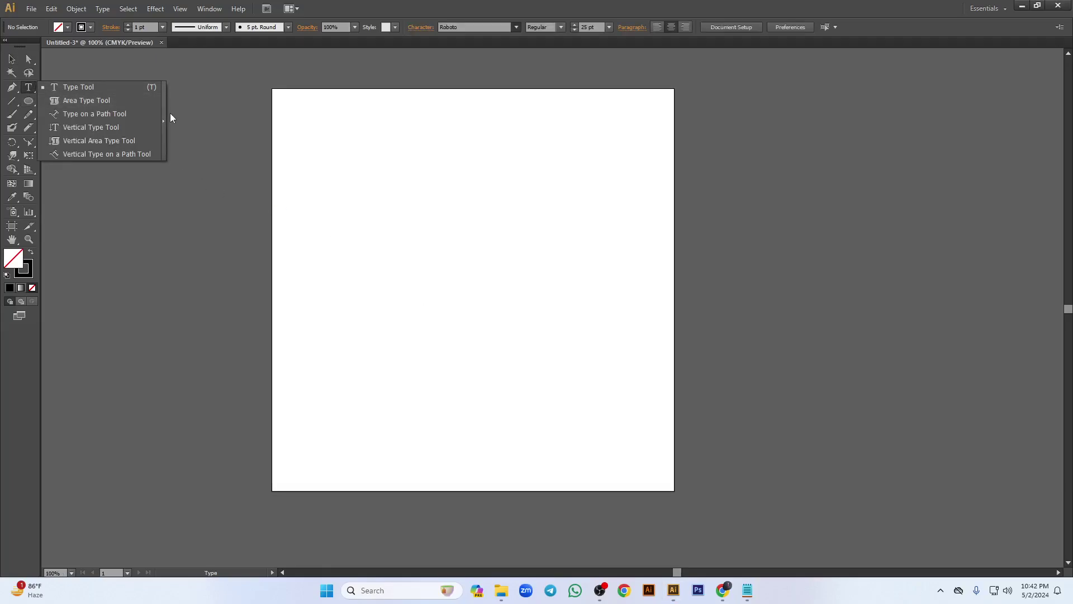
left_click(165, 122)
left_click_drag(93, 95, 152, 102)
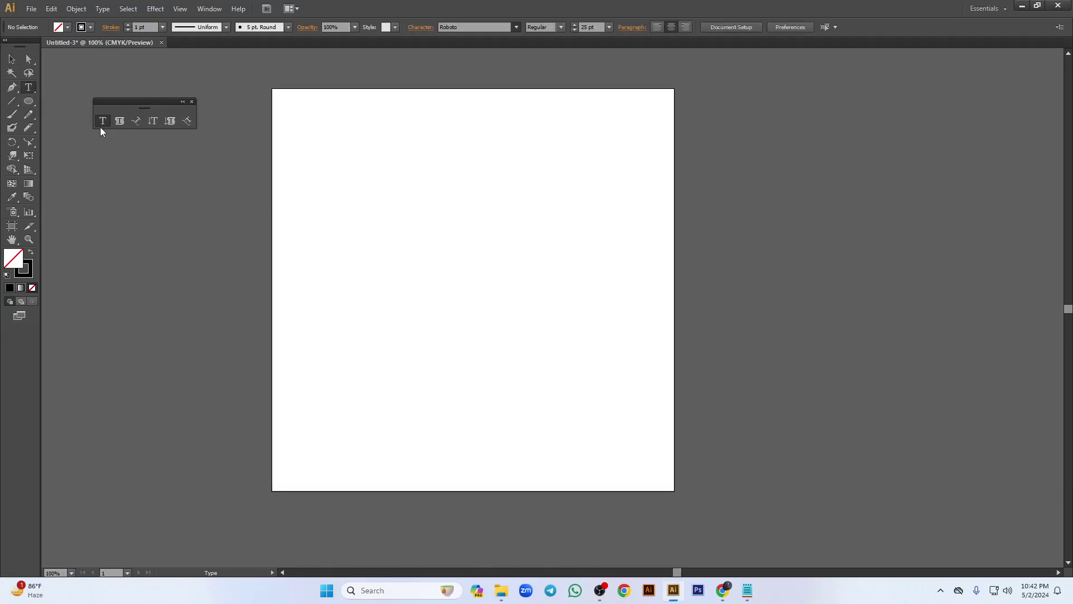
- Enter the word "text" several times in a row as point text in the artboard's upper half, and erase it all
left_click(384, 221)
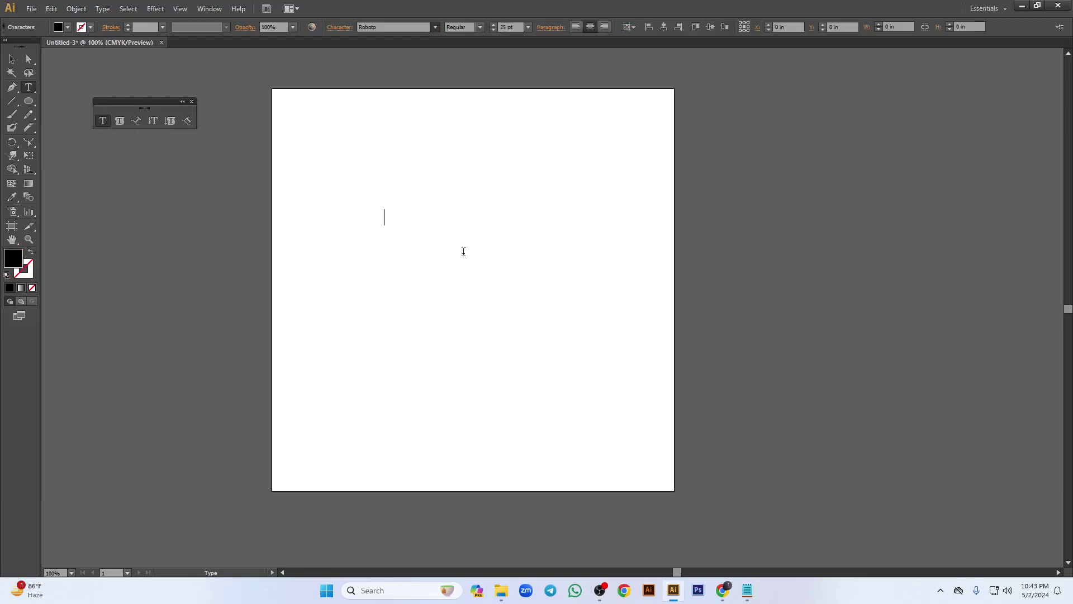
type("texttexttextte")
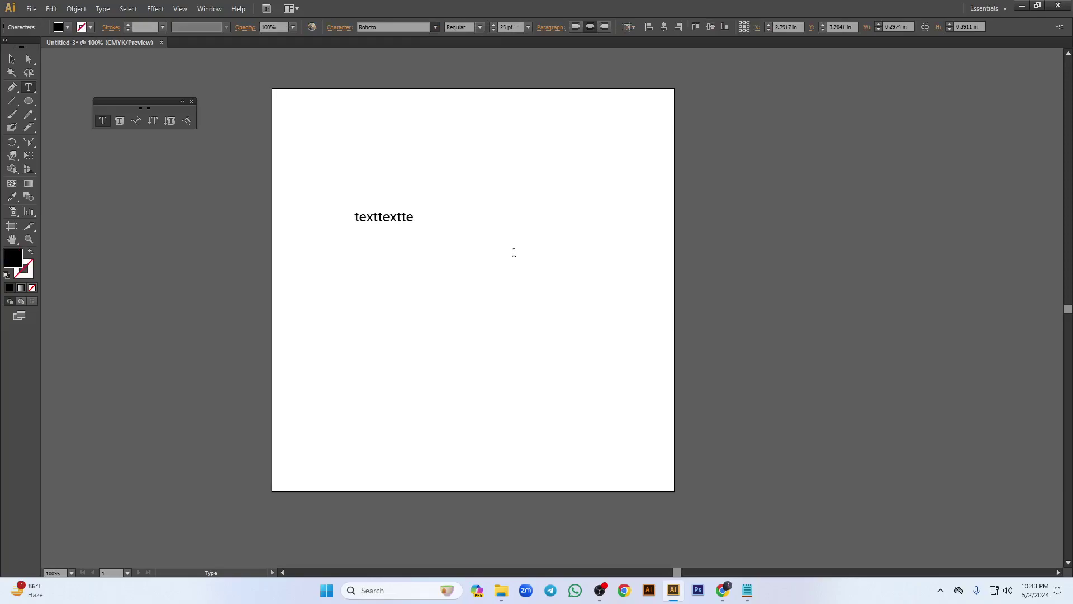
type("xttext")
key("ctrl+a")
key("BackSpace")
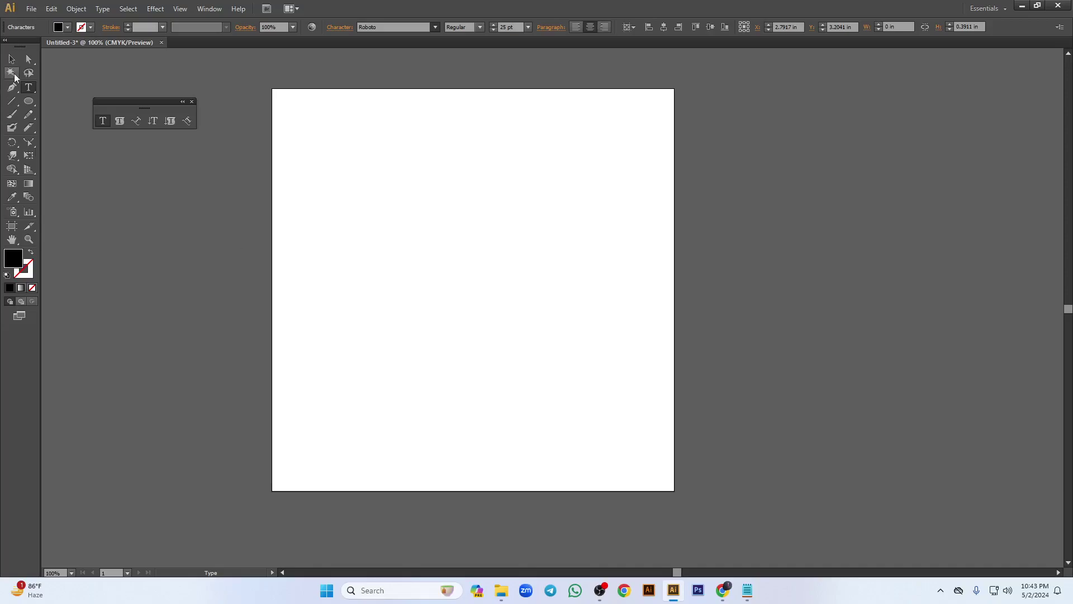
left_click(11, 58)
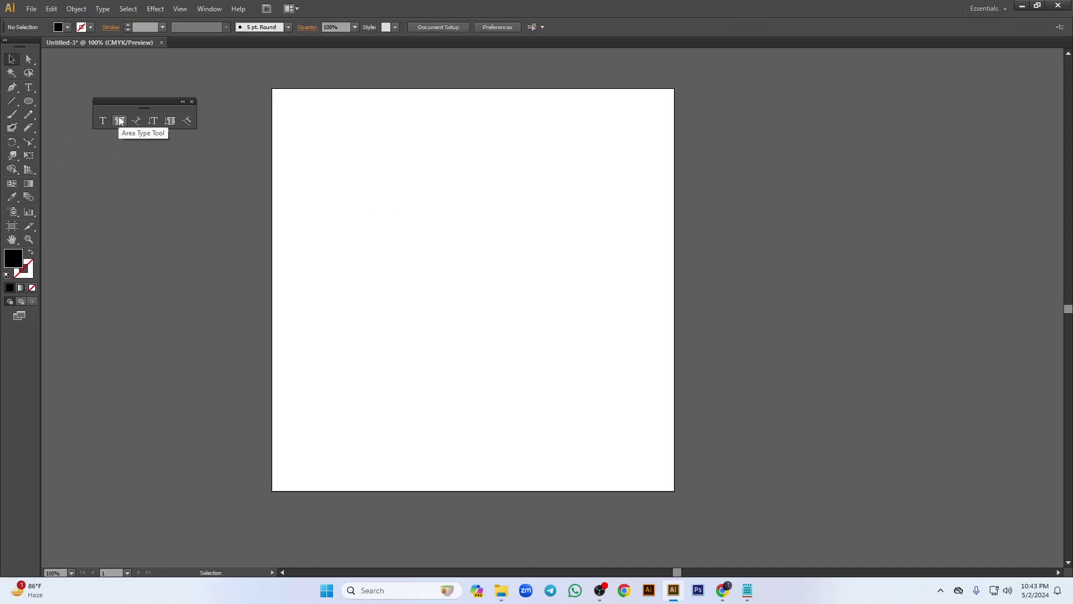
- Draw a black ellipse about 7.94 by 6.83 in on the artboard and convert it into an area type frame
left_click(28, 101)
left_click_drag(351, 159, 669, 432)
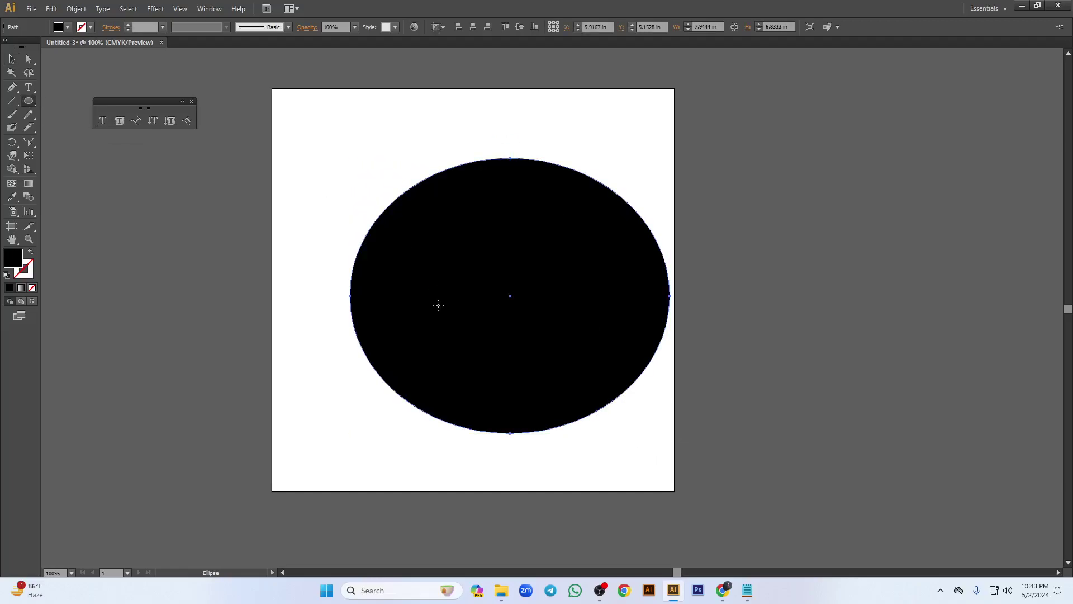
left_click(119, 121)
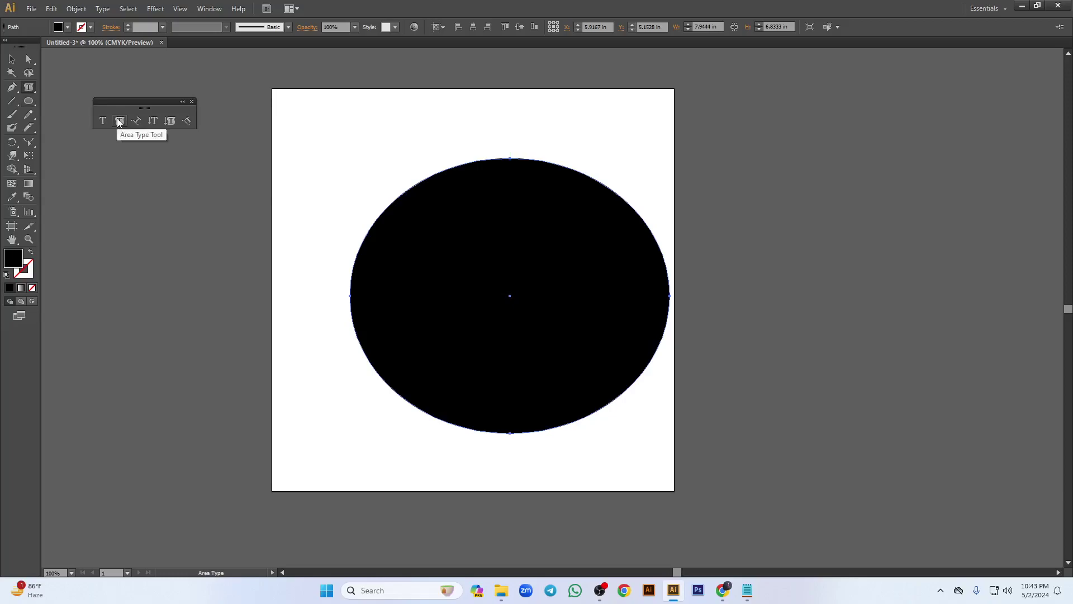
left_click(443, 178)
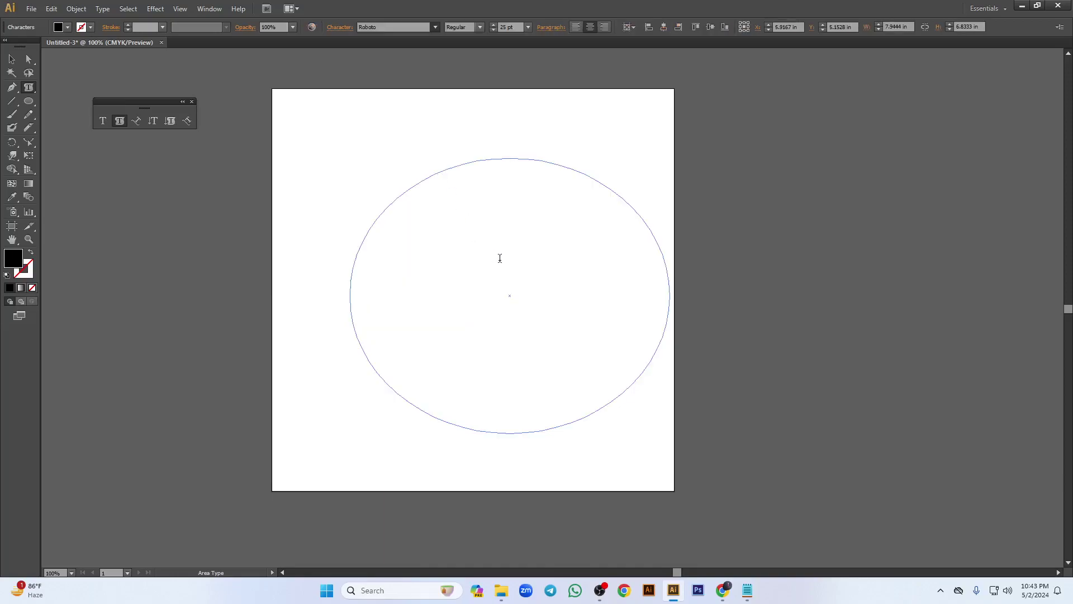
- Fill the ellipse's upper half with several lines of random letters, and delete the whole text frame
type("ghgf- njhfdhhjhgkjfggdfkgb")
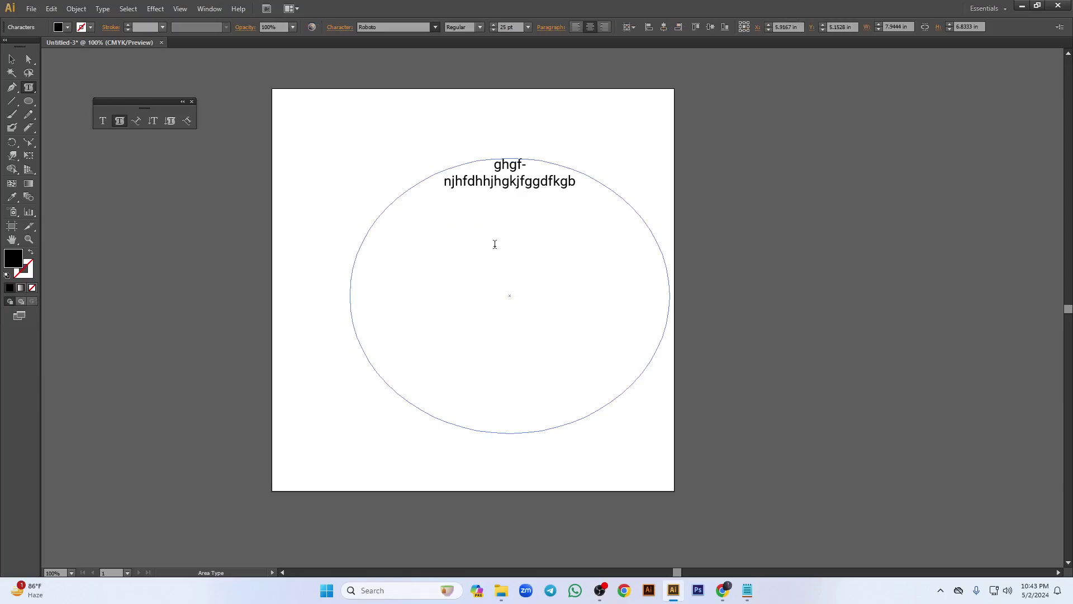
type("dfk- ghsdkjgksdjghkdsjghdfjkghksdfh")
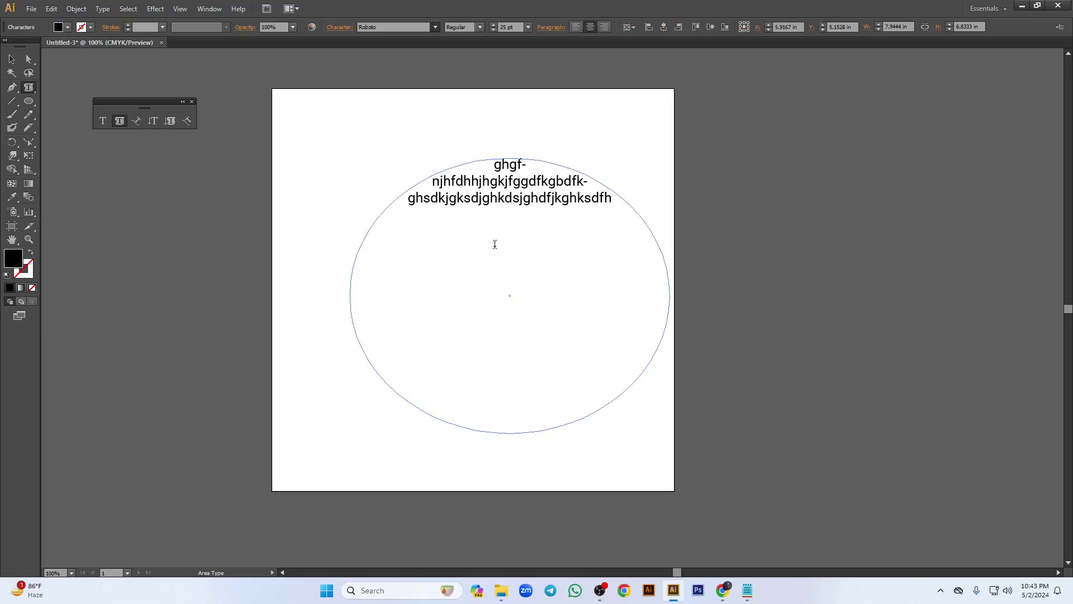
type("- gg- fvzkhdxbfvgjsgfidsdufehsod")
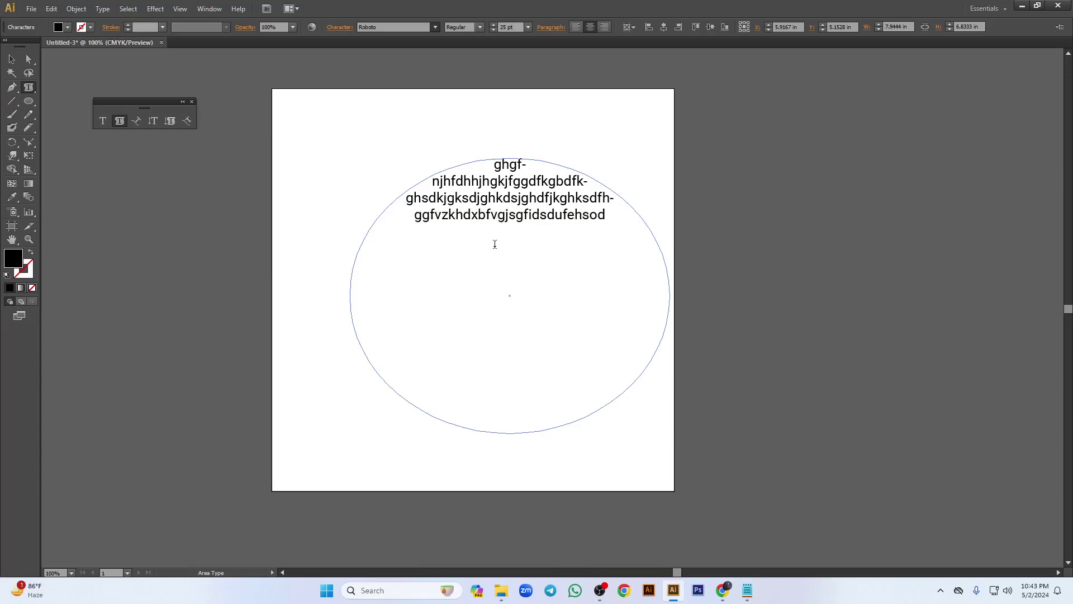
type("iufhgsdygvsdoij bofdigodsfiuhbodifbjh")
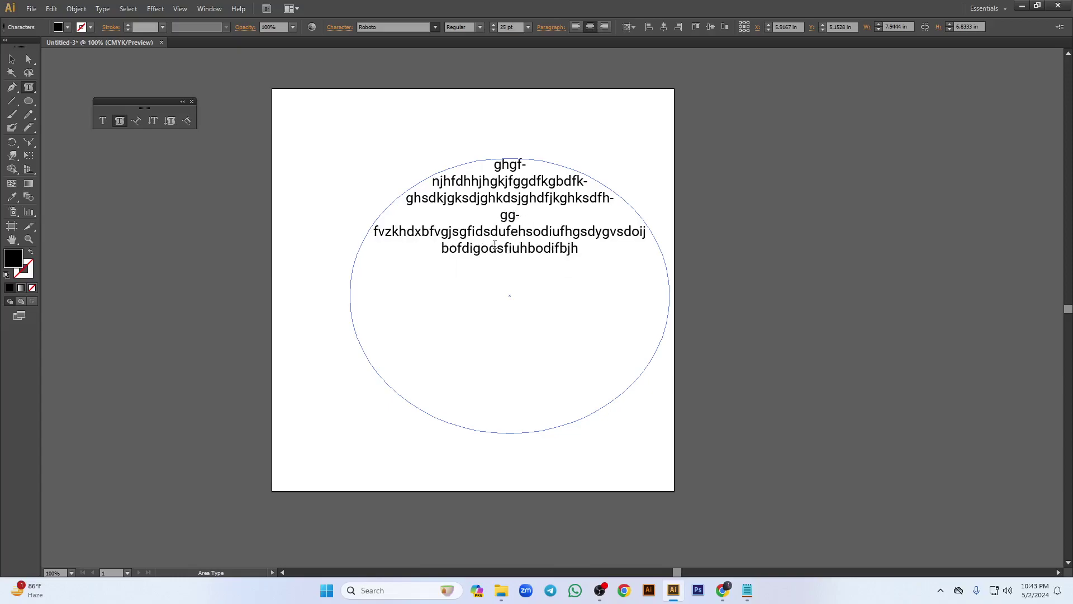
type("fckohgisdfhudbhklxfhgkds")
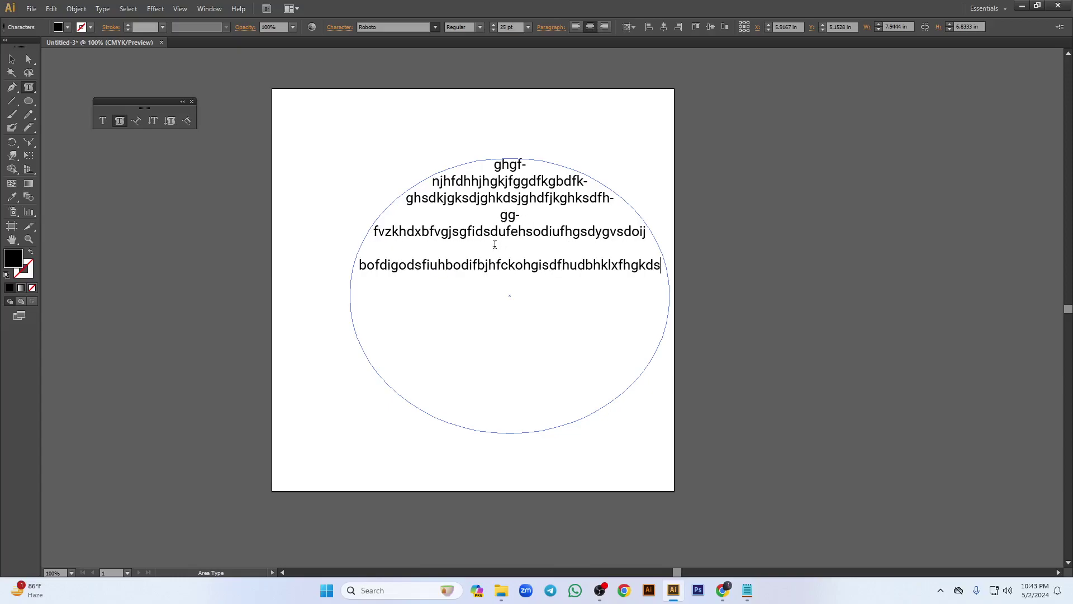
left_click(12, 59)
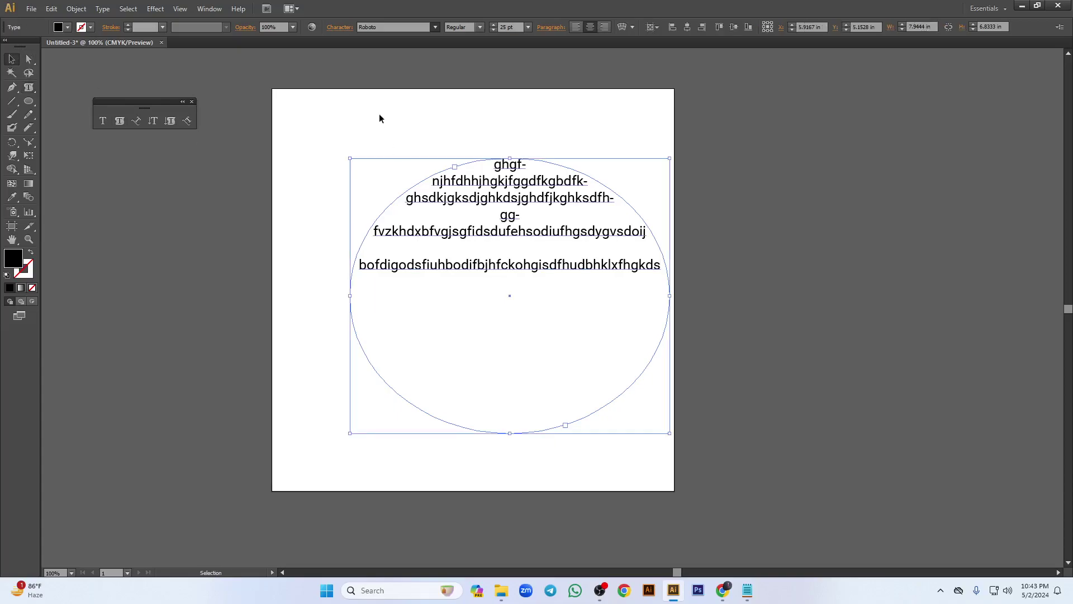
key("Delete")
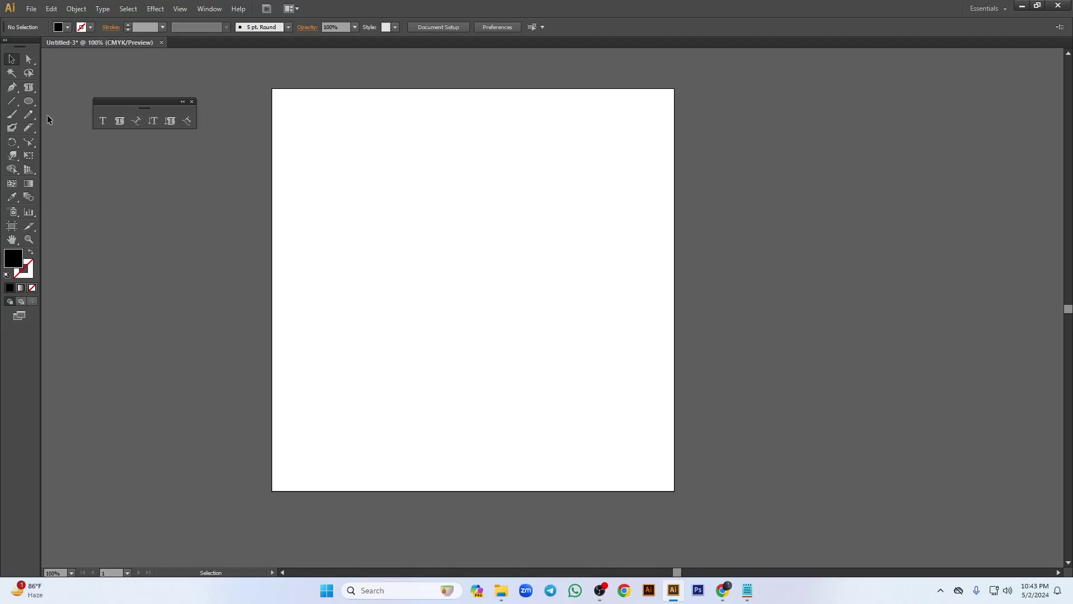
- Draw an open S-shaped path about 7.33 by 7.76 in with the Pen tool, using three anchor points and curved segments
left_click(12, 87)
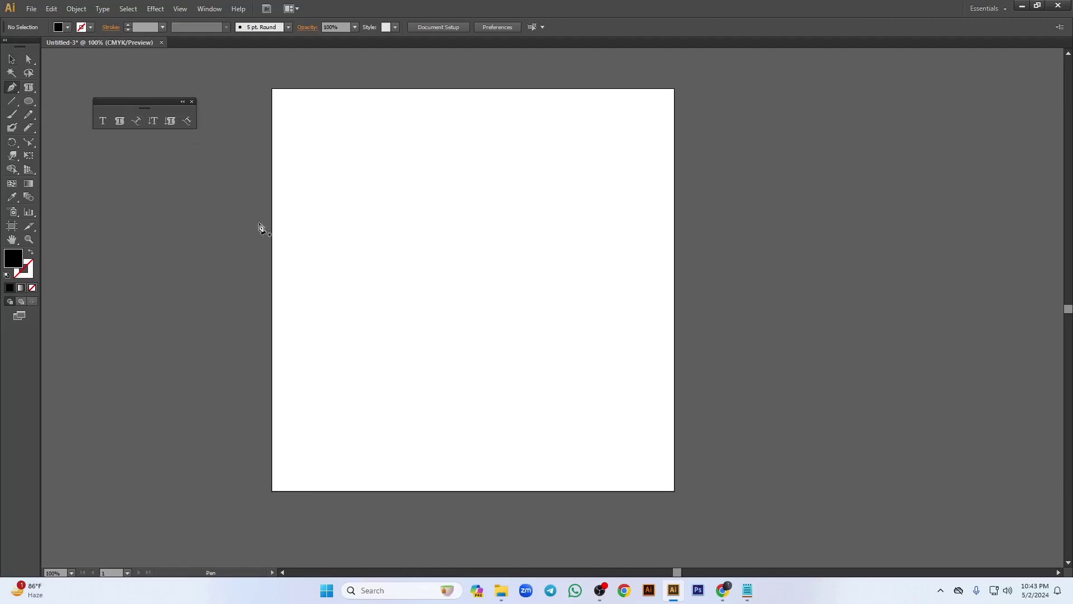
left_click(325, 191)
left_click_drag(608, 210, 659, 292)
left_click_drag(620, 479, 790, 475)
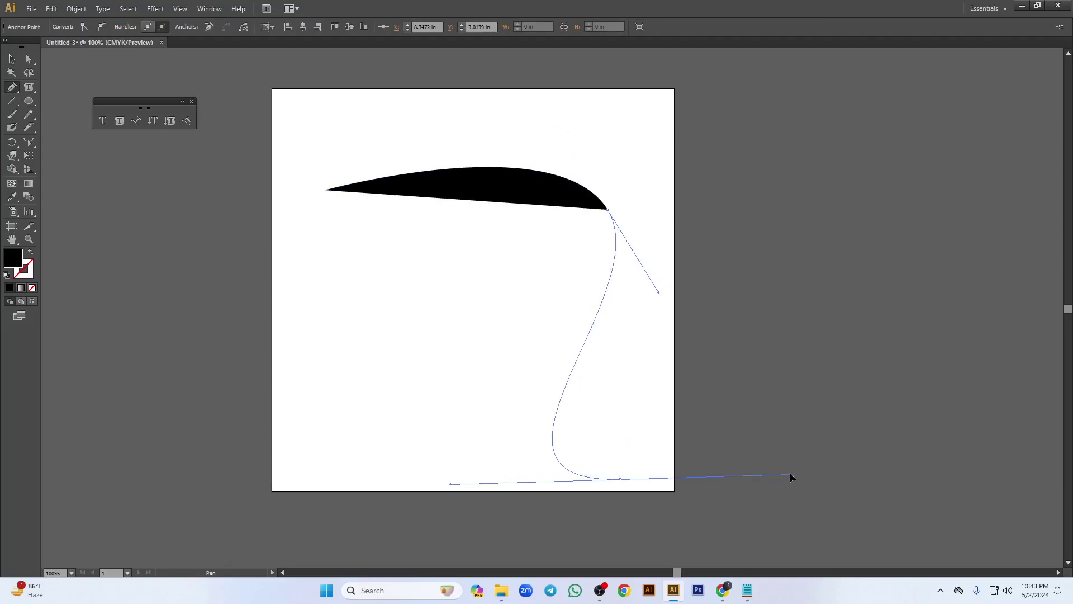
left_click(11, 59)
left_click(390, 146)
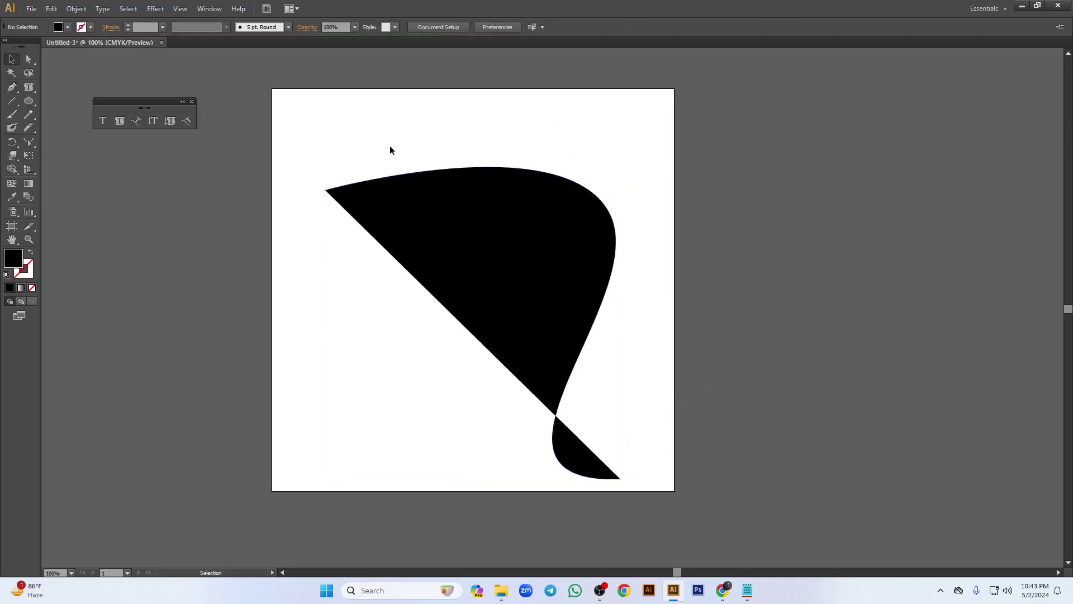
- Remove the curved path's fill and give it a 1 pt stroke
left_click(444, 294)
left_click(68, 27)
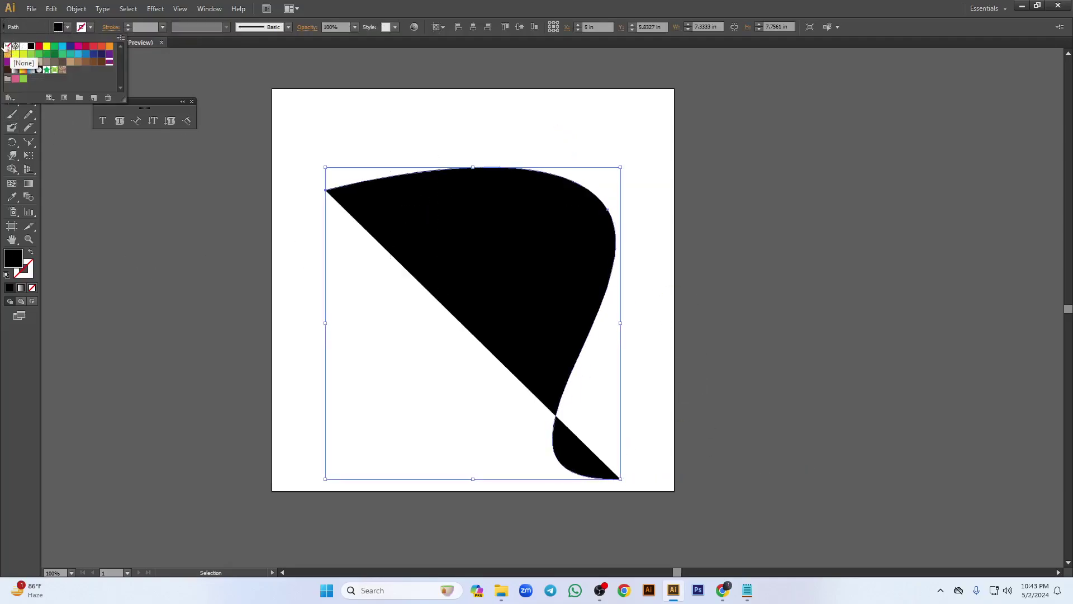
left_click(7, 47)
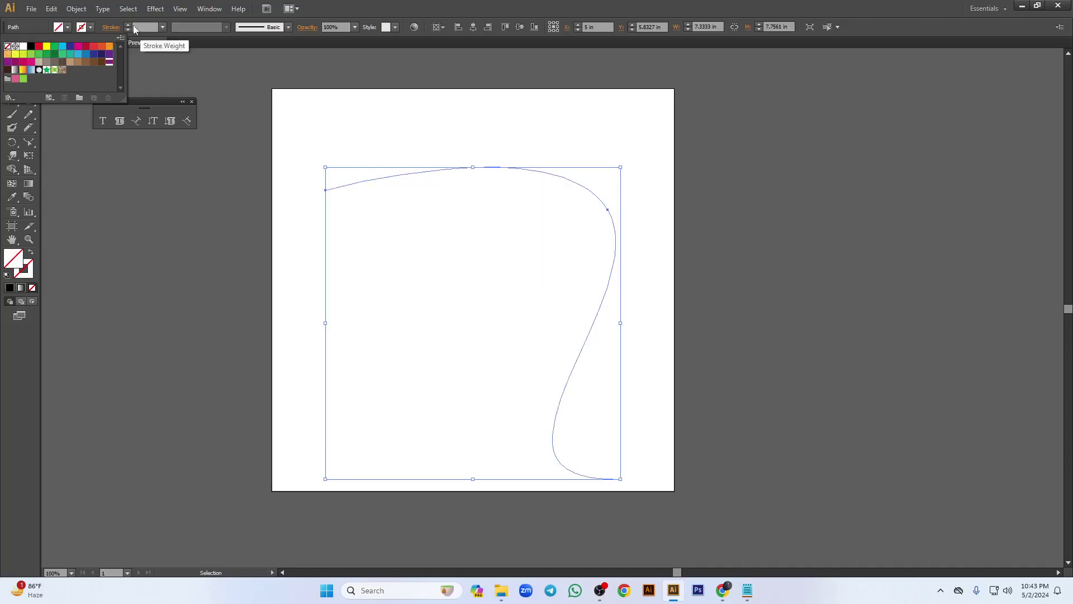
left_click(128, 26)
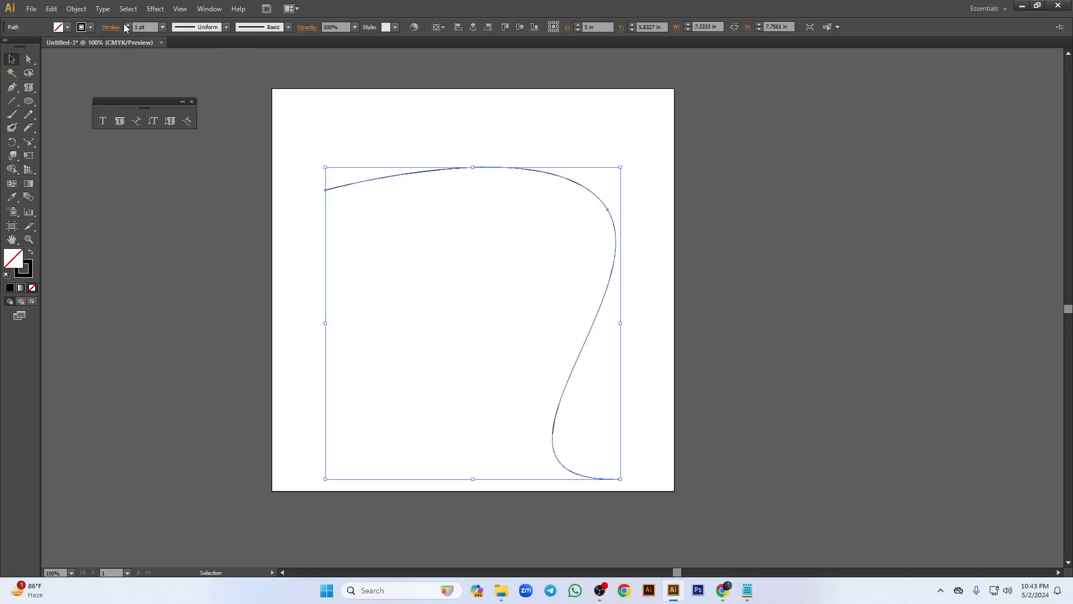
- Move the stroked curve slightly up and to the left on the artboard
left_click(13, 59)
left_click(428, 293)
left_click_drag(520, 166, 490, 129)
left_click(611, 330)
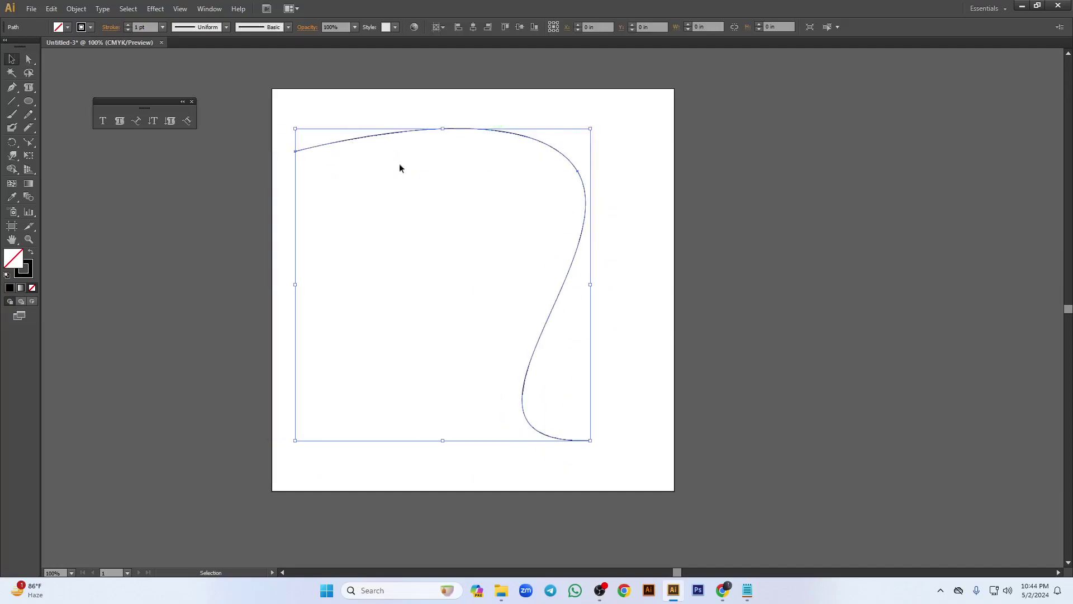
- Run "vjn" followed by repeated "gh" along the whole curve with the Type on a Path tool, and delete the path text
left_click(138, 120)
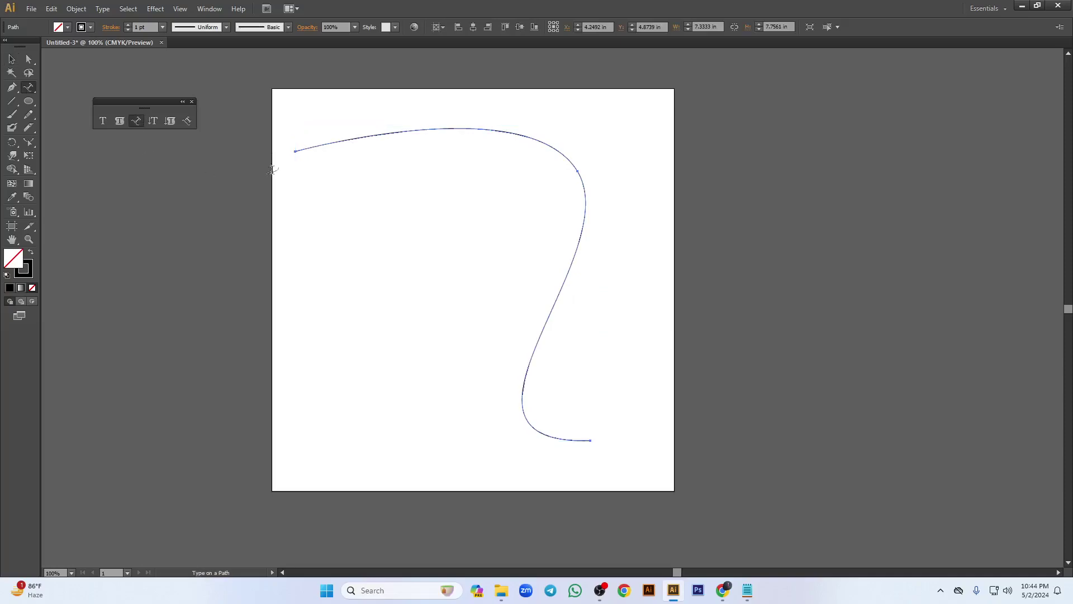
left_click(298, 147)
type("vjnghghghghghghghghghghghghghghghghghghghghghghghghghgh")
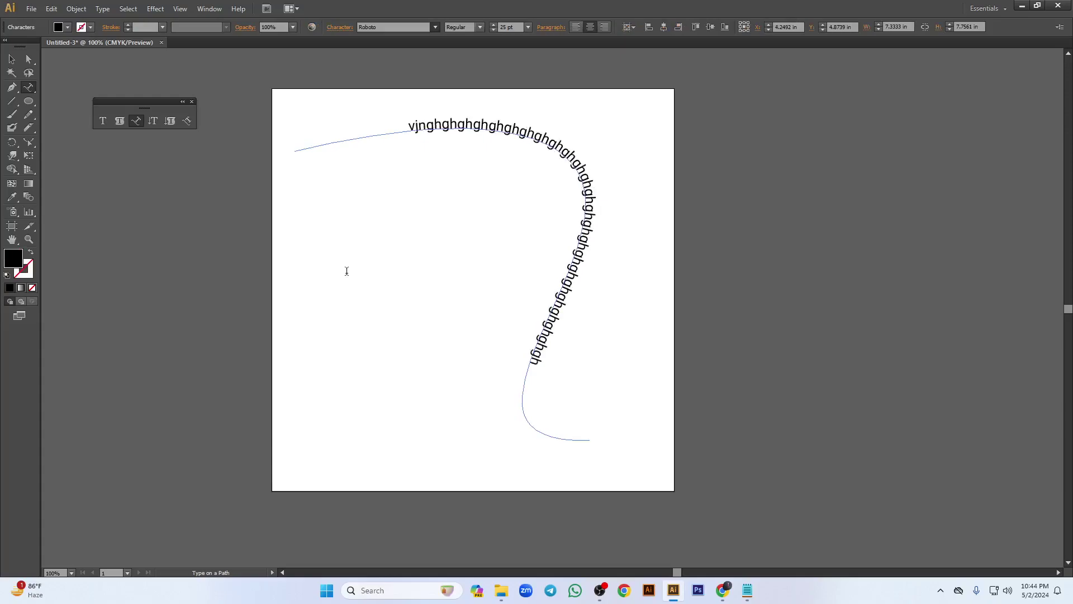
type("ghghghghghghghghghghghghghghghghghghghghghghghghghghgh")
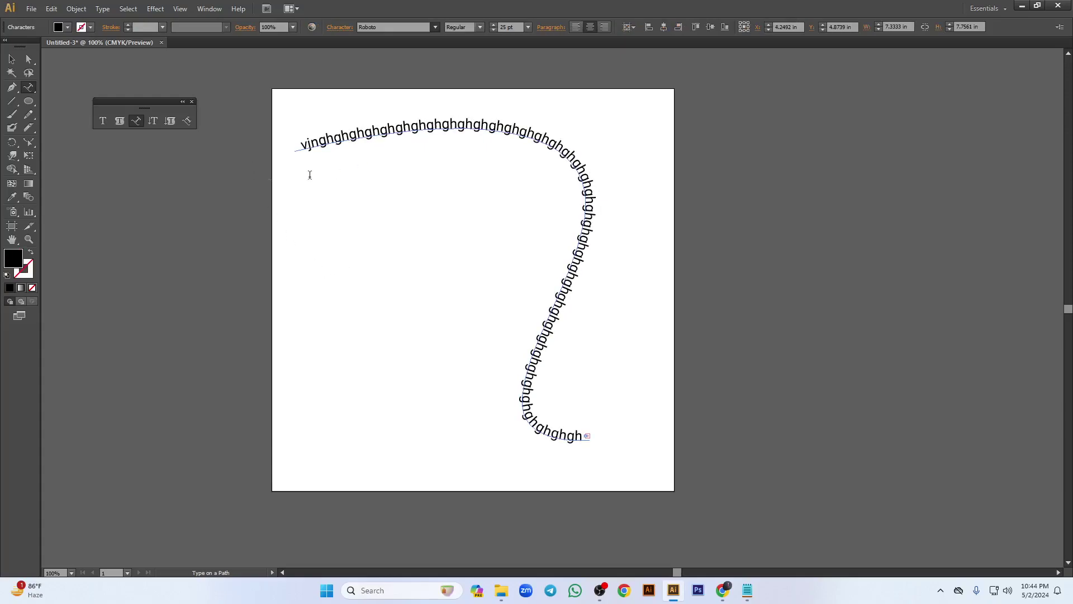
left_click(11, 59)
key("Delete")
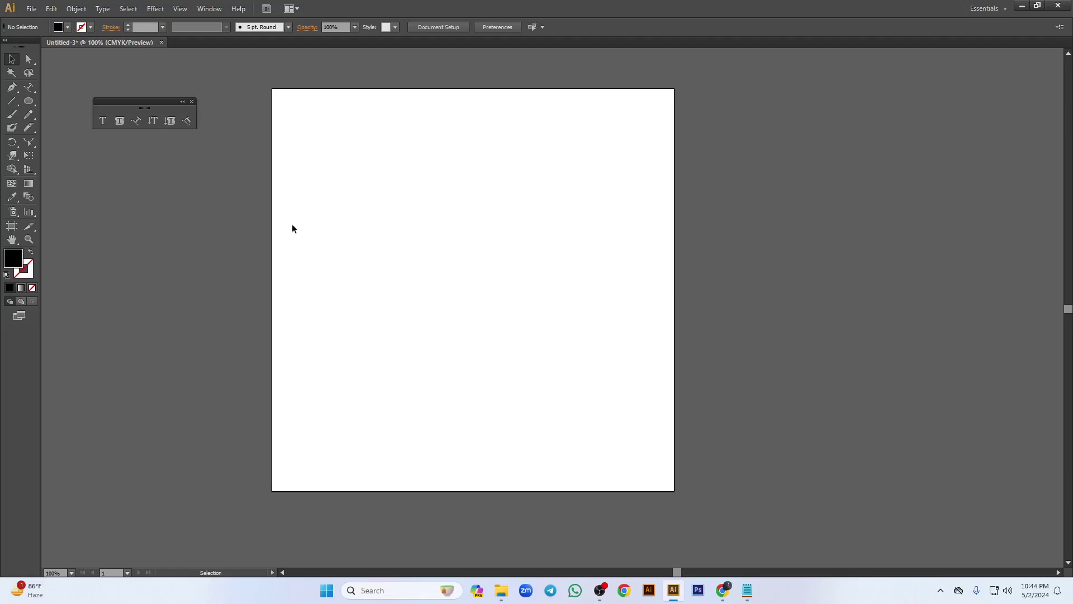
- Enter "fgjhgjjgfhfdbcgn" as vertical point text near the artboard's upper middle, and delete it
left_click(153, 120)
left_click(429, 167)
type("fgj")
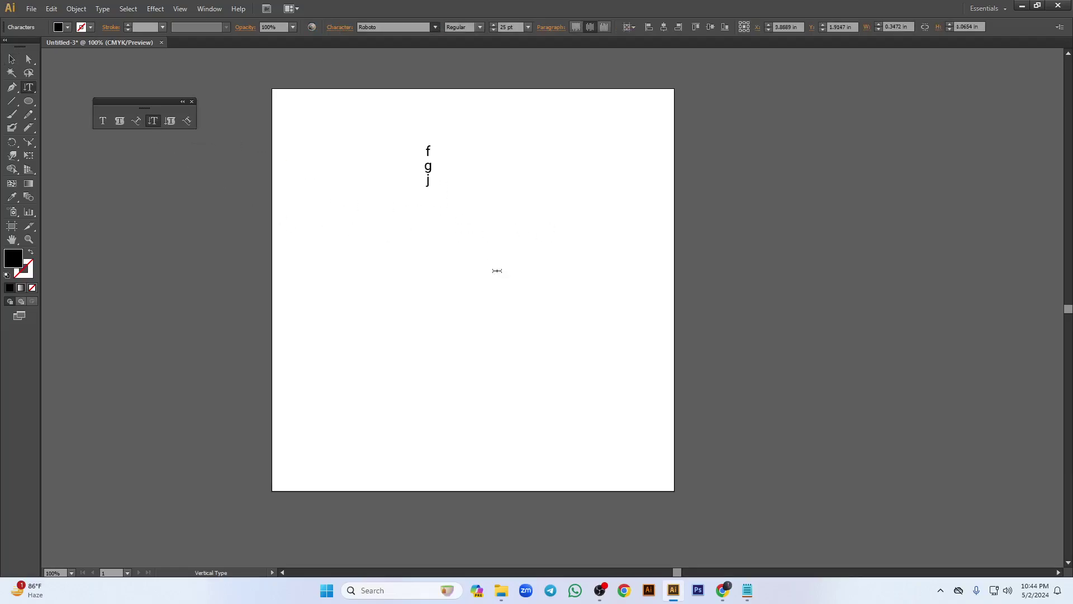
type("hgjjgfhfdbcgn")
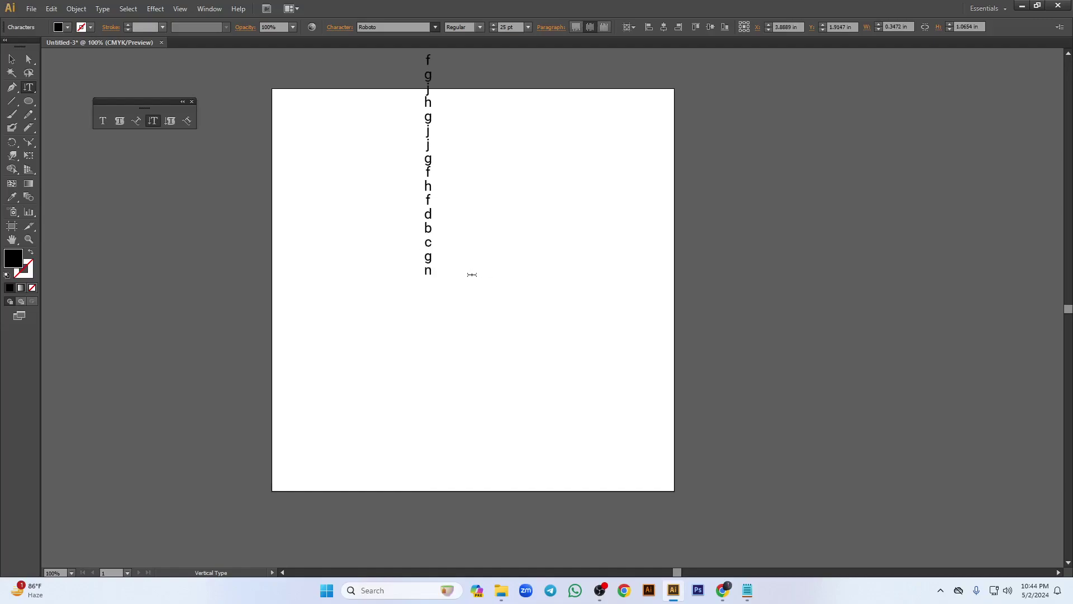
left_click(13, 59)
key("Delete")
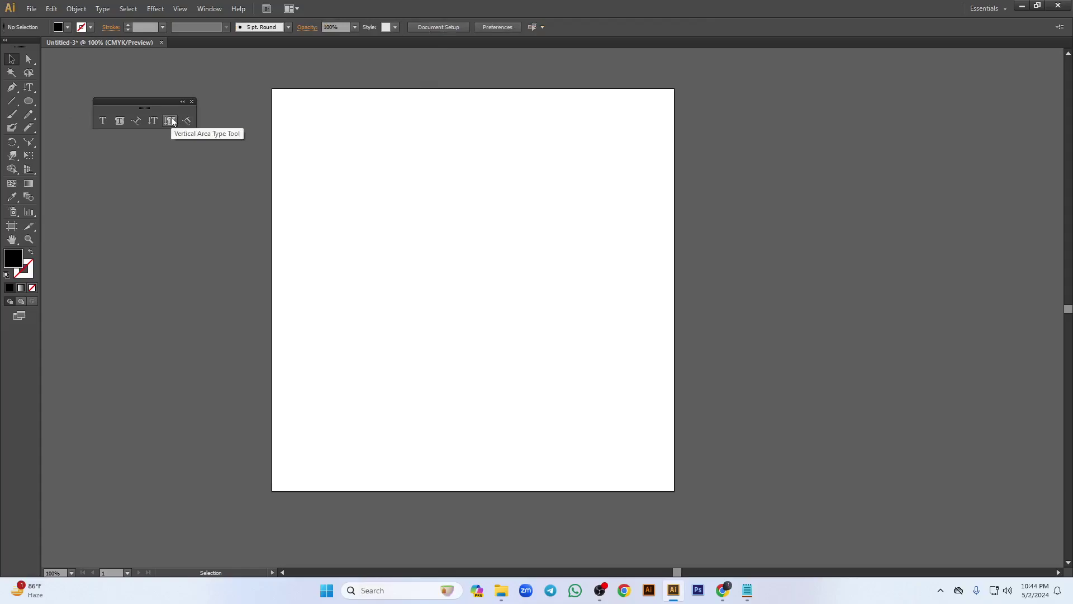
- Draw a rectangle about 6.9 by 7.51 in on the artboard and convert it into a vertical area type frame
left_click(29, 102)
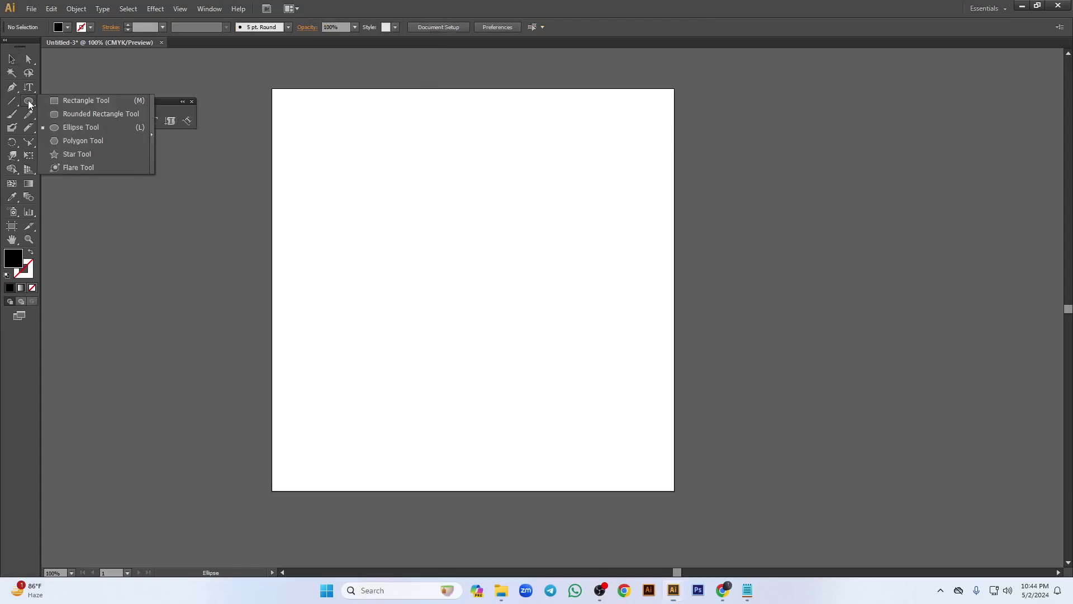
left_click(70, 100)
left_click_drag(309, 138, 586, 440)
left_click(170, 120)
left_click(338, 140)
- Fill the rectangular frame with vertical columns of random letters, mostly "j" and "f", and delete the frame
type("ghfgjjjjjjjjjjjjjjjjjjjjjjjjjjjjjjjjjjjjjjjjjjjjjjjjjjjjjjjjjfffffffffffffffffffffffffffff")
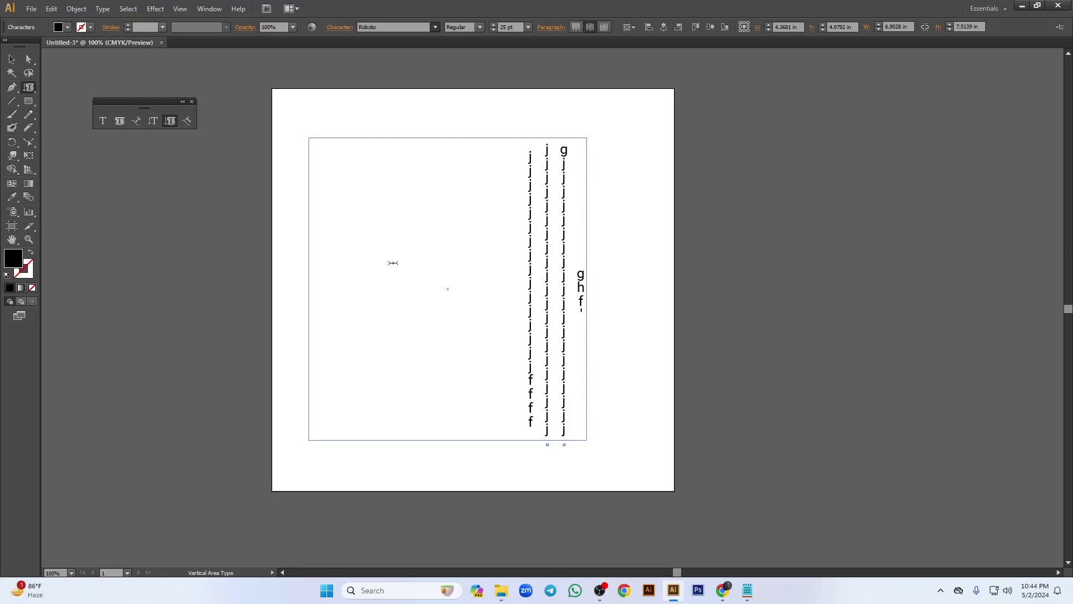
left_click(12, 59)
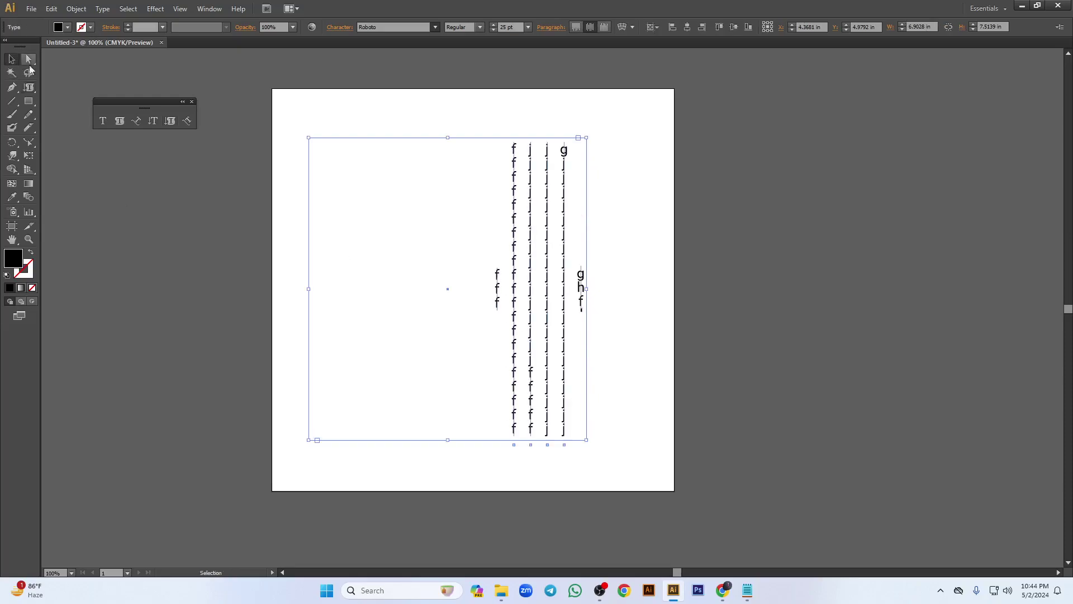
key("Delete")
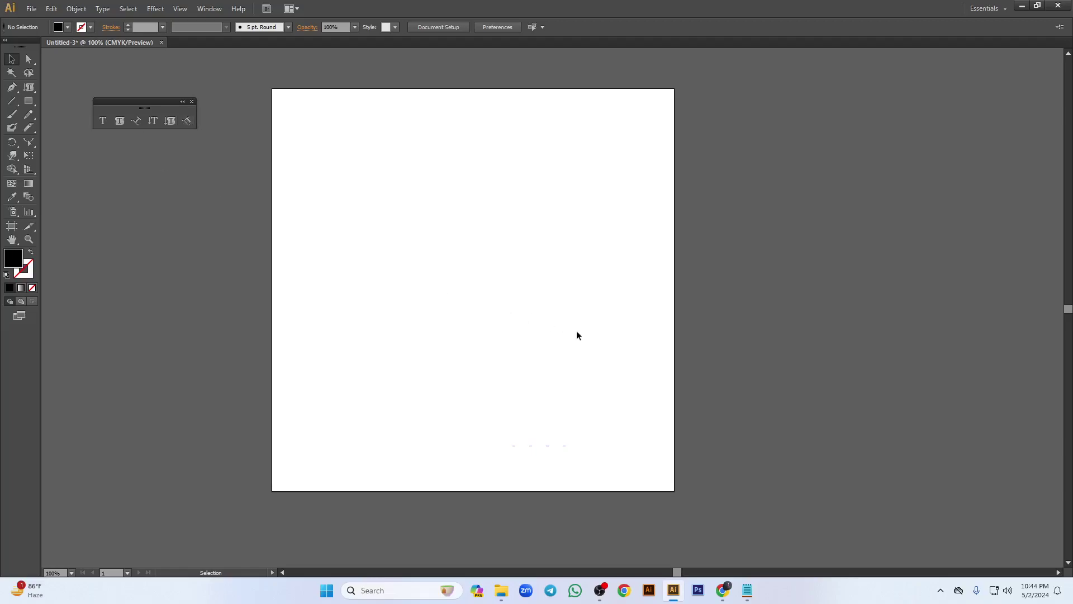
- Undo the recent deletions and text entries back to the curved type path without its letters
key("ctrl+z")
key("ctrl+z")
key("ctrl+z")
key("ctrl+z")
key("ctrl+z")
key("ctrl+z")
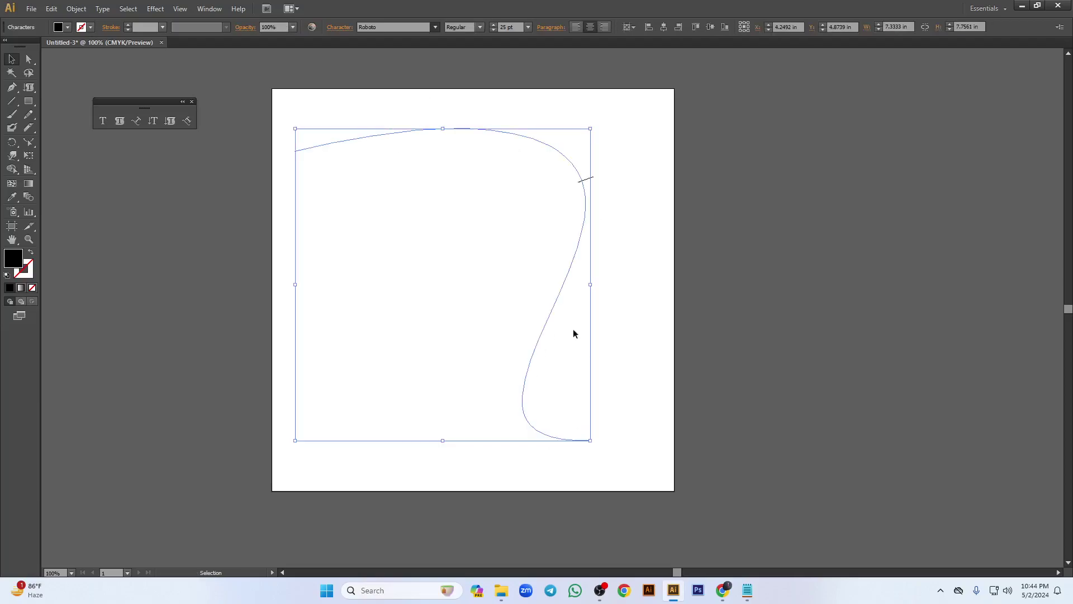
- Undo the previous change and remove the fill of the curved type path
key("ctrl+z")
left_click(68, 27)
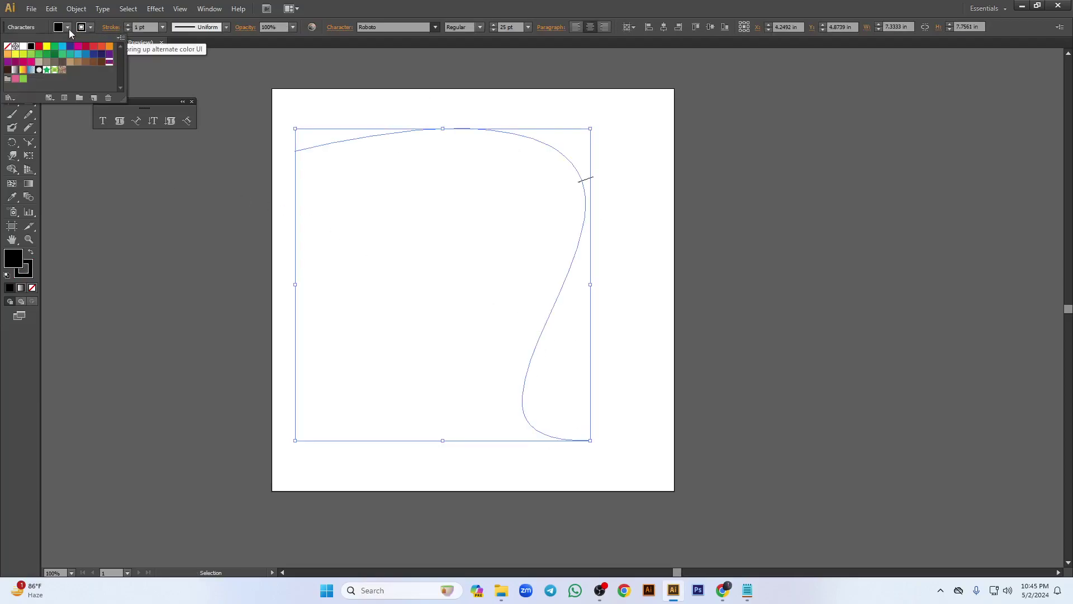
left_click(7, 46)
left_click(431, 5)
- Apply a white-to-black gradient fill to the curved type path with the Gradient tool
left_click(188, 121)
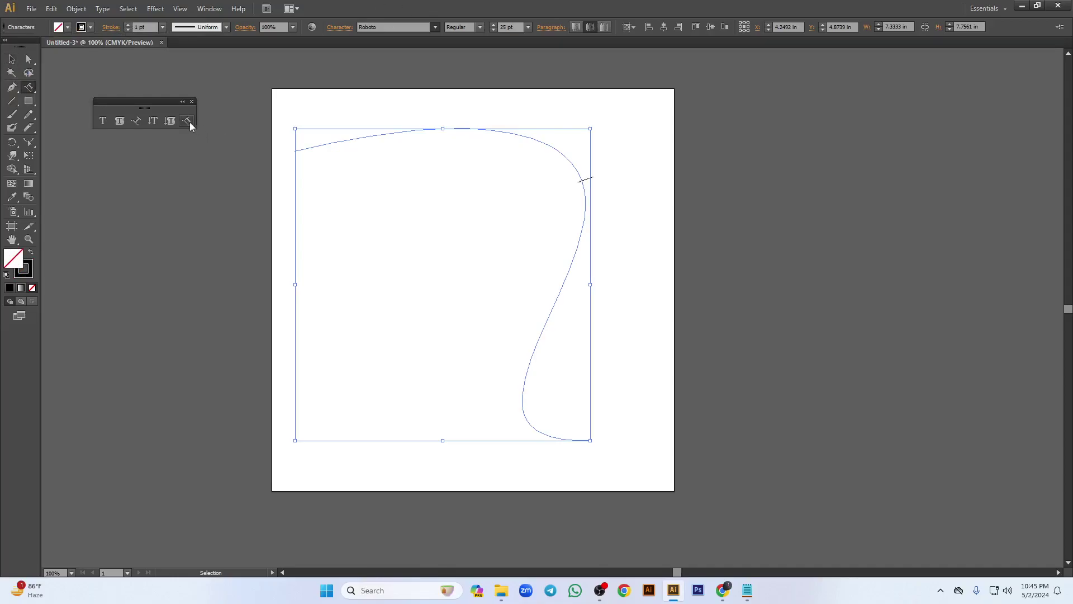
key("g")
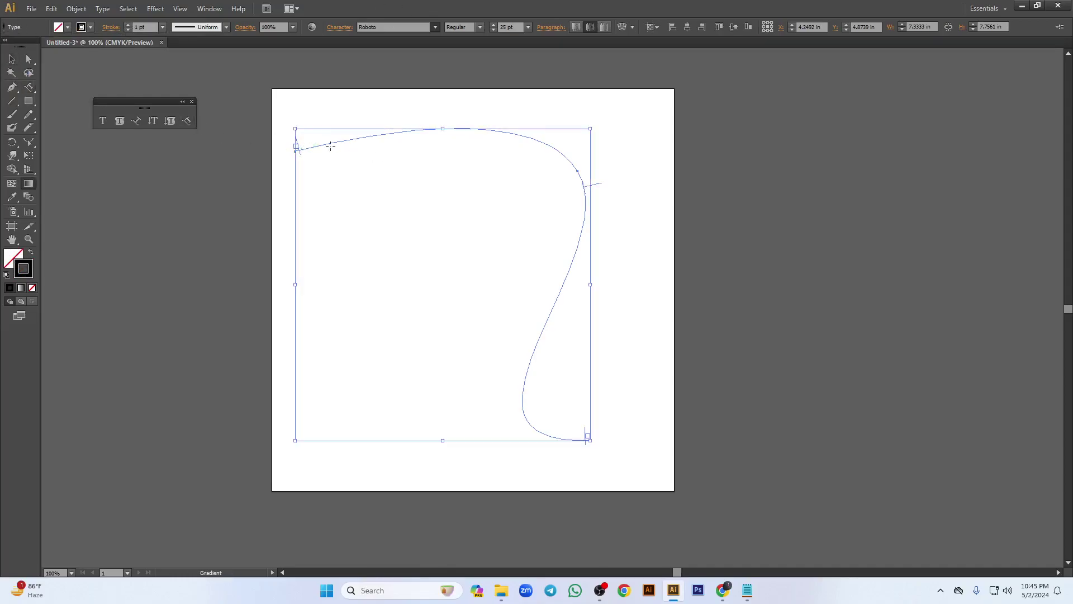
left_click(311, 143)
key("v")
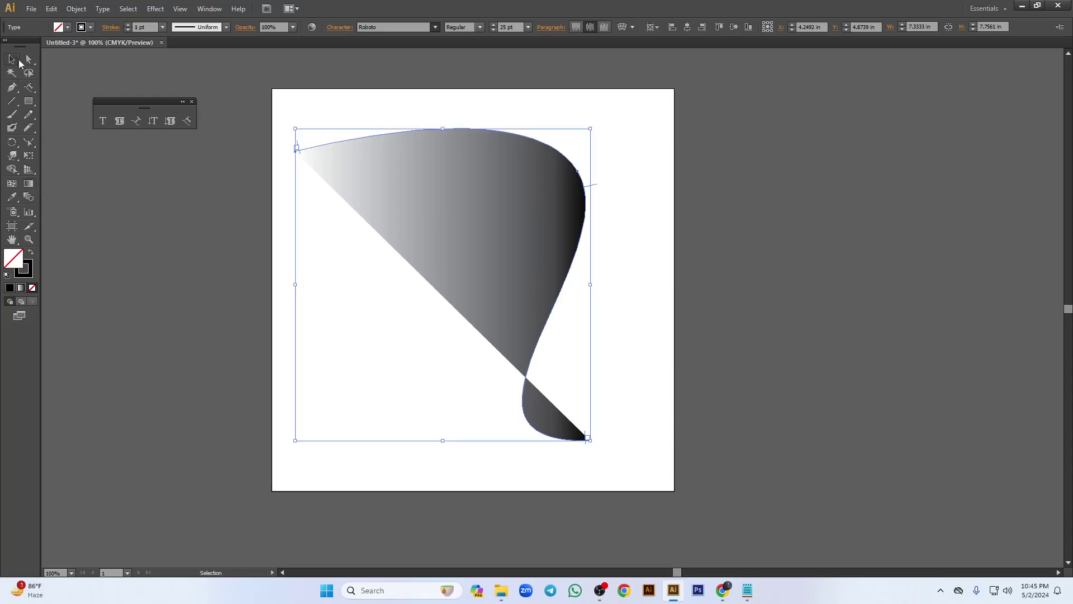
- Enter a long row of capital "S" letters along the curved path with the Vertical Type on a Path tool
left_click(188, 121)
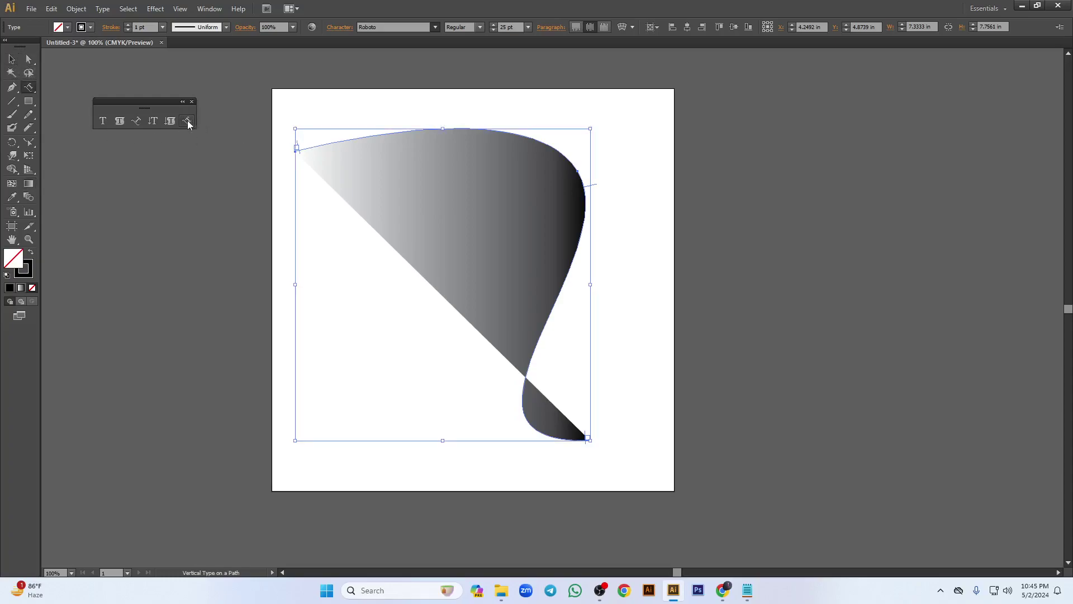
left_click(316, 146)
type("SSSSSSSSSSSSSSSSSSSSSSSSSSSSSSSSSSSSSSSSSSSSS")
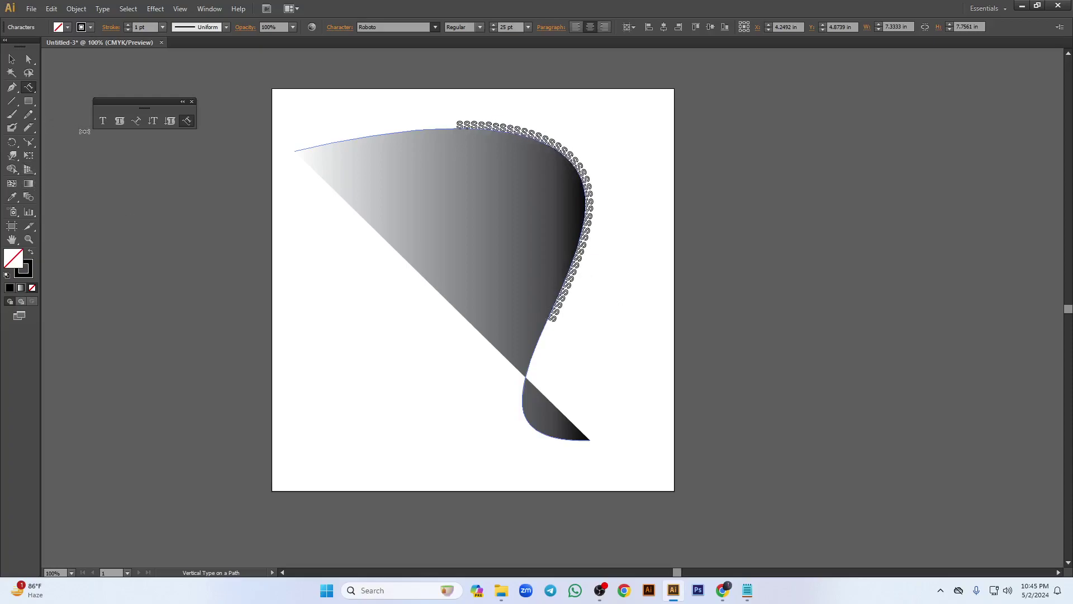
- Try to set the stroke of the "S" letters to red while still editing the path text
left_click(91, 27)
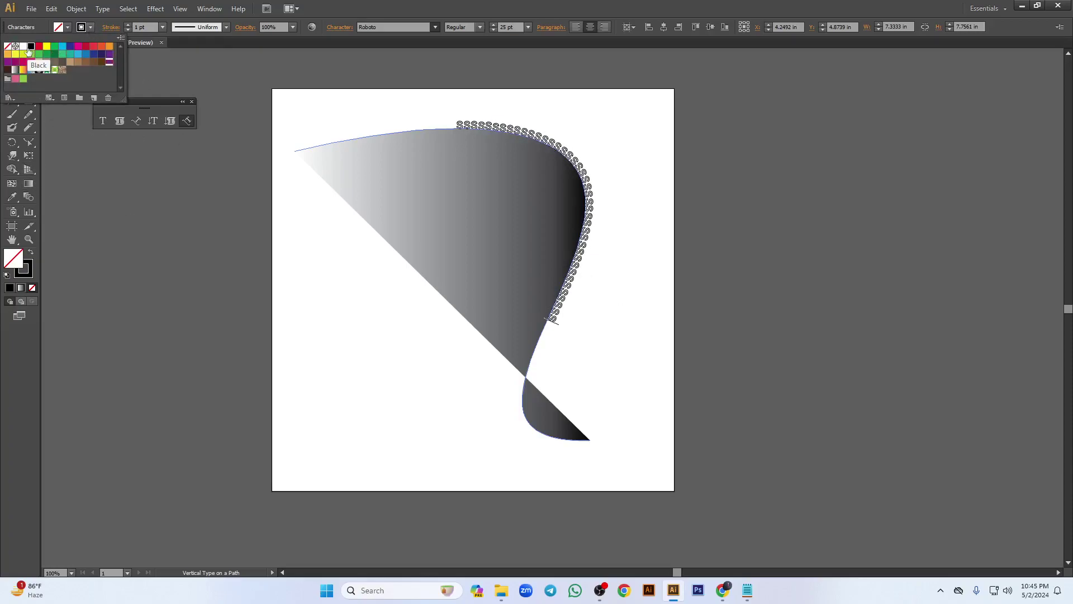
left_click(38, 46)
key("Escape")
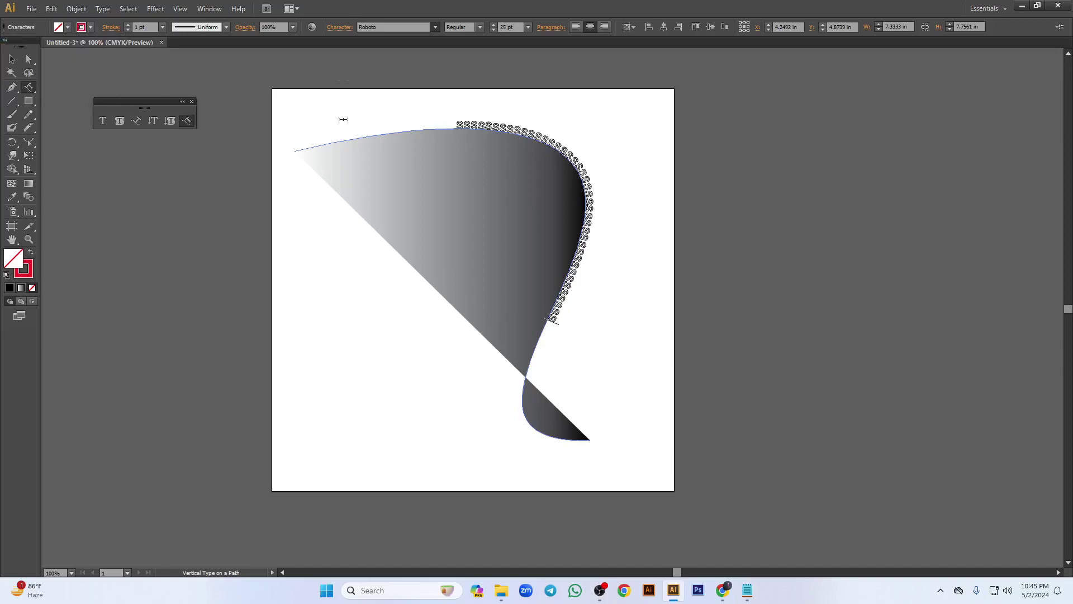
key("v")
- Set the stroke of the whole path text object to yellow and deselect it
left_click(417, 207)
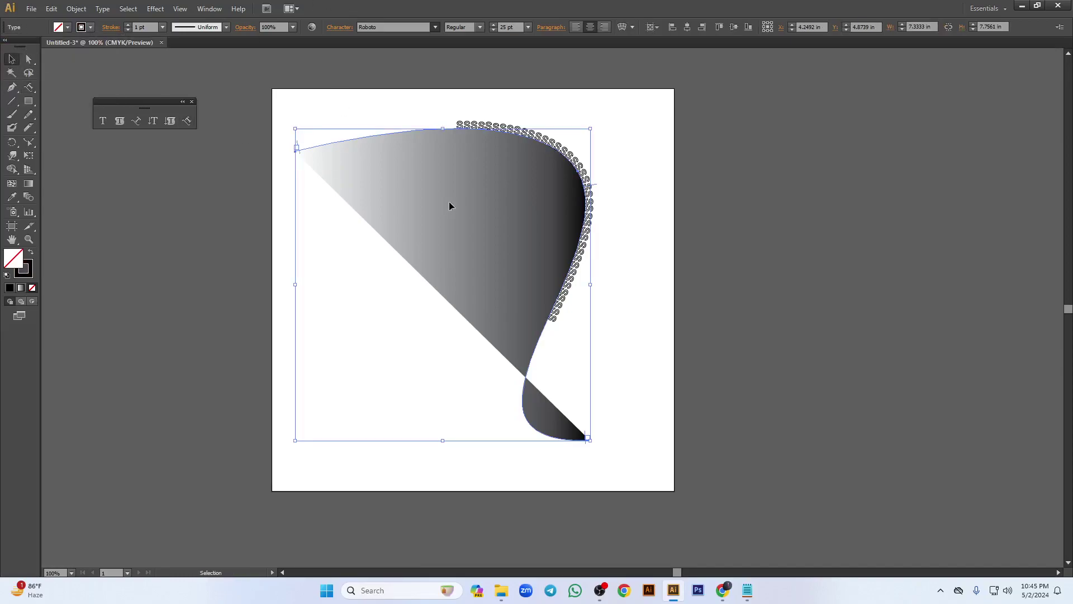
left_click(91, 27)
left_click(47, 47)
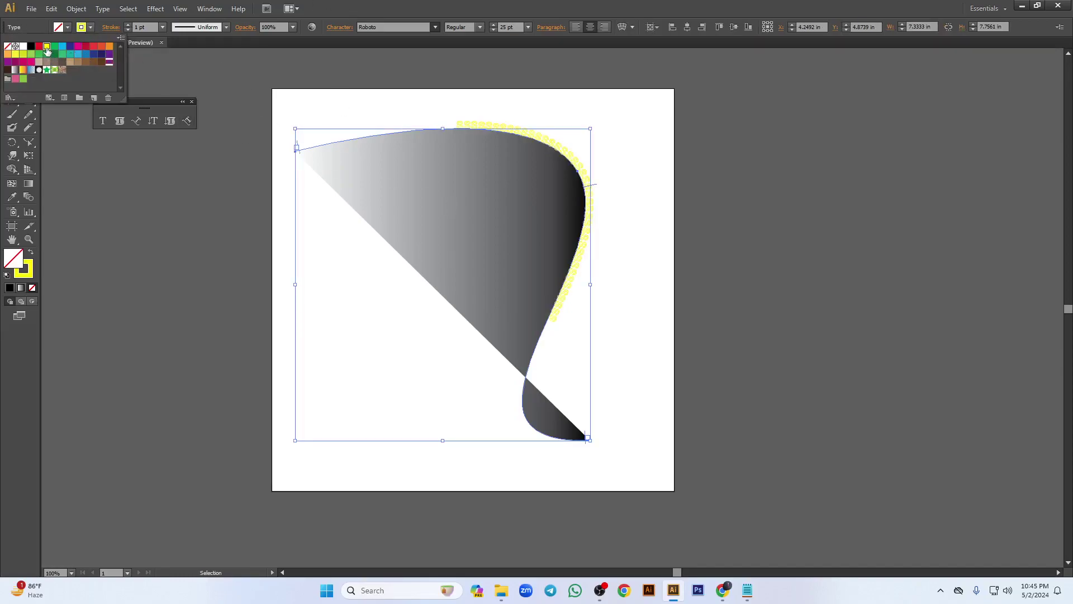
key("Escape")
left_click(186, 235)
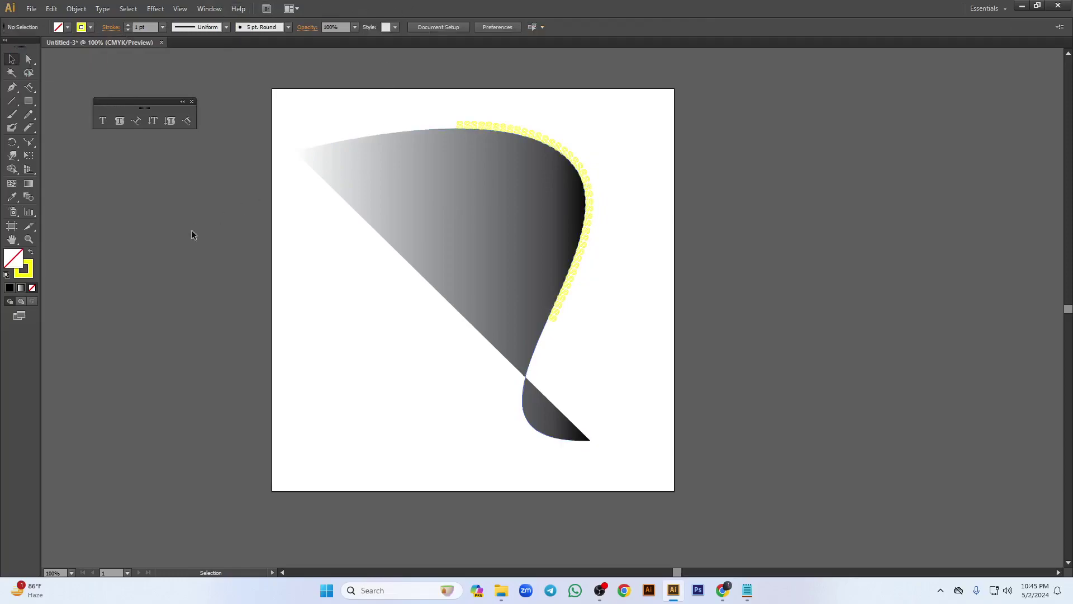
- Delete the gradient-filled path text object and close the floating palette of type tools
left_click(476, 192)
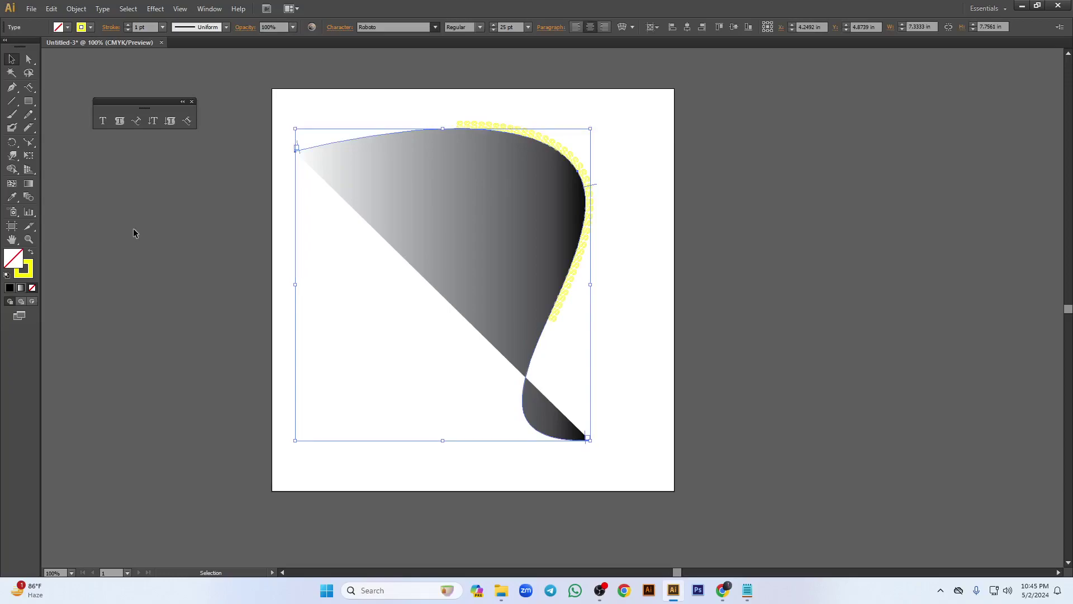
key("Delete")
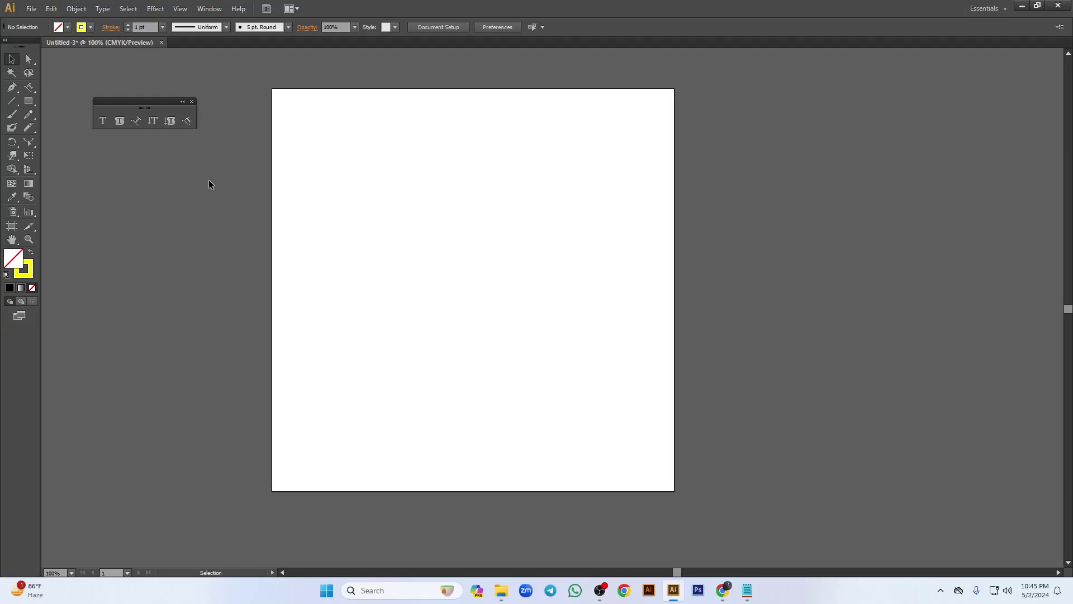
left_click(192, 102)
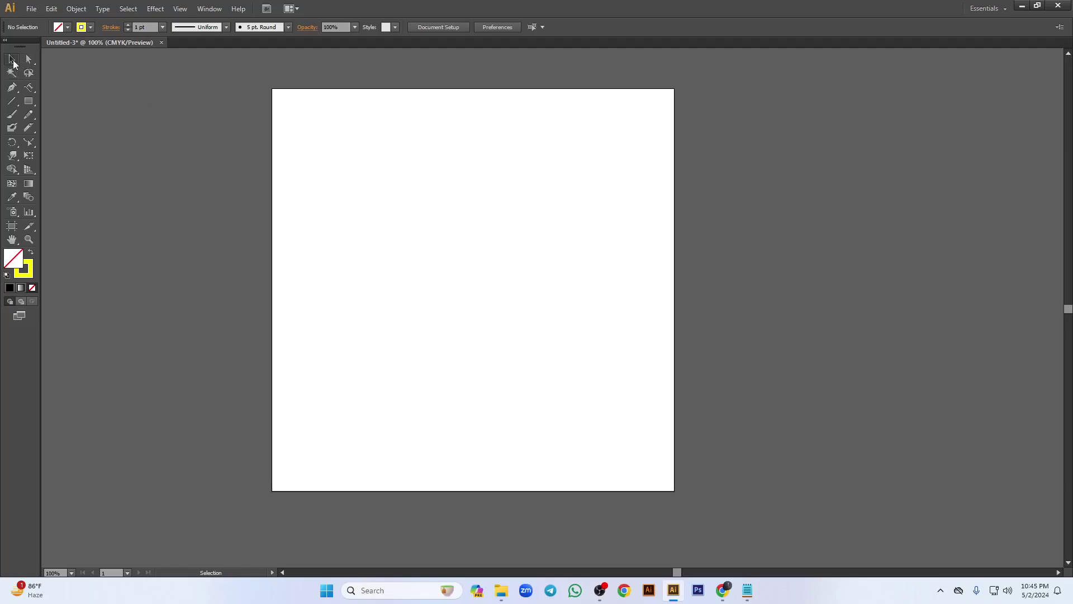
- Set the default fill to black and the default stroke to none, with nothing selected
left_click(90, 27)
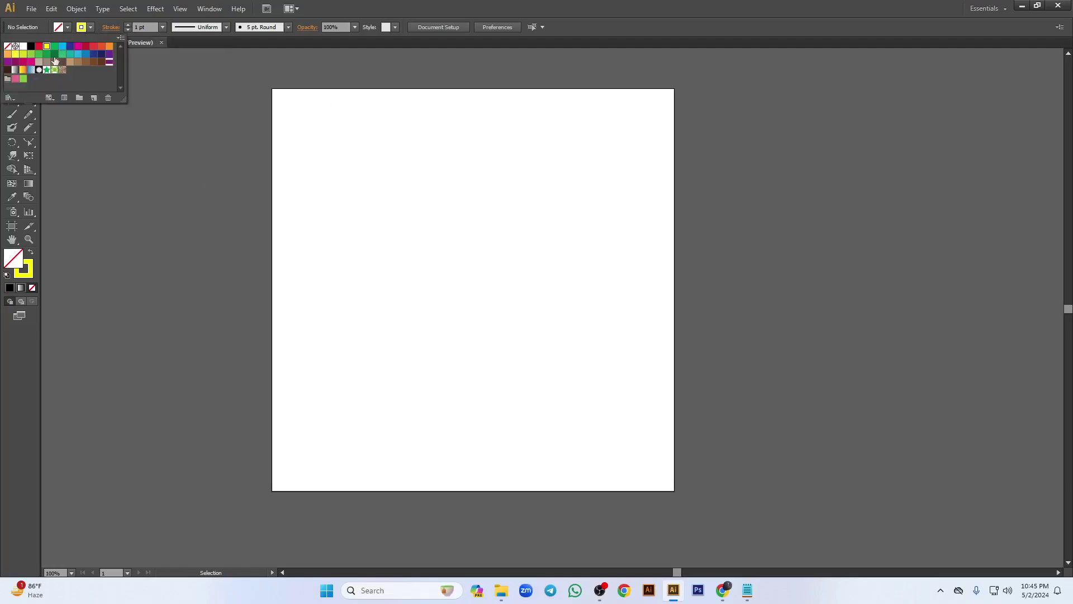
left_click(32, 47)
left_click(30, 46)
left_click(89, 26)
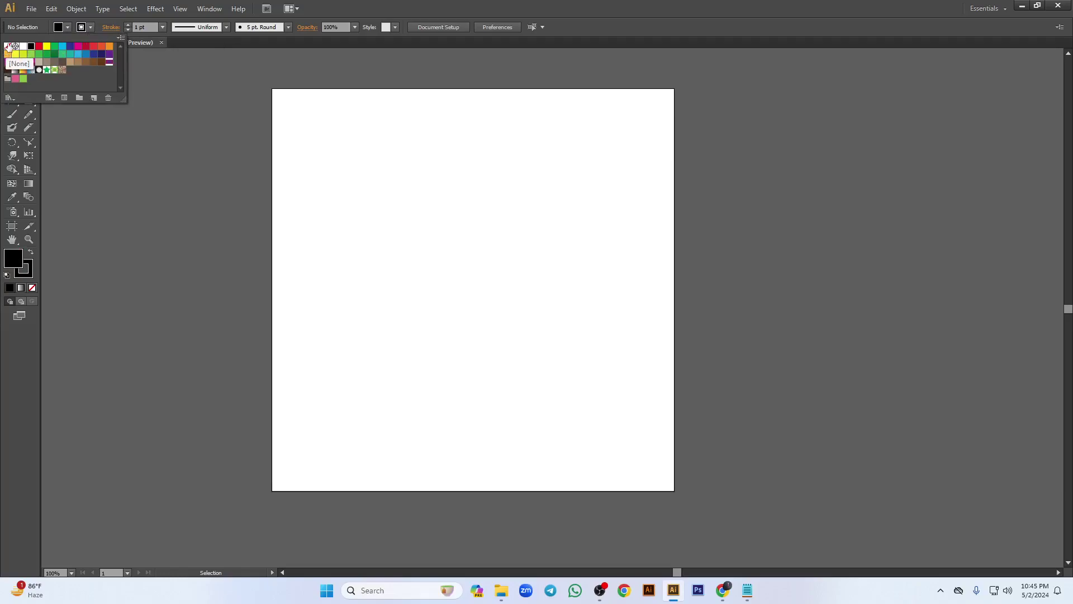
left_click(7, 45)
left_click(413, 14)
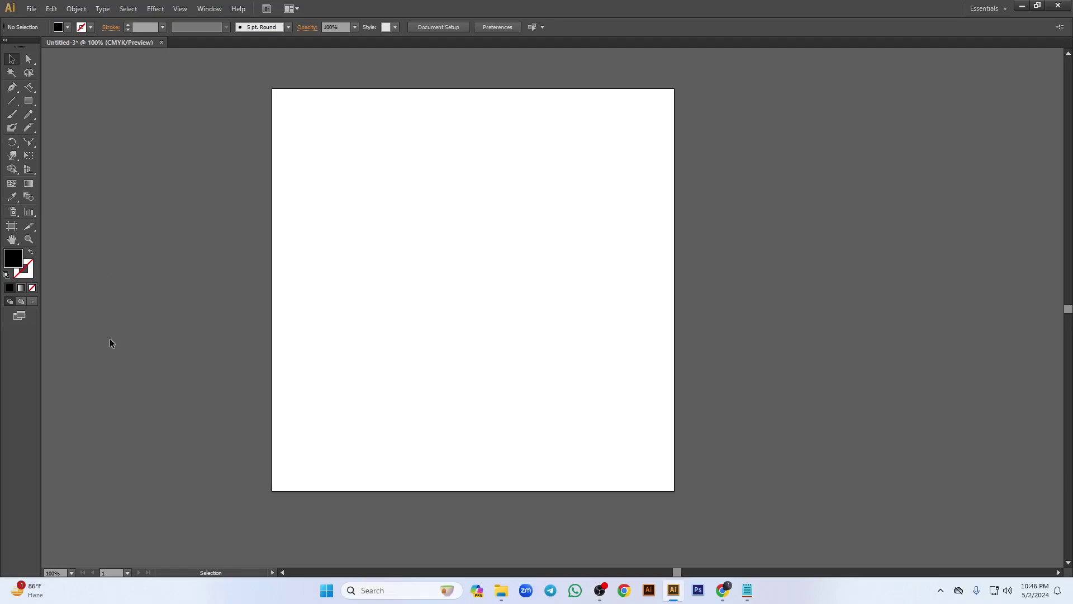
- Return to the Selection tool and switch to the OBS recording window
left_click_drag(29, 87, 75, 89)
left_click(12, 59)
left_click(599, 590)
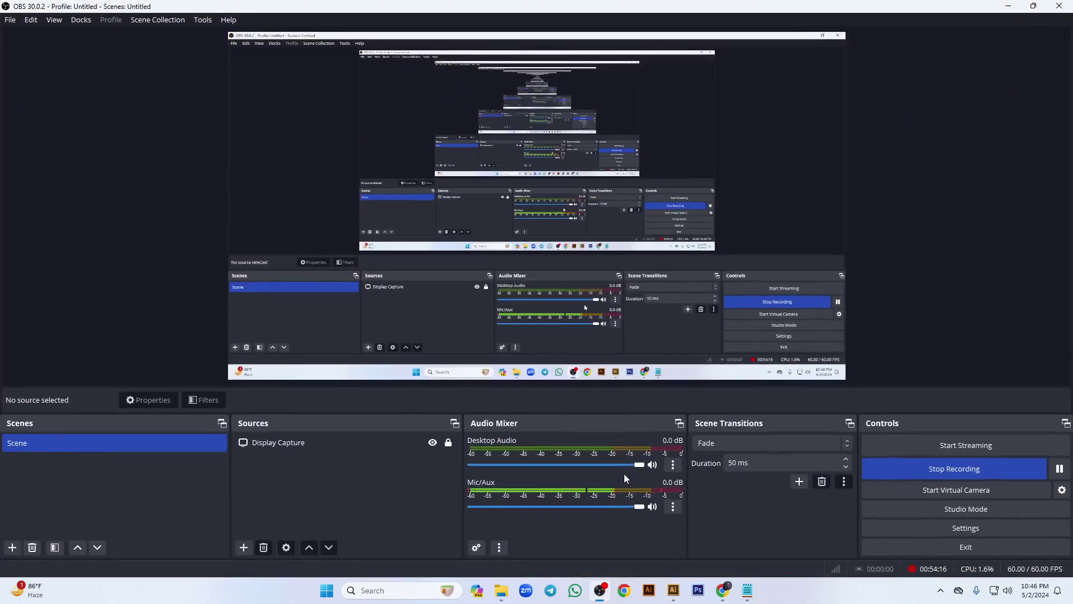